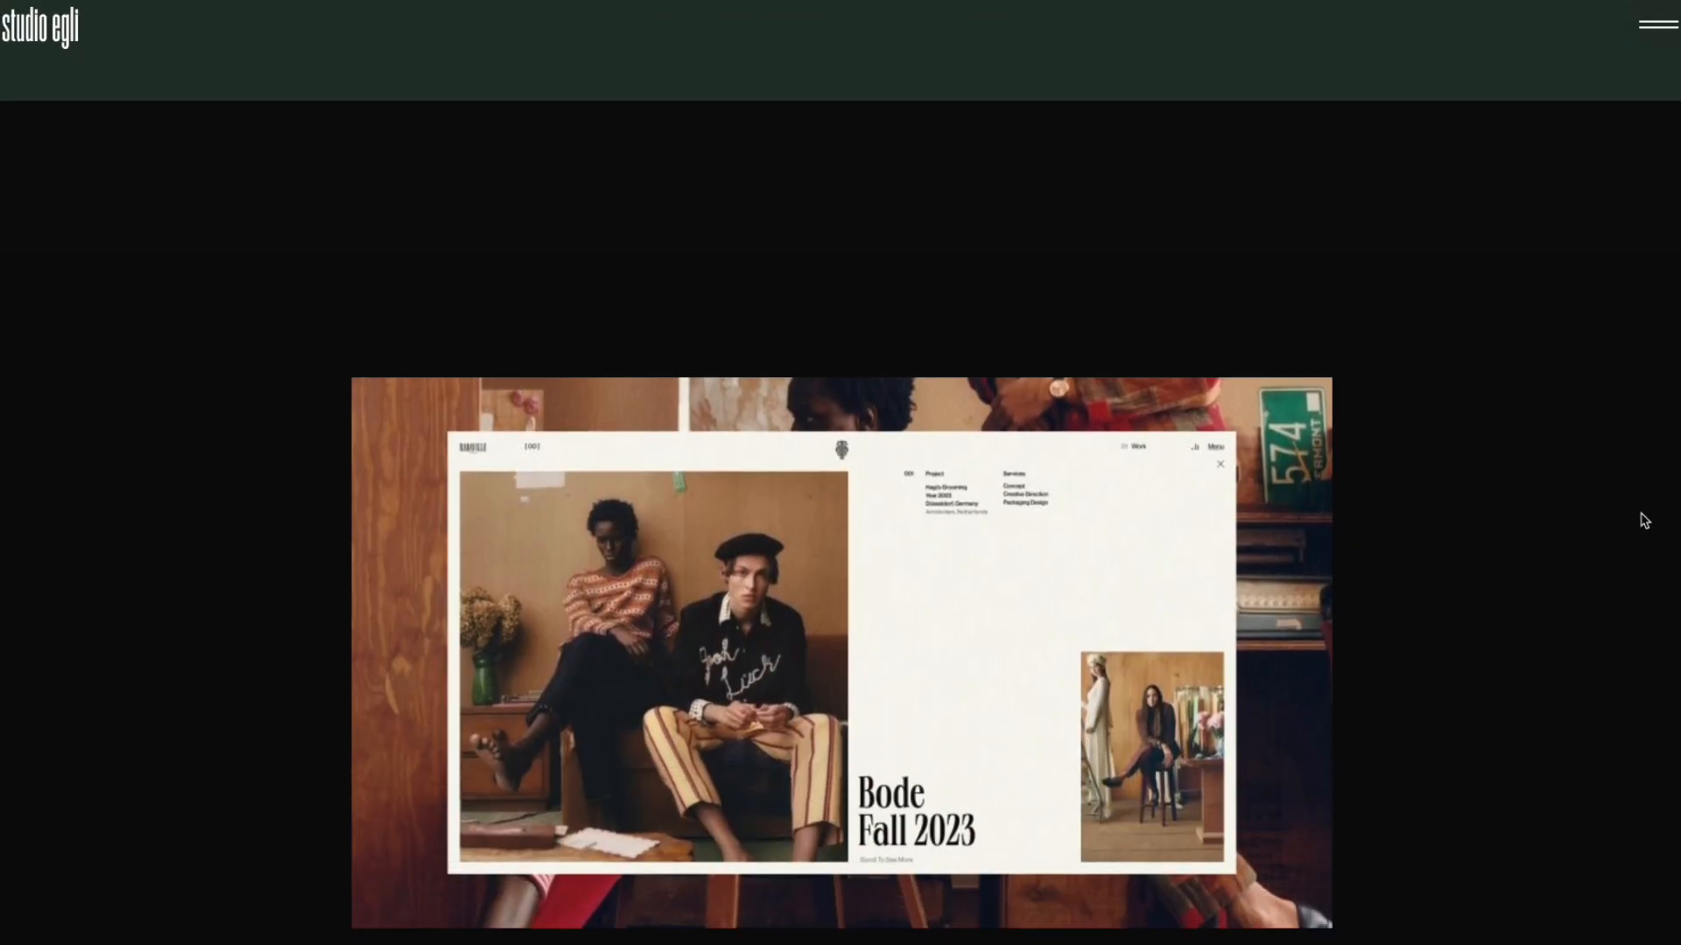
# Scroll the Studio Egli showcase from Bode Fall 2023 to the Diamond Scallop Shank page.
pyautogui.scroll(-10, 1644, 520)
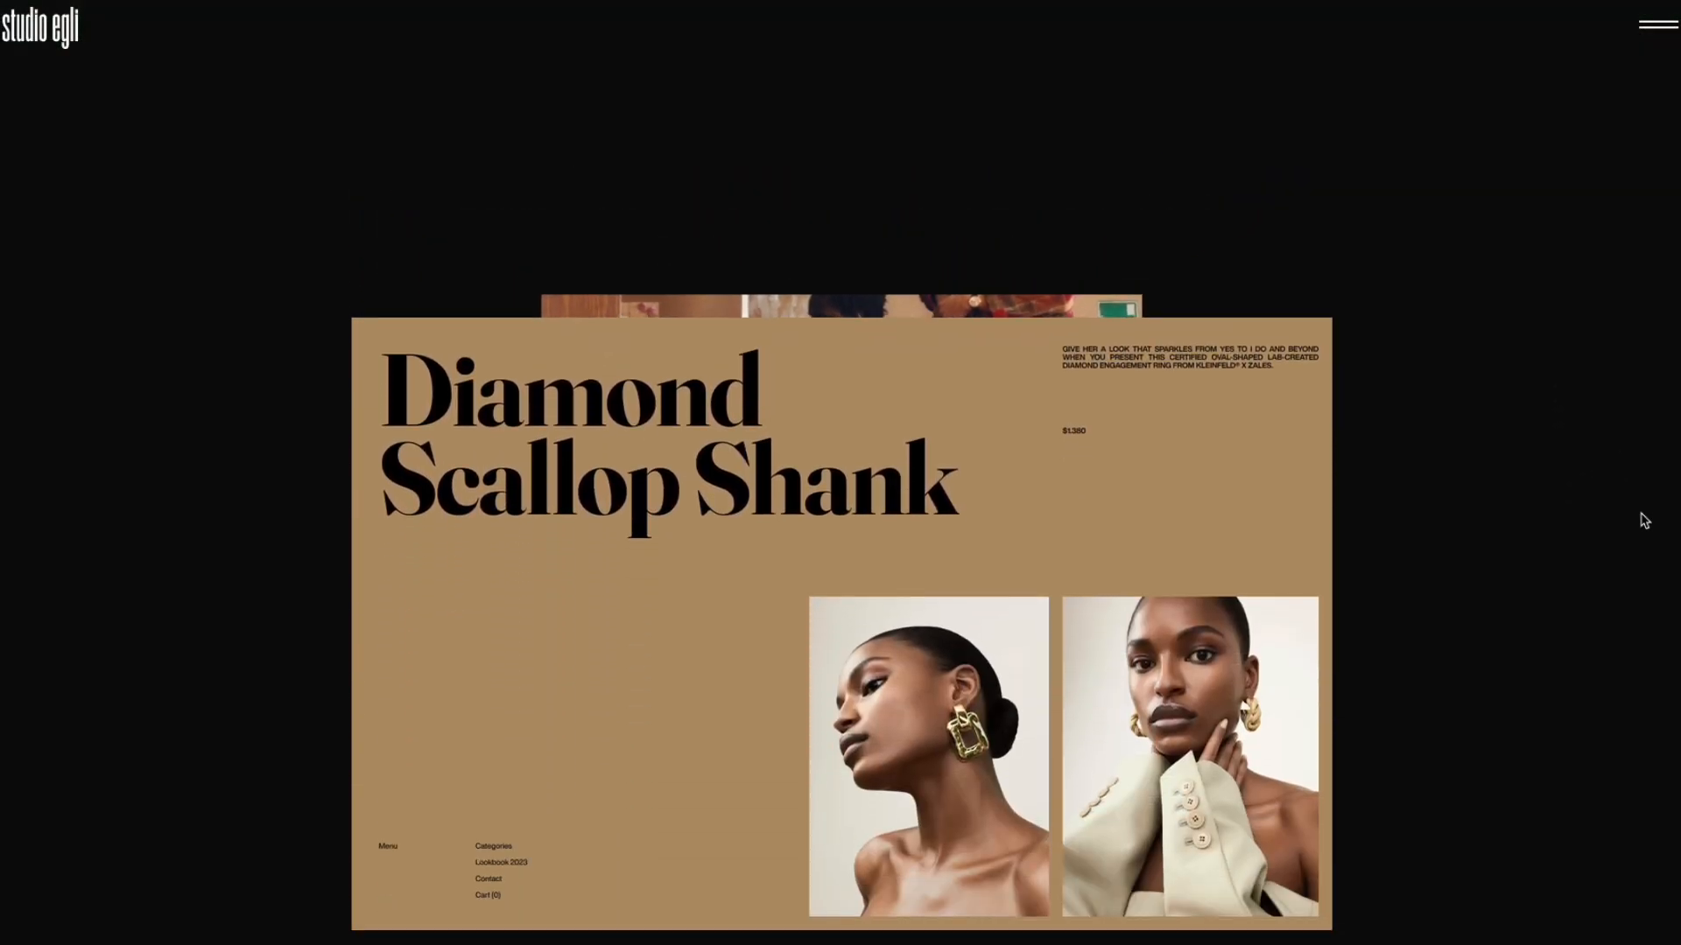
pyautogui.scroll(-8, 1644, 520)
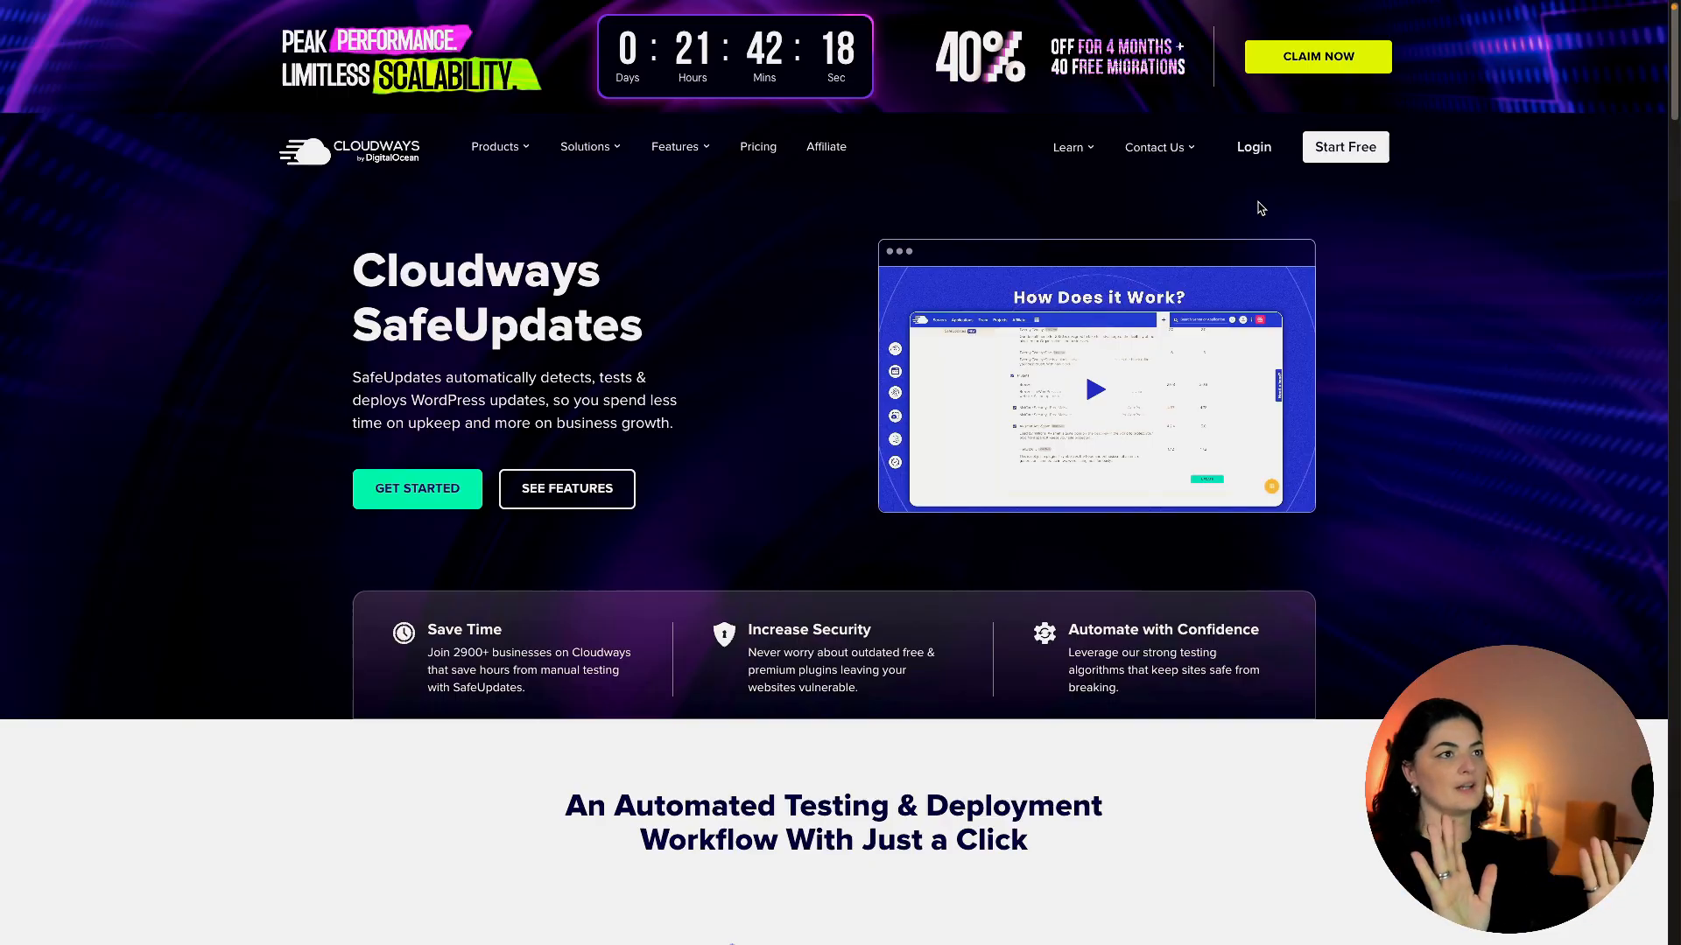
# Log into the Cloudways account with the saved credentials.
pyautogui.click(1251, 149)
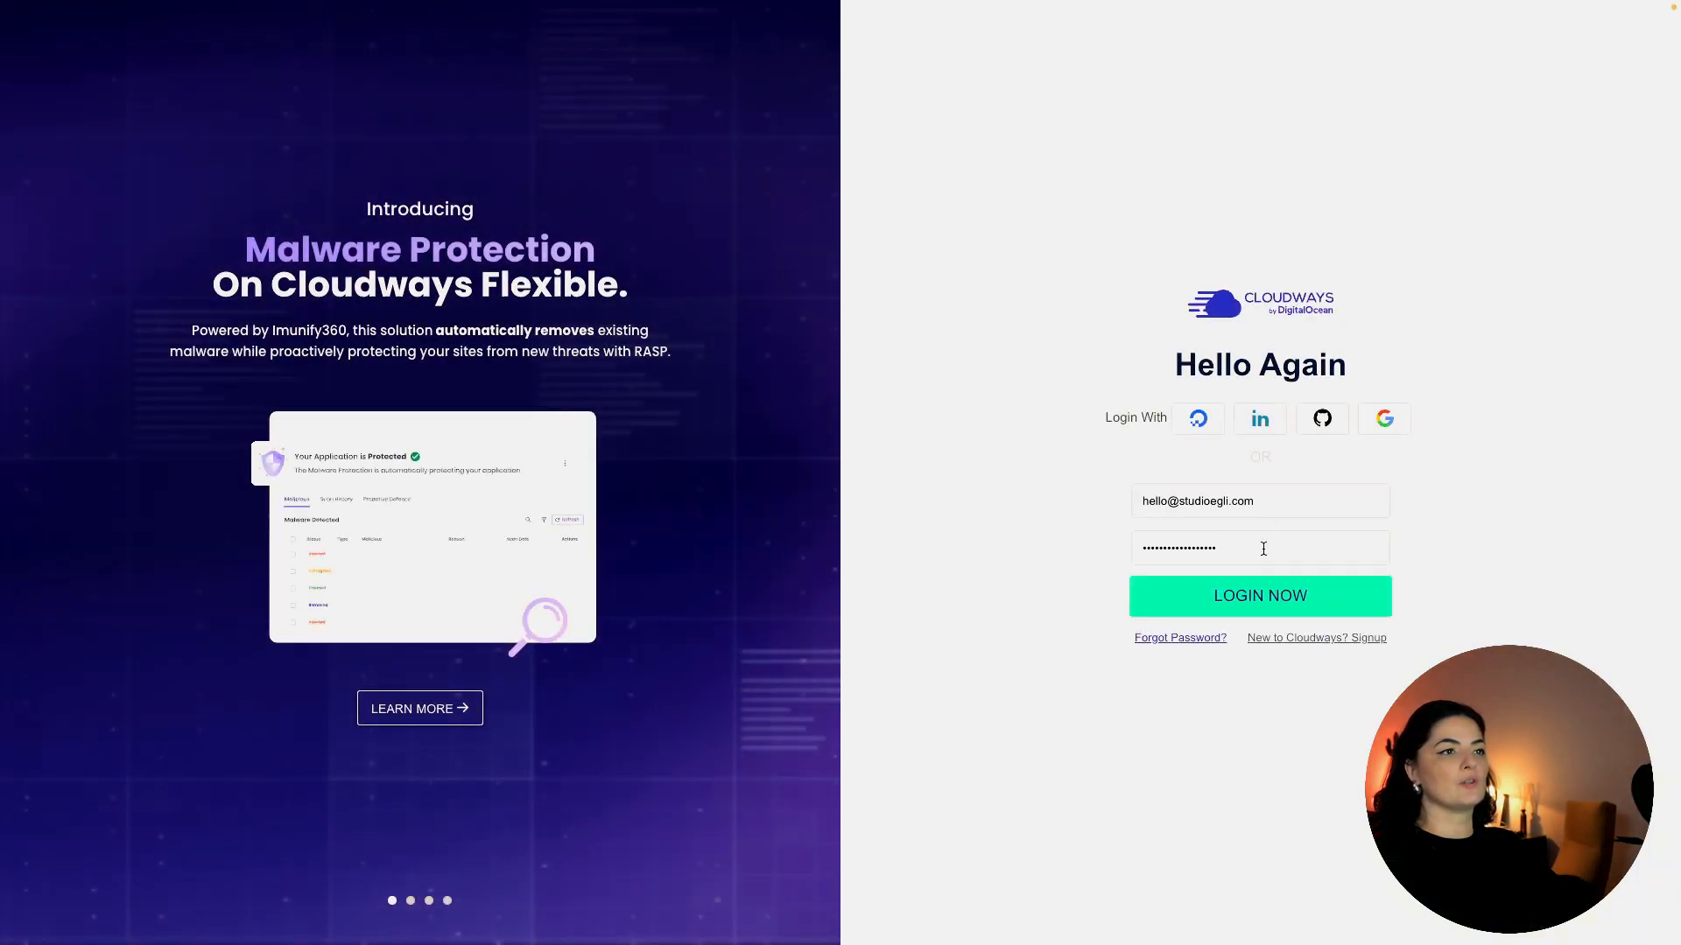
pyautogui.click(1282, 596)
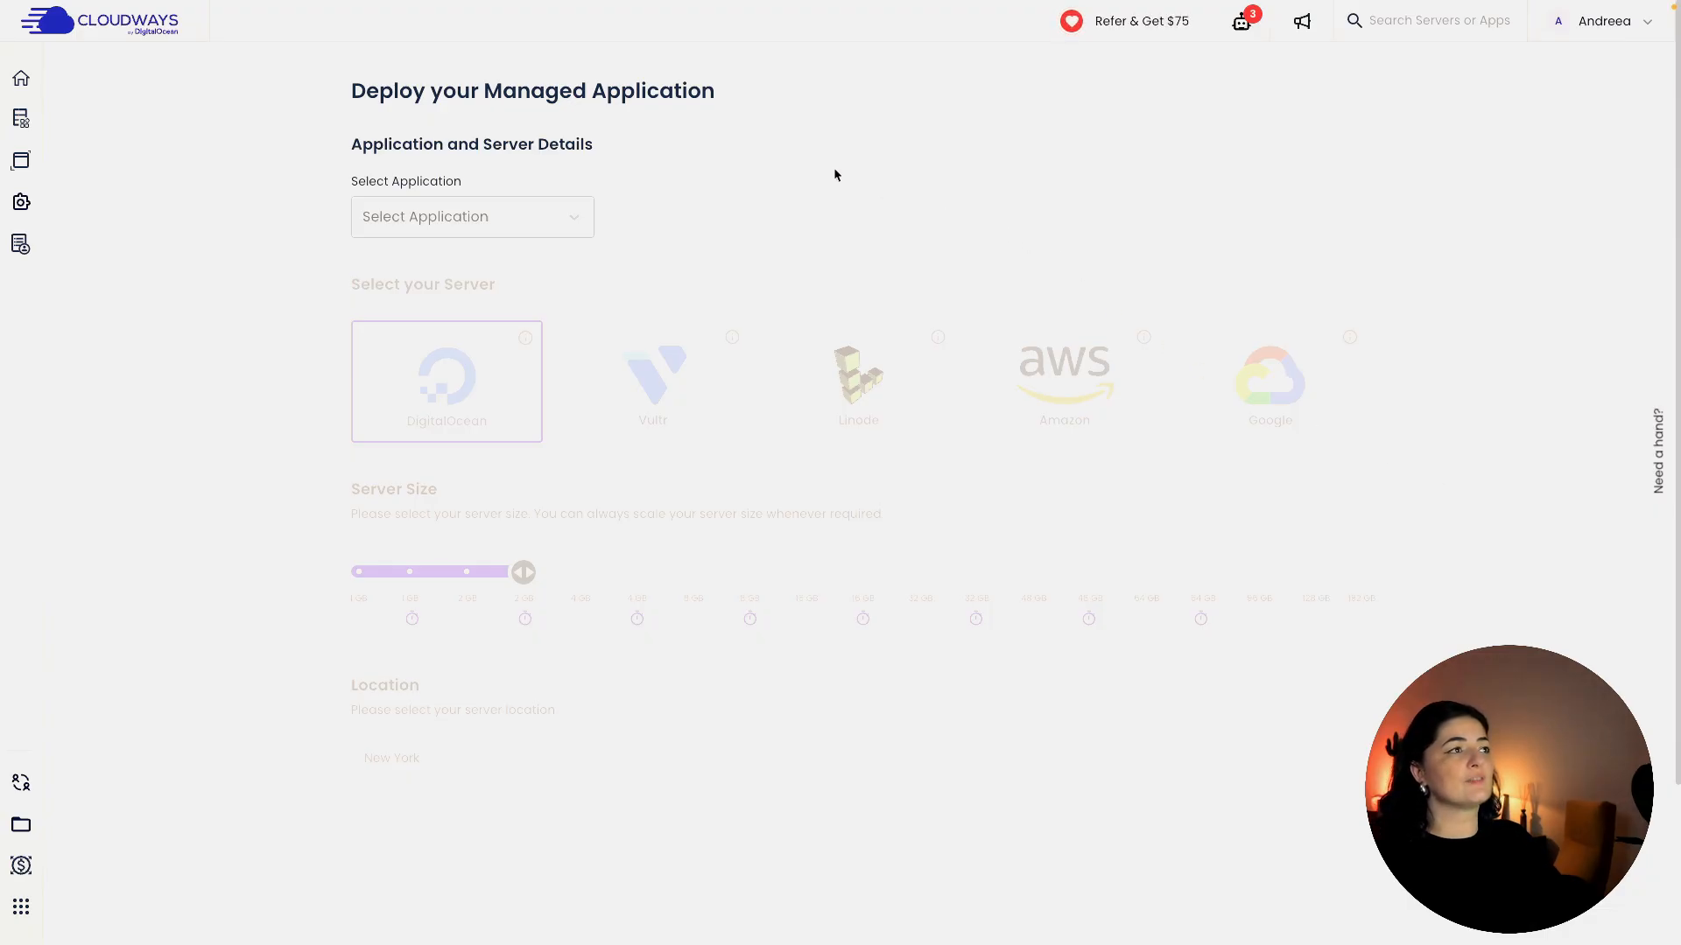
# Choose WordPress 6.2.2, name app and server 'gsap started template', and keep project jane.
pyautogui.click(575, 224)
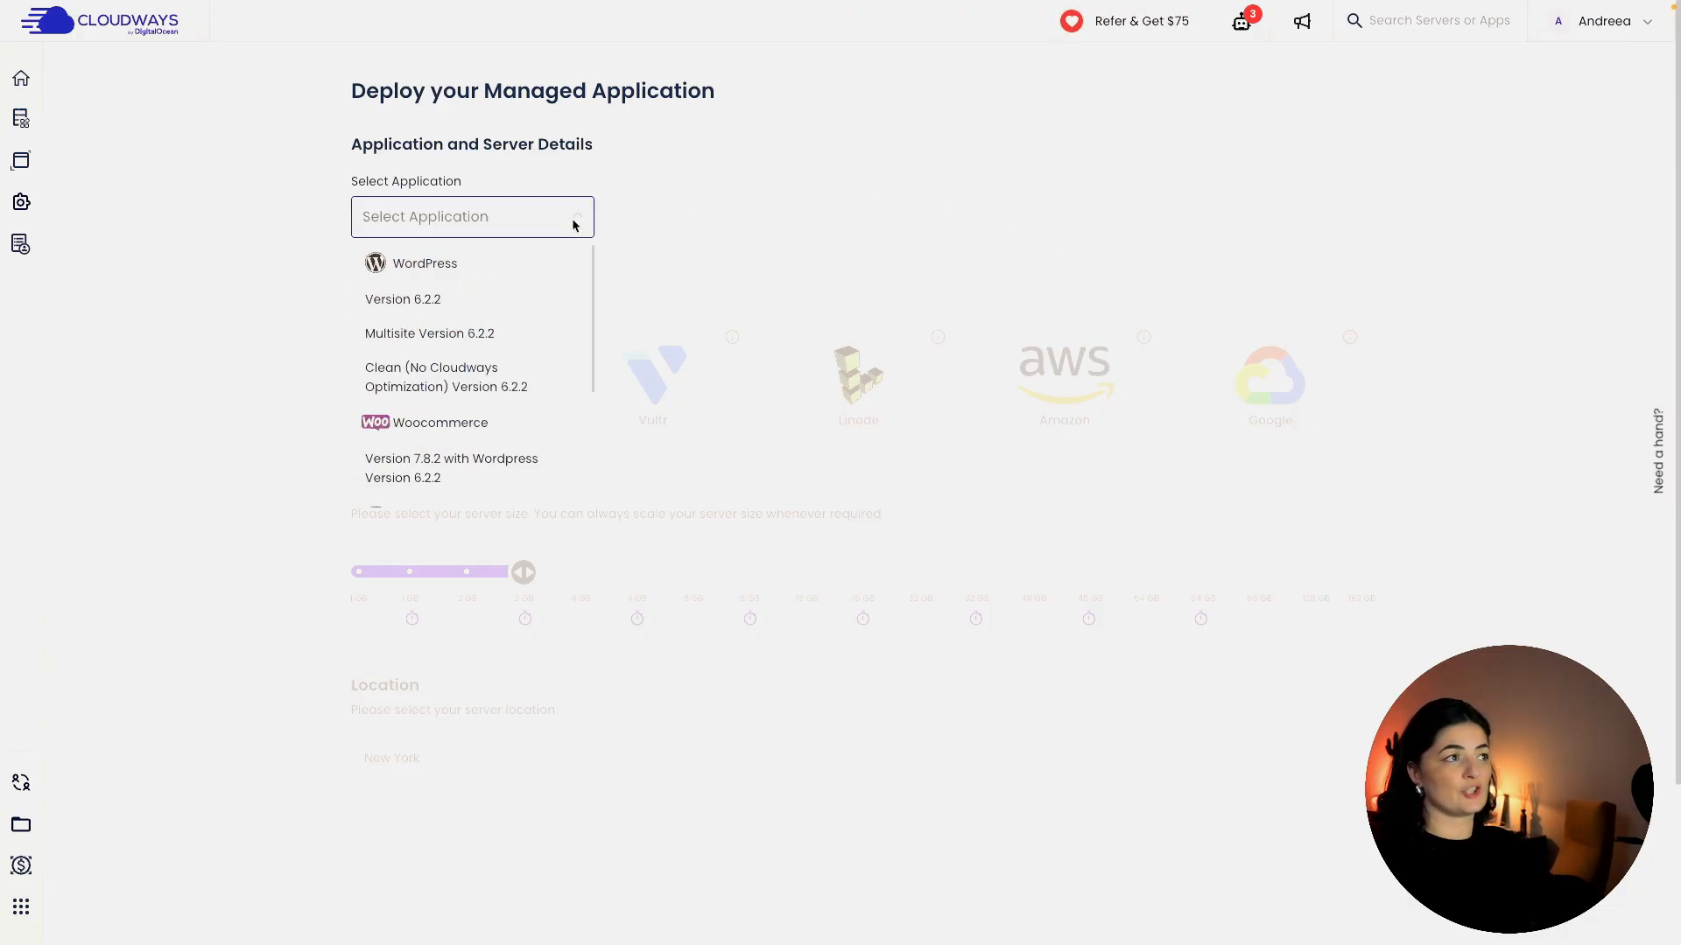
pyautogui.click(505, 267)
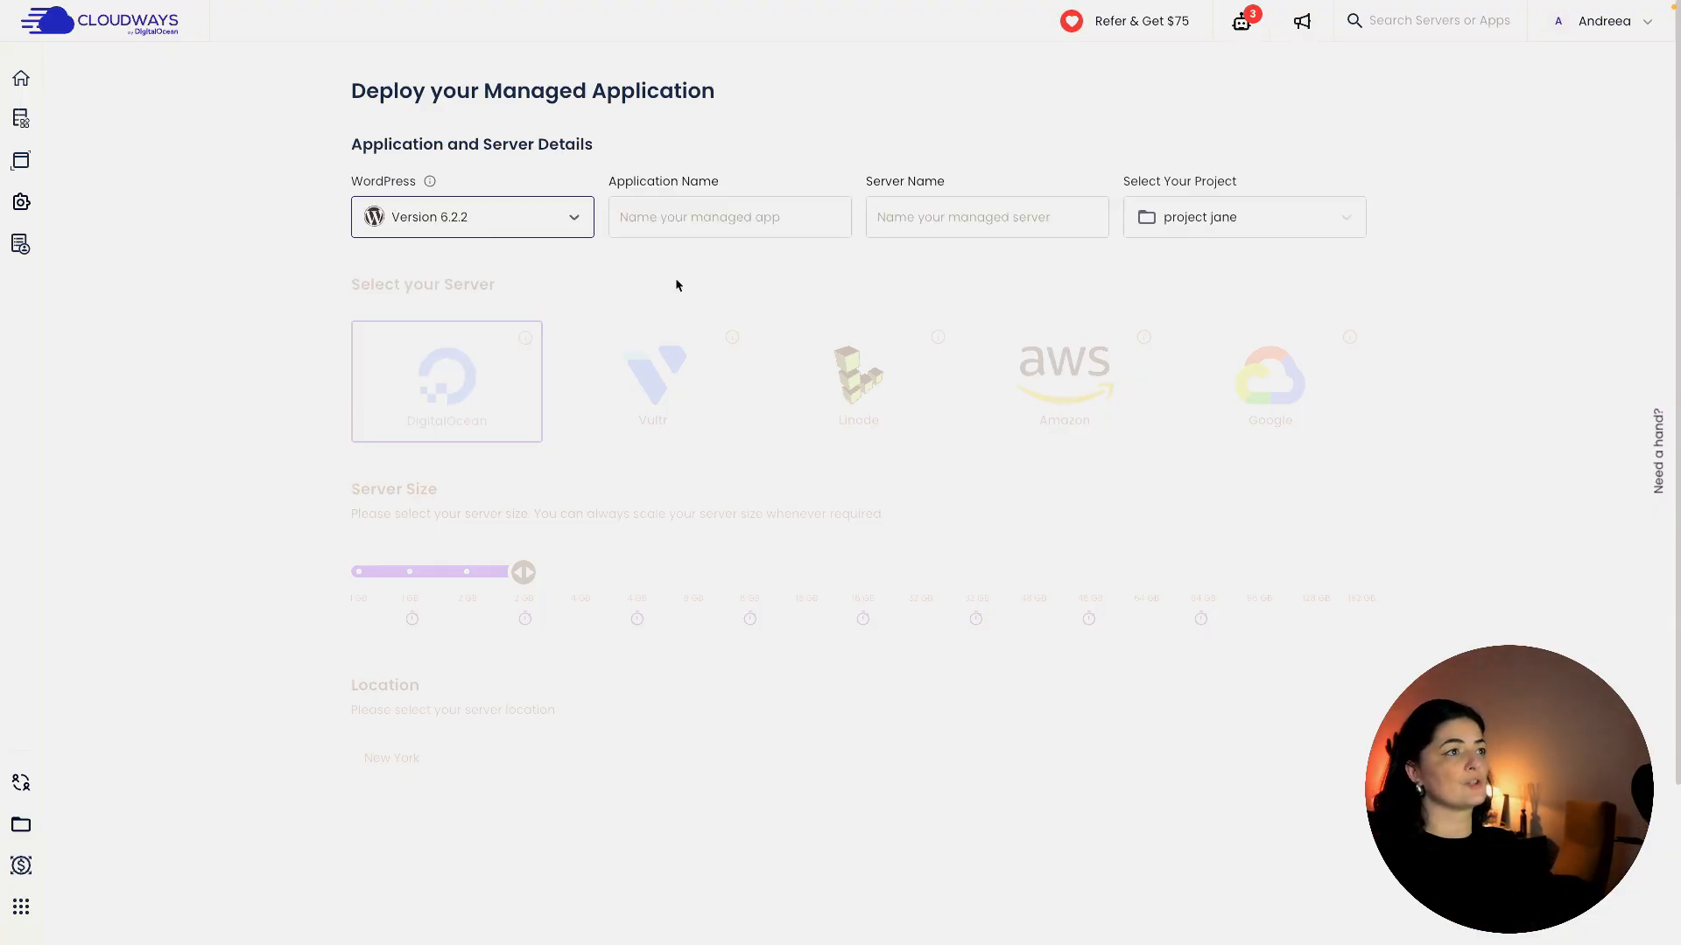
pyautogui.click(710, 220)
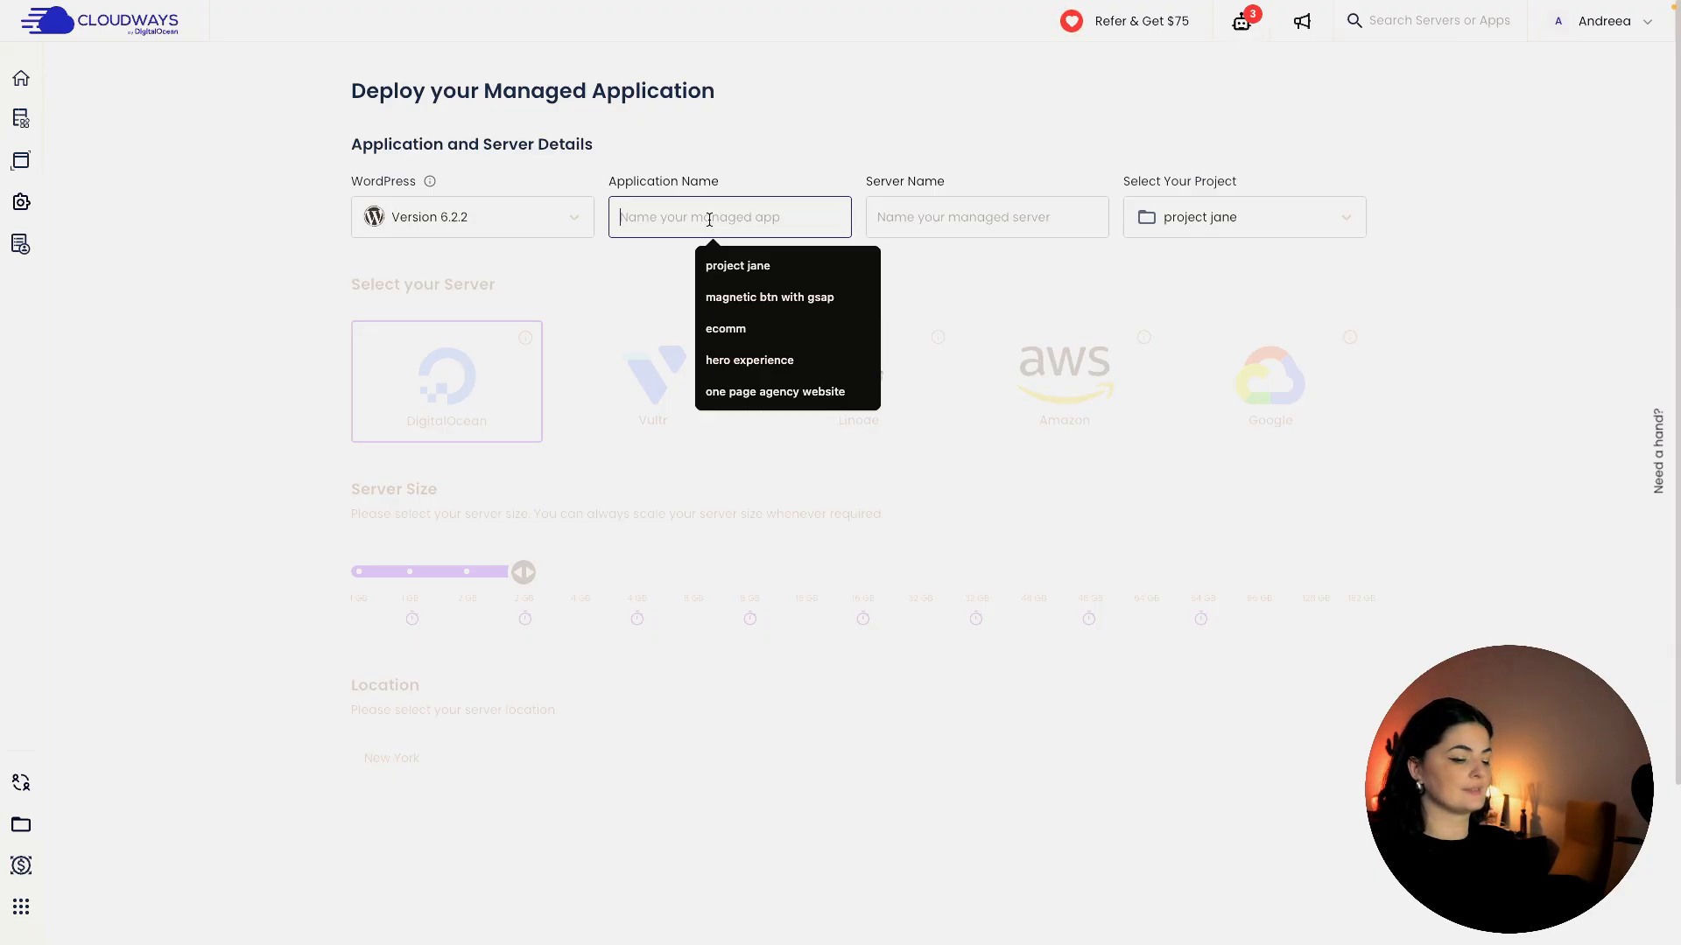
pyautogui.write('gsap started template')
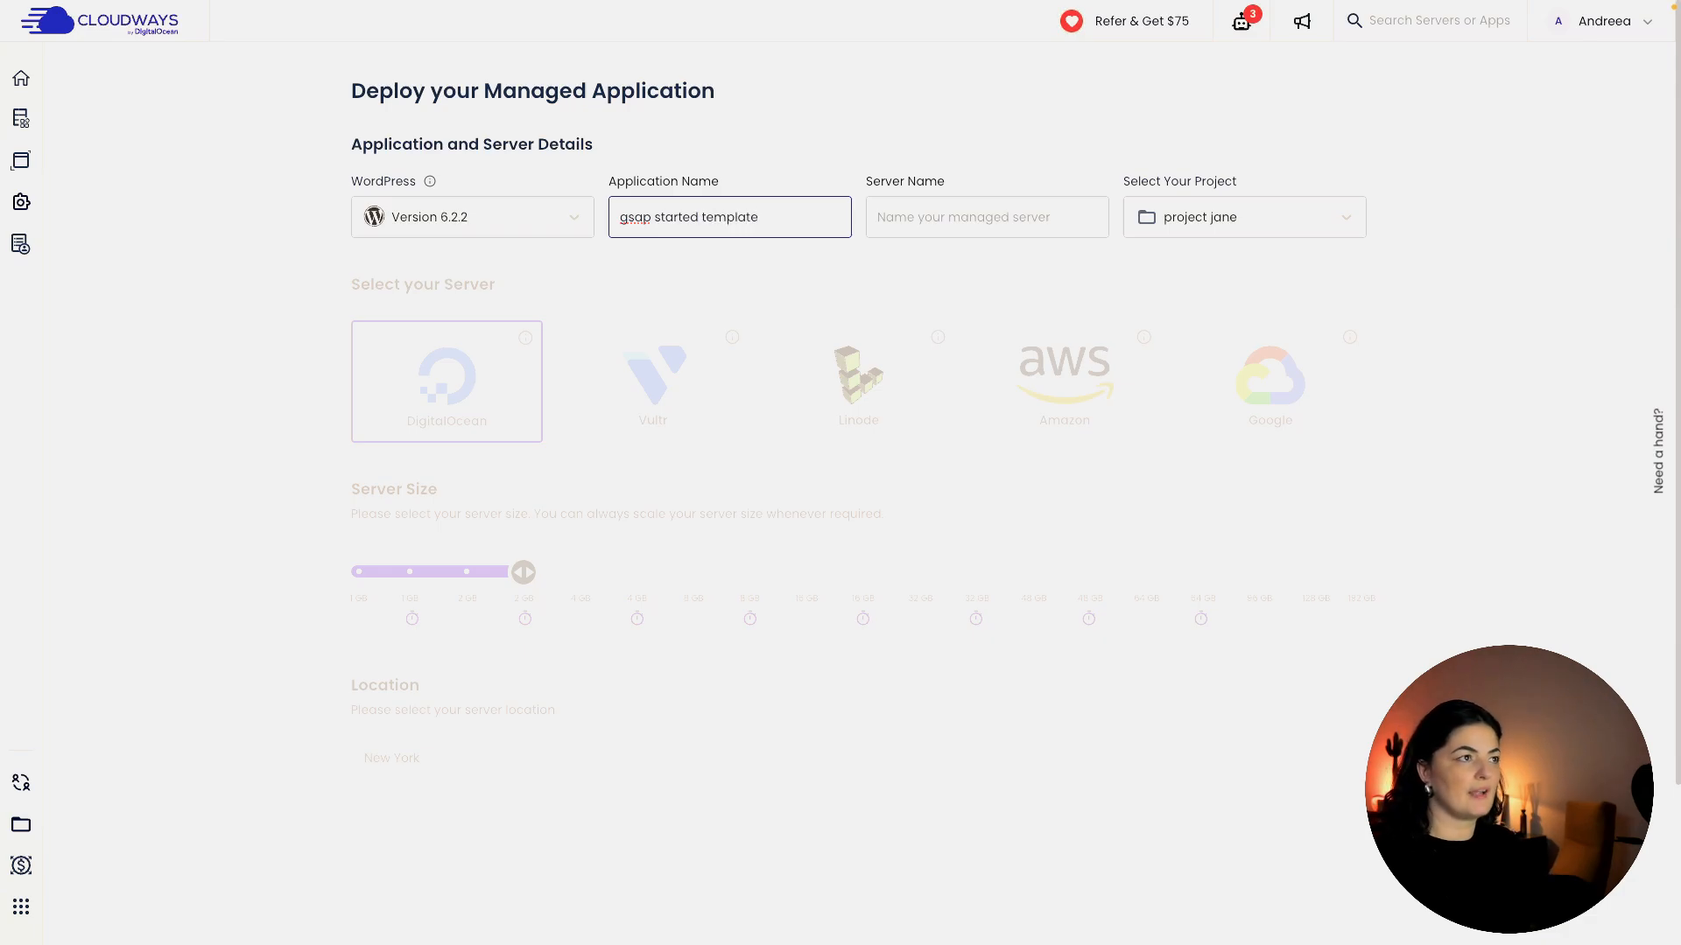
pyautogui.tripleClick(743, 215)
pyautogui.hotkey('ctrl', 'c')
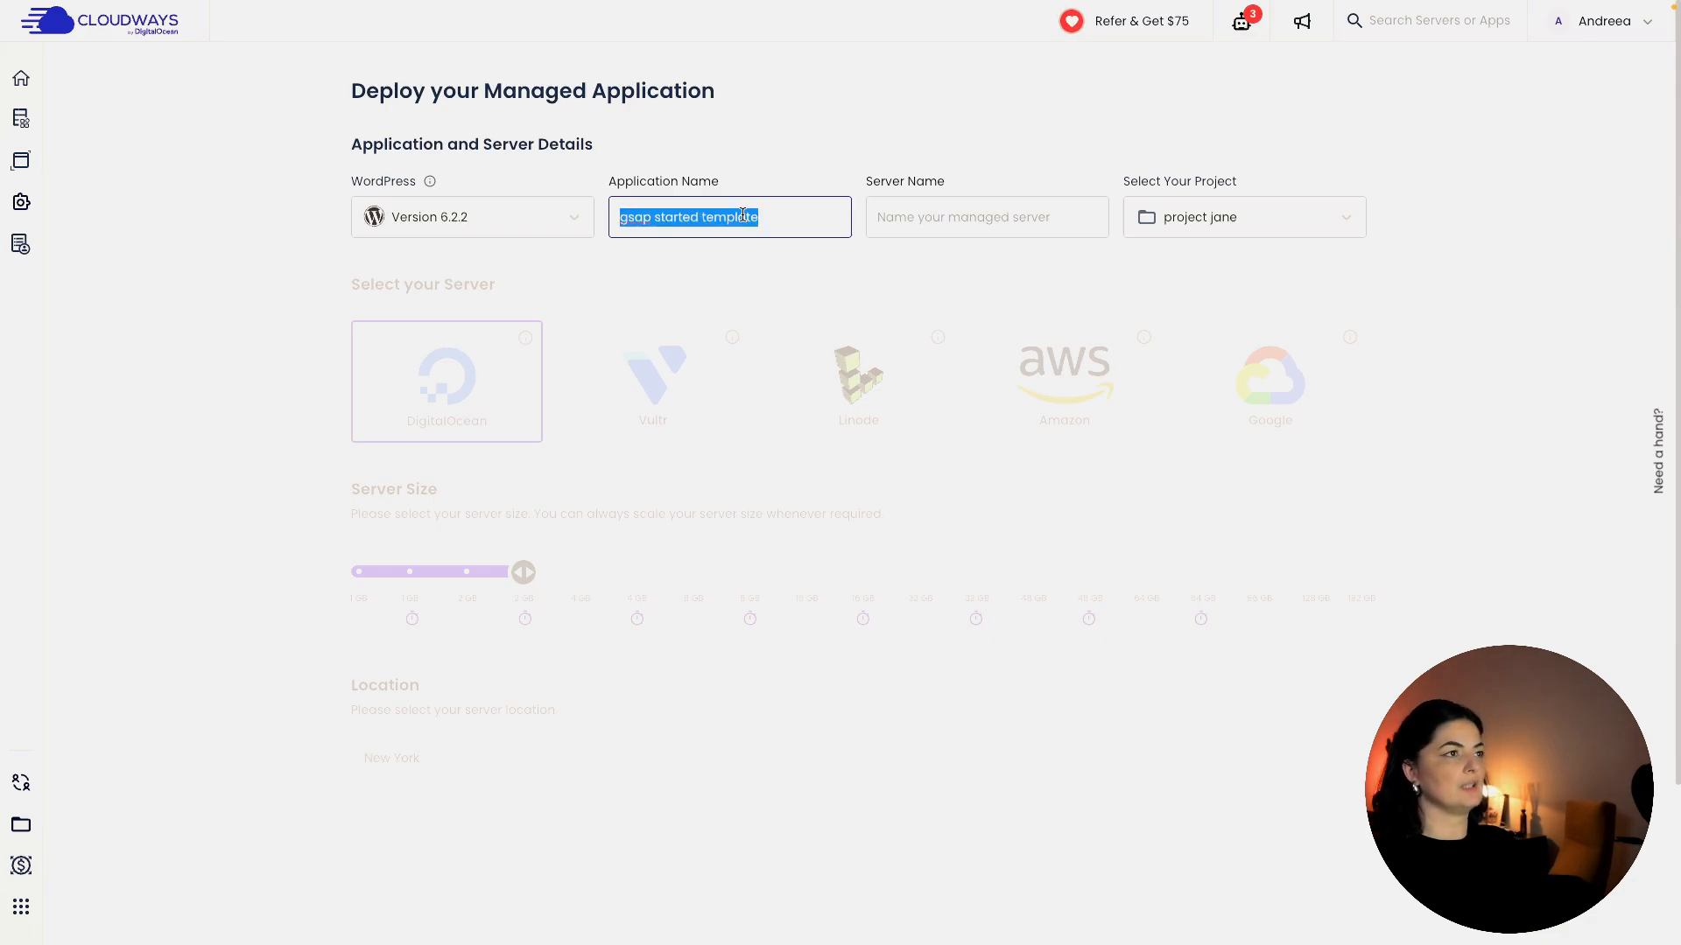
pyautogui.click(962, 226)
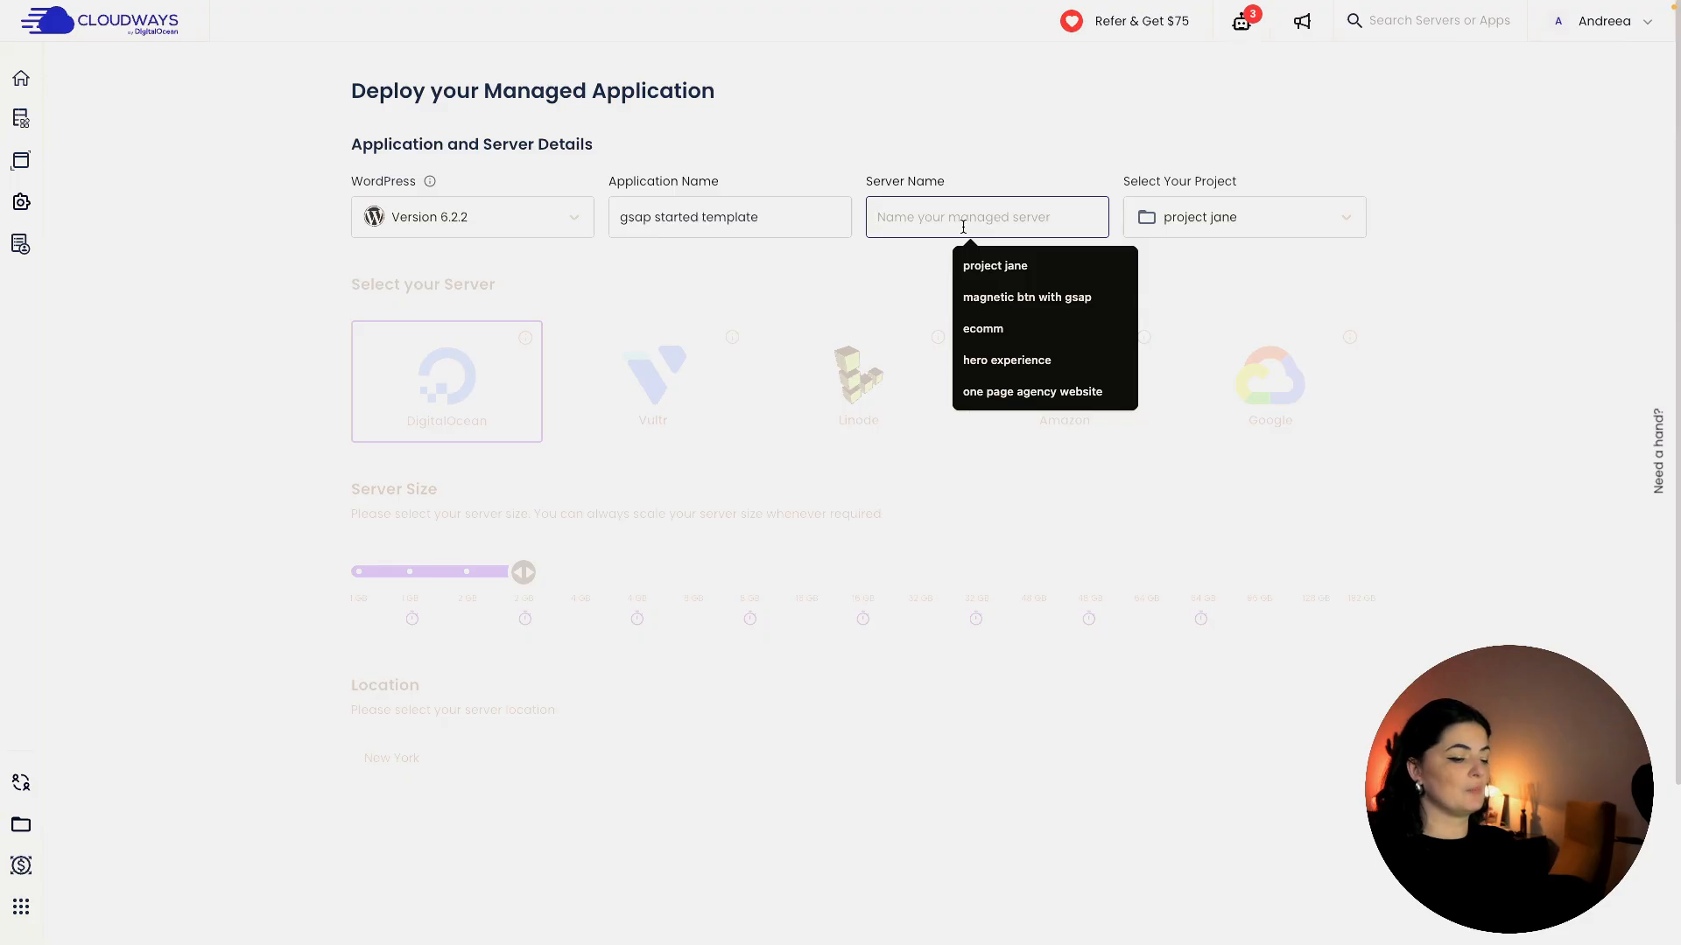
pyautogui.hotkey('ctrl', 'v')
pyautogui.click(1299, 219)
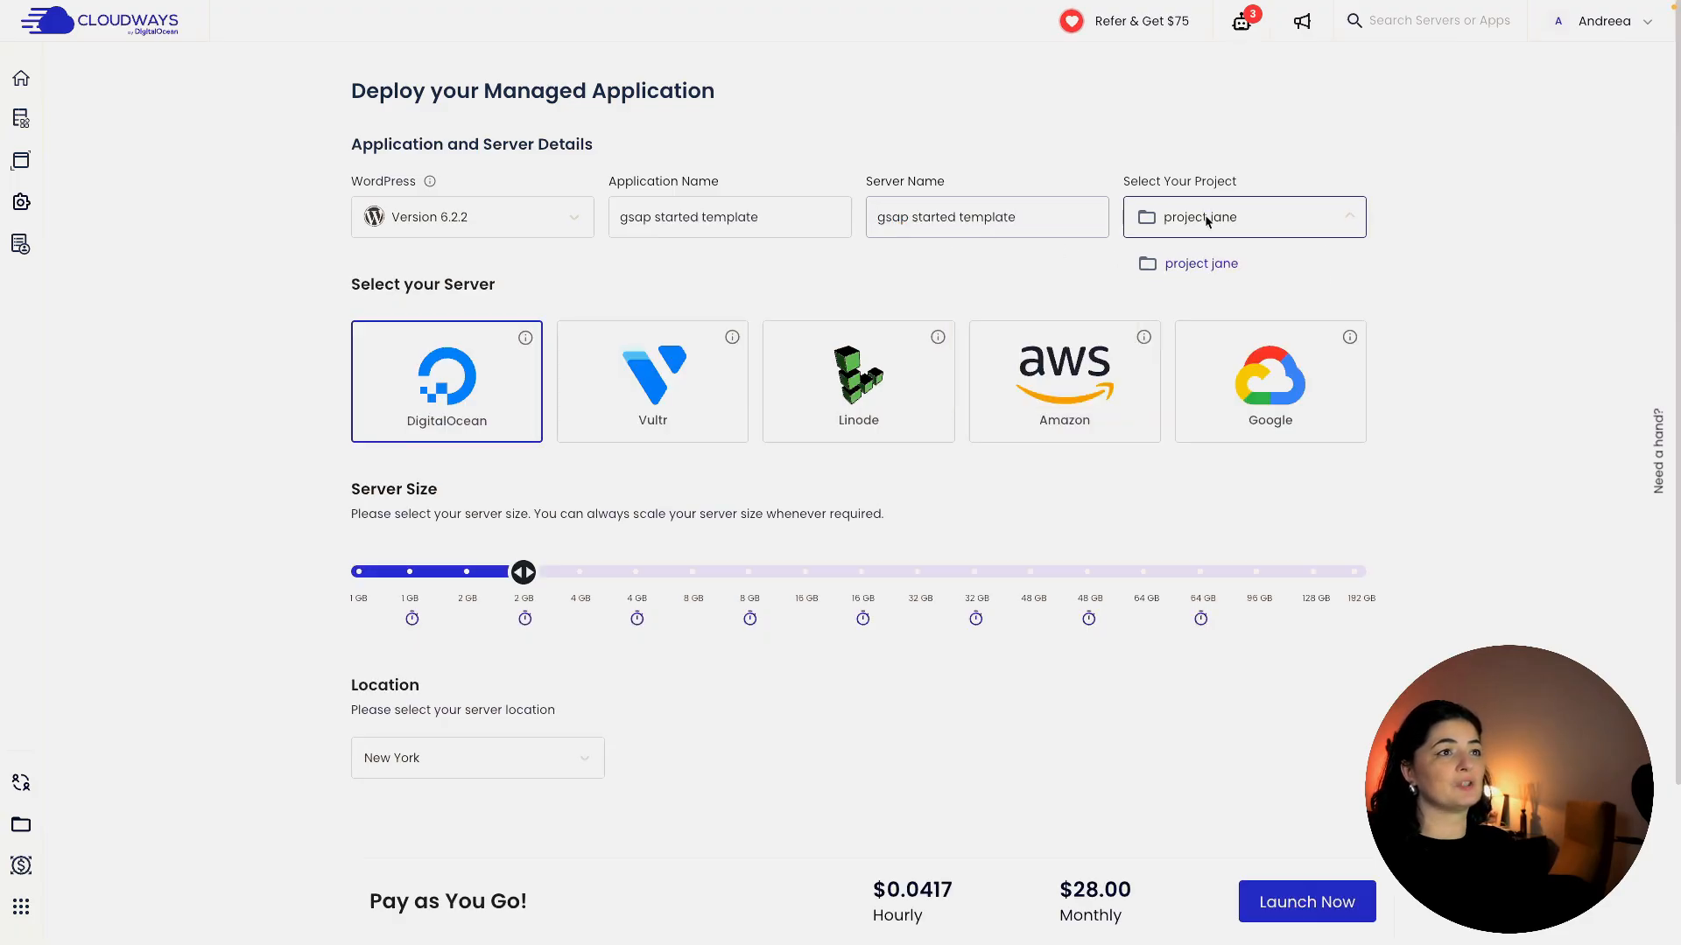
pyautogui.click(1258, 146)
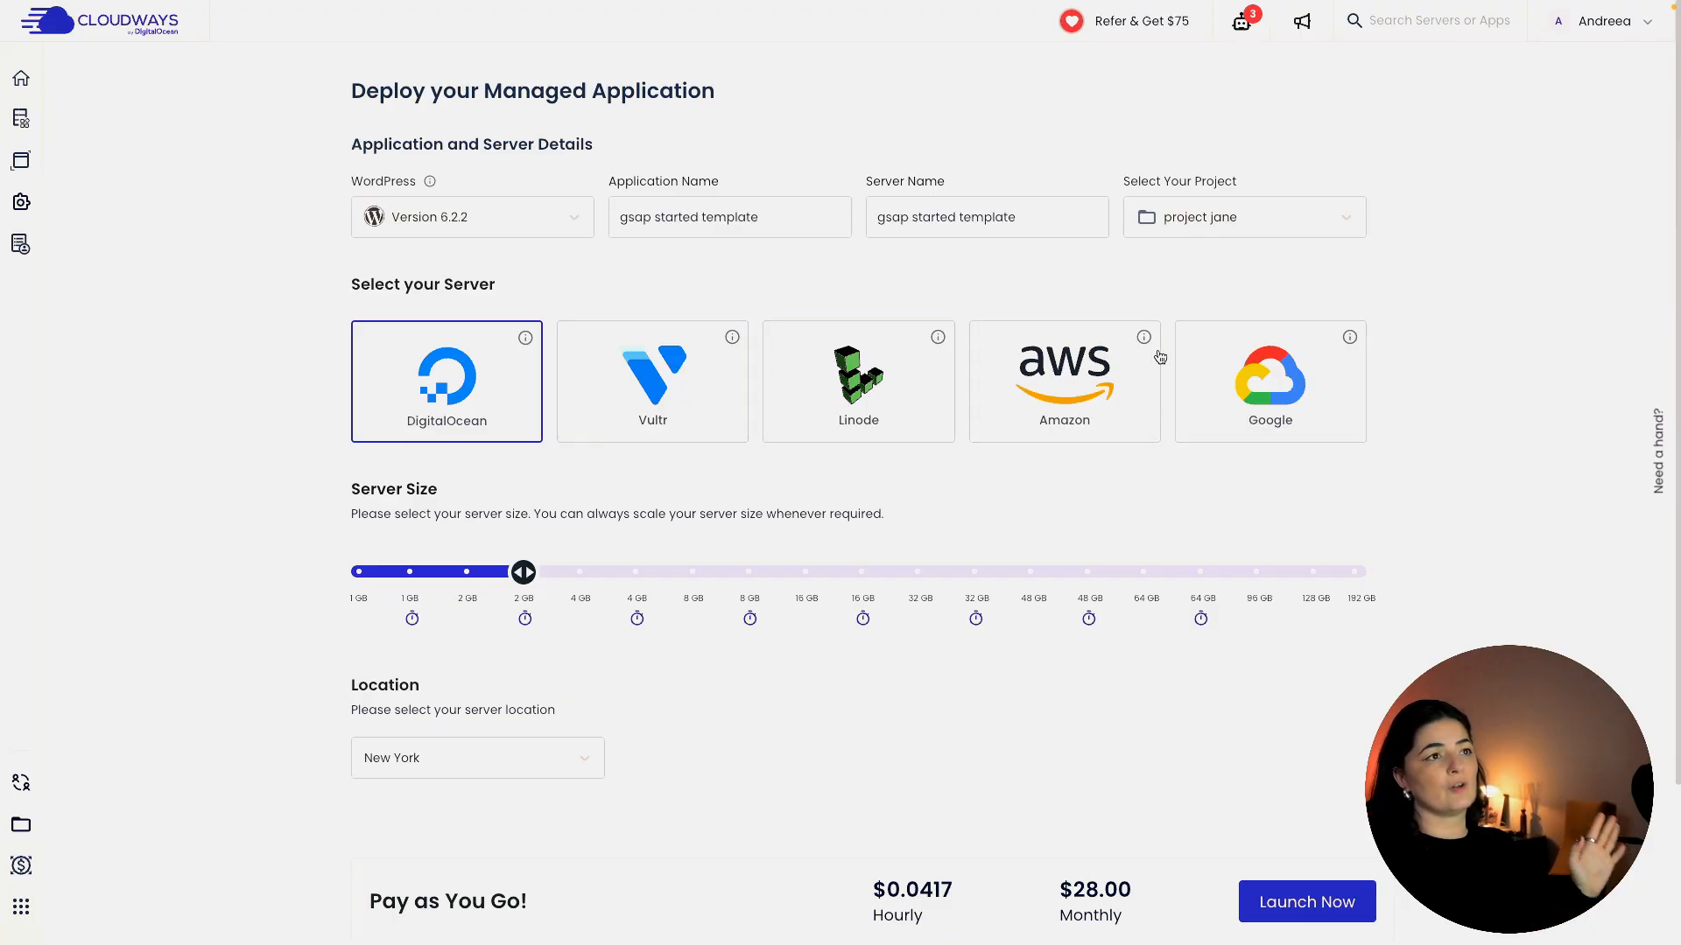
# Pick a 2 GB DigitalOcean server in Frankfurt and launch it.
pyautogui.moveTo(935, 338)
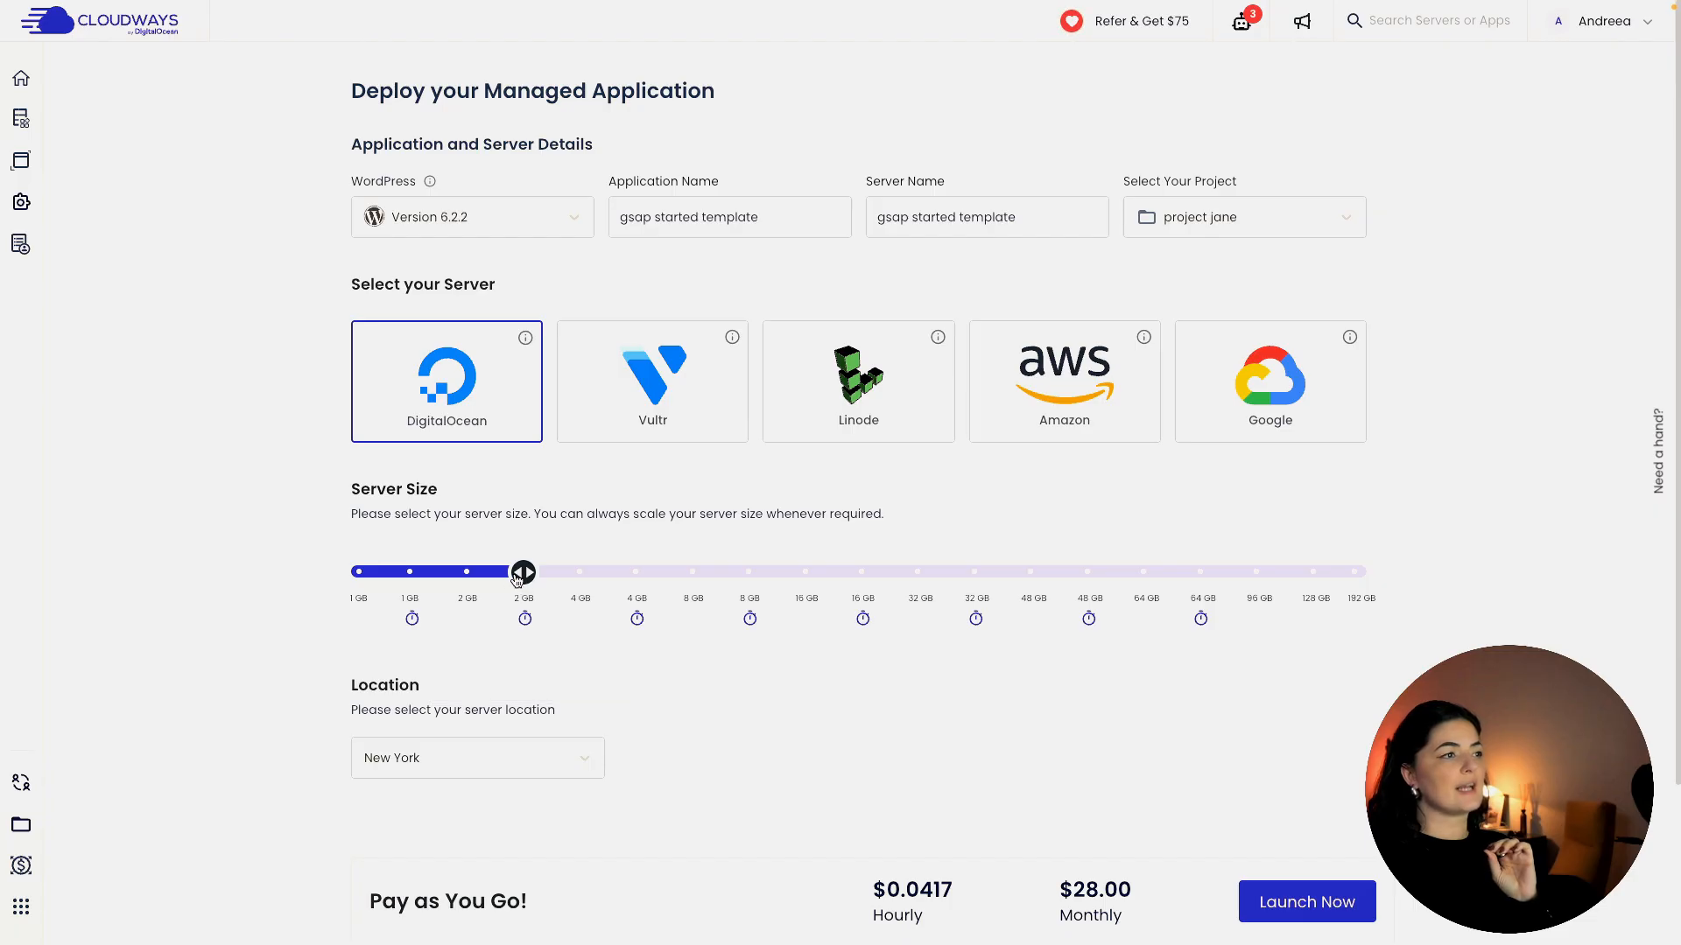
pyautogui.moveTo(517, 578)
pyautogui.mouseDown()
pyautogui.moveTo(435, 580)
pyautogui.moveTo(541, 577)
pyautogui.mouseUp()
pyautogui.scroll(-3, 639, 717)
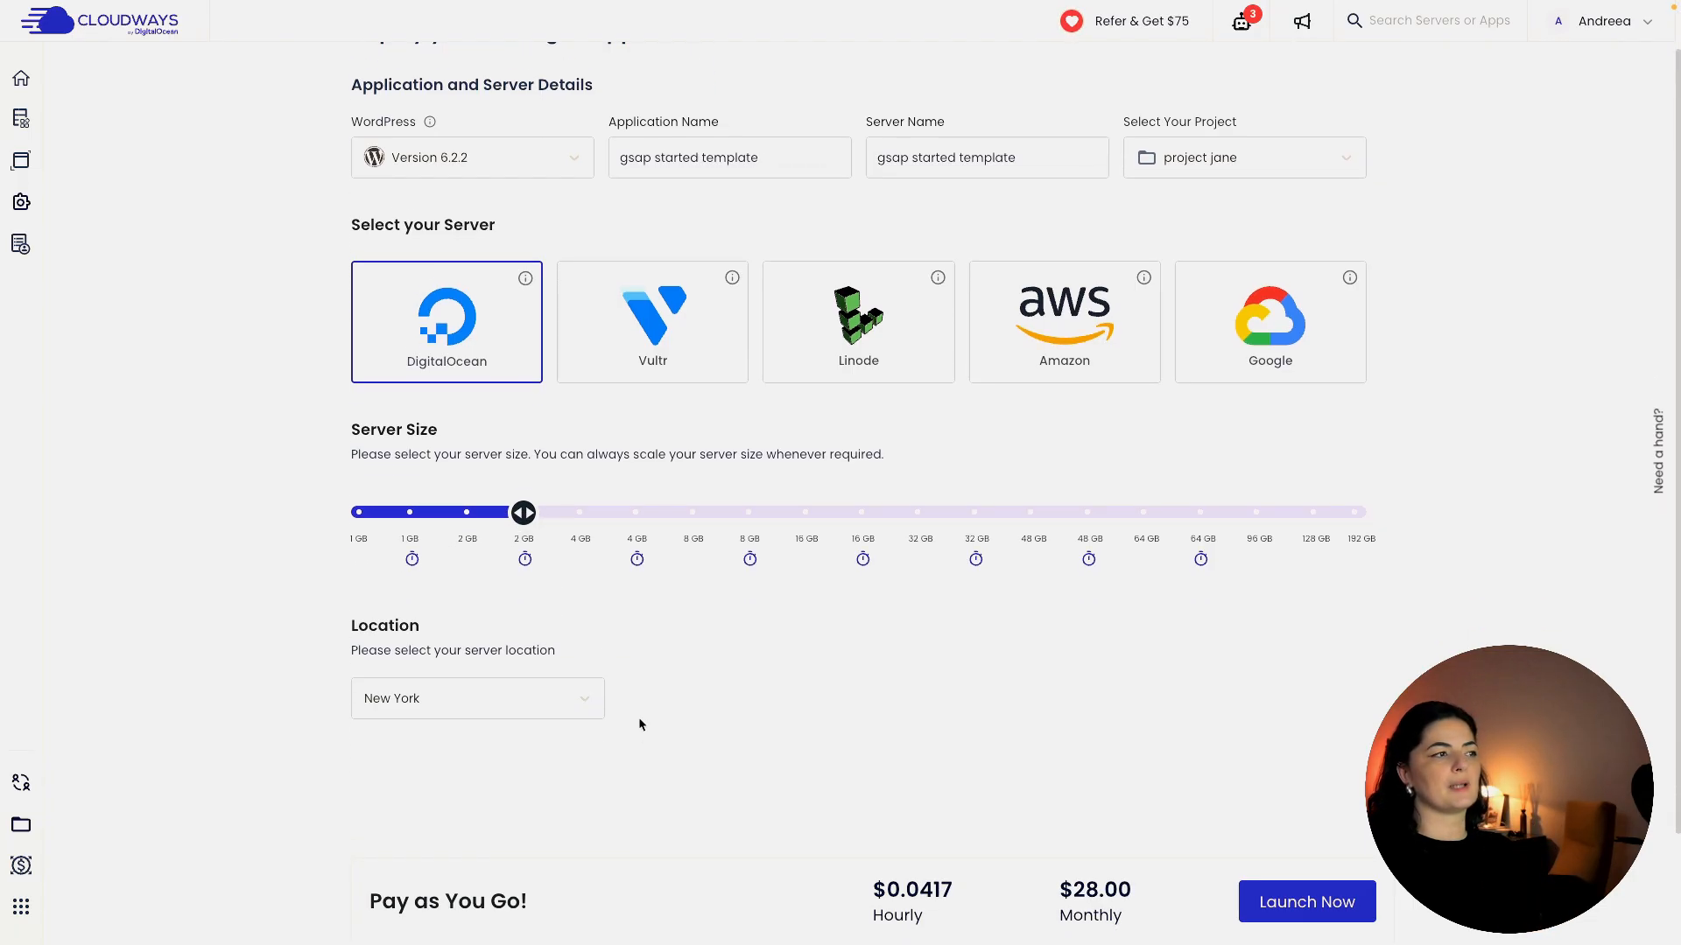
pyautogui.click(592, 573)
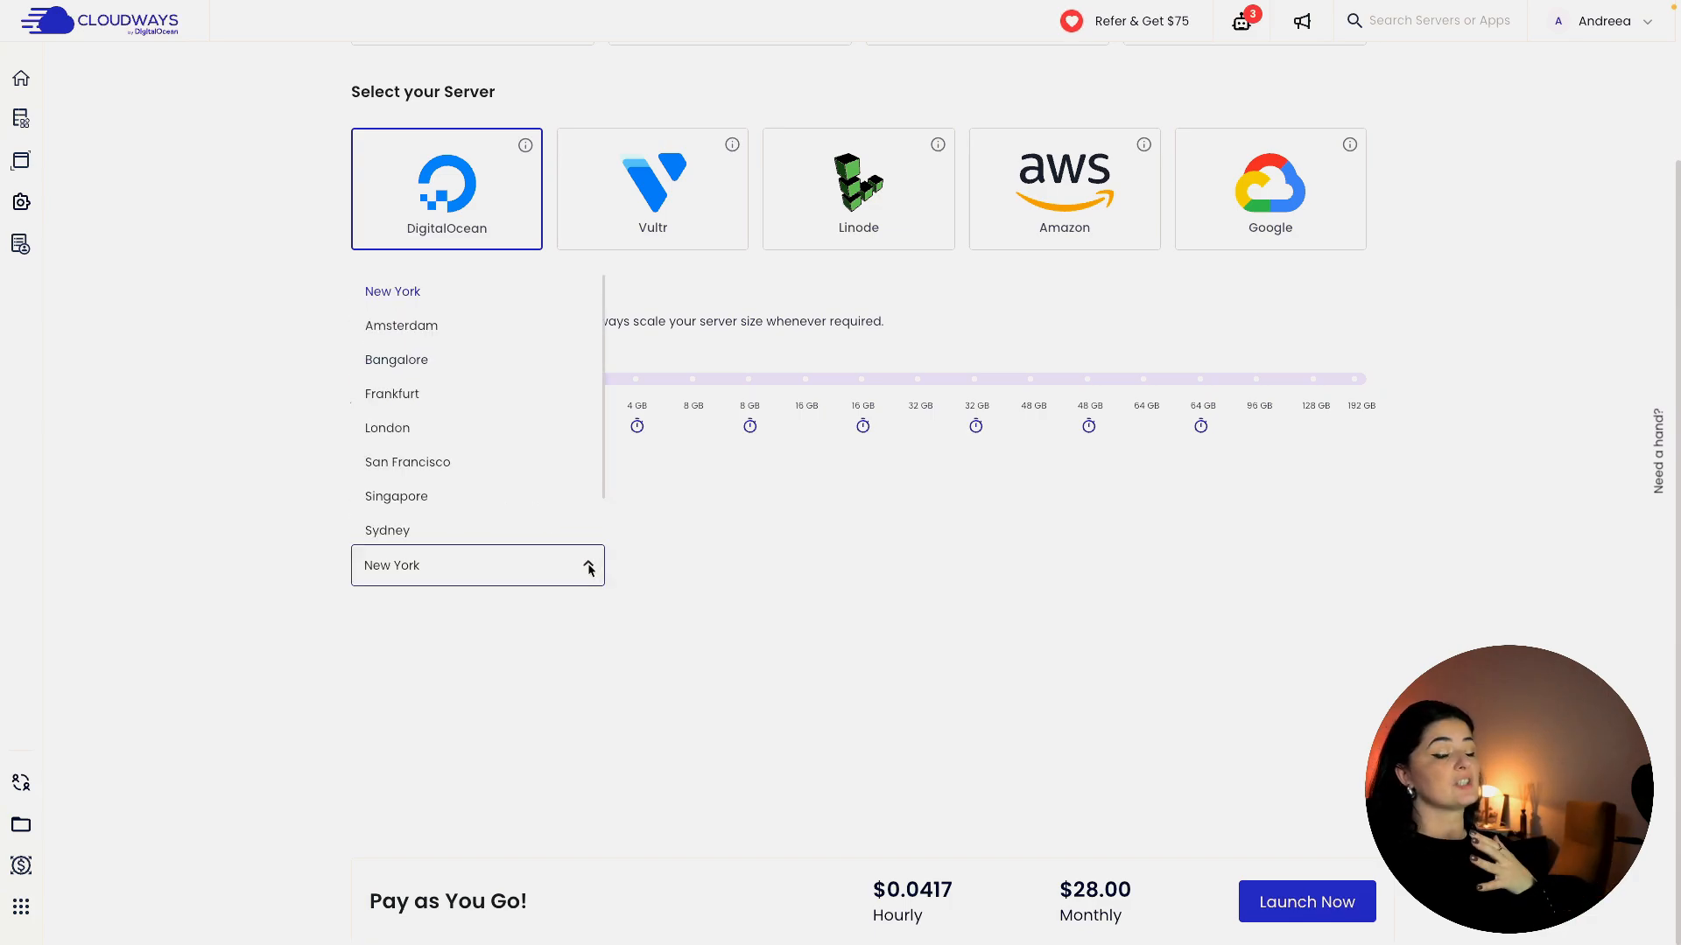
pyautogui.click(466, 401)
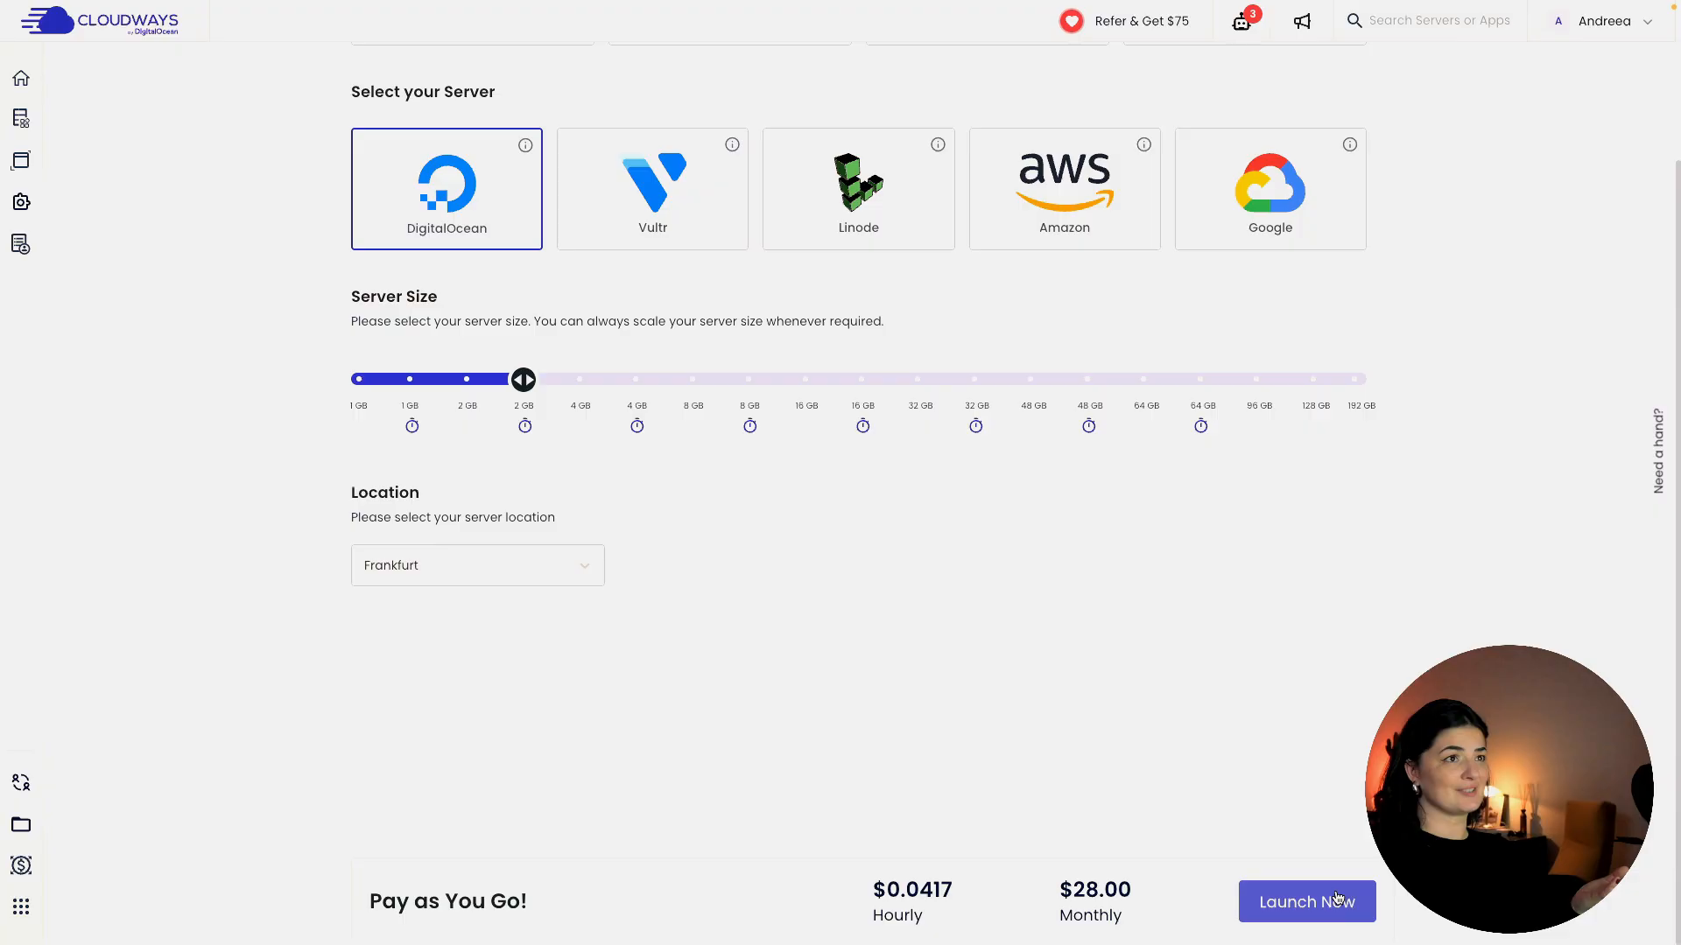
pyautogui.click(1303, 903)
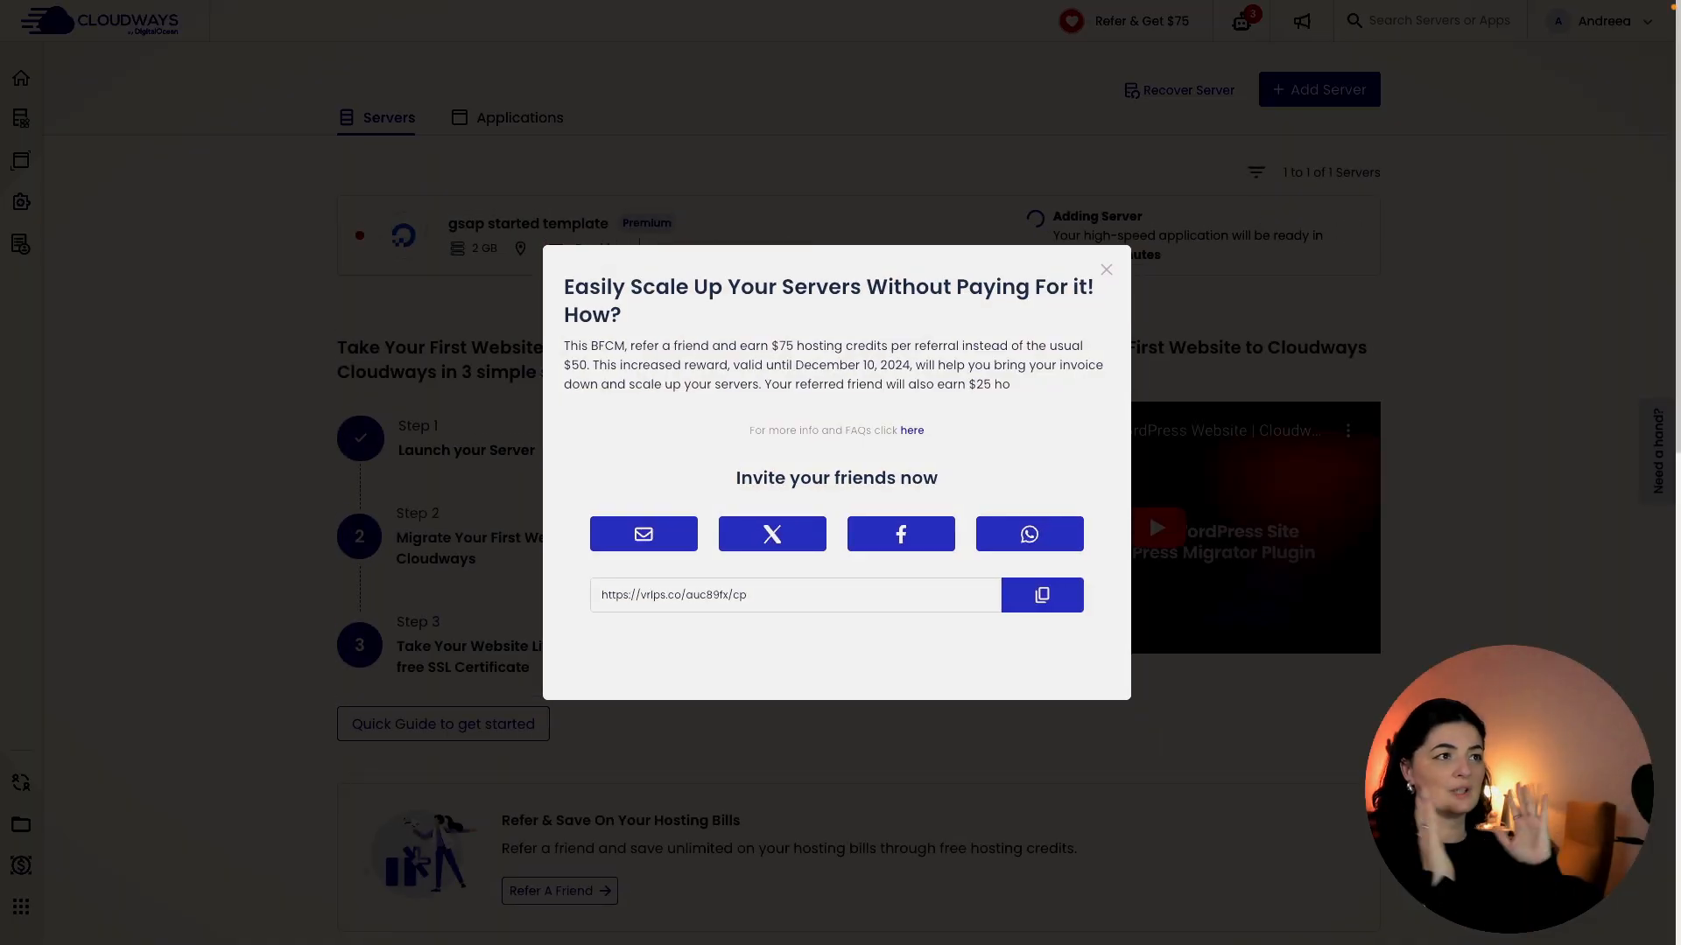
# Dismiss the referral offer and open the gsap started template application's Access Details.
pyautogui.click(1107, 270)
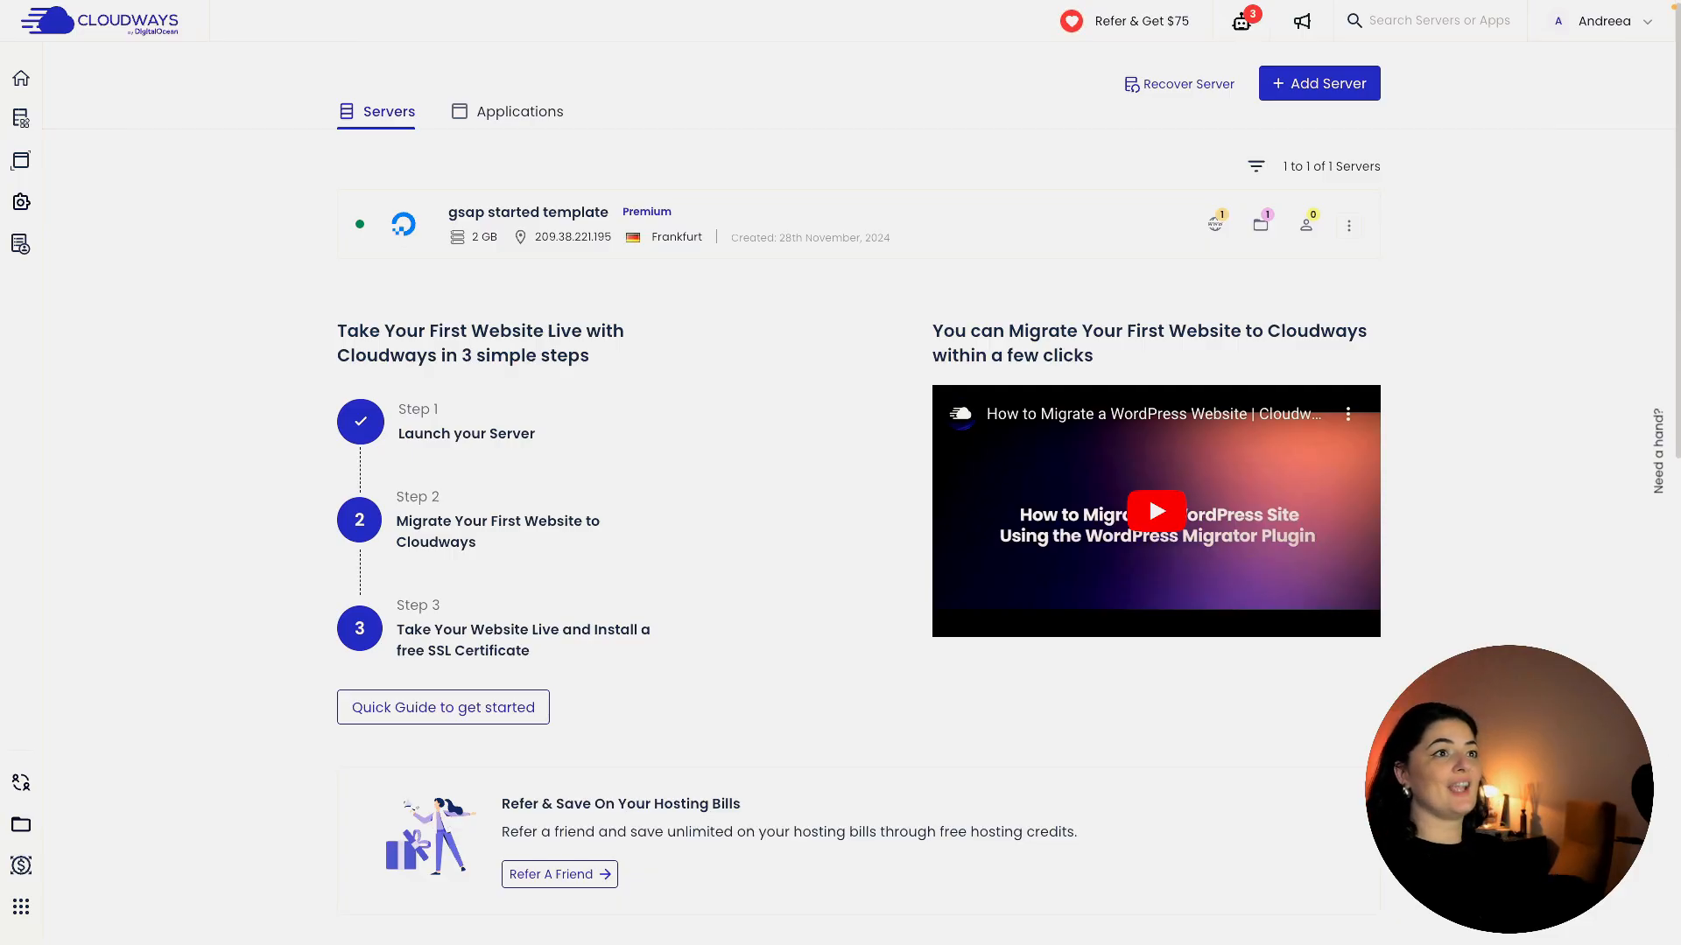
pyautogui.click(1216, 222)
pyautogui.click(1128, 313)
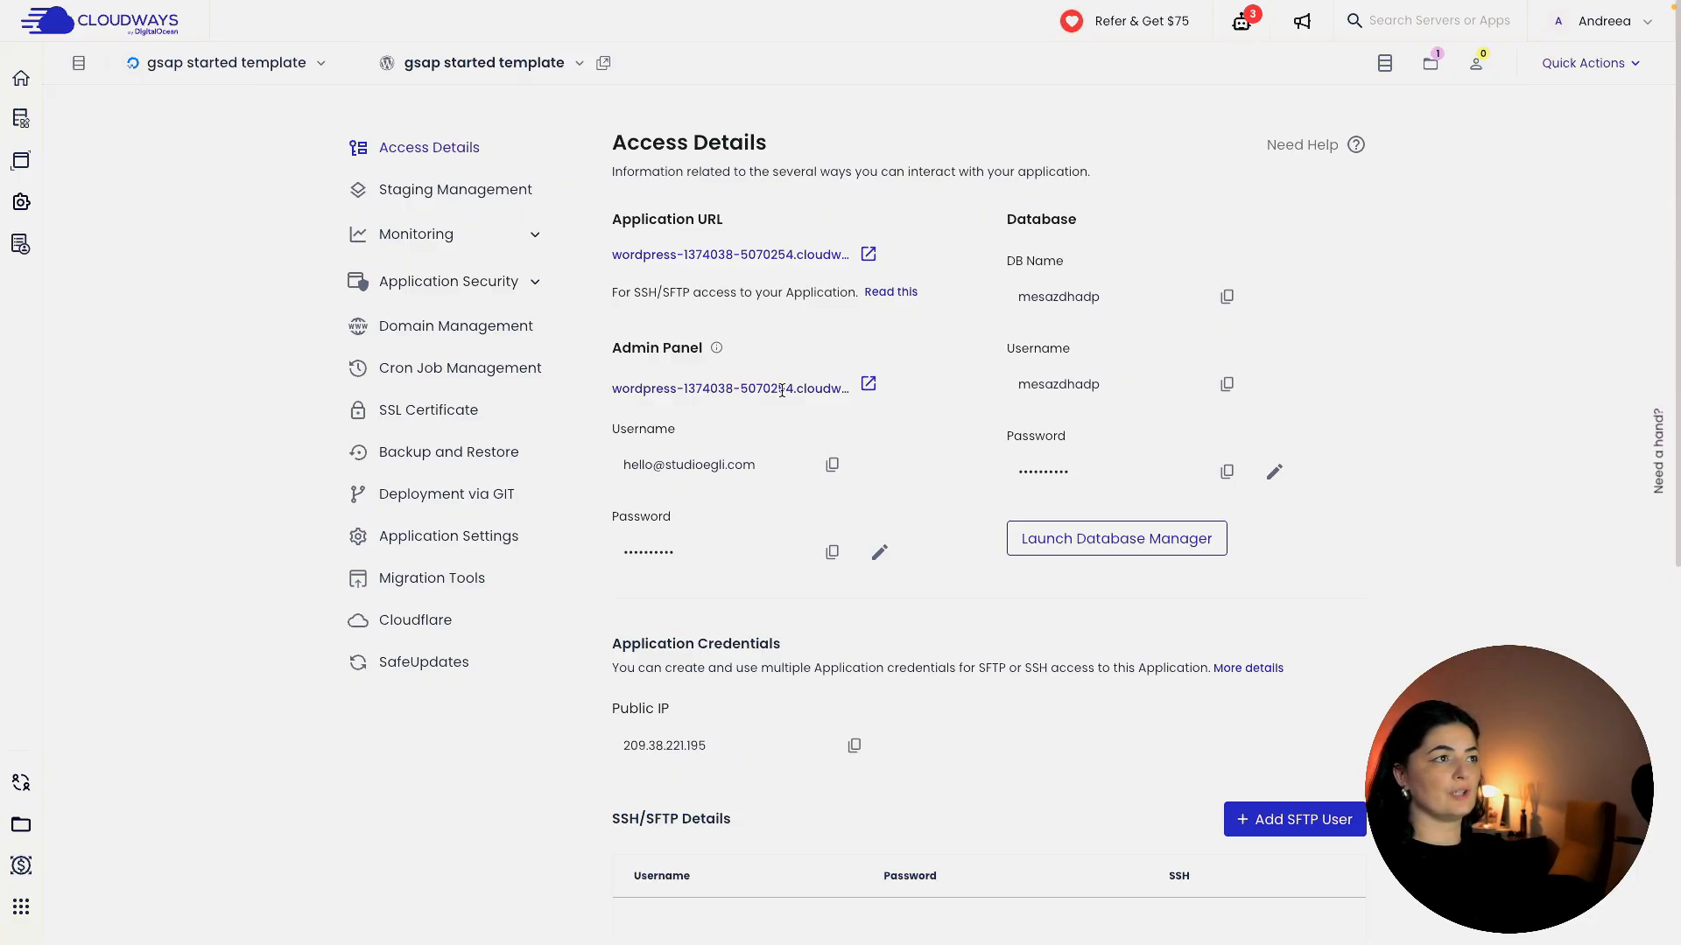
# Log into the site's WordPress admin using the username and password from Cloudways Access Details.
pyautogui.click(867, 387)
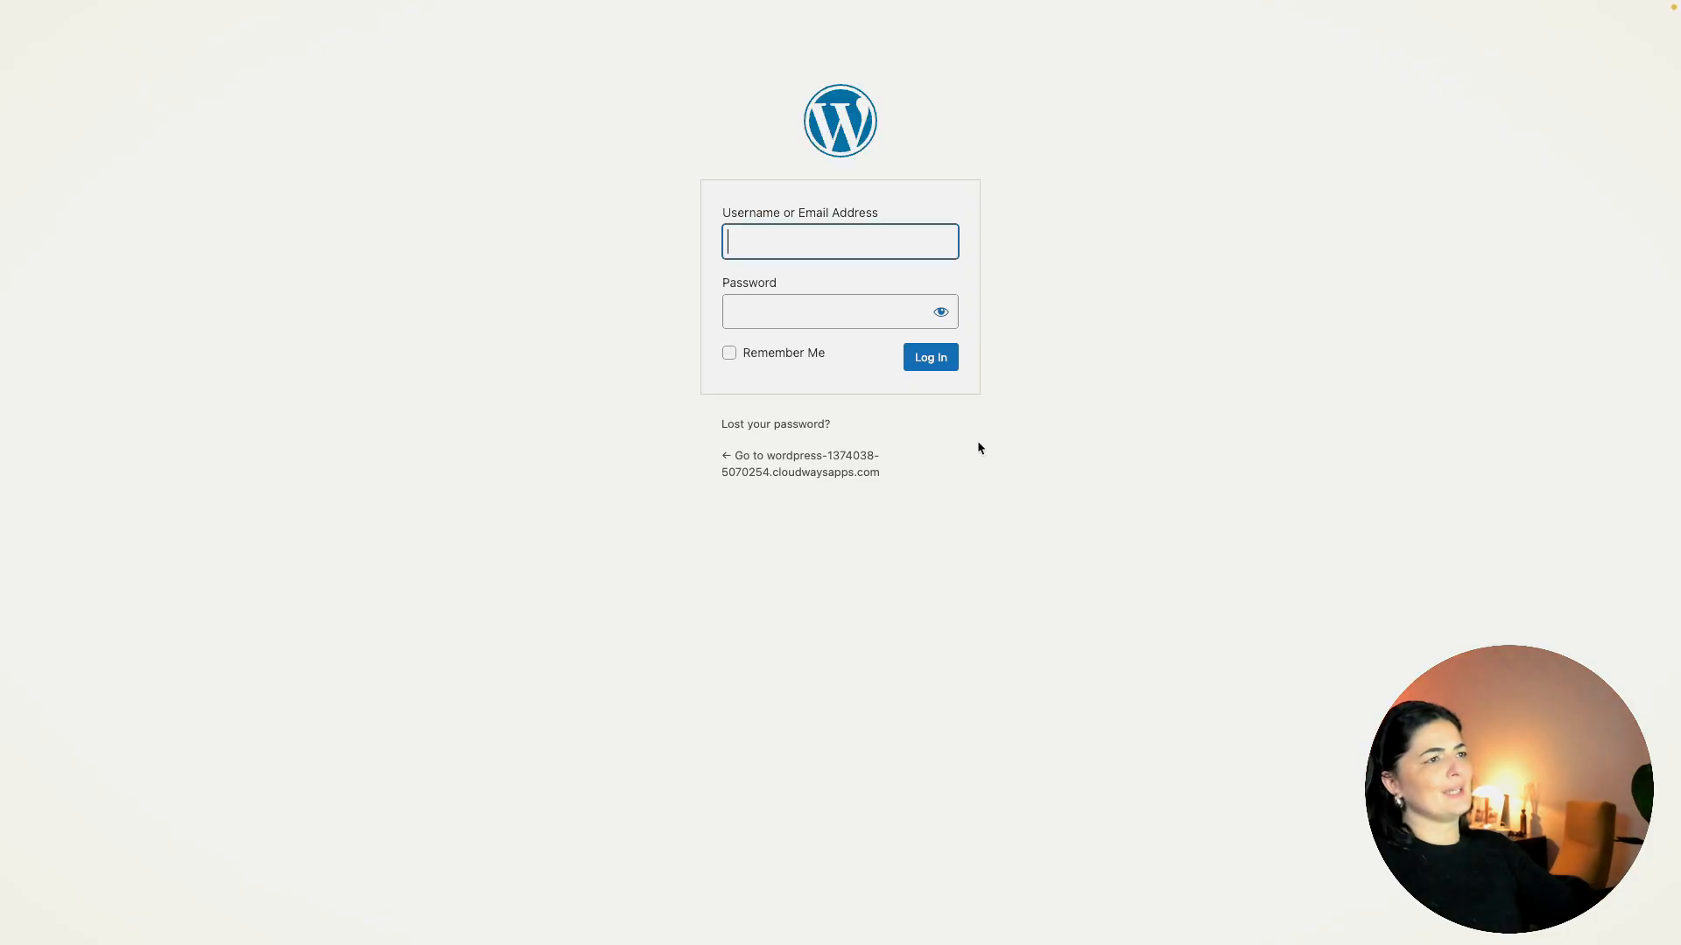
pyautogui.moveTo(42, 643)
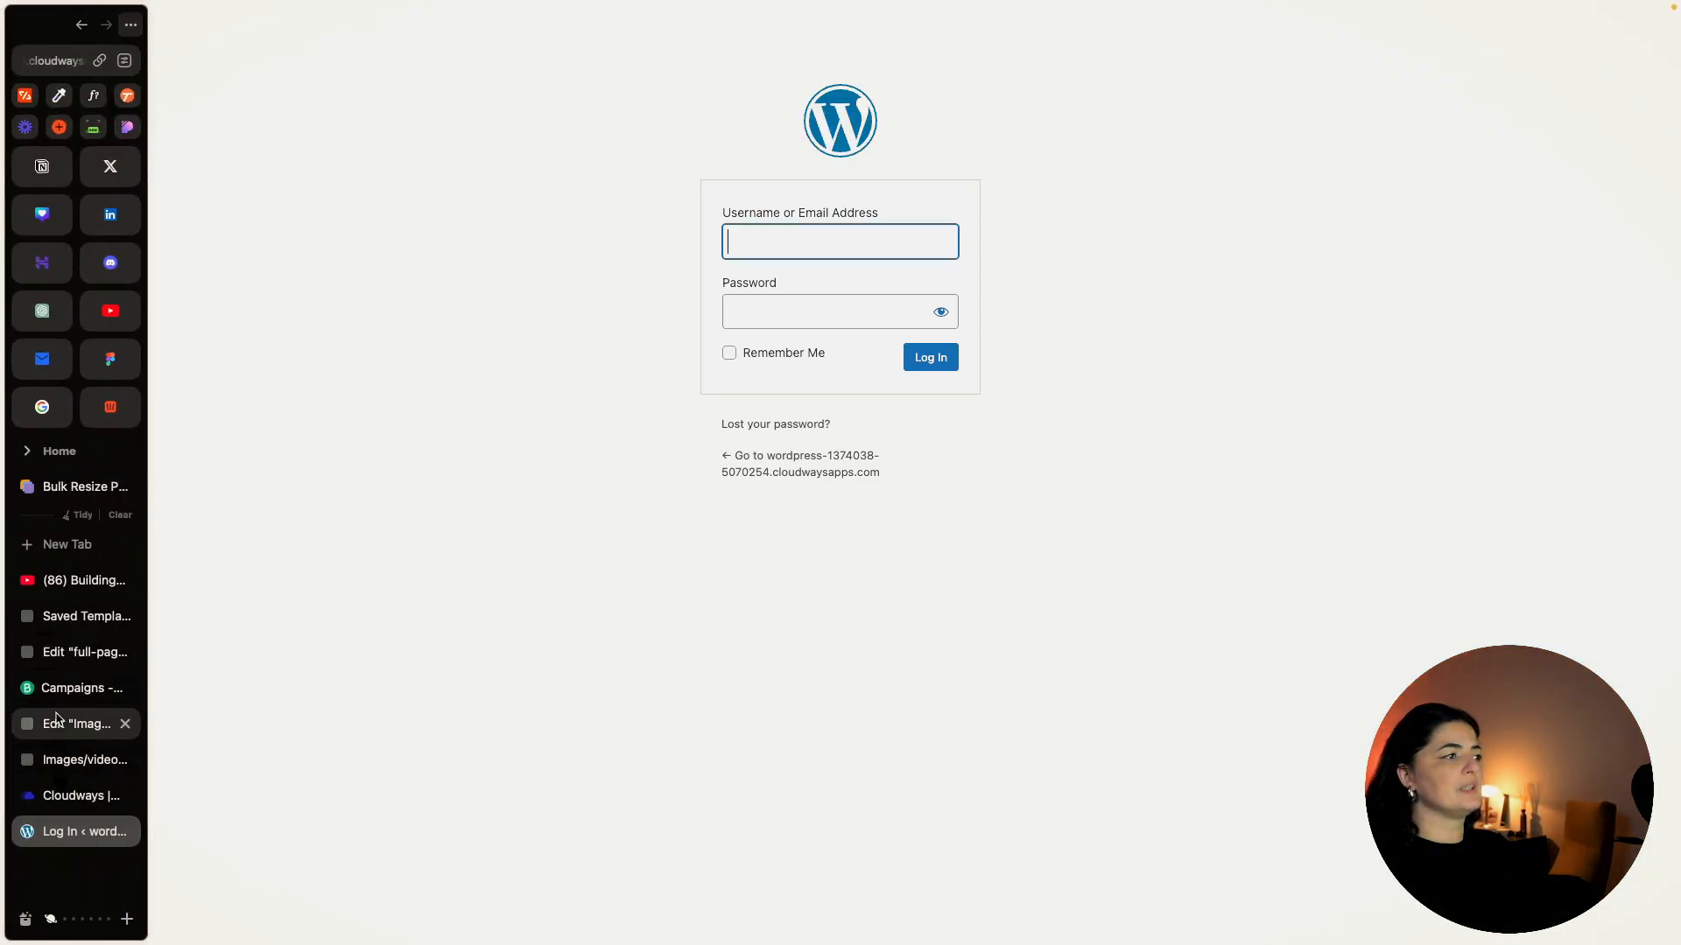
pyautogui.hotkey('ctrl', 'Tab')
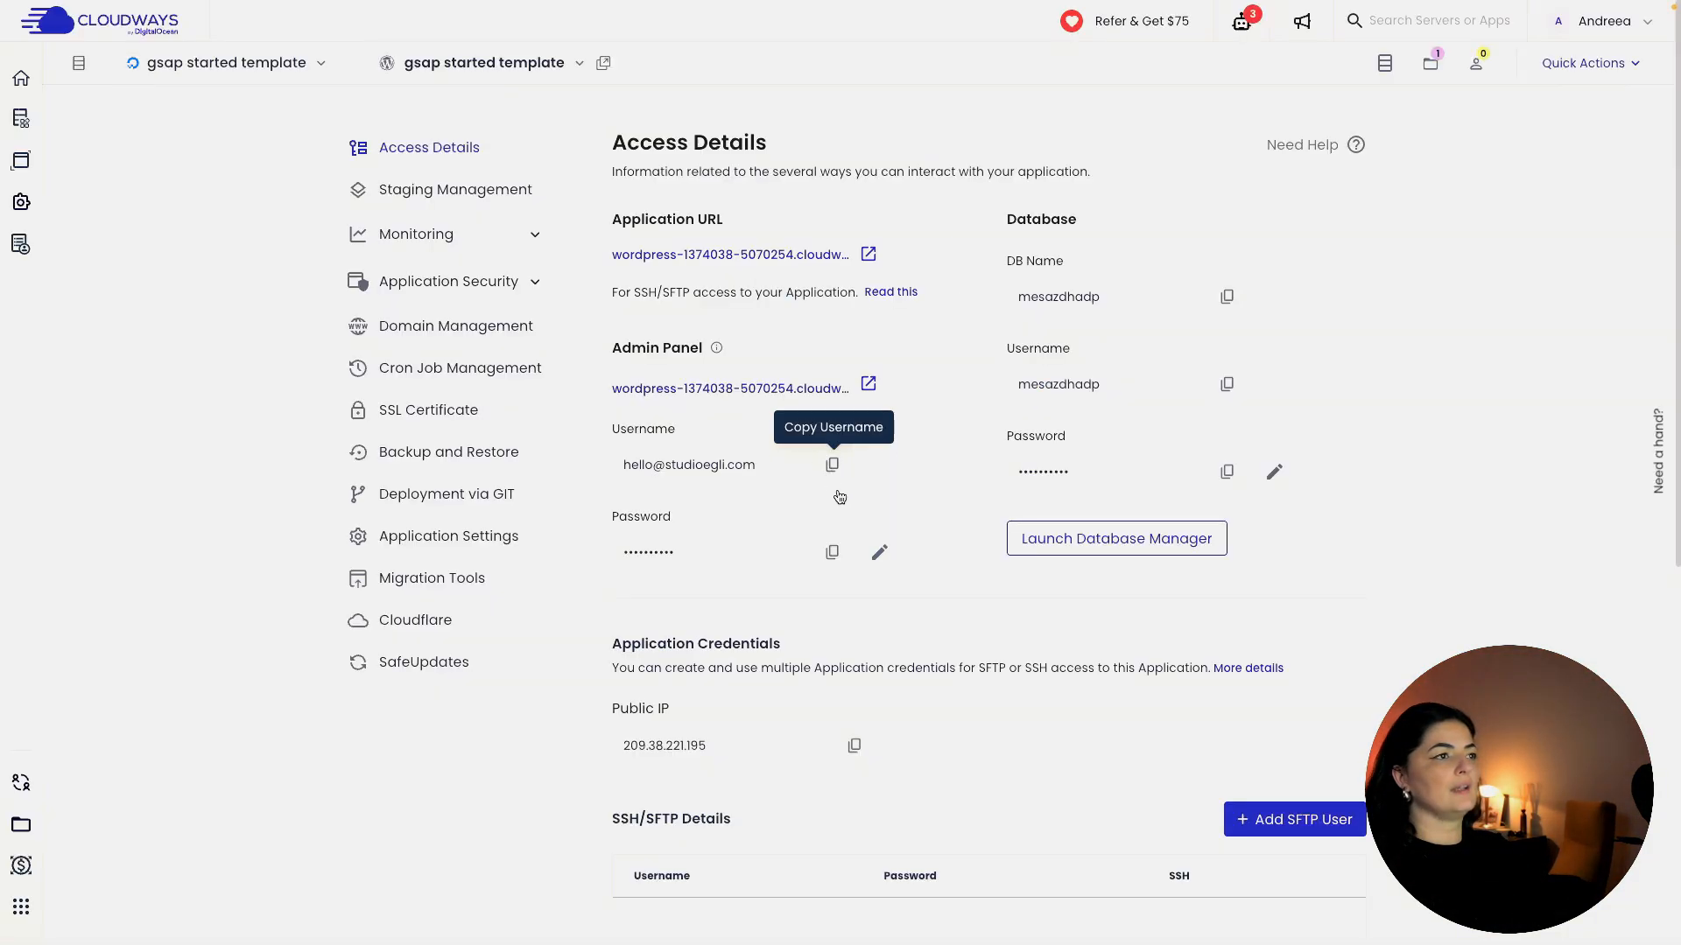
pyautogui.click(833, 553)
pyautogui.moveTo(2, 731)
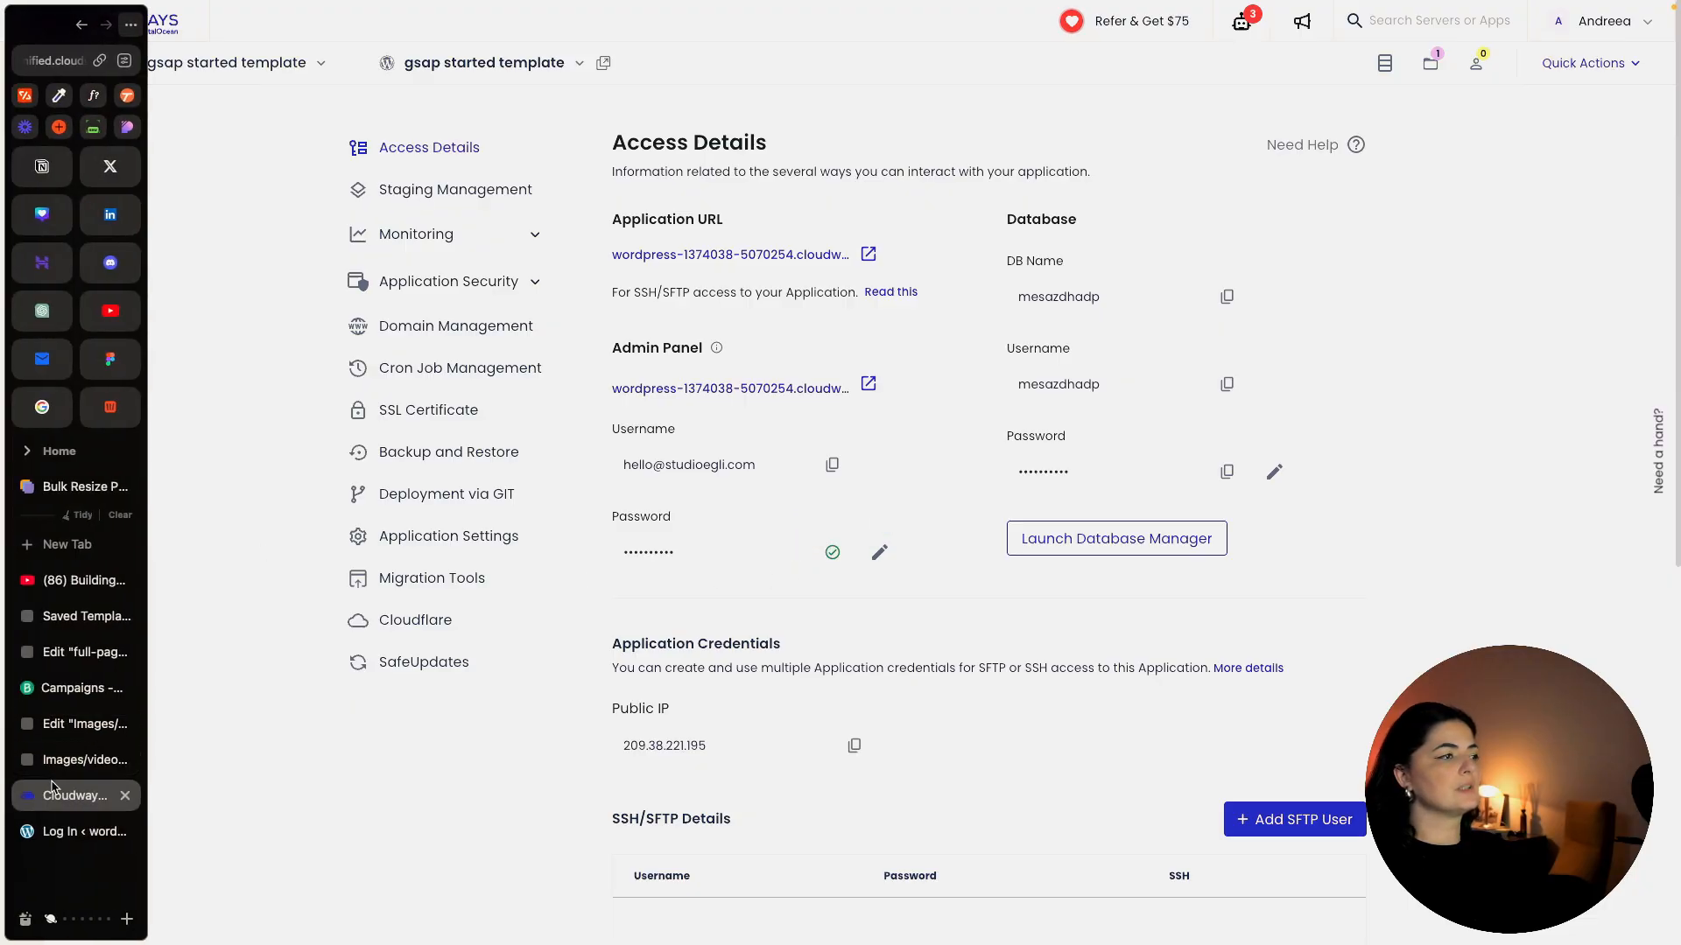
pyautogui.click(83, 832)
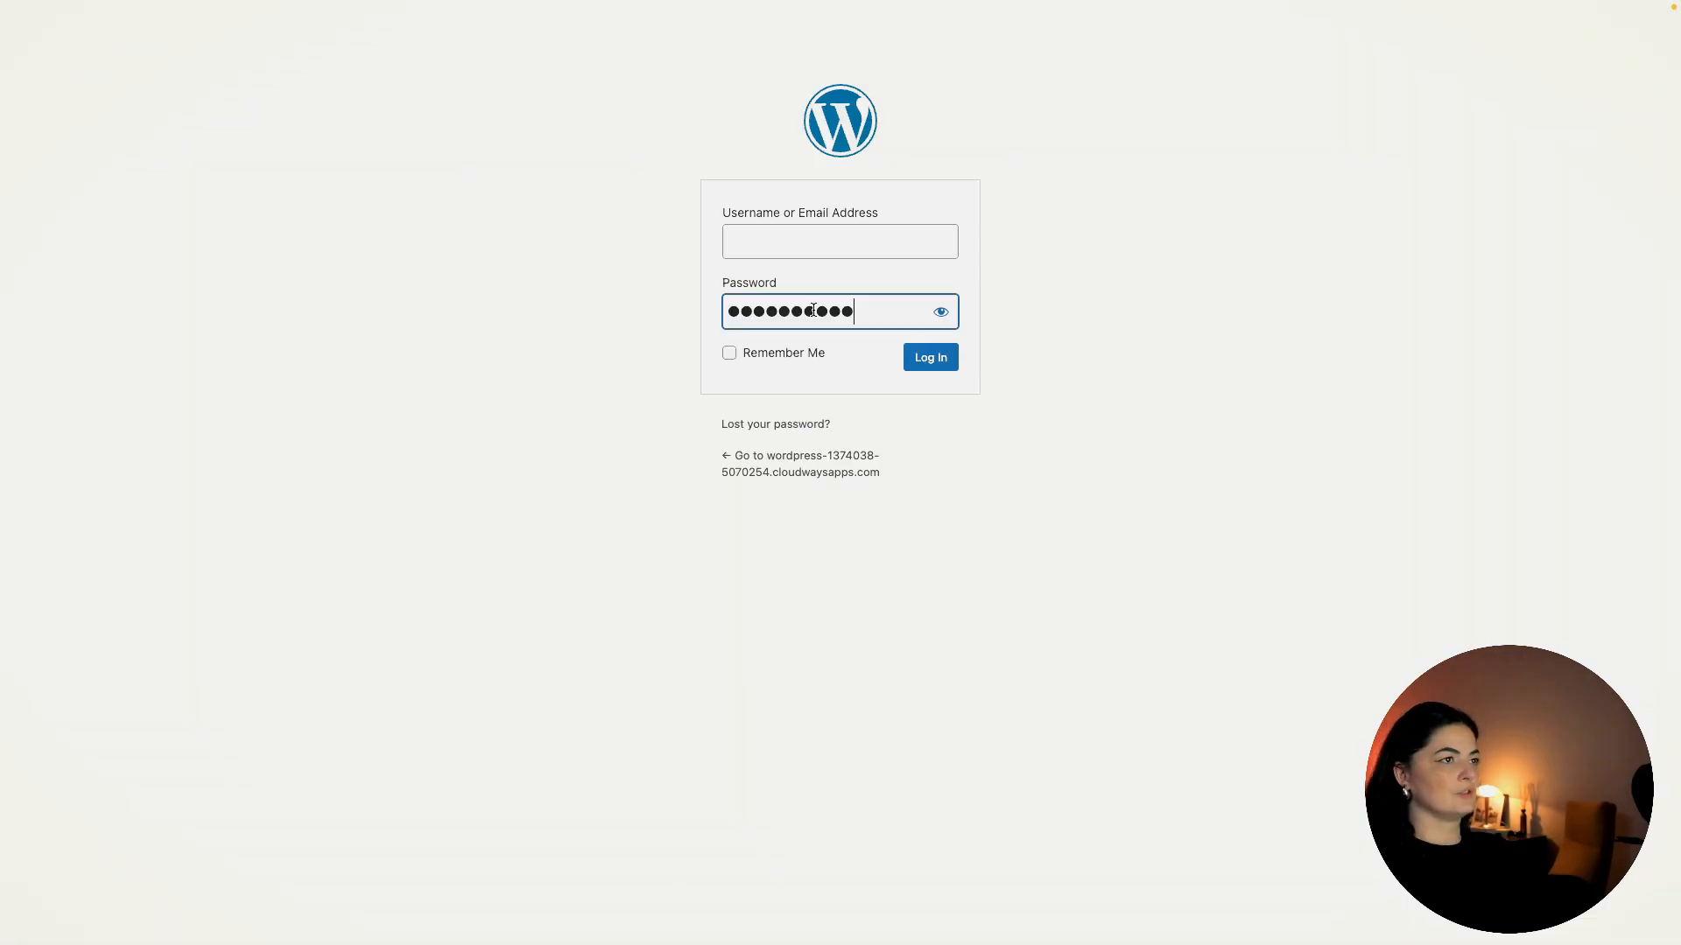
pyautogui.click(840, 241)
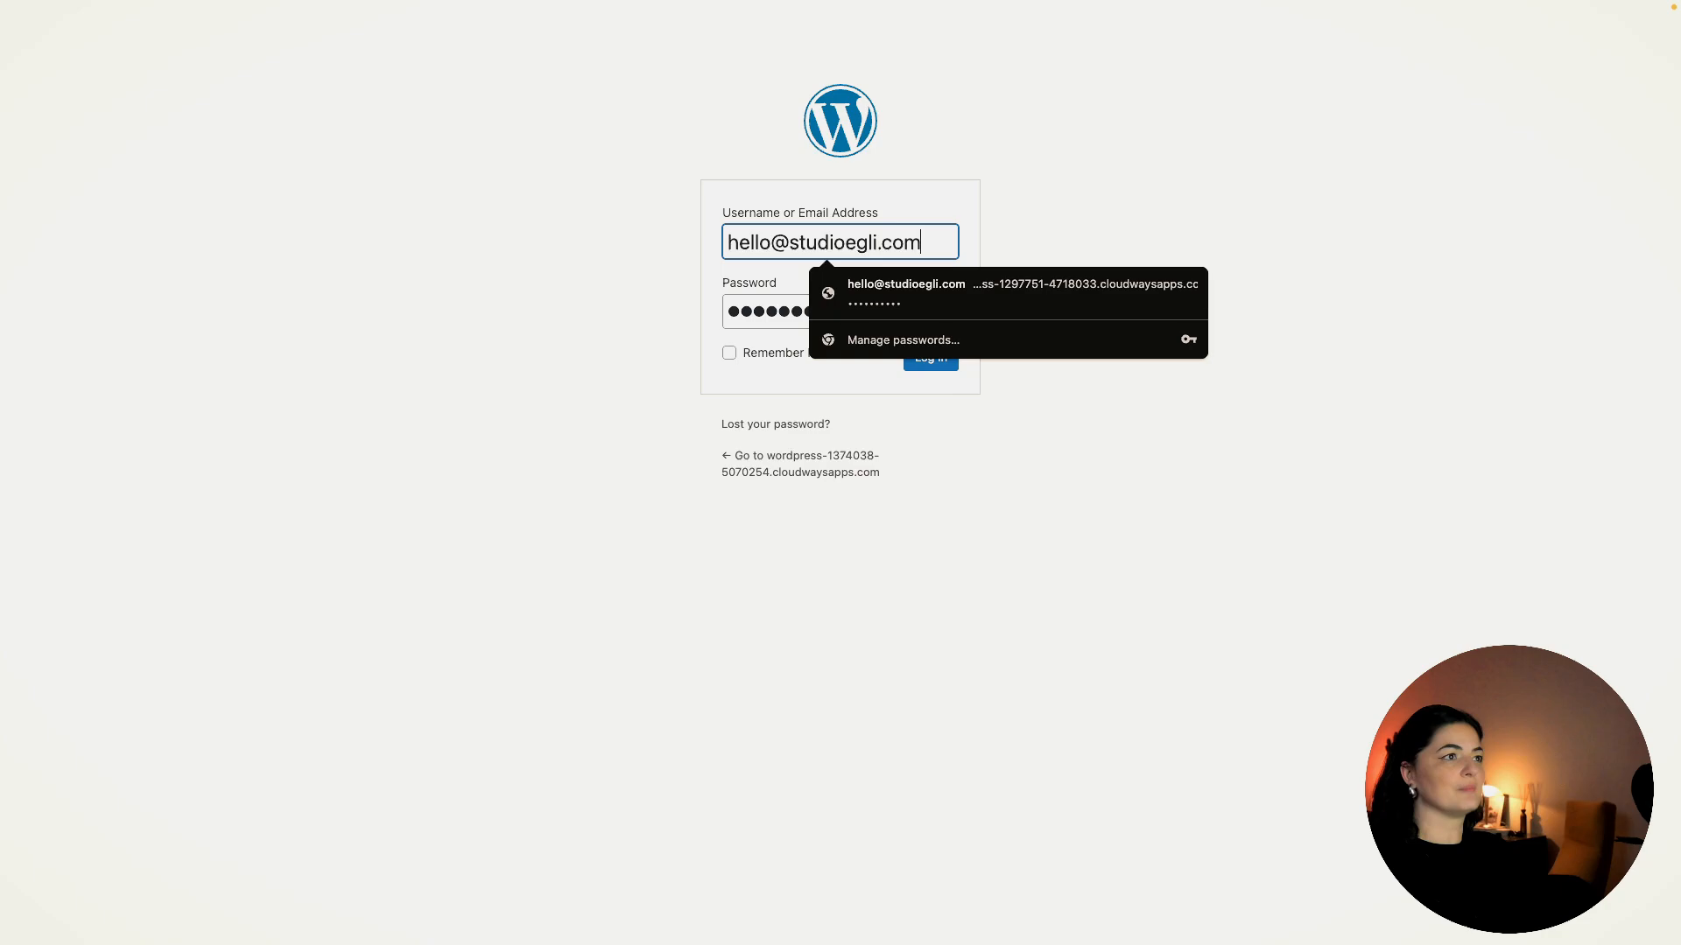
pyautogui.click(807, 632)
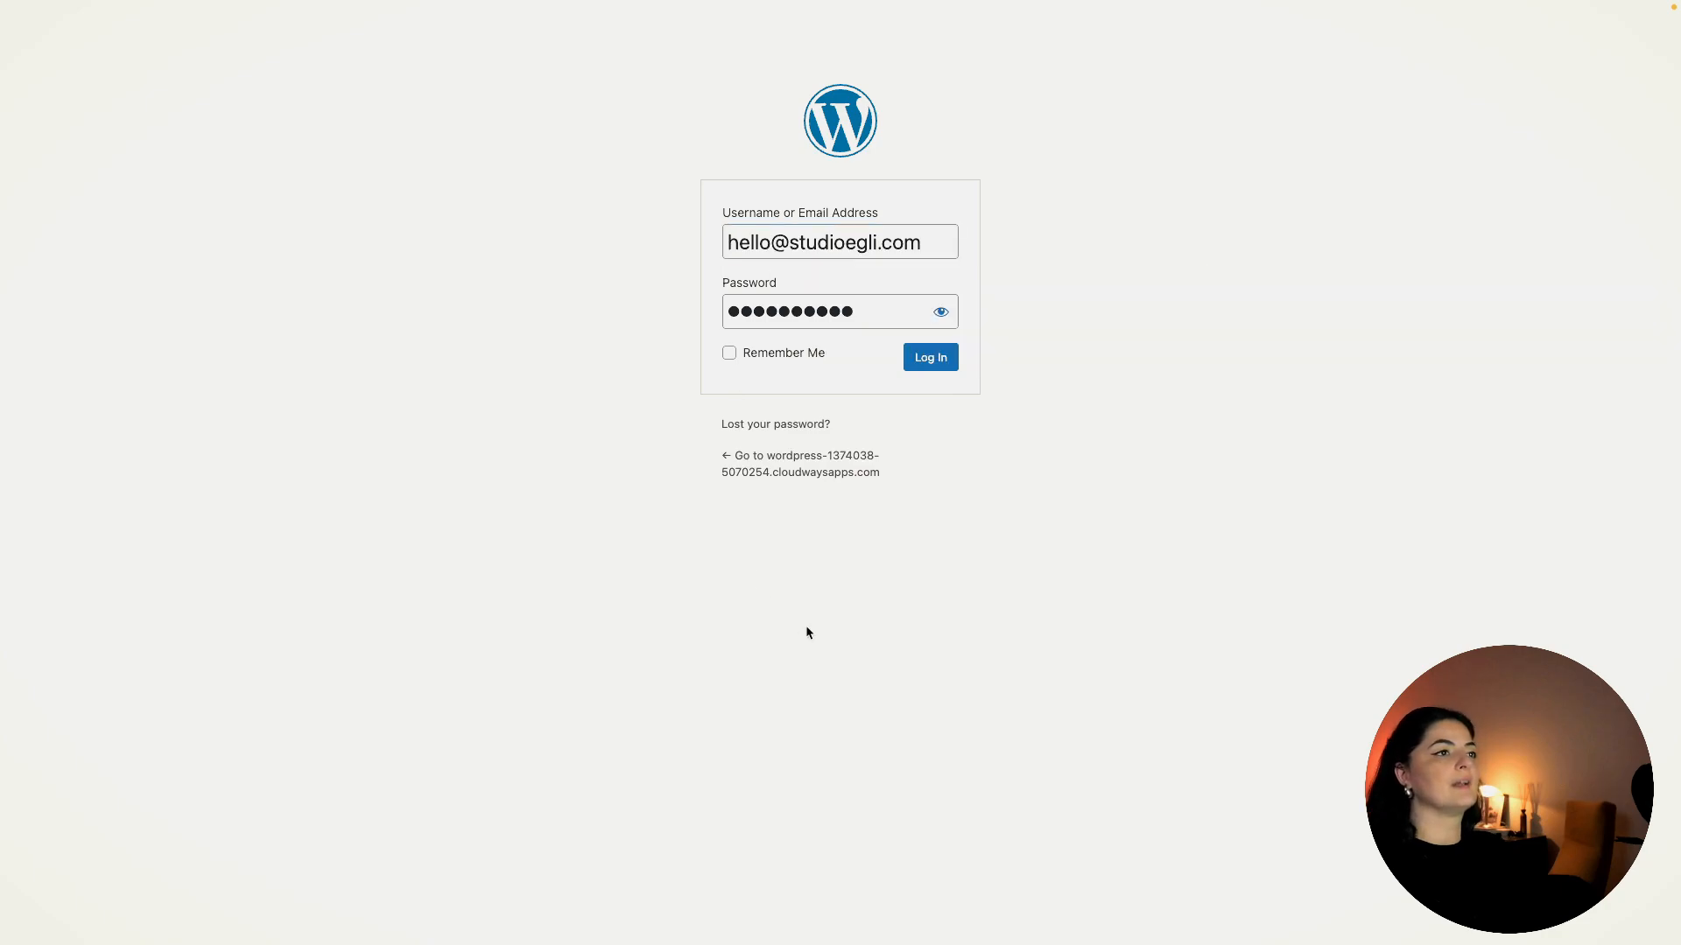
pyautogui.click(933, 363)
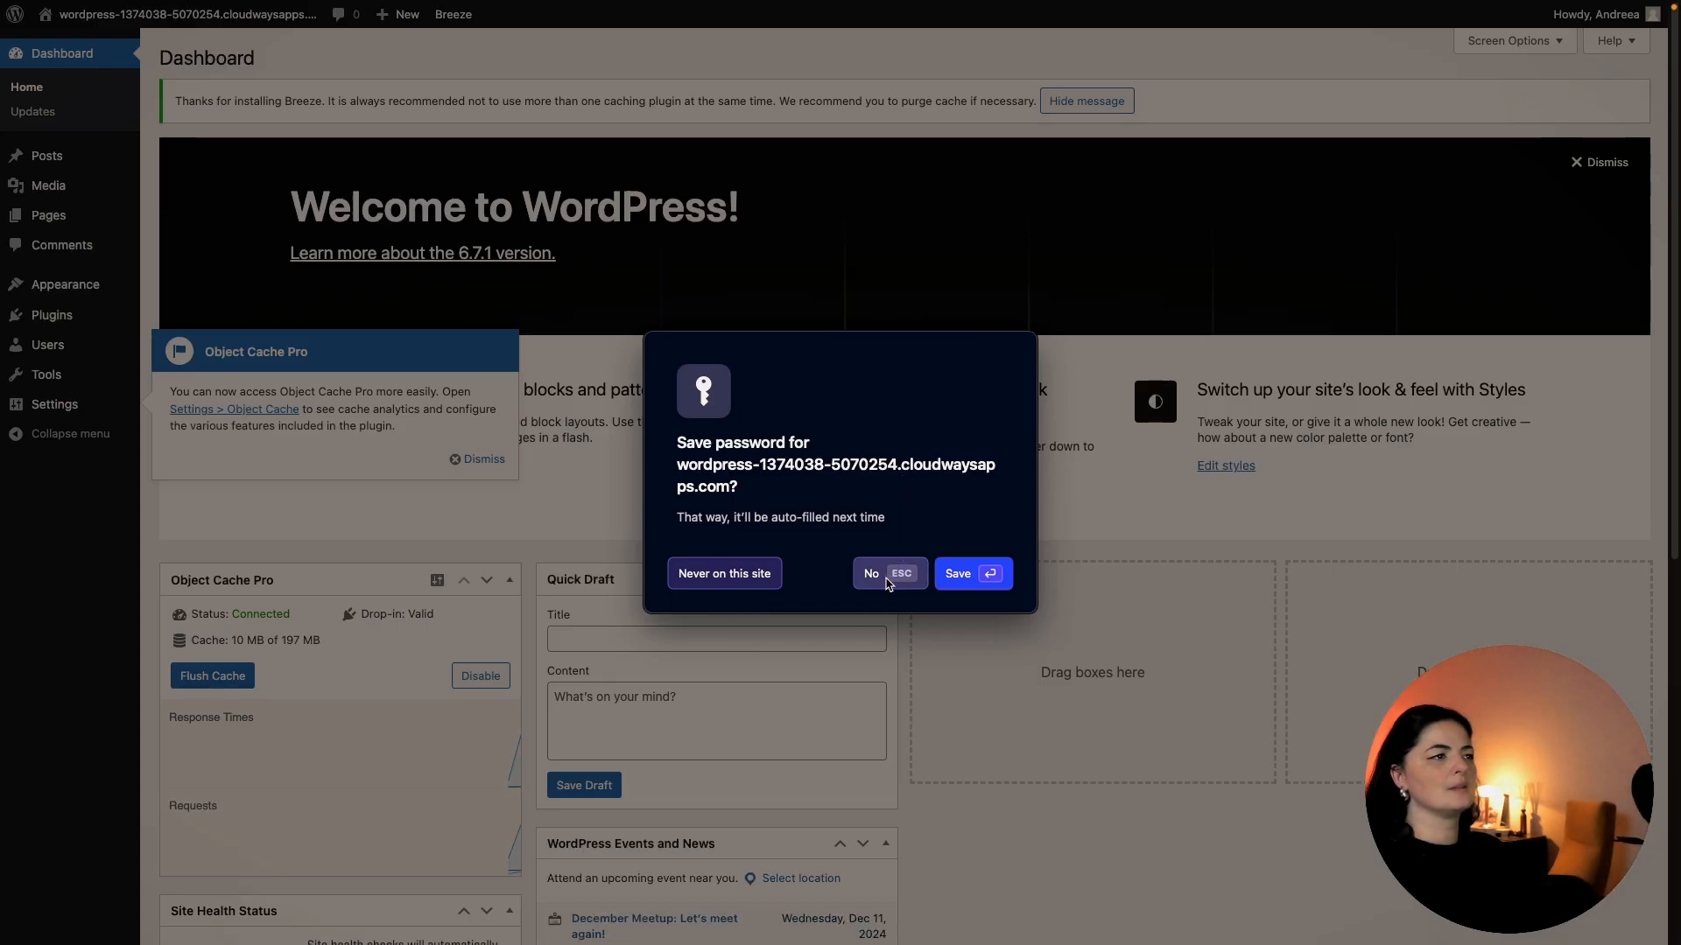
# Search the plugin directory for 'elementor' and install Elementor Website Builder.
pyautogui.click(888, 583)
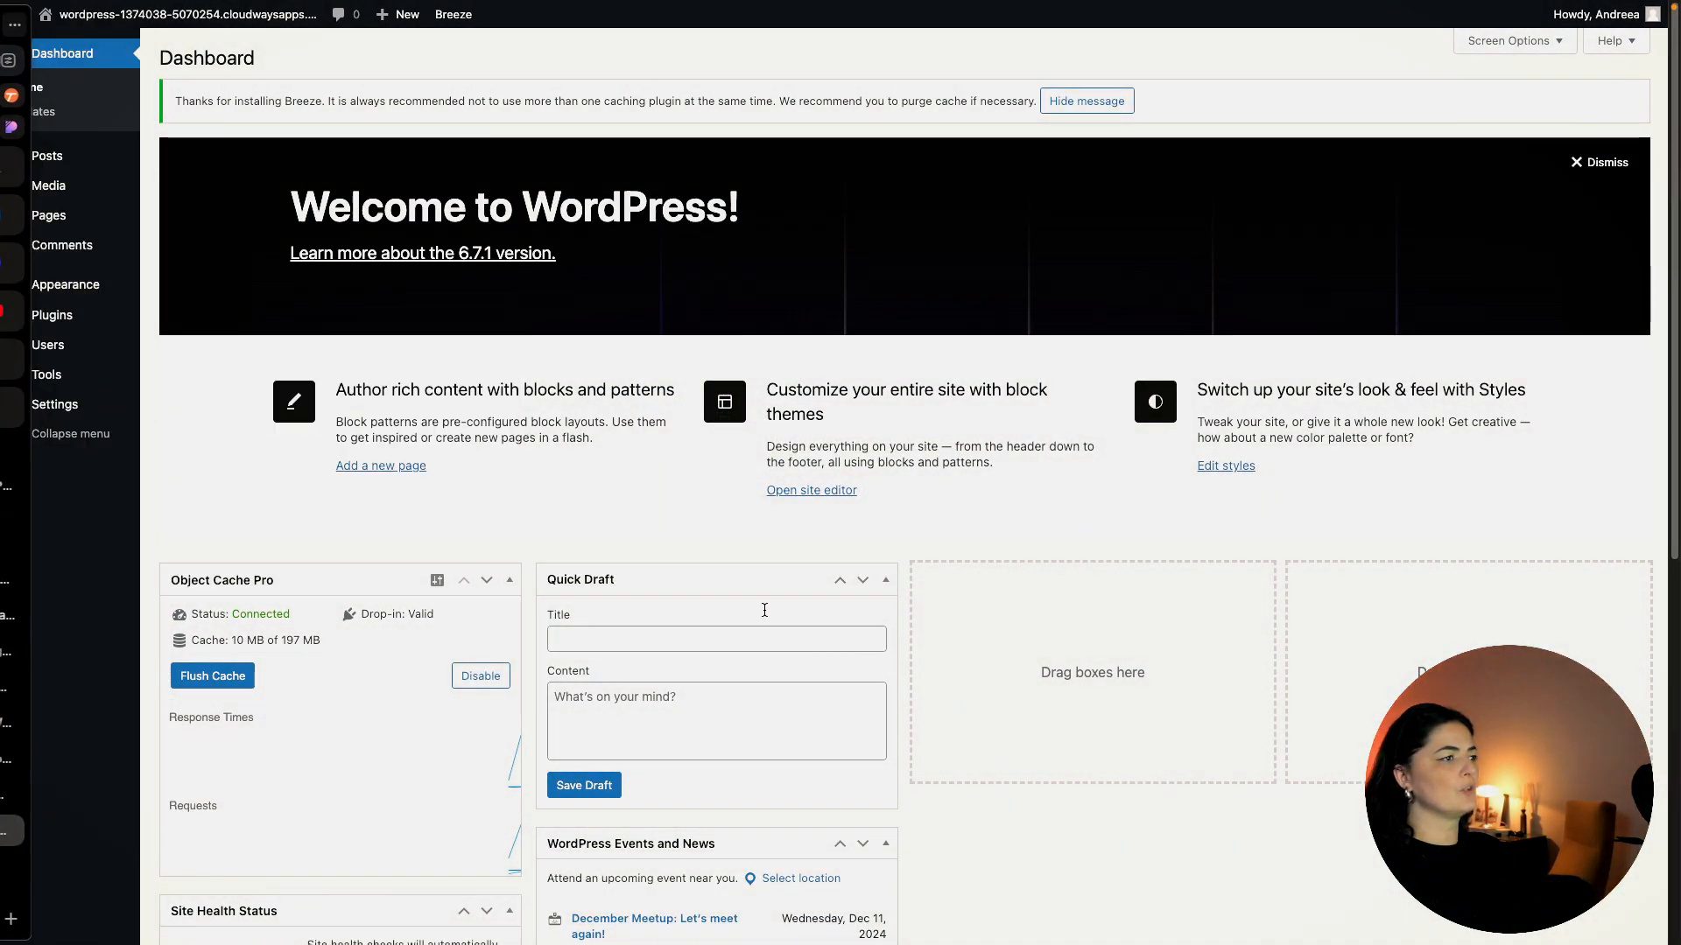
pyautogui.click(64, 326)
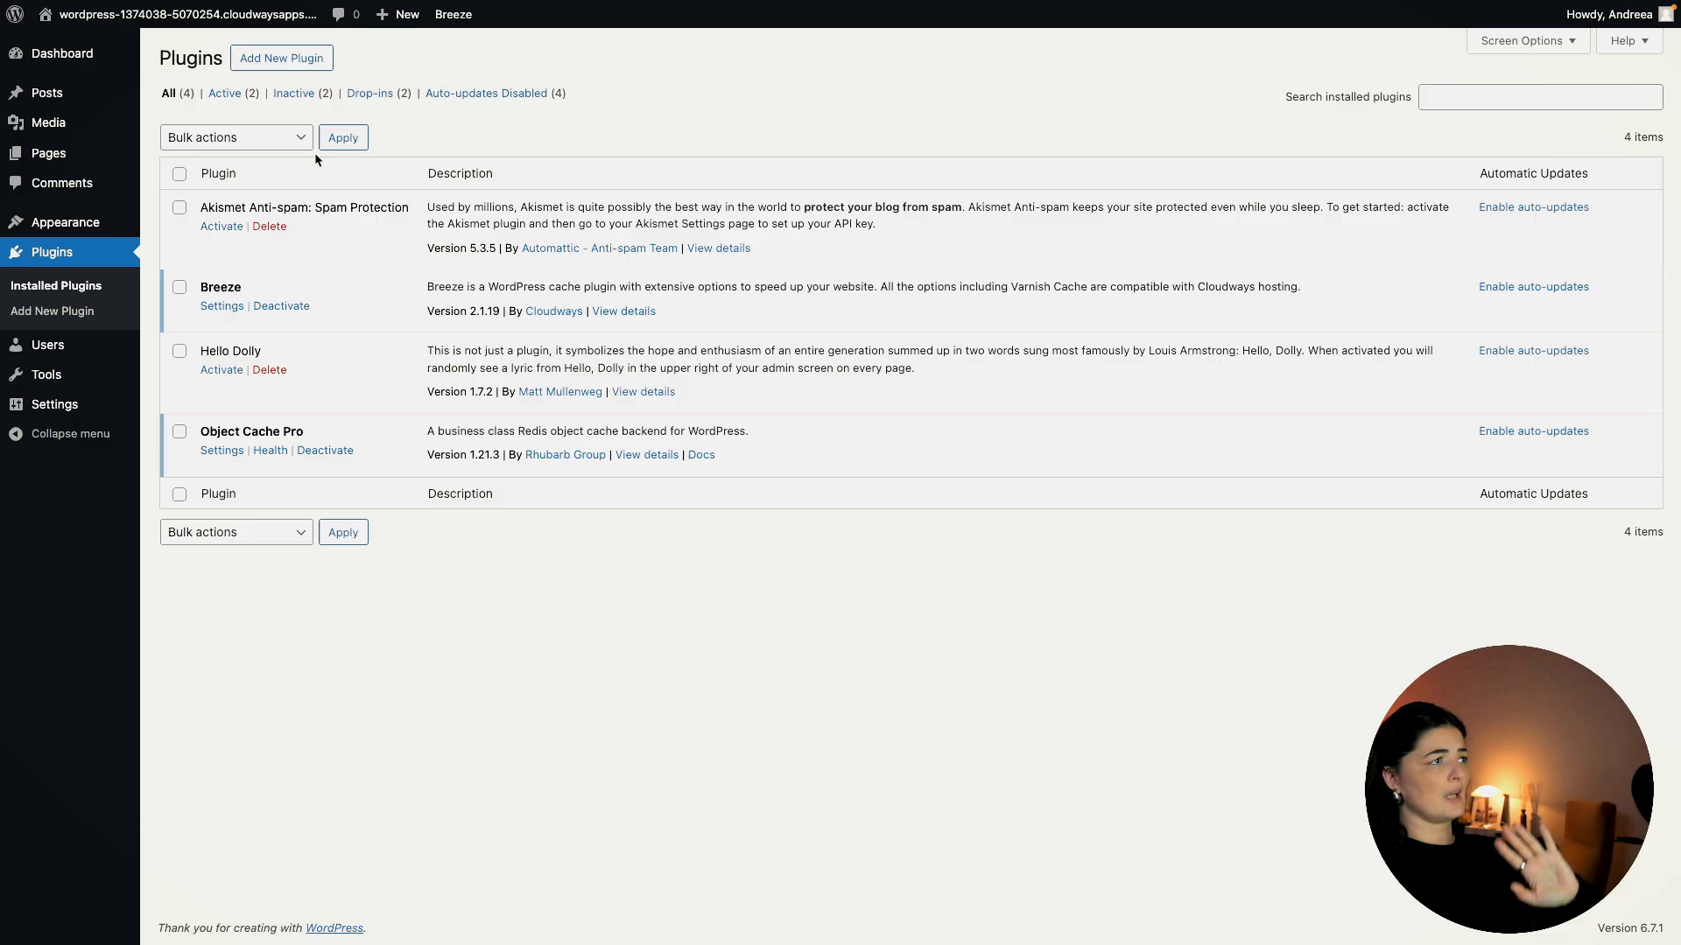
pyautogui.click(297, 60)
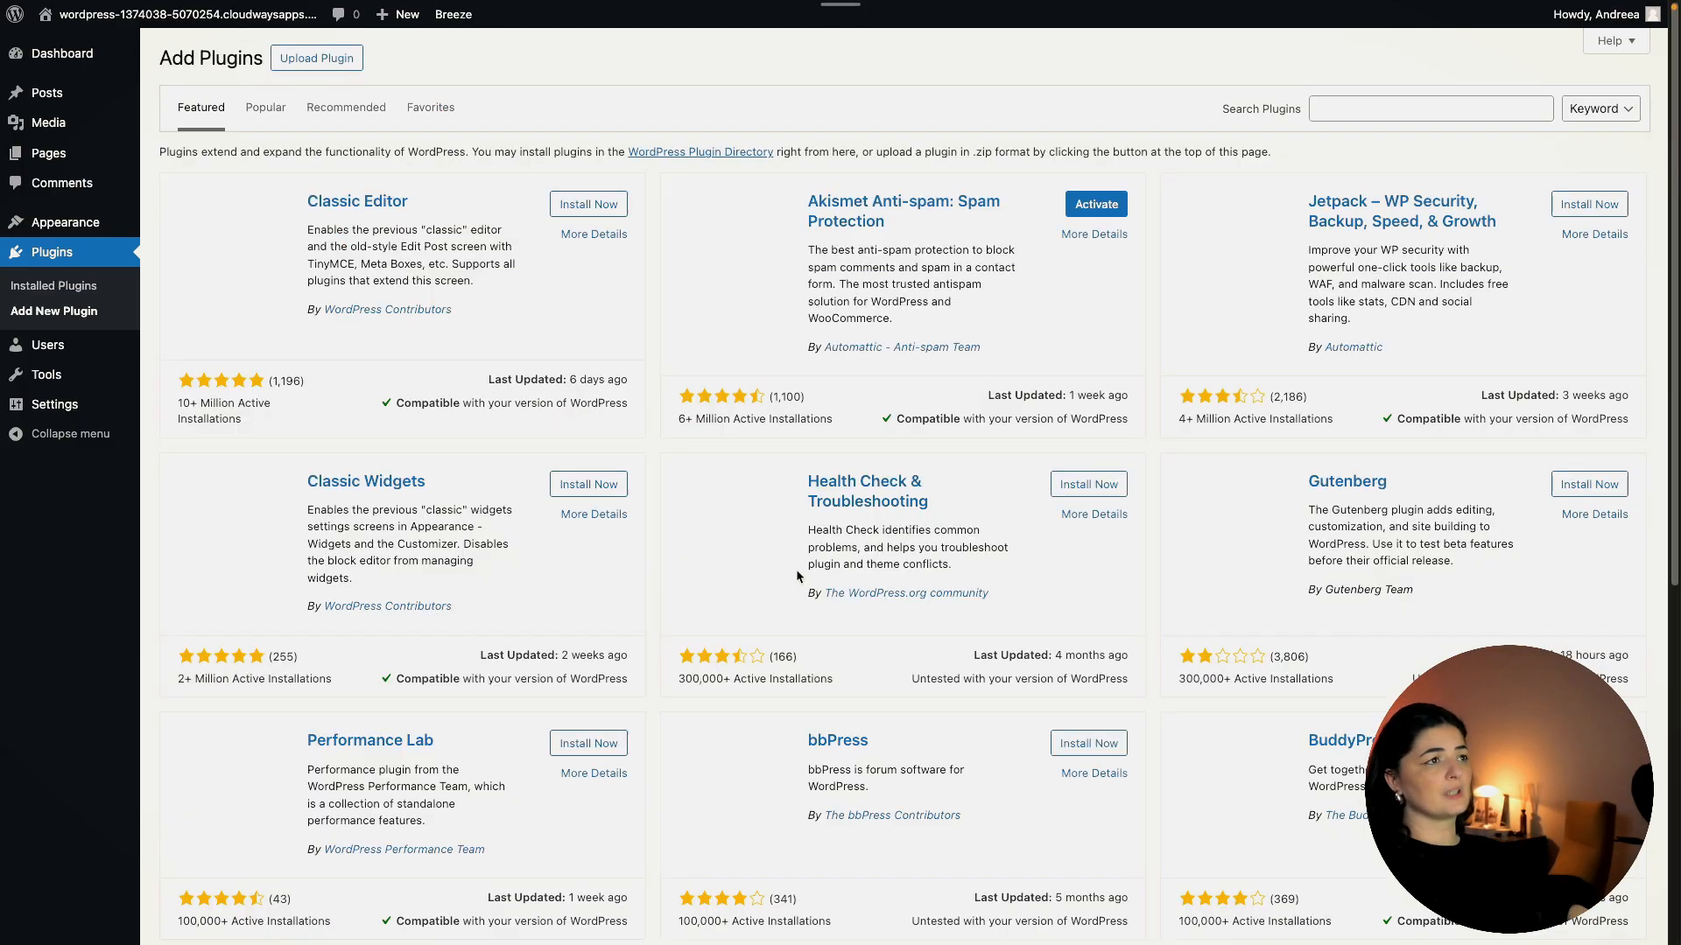
pyautogui.click(1448, 110)
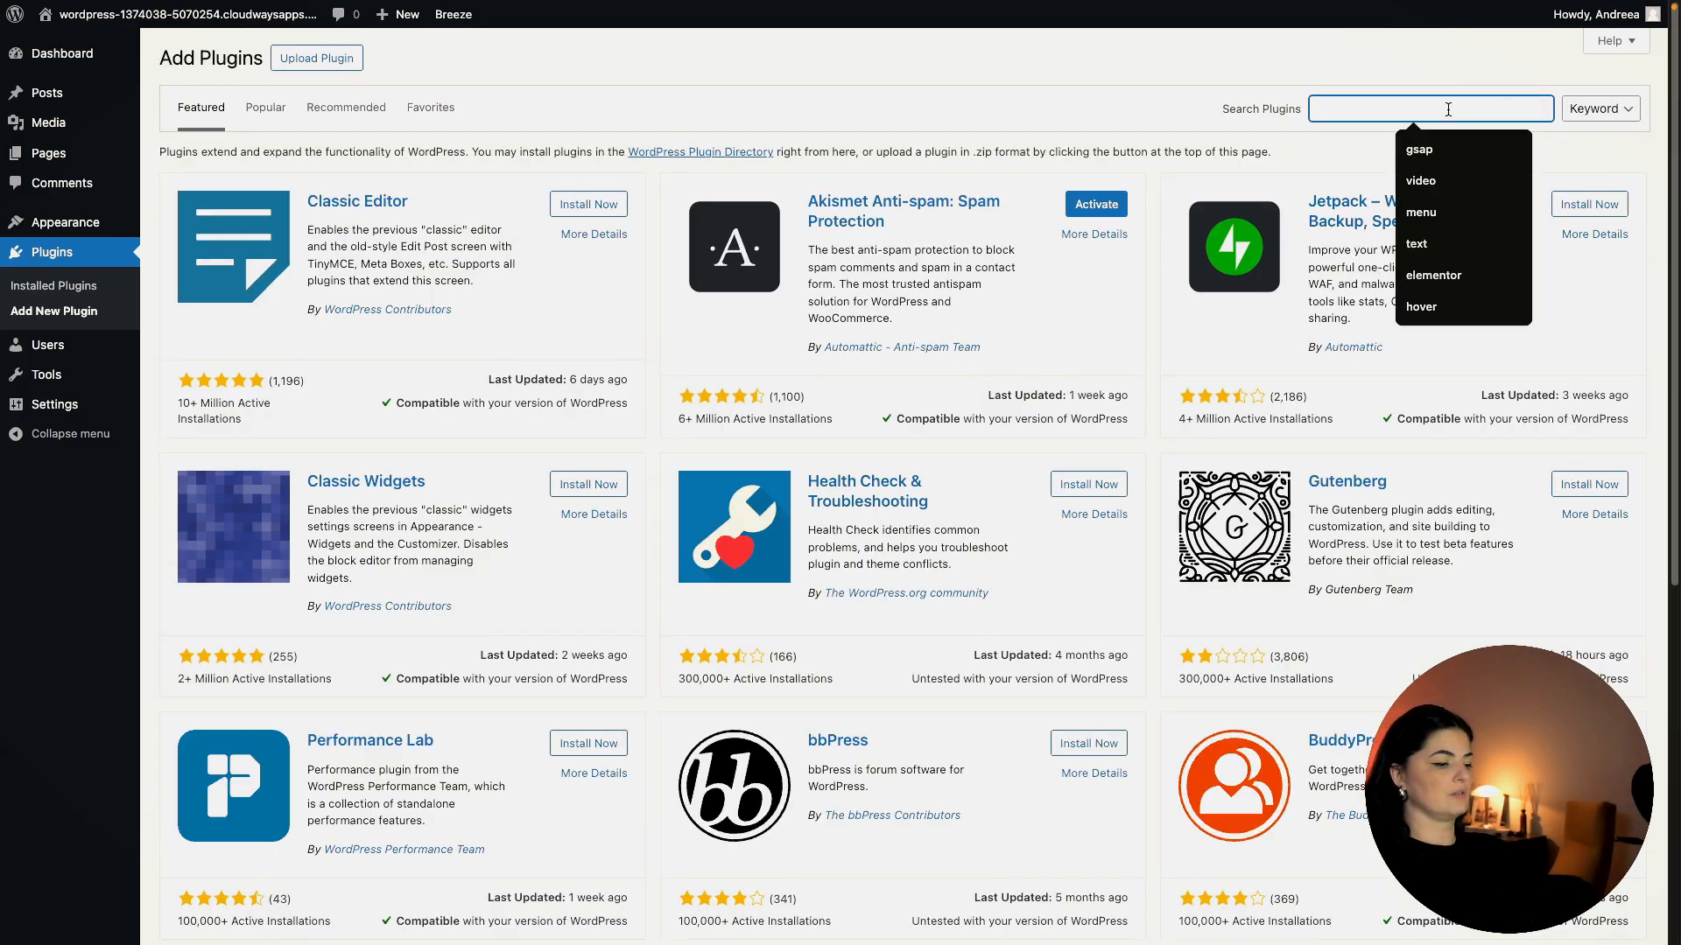
pyautogui.write('elem')
pyautogui.click(1434, 149)
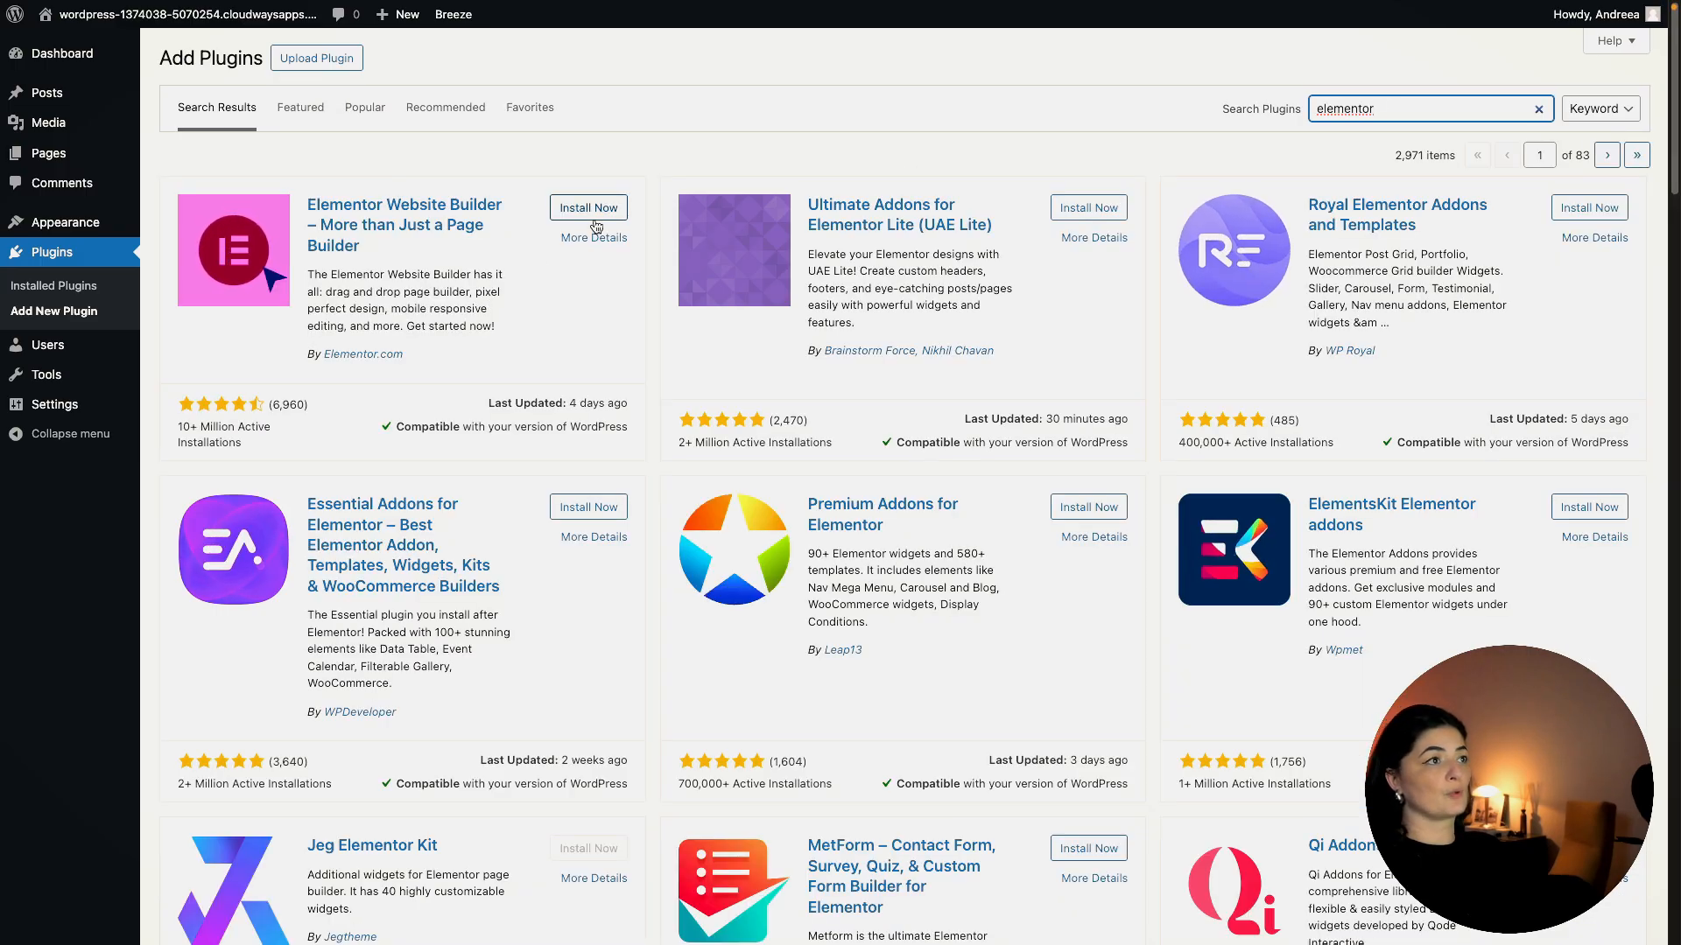
pyautogui.click(601, 207)
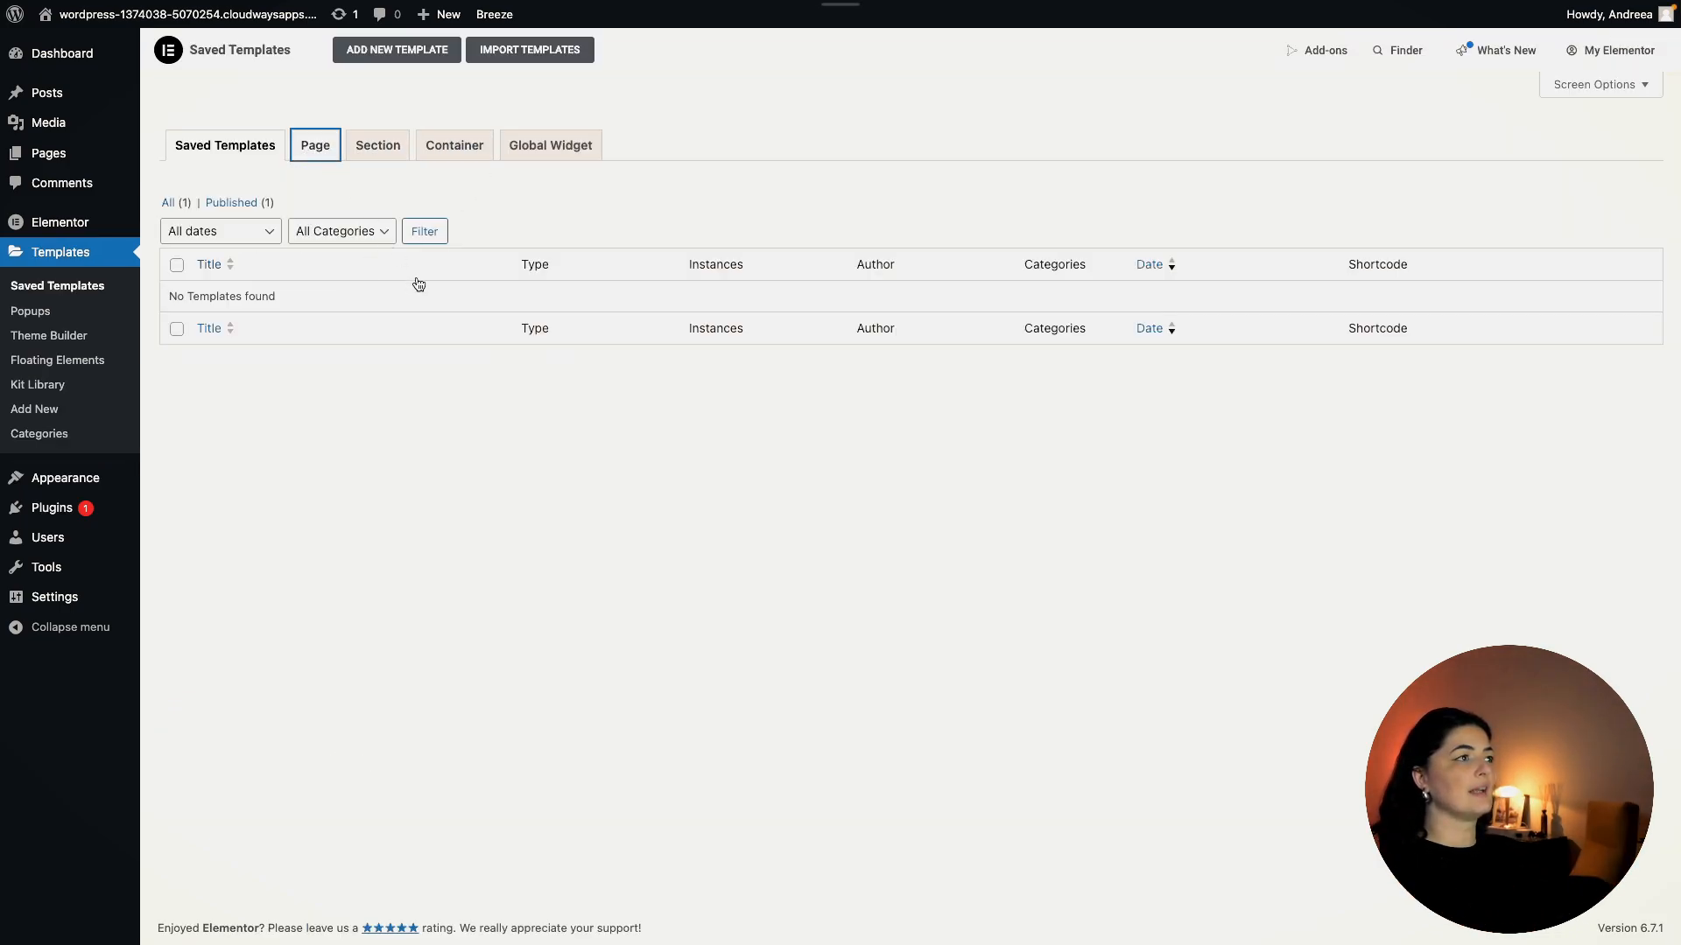
# Create a new Elementor Page template named 'gsap starter template'.
pyautogui.click(894, 455)
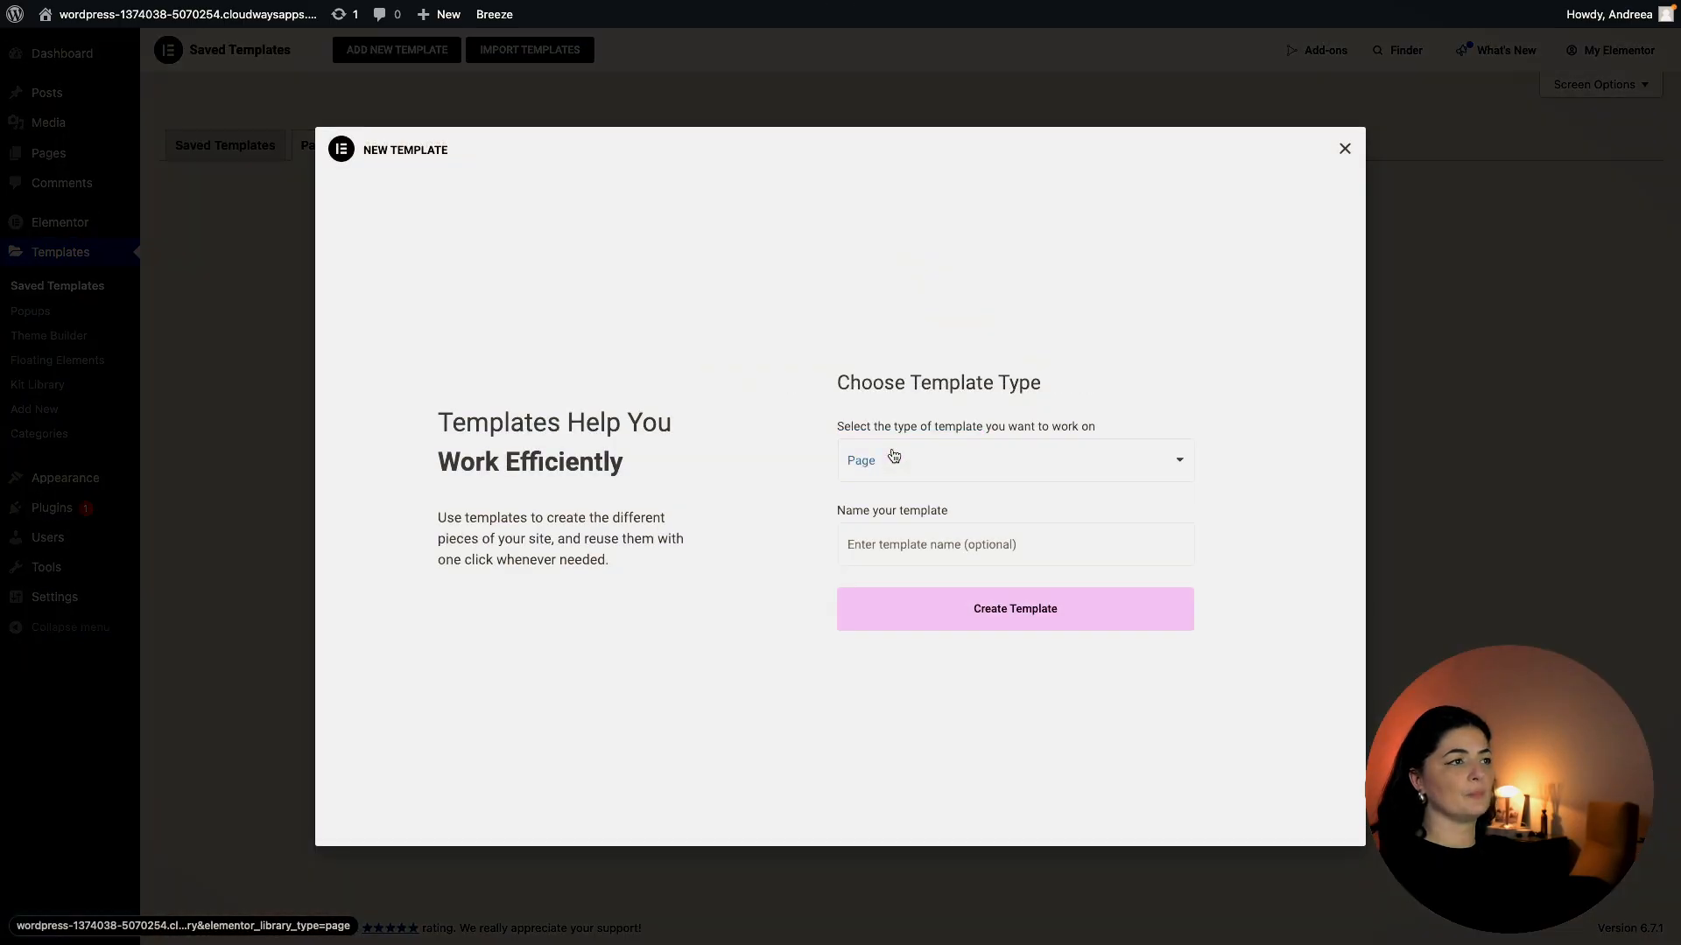
pyautogui.click(943, 550)
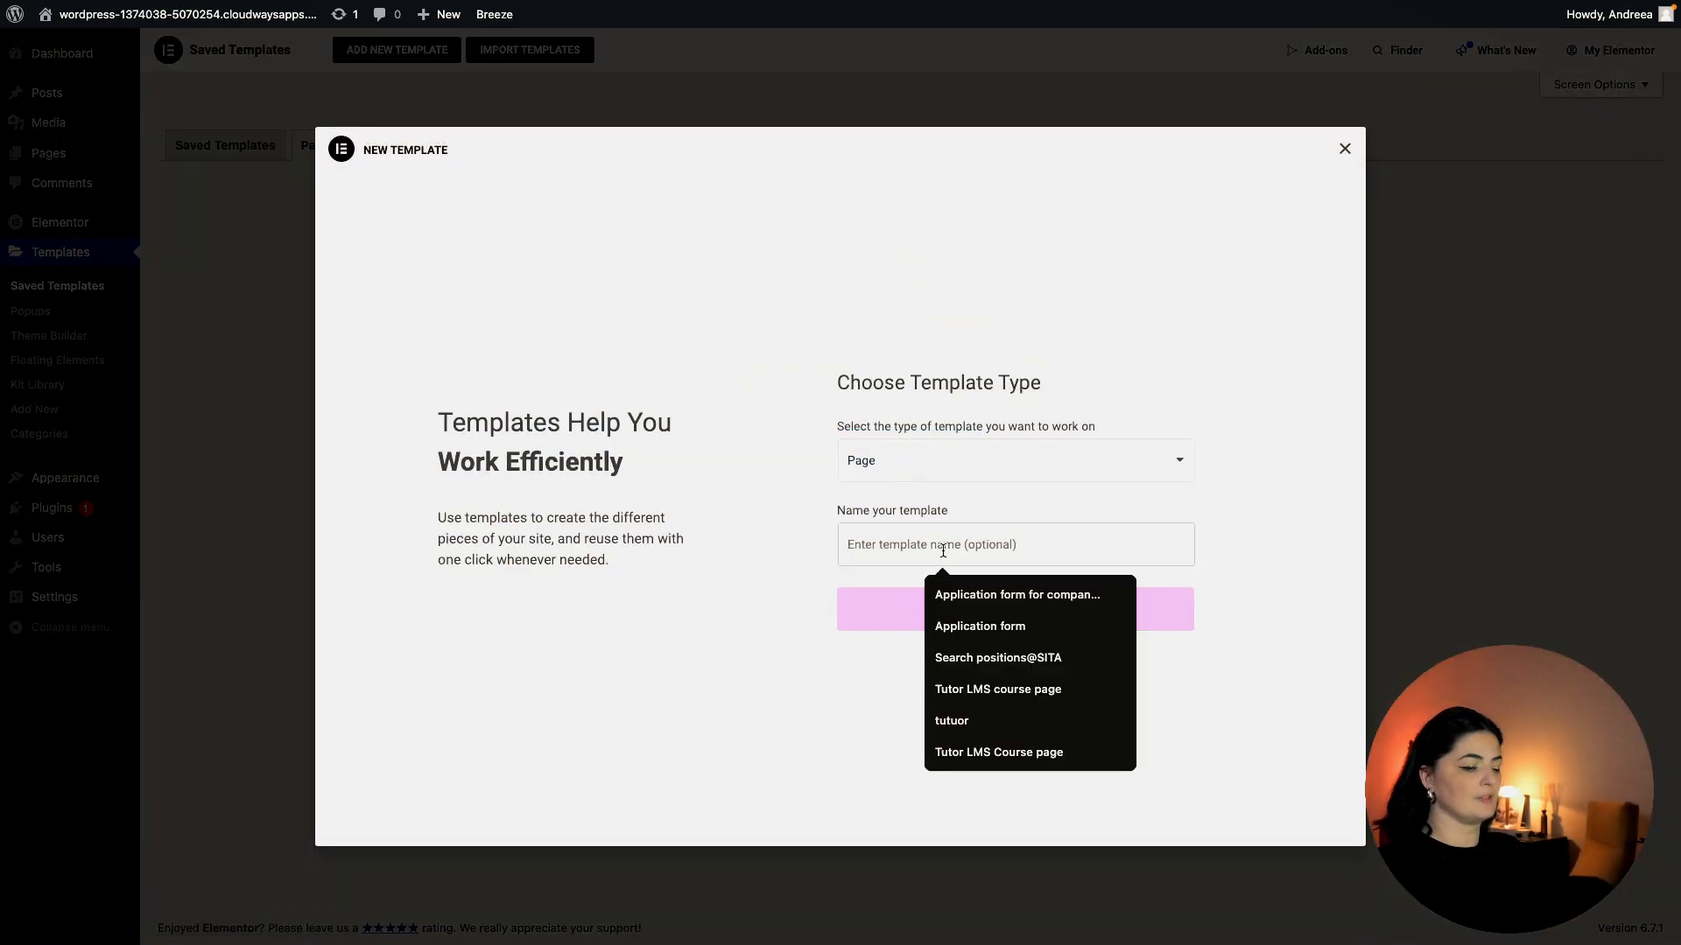
pyautogui.write('gsap st')
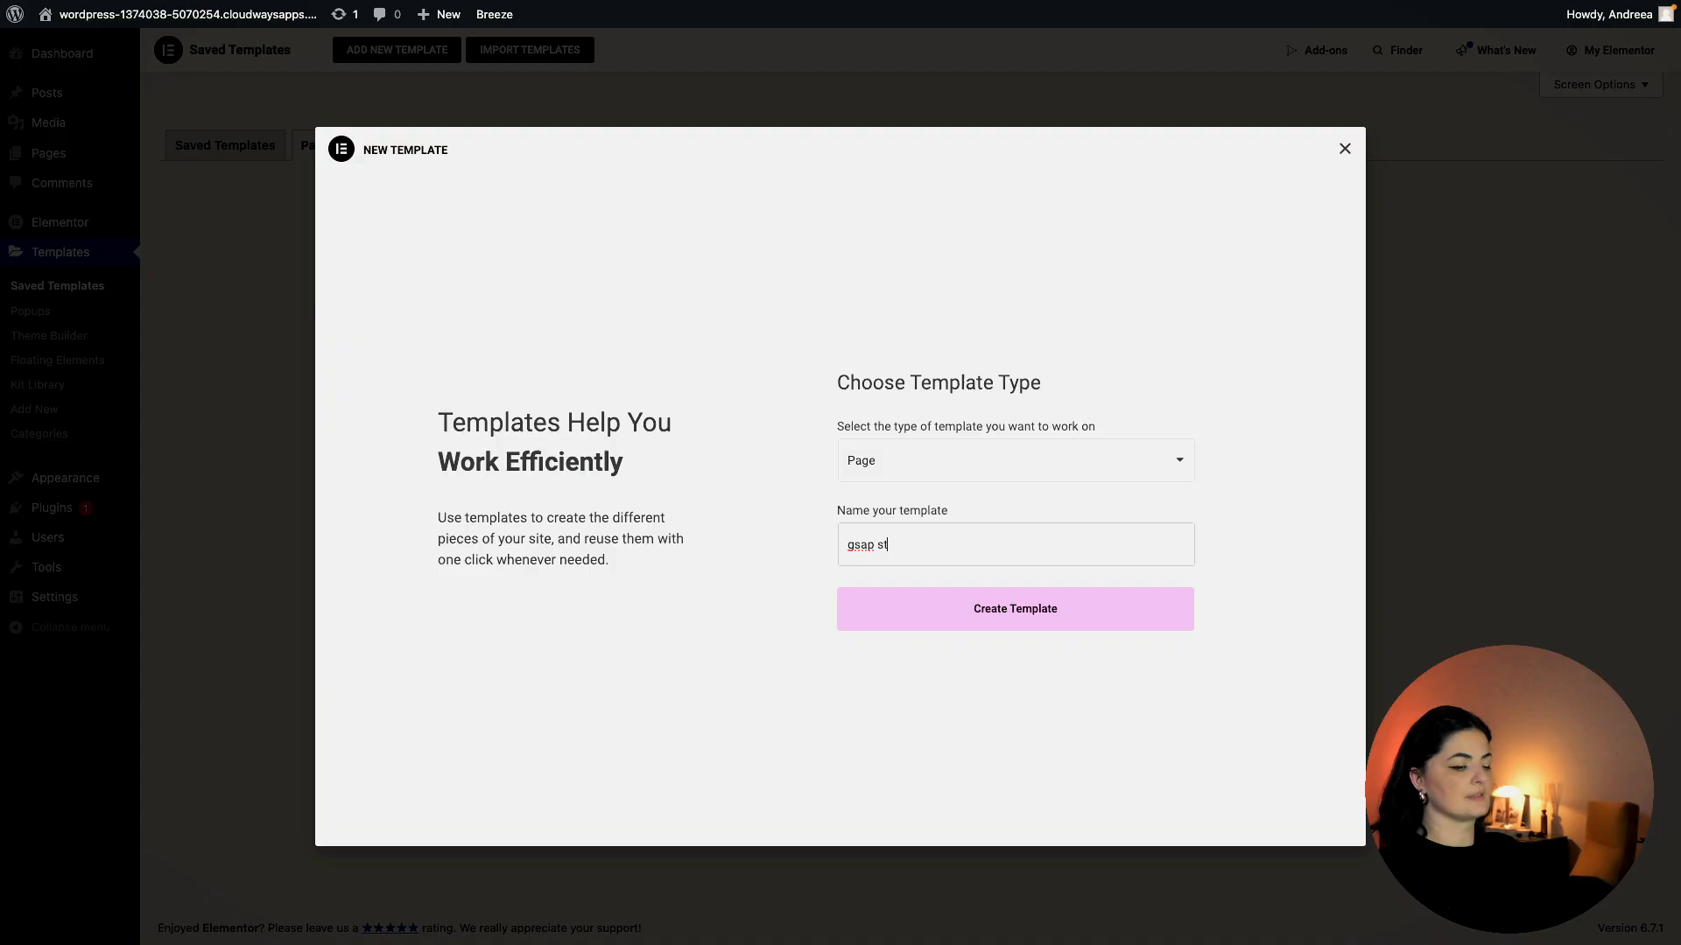
pyautogui.write('arter template')
pyautogui.click(964, 625)
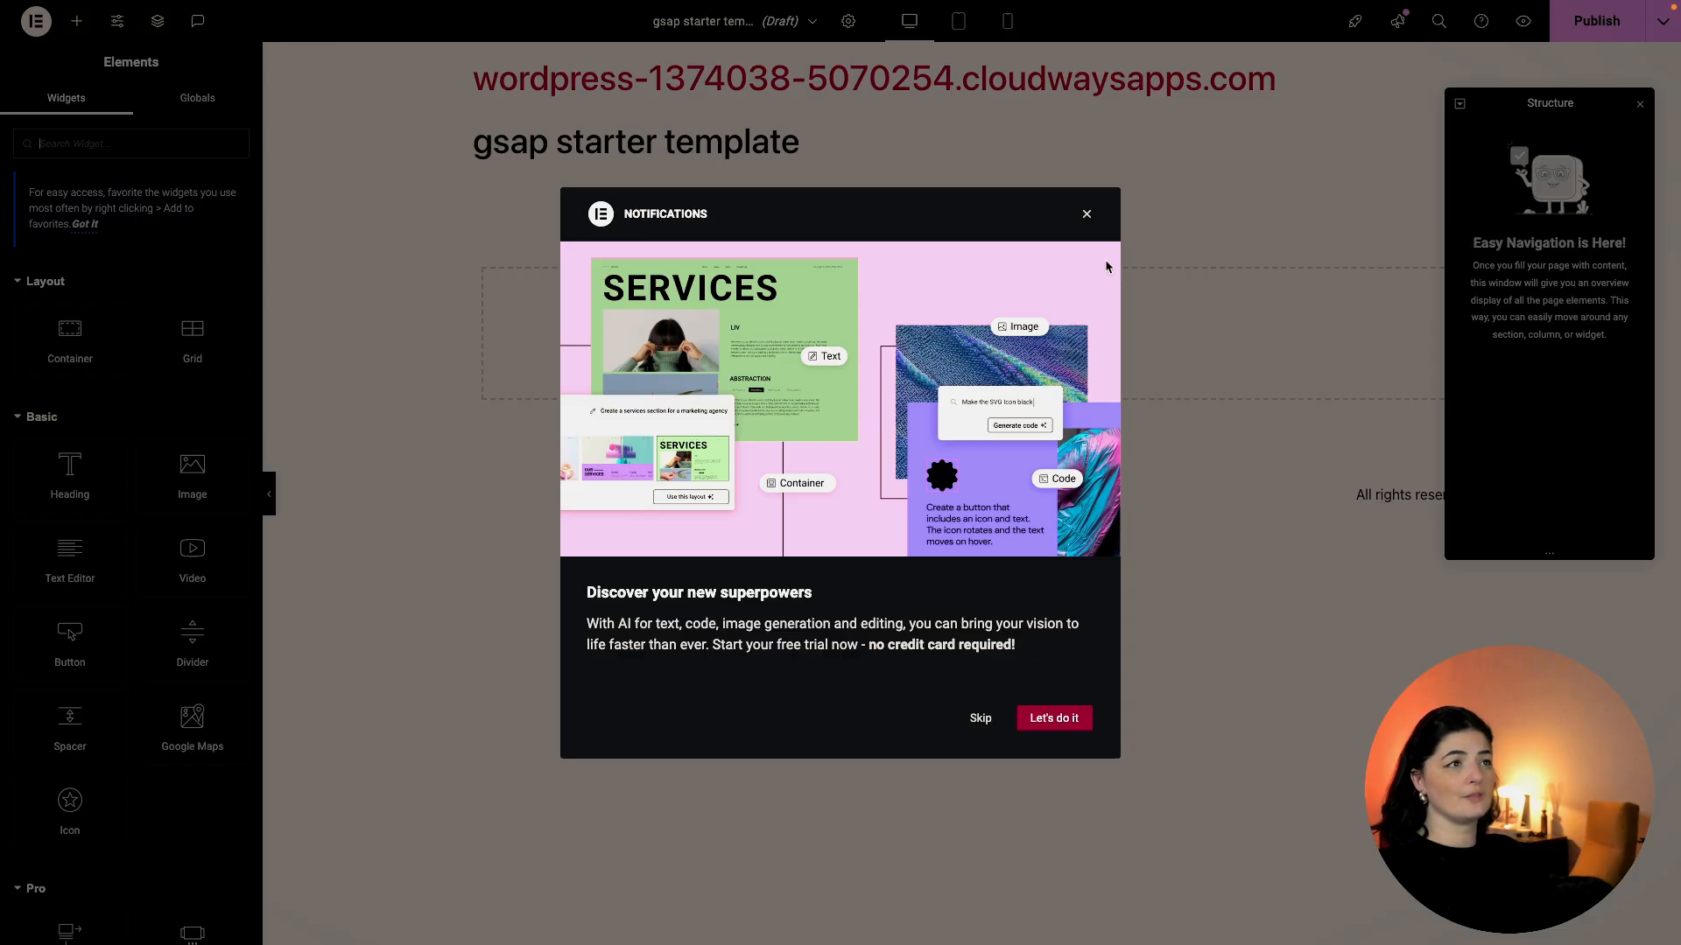
# Import the downloaded template JSON file and insert it with its page settings applied.
pyautogui.click(1087, 216)
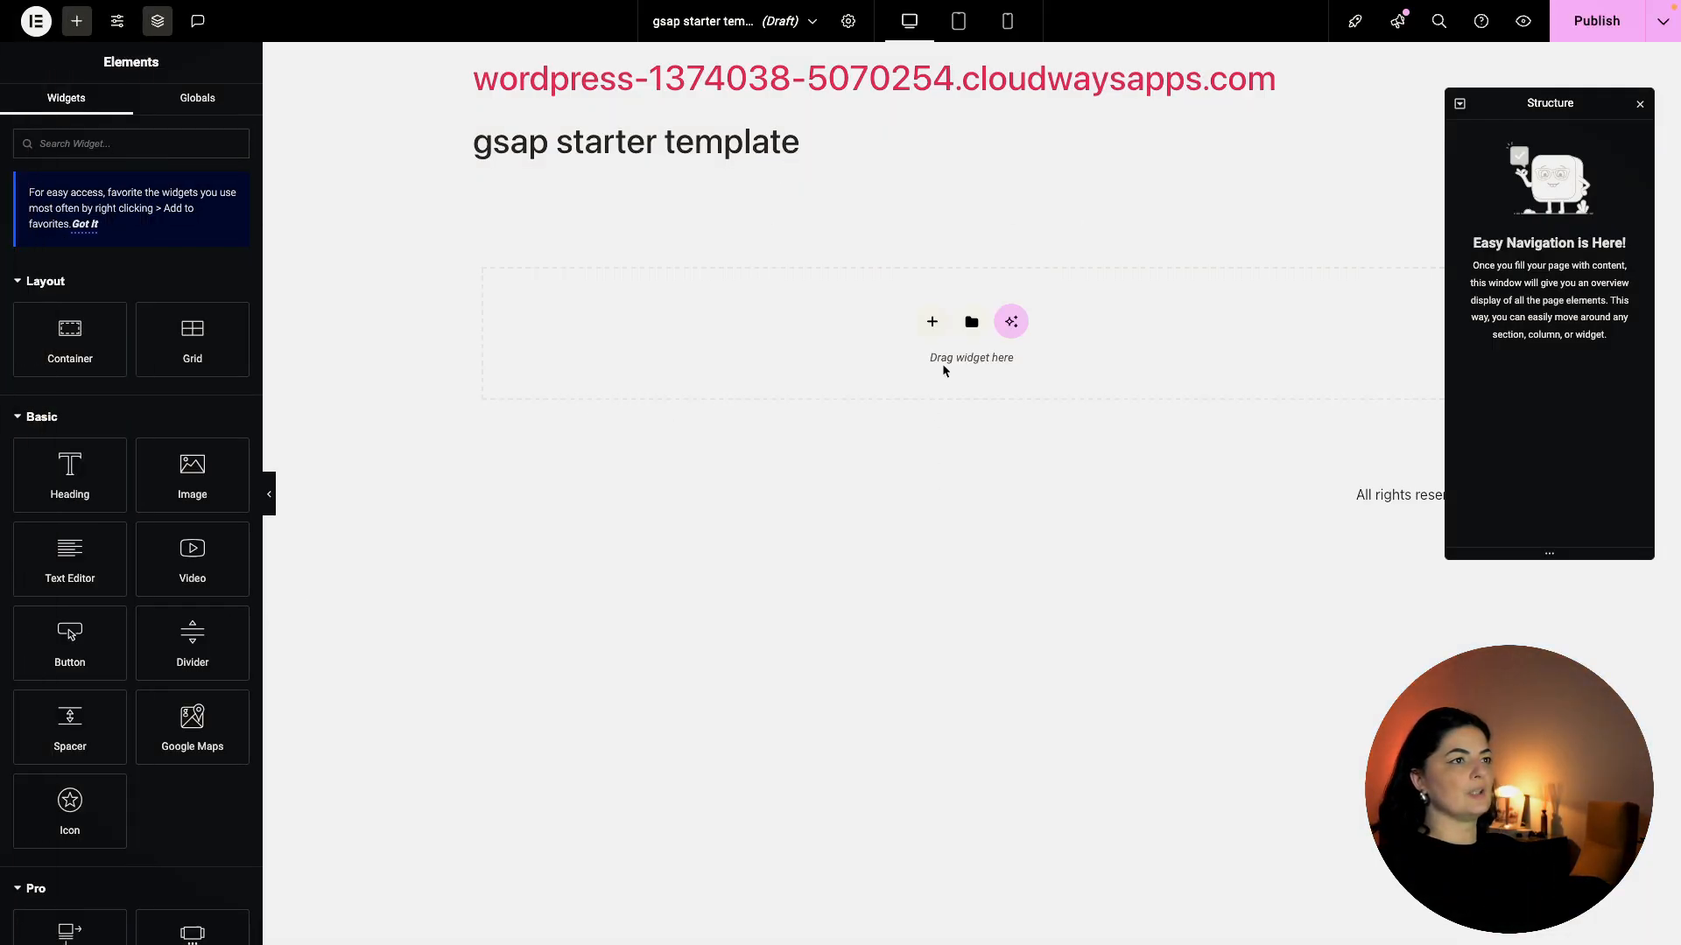
pyautogui.click(971, 322)
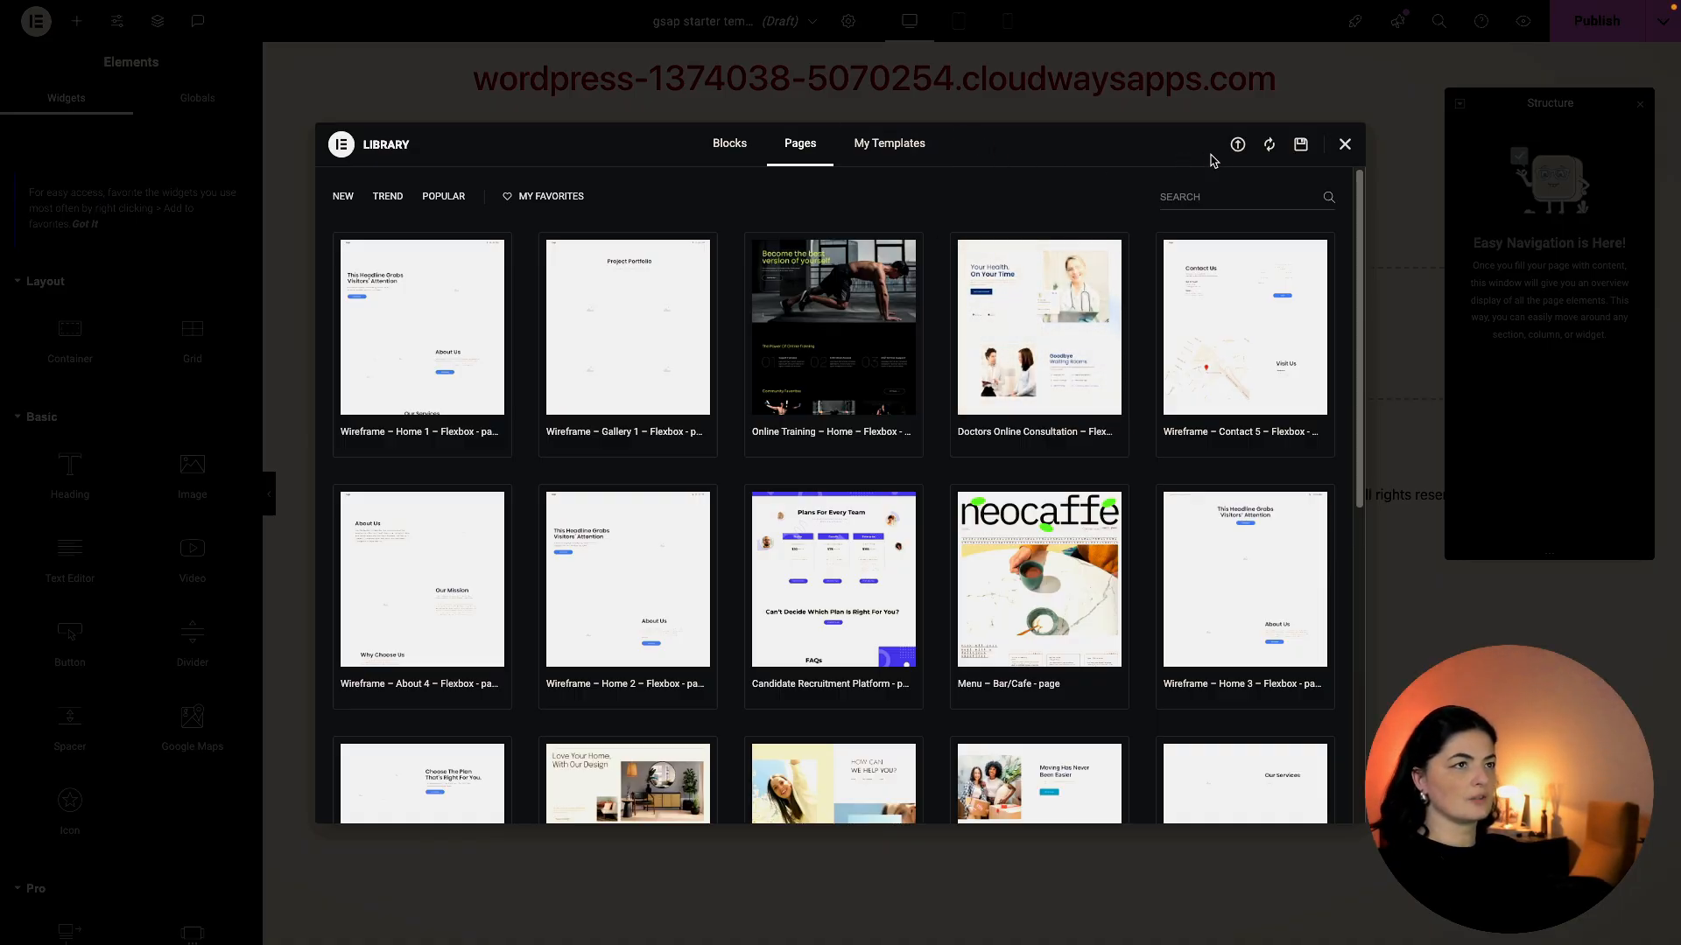
pyautogui.click(1235, 147)
pyautogui.moveTo(5, 926)
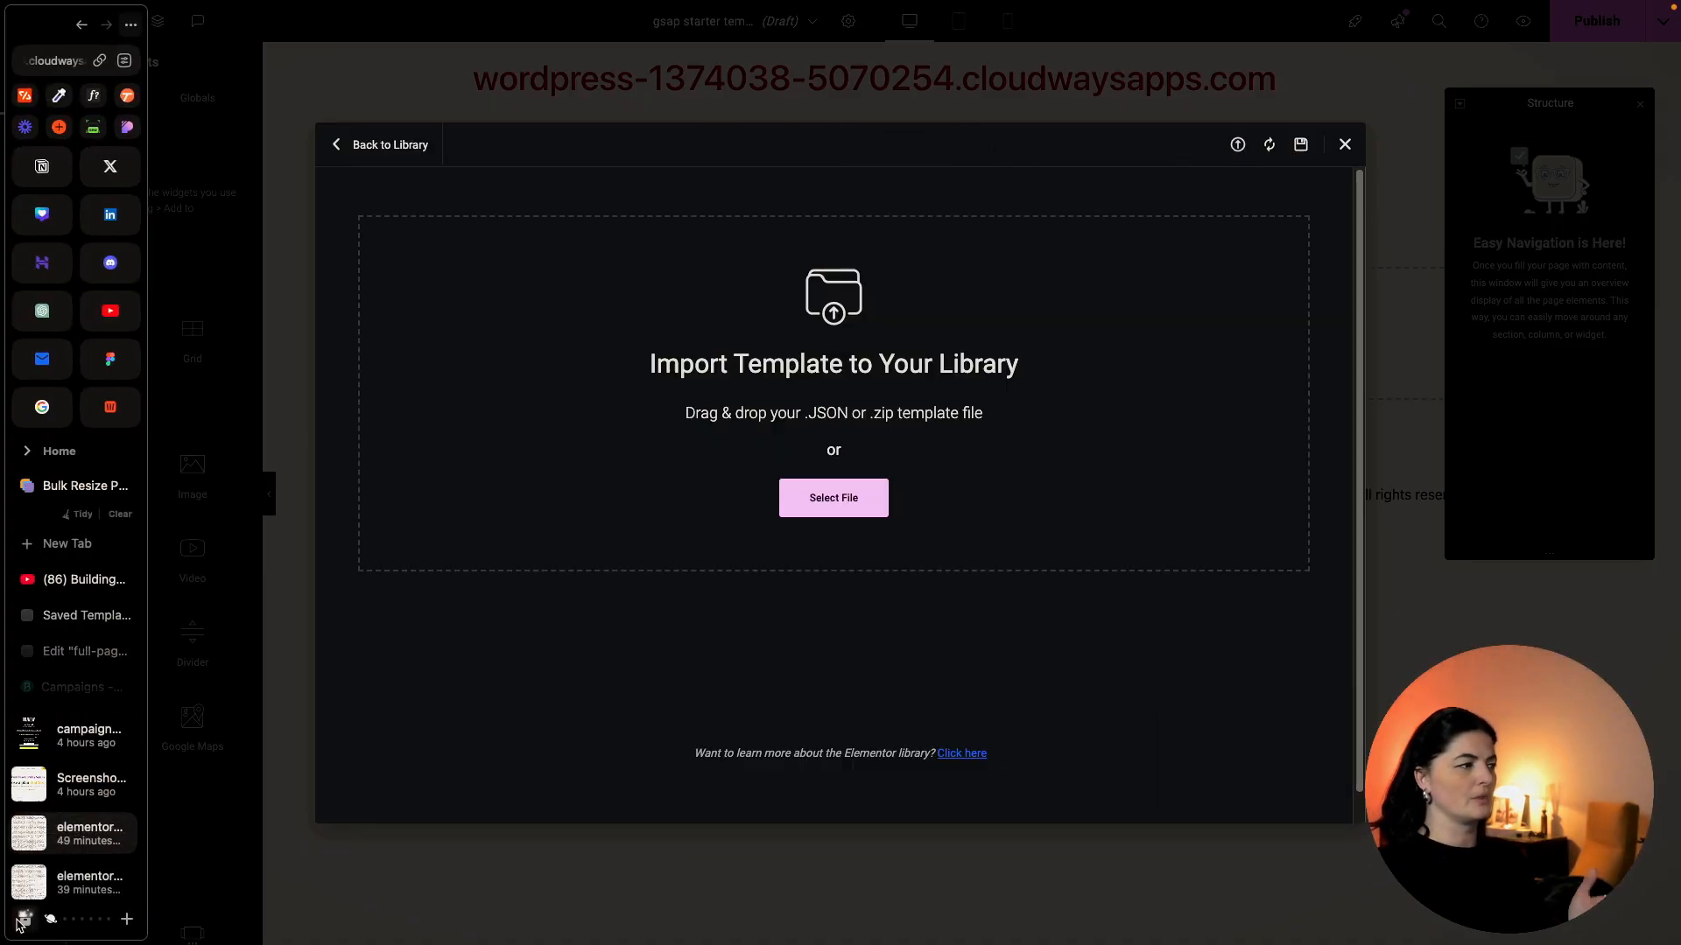
pyautogui.moveTo(35, 832); pyautogui.dragTo(589, 412)
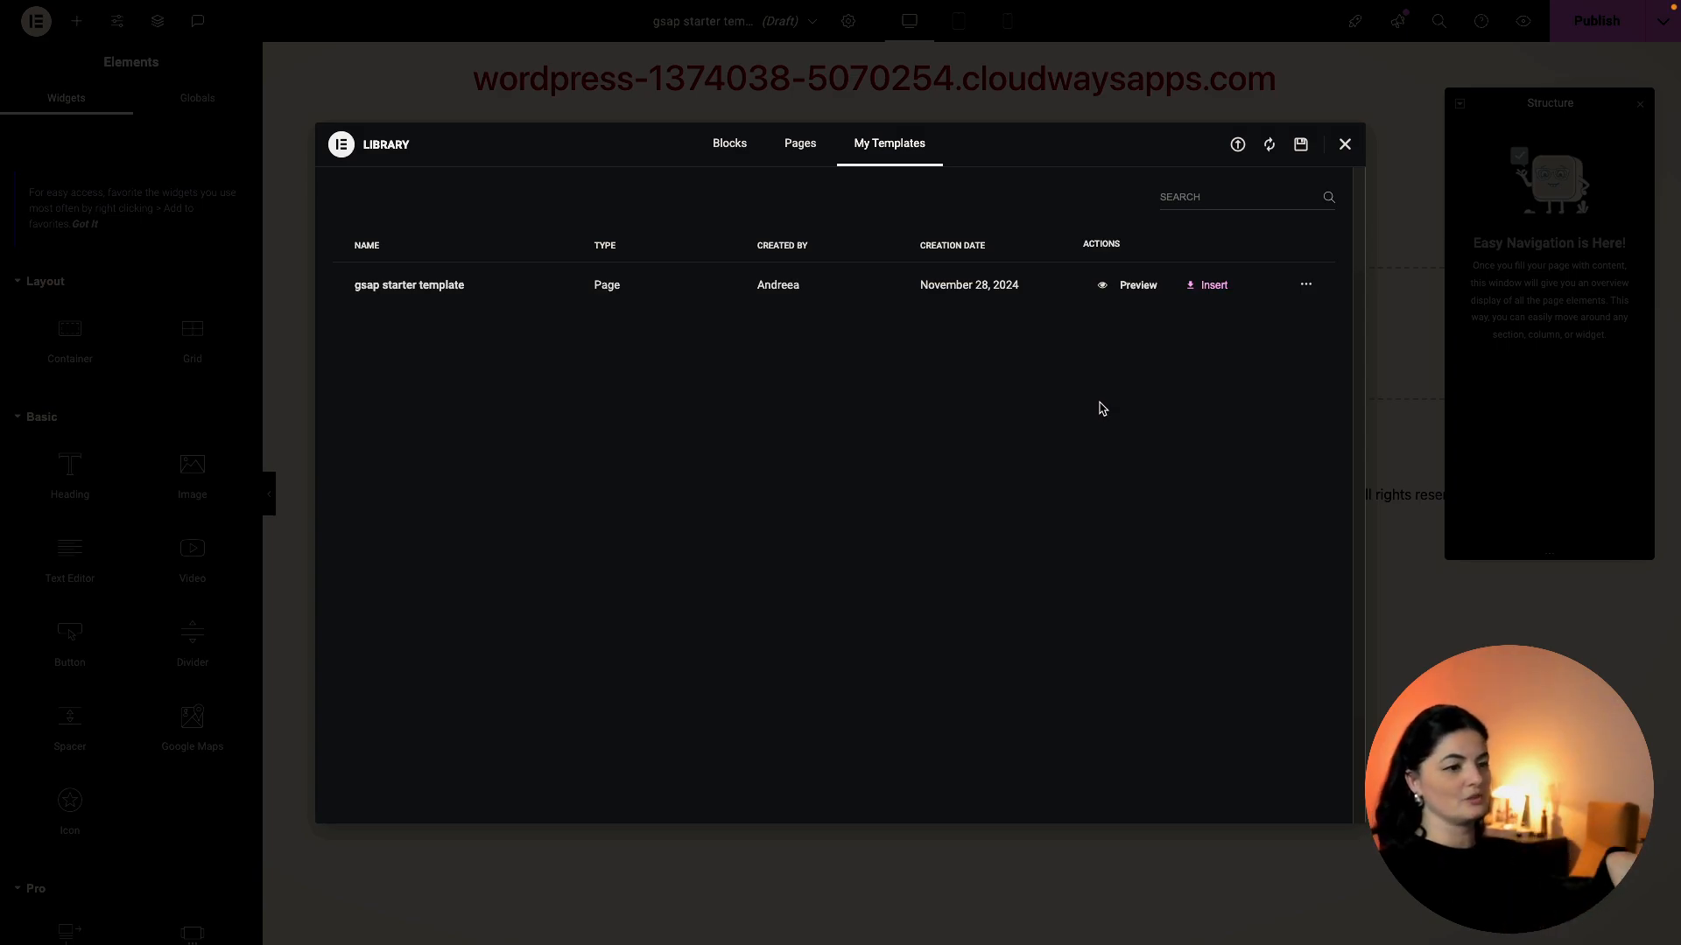
pyautogui.click(1212, 286)
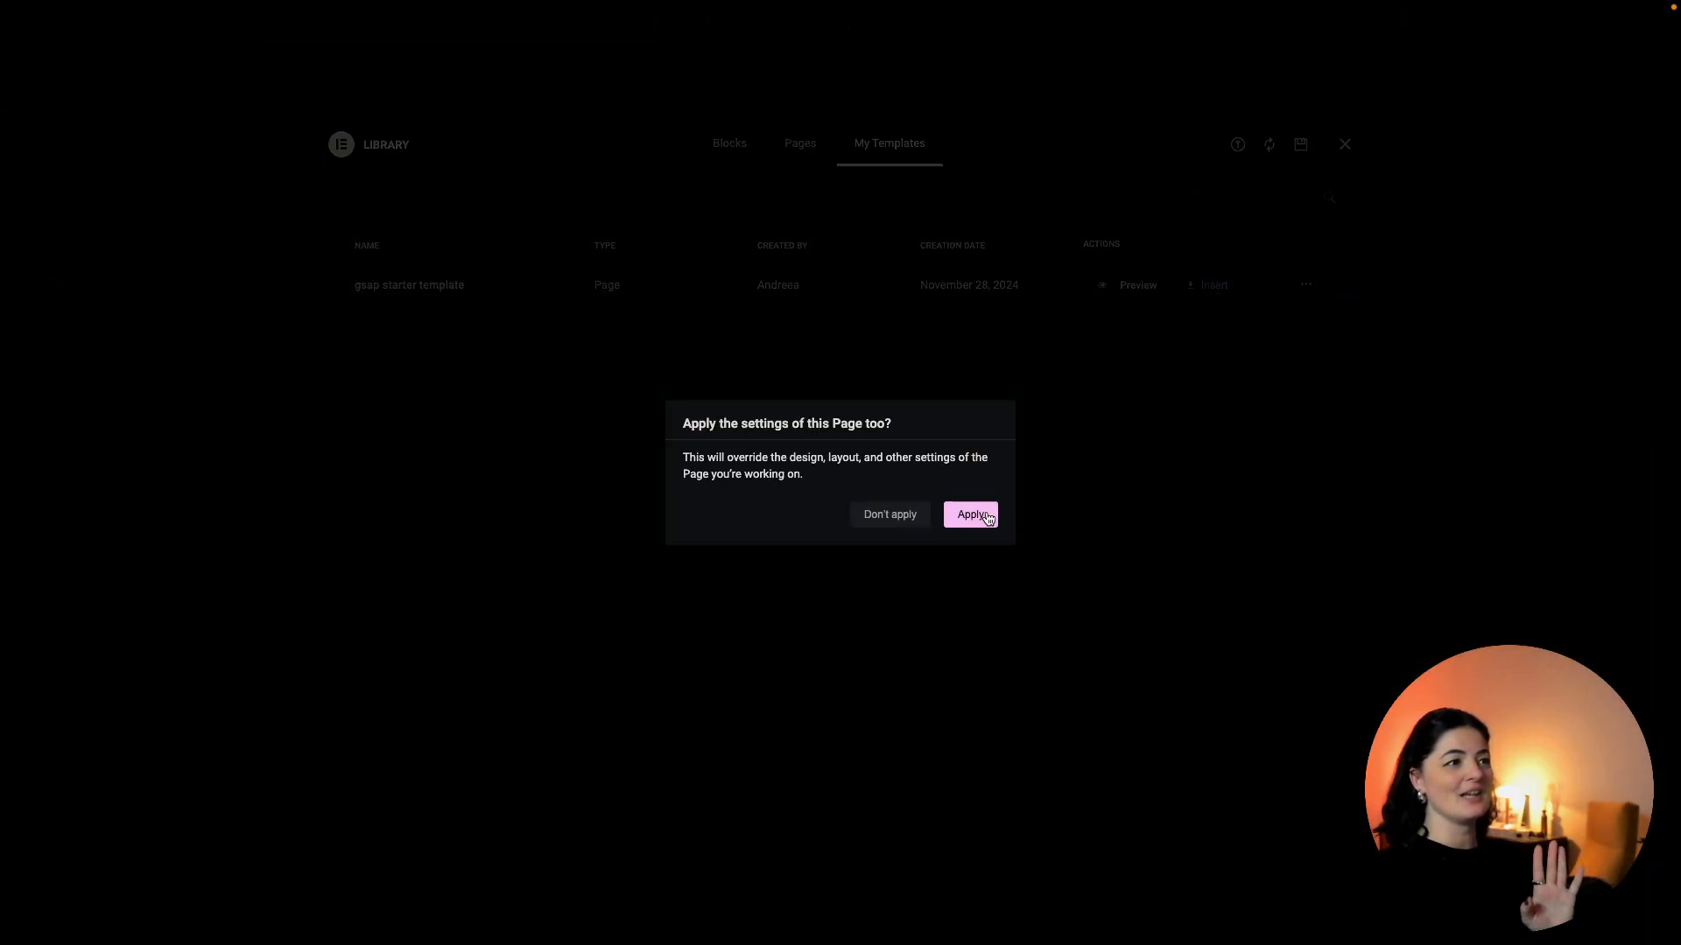
pyautogui.click(985, 513)
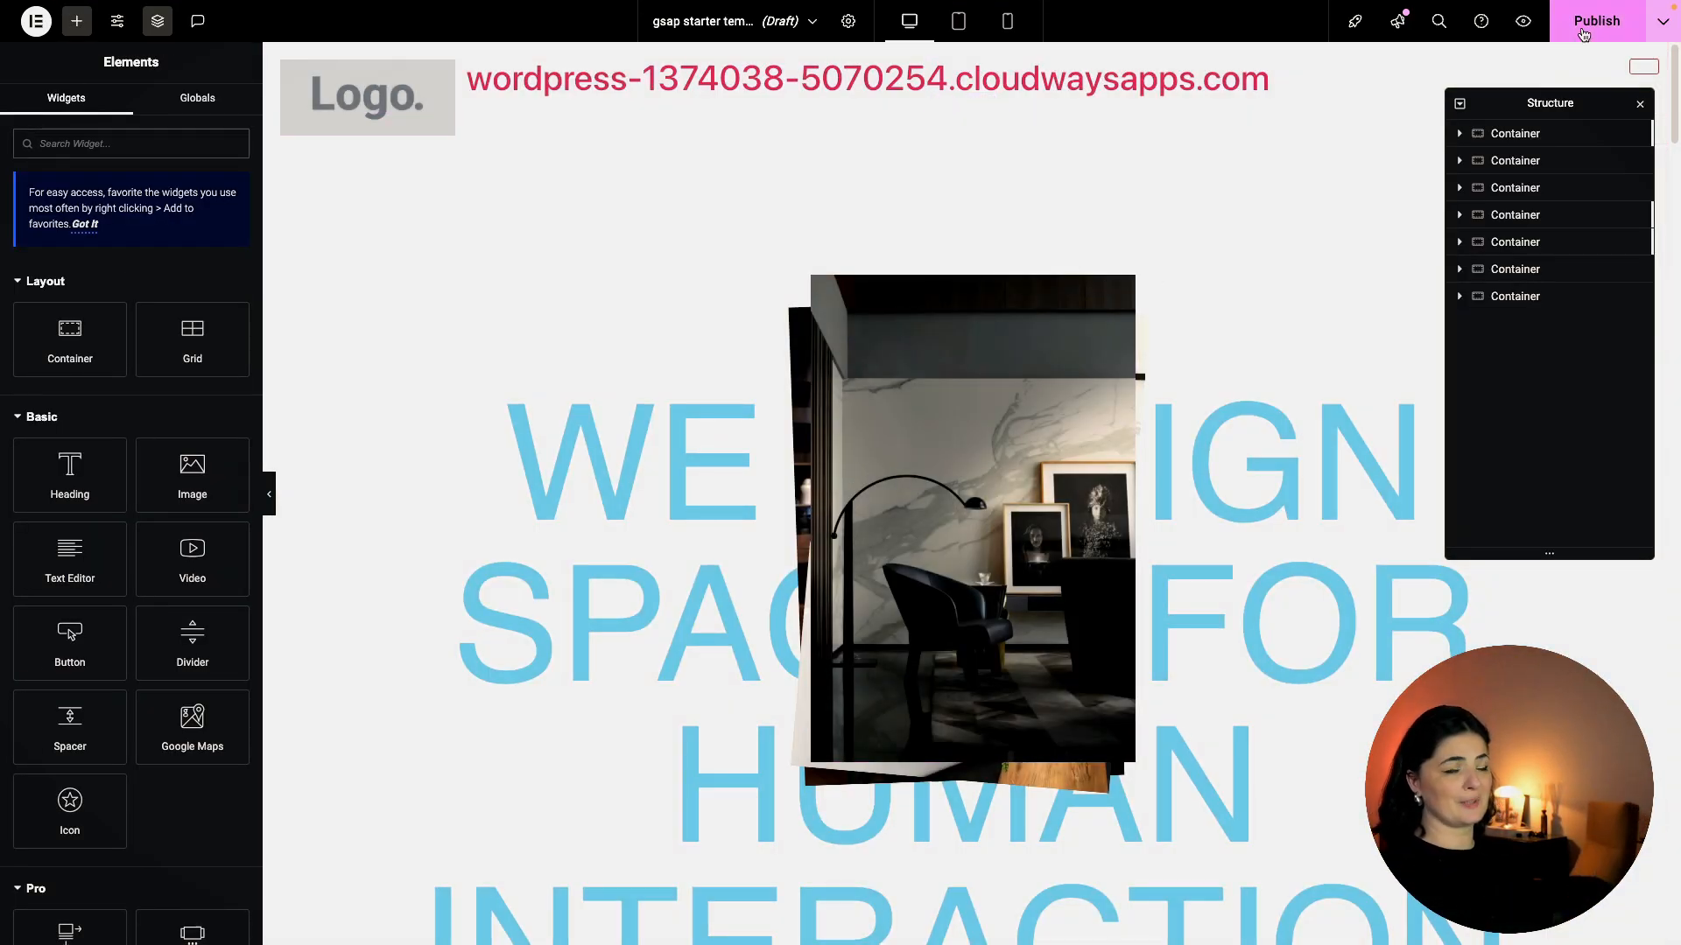
# Set the page Body Color to black (#000000) and publish the page.
pyautogui.click(846, 22)
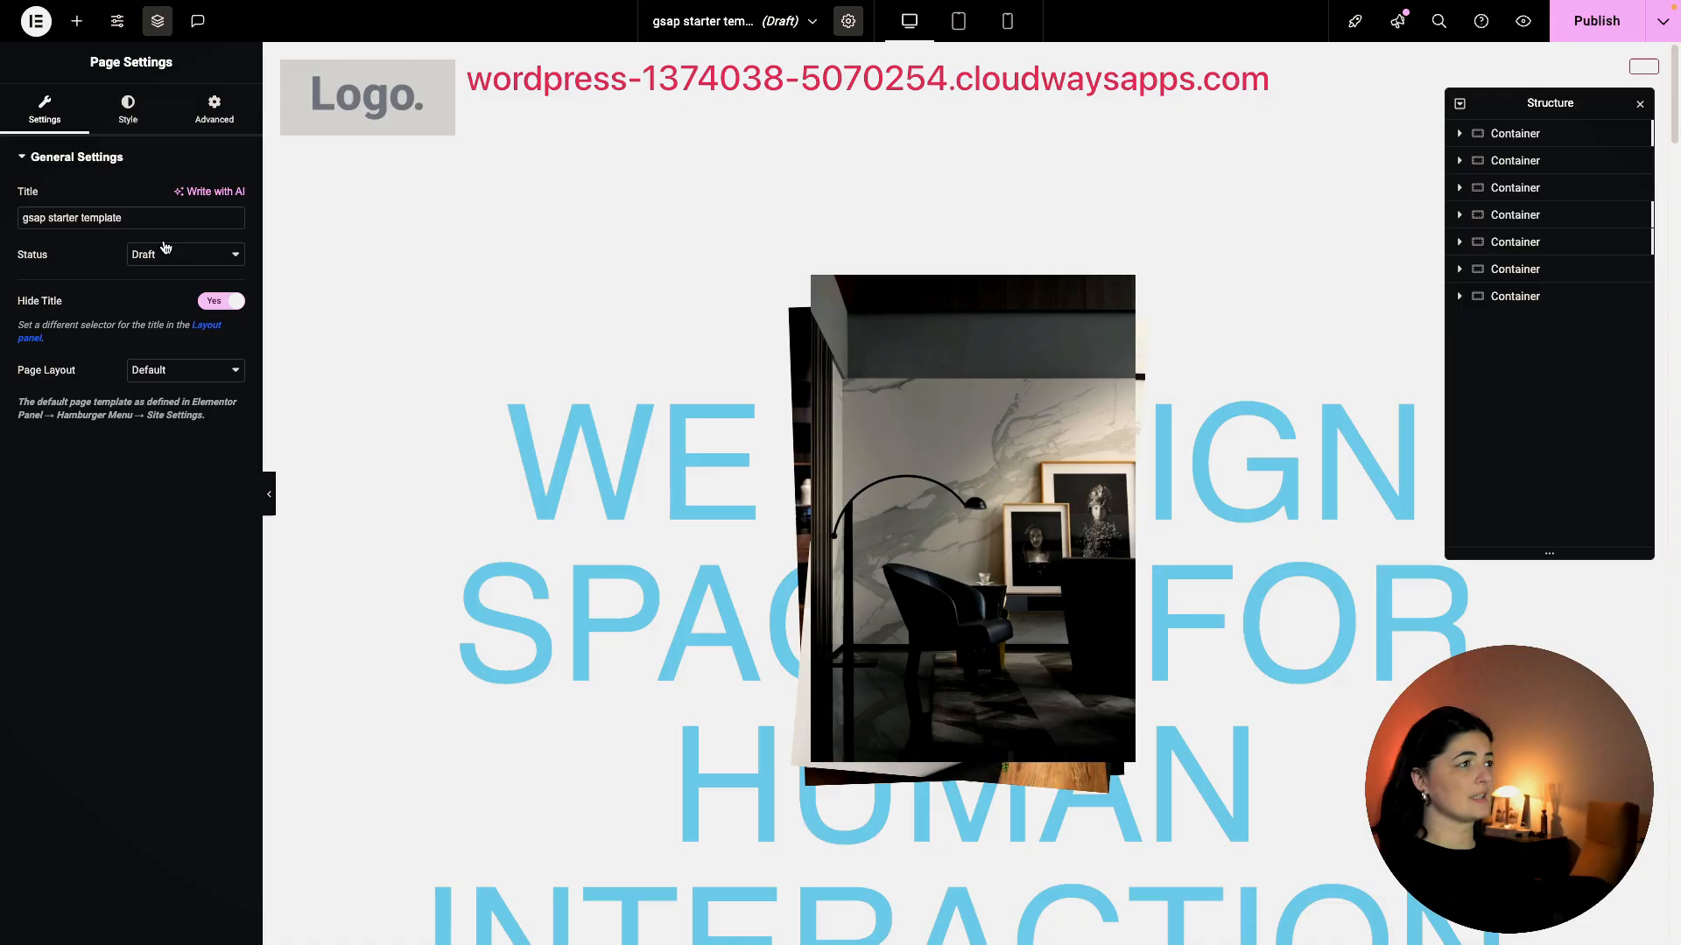
pyautogui.click(128, 110)
pyautogui.click(210, 384)
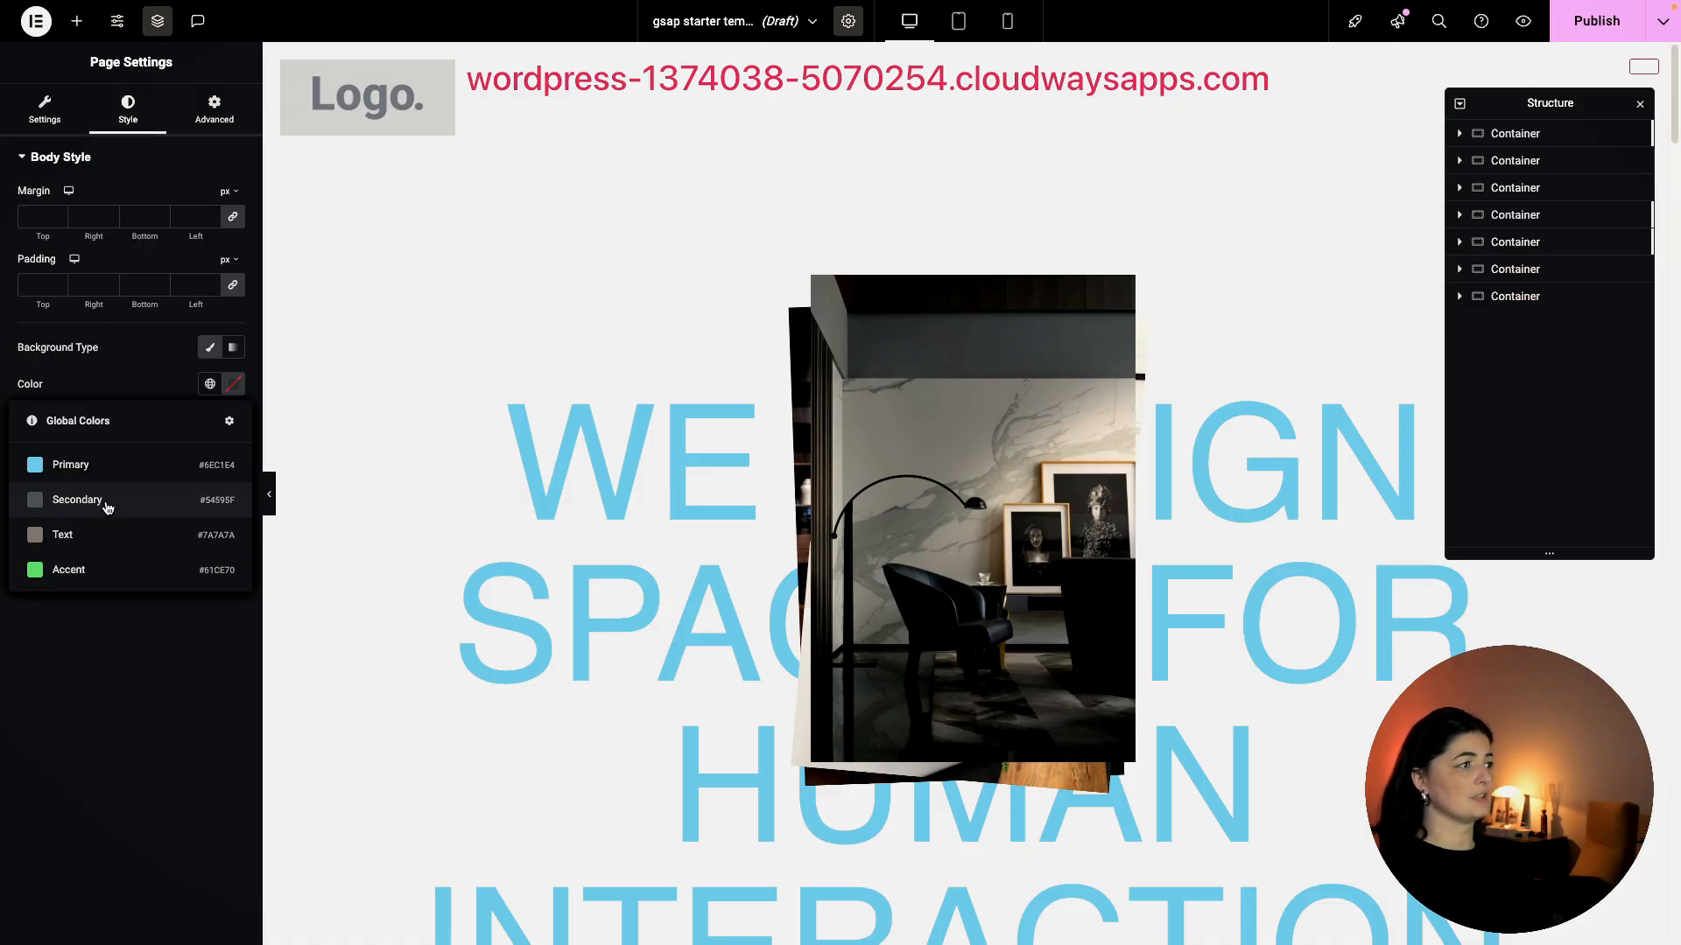
pyautogui.click(210, 383)
pyautogui.click(211, 384)
pyautogui.click(234, 383)
pyautogui.moveTo(157, 562); pyautogui.dragTo(147, 601)
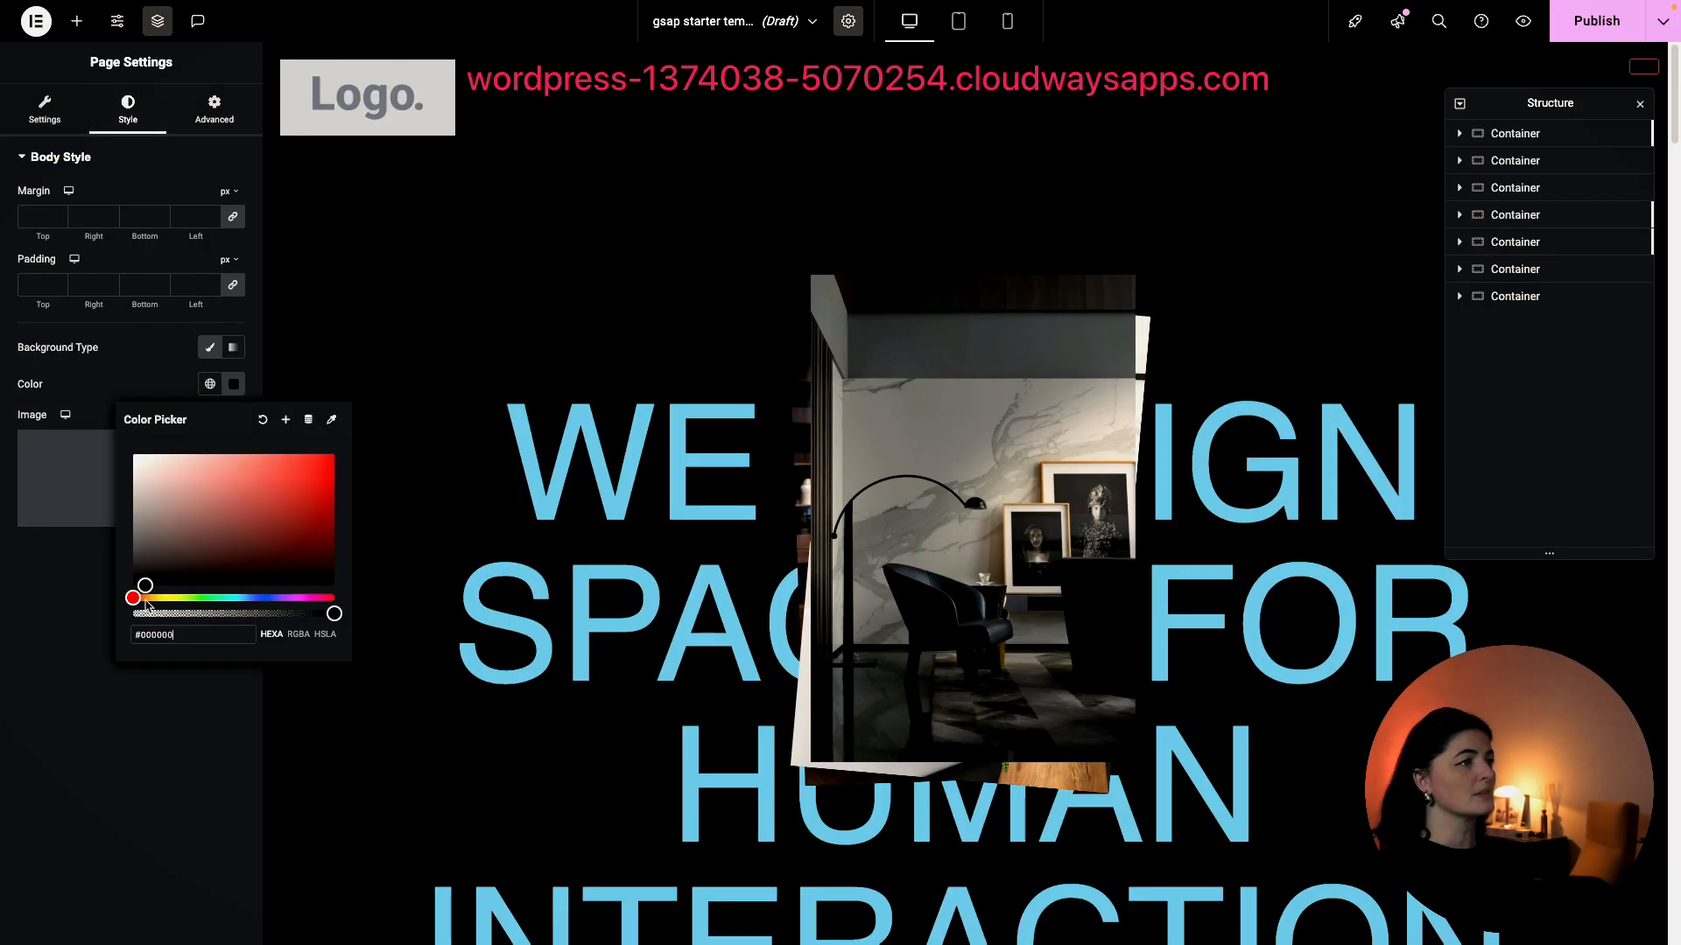
pyautogui.click(99, 782)
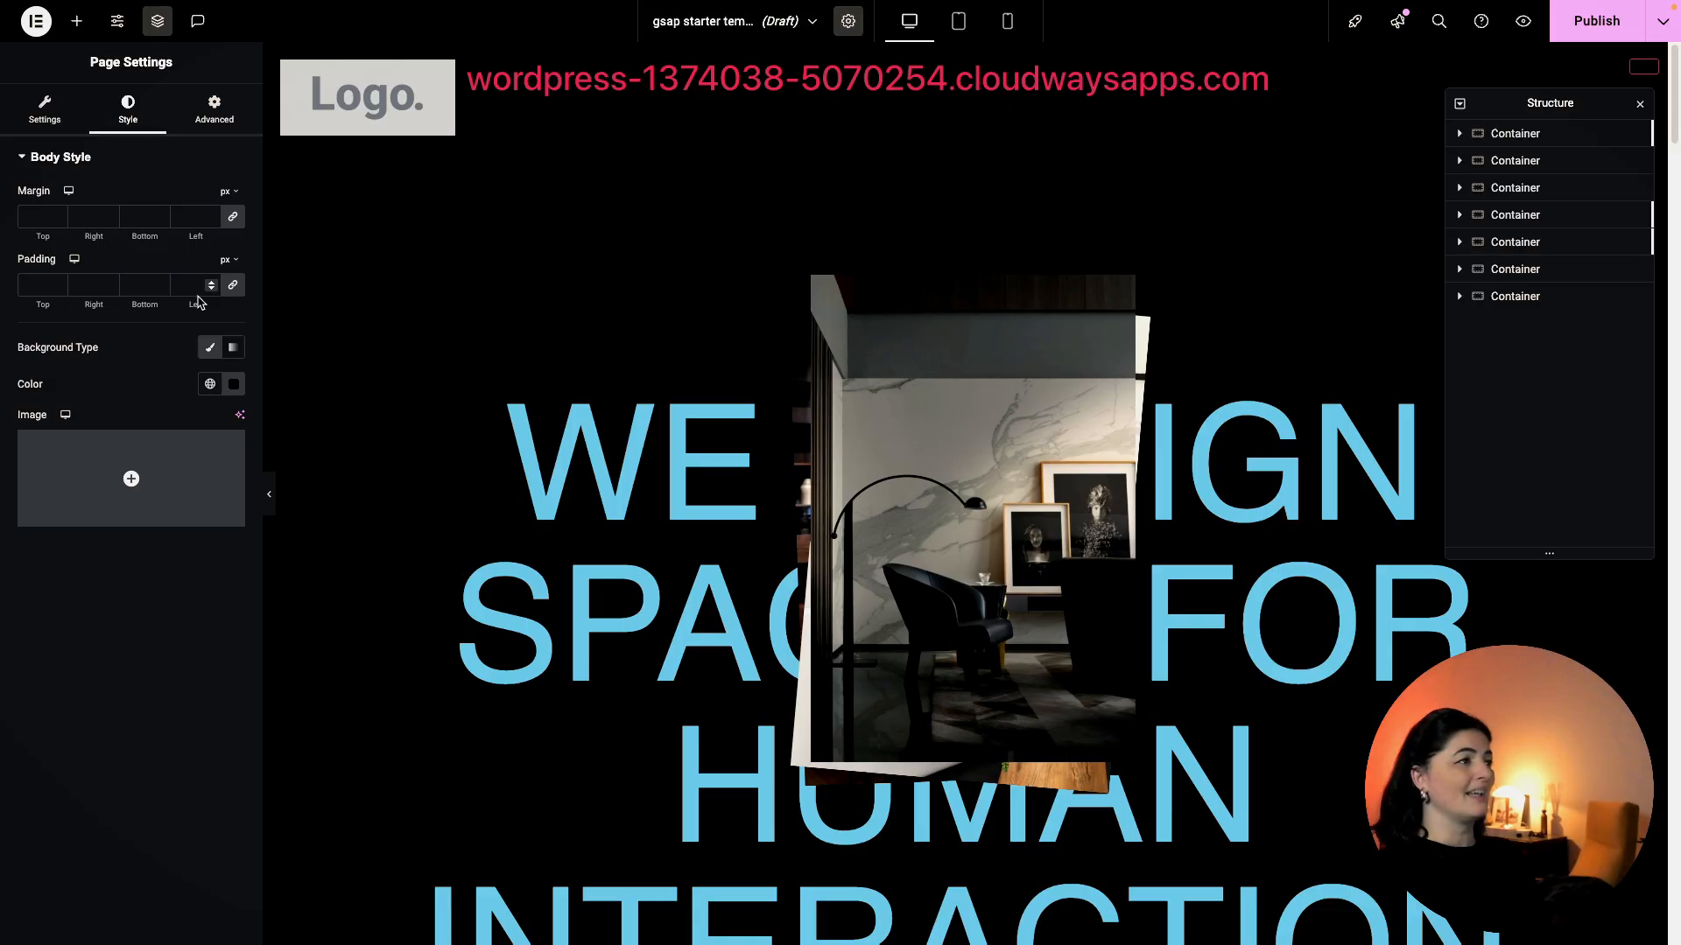
pyautogui.click(848, 21)
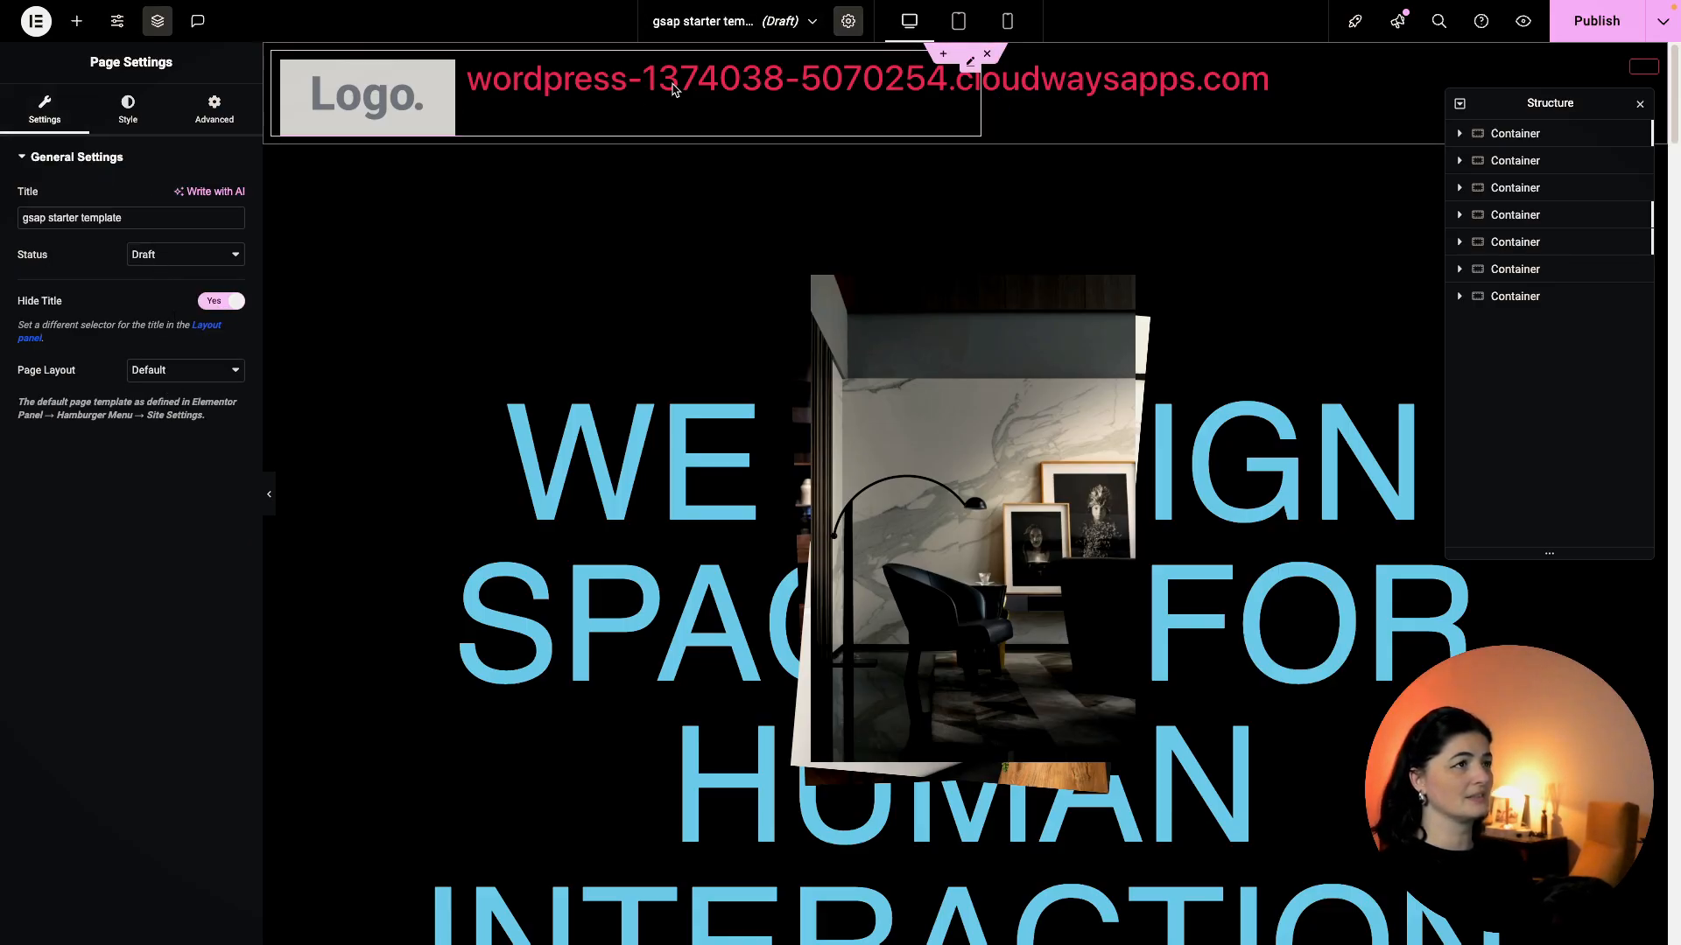
pyautogui.click(1589, 21)
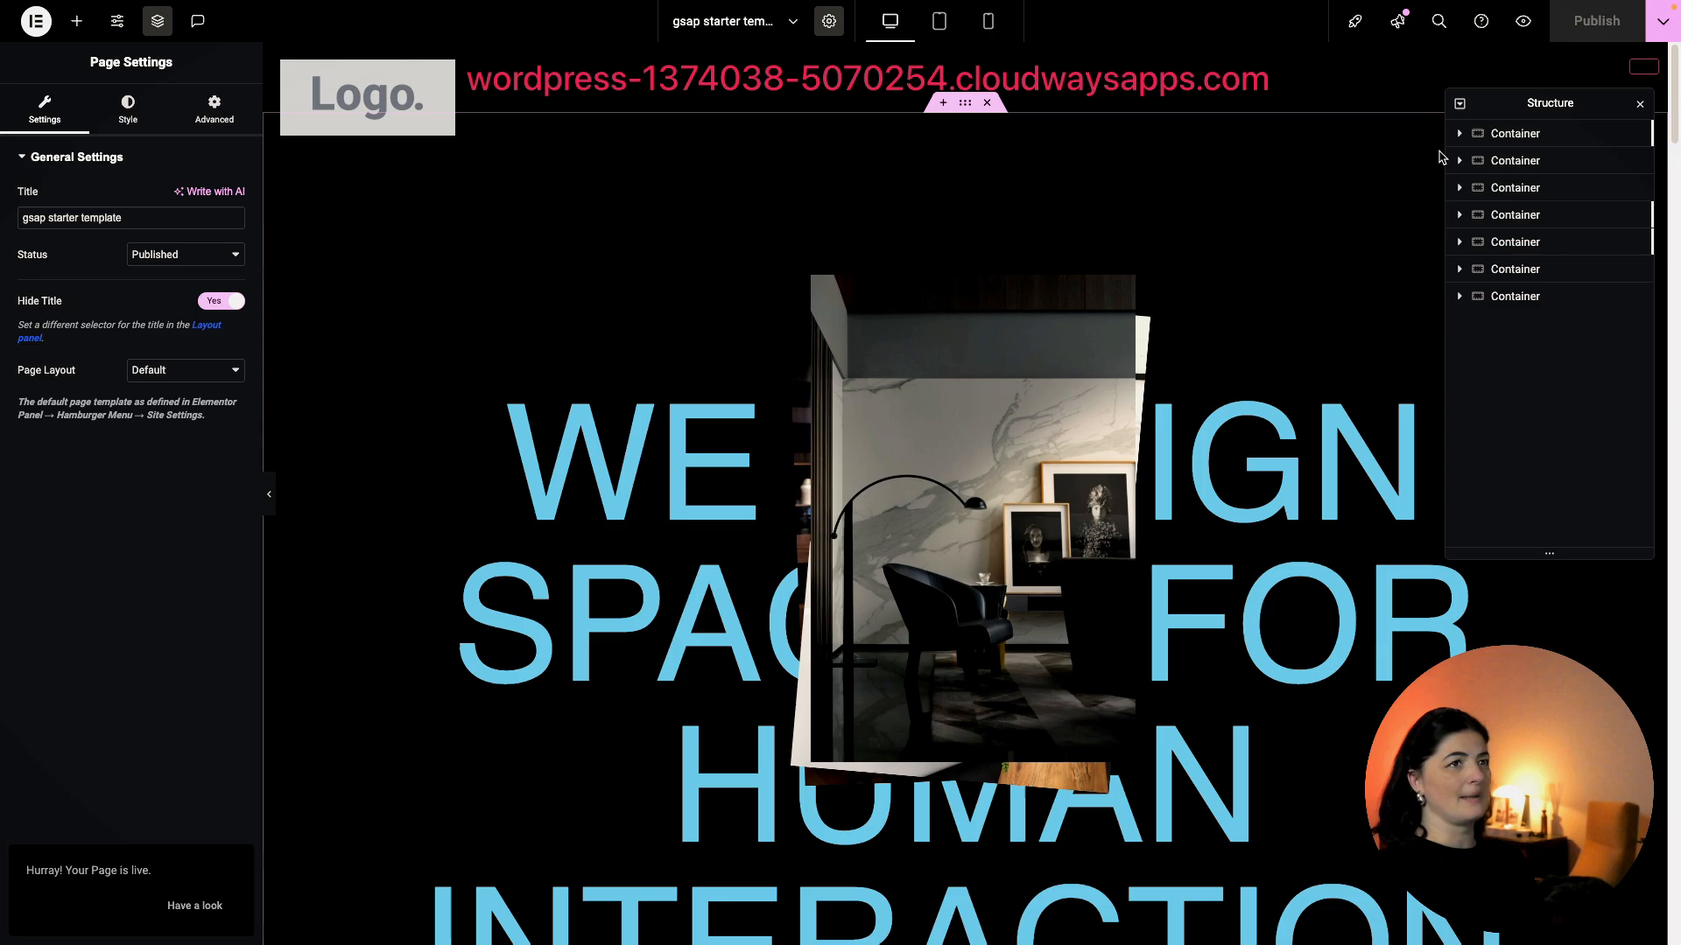
pyautogui.click(1530, 33)
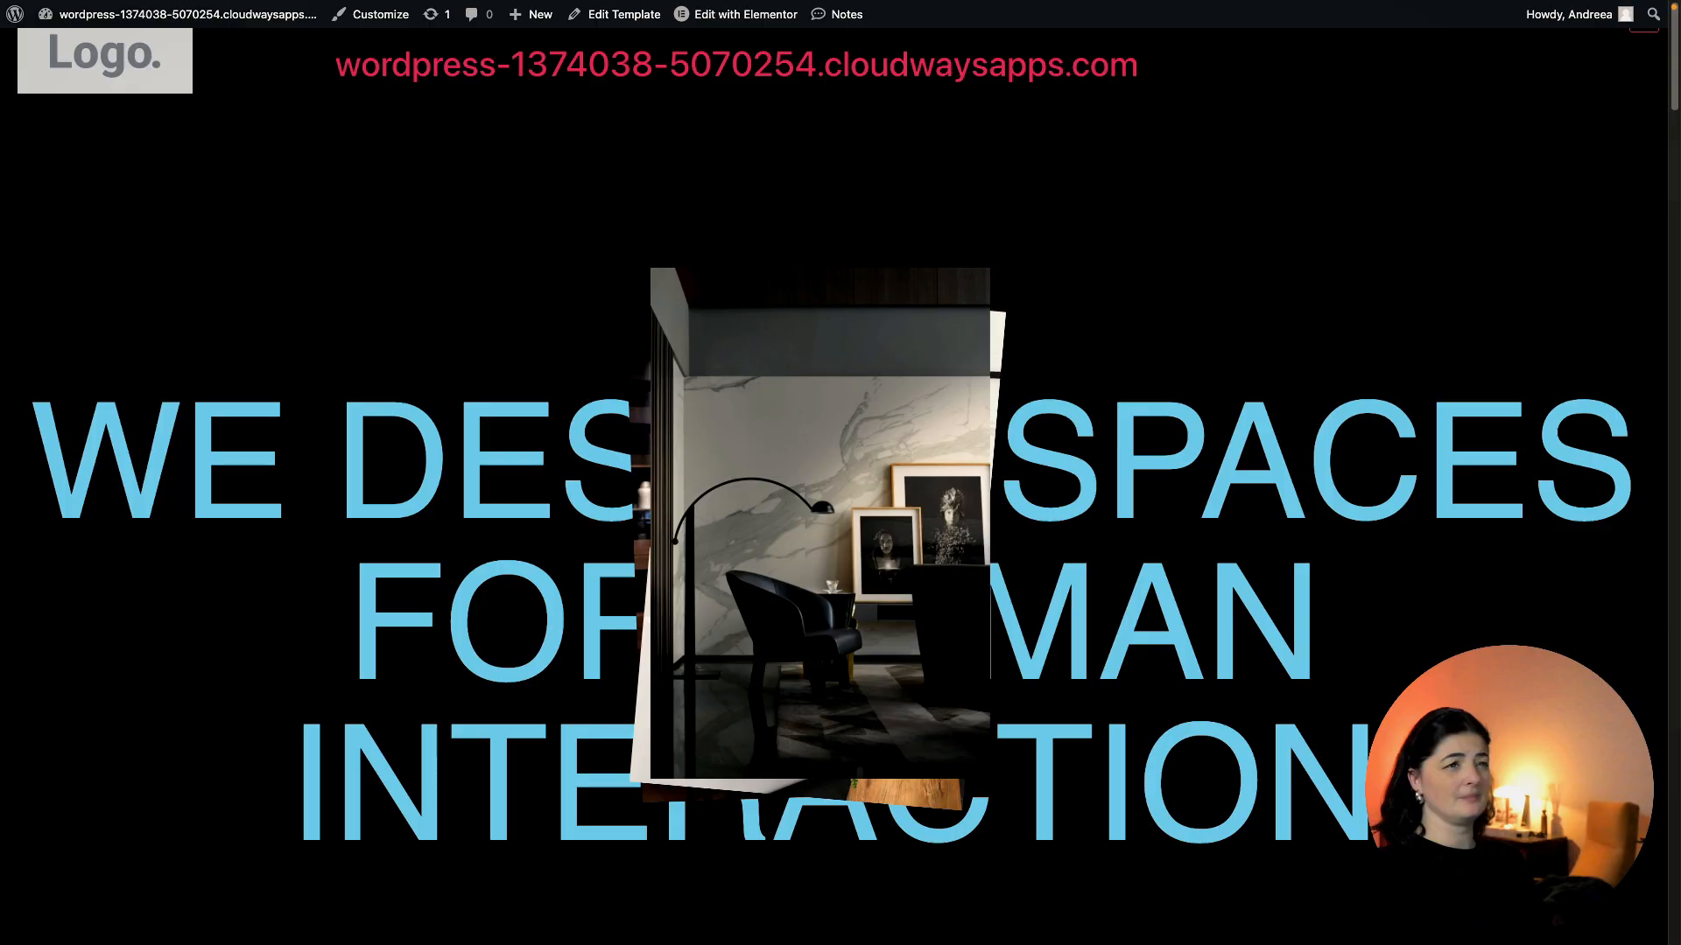
# Scroll the live page down to the FIN ending and back up, then return to the editor.
pyautogui.scroll(-10, 840, 472)
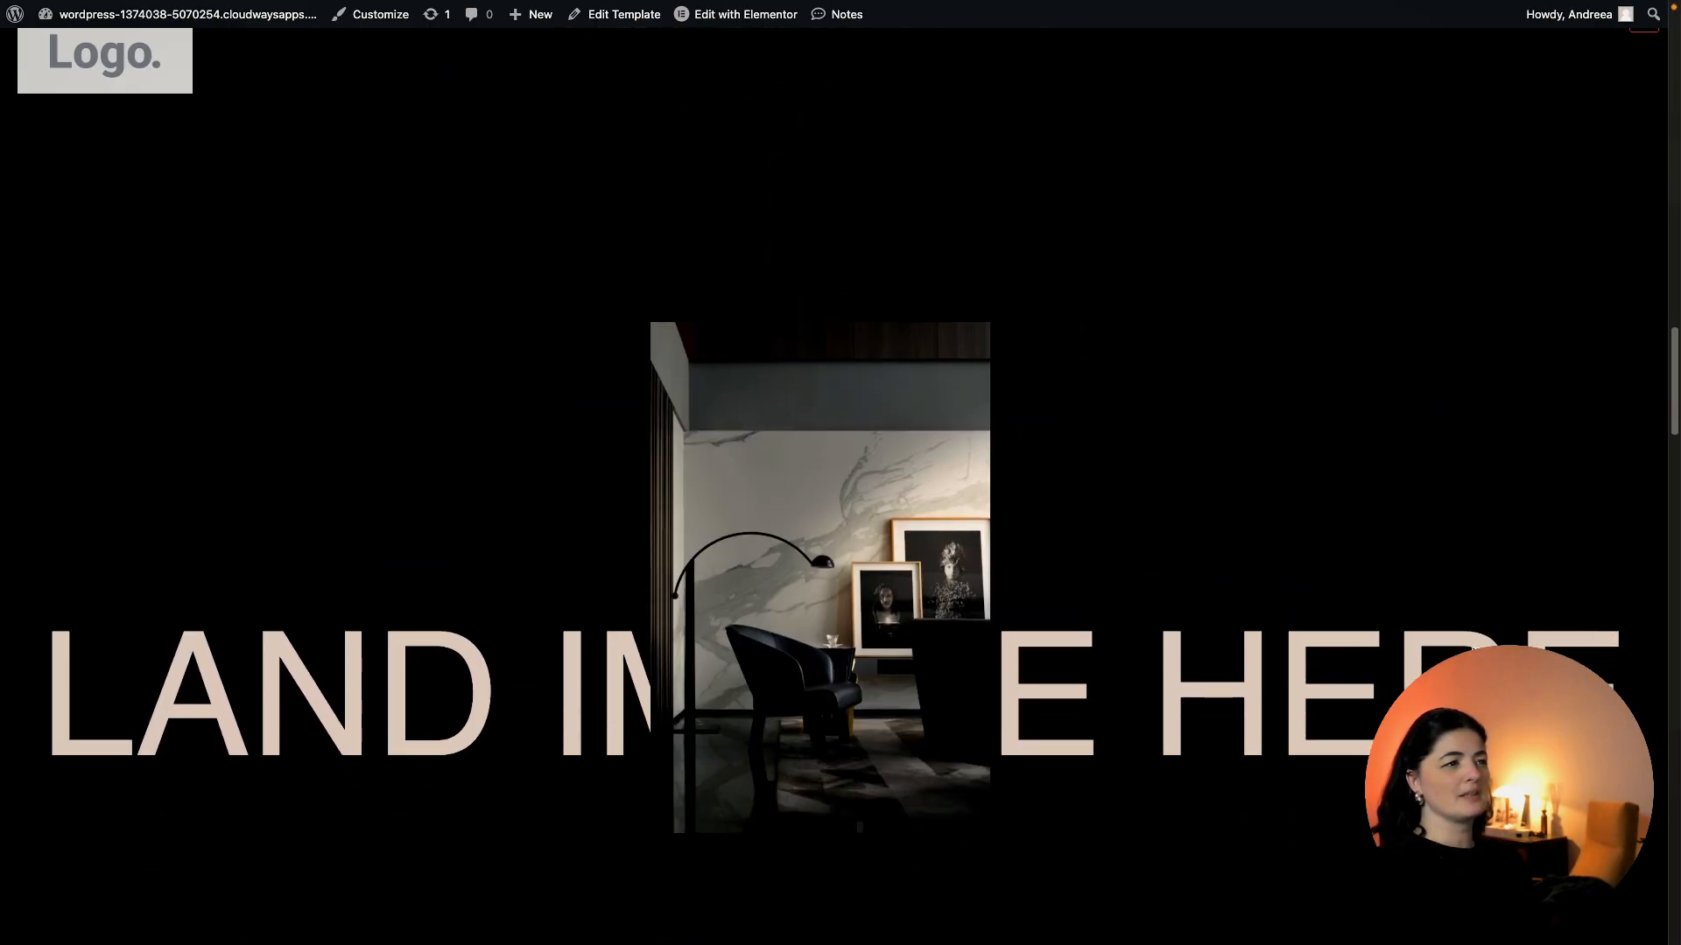
pyautogui.scroll(-10, 841, 472)
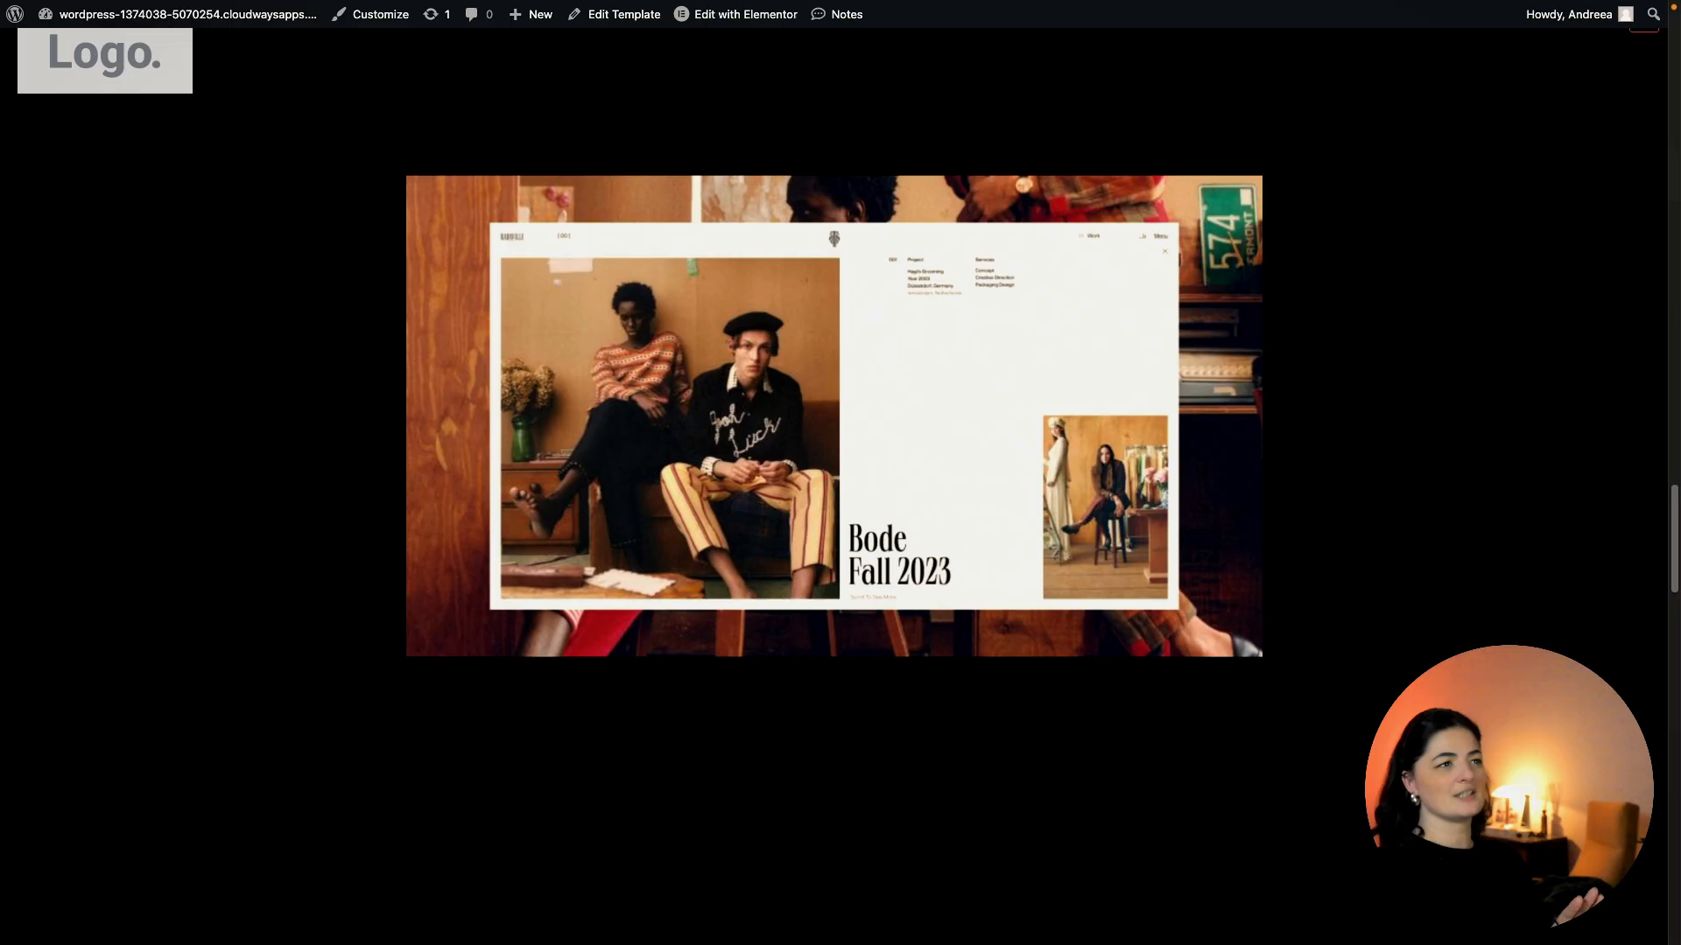
pyautogui.scroll(-10, 840, 473)
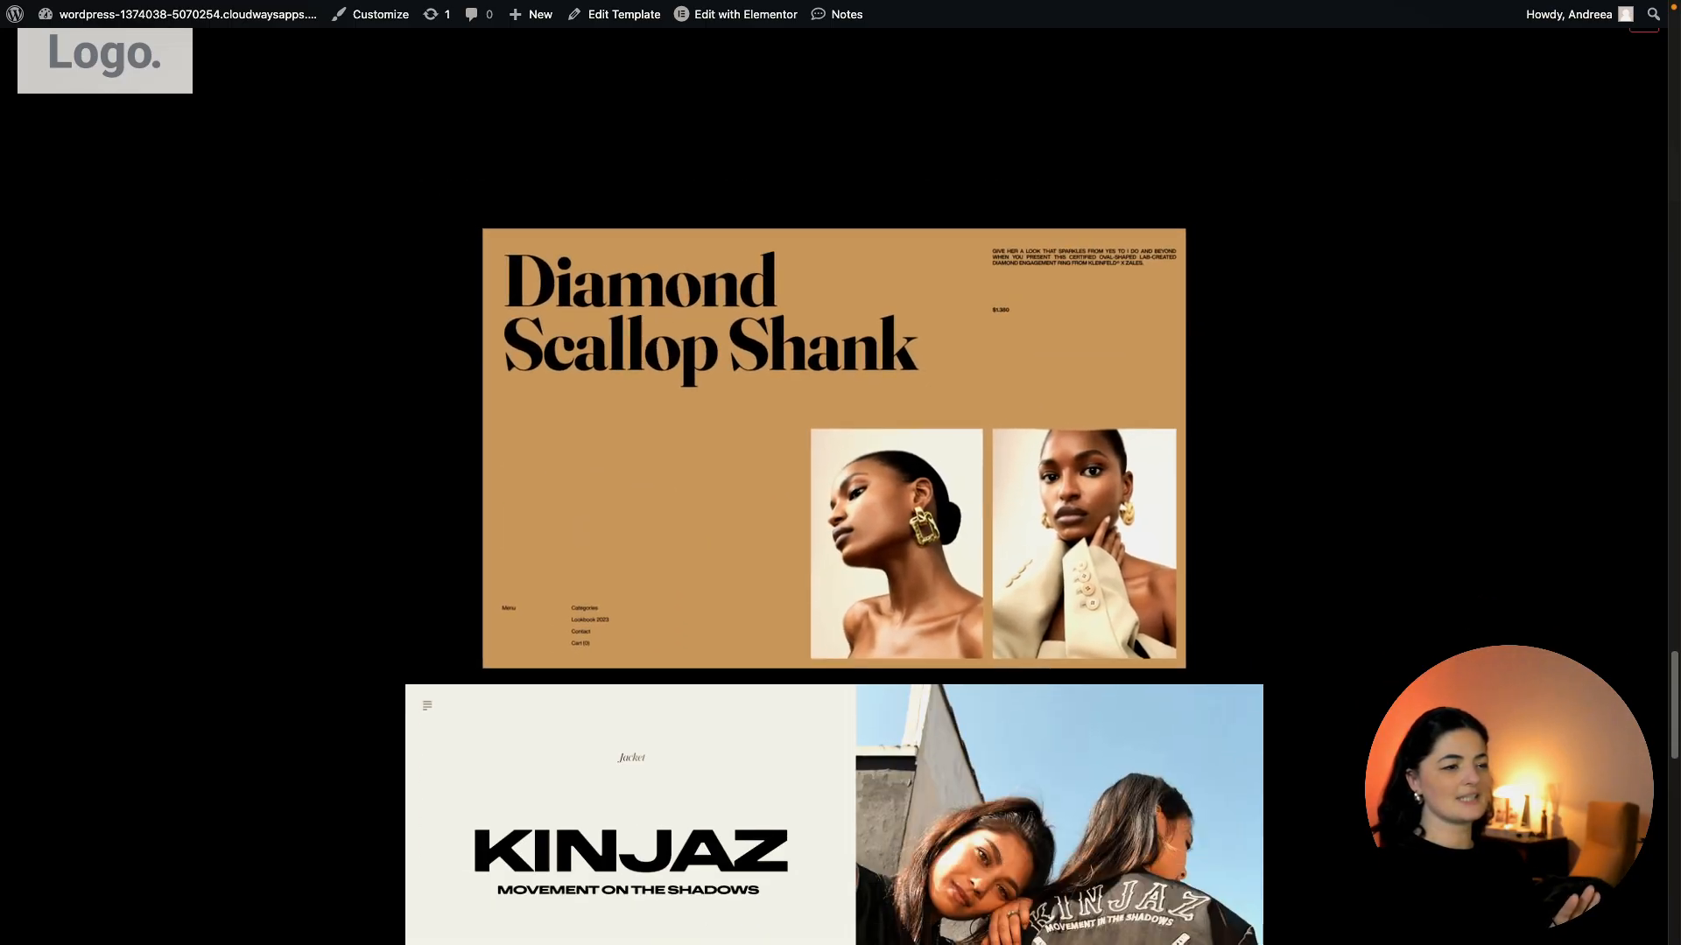
pyautogui.scroll(-10, 840, 472)
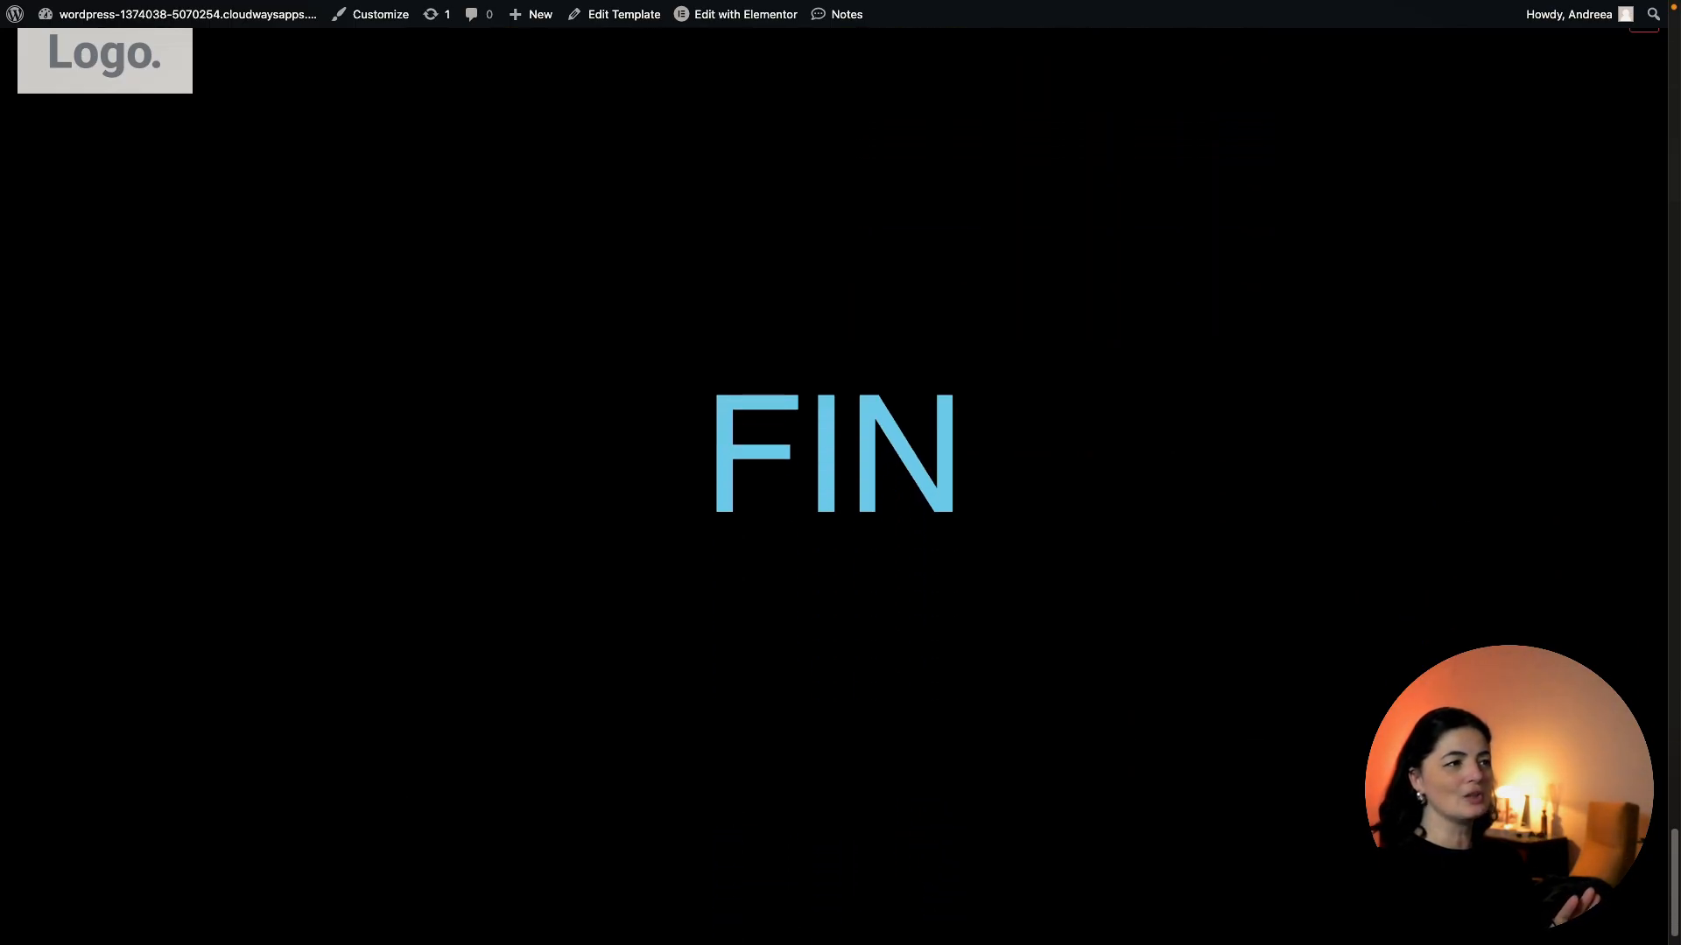
pyautogui.scroll(10, 840, 472)
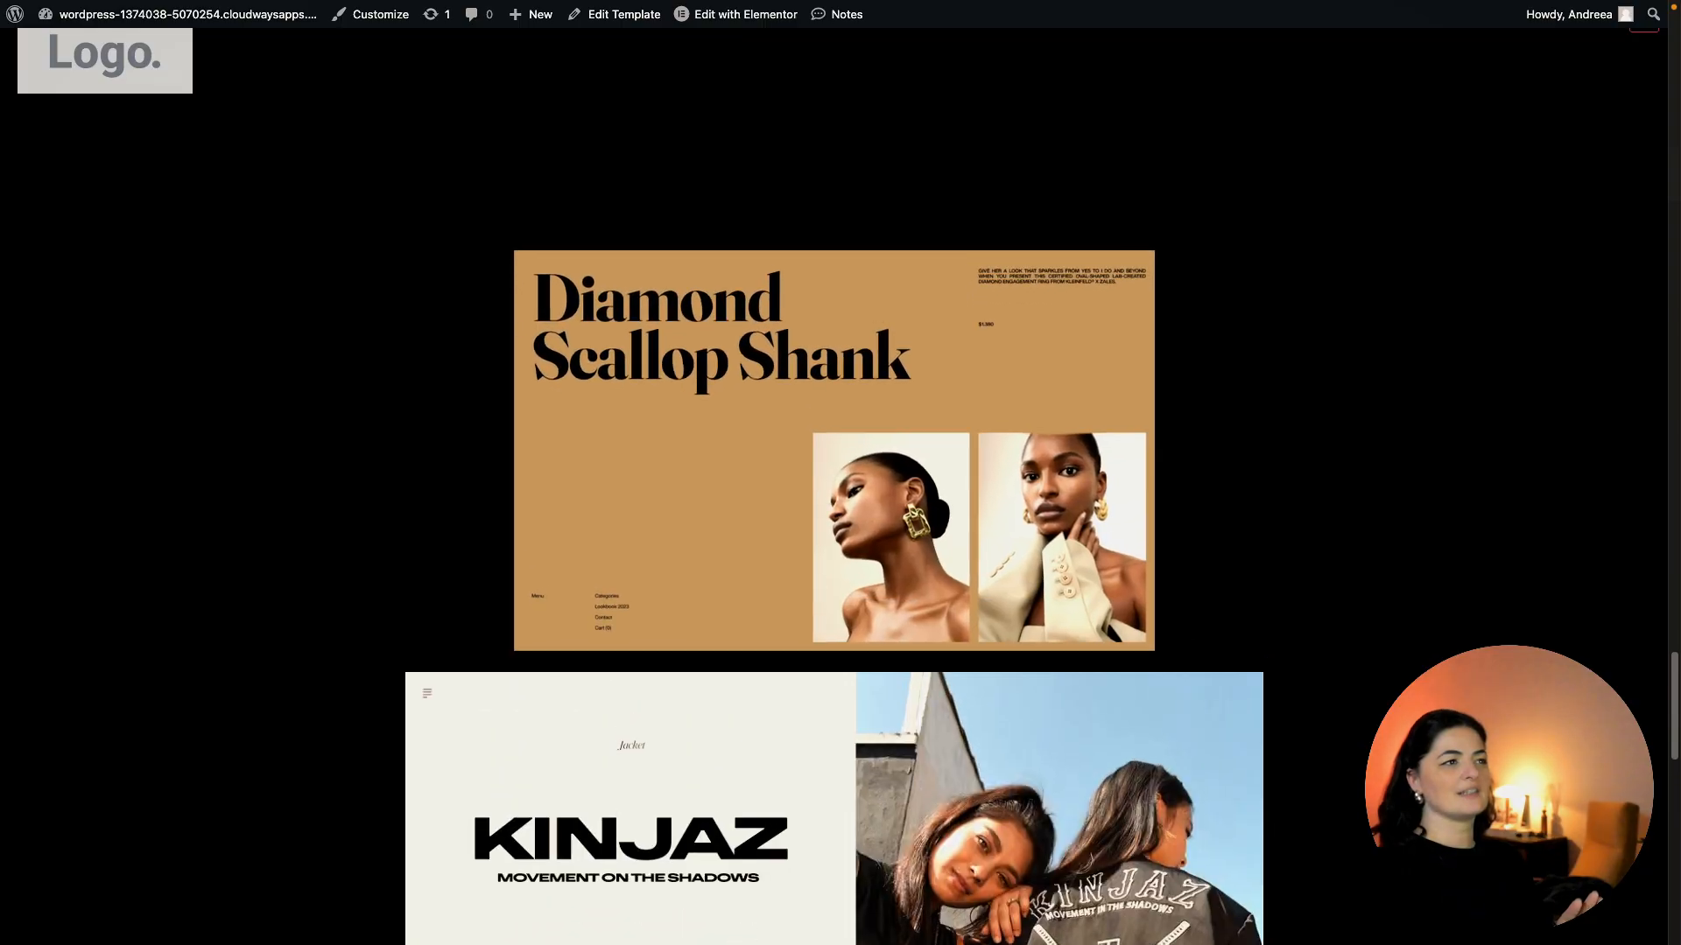
pyautogui.scroll(10, 840, 472)
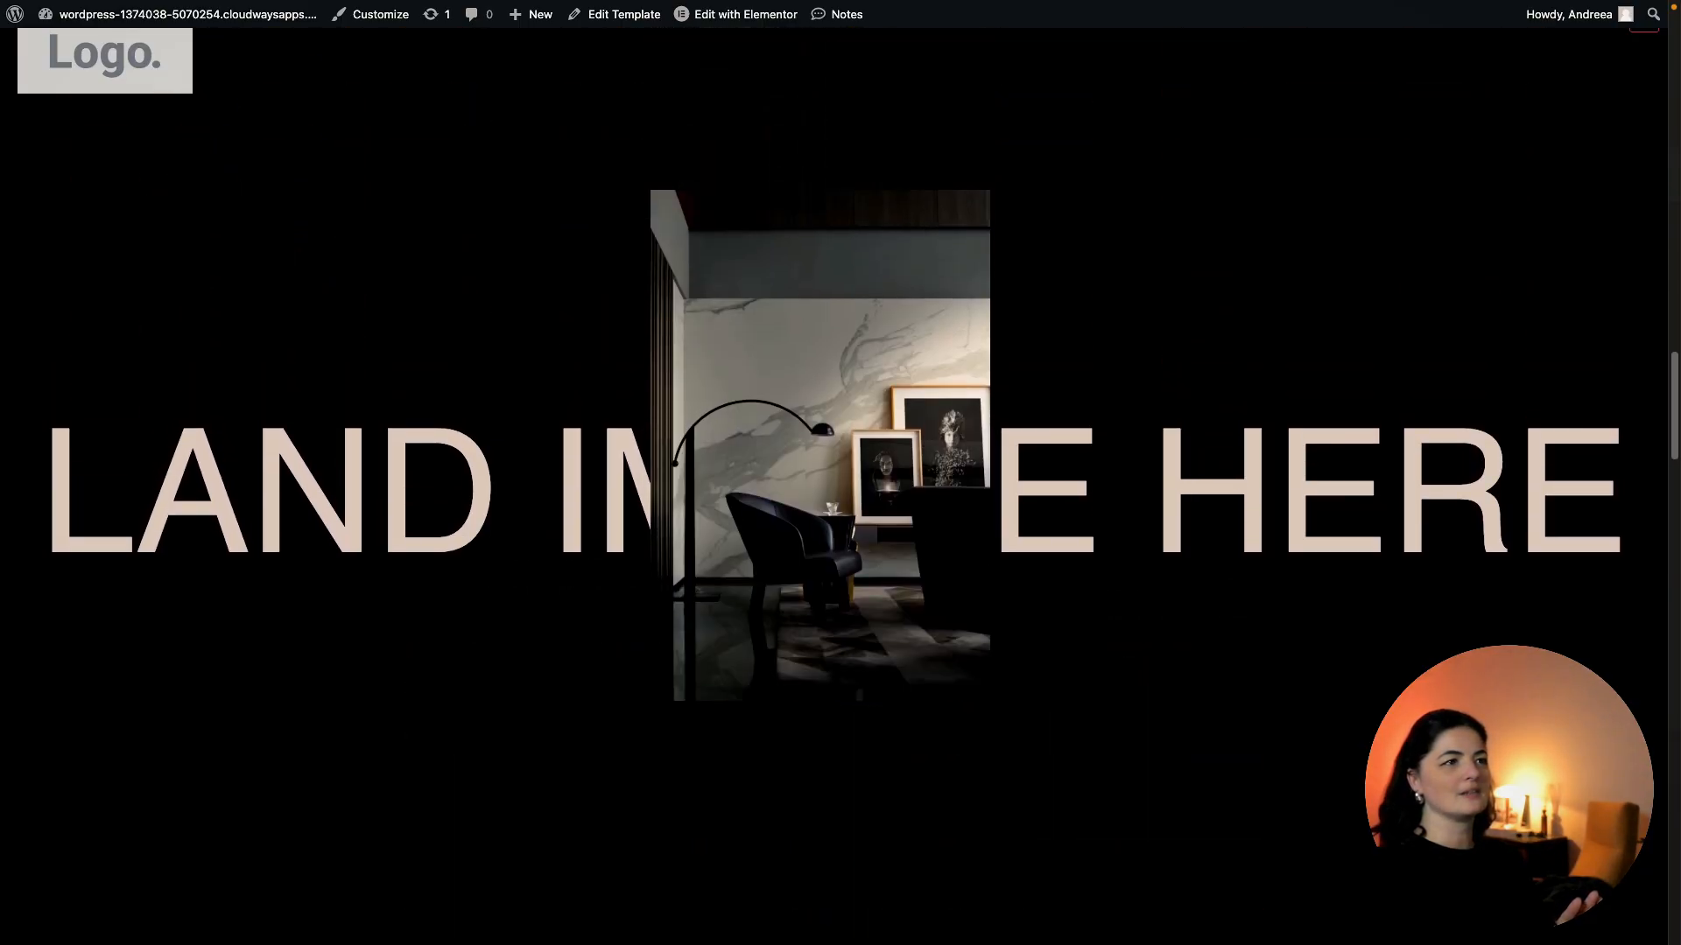
pyautogui.scroll(10, 841, 473)
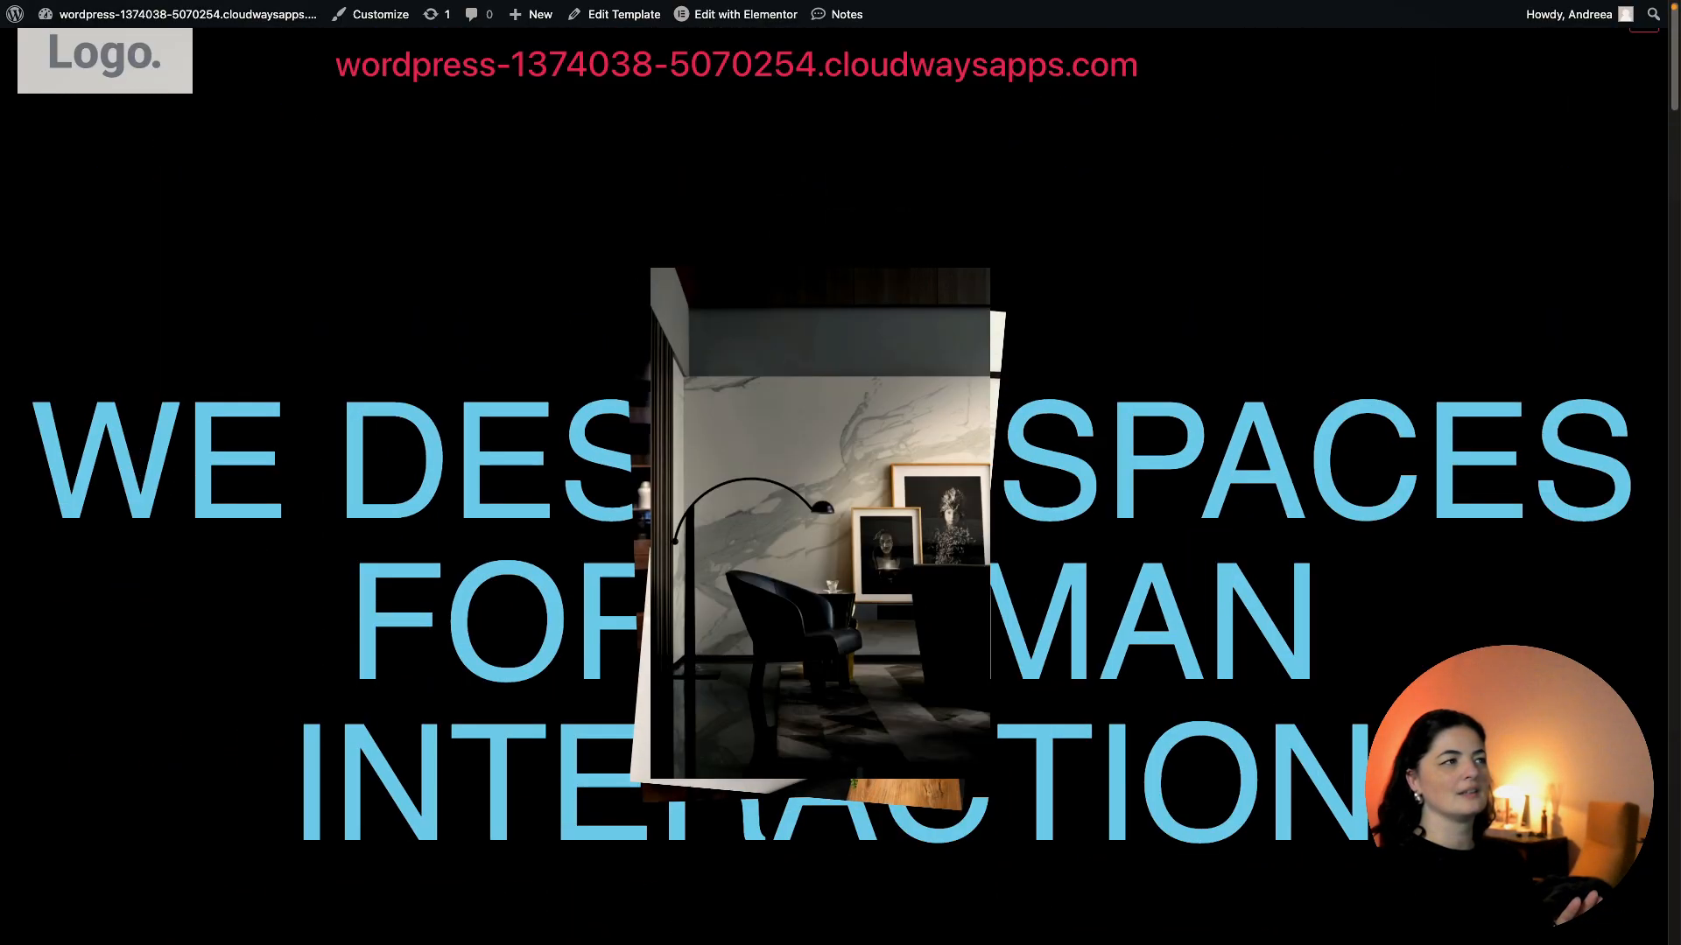
pyautogui.hotkey('ctrl', 'Tab')
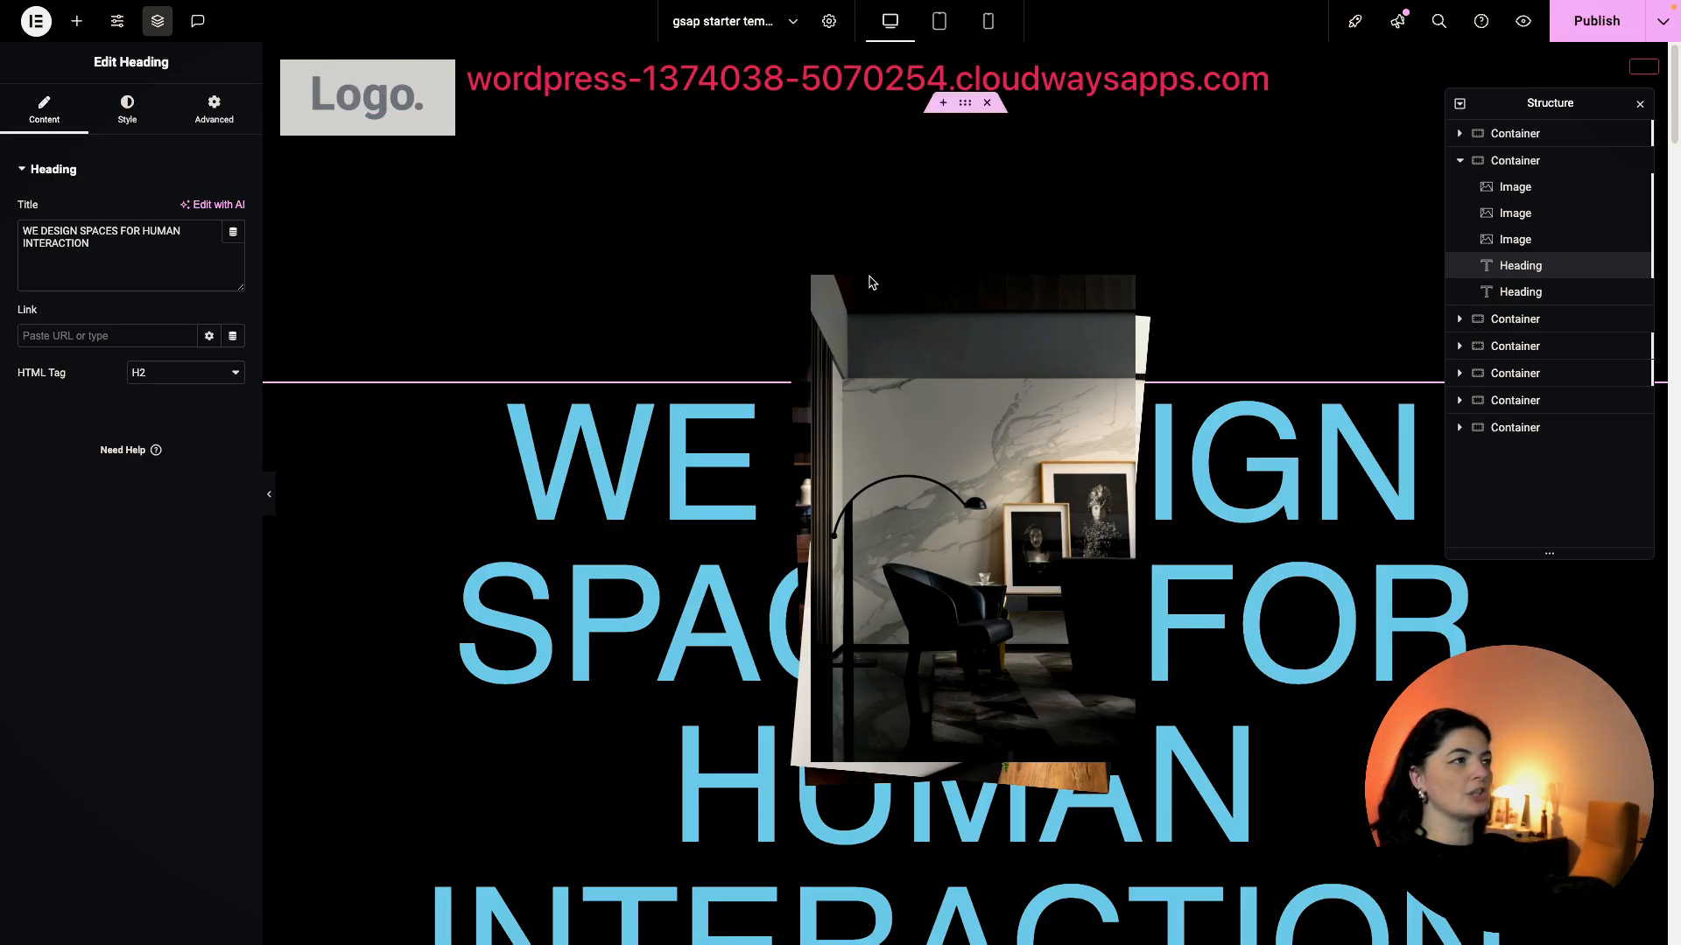
# Change the blue hero headline's text colour to light grey #D9D9D9.
pyautogui.click(1628, 291)
pyautogui.scroll(-8, 1223, 610)
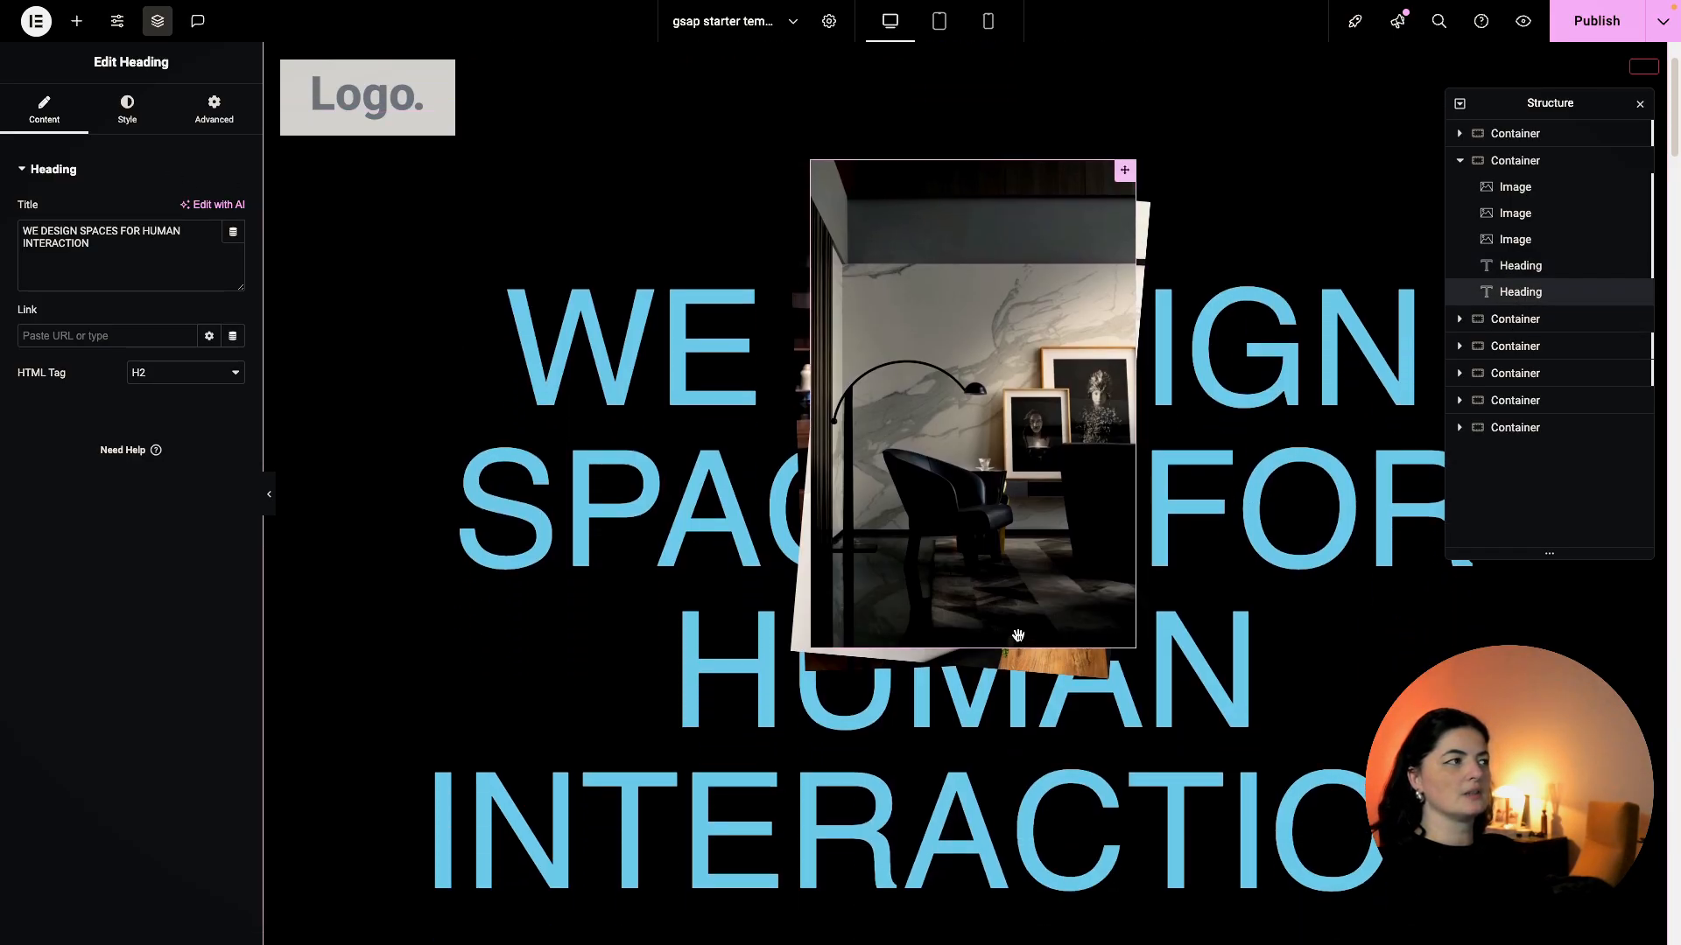
pyautogui.click(214, 110)
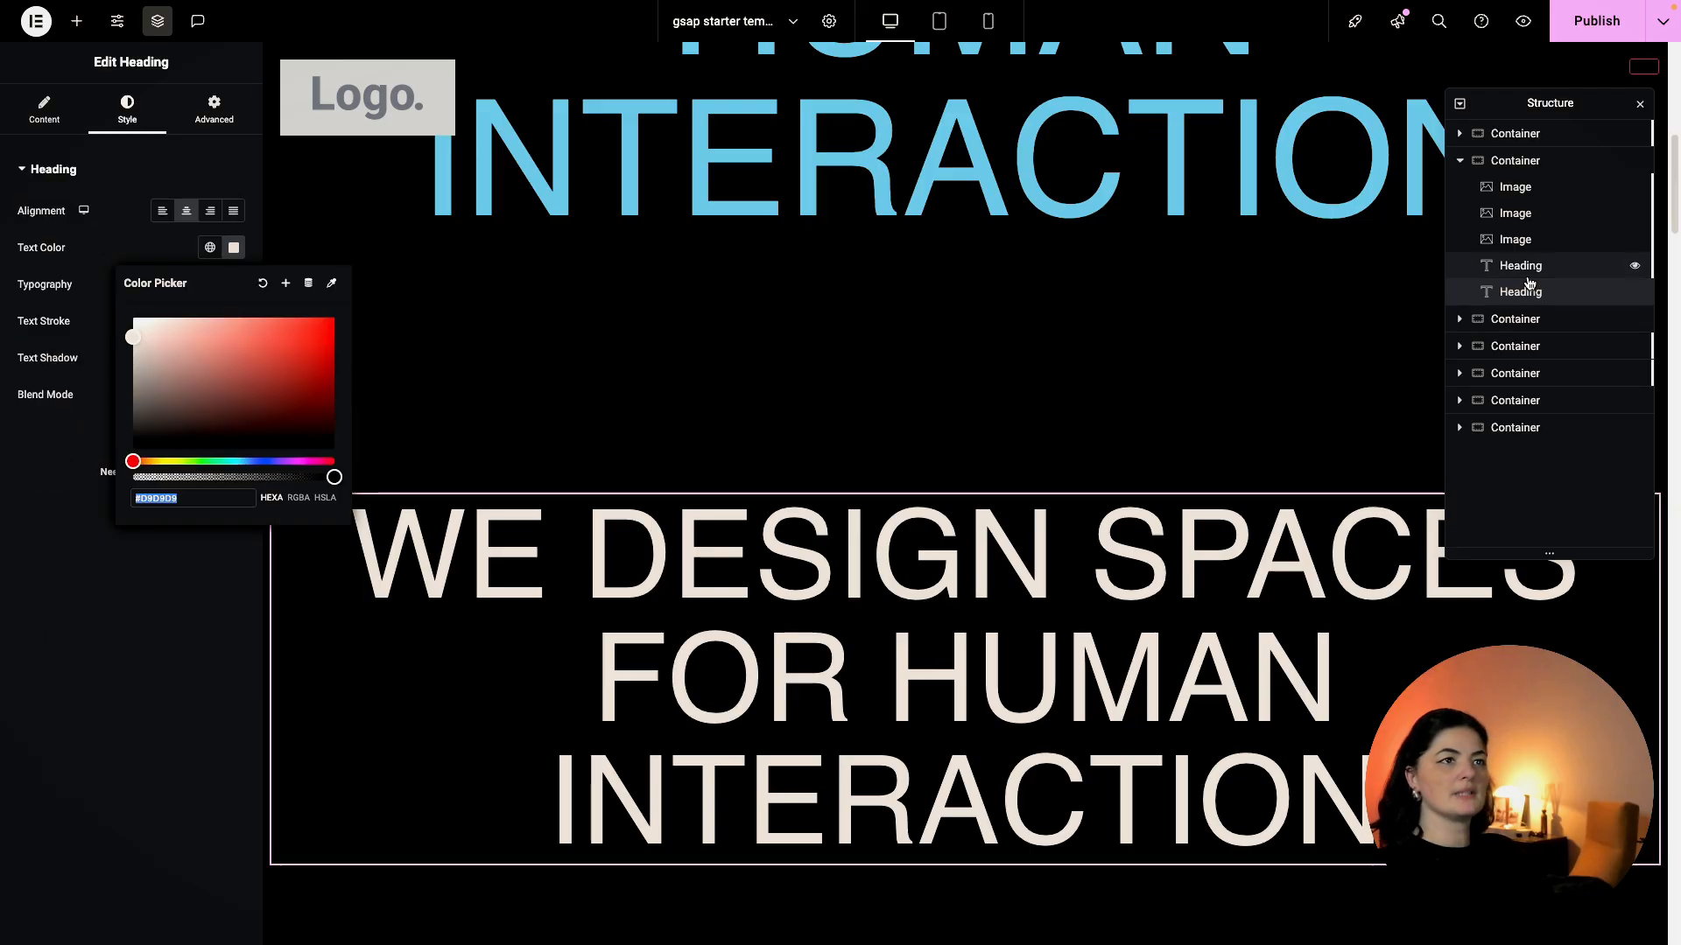
pyautogui.click(1520, 266)
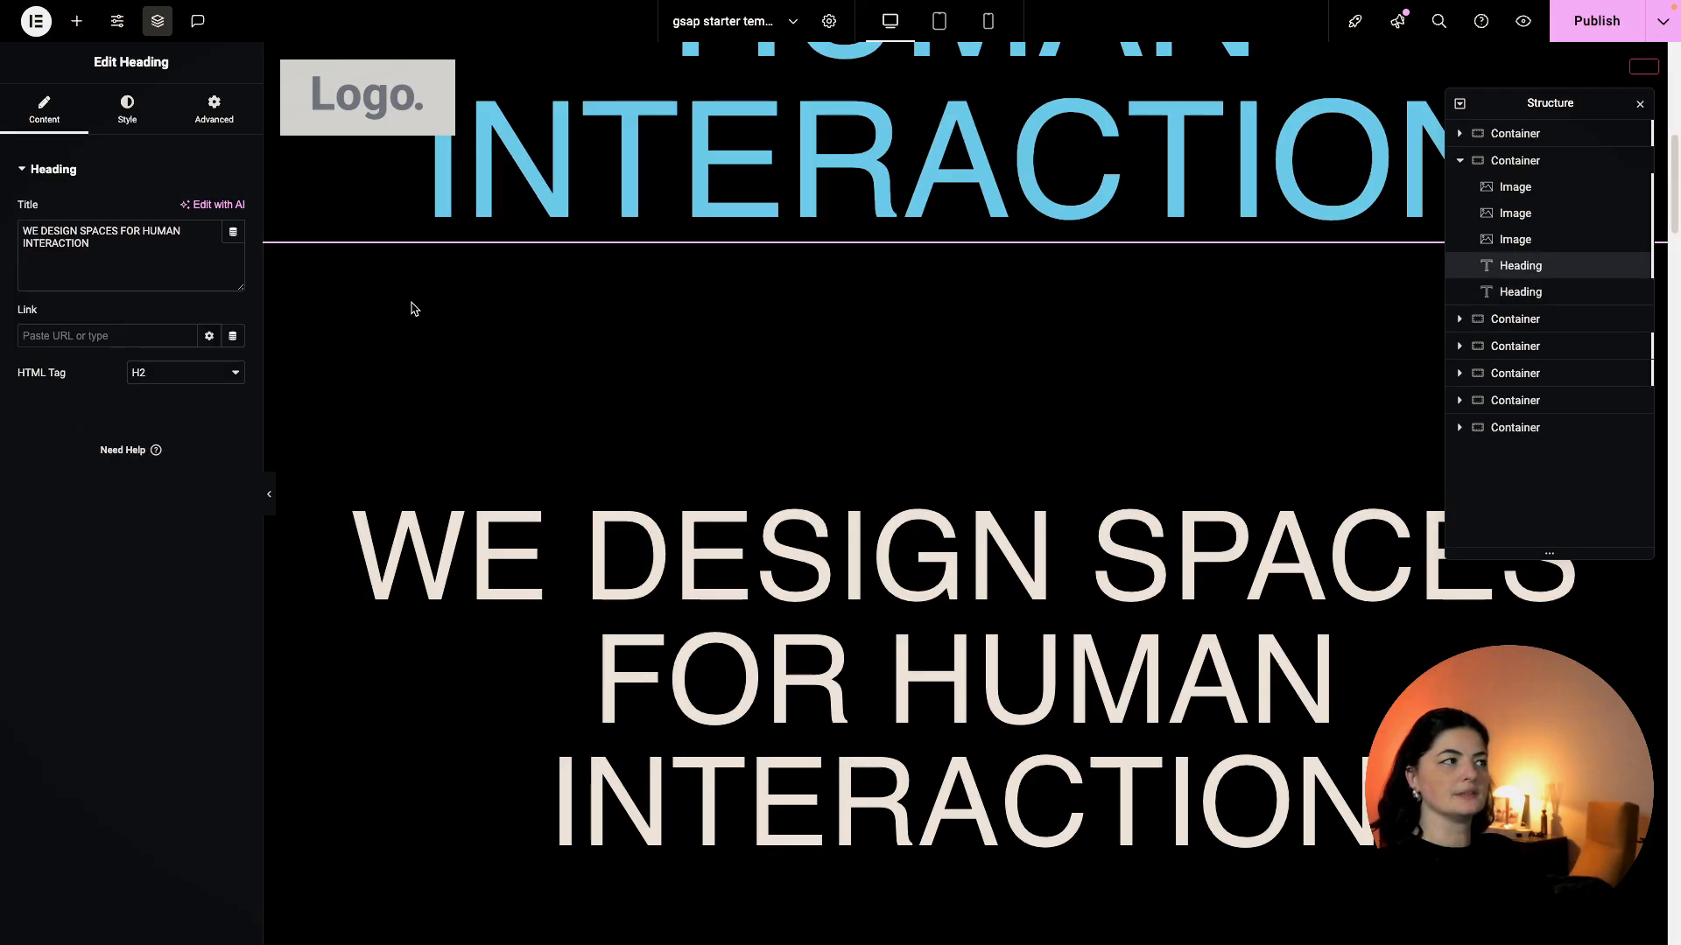
pyautogui.click(127, 110)
pyautogui.hotkey('ctrl', 'z')
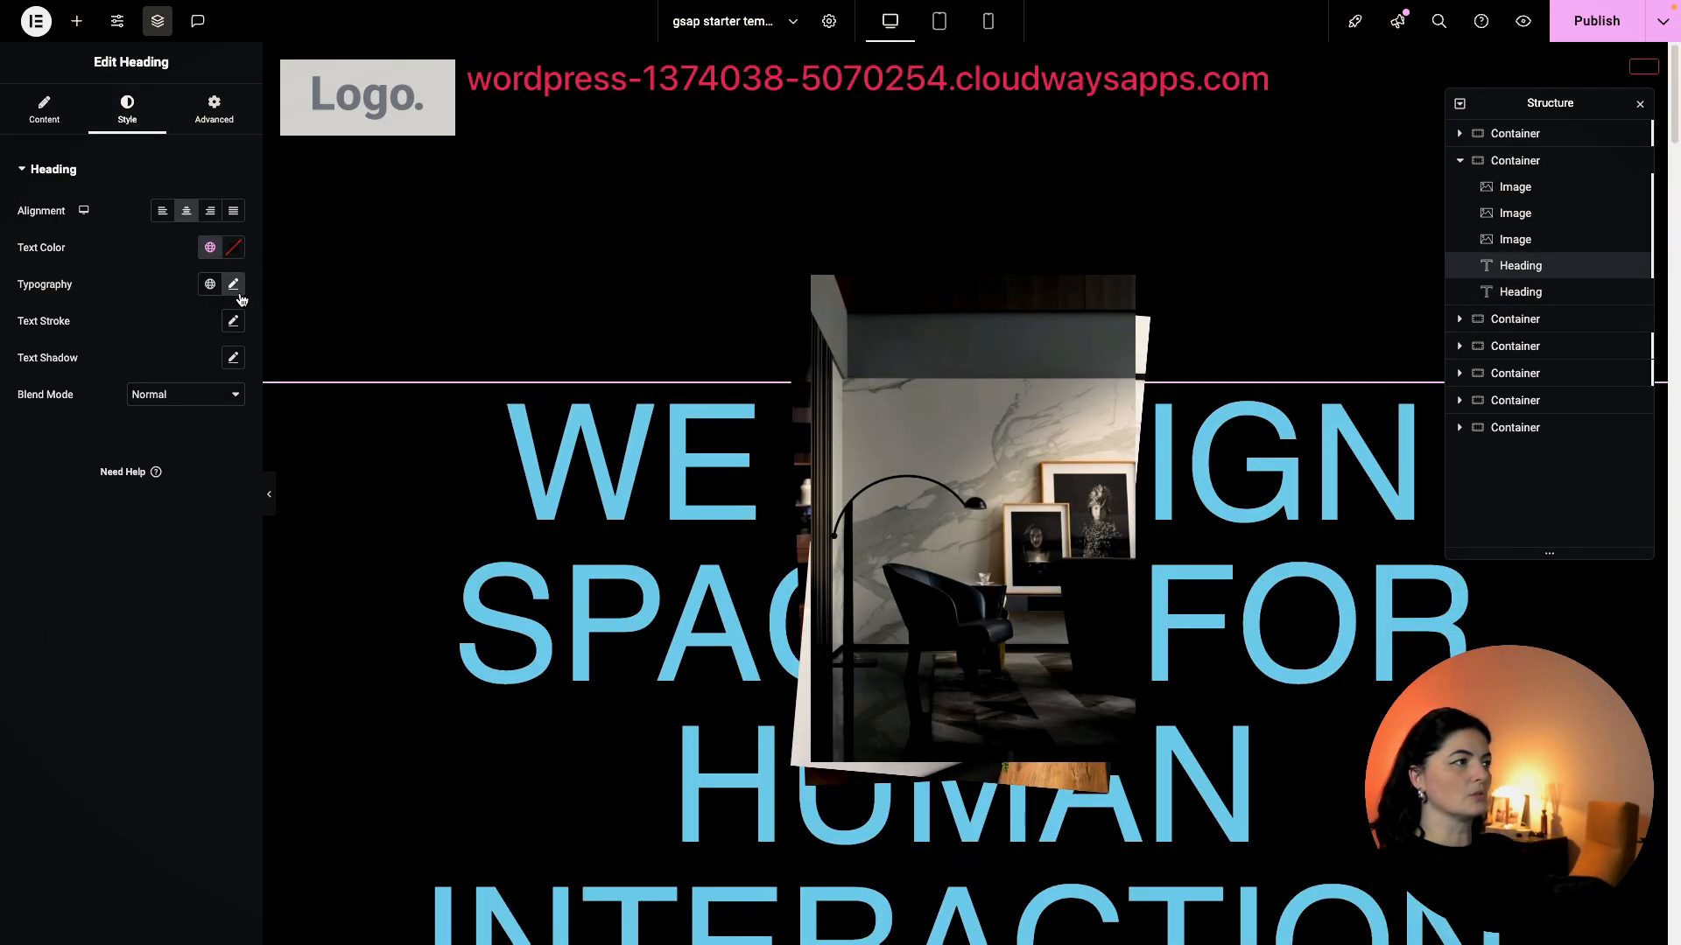
pyautogui.click(234, 249)
pyautogui.write('#D9D9D9')
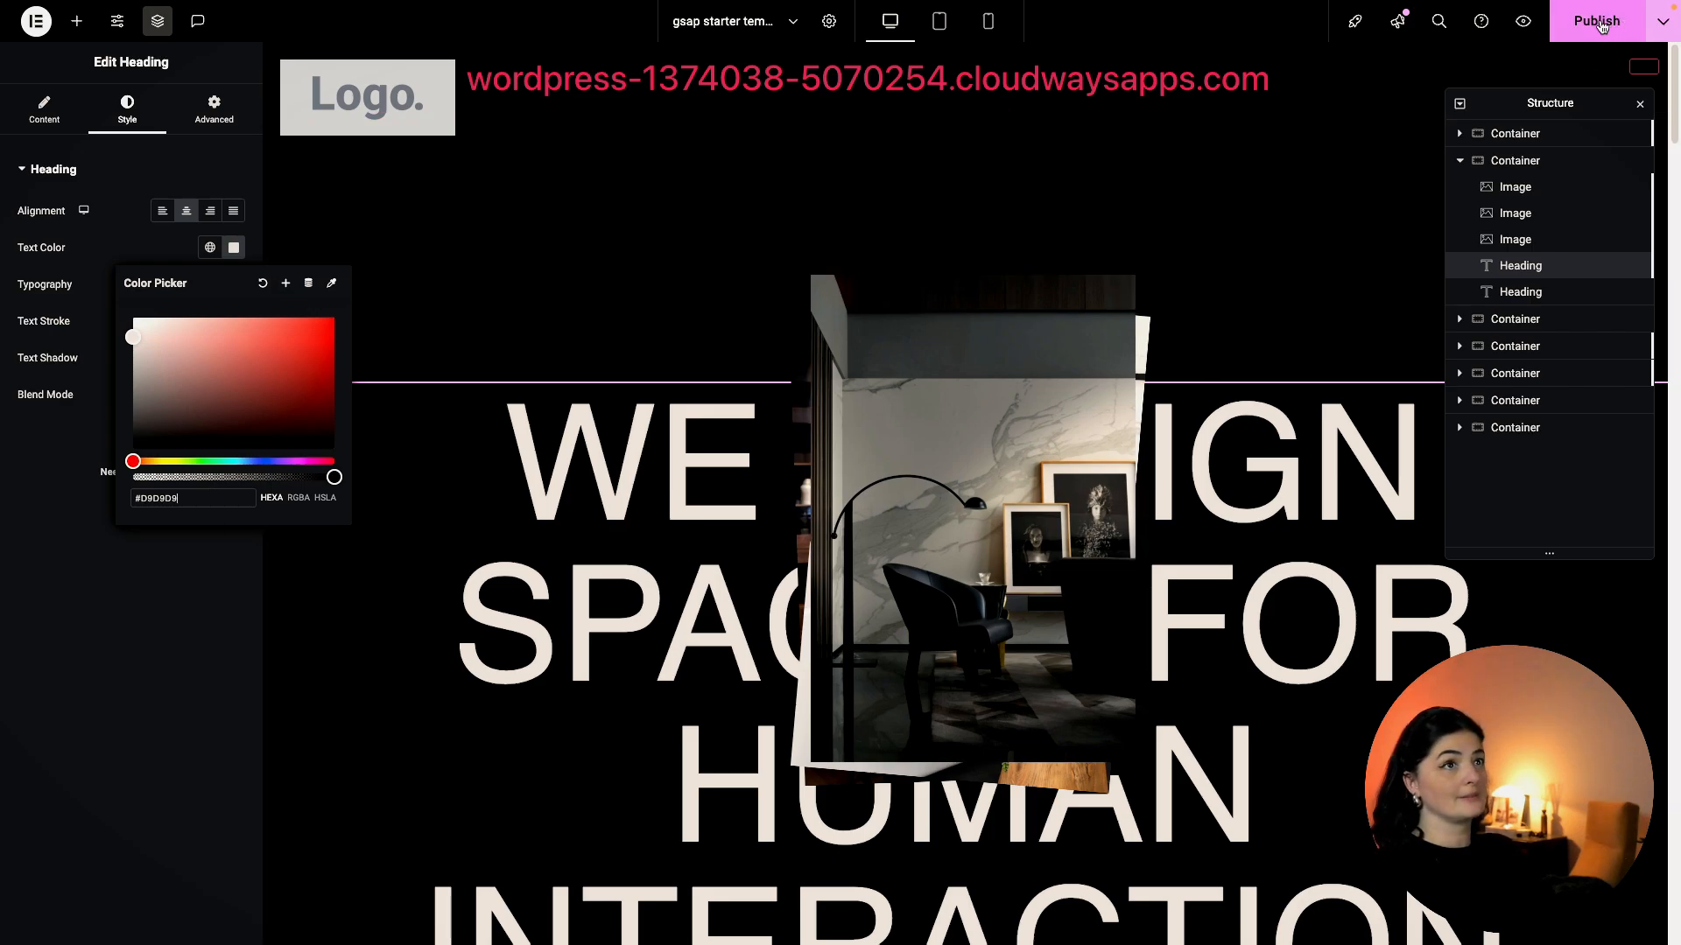
pyautogui.click(221, 555)
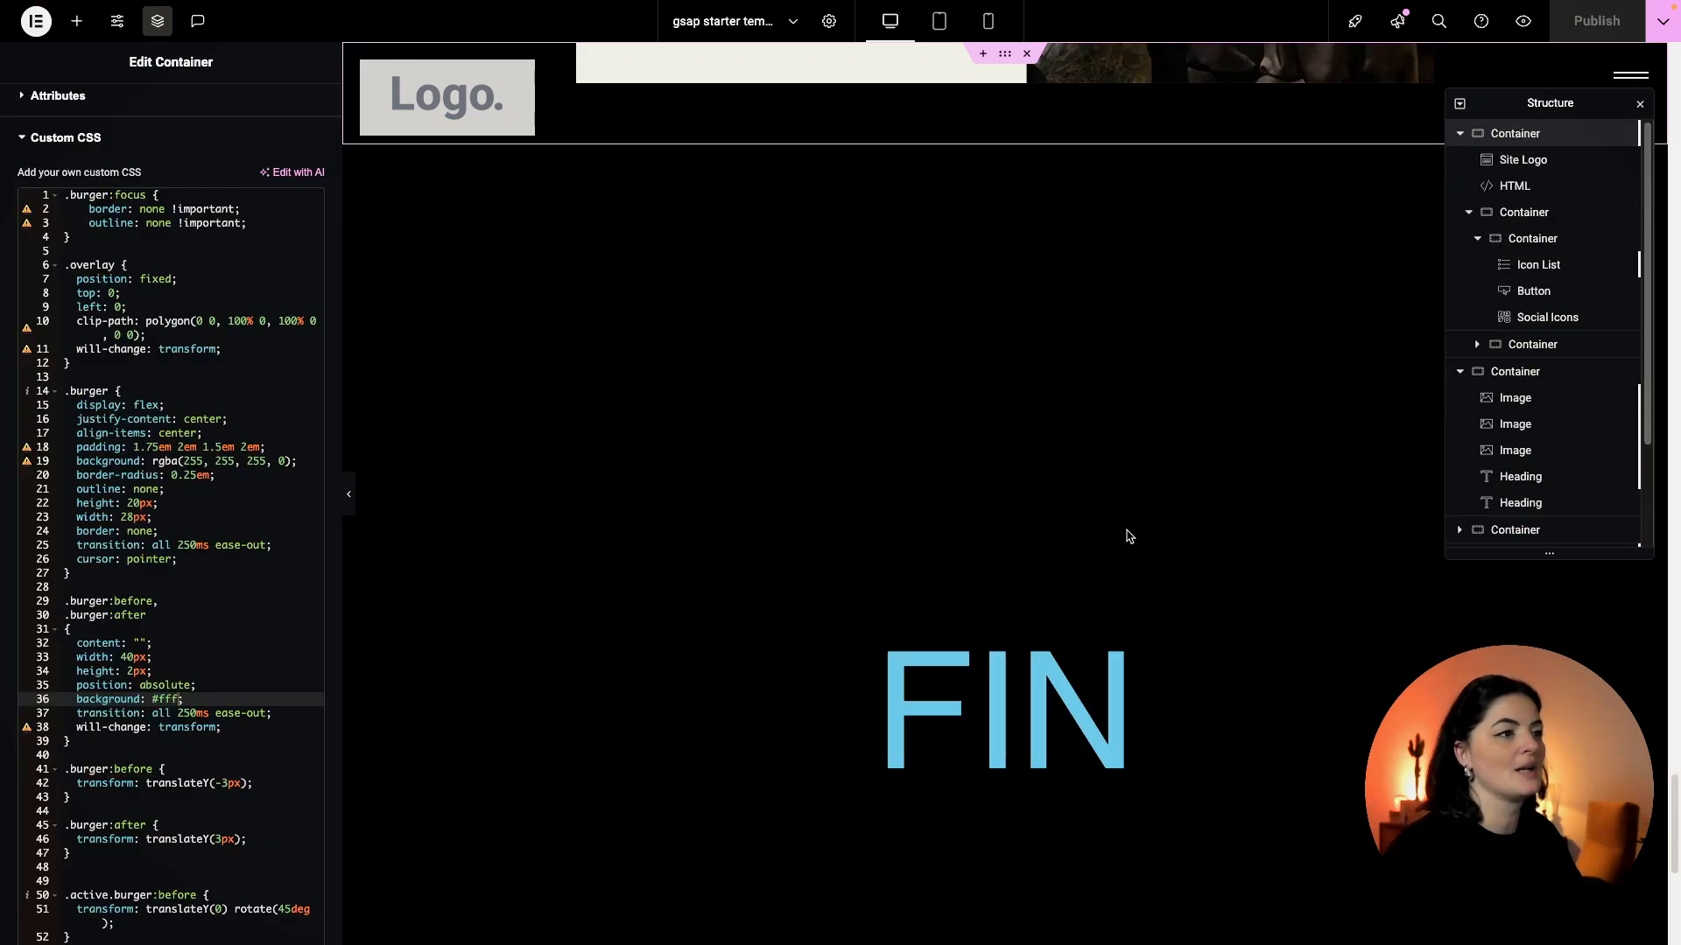
# Replace the FIN heading's blue text colour with the pasted cream value and save.
pyautogui.click(1073, 700)
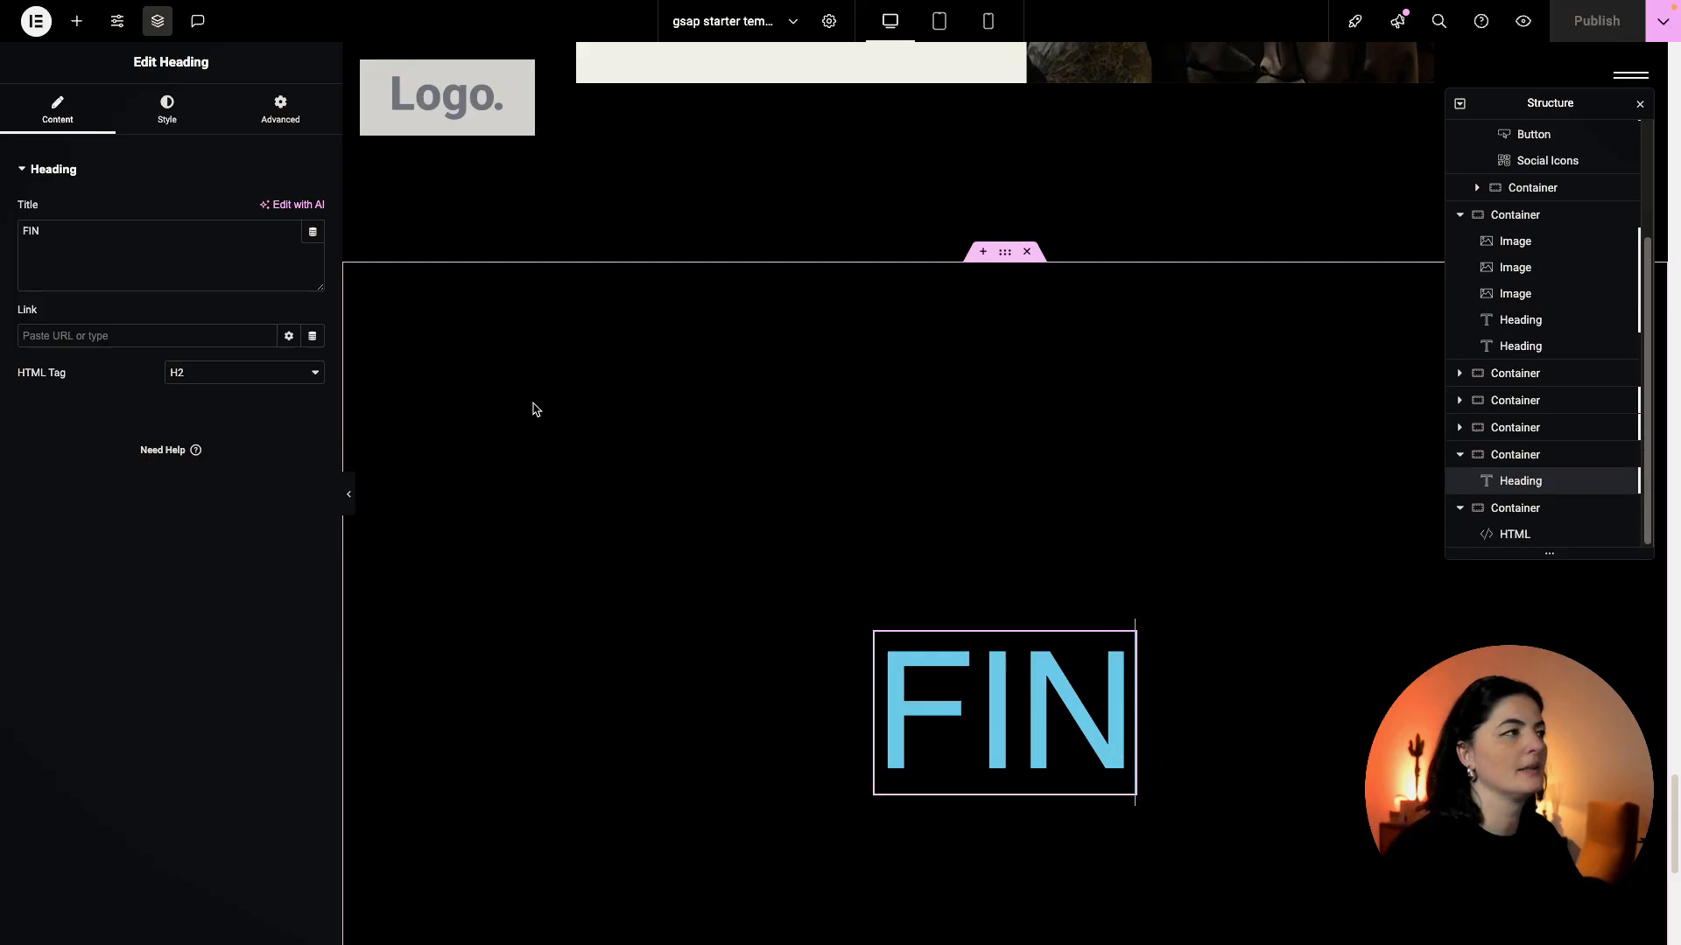
pyautogui.click(281, 112)
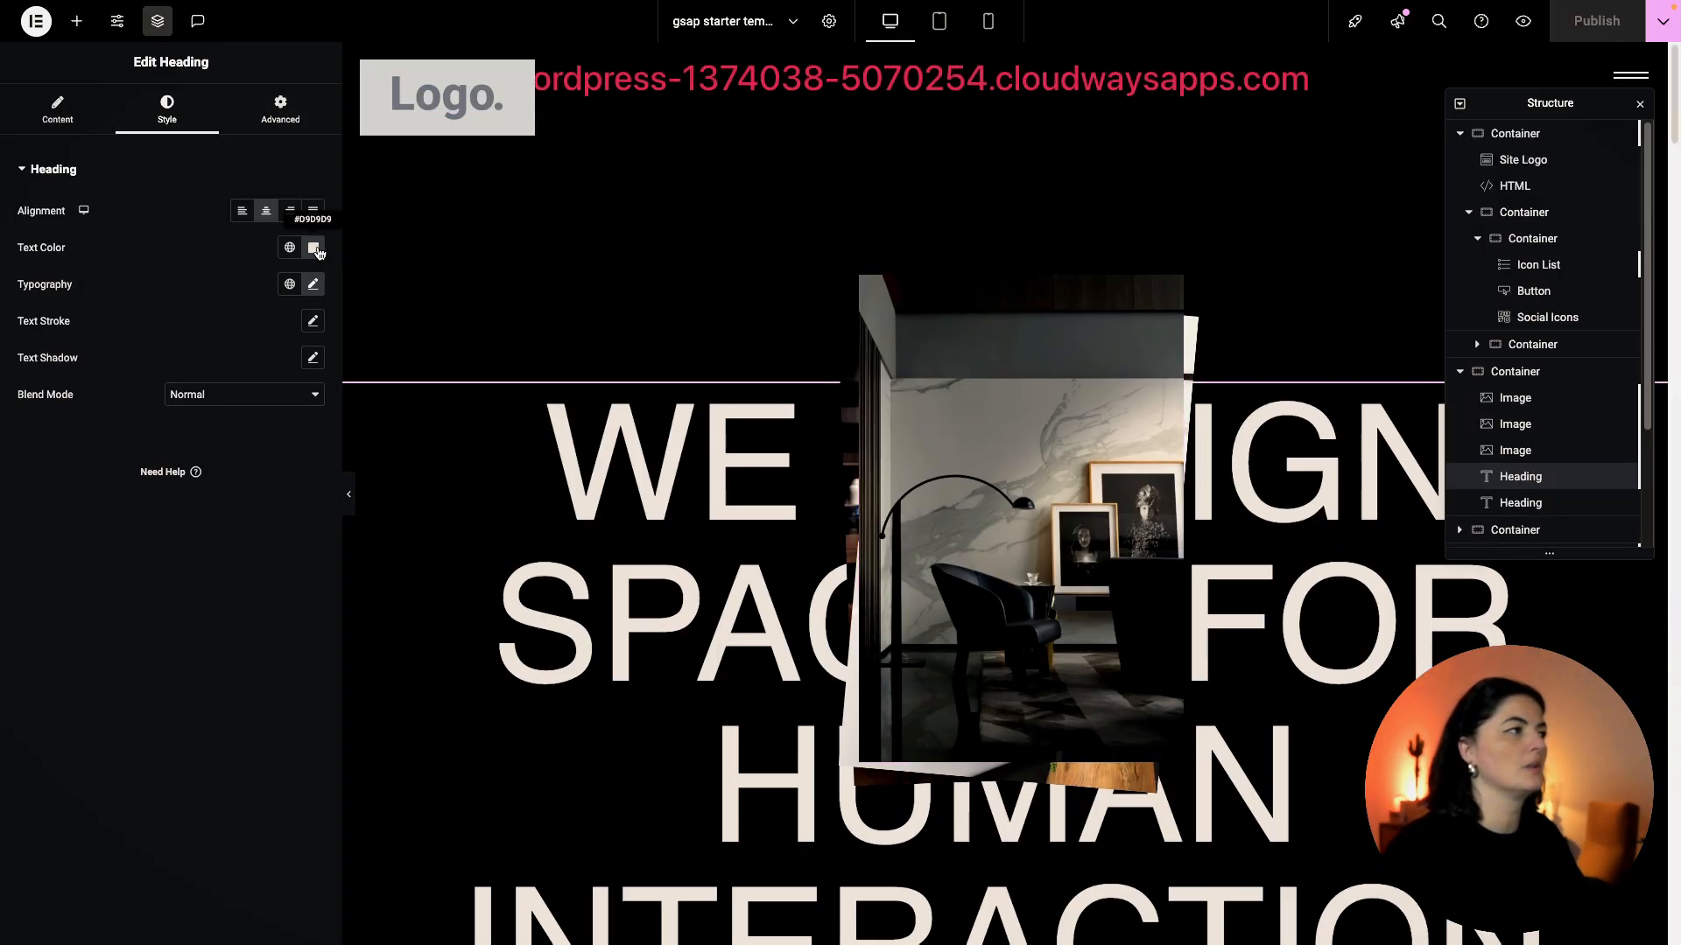
pyautogui.click(314, 247)
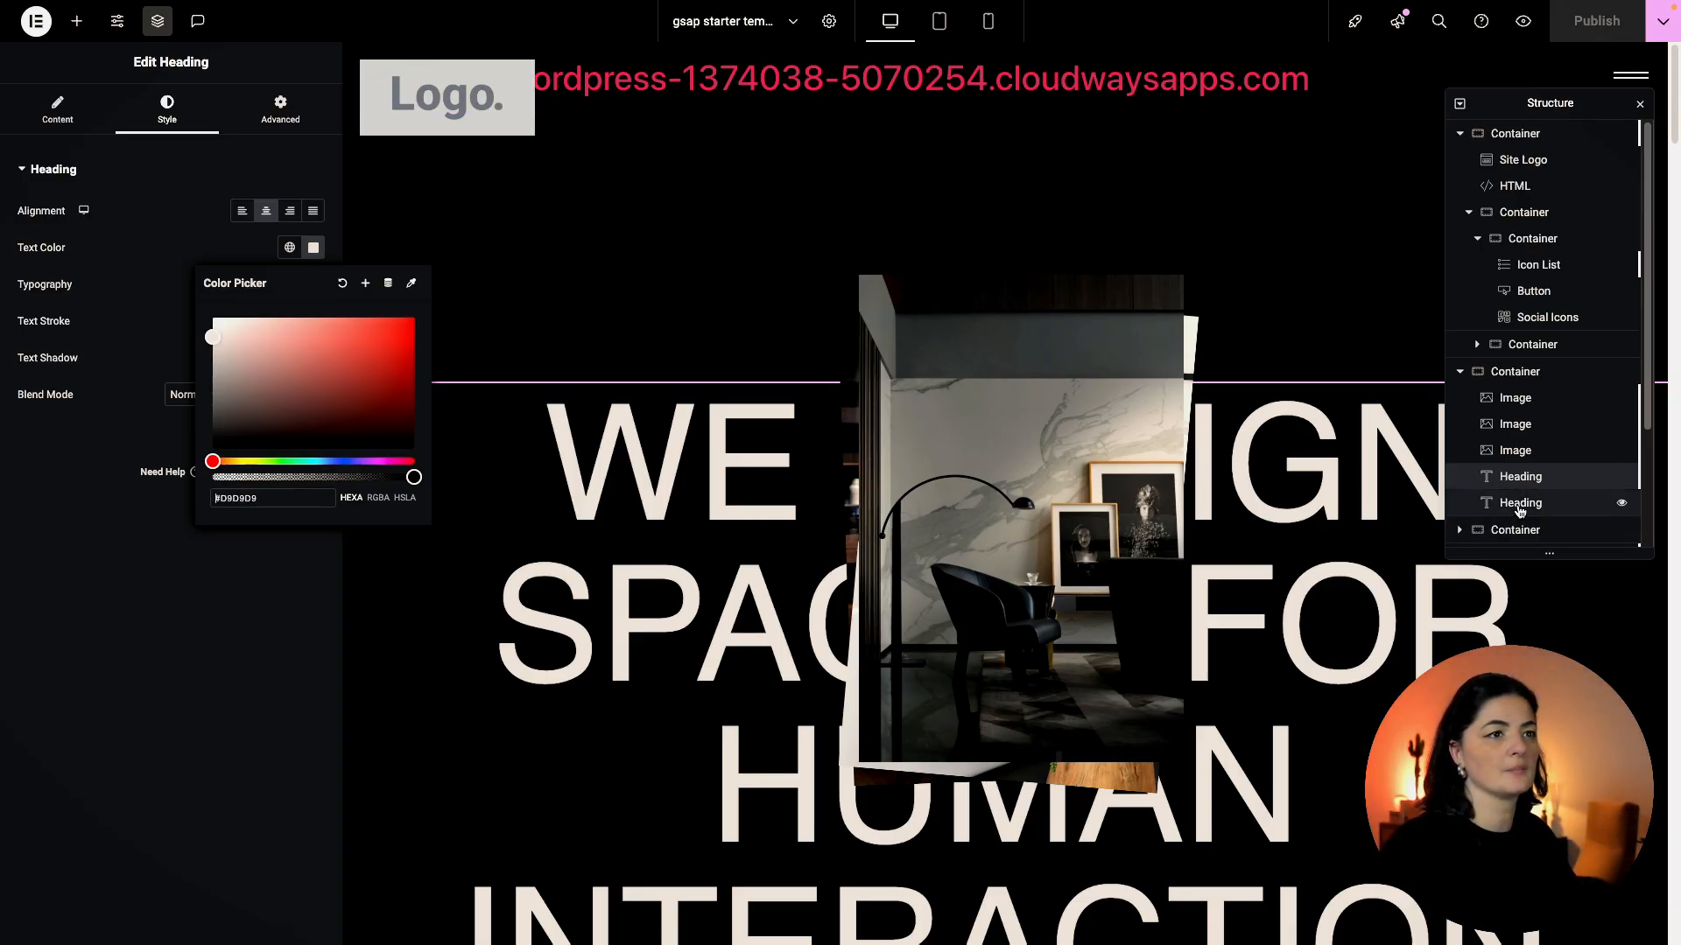
pyautogui.click(1459, 529)
pyautogui.scroll(-2, 1541, 437)
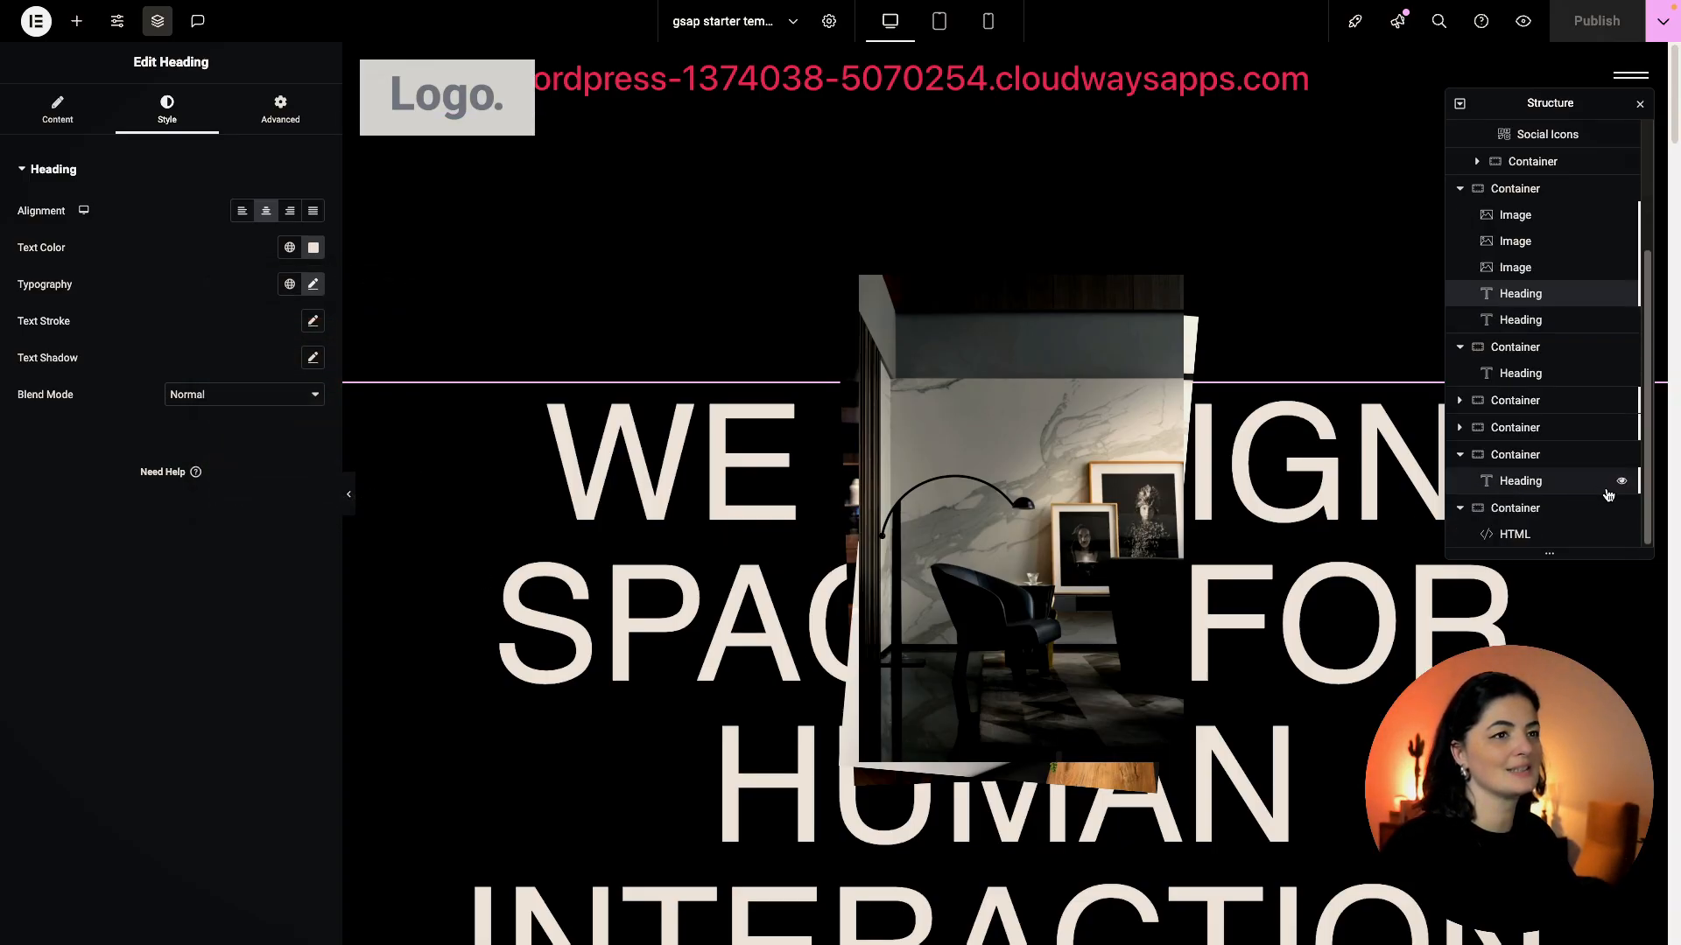
pyautogui.click(1521, 481)
pyautogui.click(167, 112)
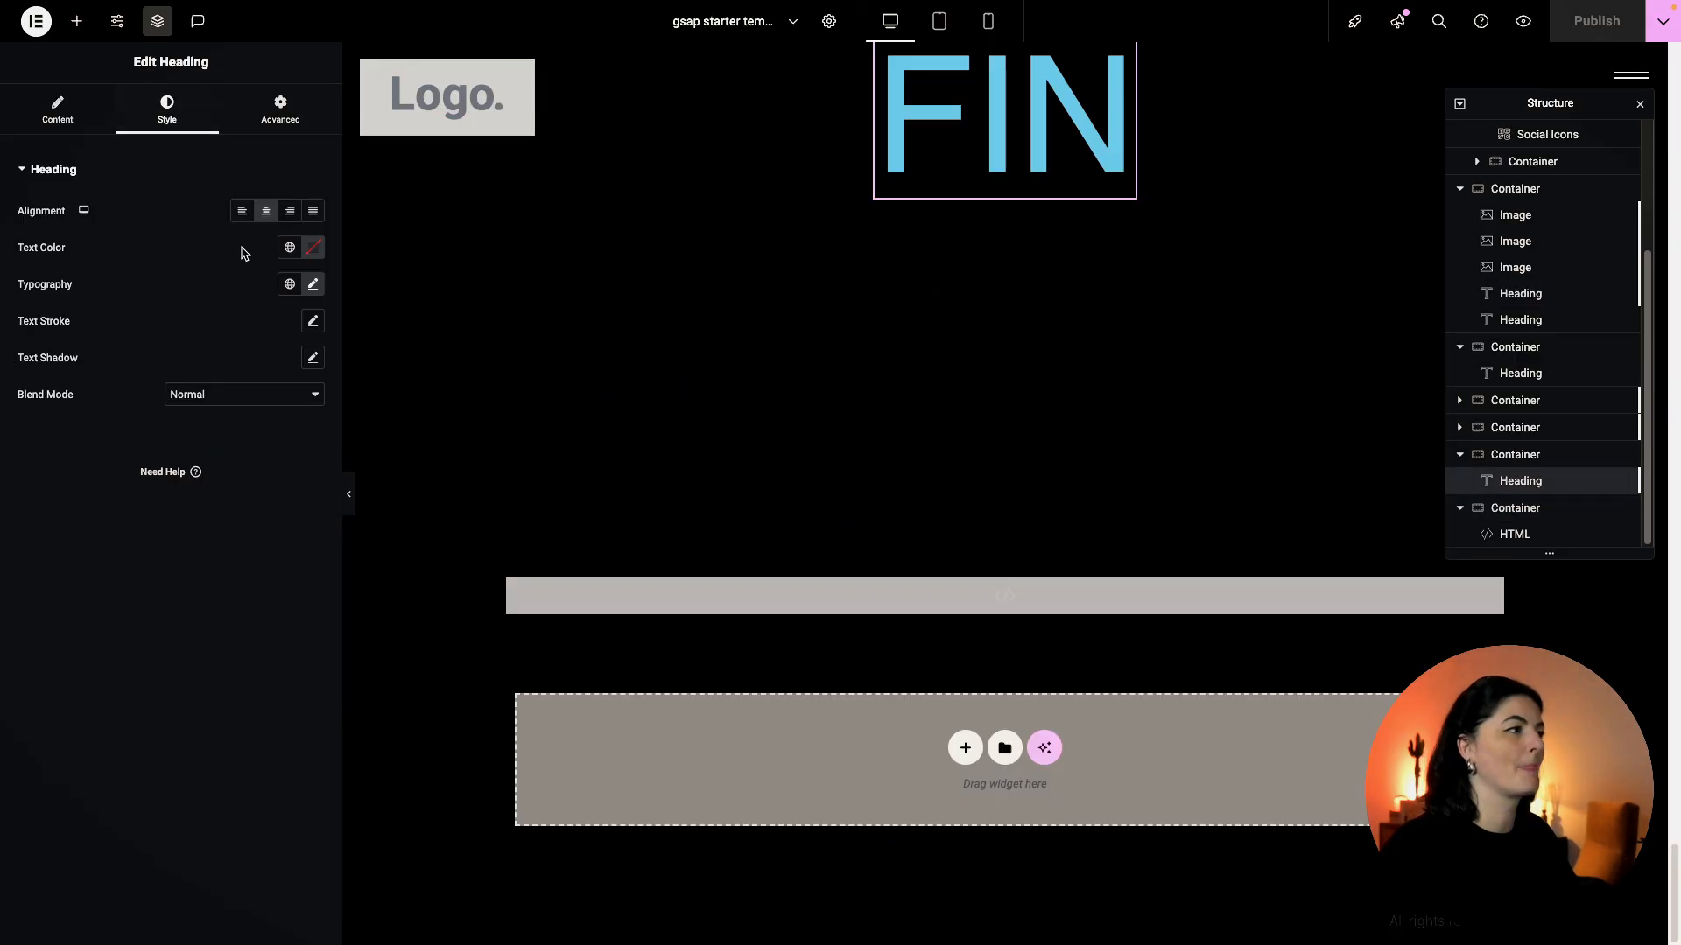
pyautogui.click(313, 248)
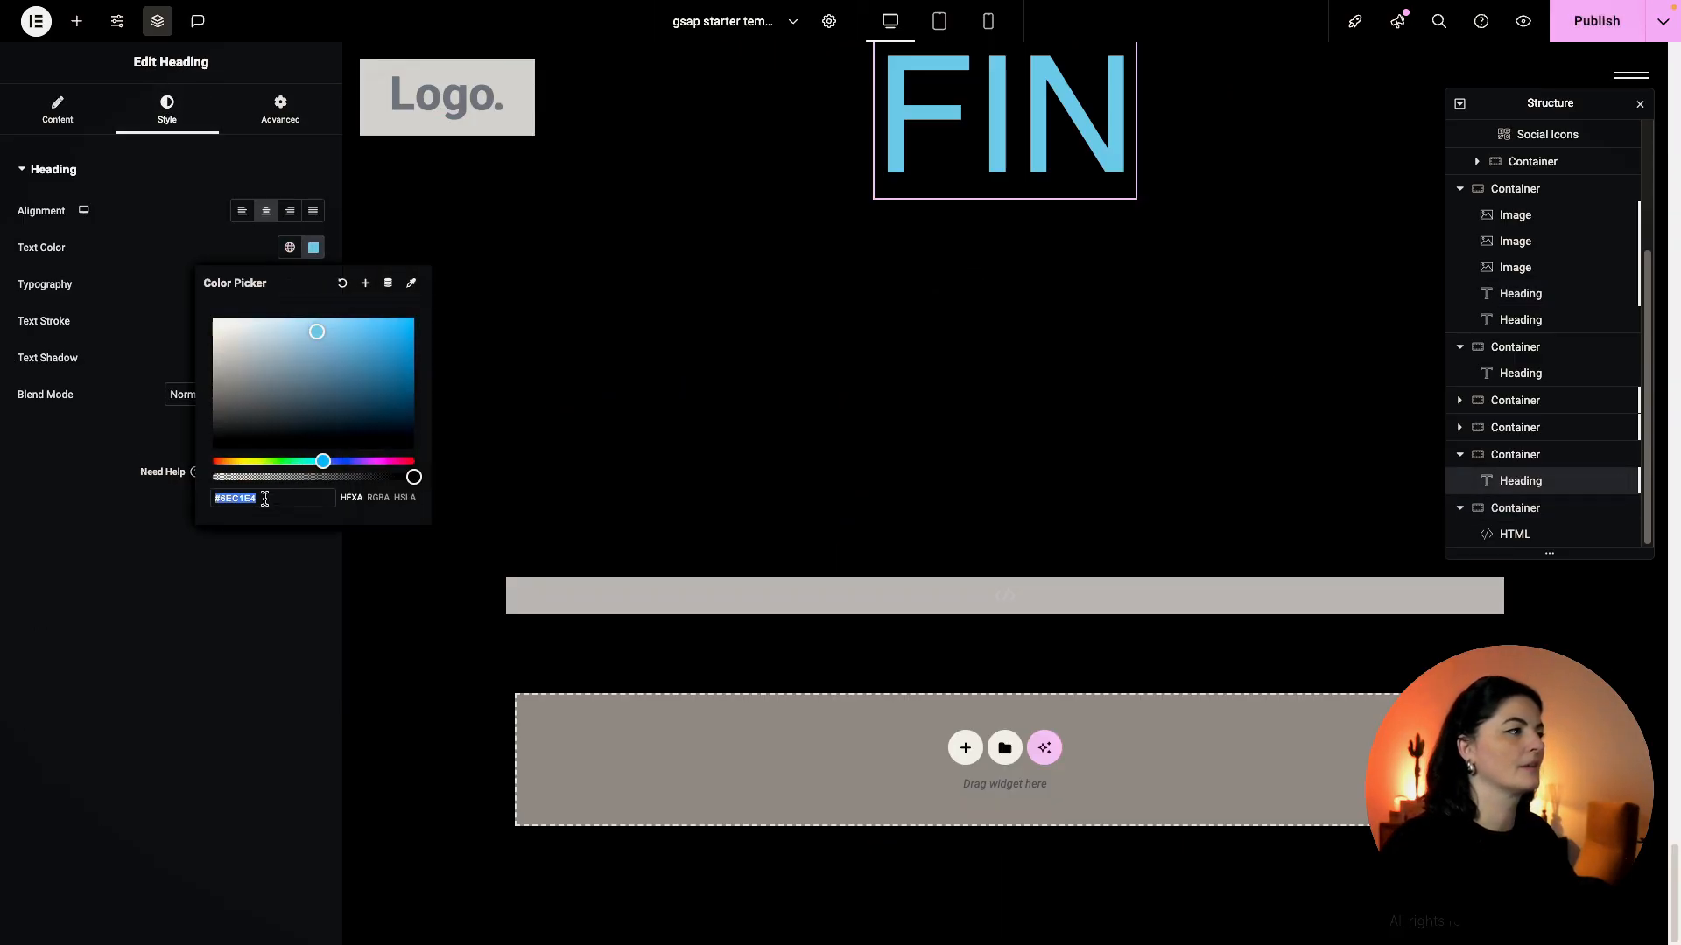
pyautogui.hotkey('ctrl', 'v')
pyautogui.hotkey('ctrl', 's')
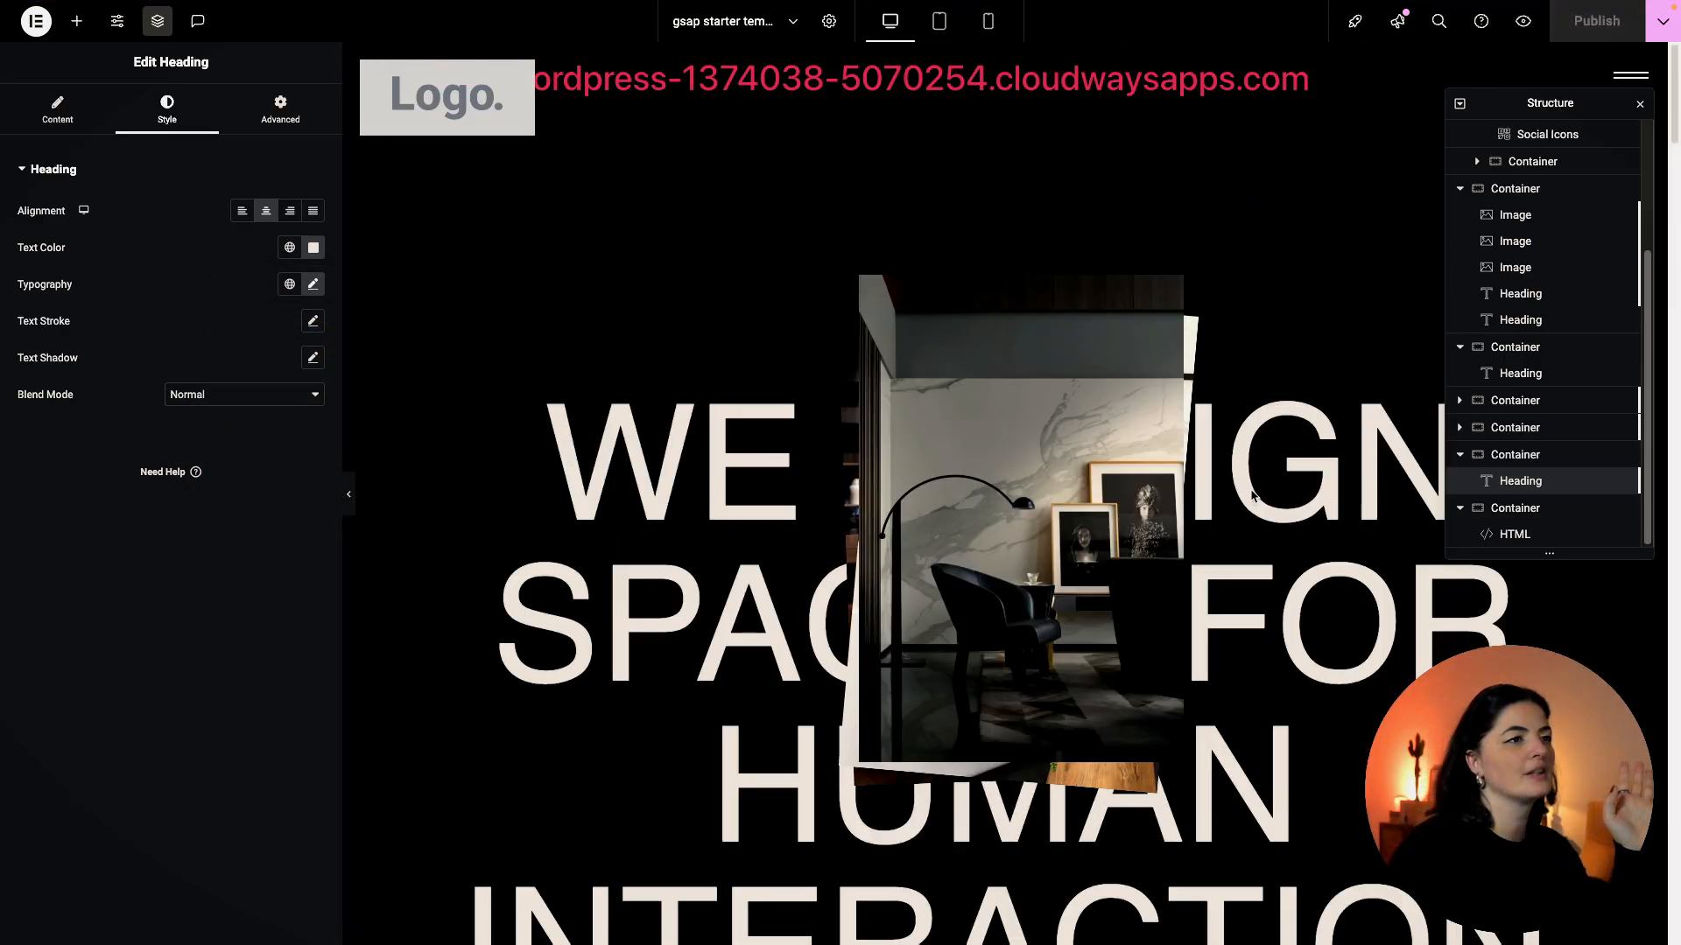
# Swap the header's Logo placeholder for an uploaded Greenbank wordmark image and save.
pyautogui.click(446, 96)
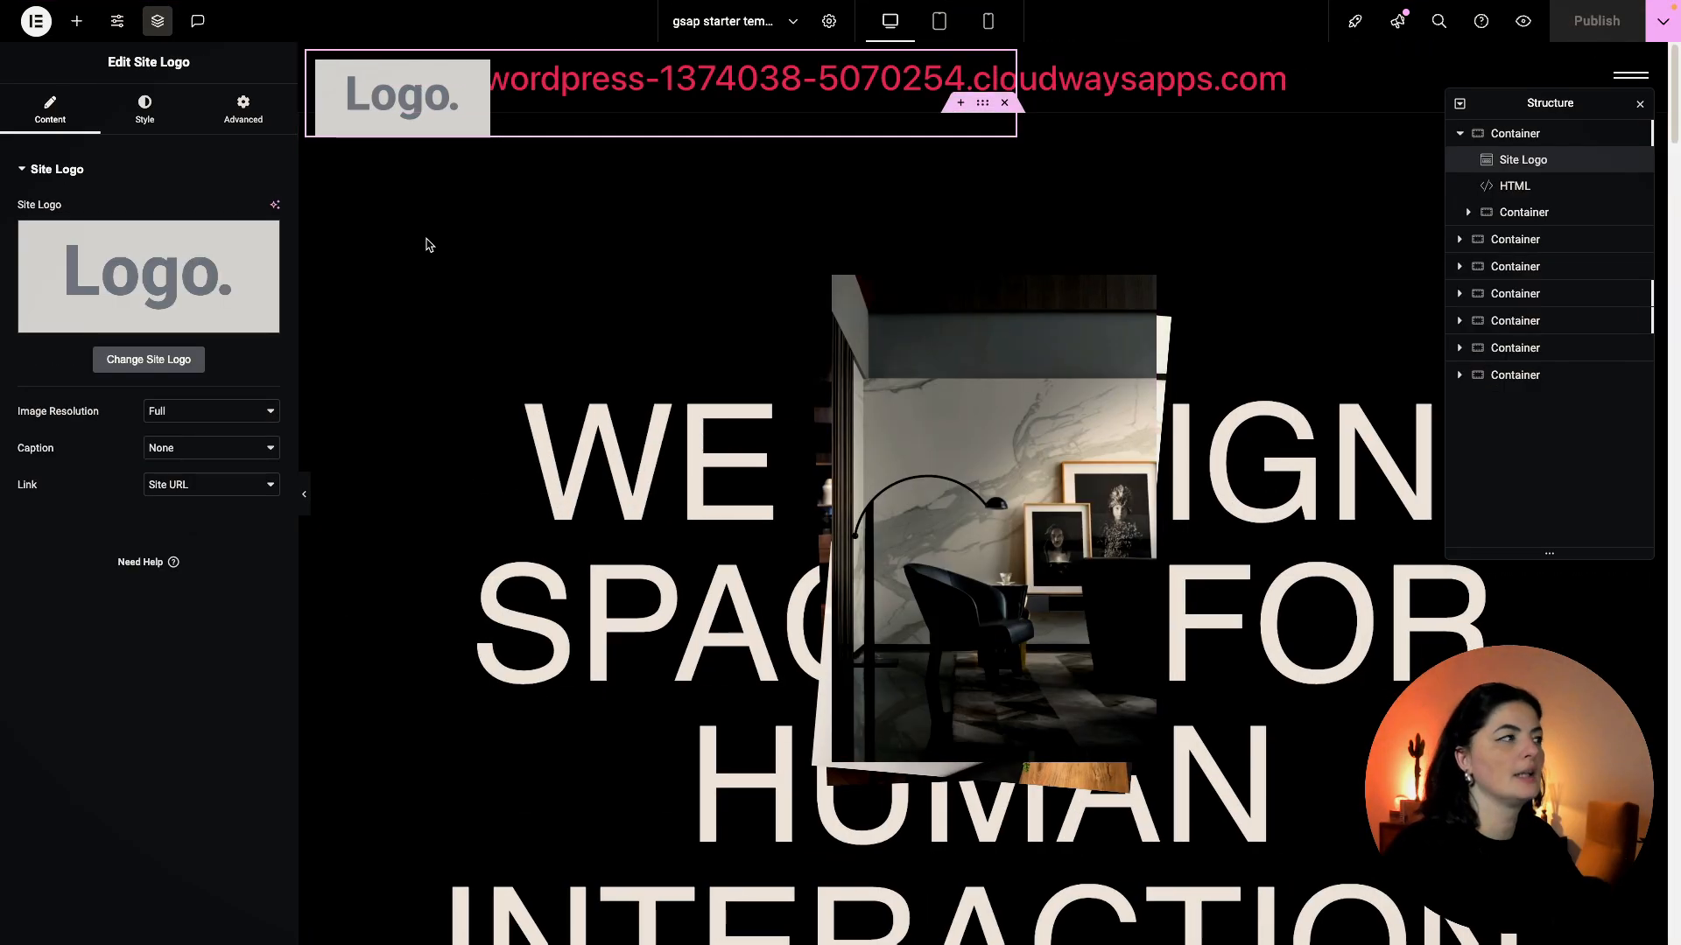
pyautogui.click(157, 360)
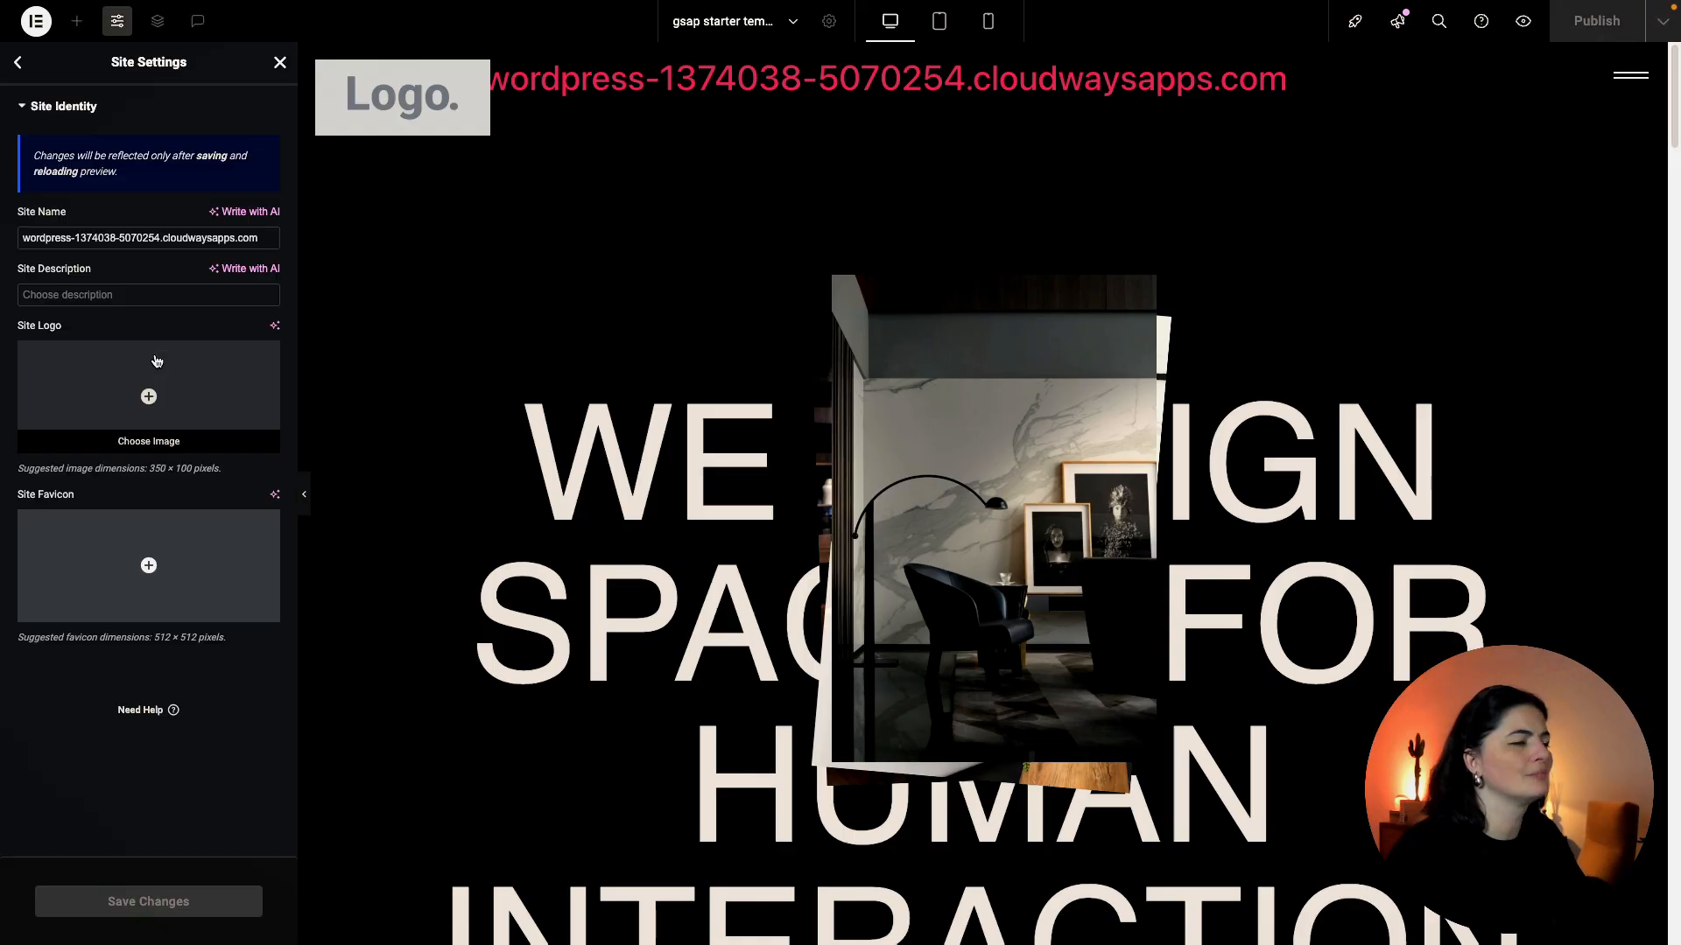
pyautogui.click(173, 390)
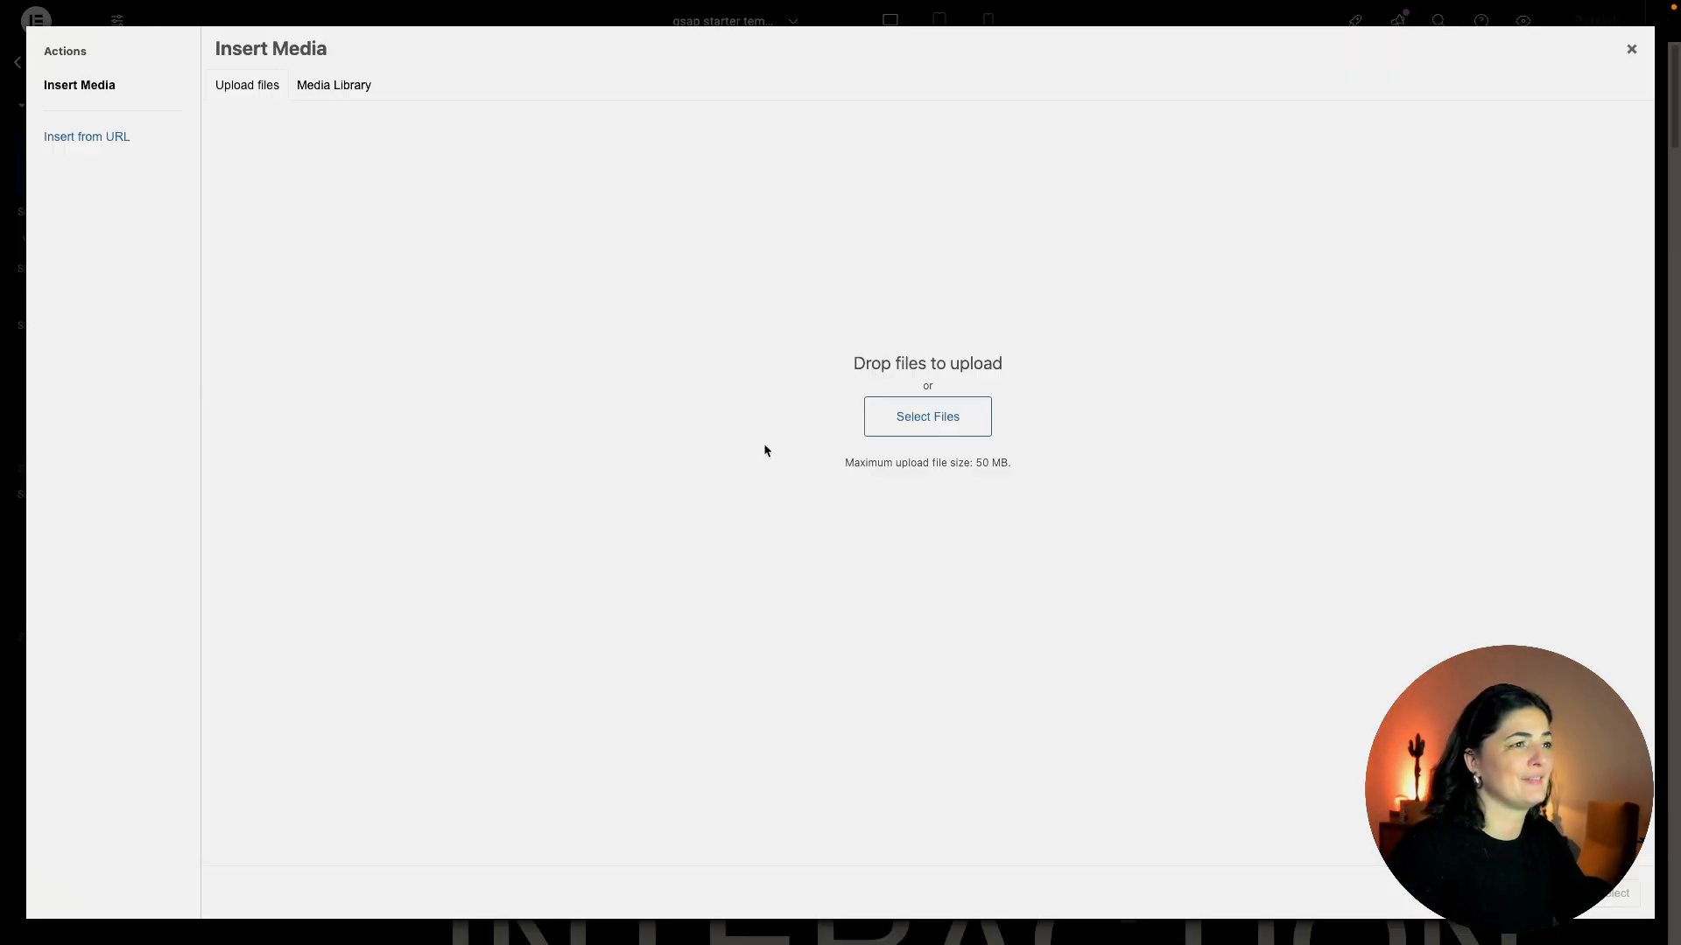
pyautogui.click(888, 427)
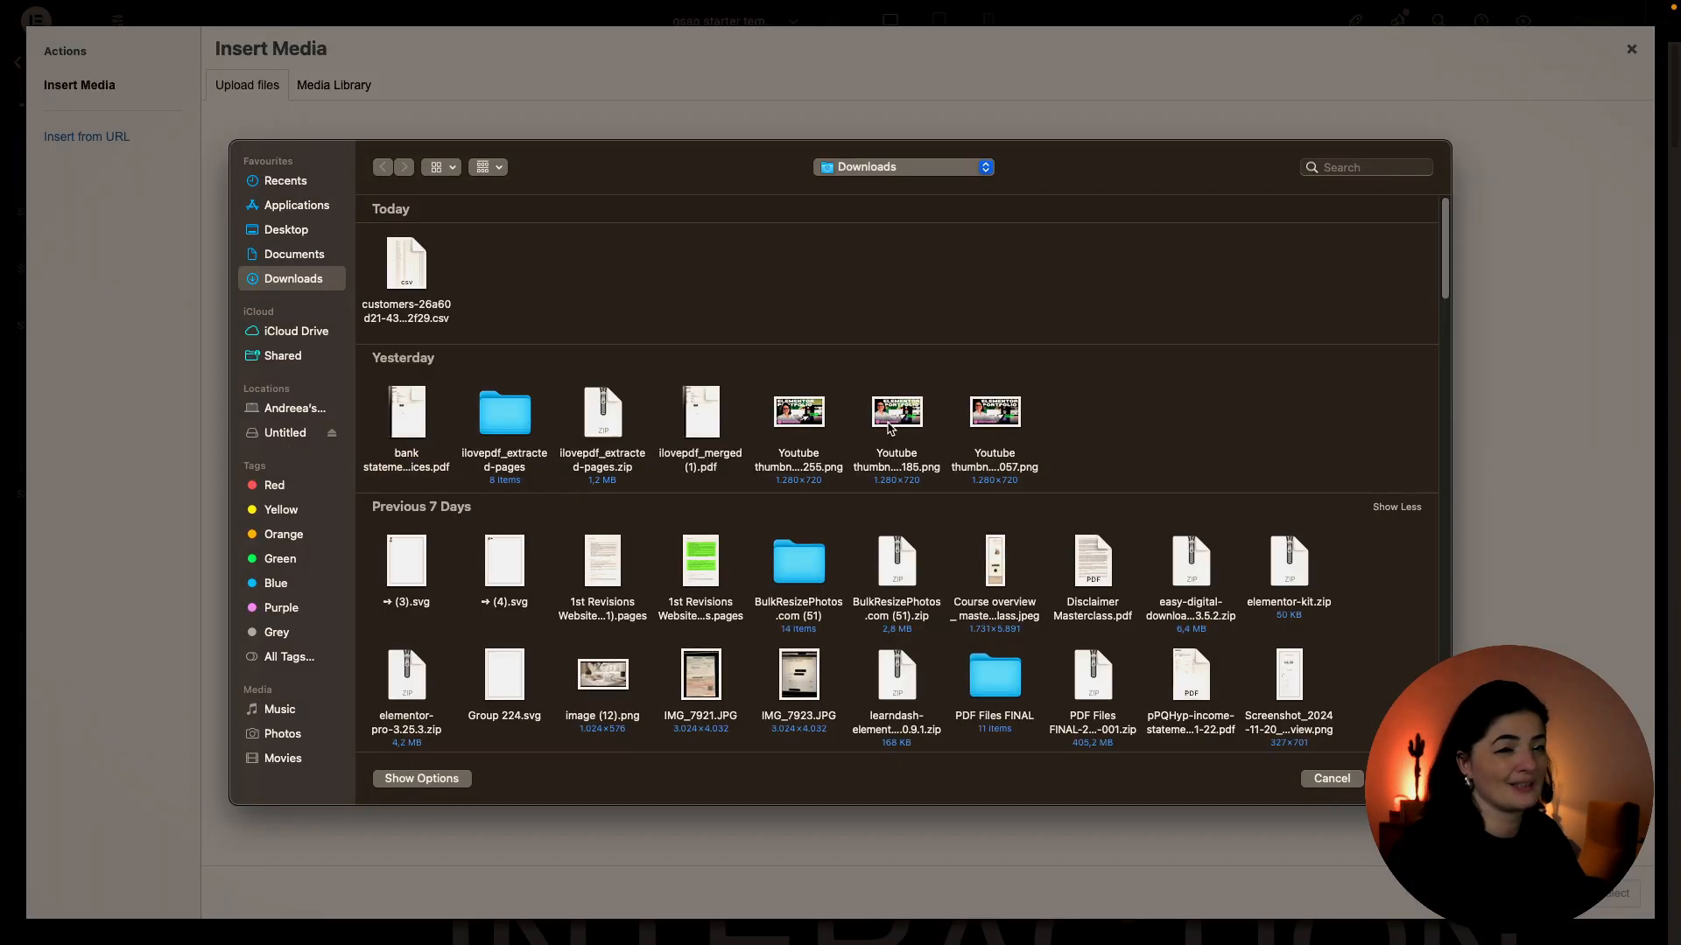
pyautogui.click(1375, 169)
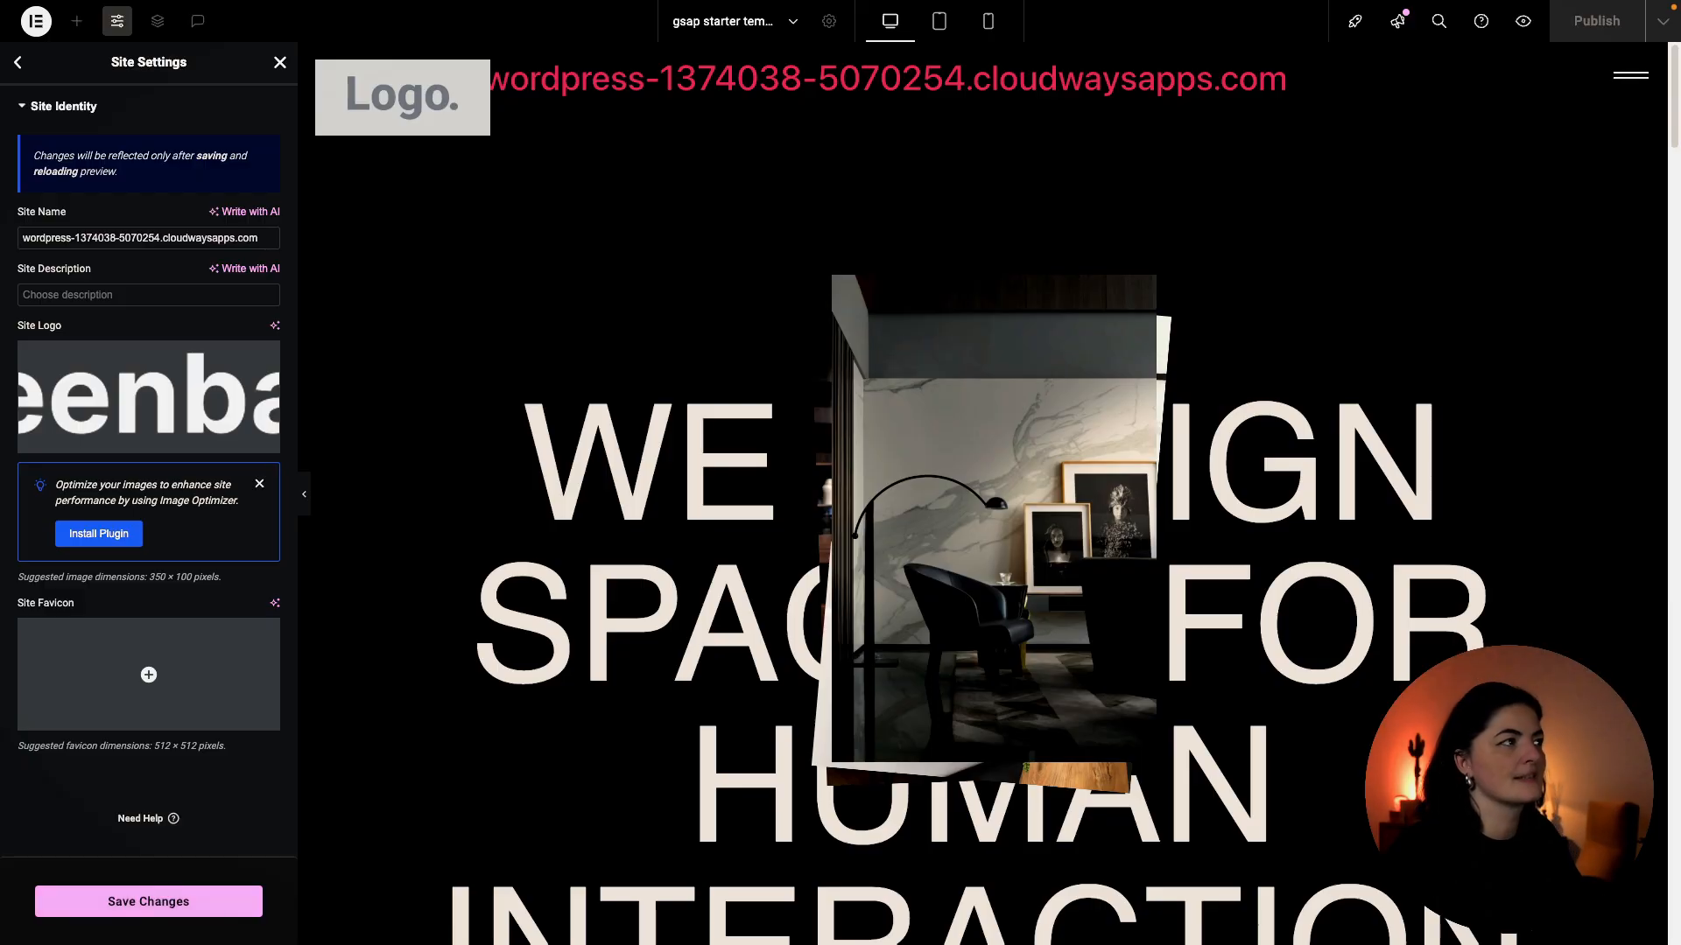
pyautogui.click(153, 905)
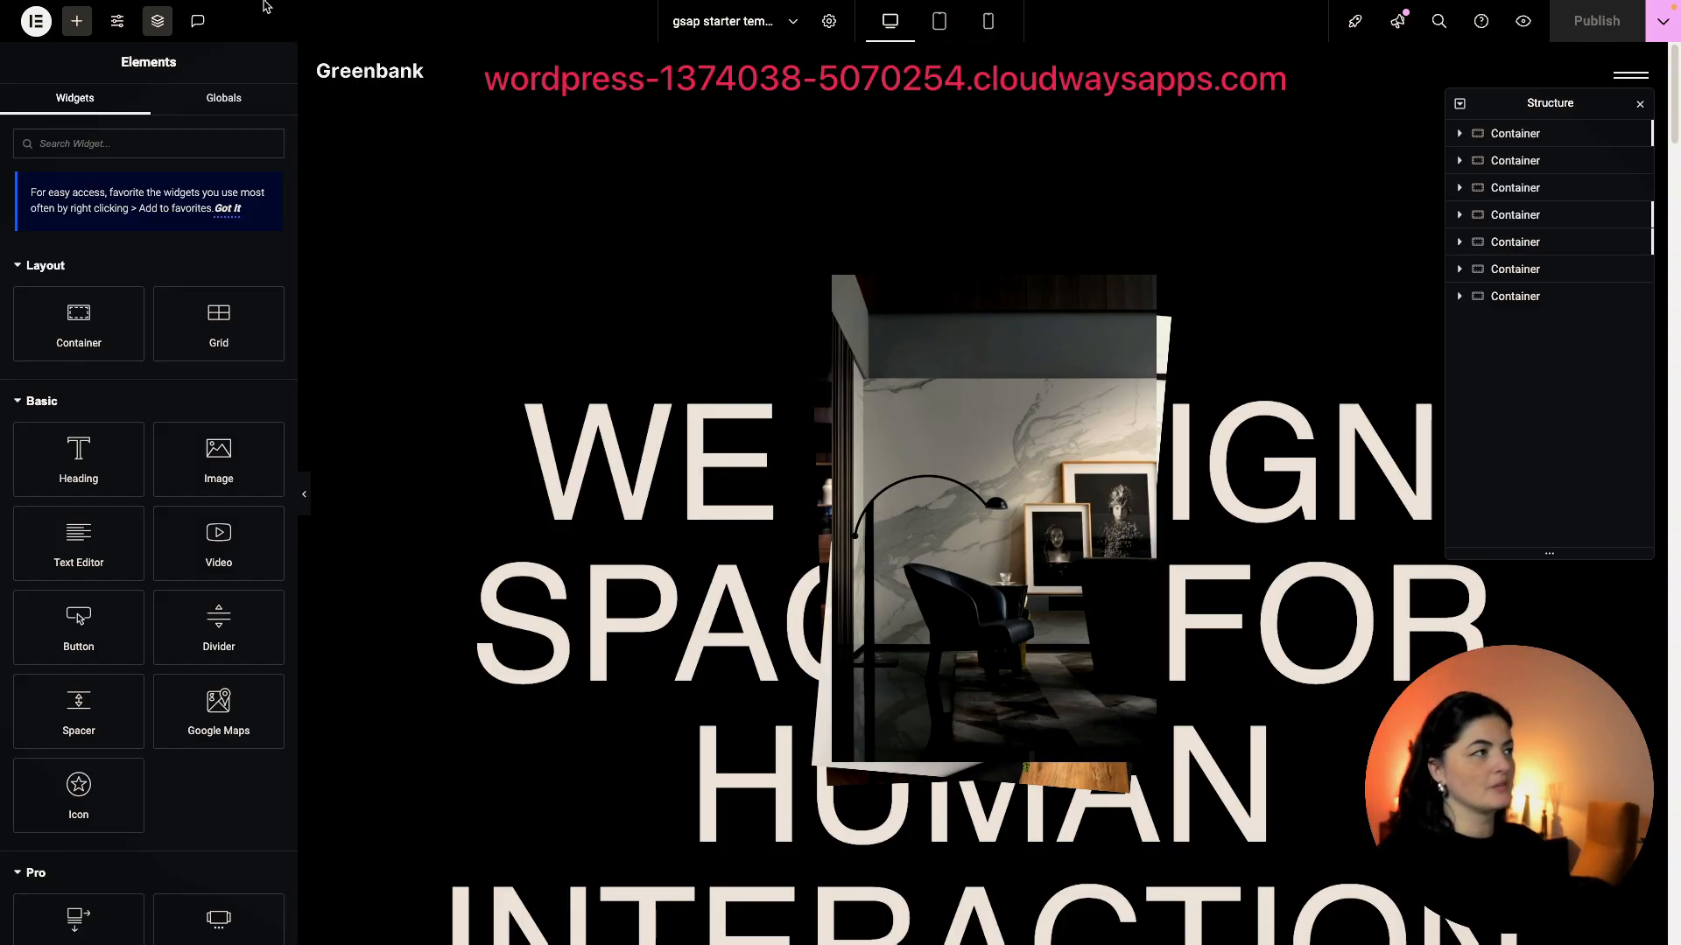
# Hide the site logo, tagline and menu in the Hello Theme header.
pyautogui.click(112, 29)
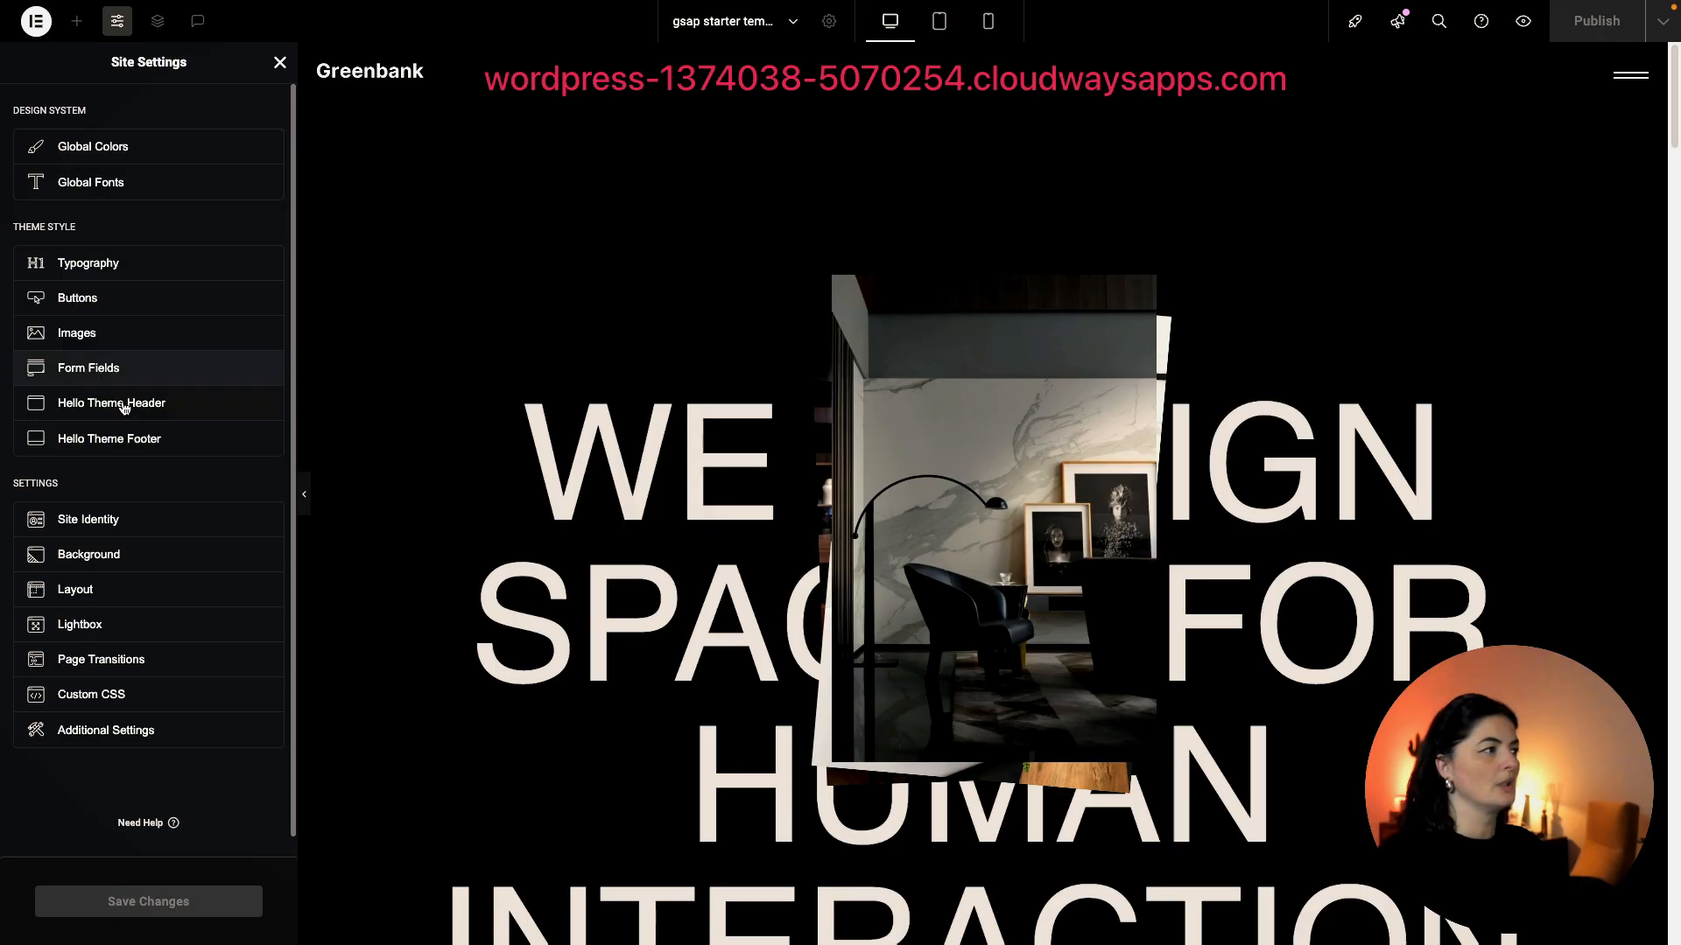
pyautogui.click(122, 405)
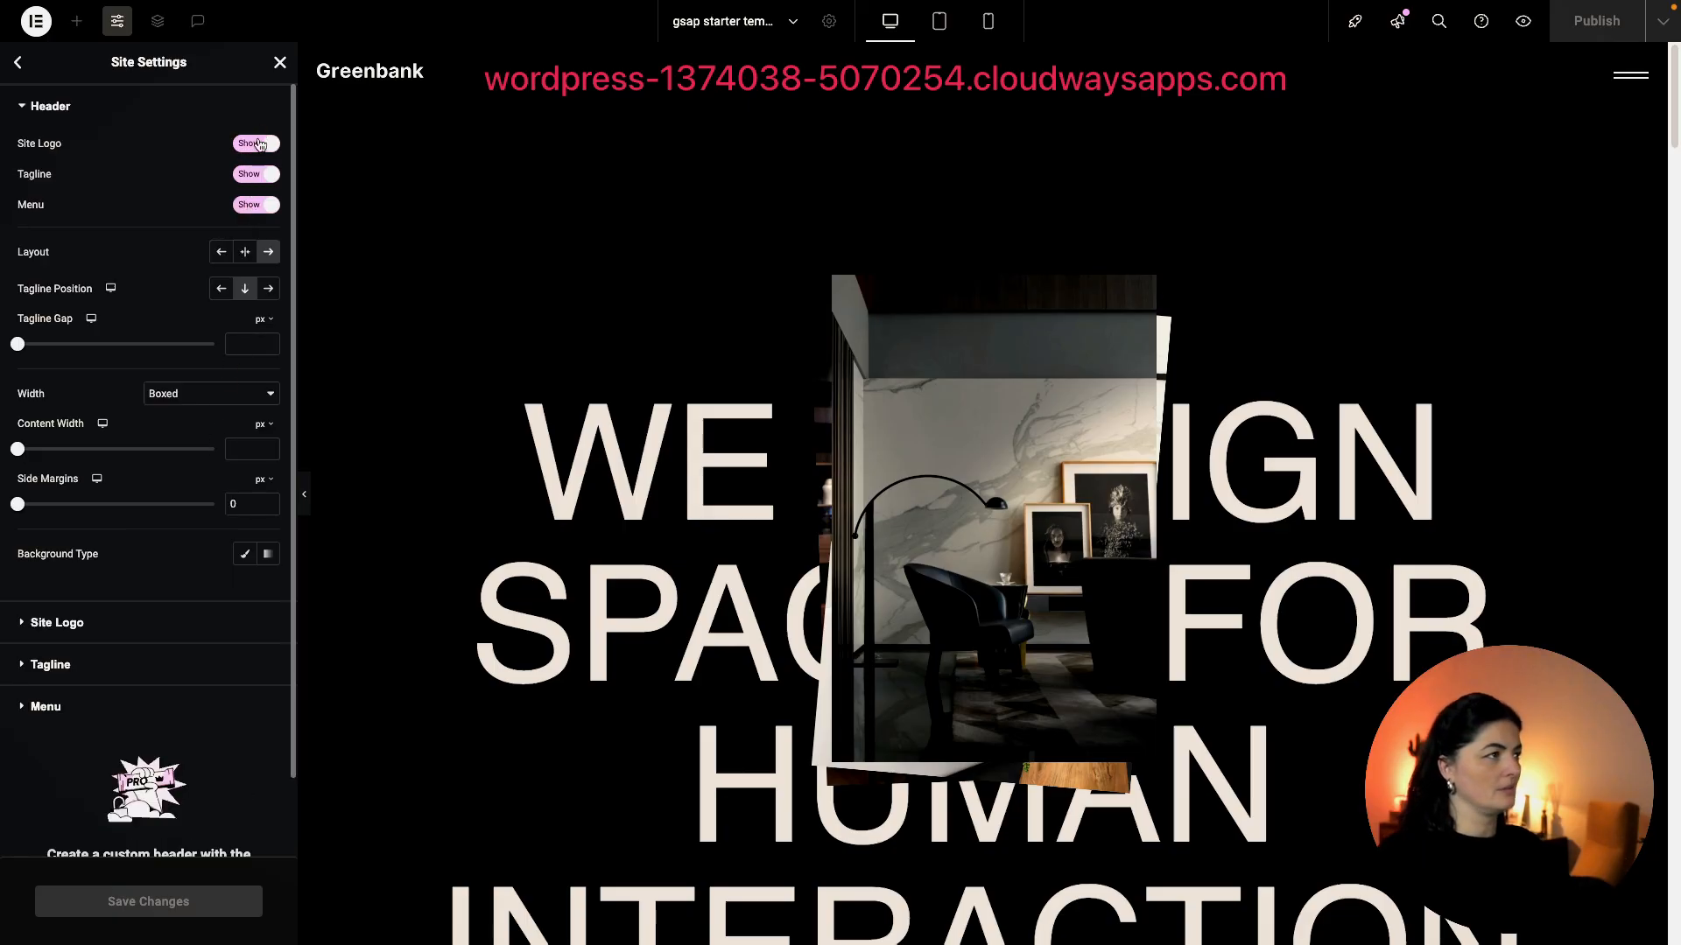
pyautogui.click(256, 144)
pyautogui.click(255, 175)
pyautogui.click(256, 205)
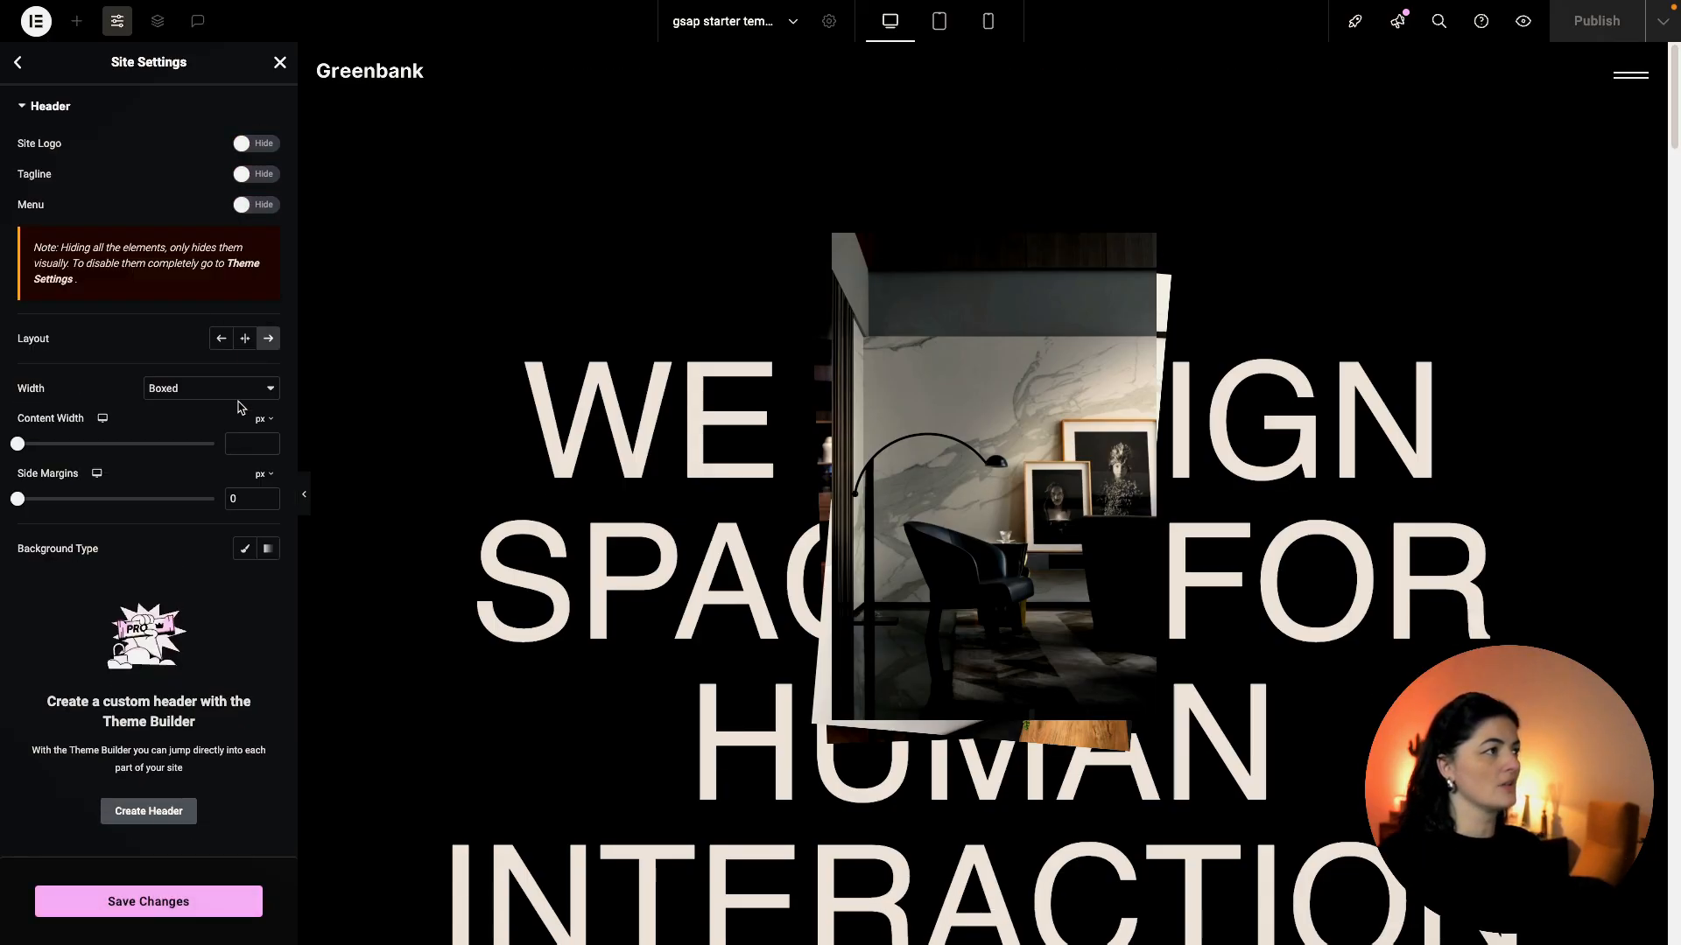
# Hide the logo, tagline, menu and copyright in the Hello Theme footer, then save.
pyautogui.click(21, 63)
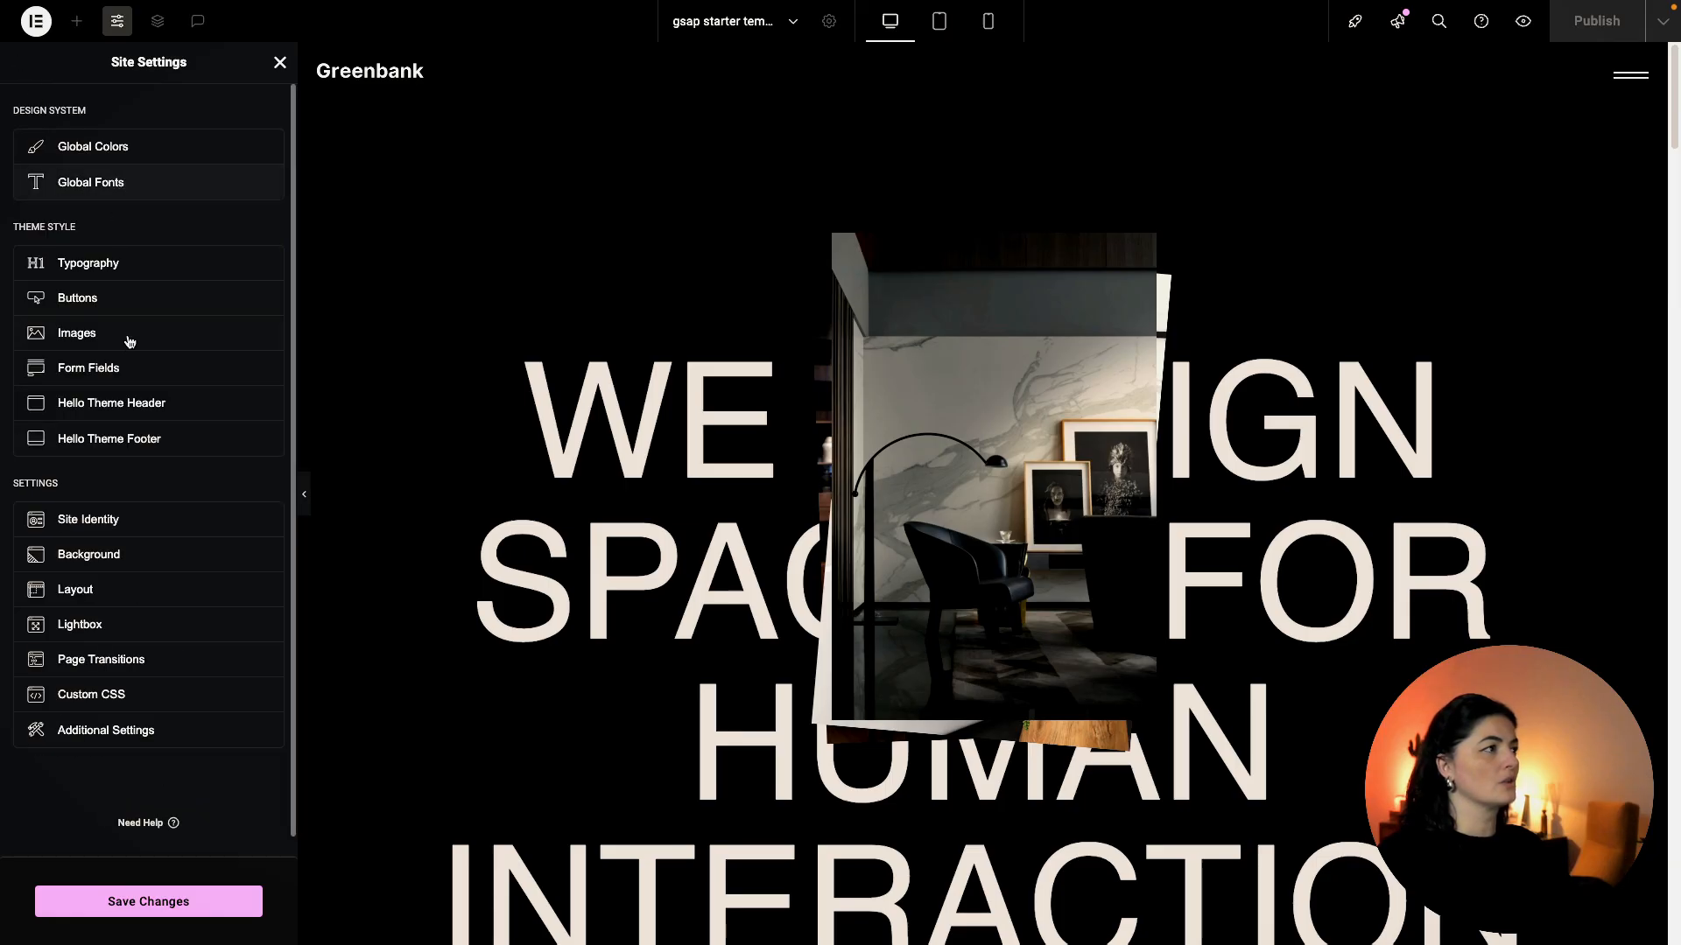
pyautogui.click(120, 441)
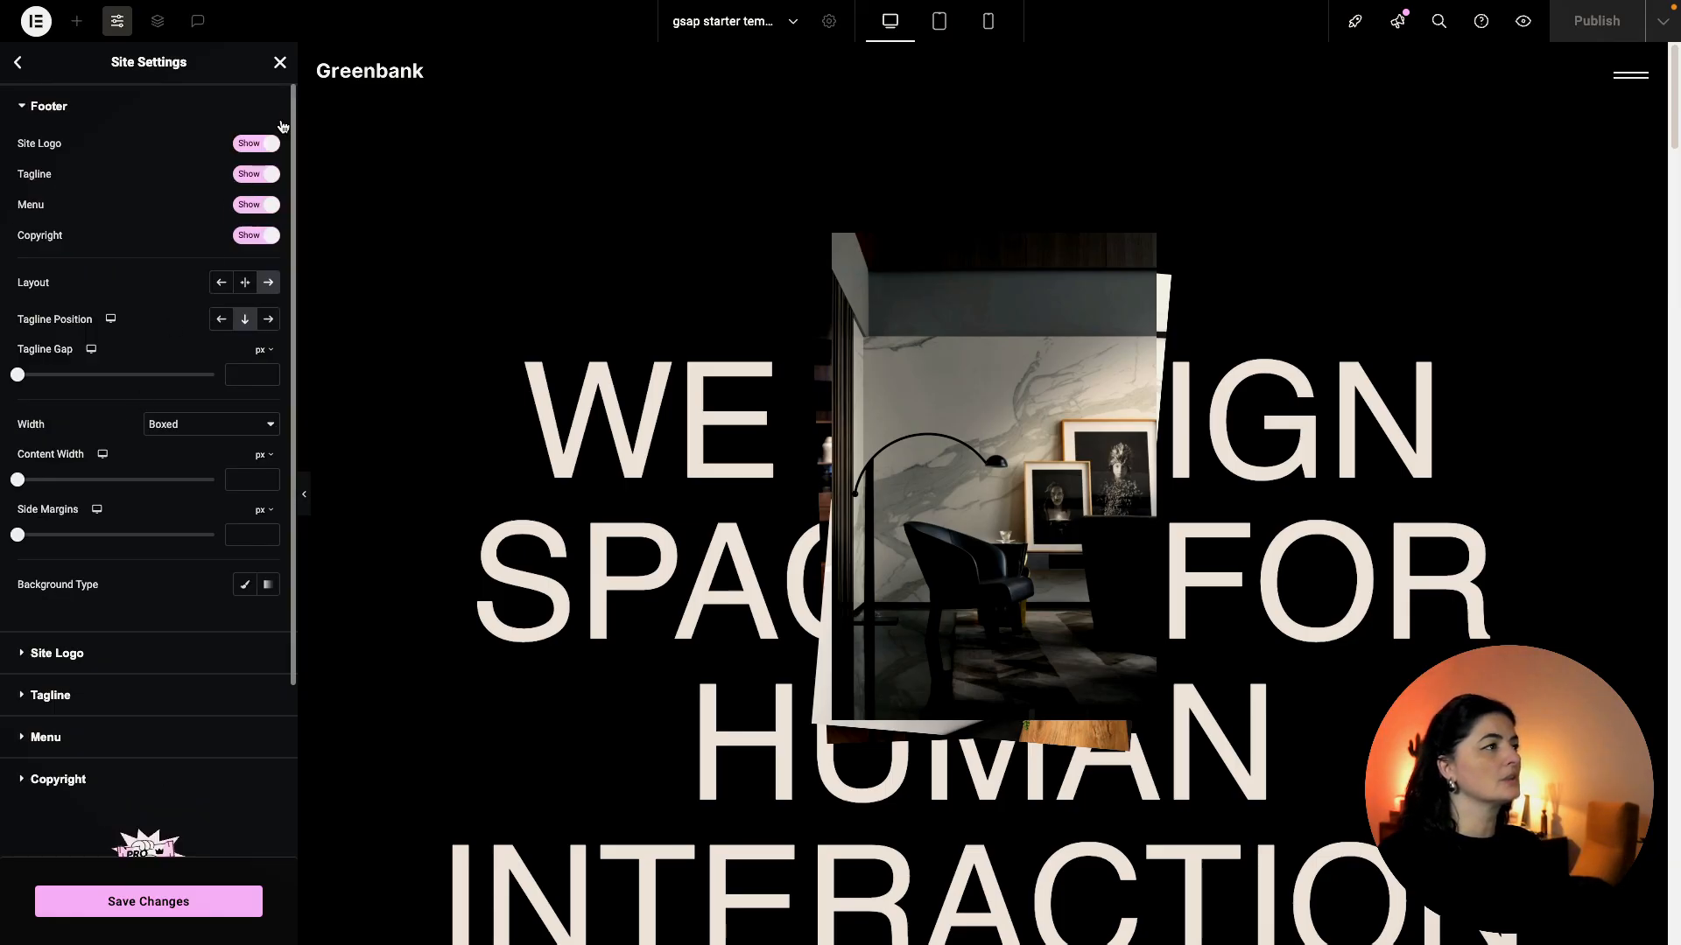
pyautogui.click(256, 143)
pyautogui.click(256, 174)
pyautogui.click(249, 206)
pyautogui.click(255, 235)
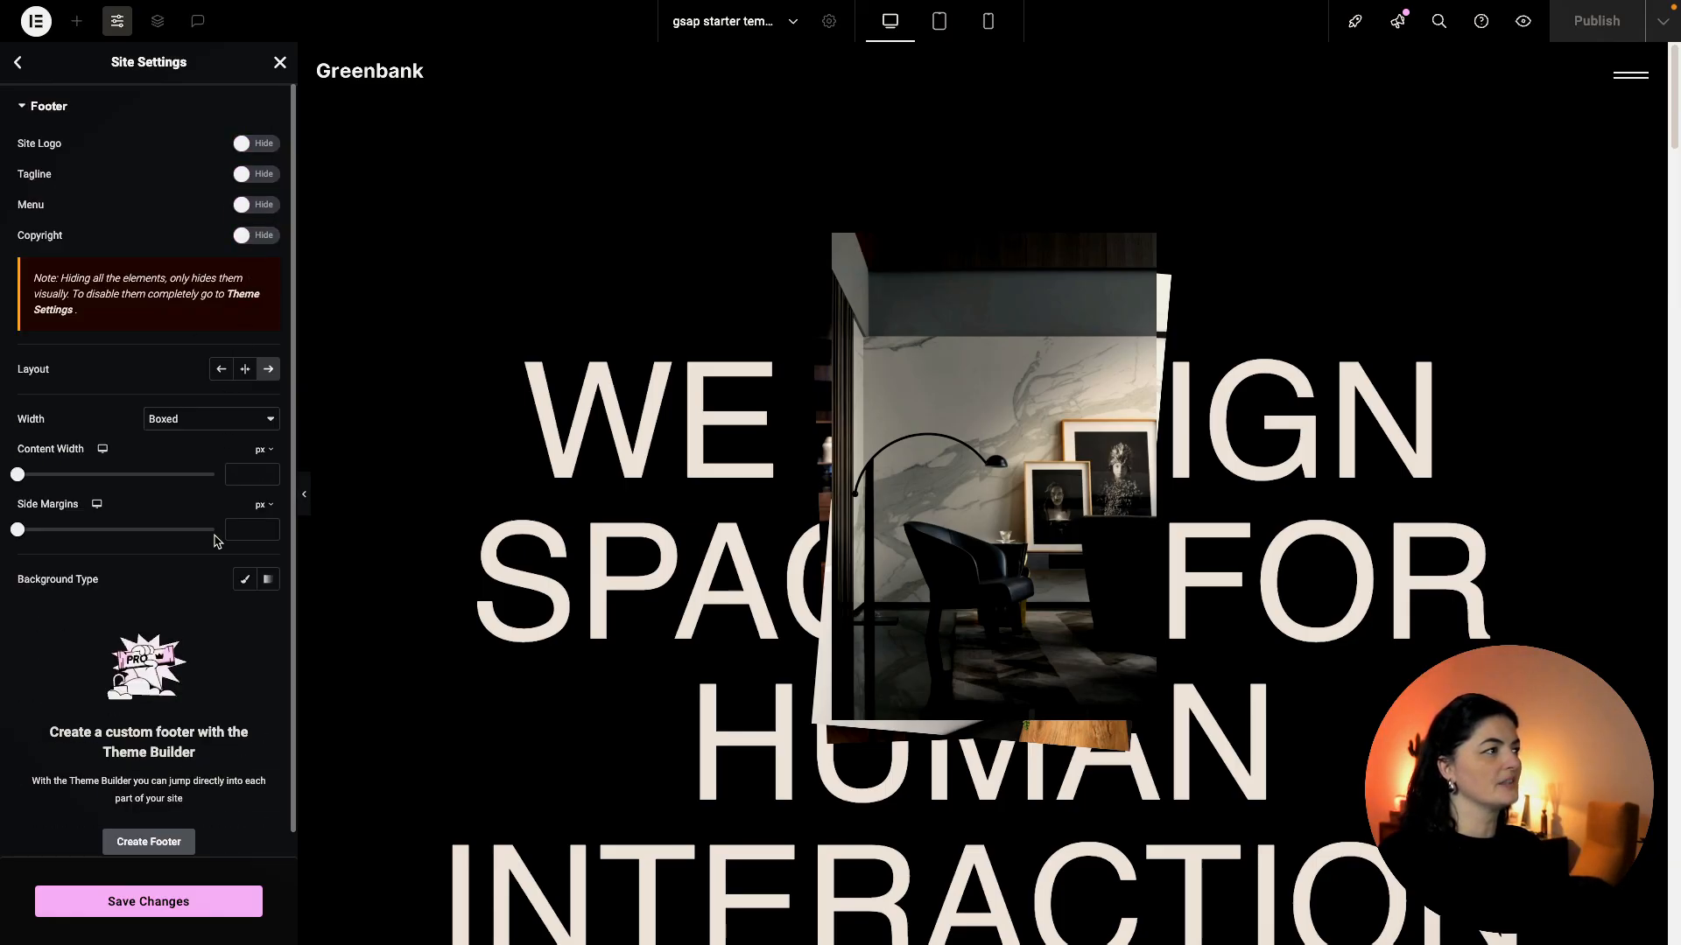
pyautogui.click(161, 901)
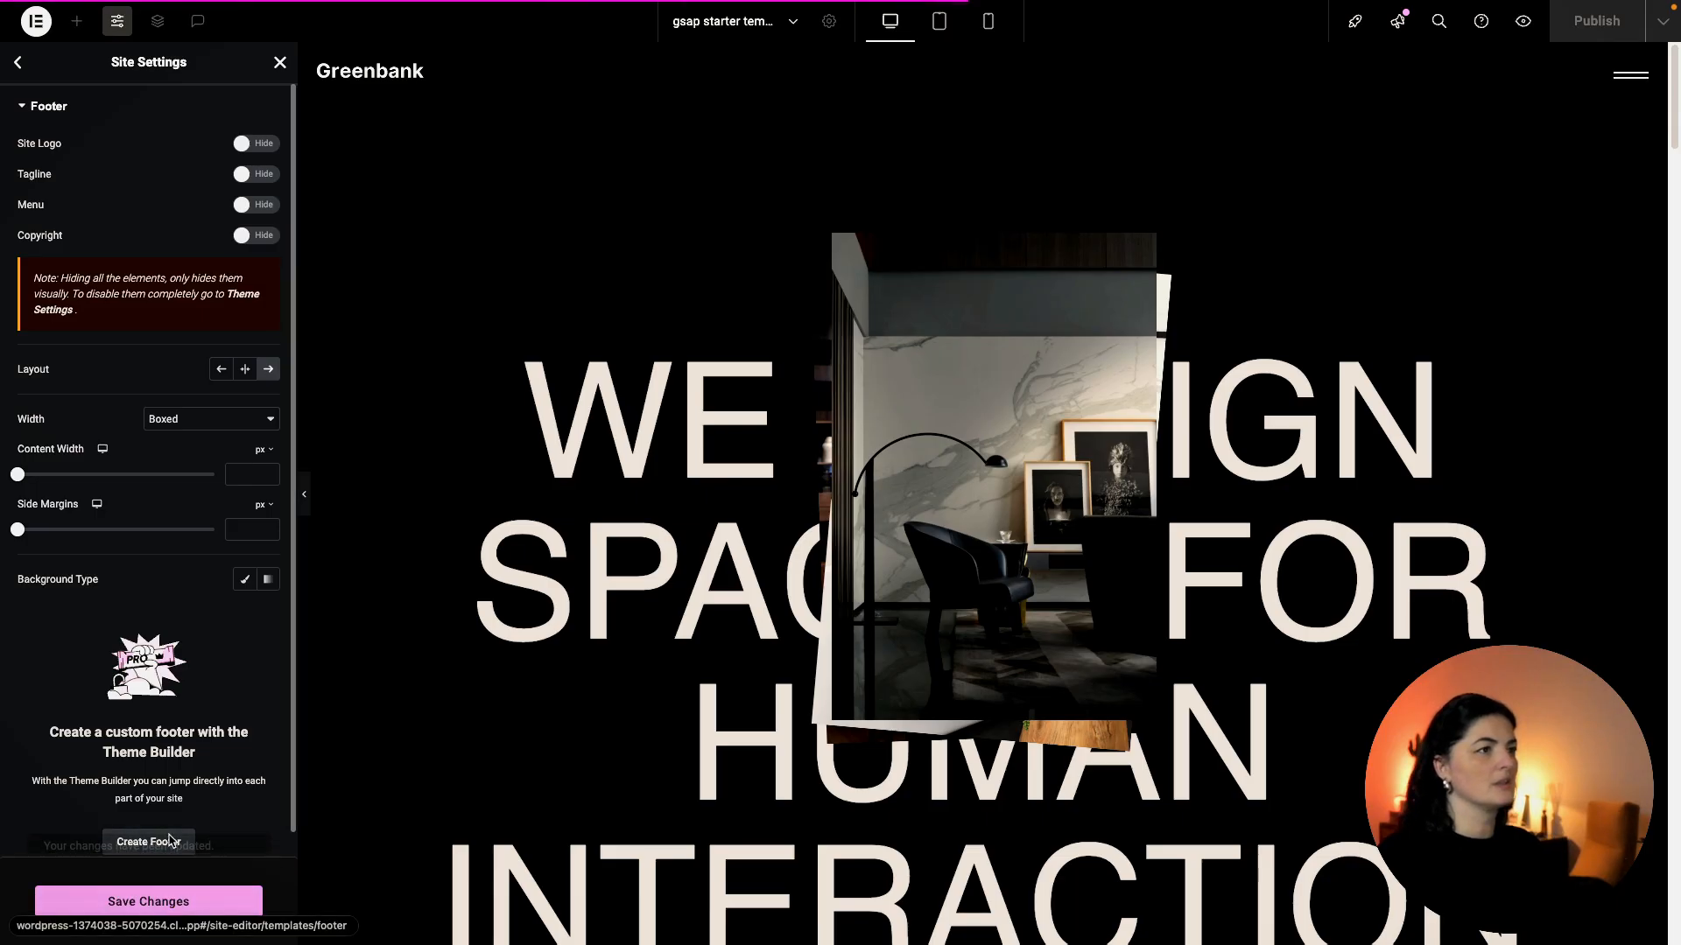
pyautogui.click(1526, 24)
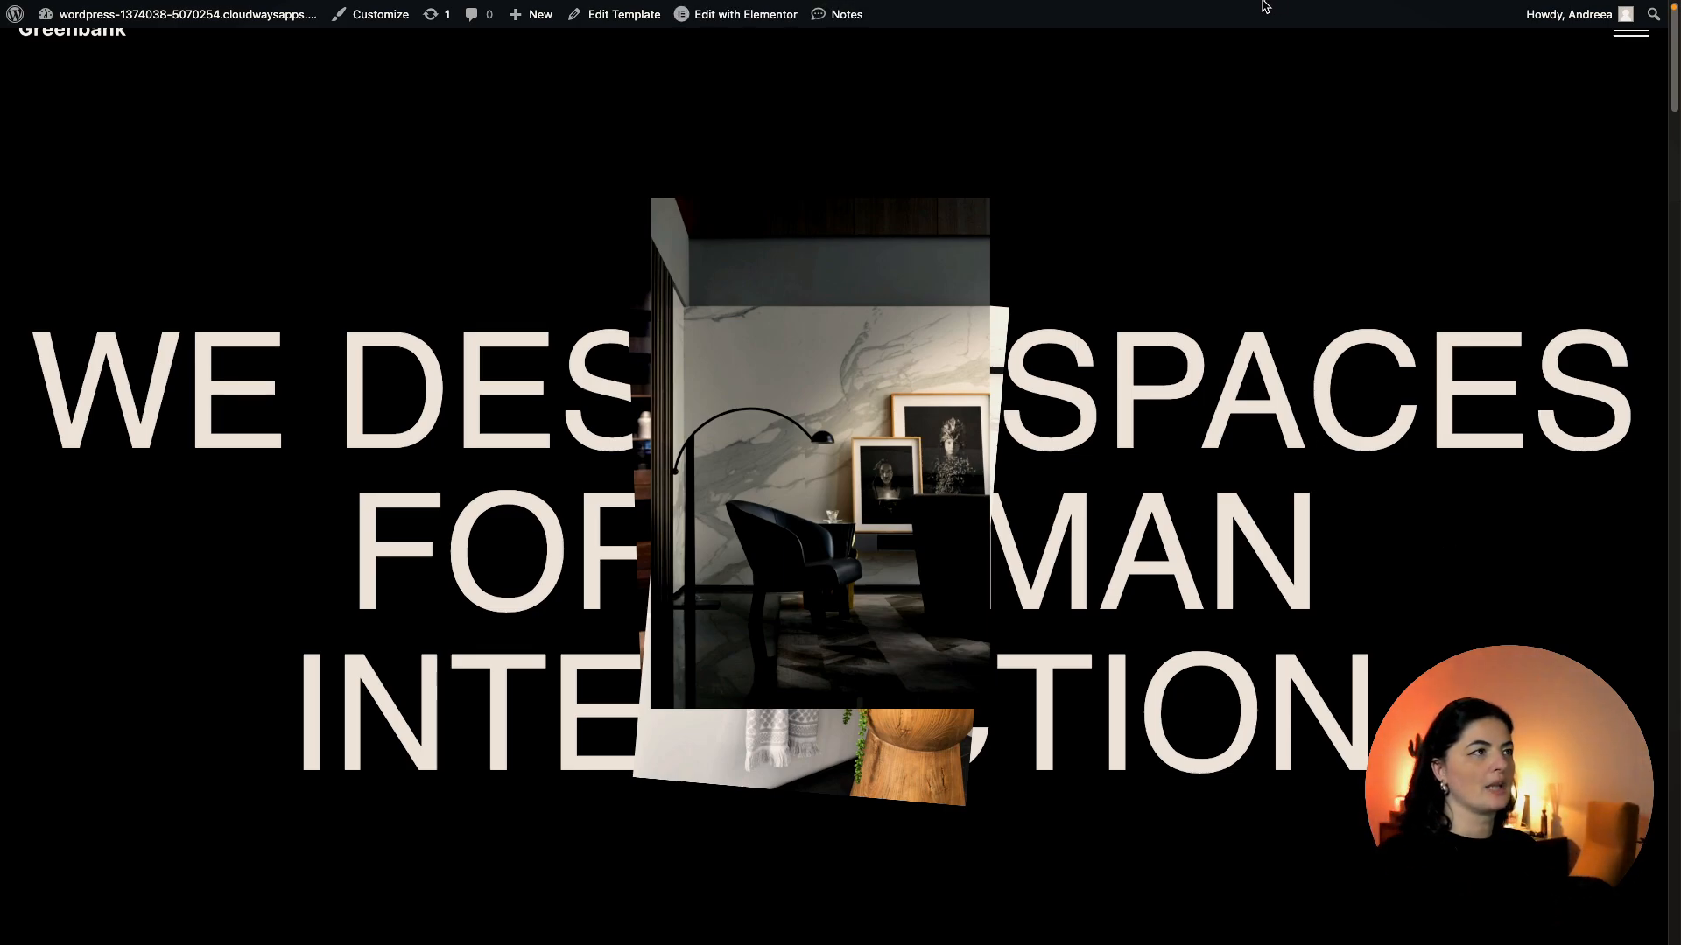
pyautogui.scroll(-5, 1265, 6)
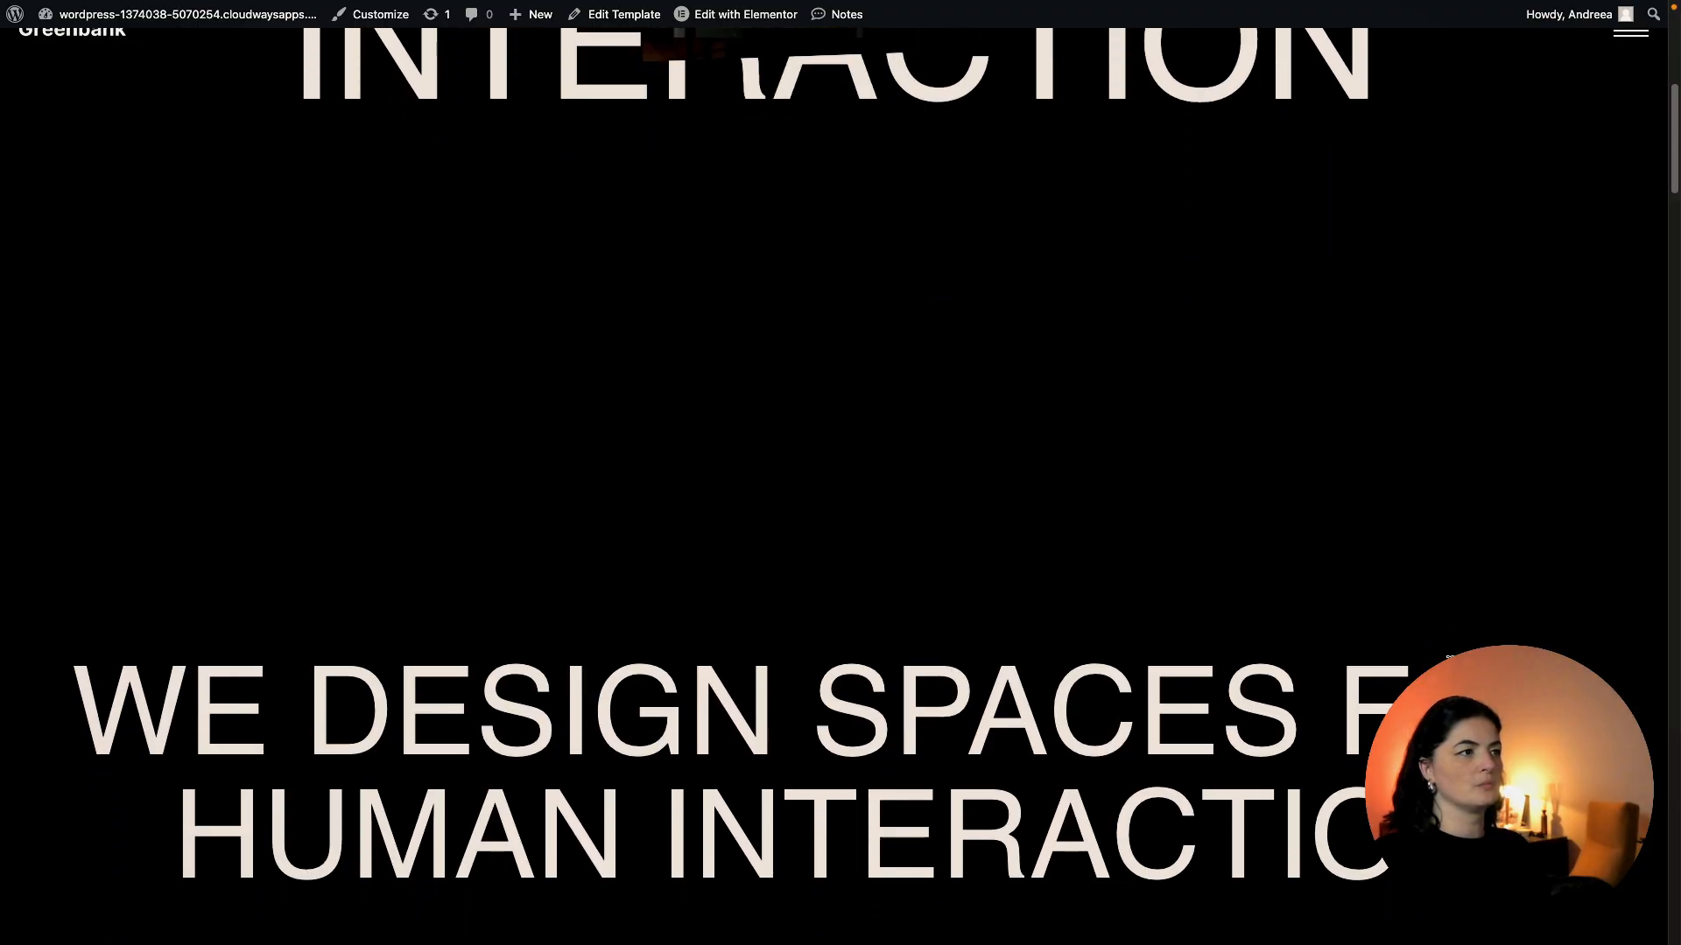
pyautogui.scroll(-5, 841, 472)
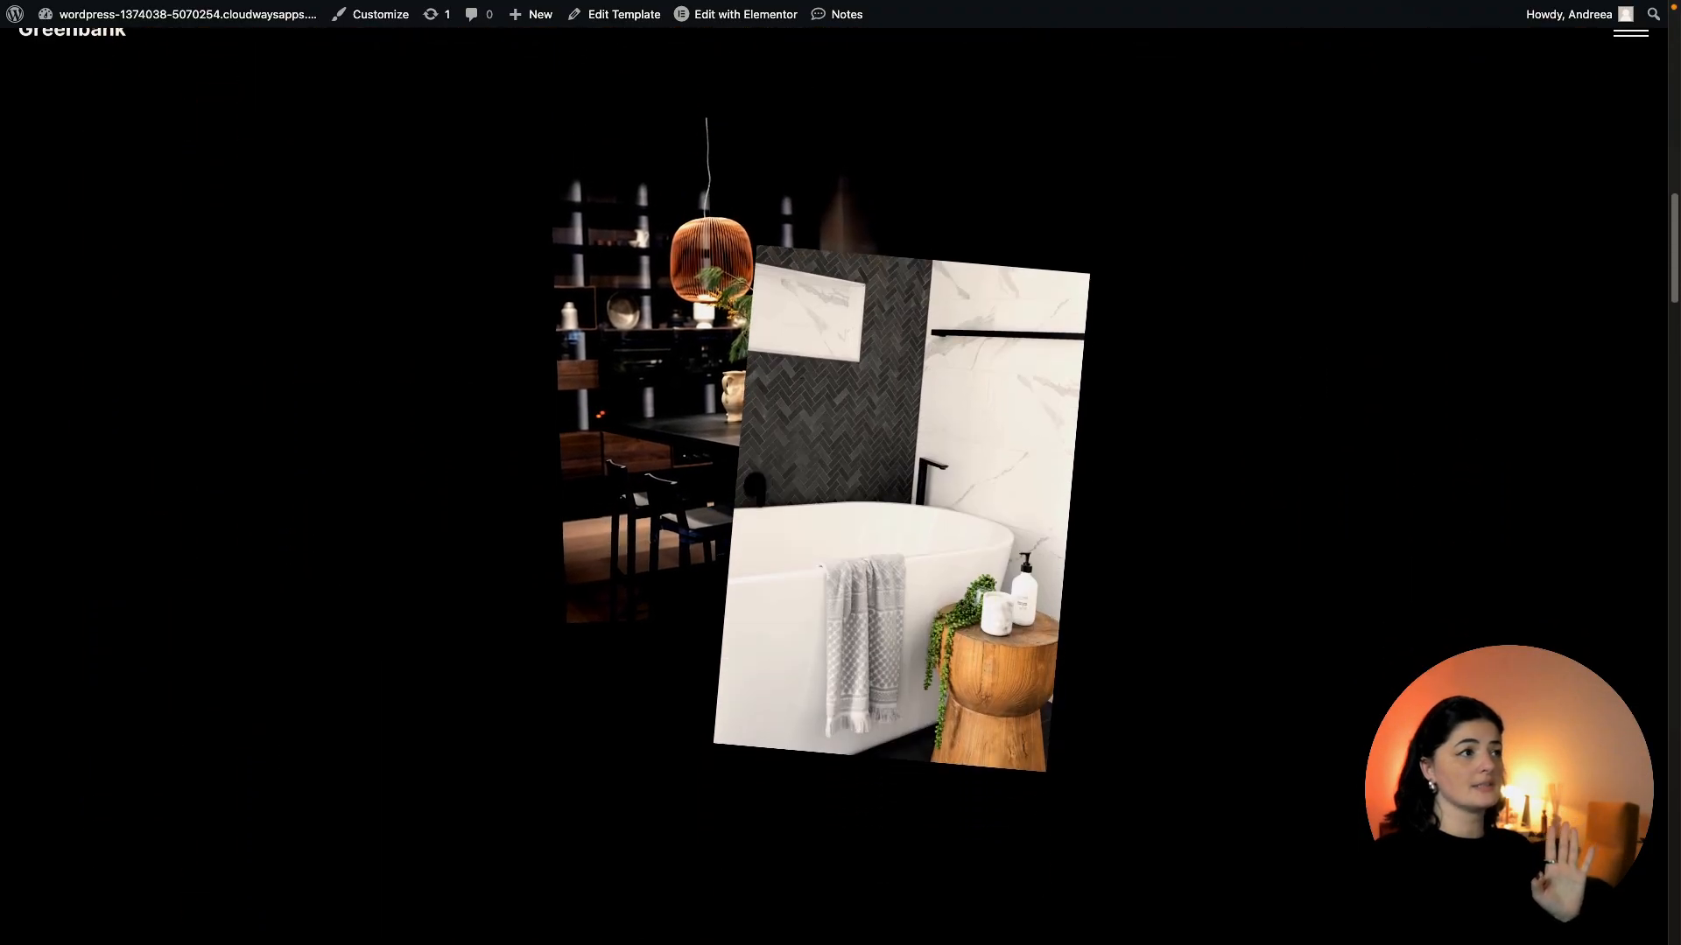
pyautogui.scroll(-5, 840, 473)
pyautogui.scroll(-8, 841, 473)
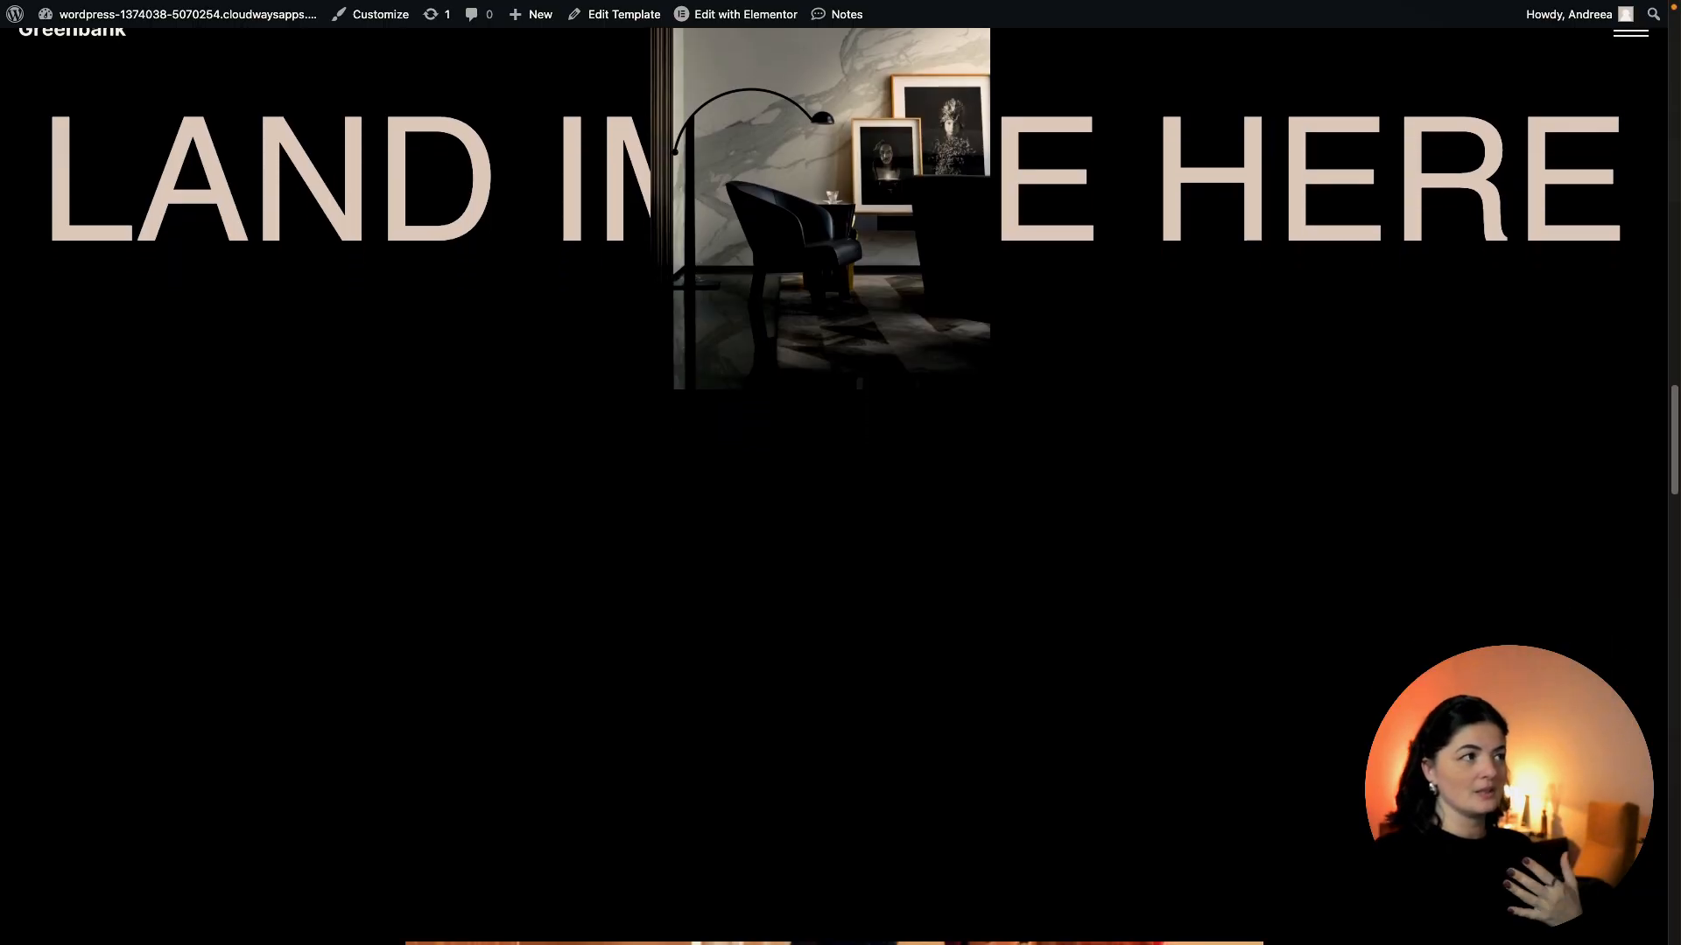
pyautogui.scroll(-6, 841, 473)
pyautogui.scroll(-10, 840, 472)
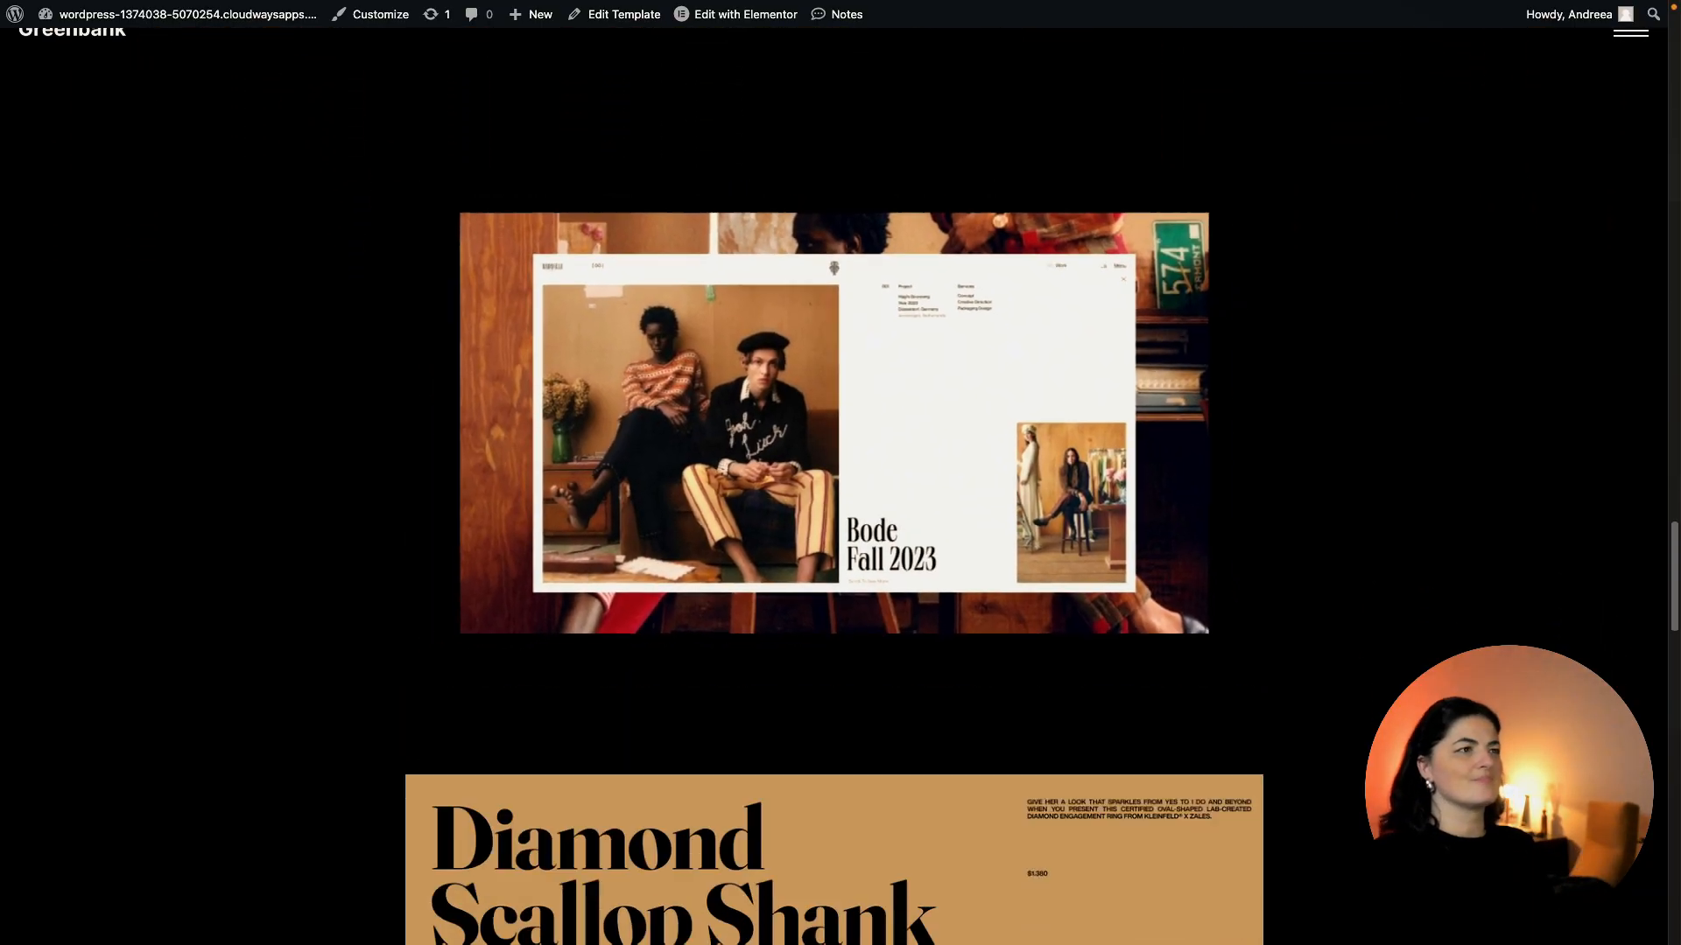
pyautogui.scroll(-5, 840, 473)
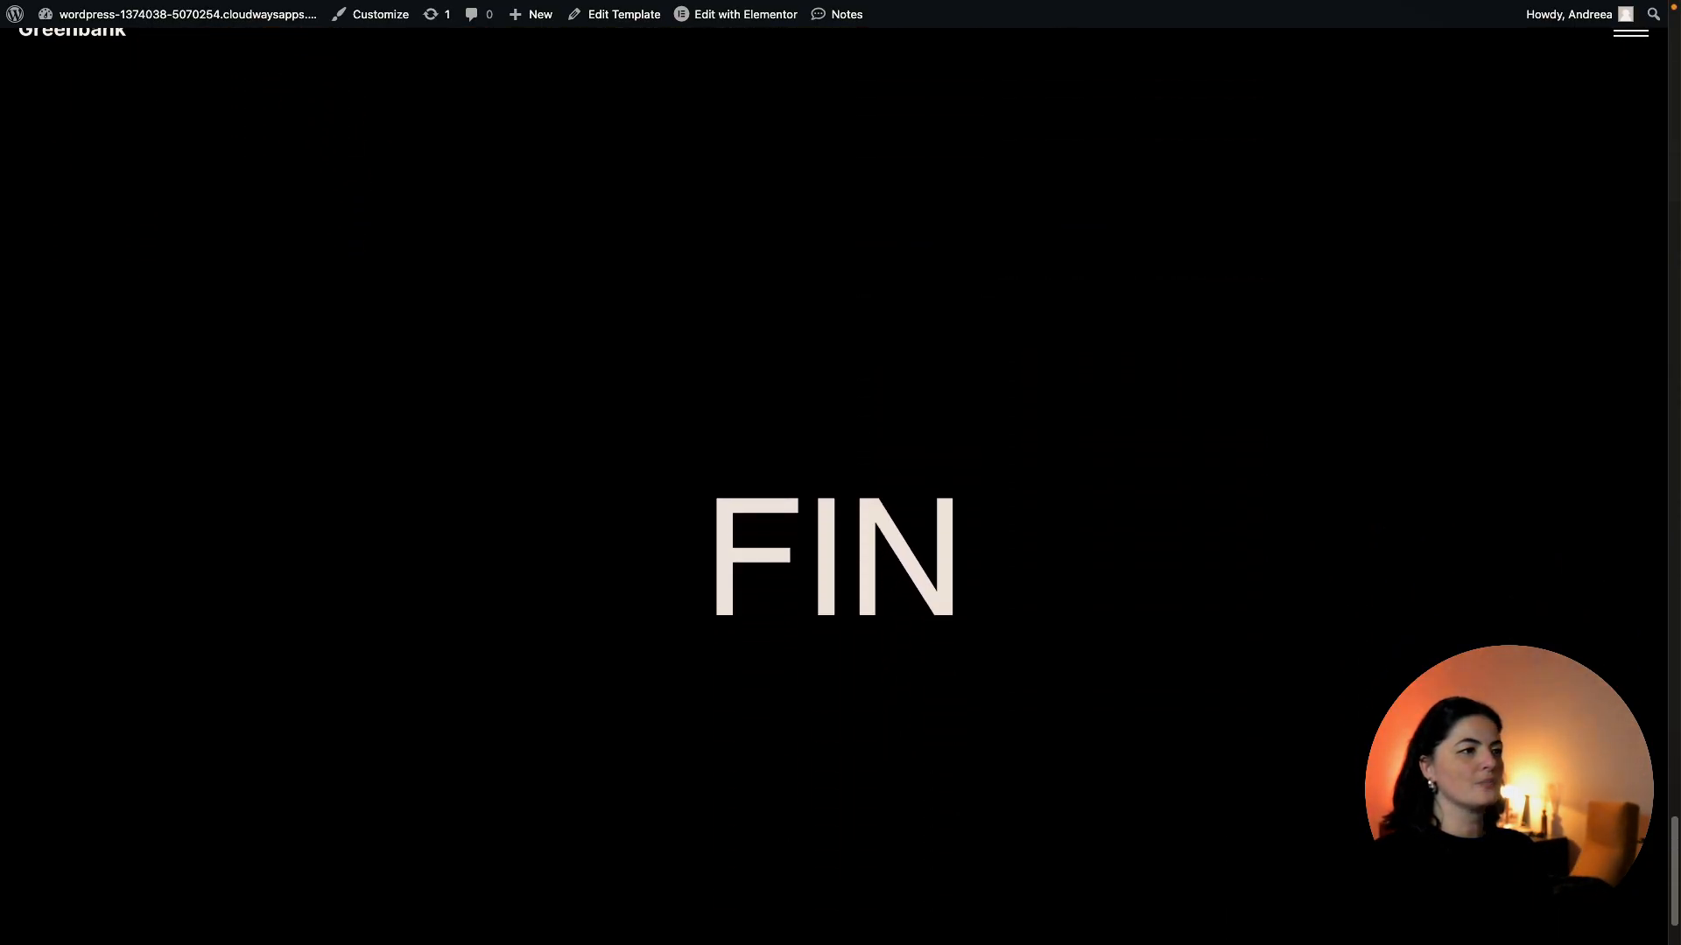
pyautogui.scroll(10, 841, 473)
pyautogui.scroll(5, 902, 508)
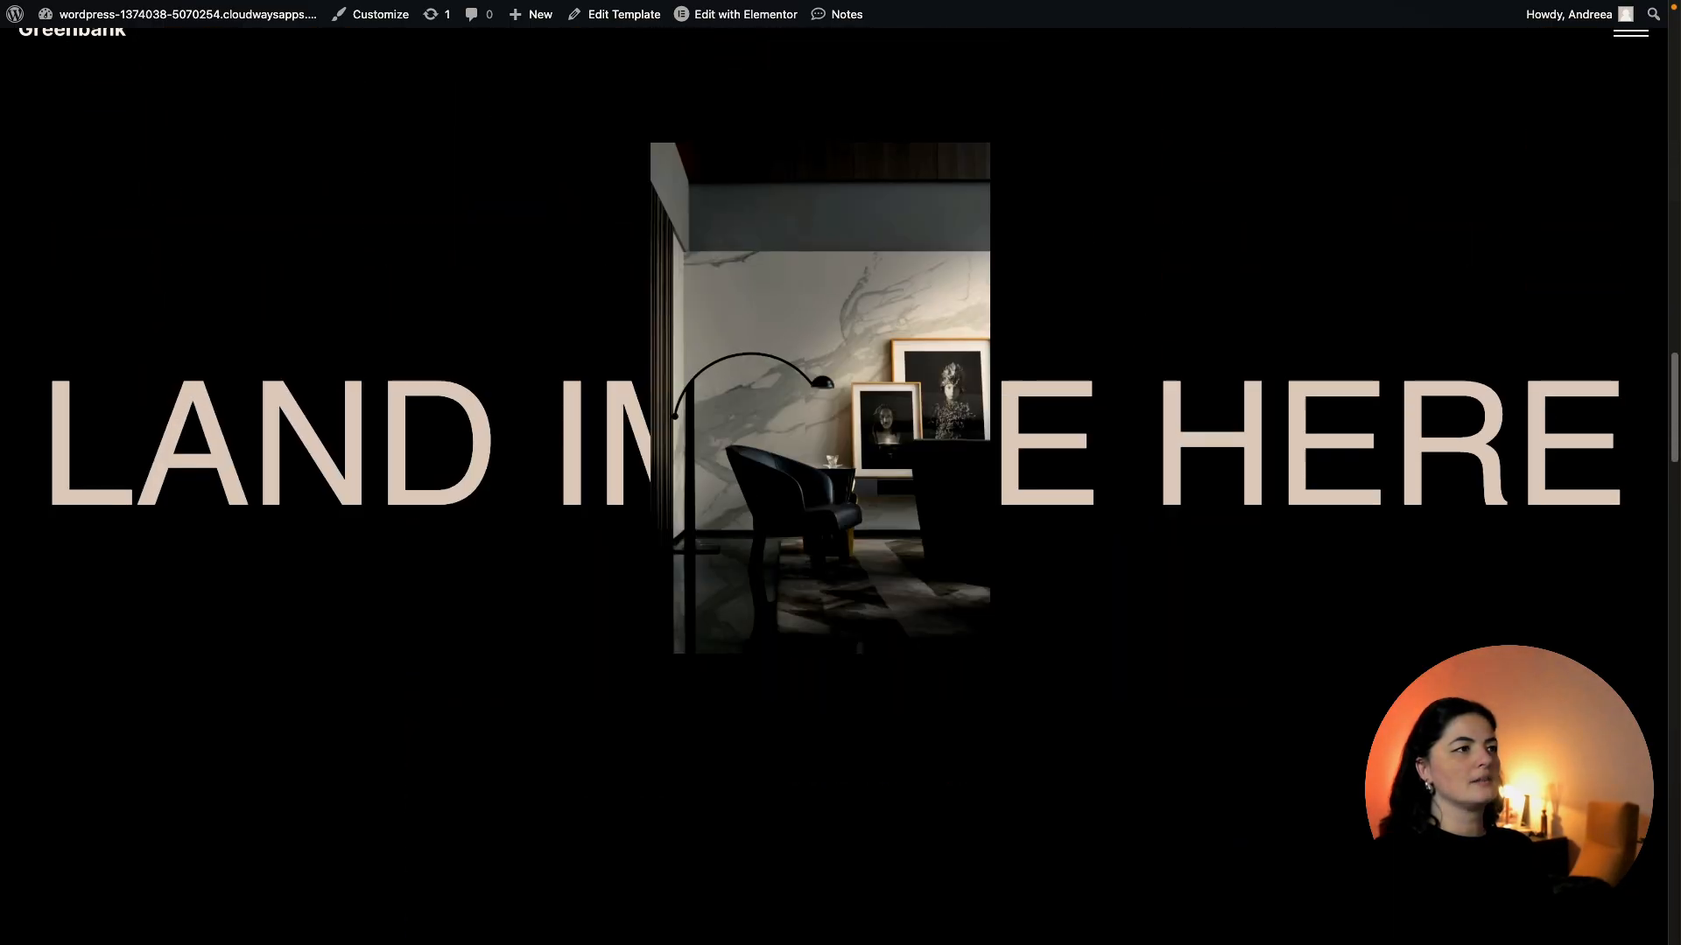
pyautogui.moveTo(2, 482)
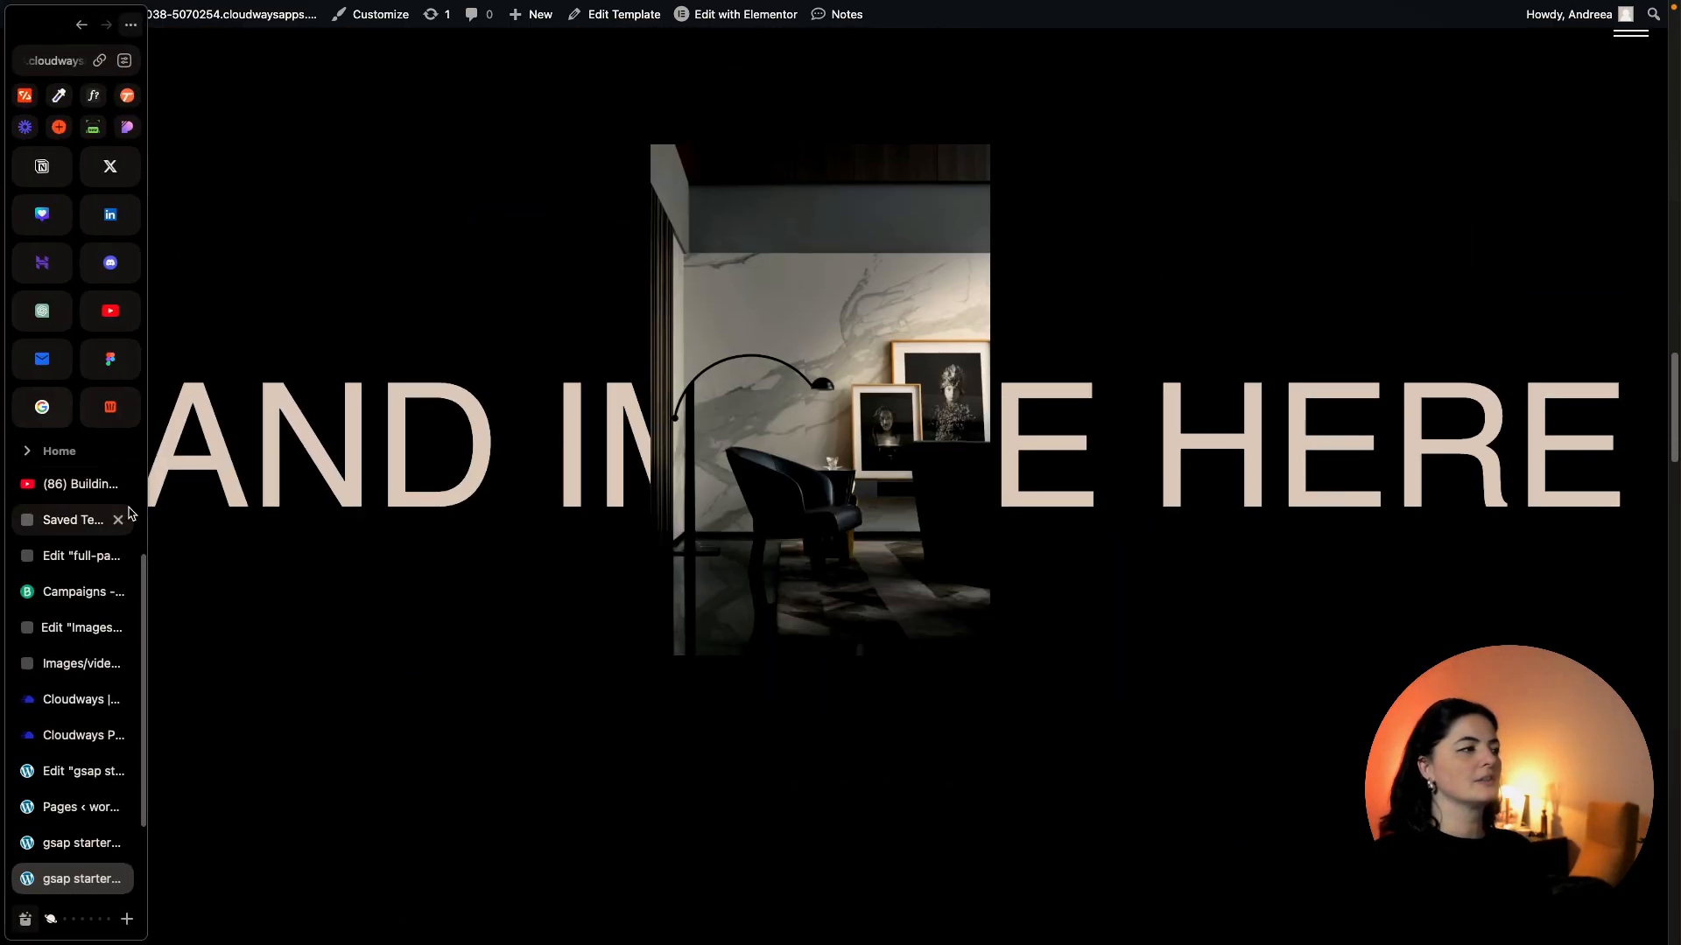
pyautogui.click(70, 809)
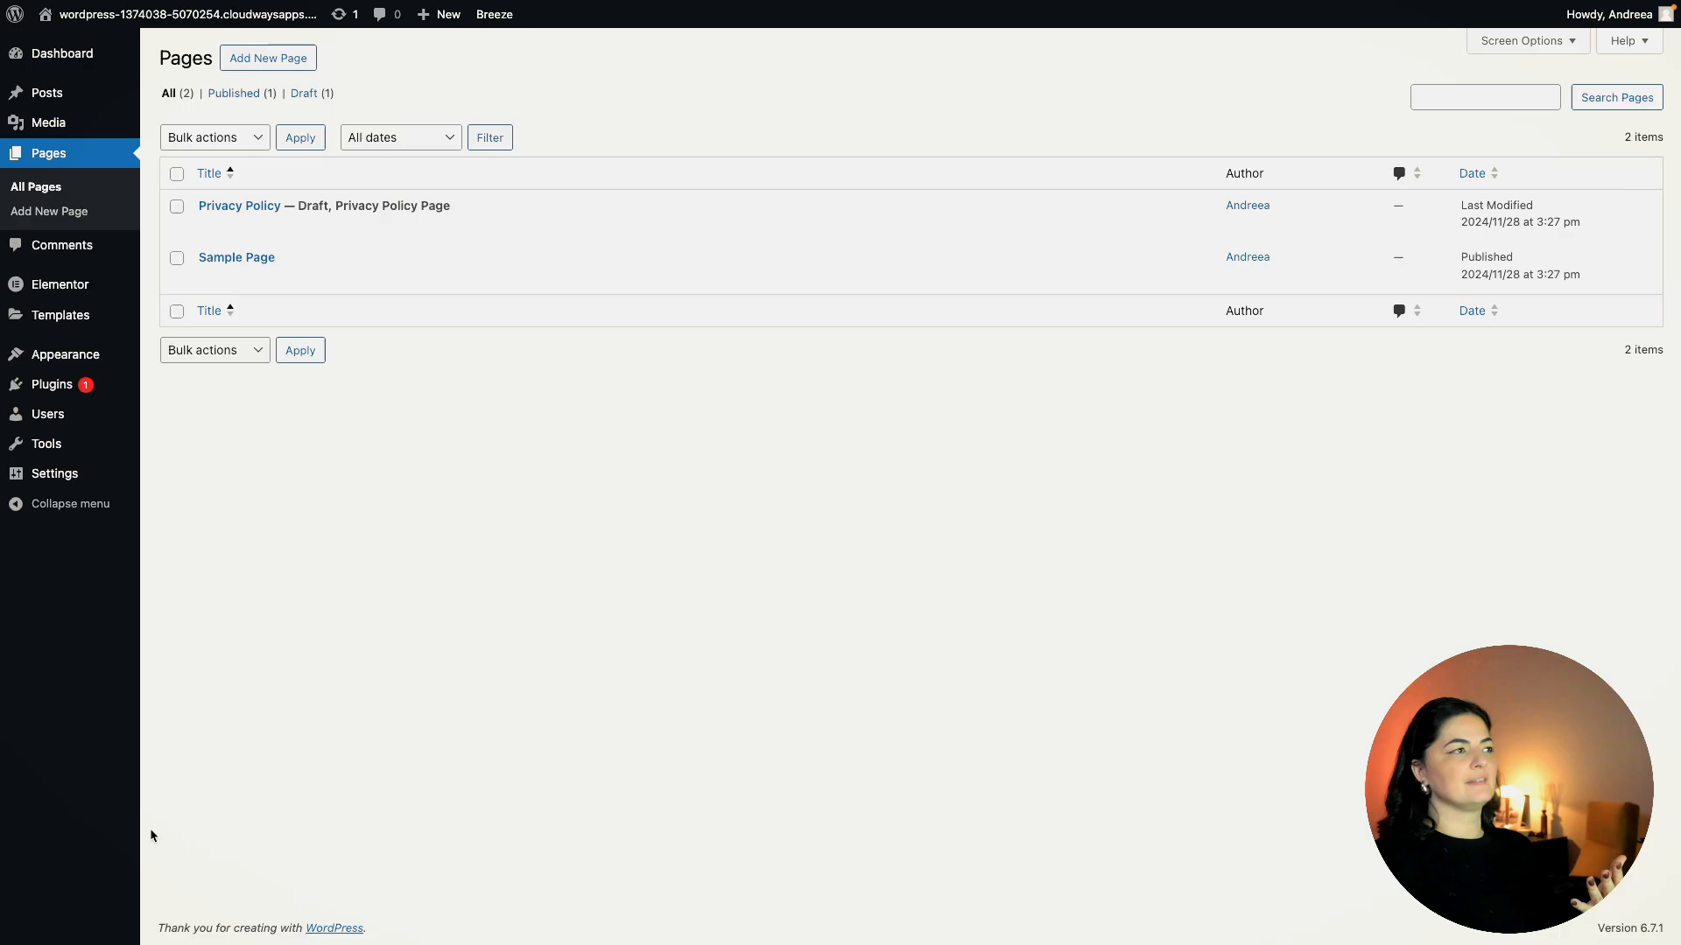
pyautogui.click(50, 849)
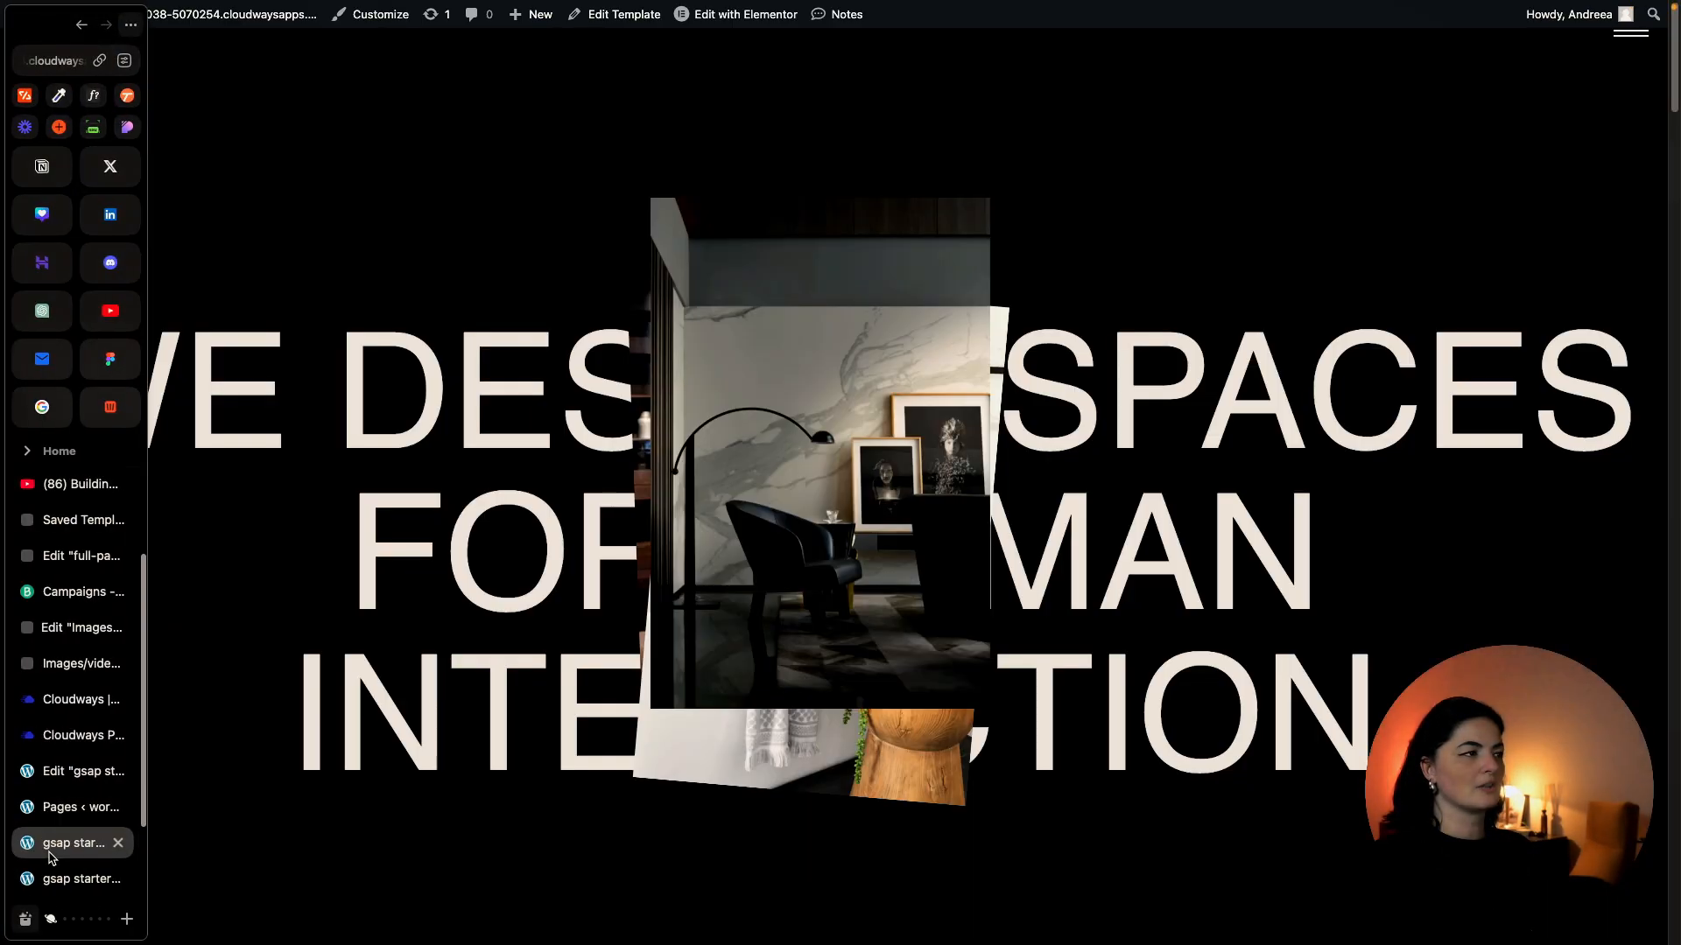
pyautogui.click(70, 772)
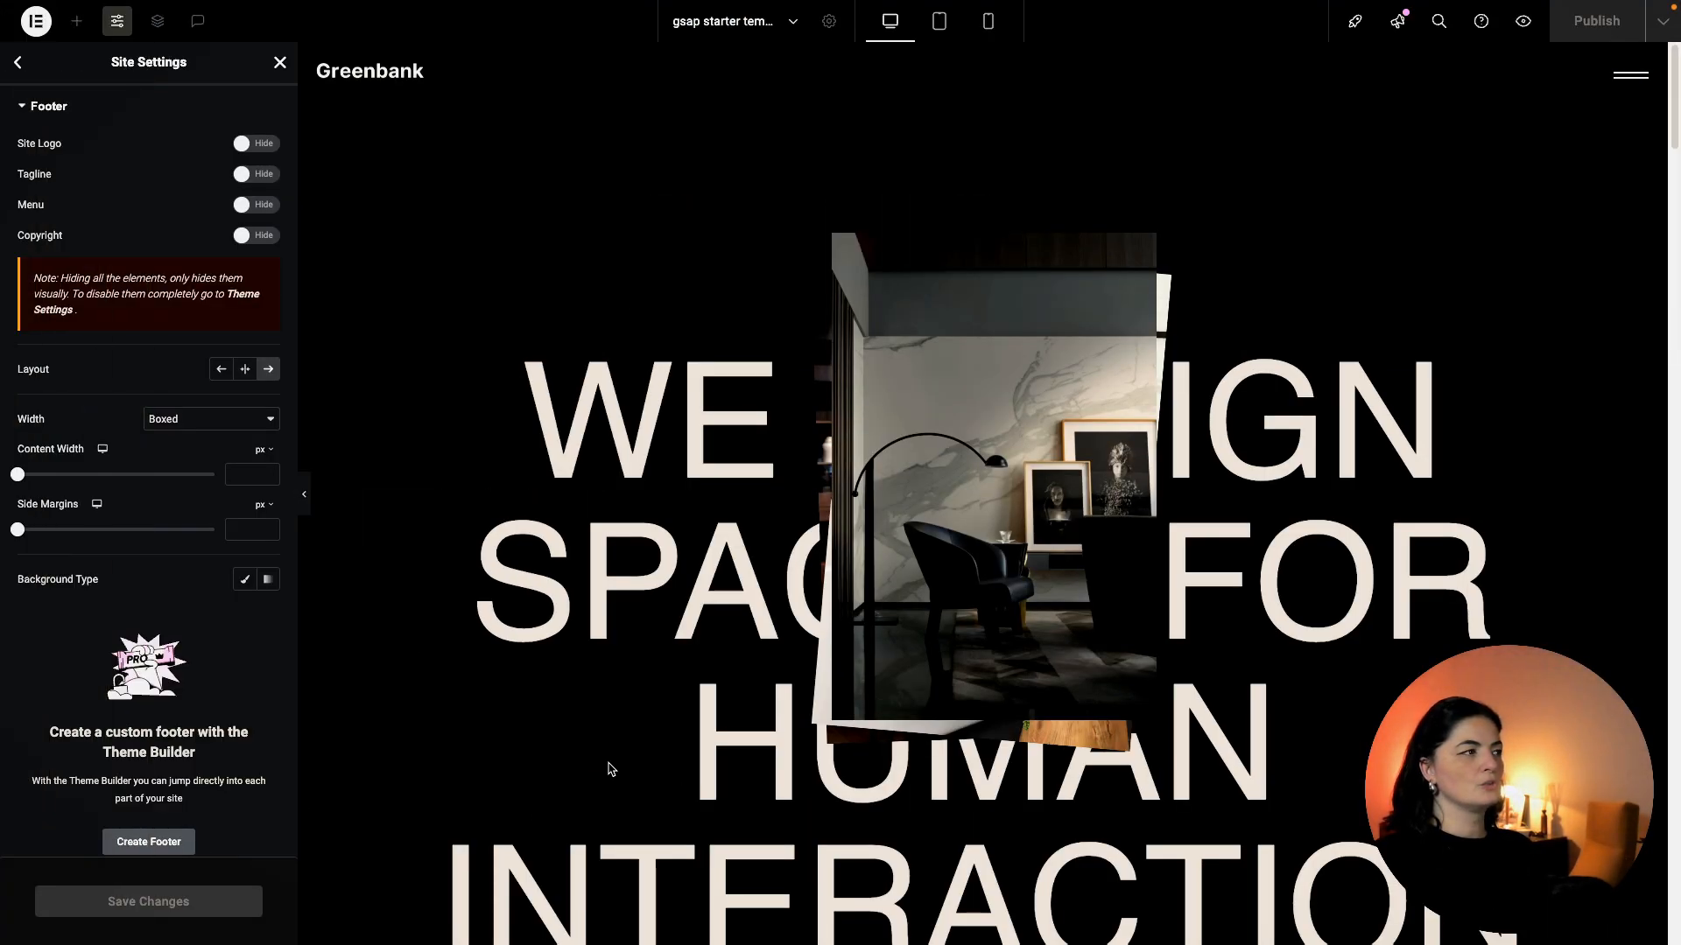
# Give the LAND IMAGE HERE section a dark green #122923 background and publish the page.
pyautogui.scroll(-10, 613, 768)
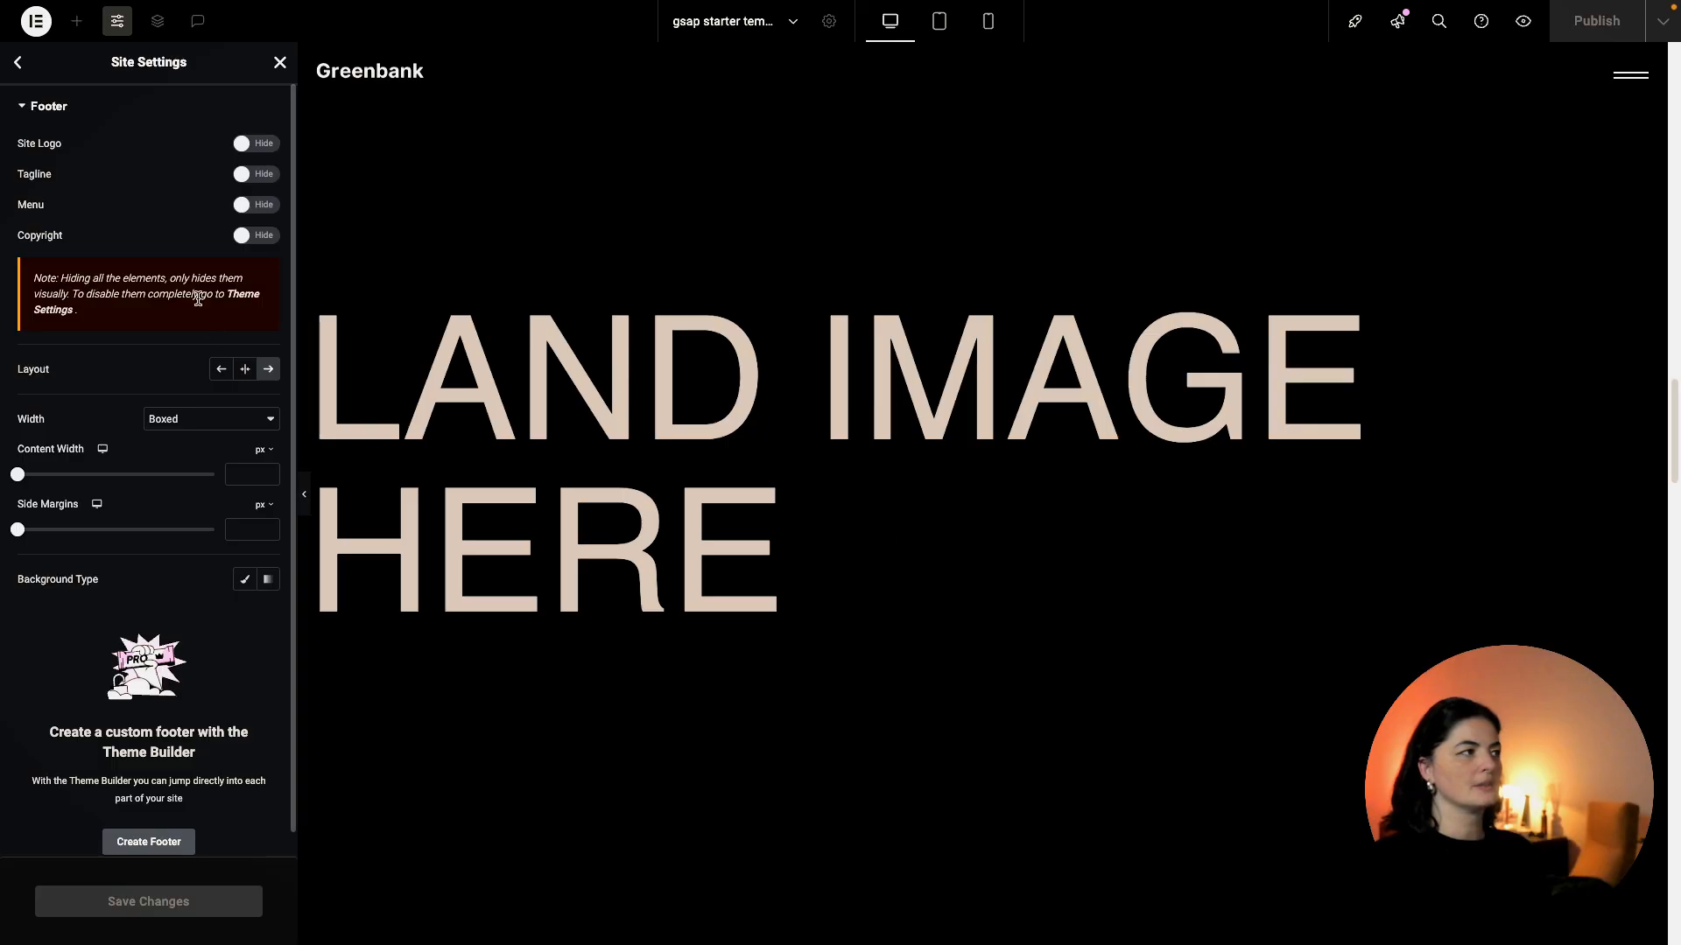
pyautogui.click(277, 60)
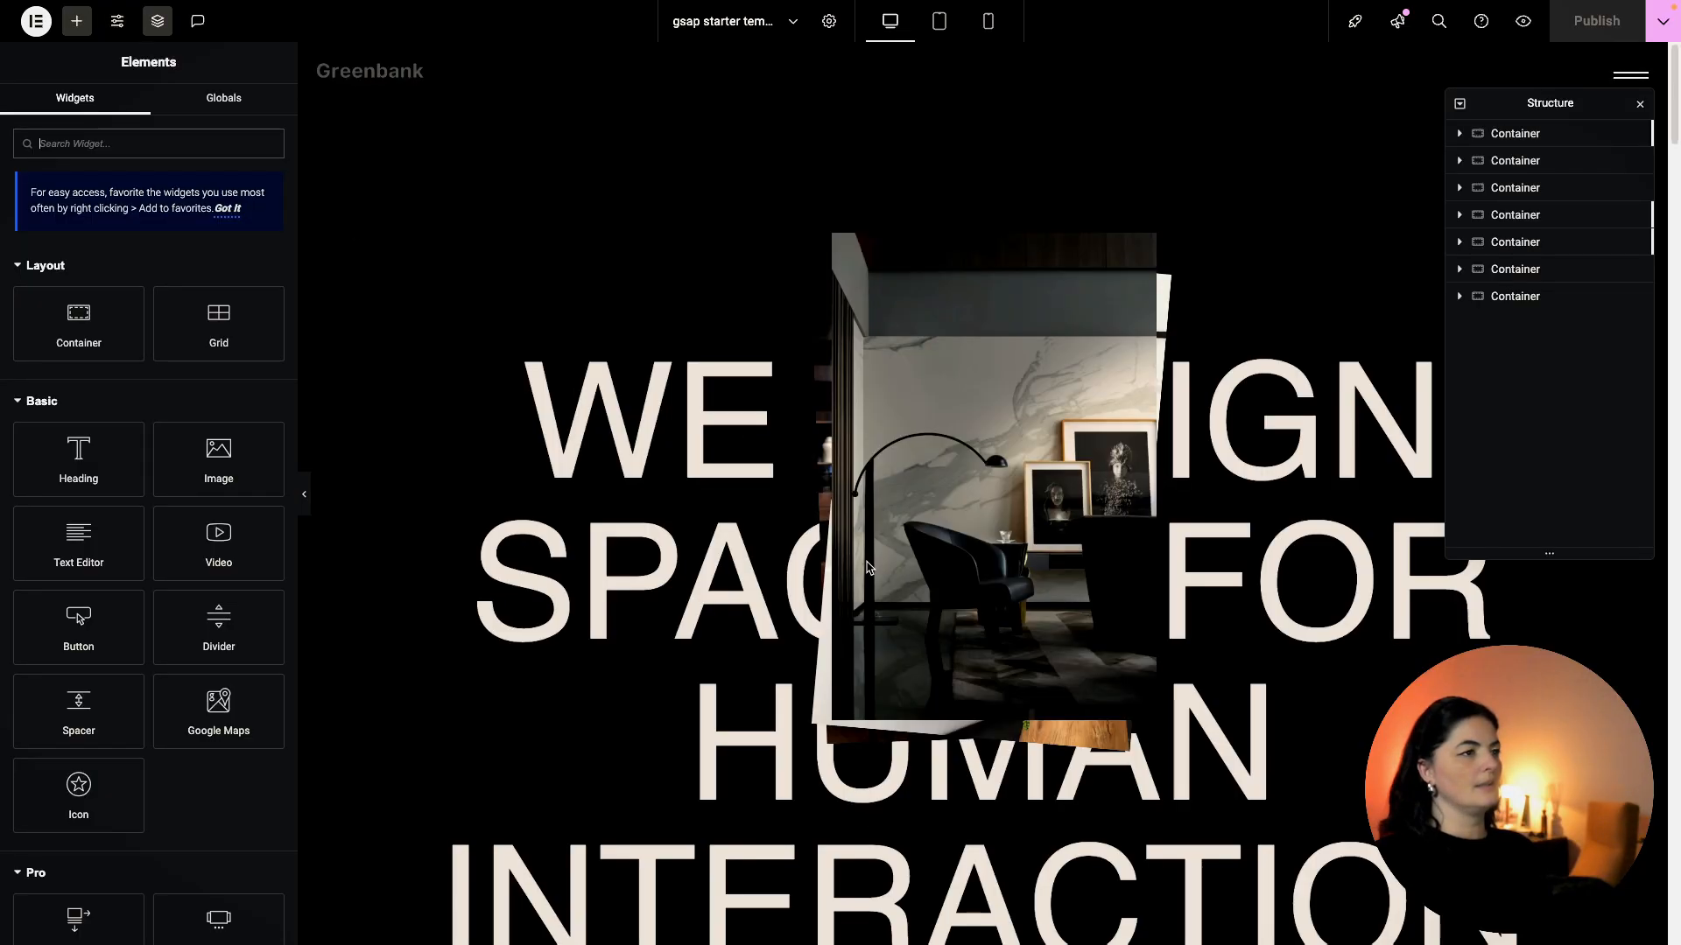
pyautogui.scroll(-10, 945, 600)
pyautogui.scroll(3, 950, 604)
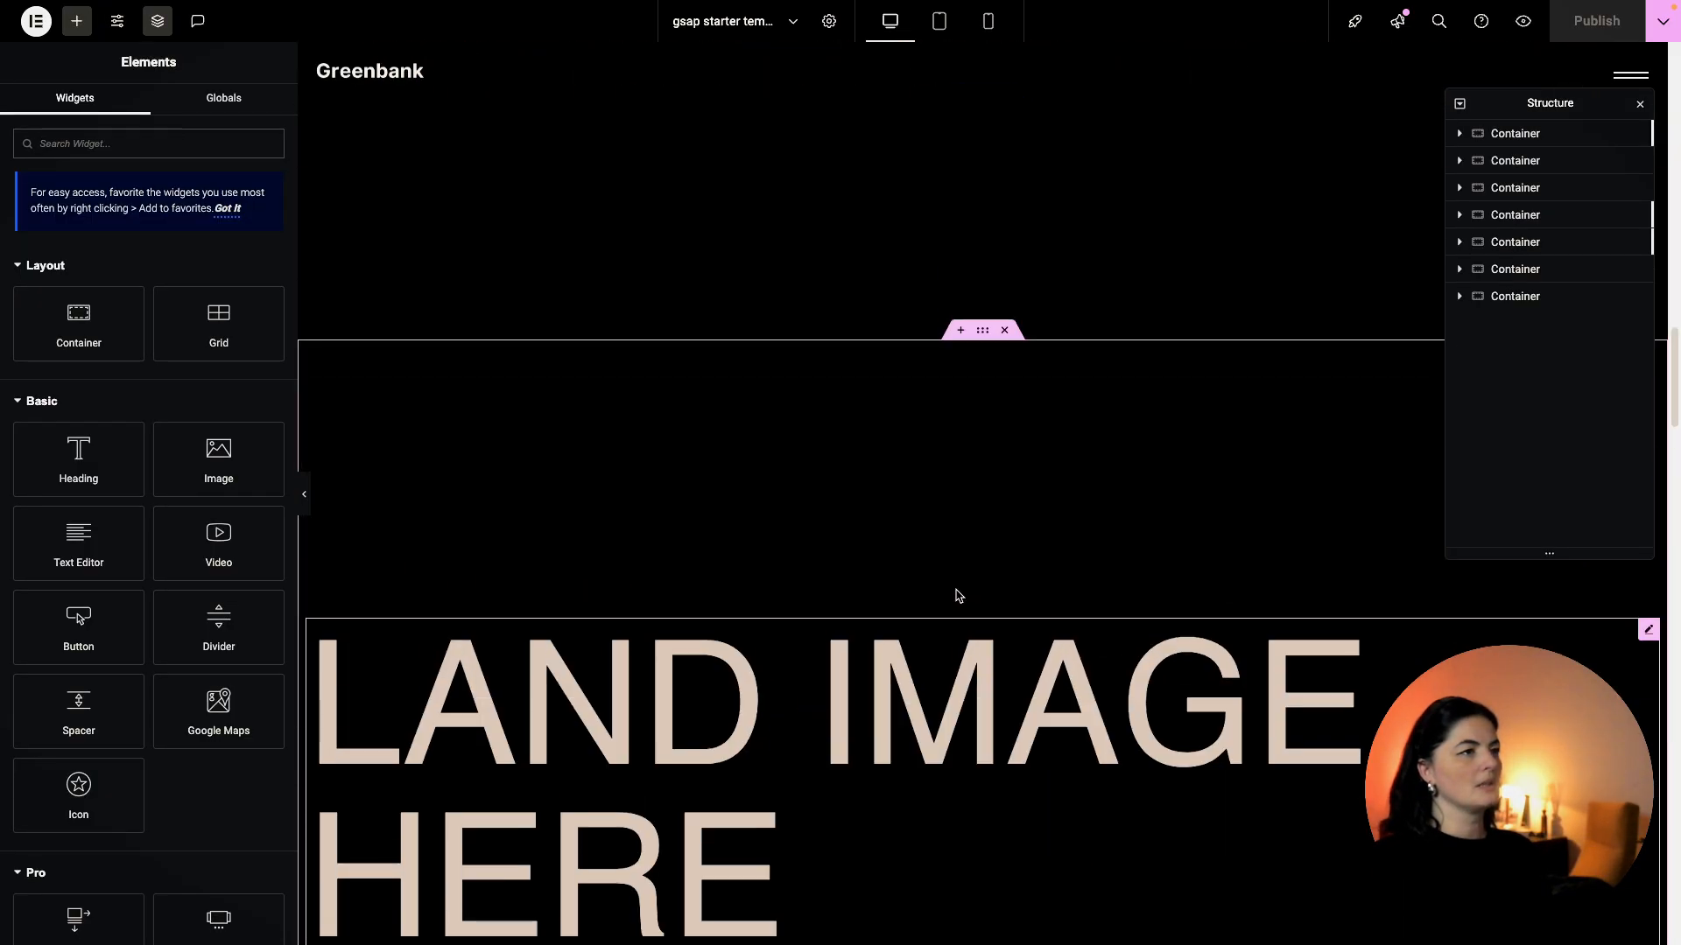
pyautogui.click(954, 335)
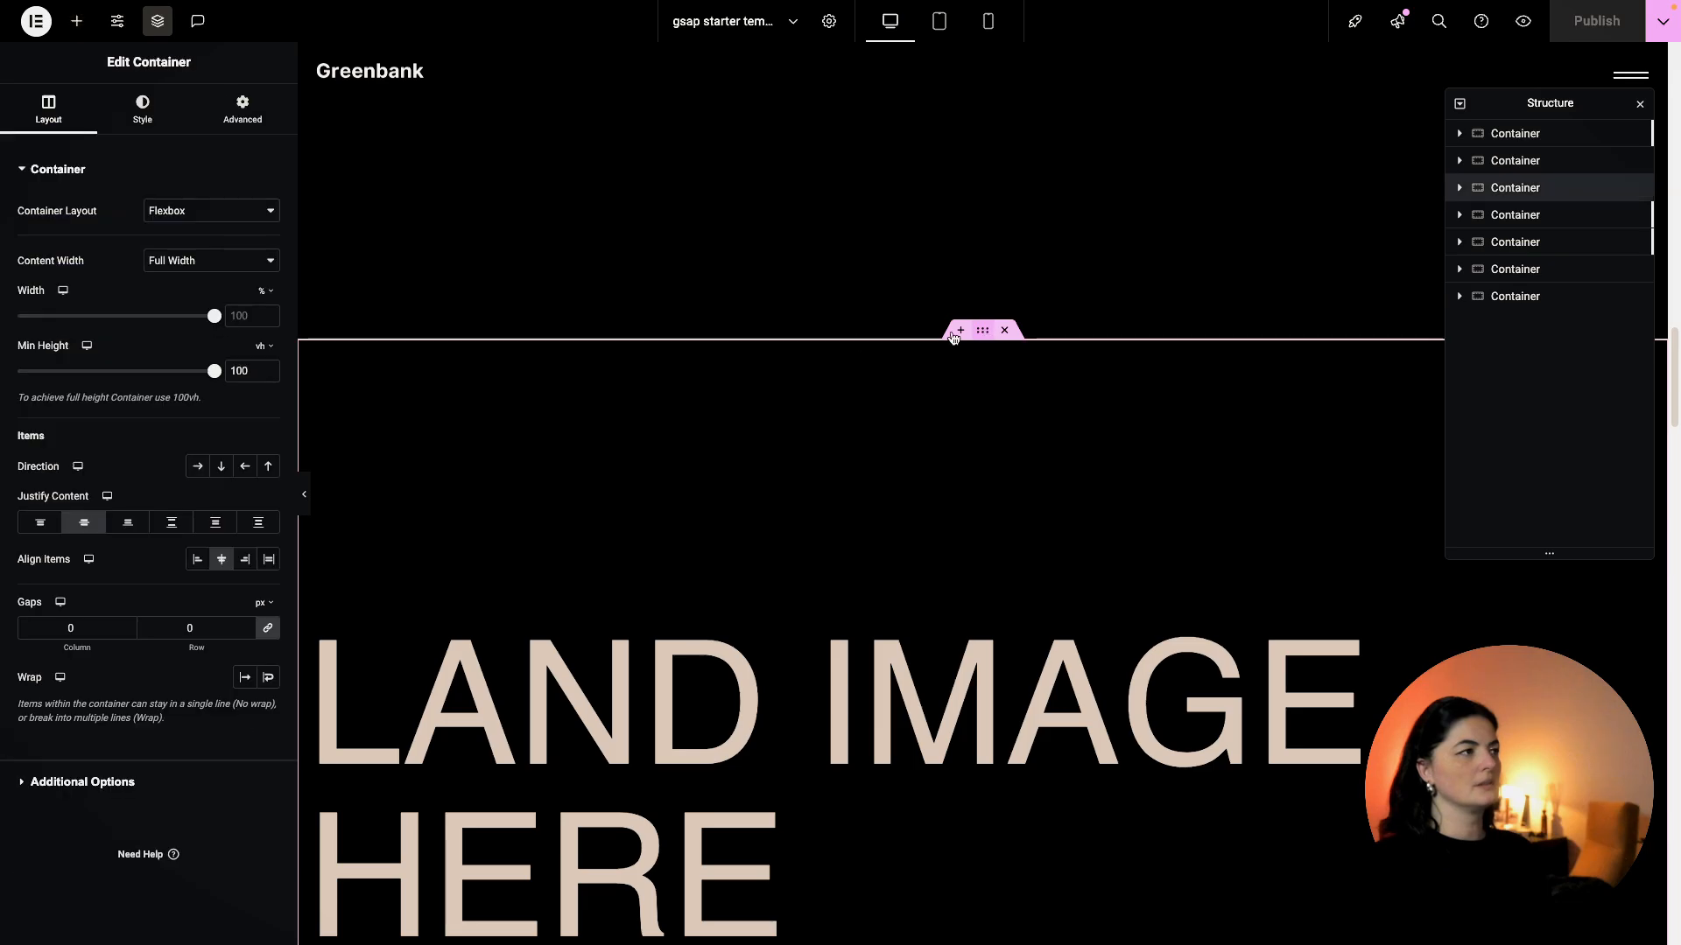
pyautogui.click(143, 111)
pyautogui.click(268, 284)
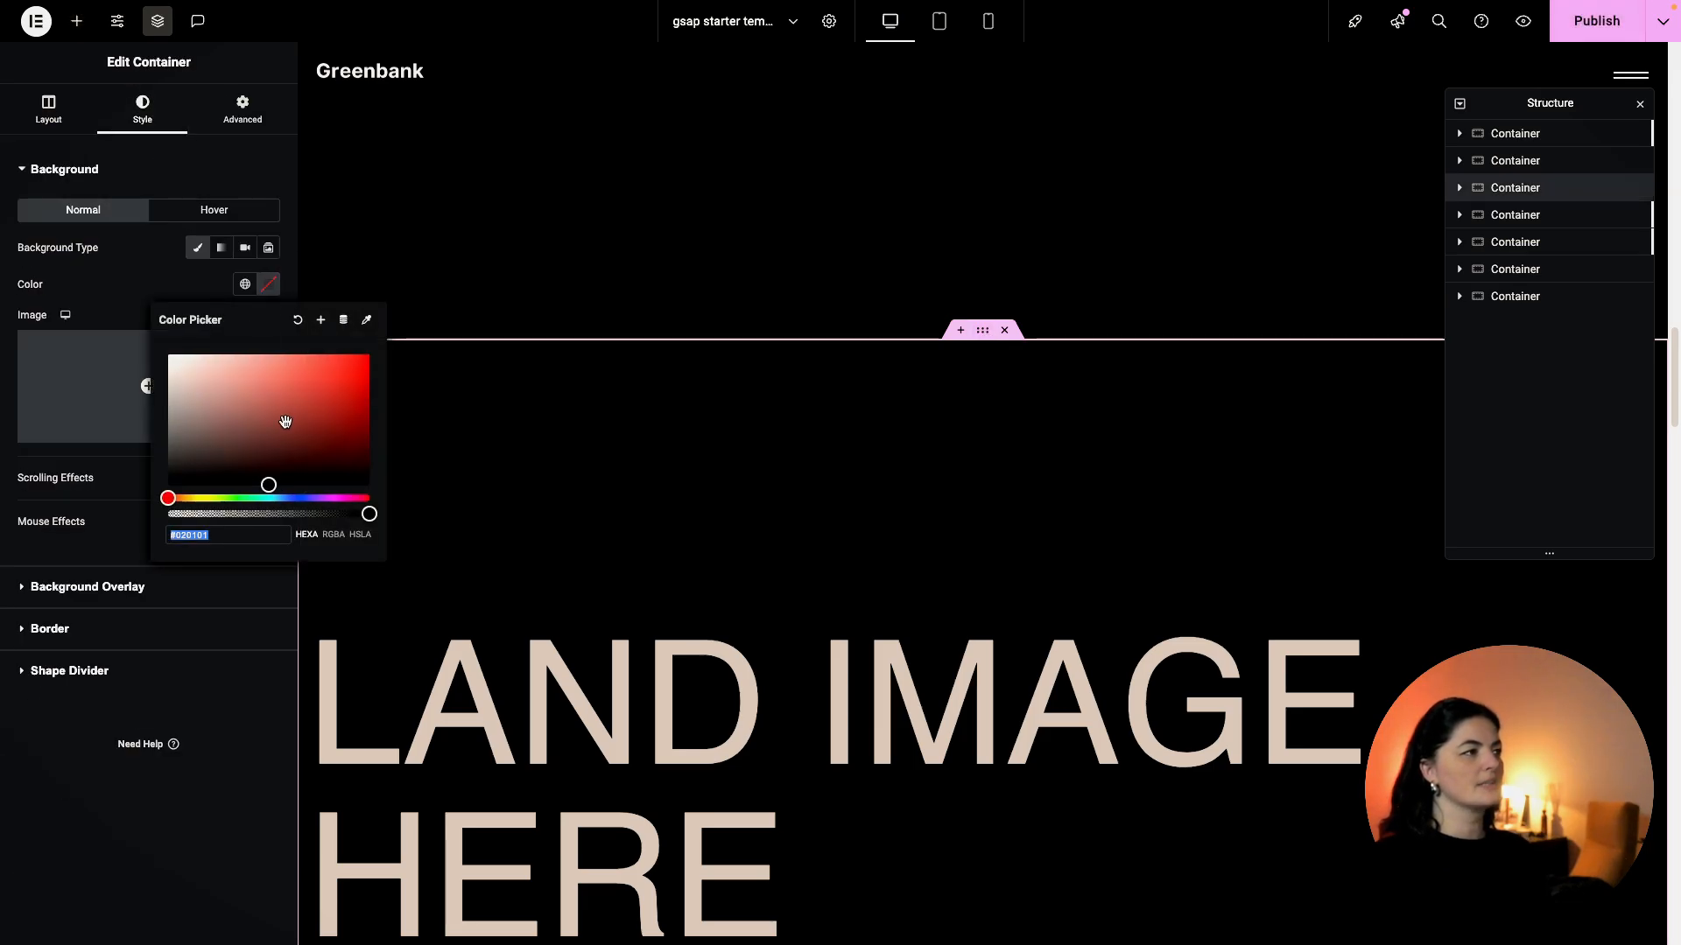
pyautogui.moveTo(167, 498)
pyautogui.mouseDown()
pyautogui.moveTo(268, 499)
pyautogui.moveTo(329, 445)
pyautogui.moveTo(280, 465)
pyautogui.mouseUp()
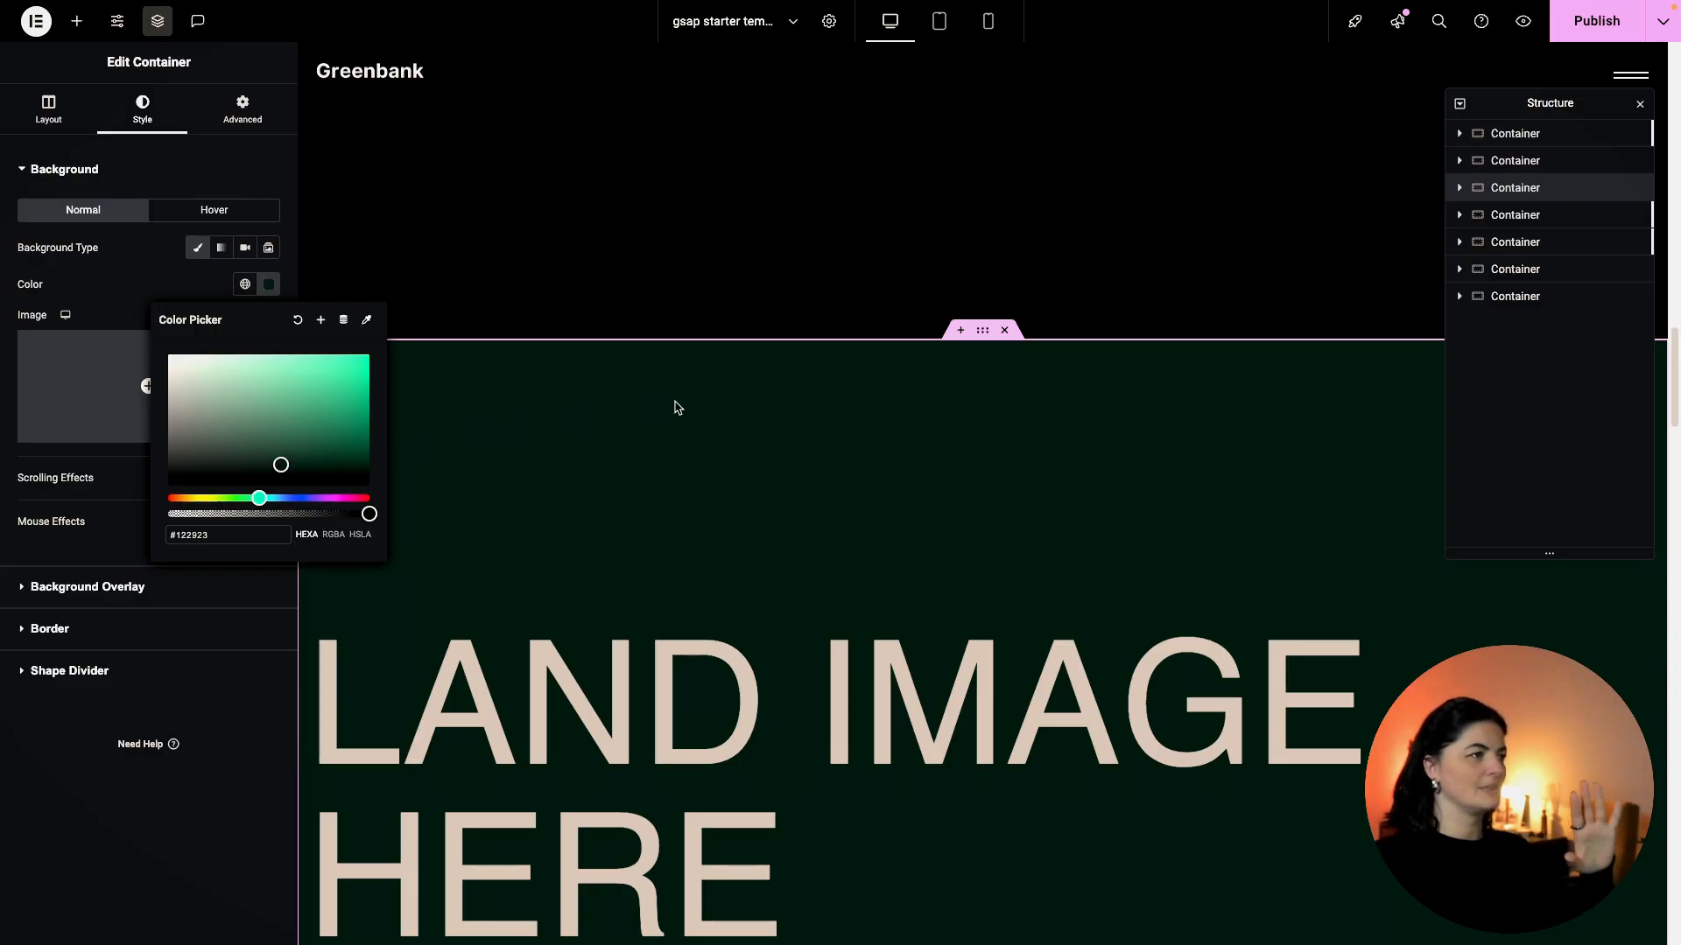
pyautogui.click(1589, 27)
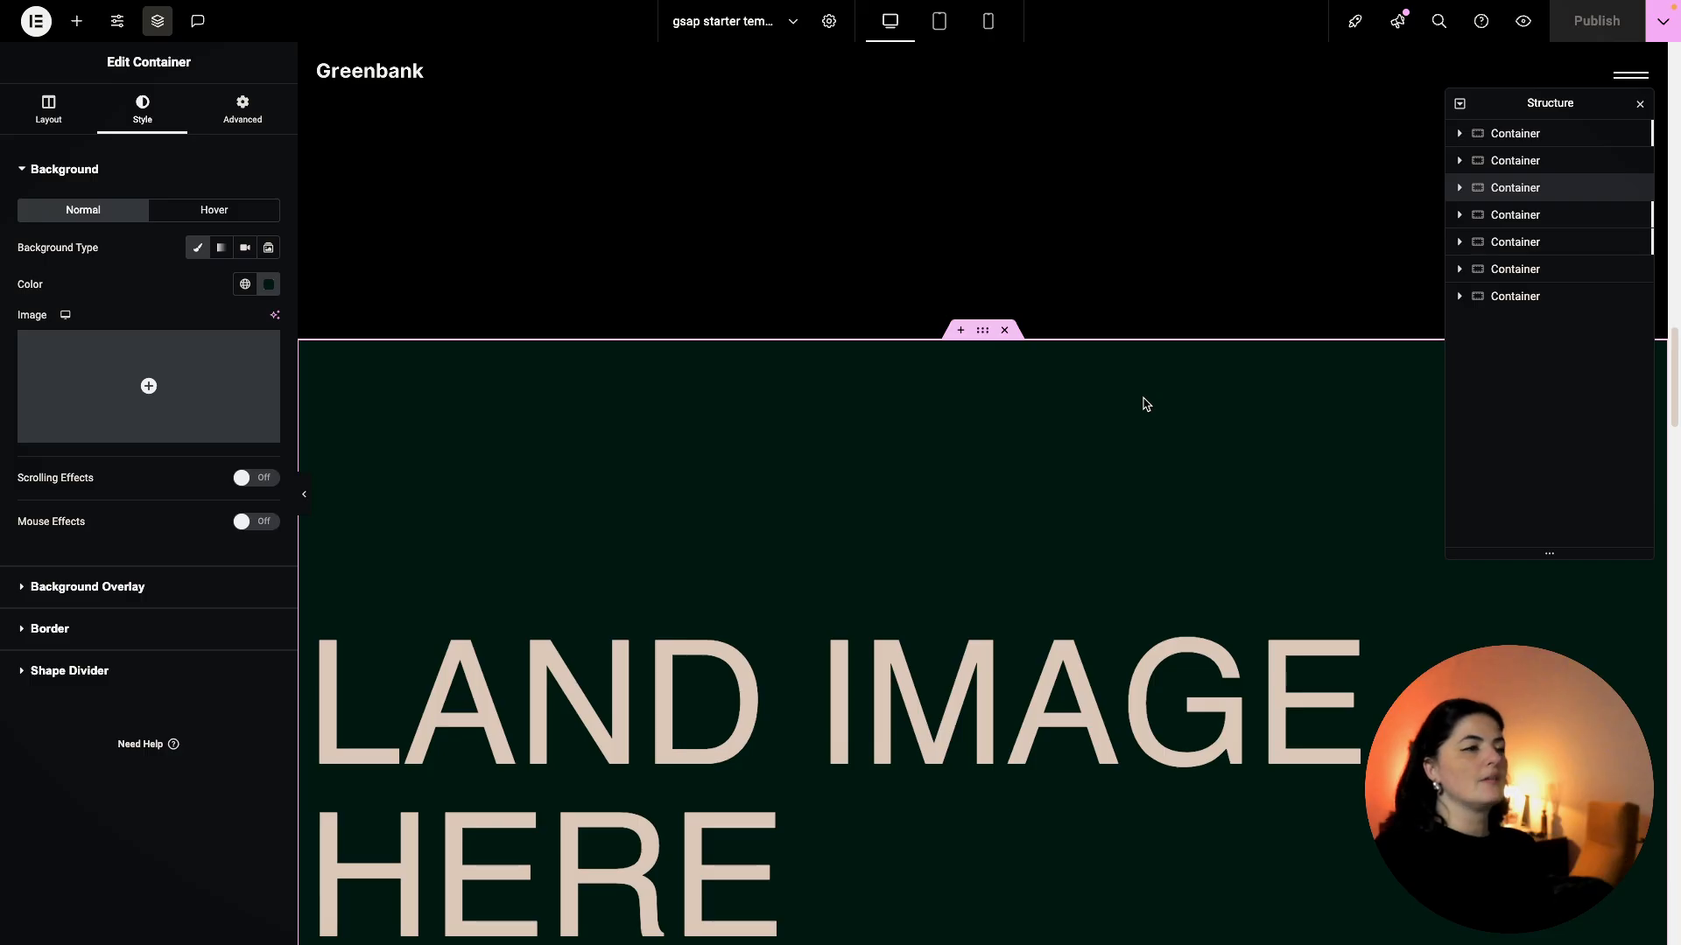
# Centre-align the LAND IMAGE HERE heading and publish.
pyautogui.click(910, 674)
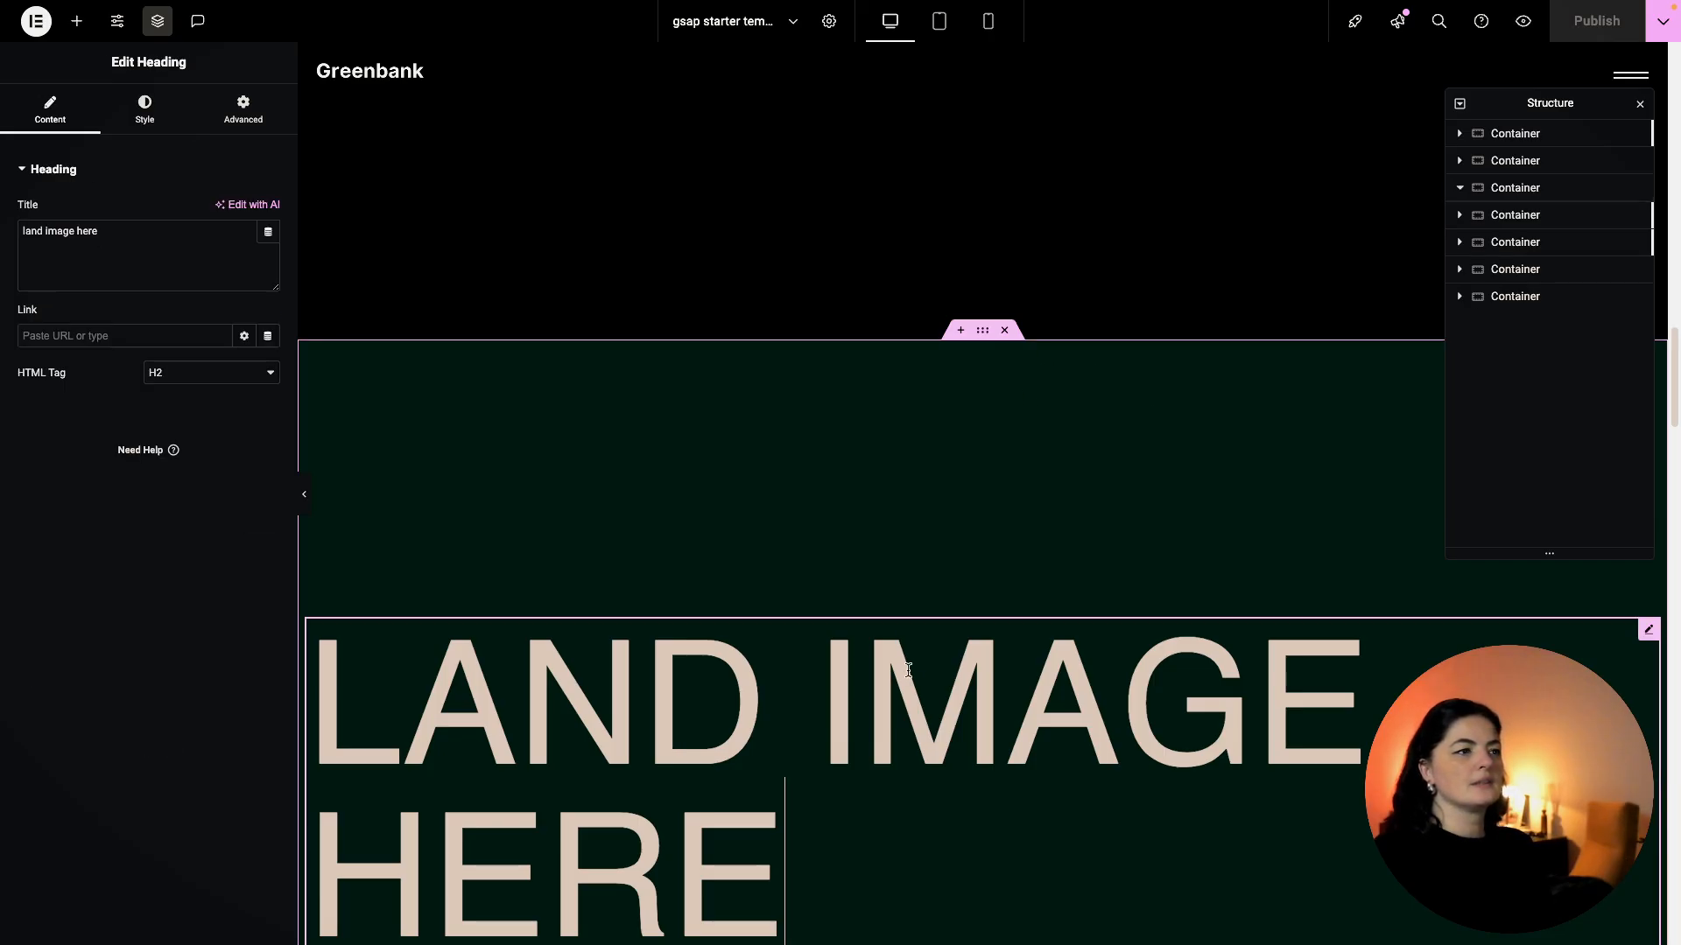
pyautogui.click(145, 110)
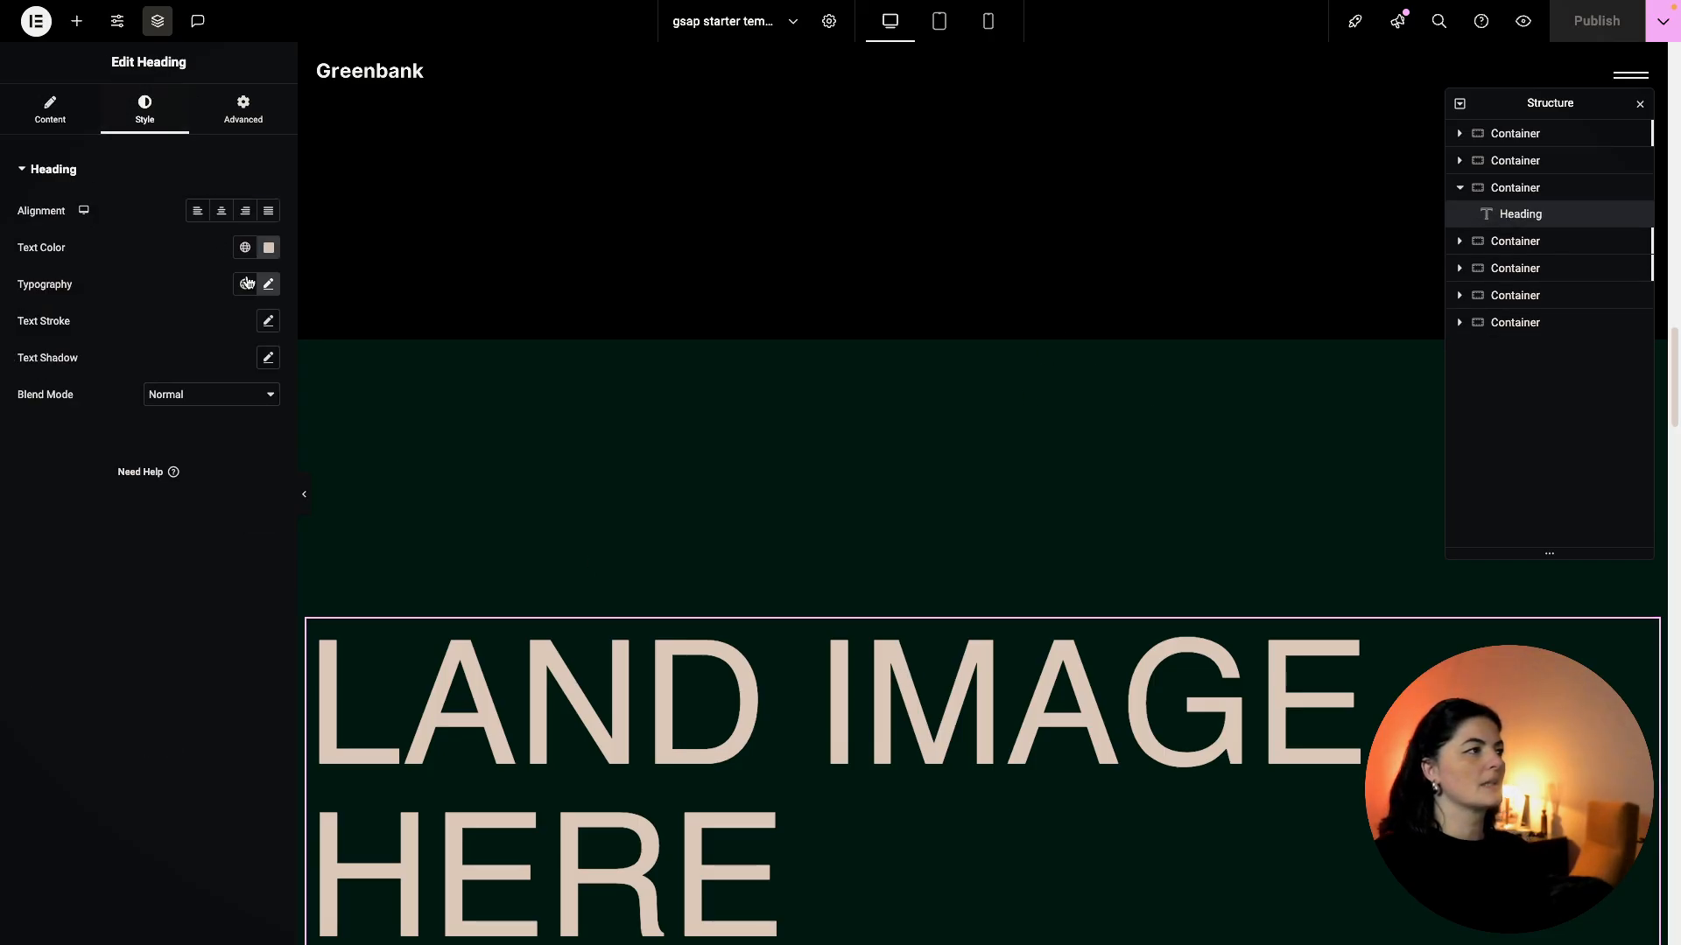
pyautogui.click(222, 211)
pyautogui.click(1596, 21)
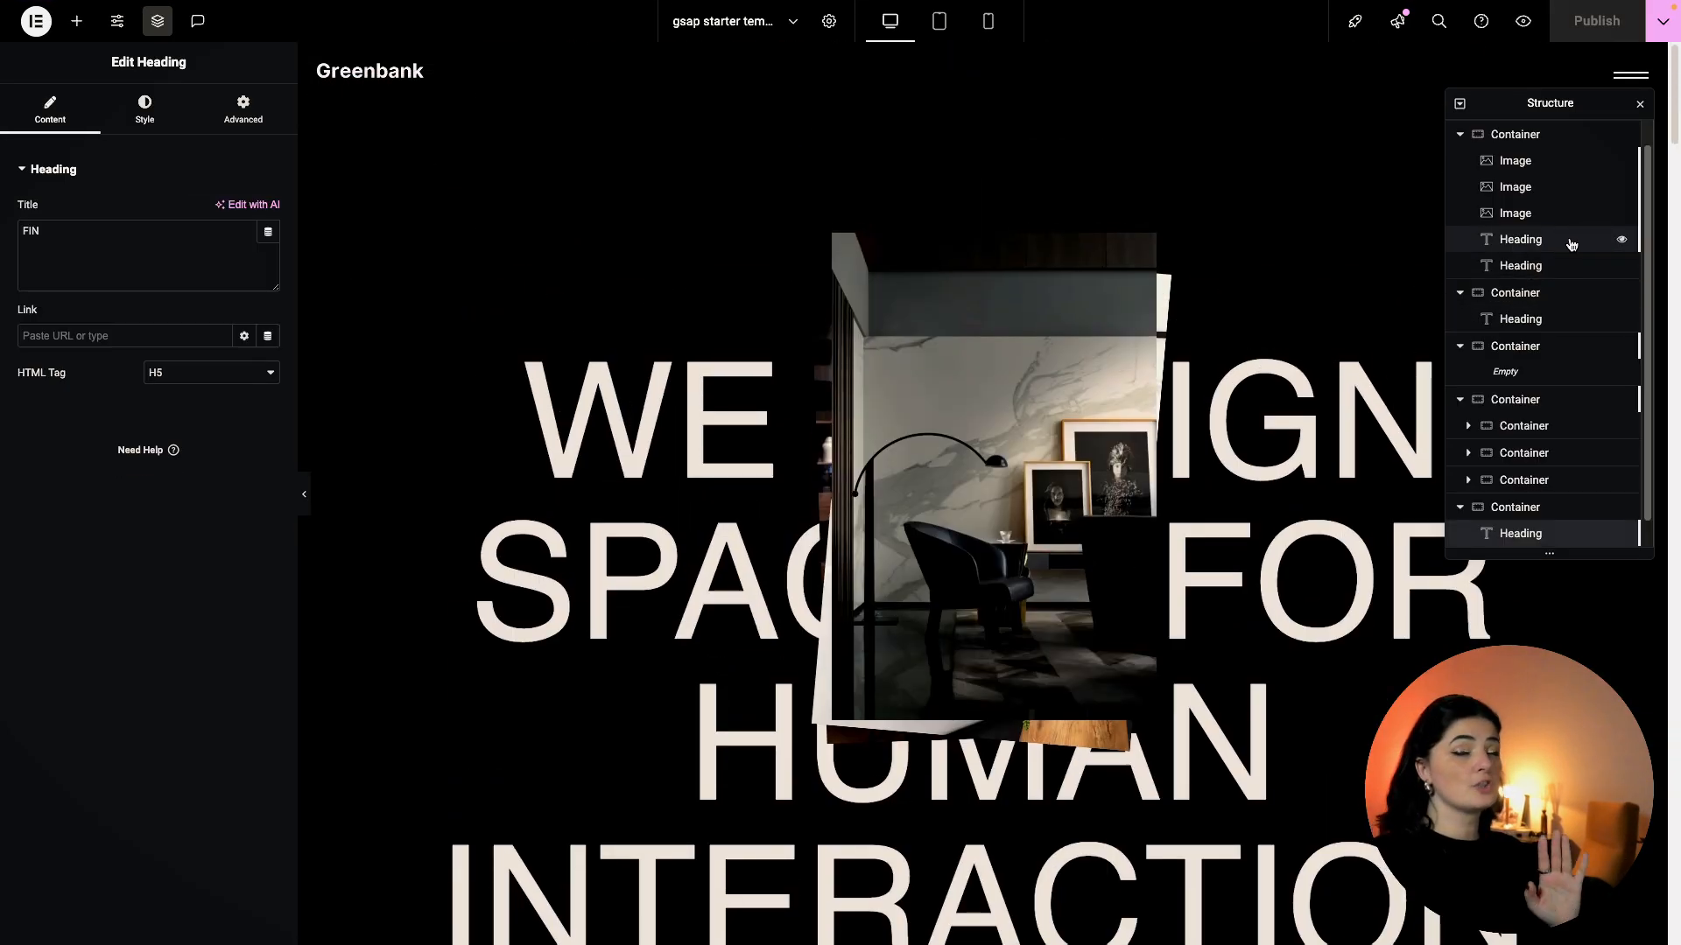
# Collapse the structure's containers, then expand the last container and select its HTML widget.
pyautogui.scroll(1, 1540, 228)
pyautogui.click(1459, 160)
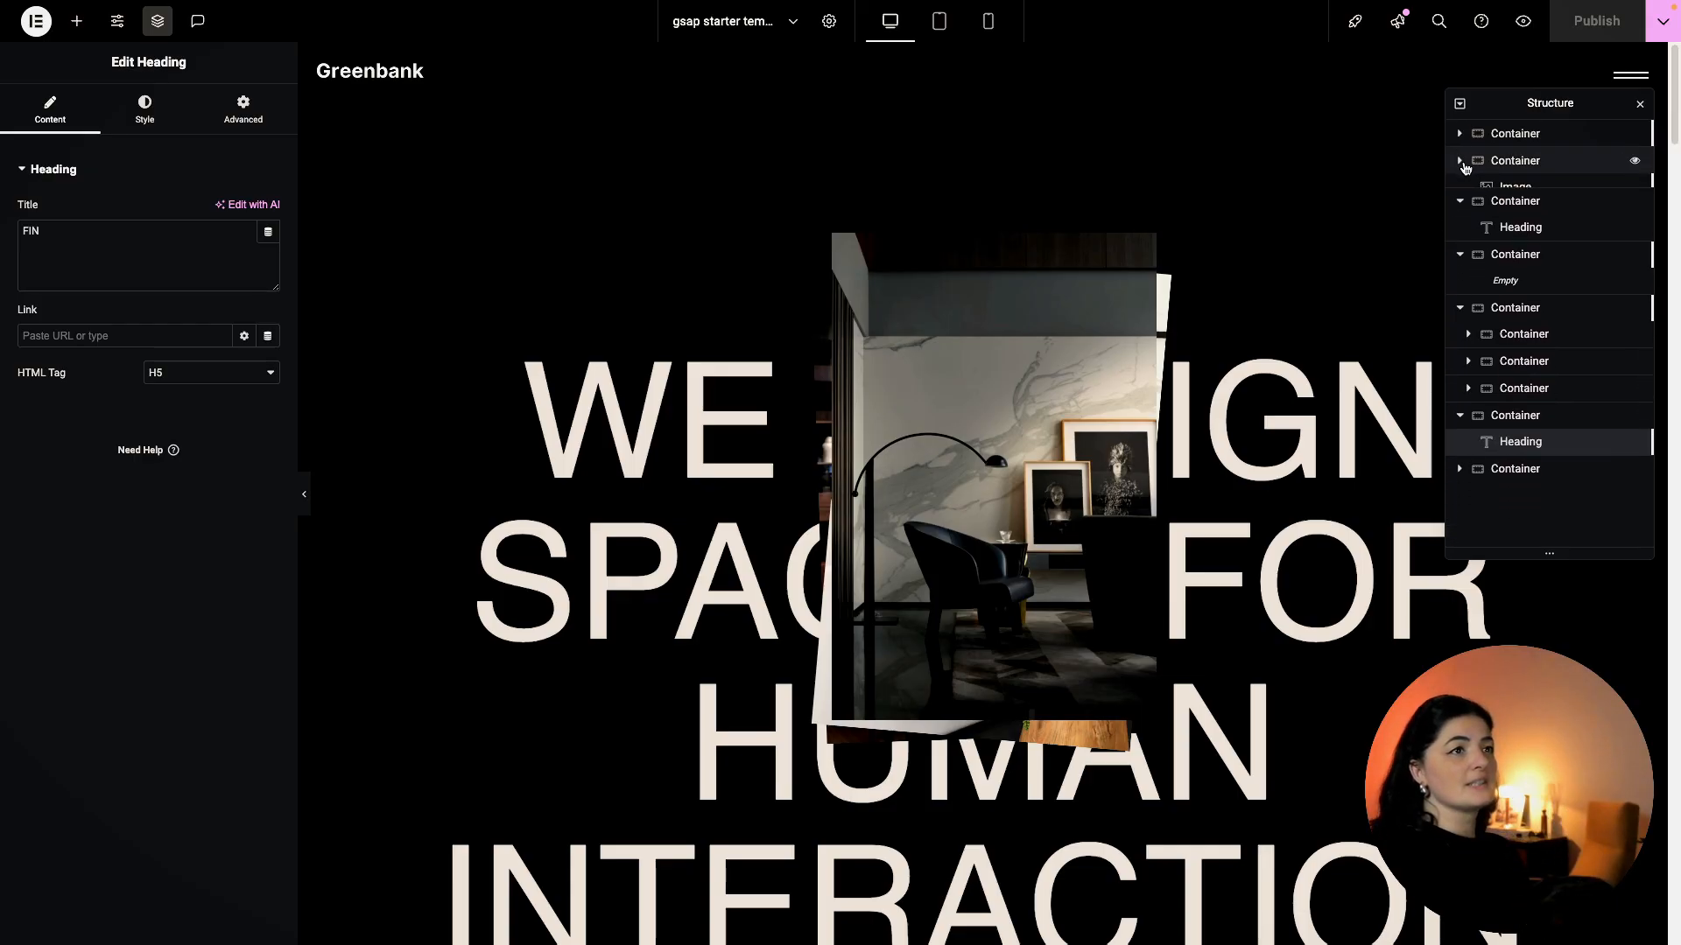
pyautogui.click(1459, 187)
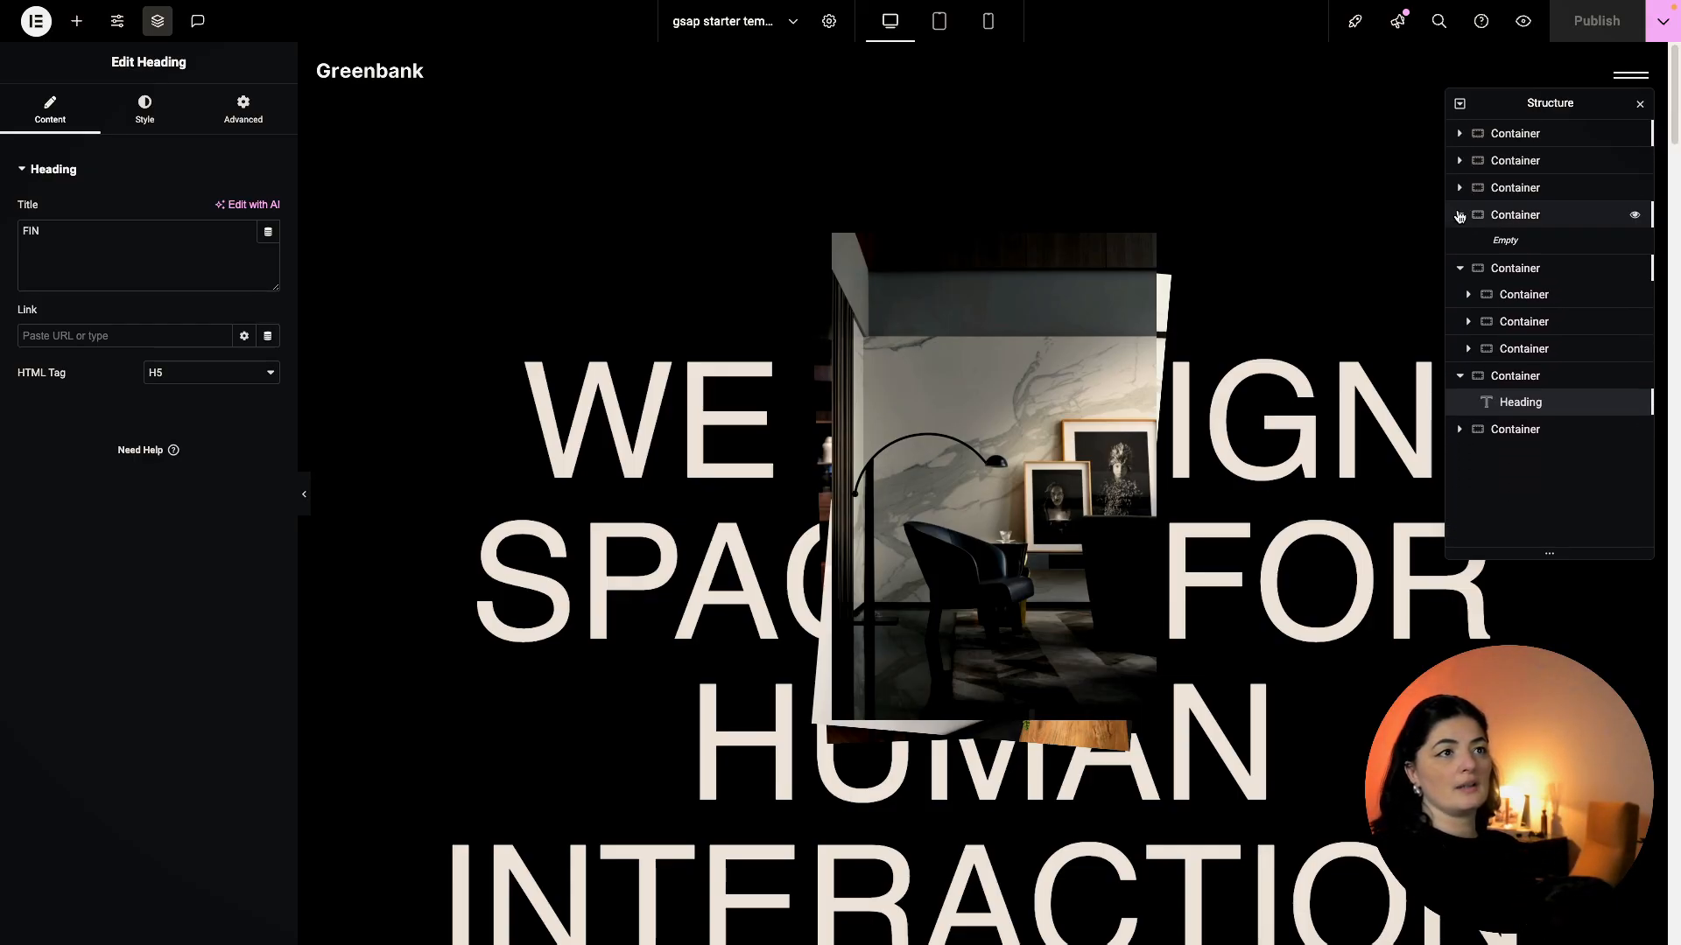
pyautogui.click(1460, 215)
pyautogui.click(1460, 242)
pyautogui.click(1437, 66)
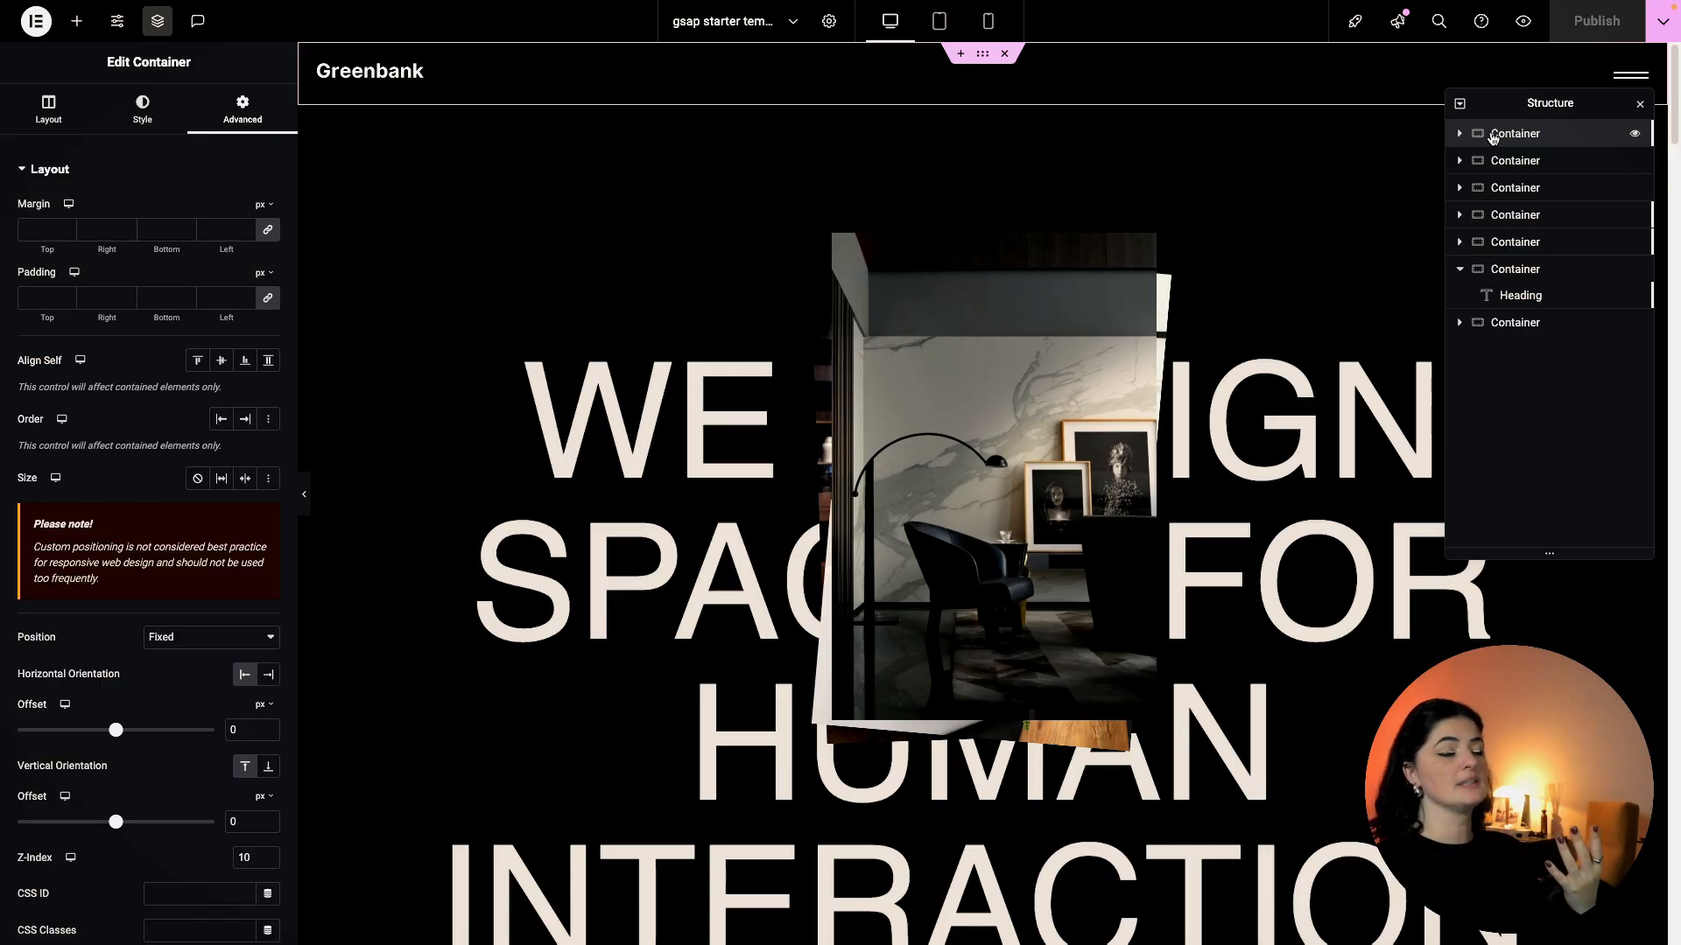
pyautogui.rightClick(1492, 138)
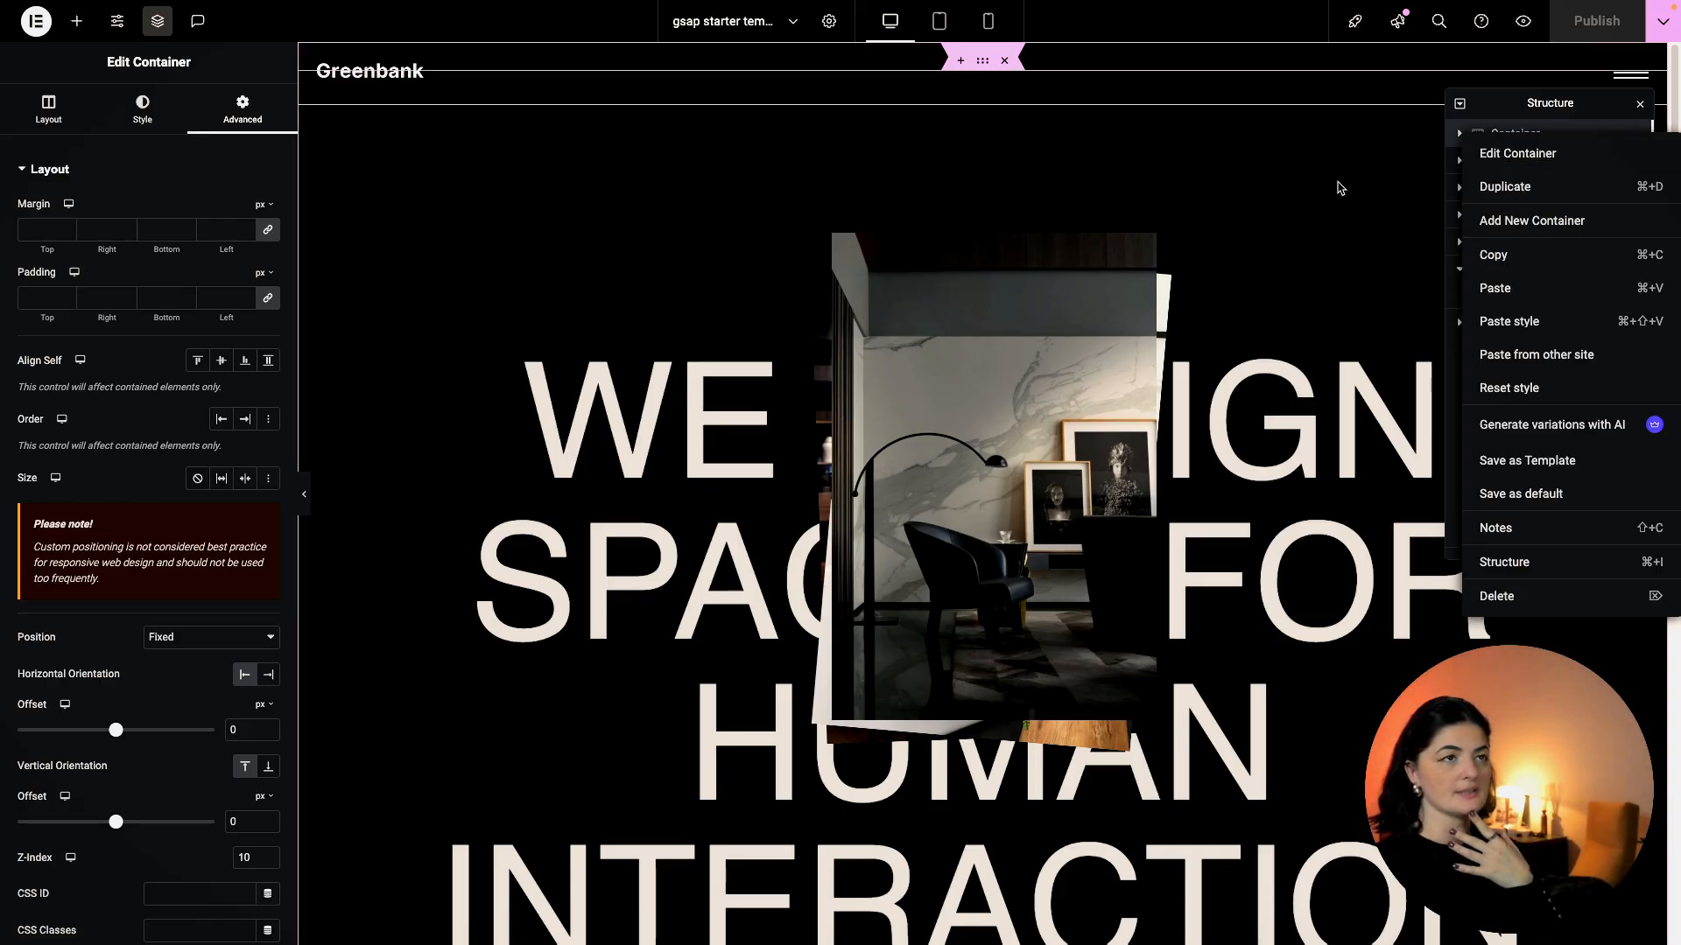
pyautogui.click(1339, 189)
pyautogui.click(1472, 326)
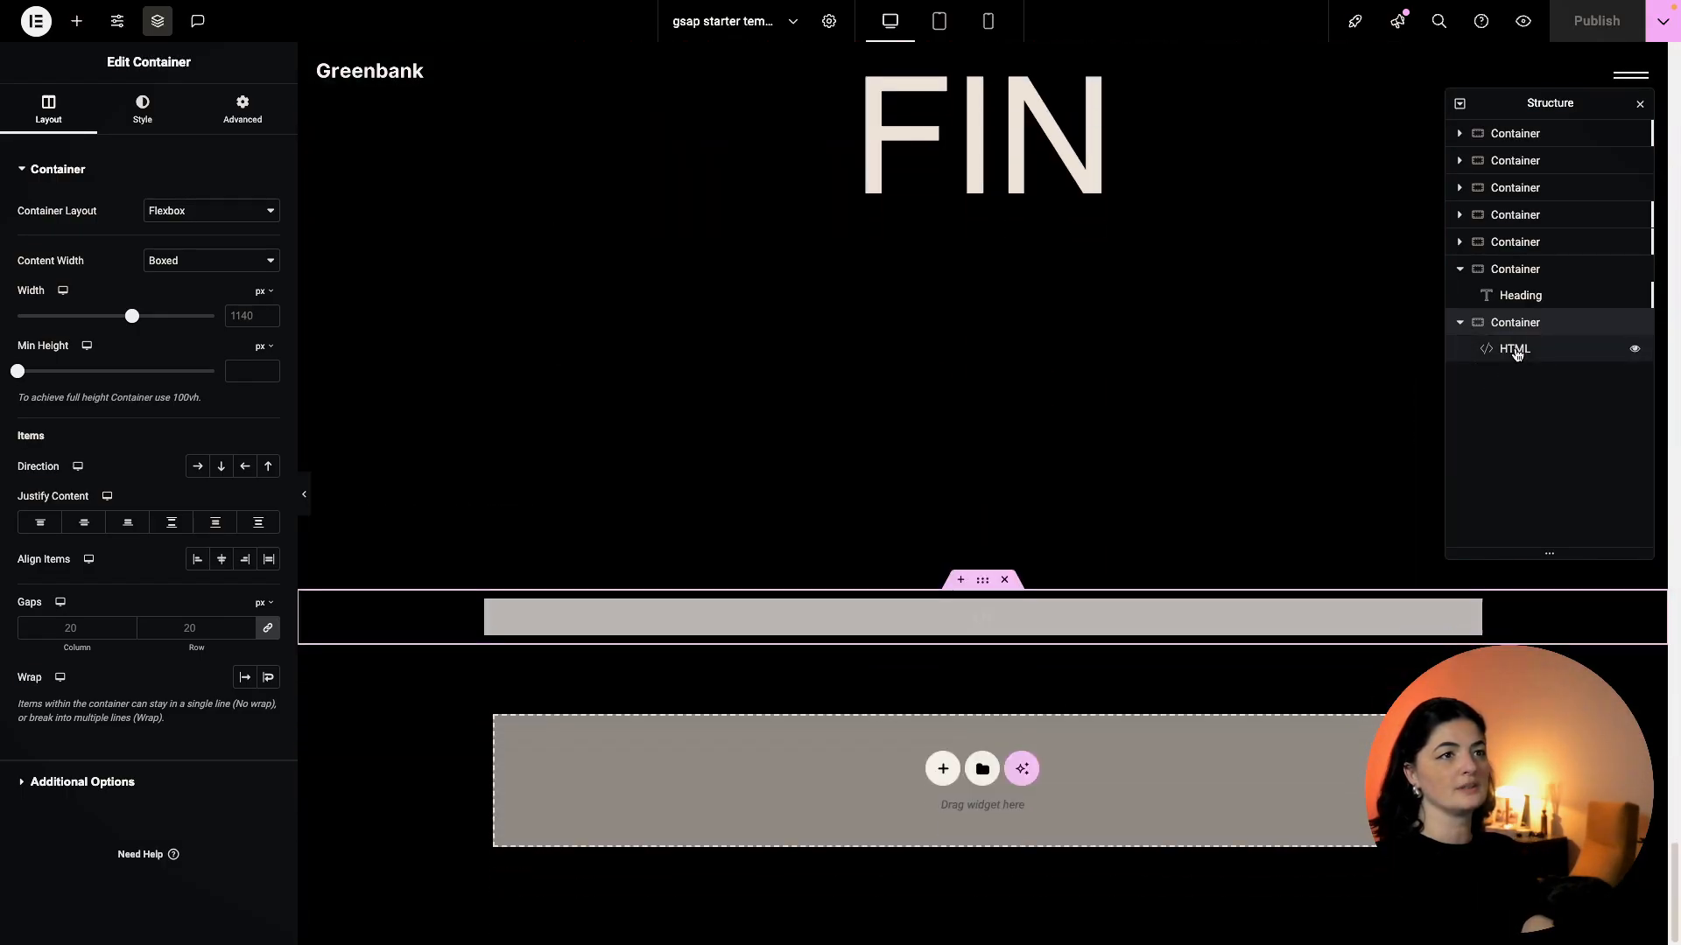
pyautogui.click(1515, 349)
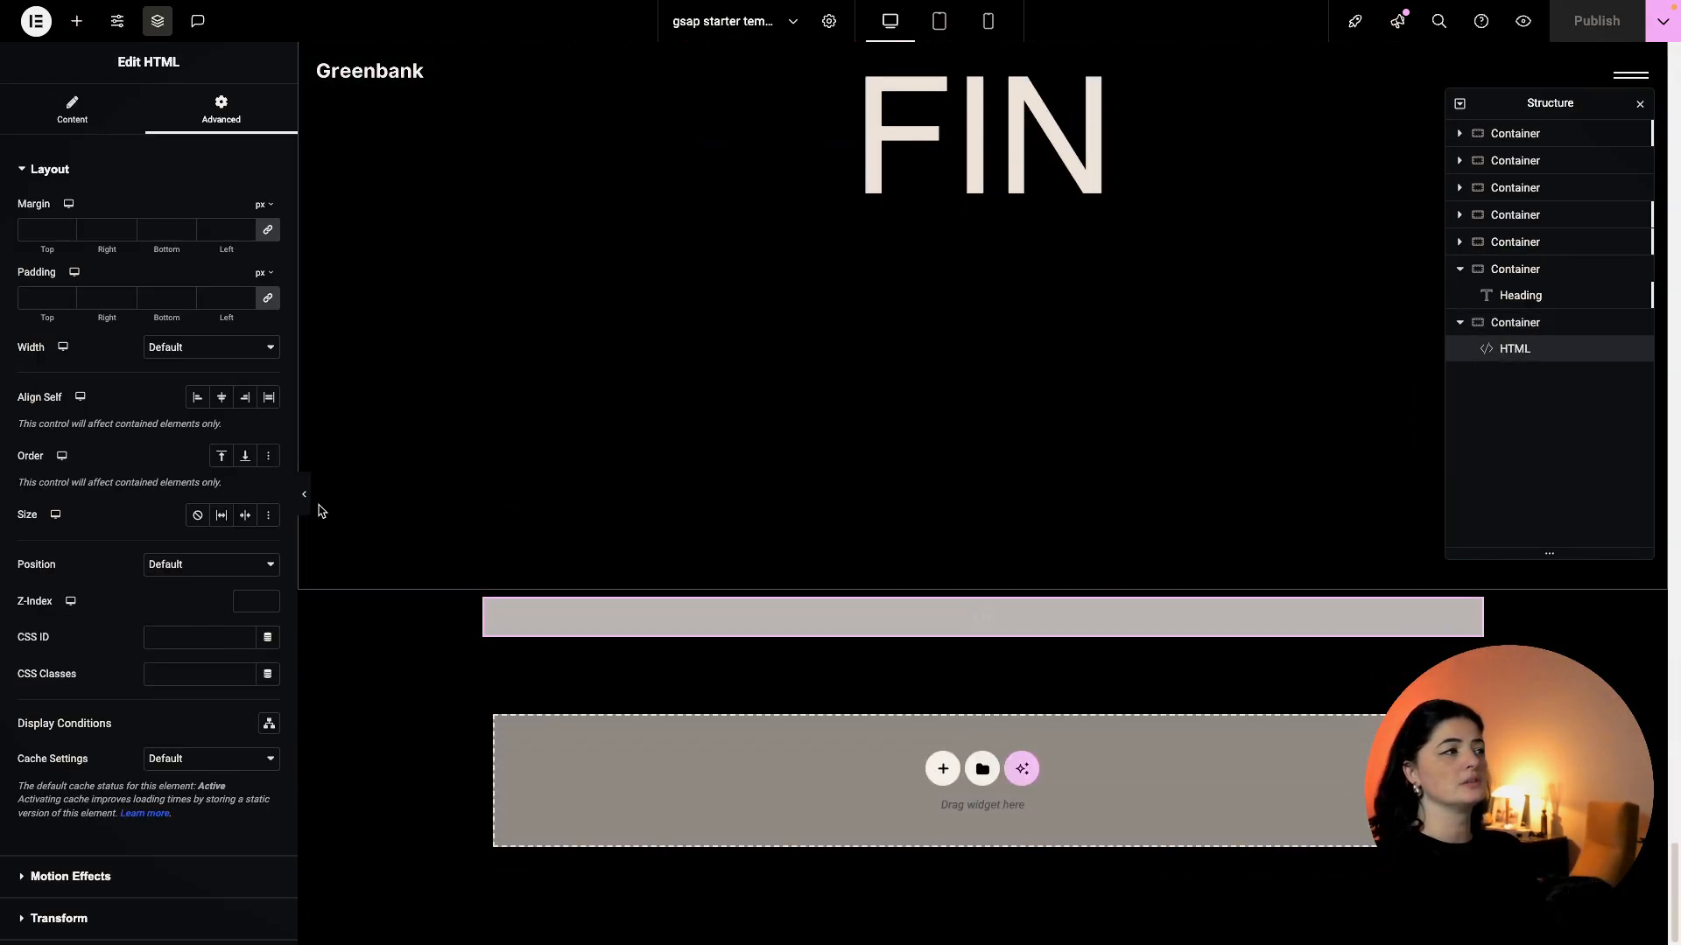
# Show the HTML widget's code and widen the code editor.
pyautogui.scroll(-5, 116, 613)
pyautogui.click(80, 816)
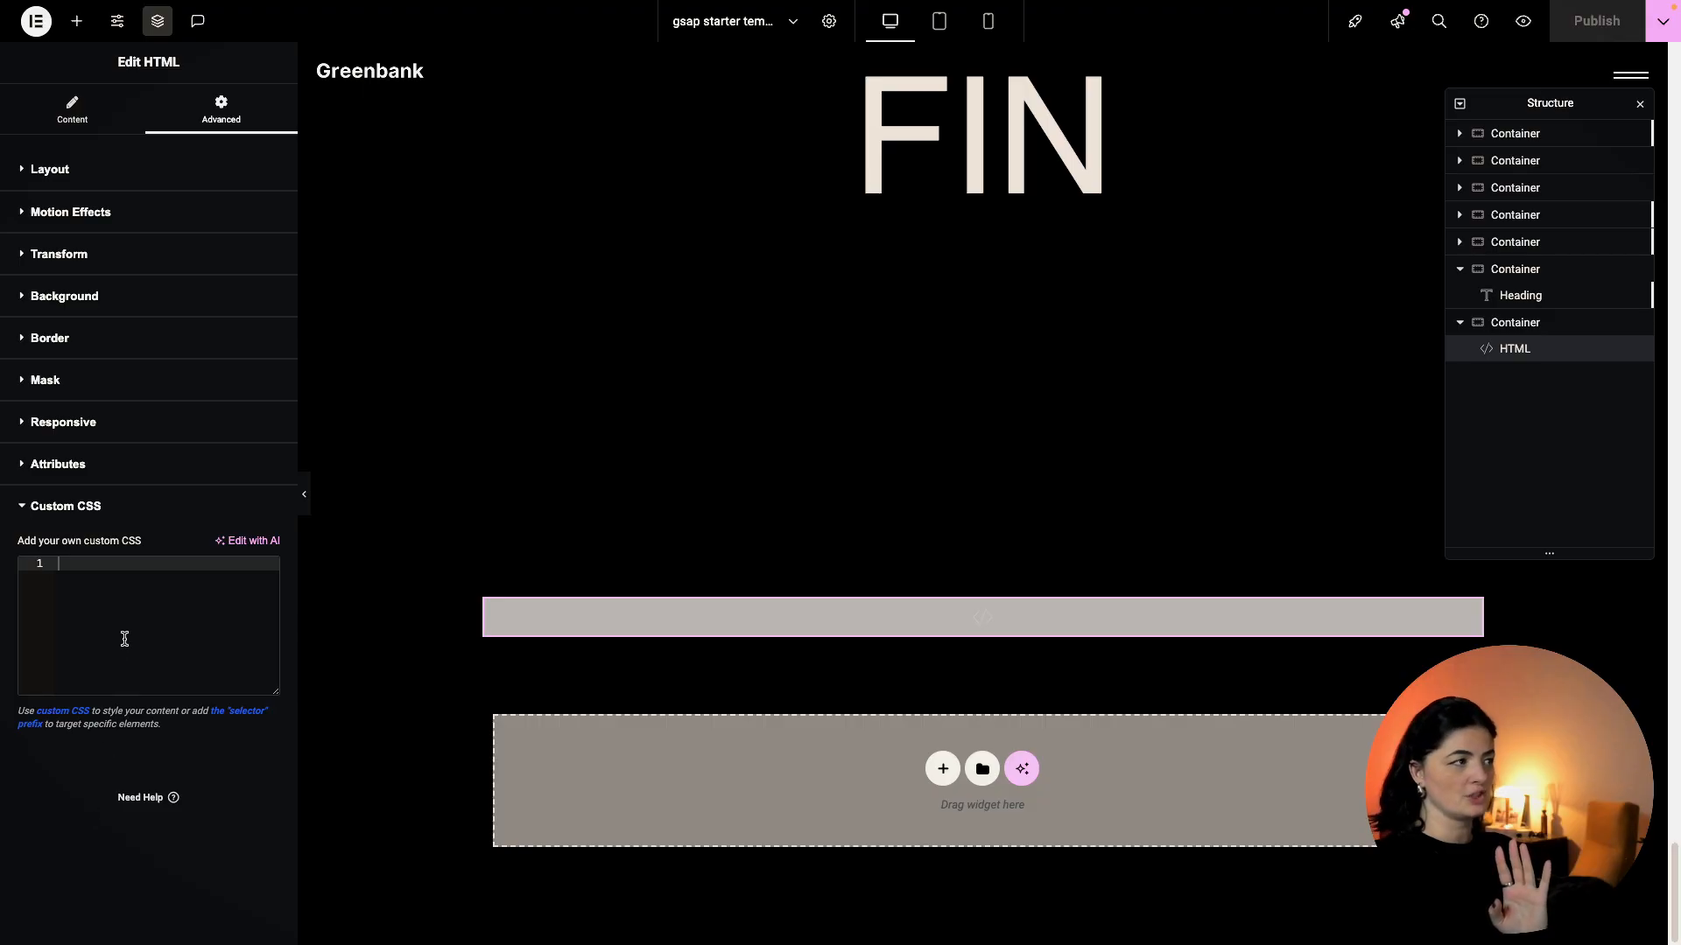
pyautogui.click(101, 112)
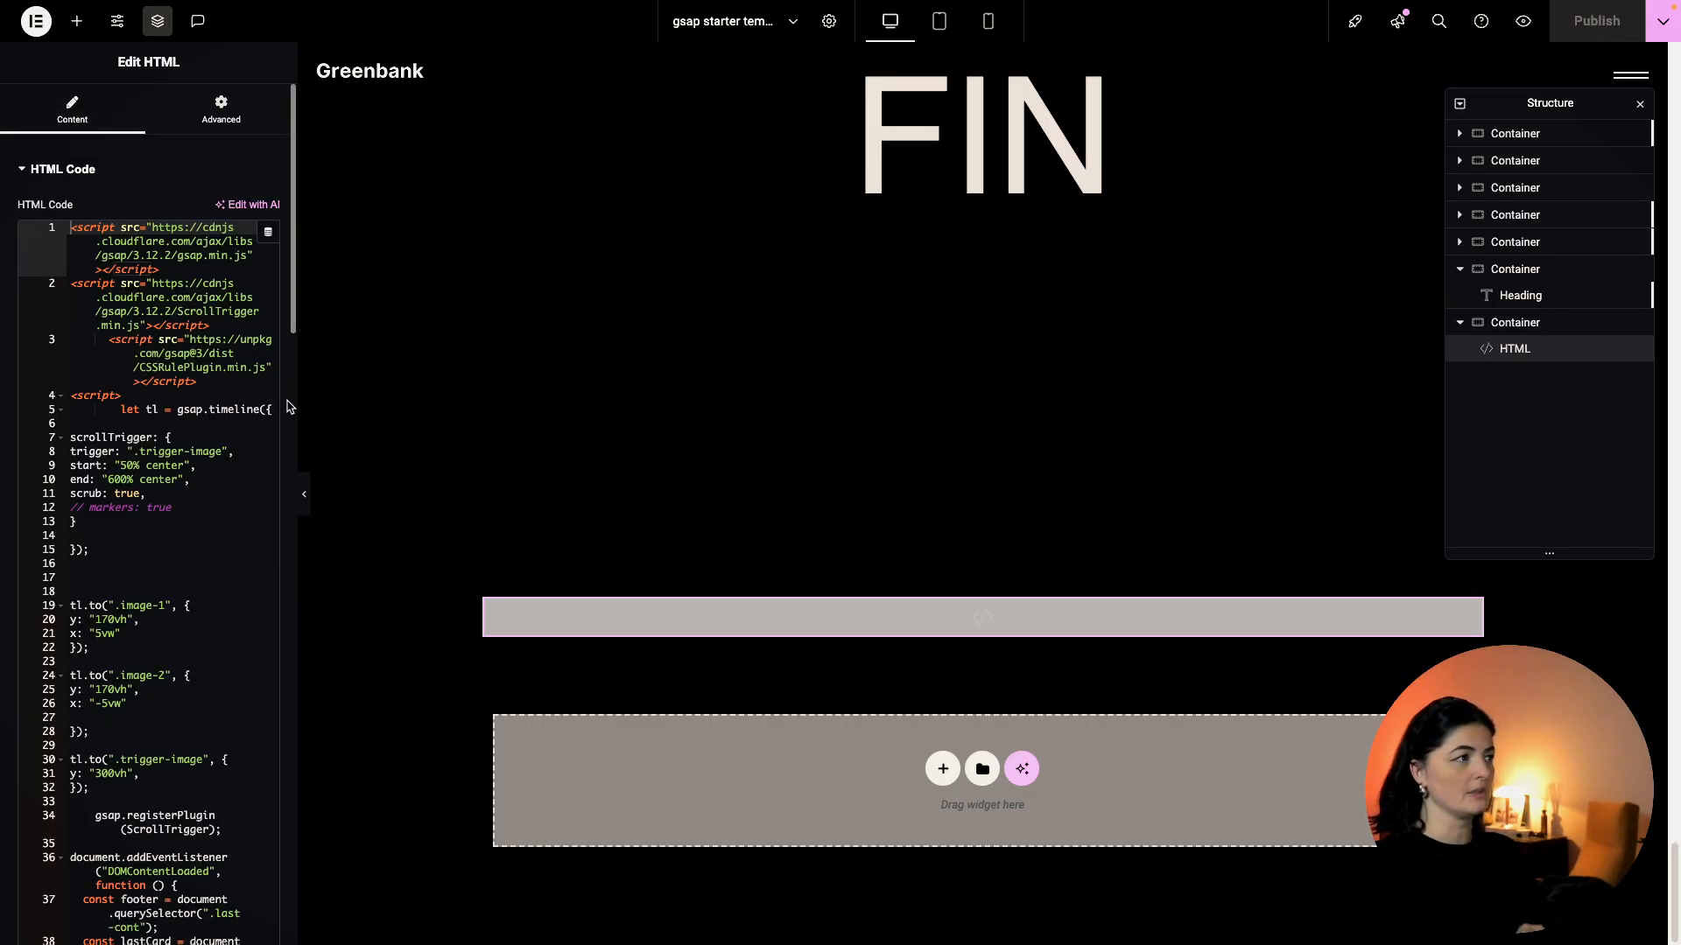
pyautogui.moveTo(301, 408); pyautogui.dragTo(733, 402)
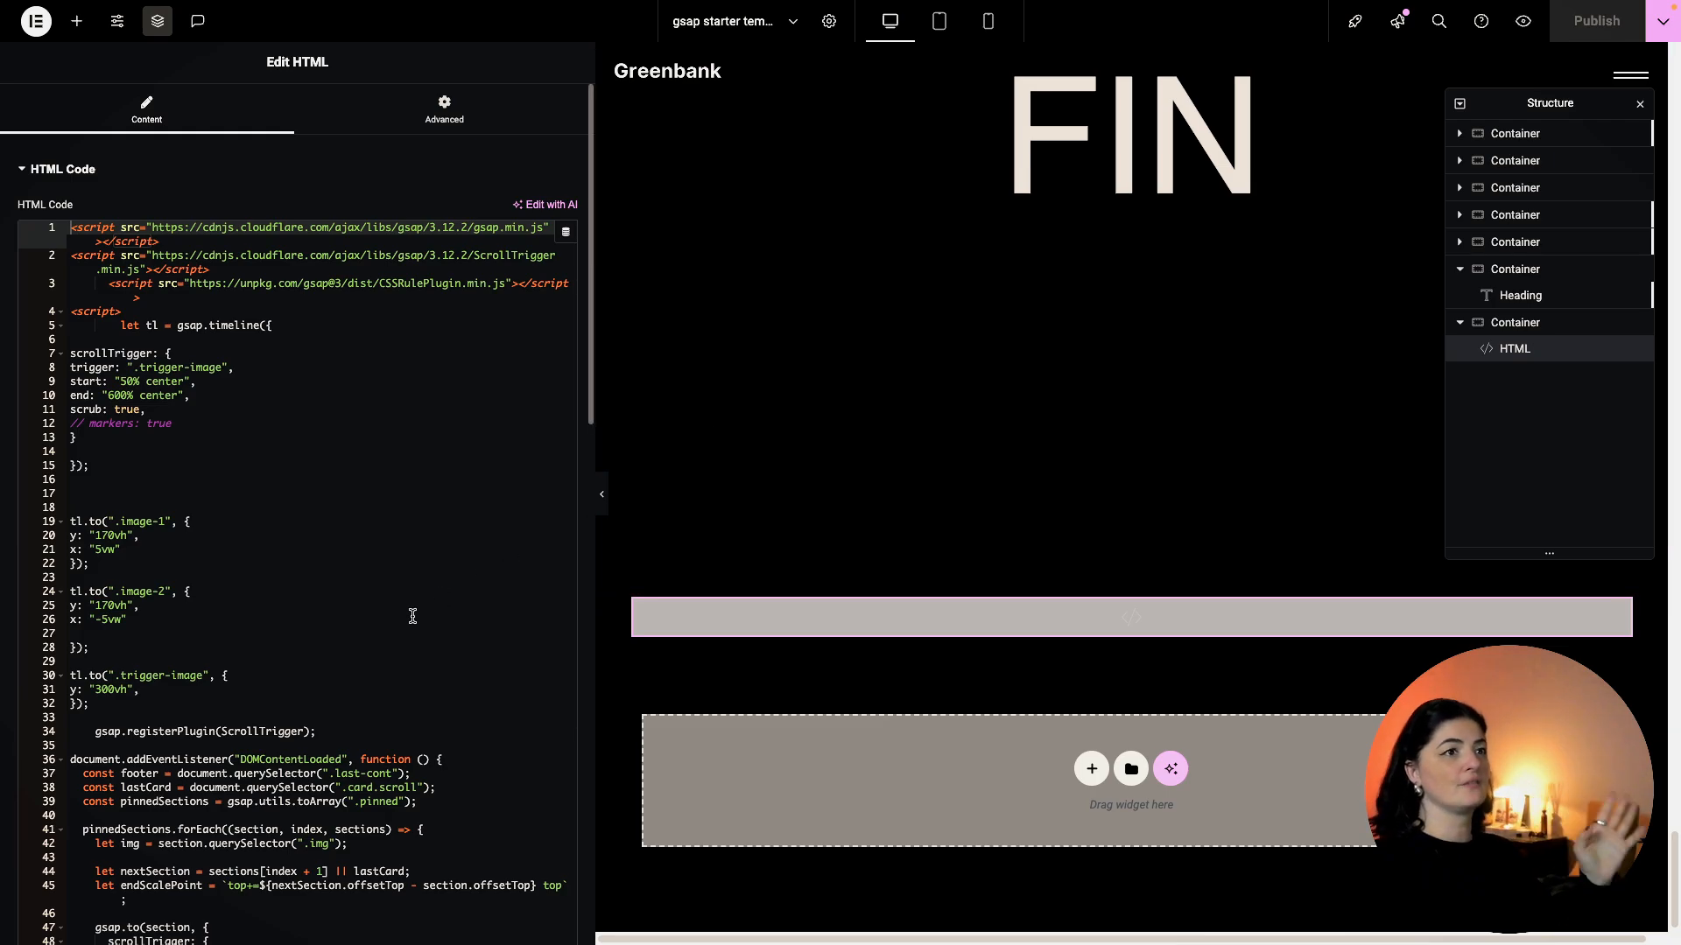
# Add empty lines after line 88, below the scroll animation code.
pyautogui.scroll(-1, 380, 623)
pyautogui.scroll(-15, 380, 624)
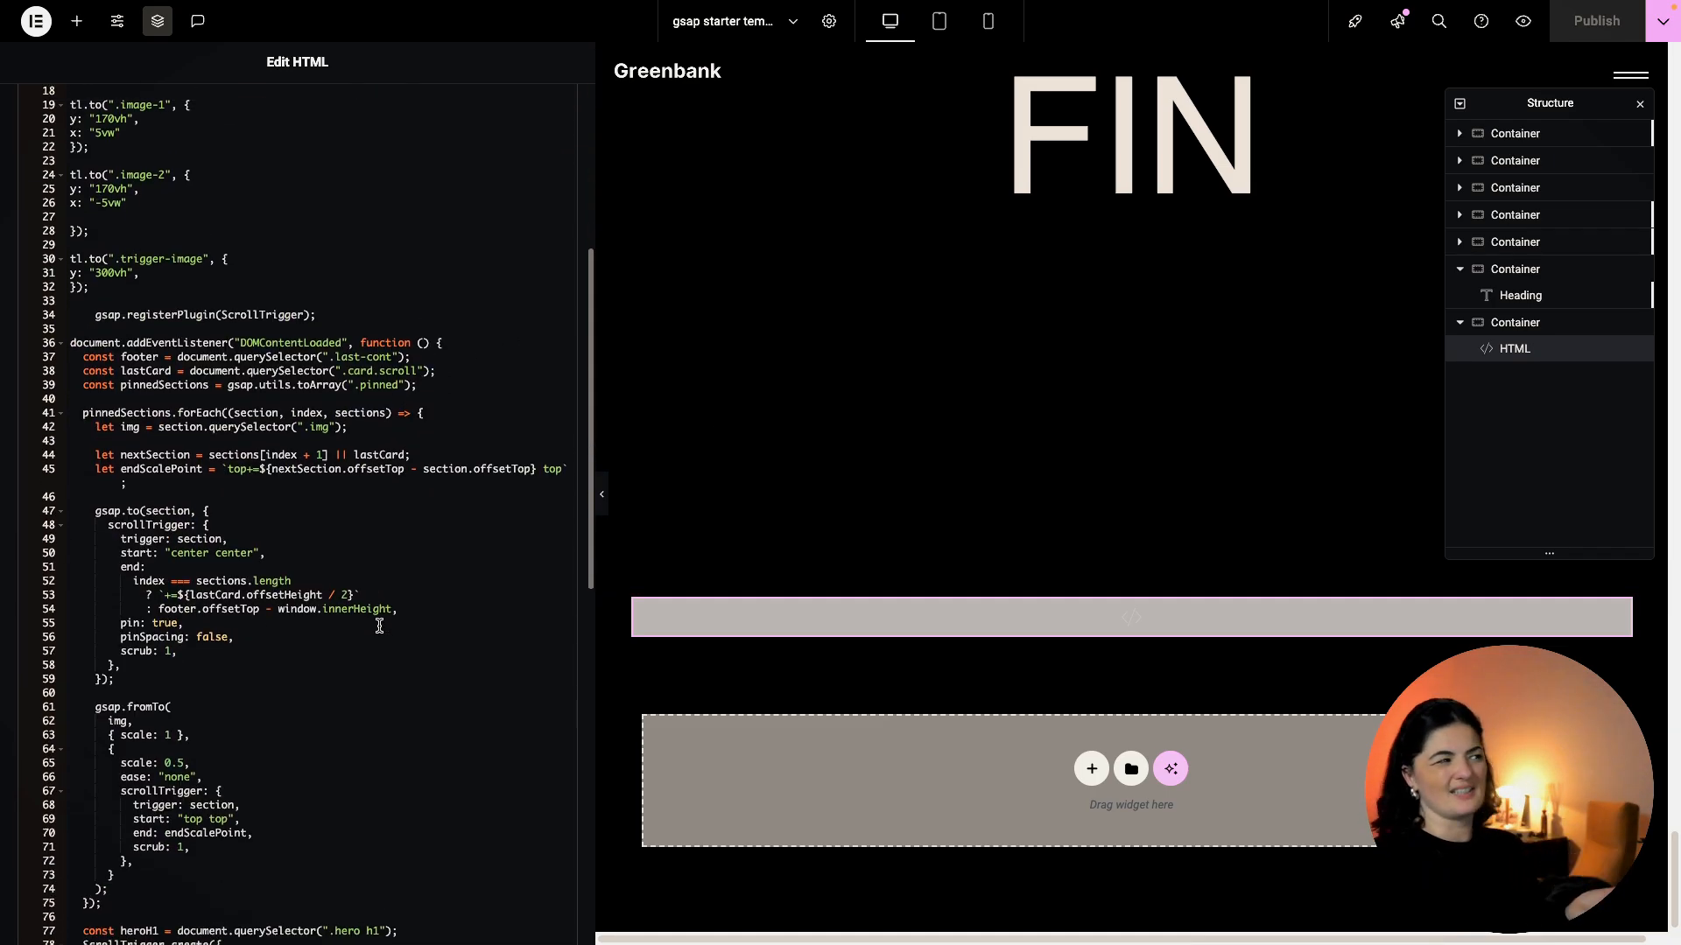
pyautogui.scroll(-1, 379, 627)
pyautogui.click(71, 384)
pyautogui.press('Return')
pyautogui.press('Return')
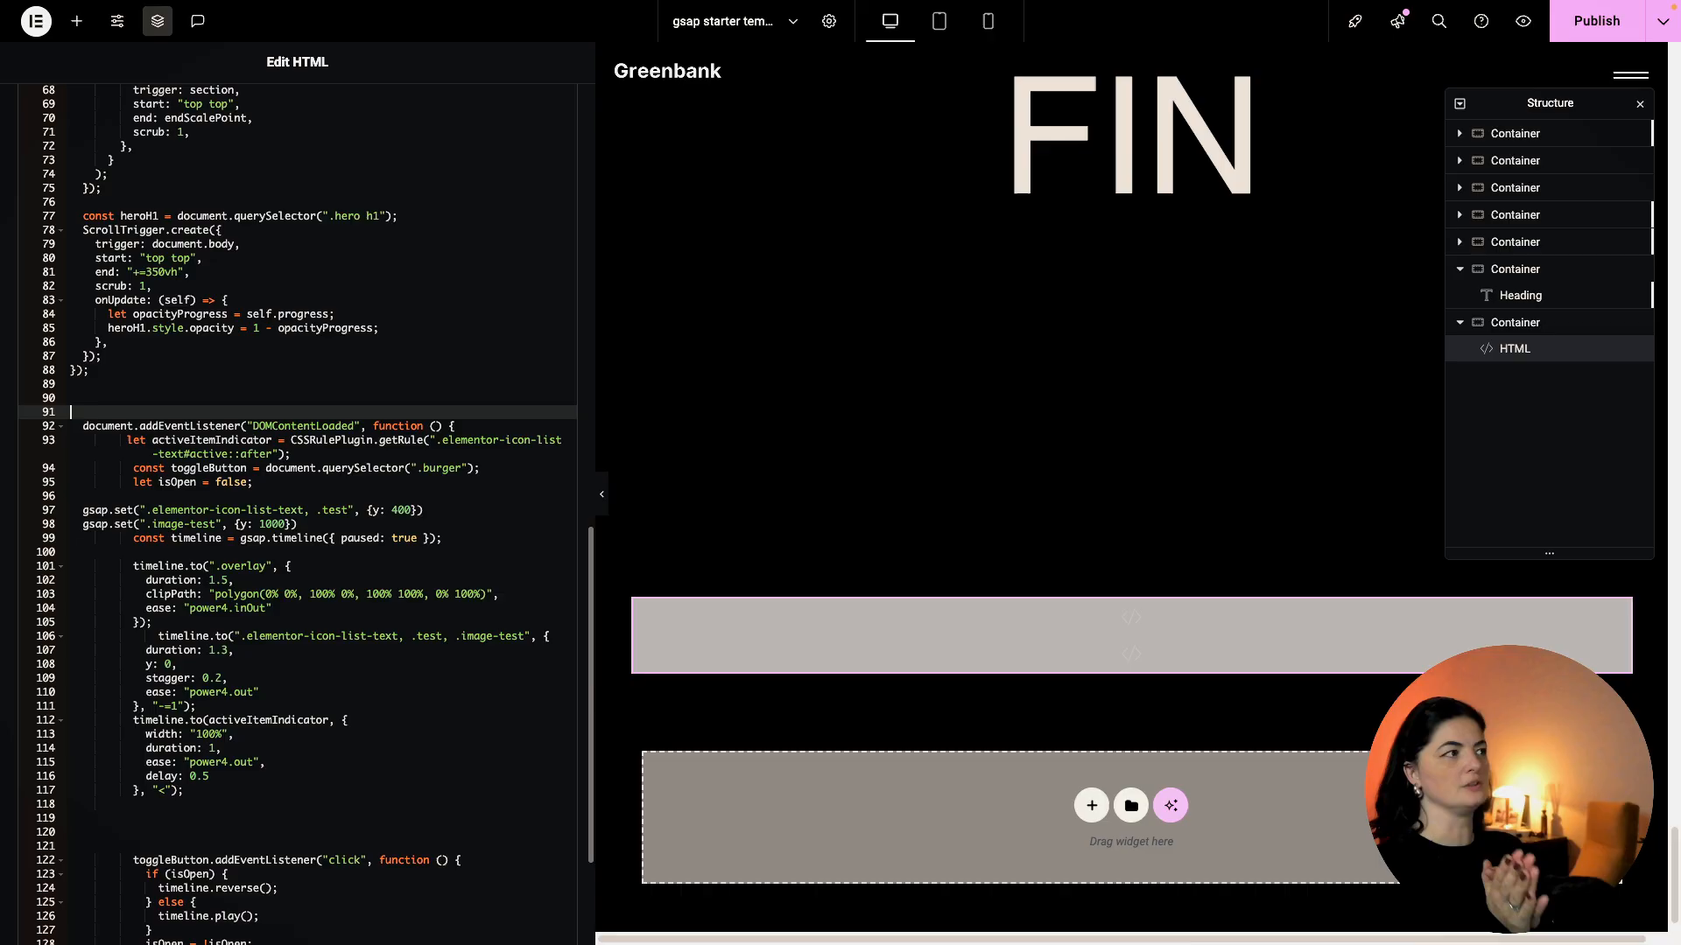
pyautogui.moveTo(100, 396); pyautogui.dragTo(263, 840)
pyautogui.scroll(3, 262, 839)
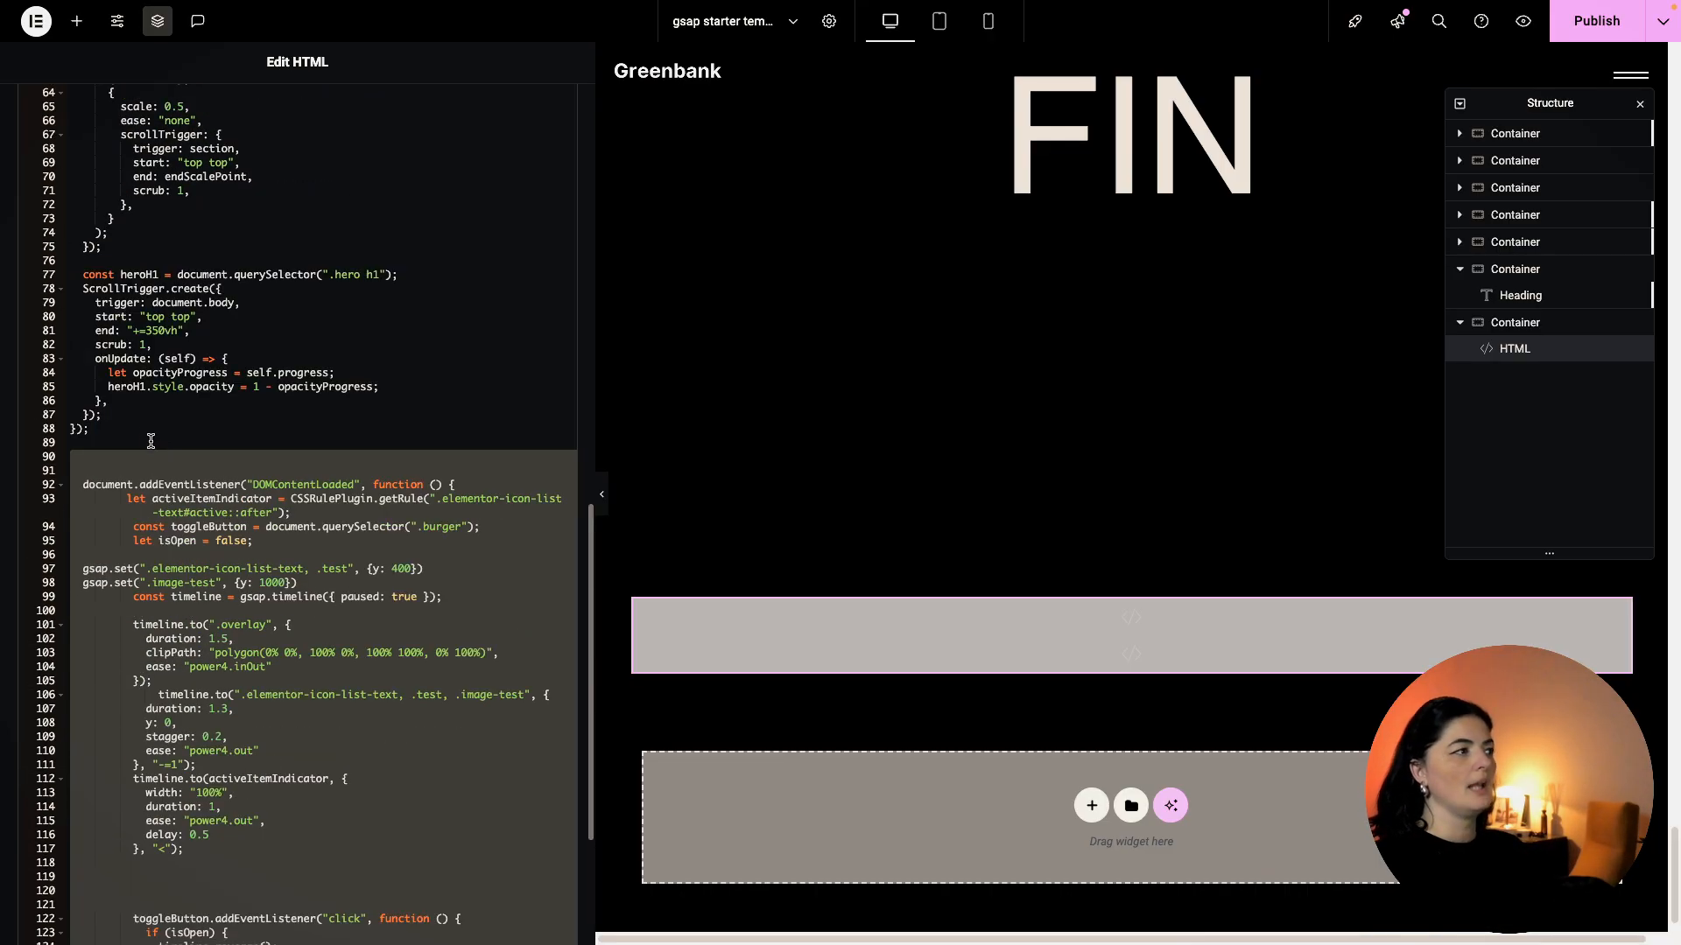
pyautogui.click(114, 451)
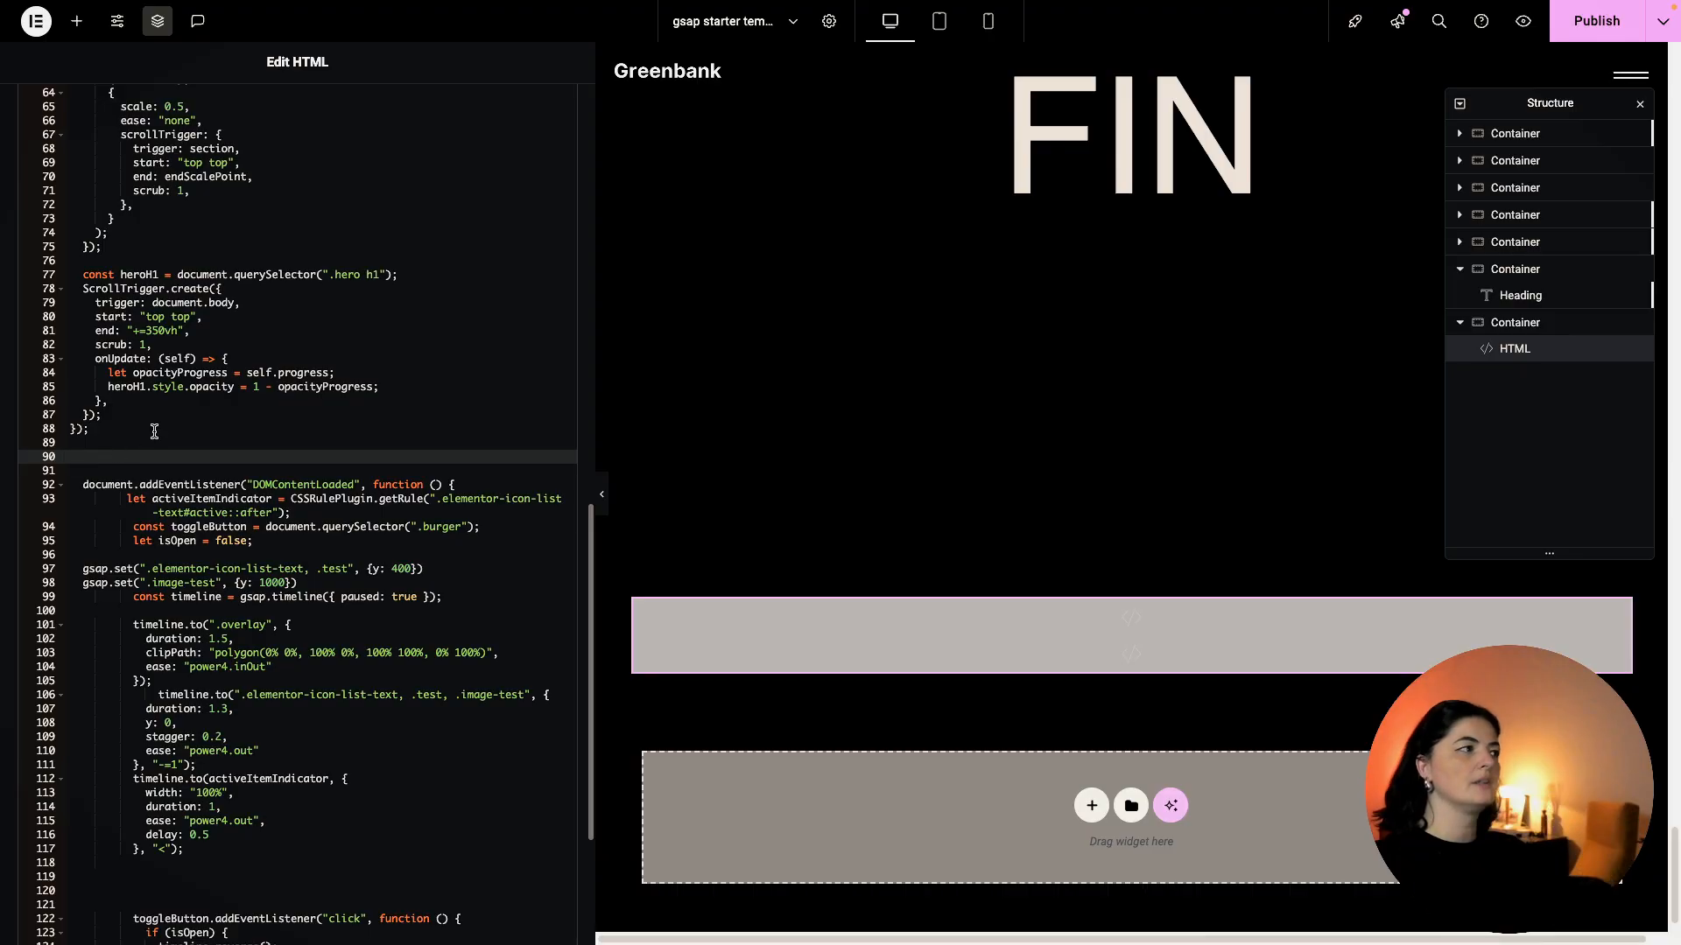
# Add a blank line above the script block and remove the third script tag's indentation.
pyautogui.scroll(15, 154, 431)
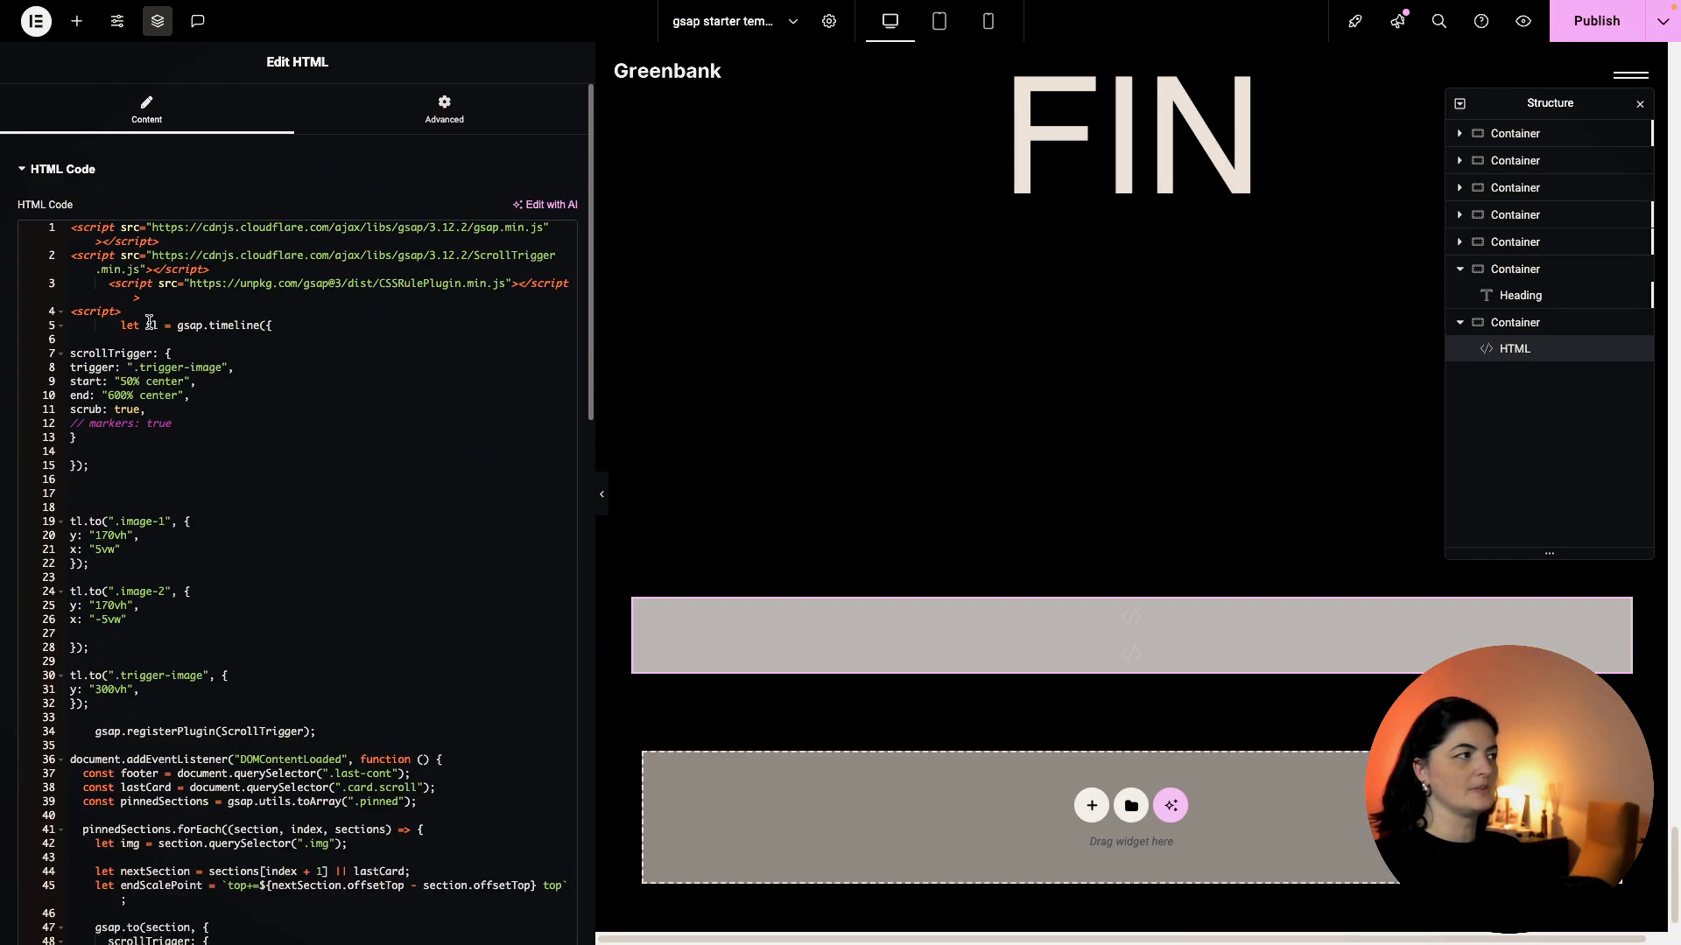
pyautogui.click(127, 313)
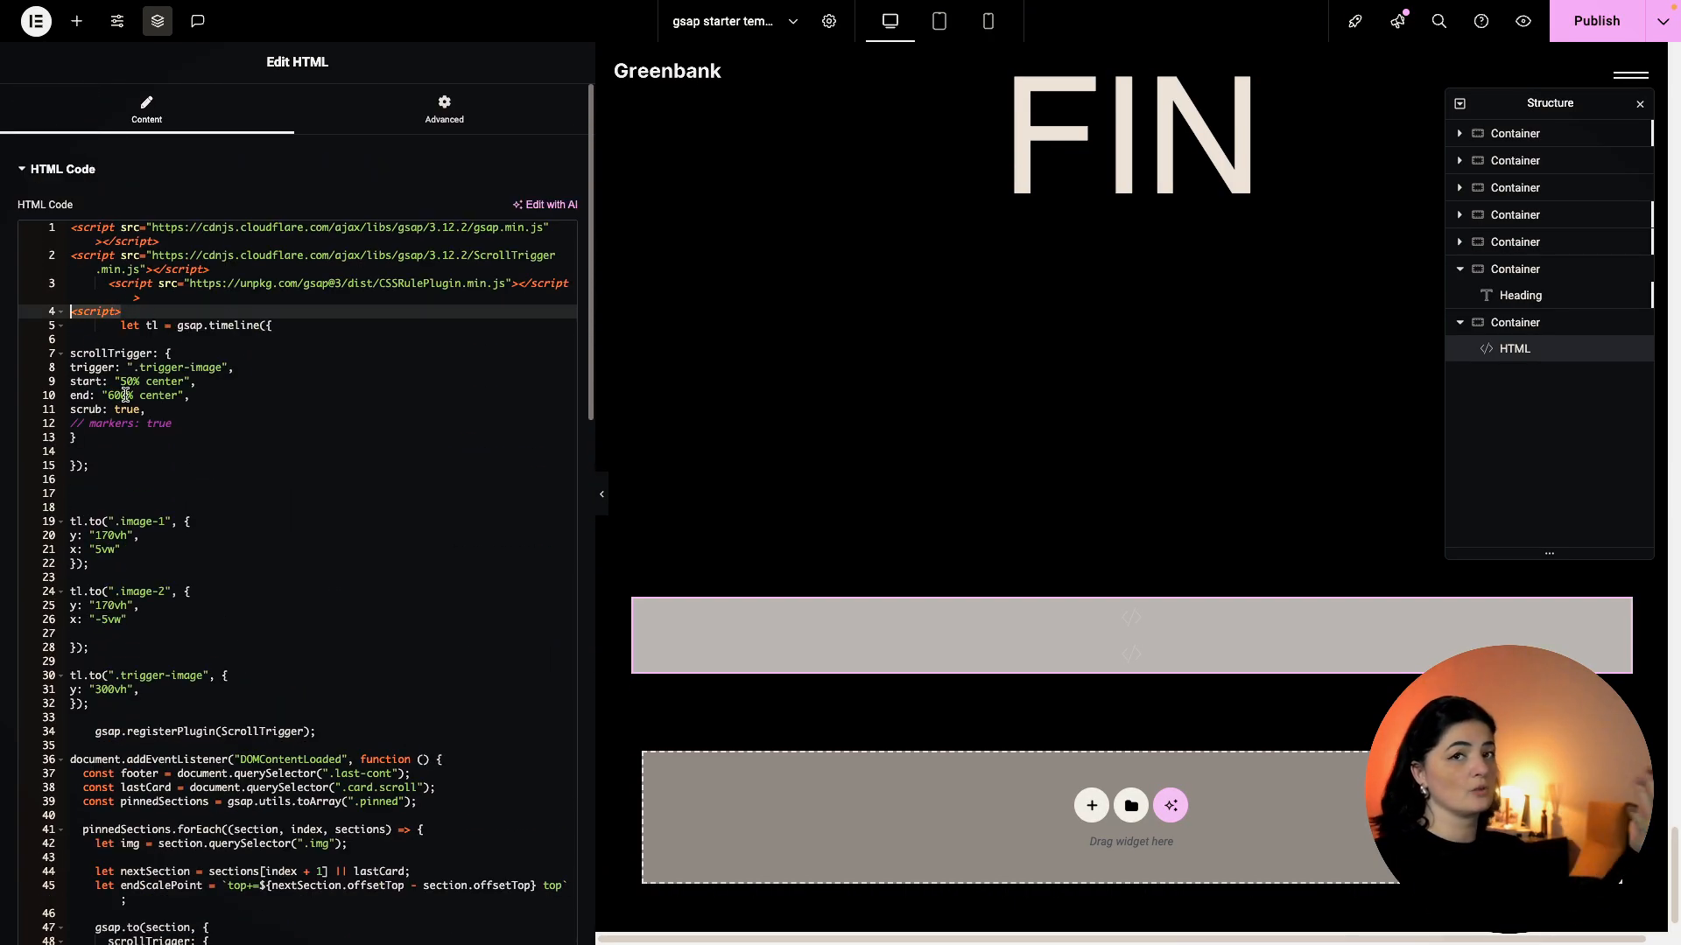
pyautogui.press('Return')
pyautogui.press('Return')
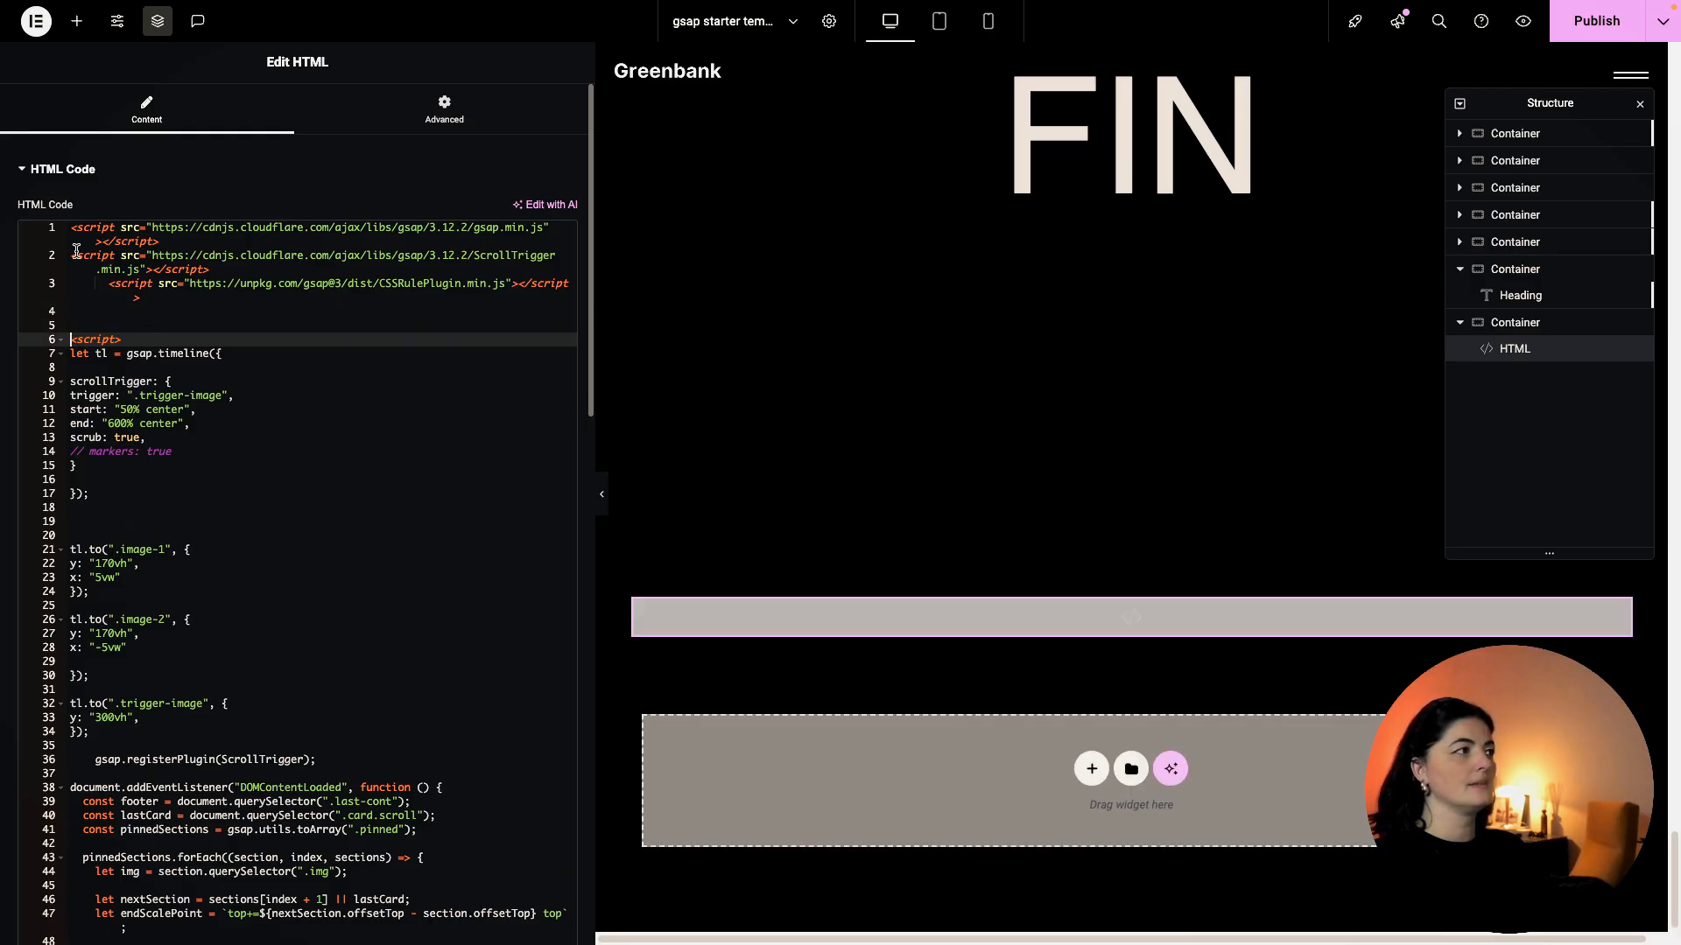
pyautogui.click(108, 284)
pyautogui.press('BackSpace')
pyautogui.press('BackSpace')
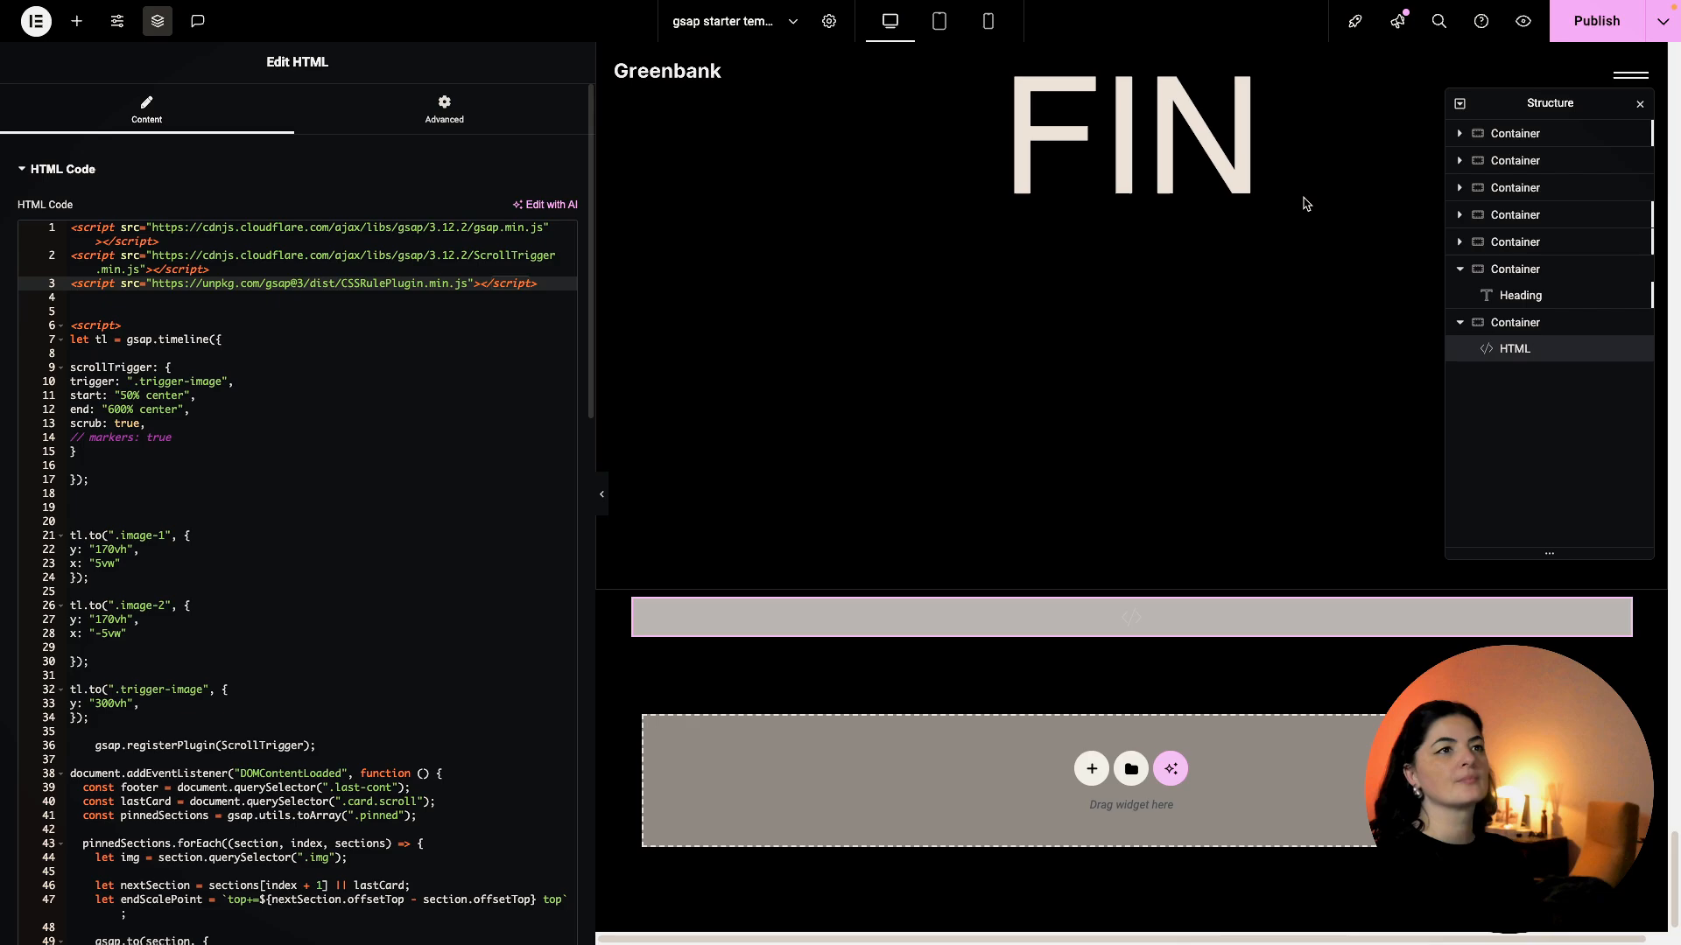
pyautogui.click(1458, 322)
pyautogui.scroll(20, 1357, 219)
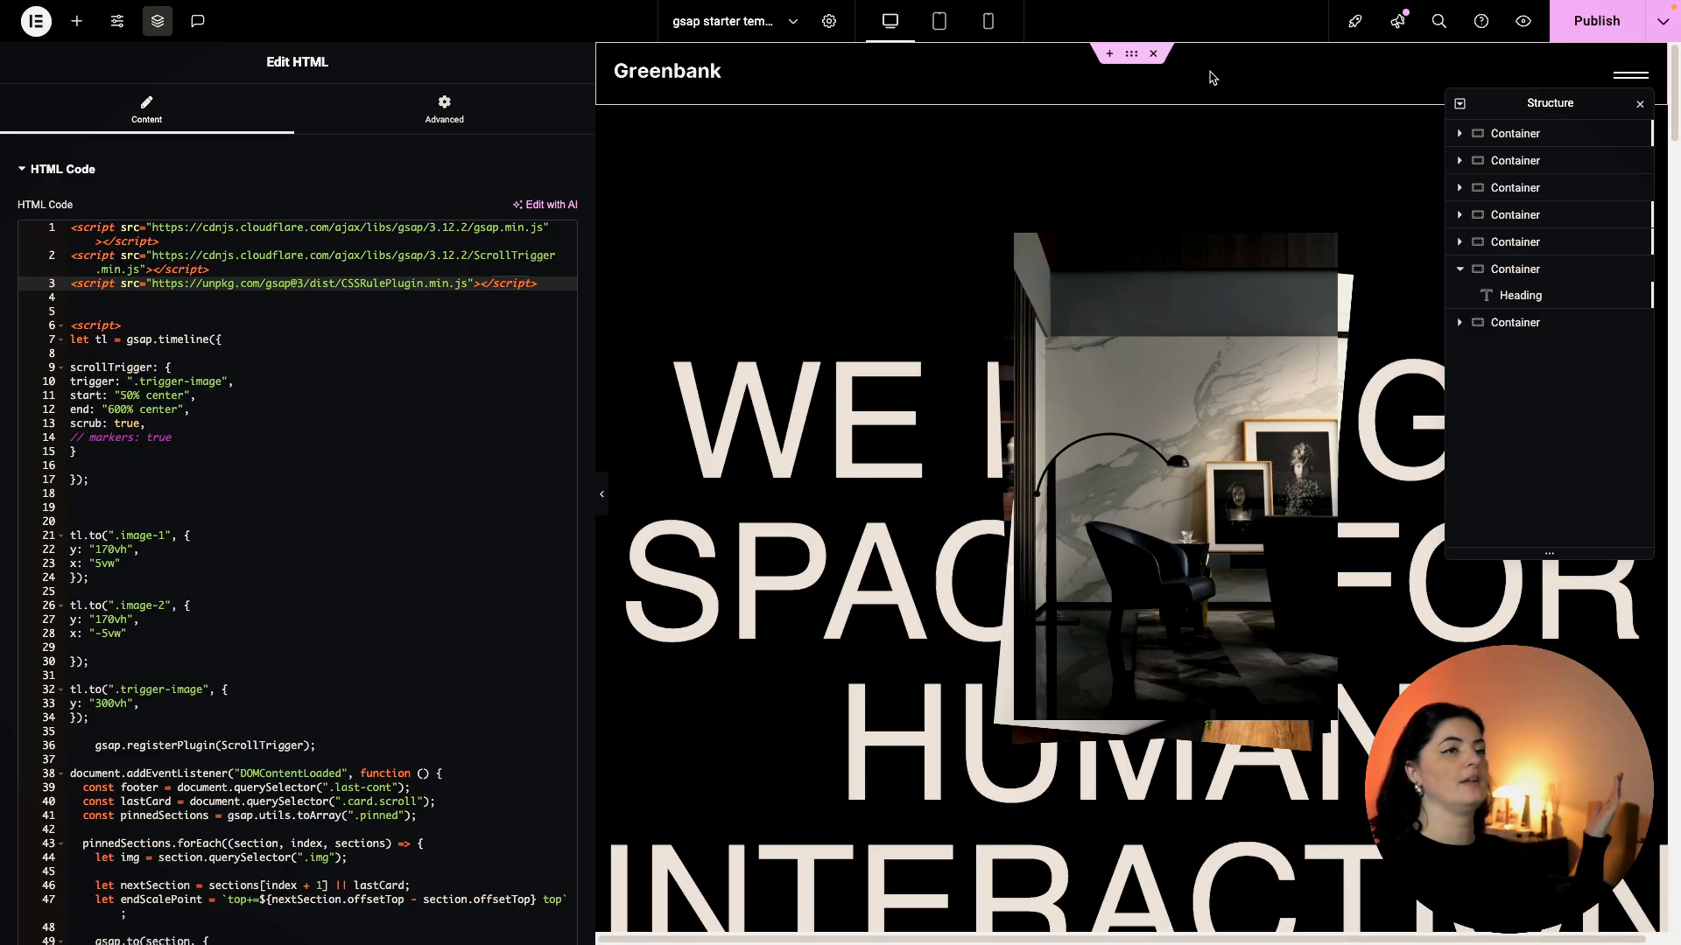
# Expand the header container and inspect the menu icon list's Home item.
pyautogui.click(1459, 133)
pyautogui.click(1512, 143)
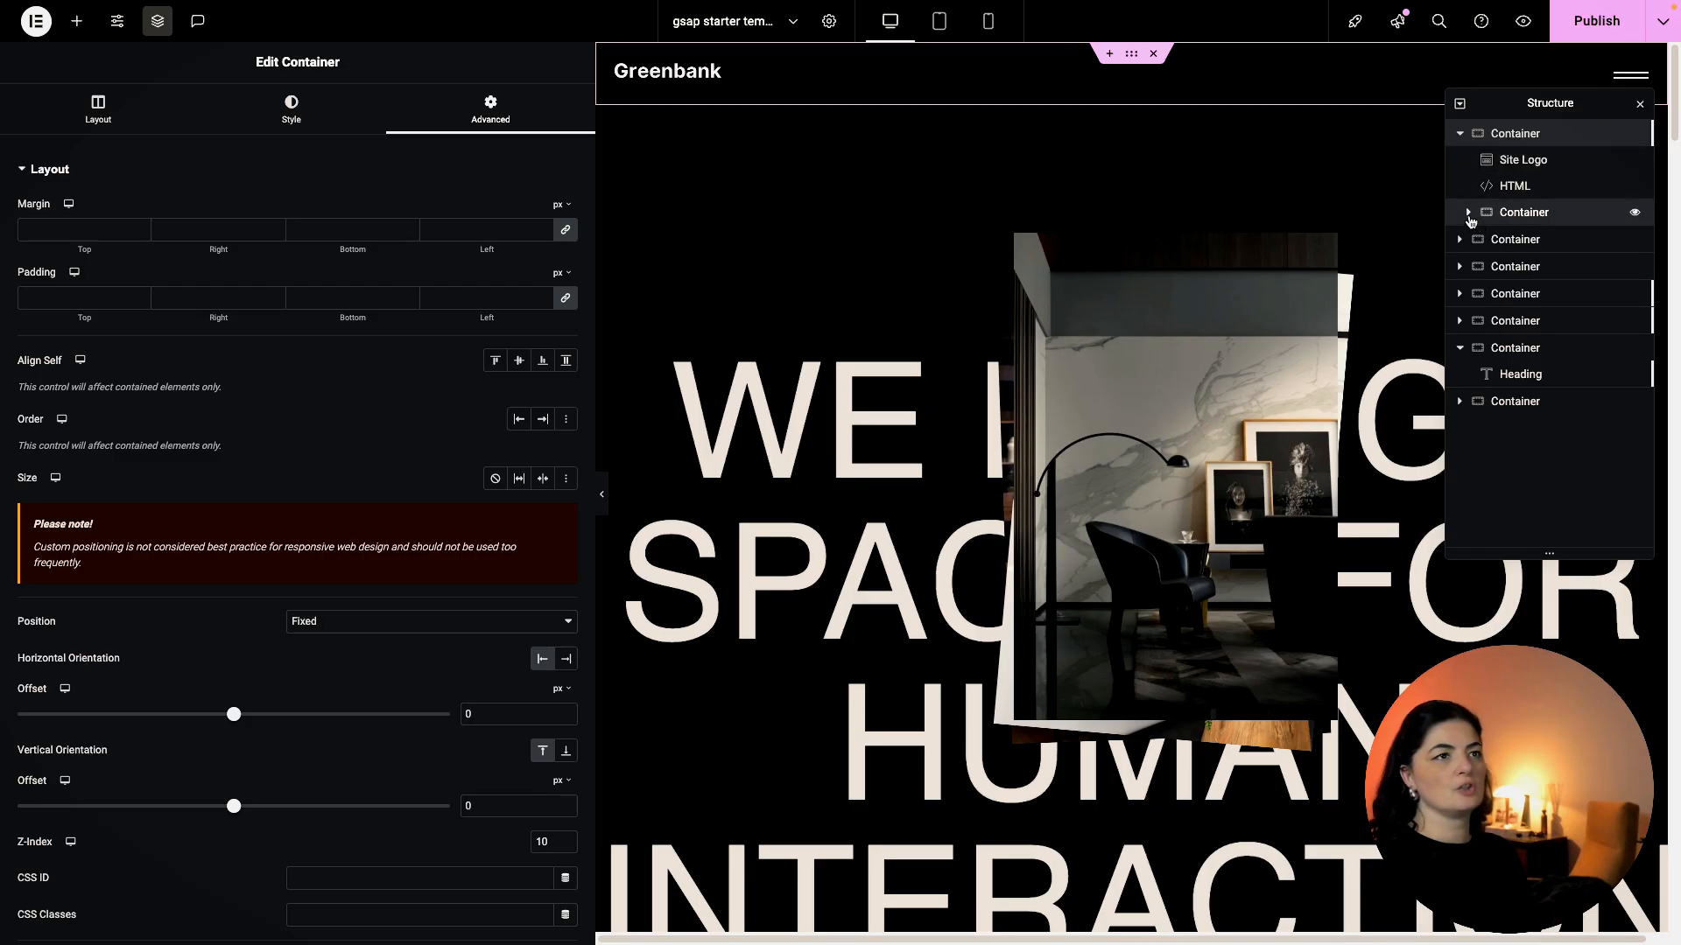
pyautogui.click(1468, 212)
pyautogui.click(1478, 242)
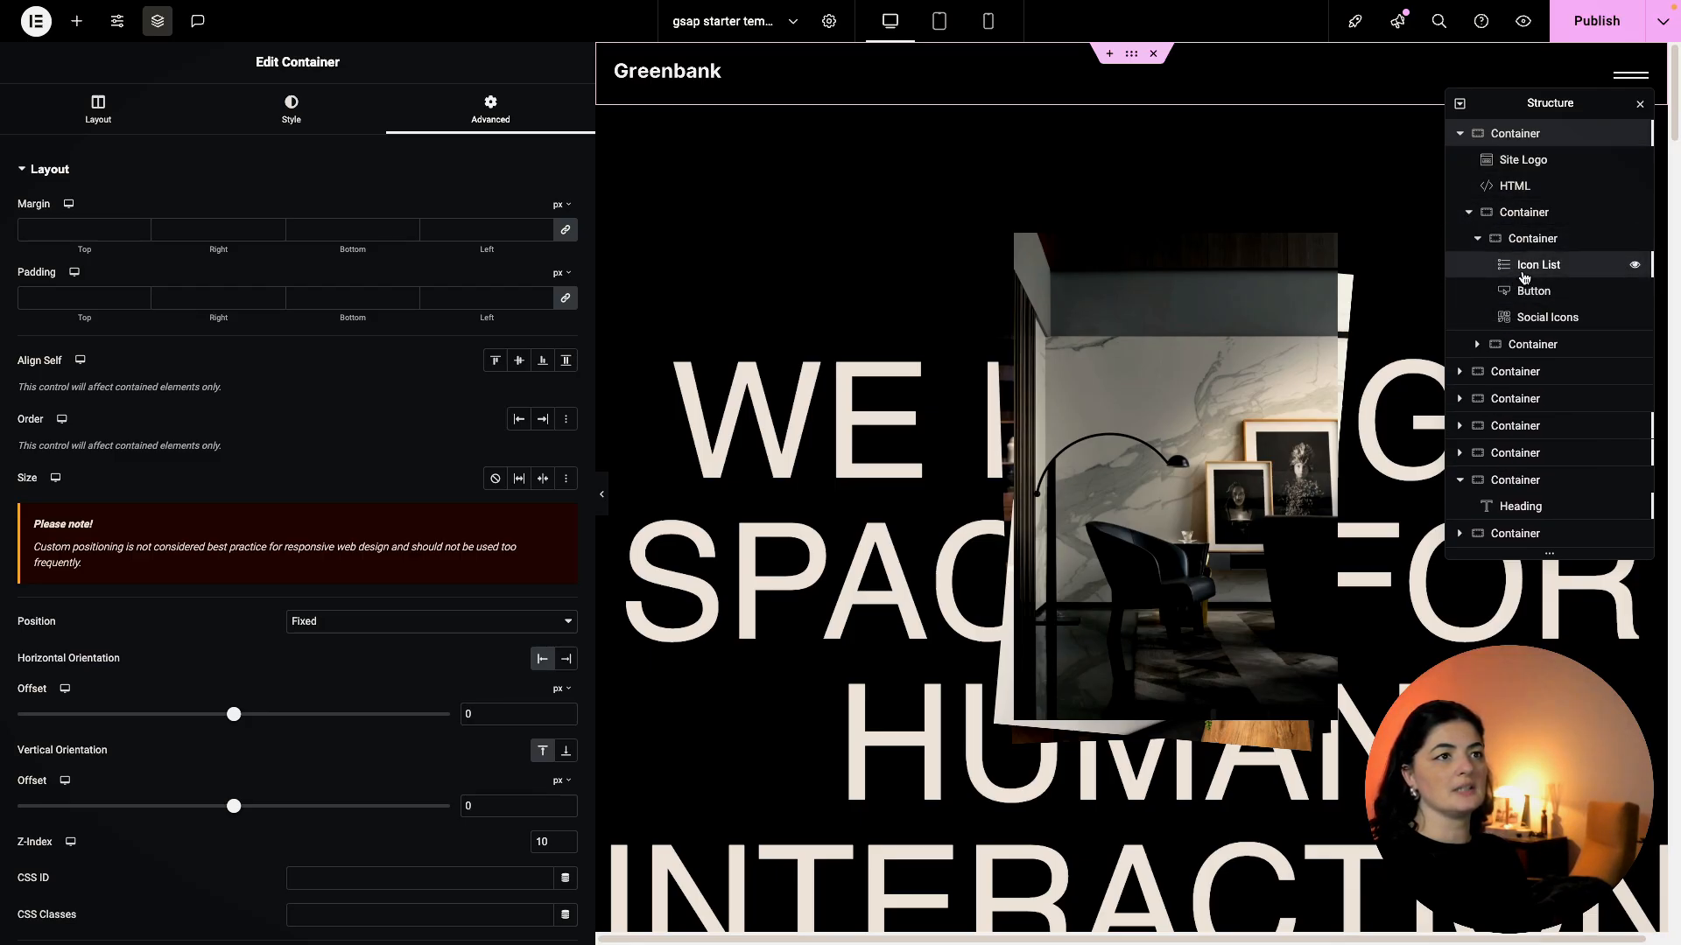
pyautogui.click(1525, 267)
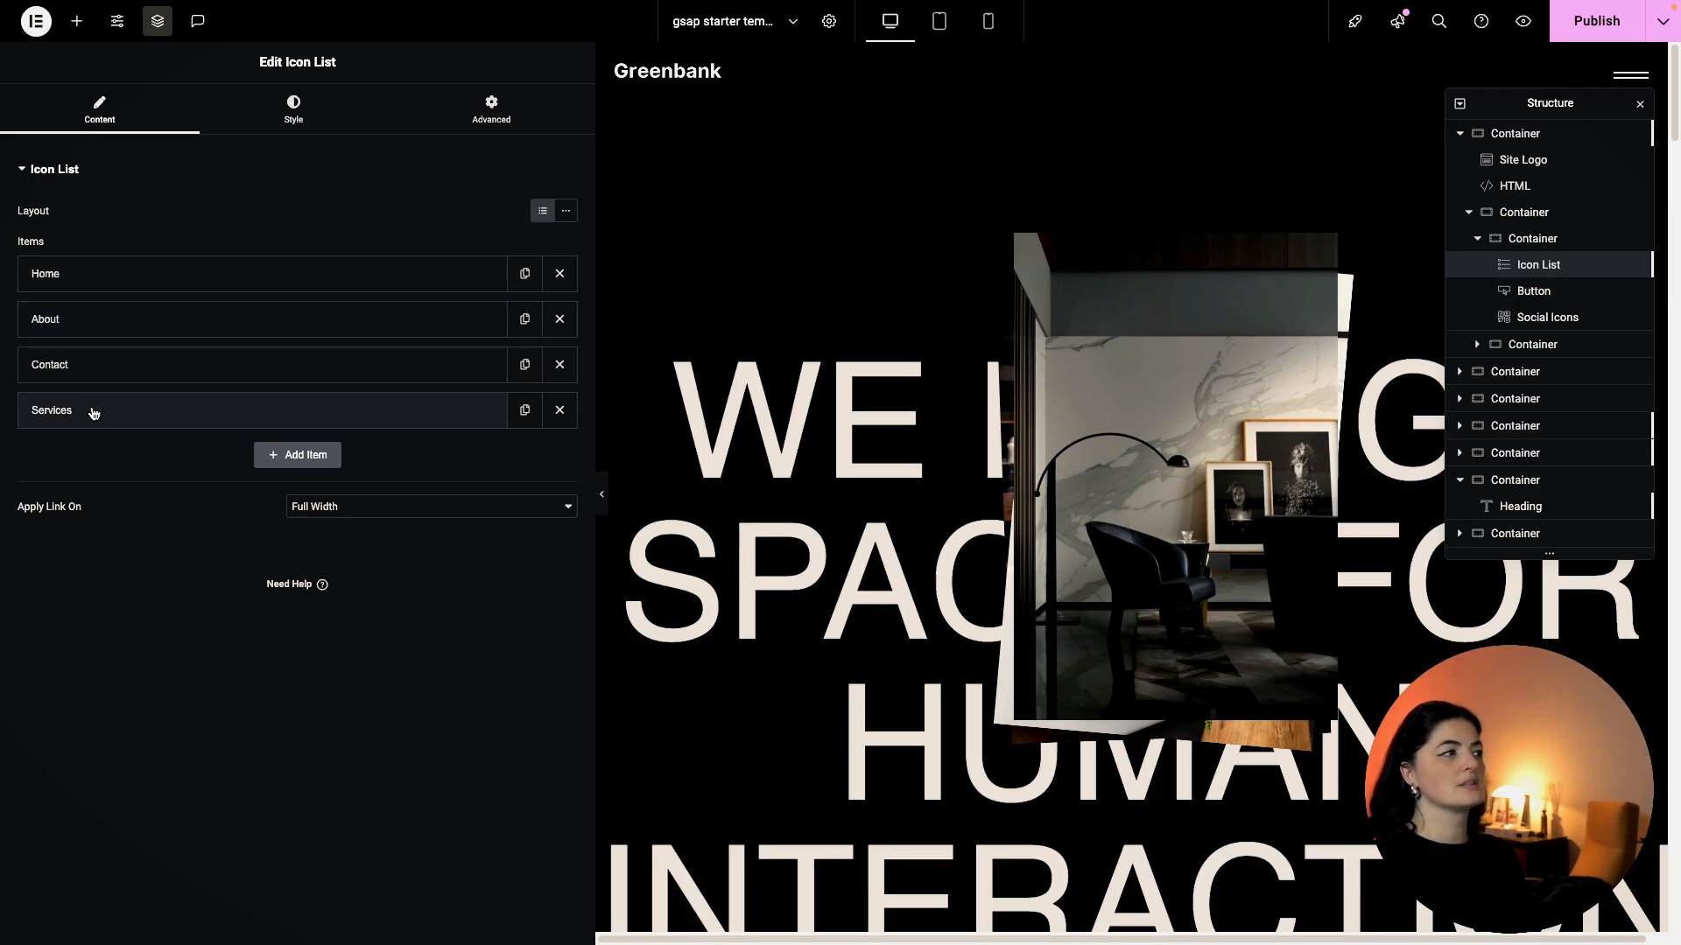
pyautogui.click(120, 287)
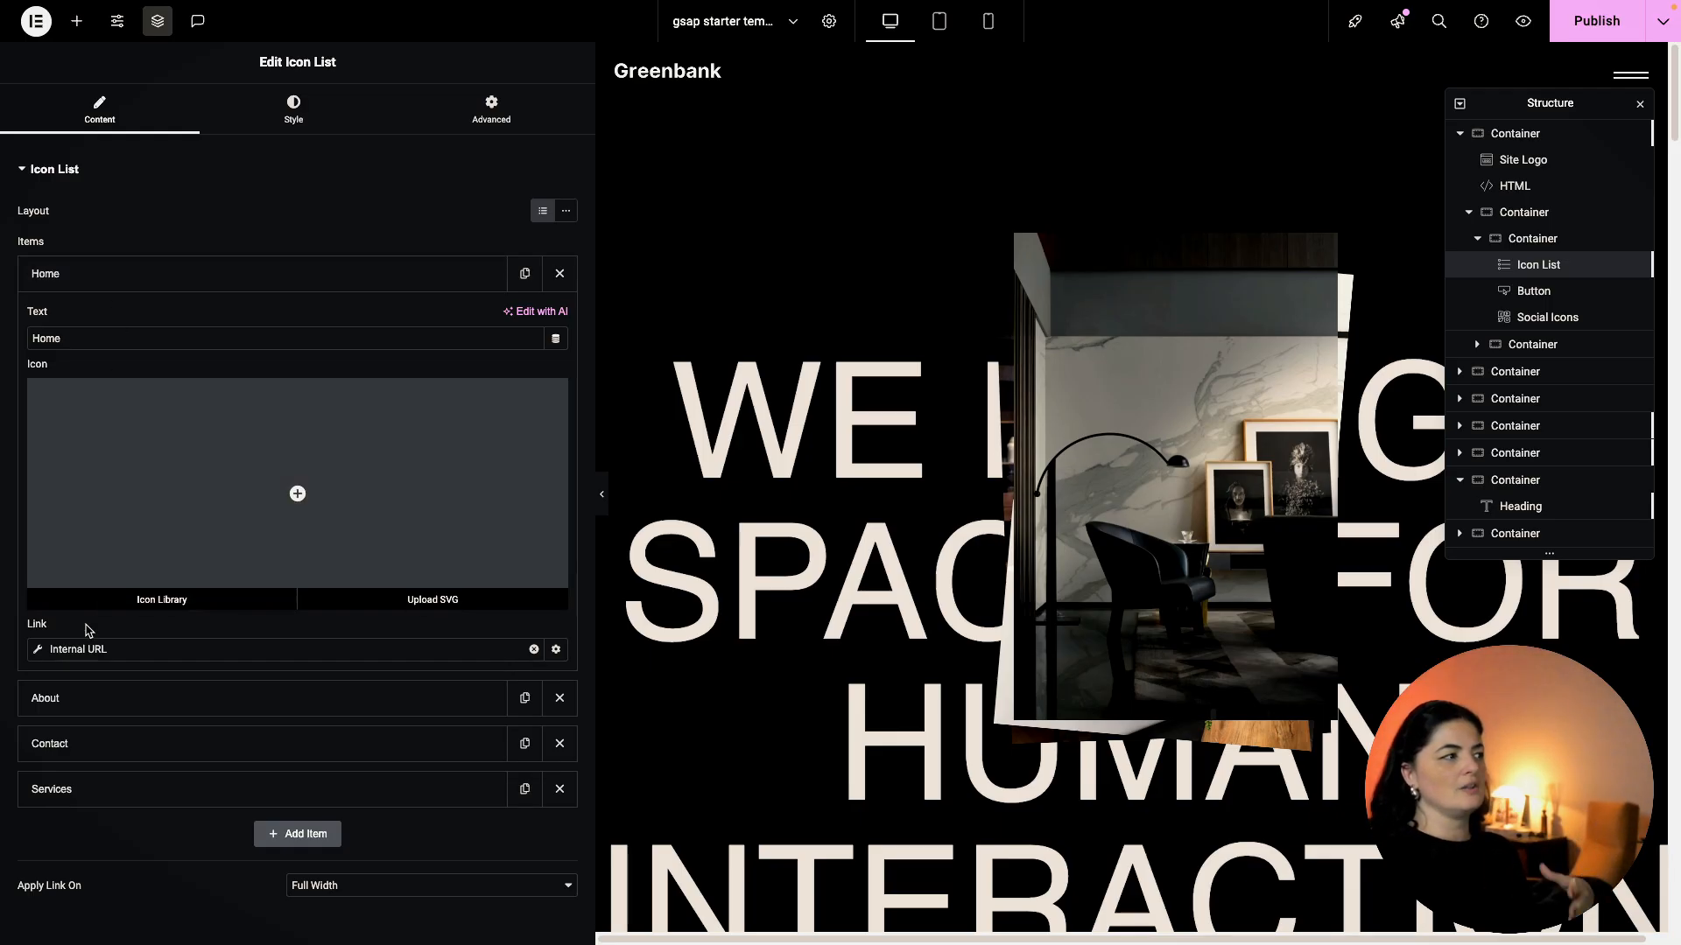
pyautogui.click(114, 272)
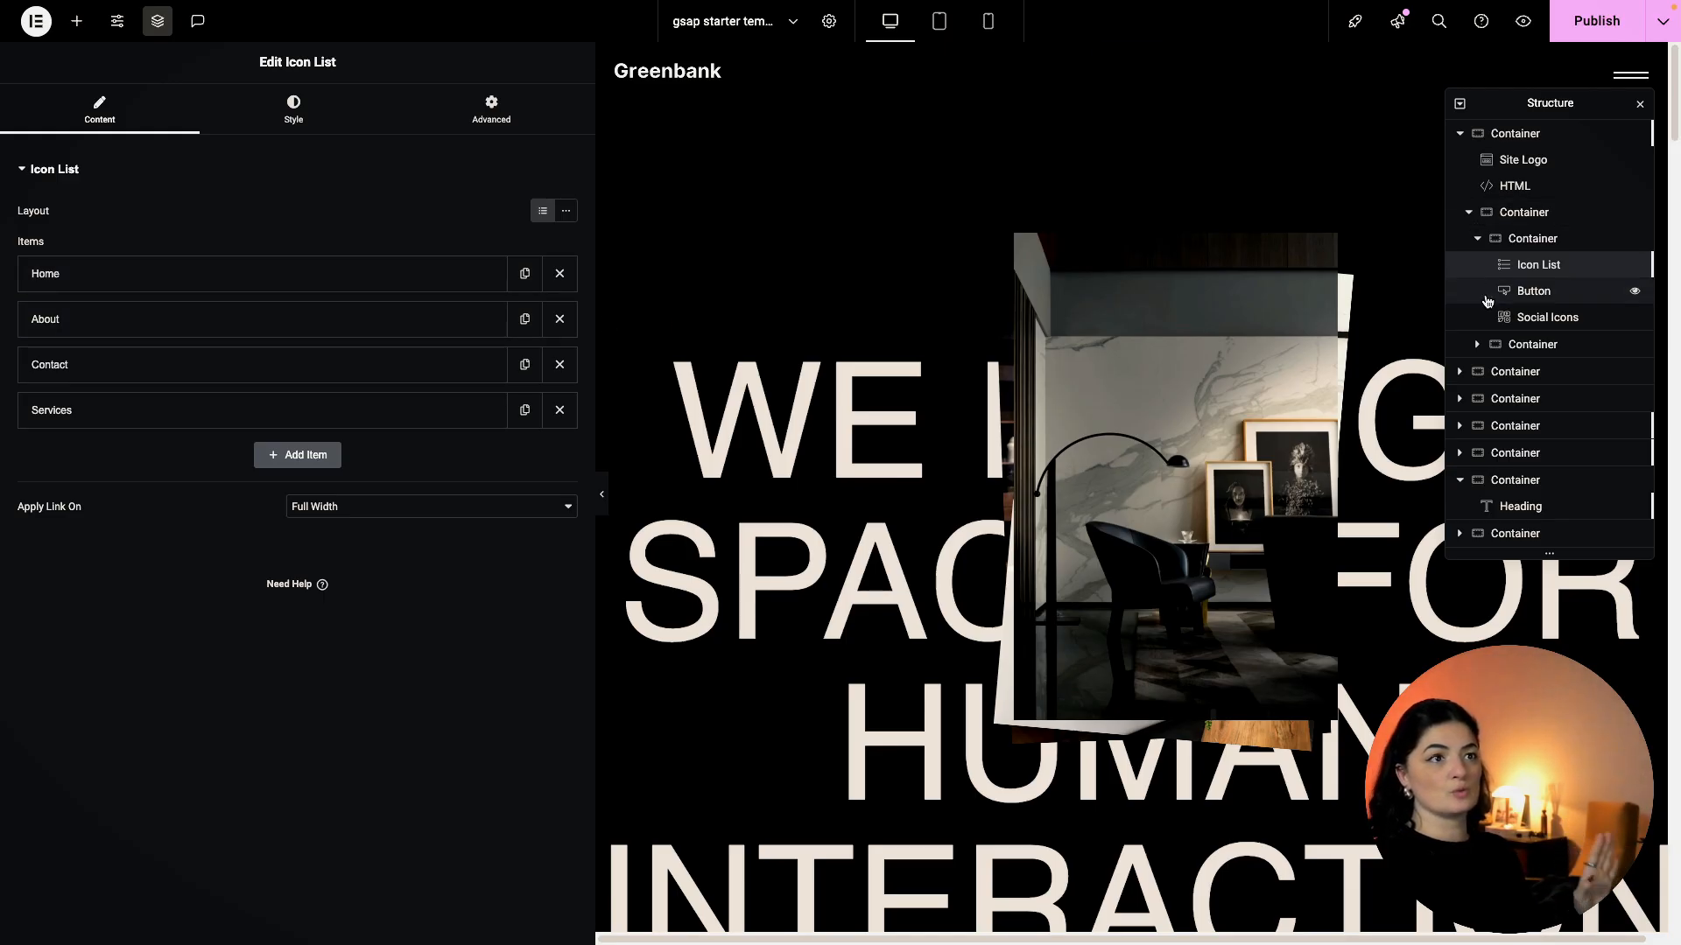
# Inspect the menu button and social icons, then open the overlay's umbrella photo Image widget.
pyautogui.click(1530, 294)
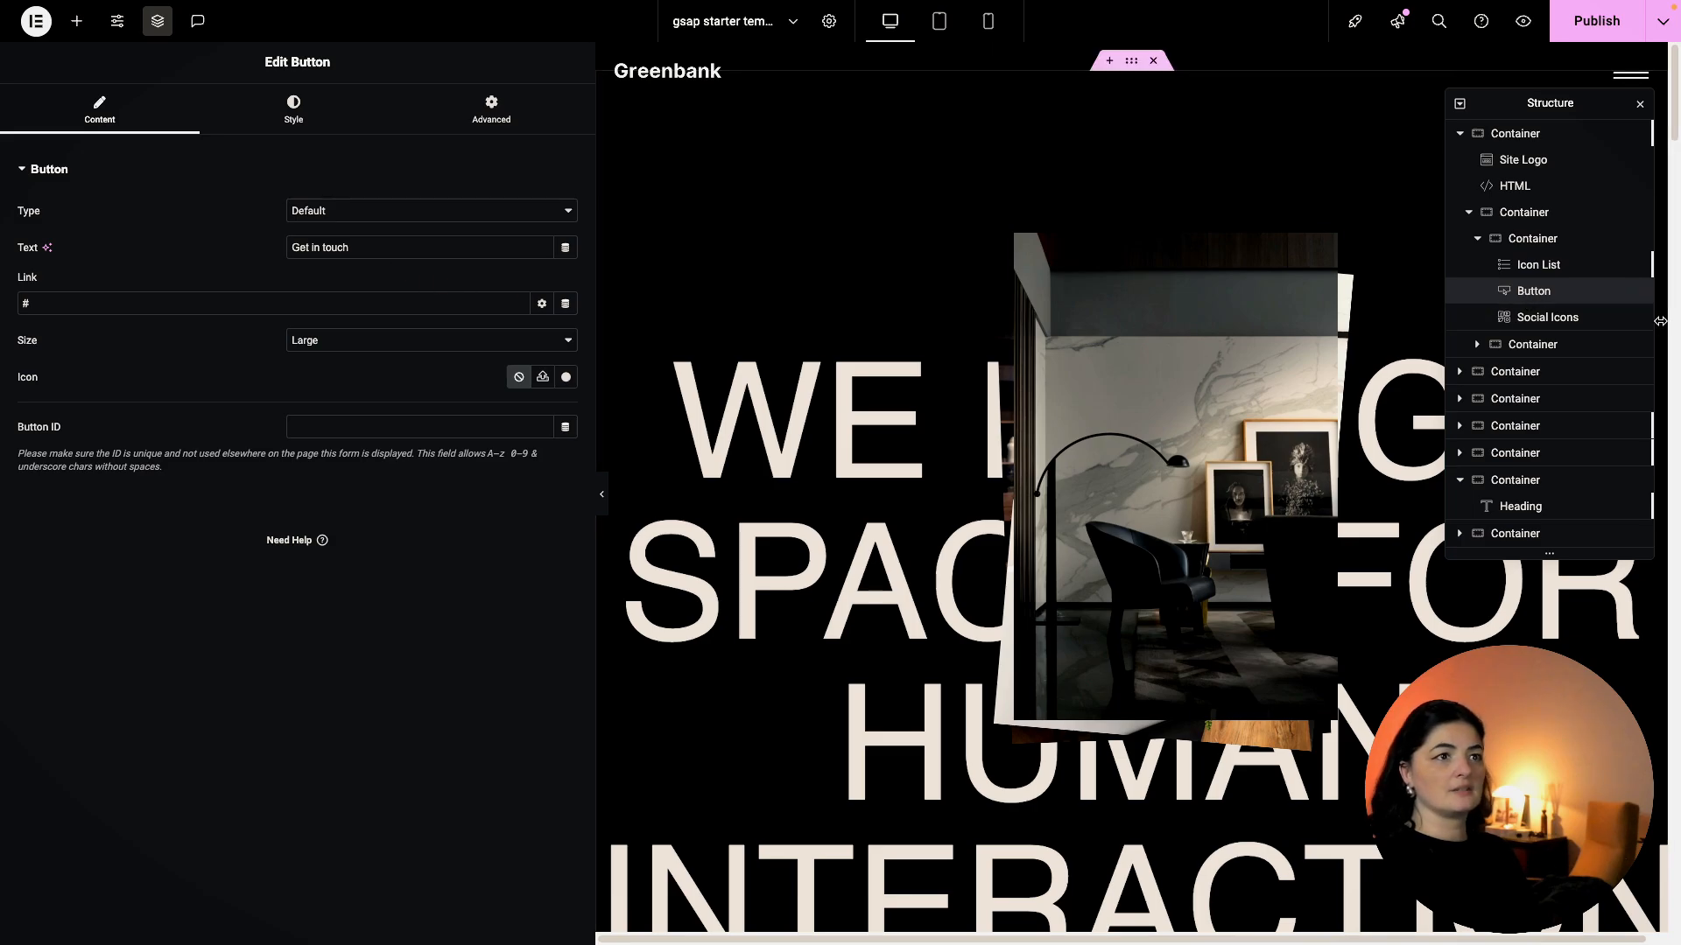
pyautogui.click(1545, 324)
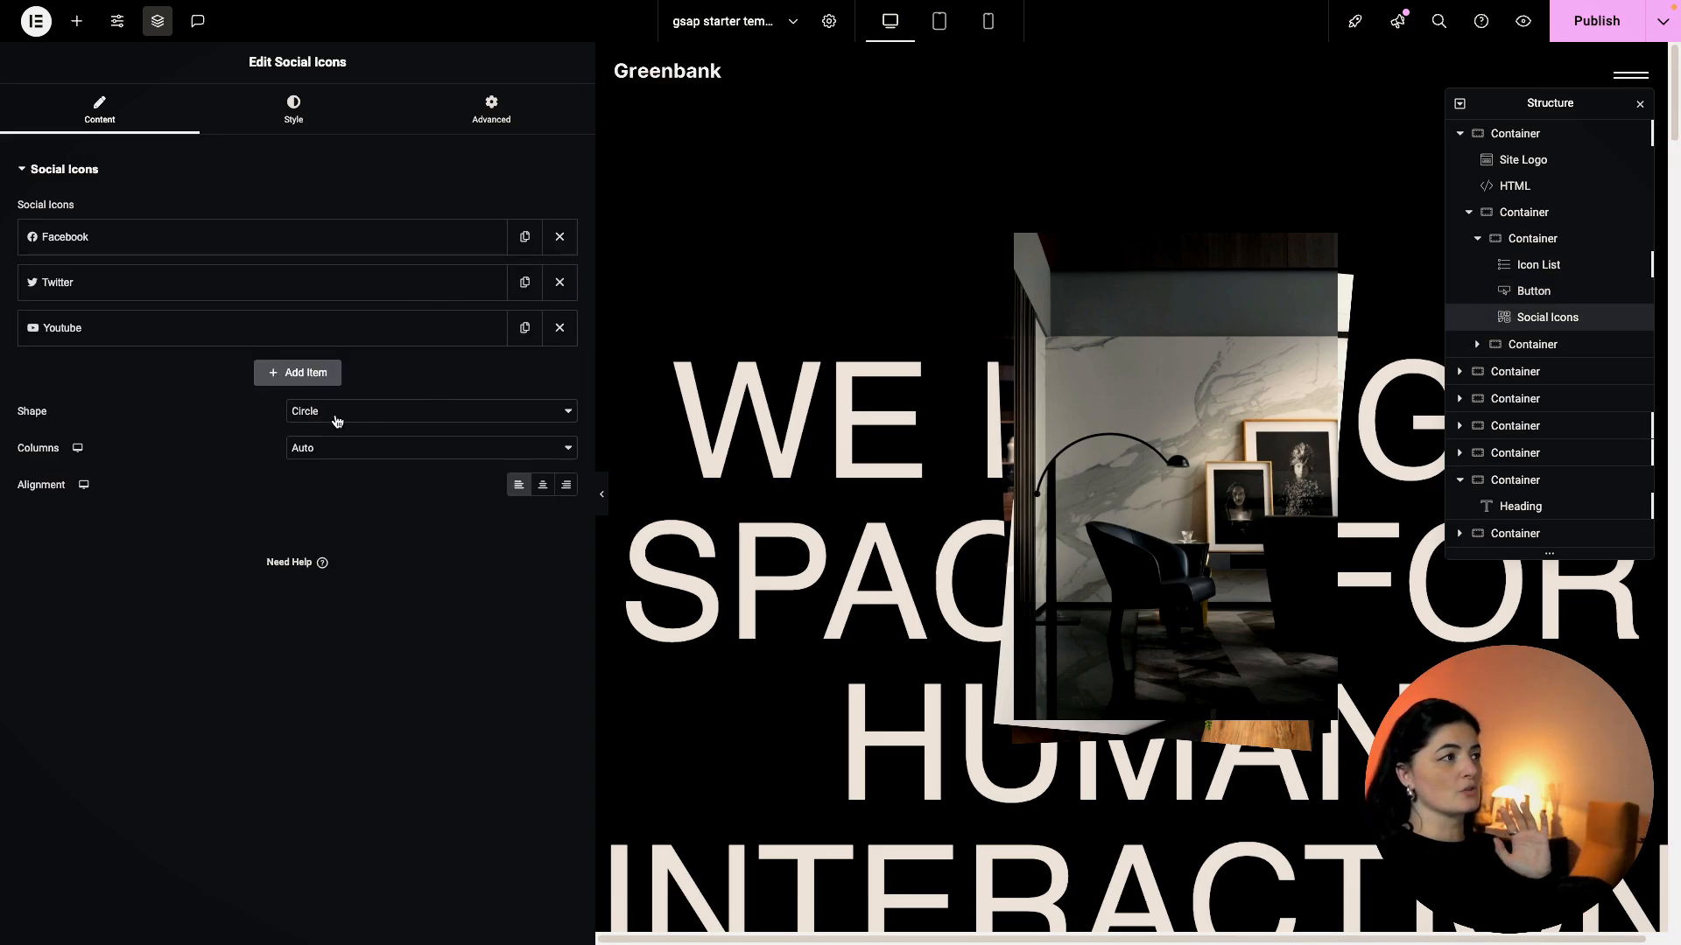
pyautogui.click(1478, 345)
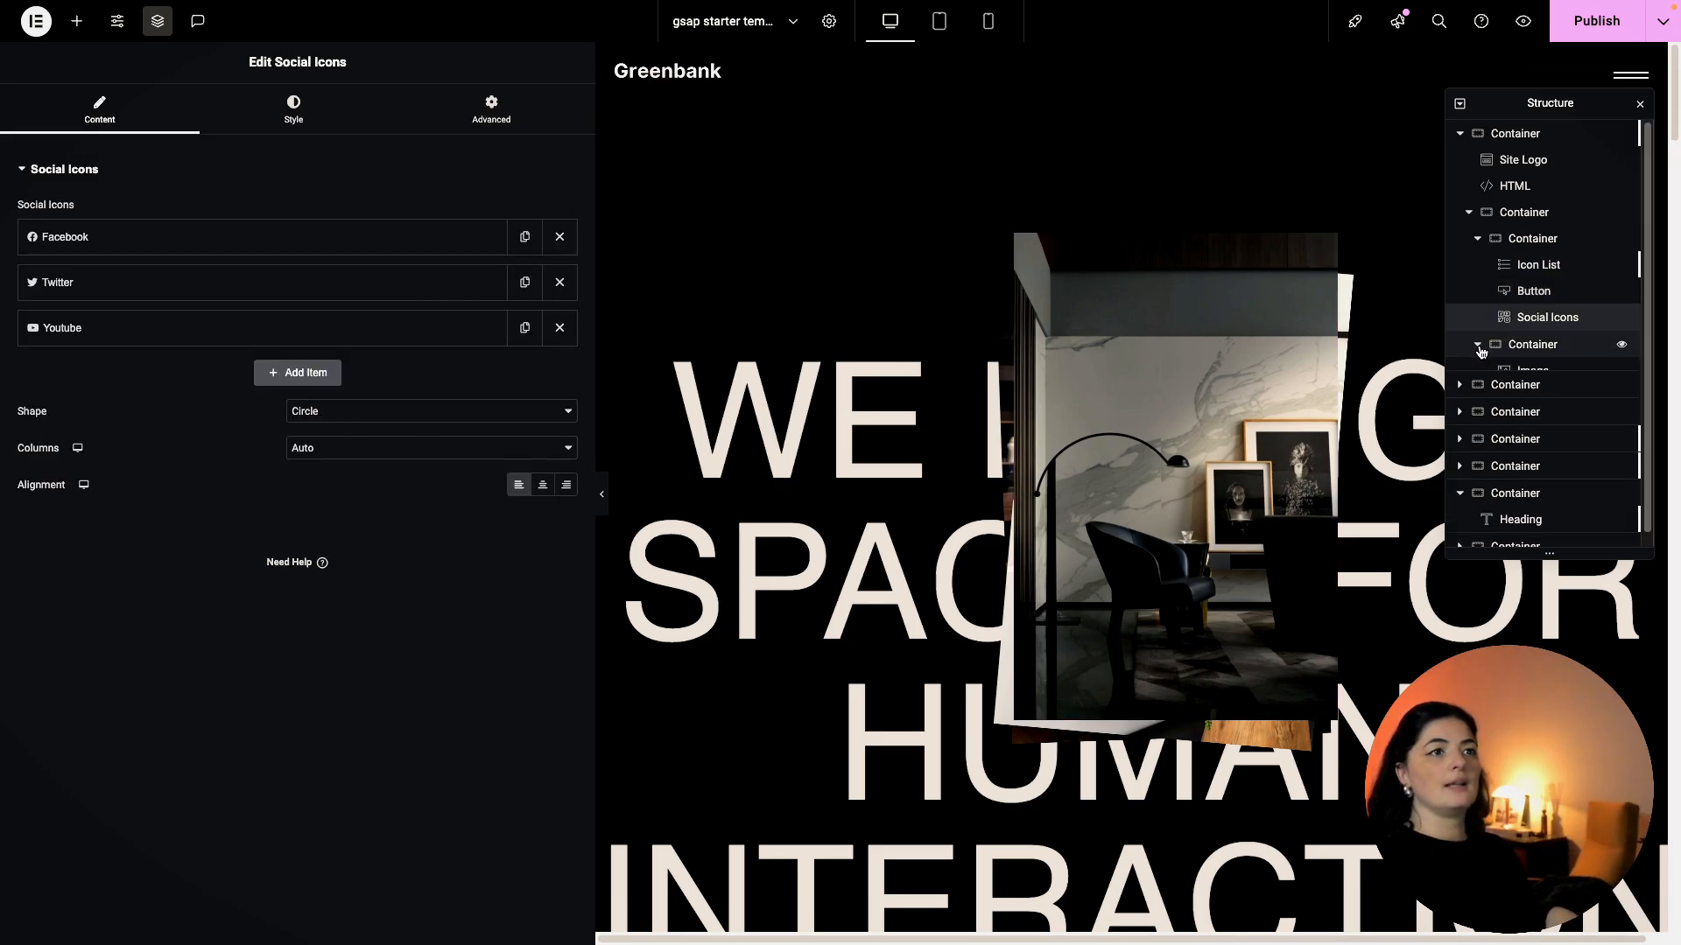
pyautogui.click(1530, 352)
pyautogui.click(1532, 371)
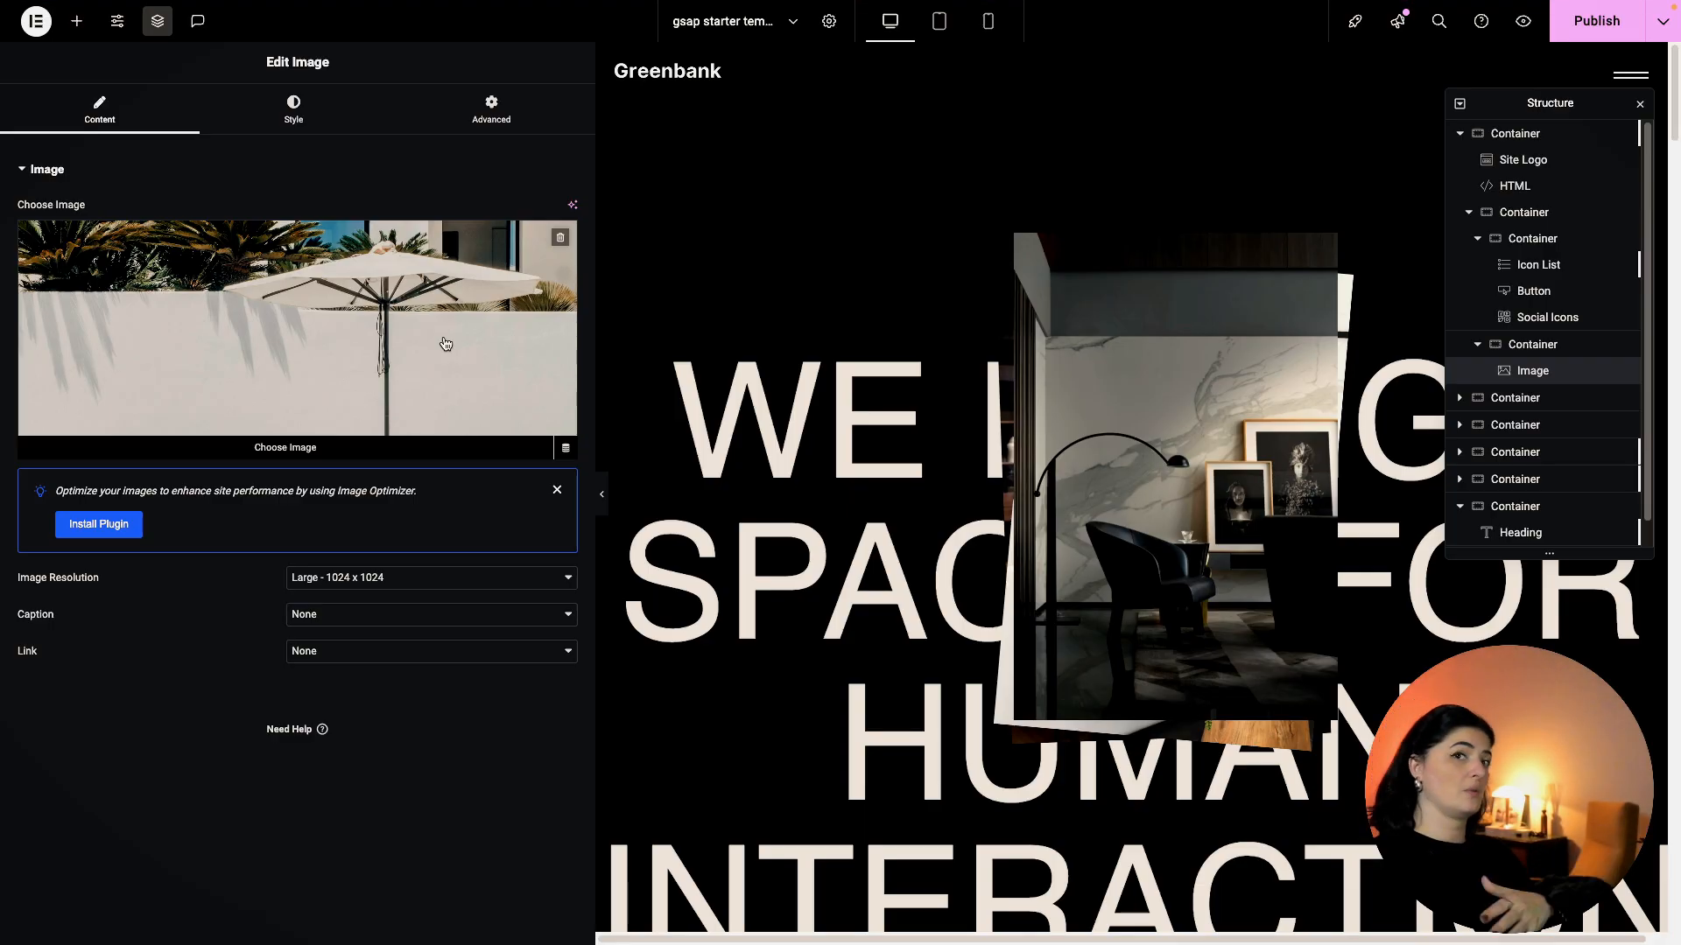
# Publish the page and test the menu overlay in the live preview.
pyautogui.click(1595, 21)
pyautogui.click(1520, 22)
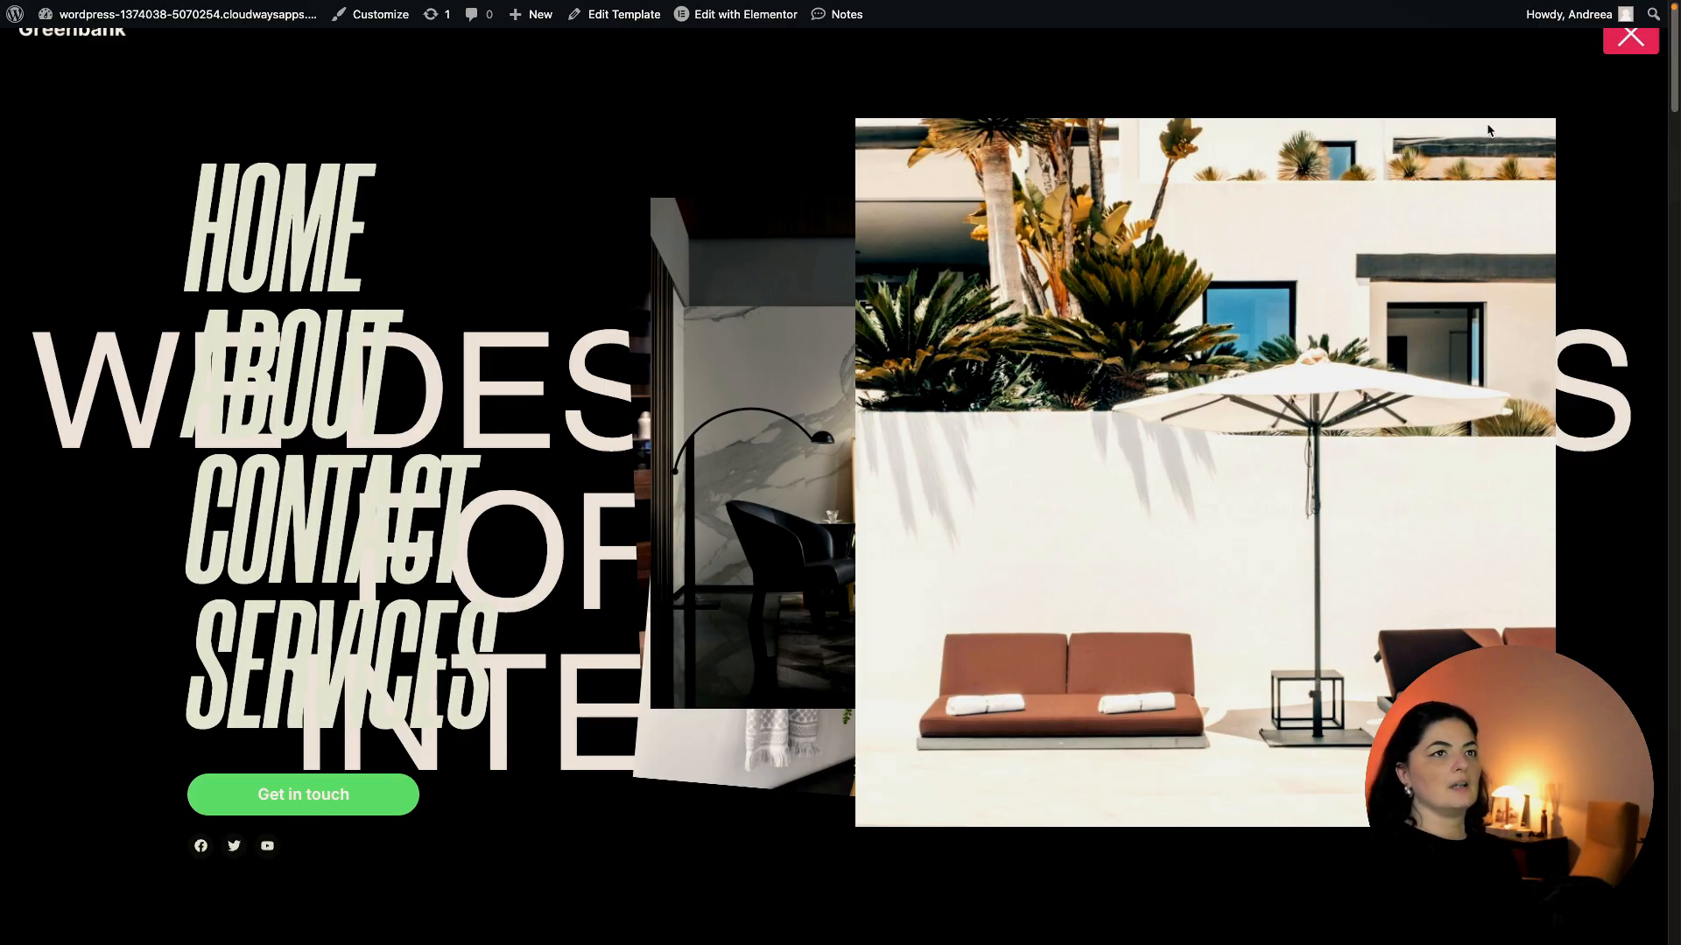
pyautogui.click(1636, 39)
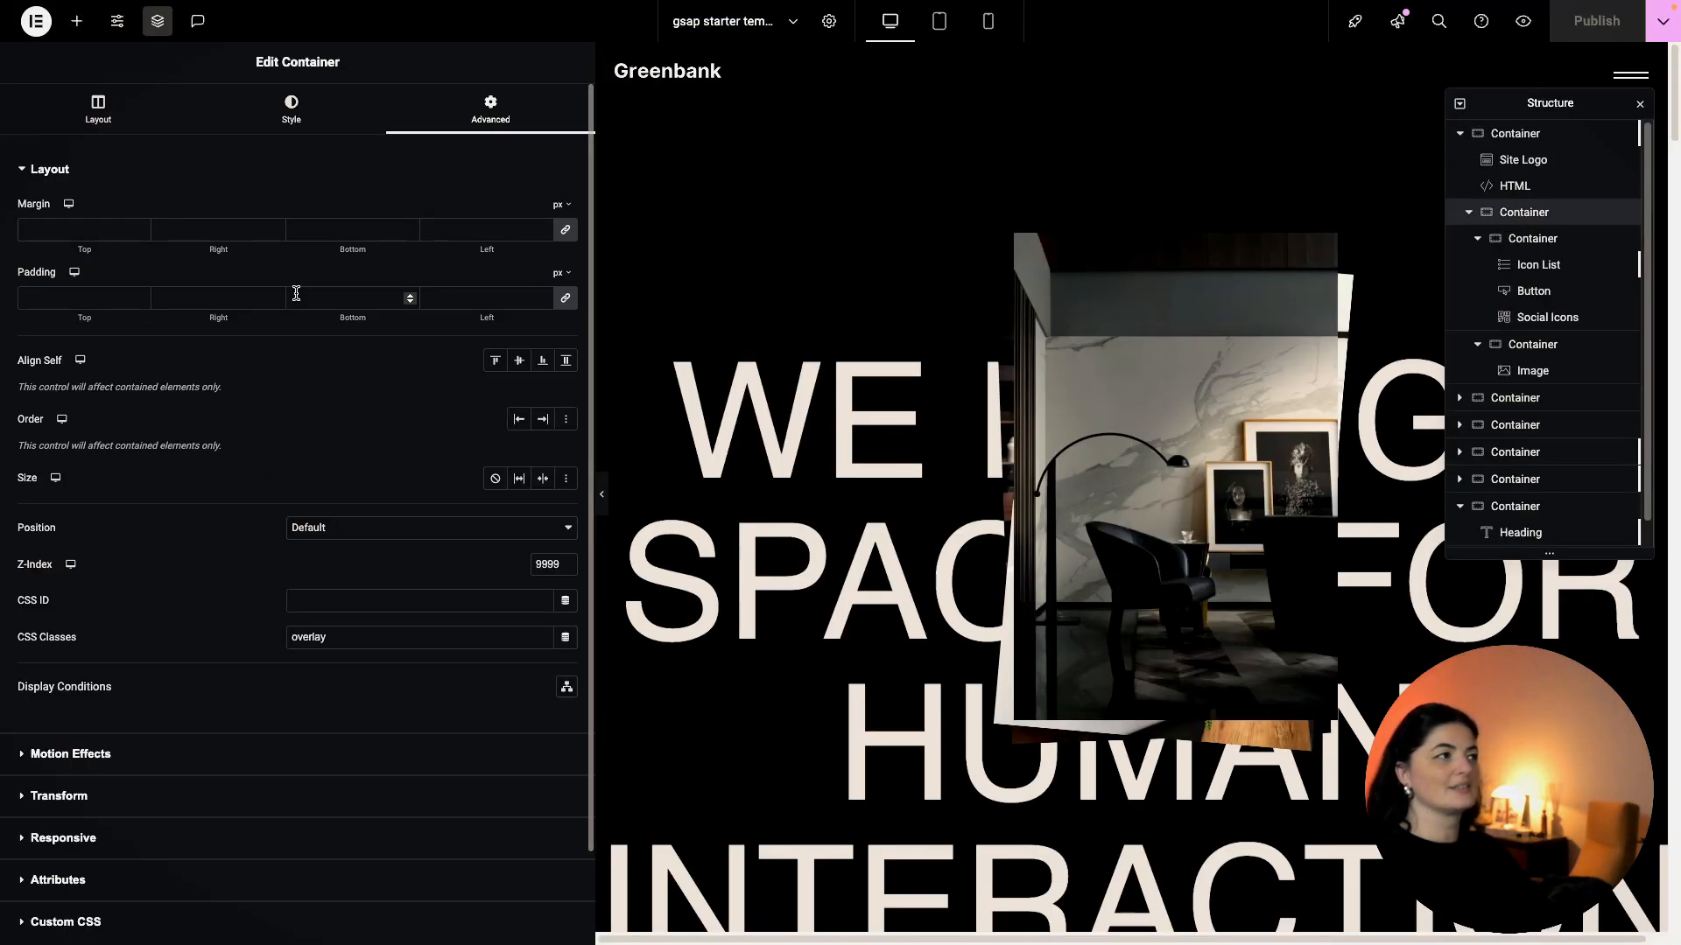
# Set the overlay container's background colour to #000000 and publish again.
pyautogui.click(295, 129)
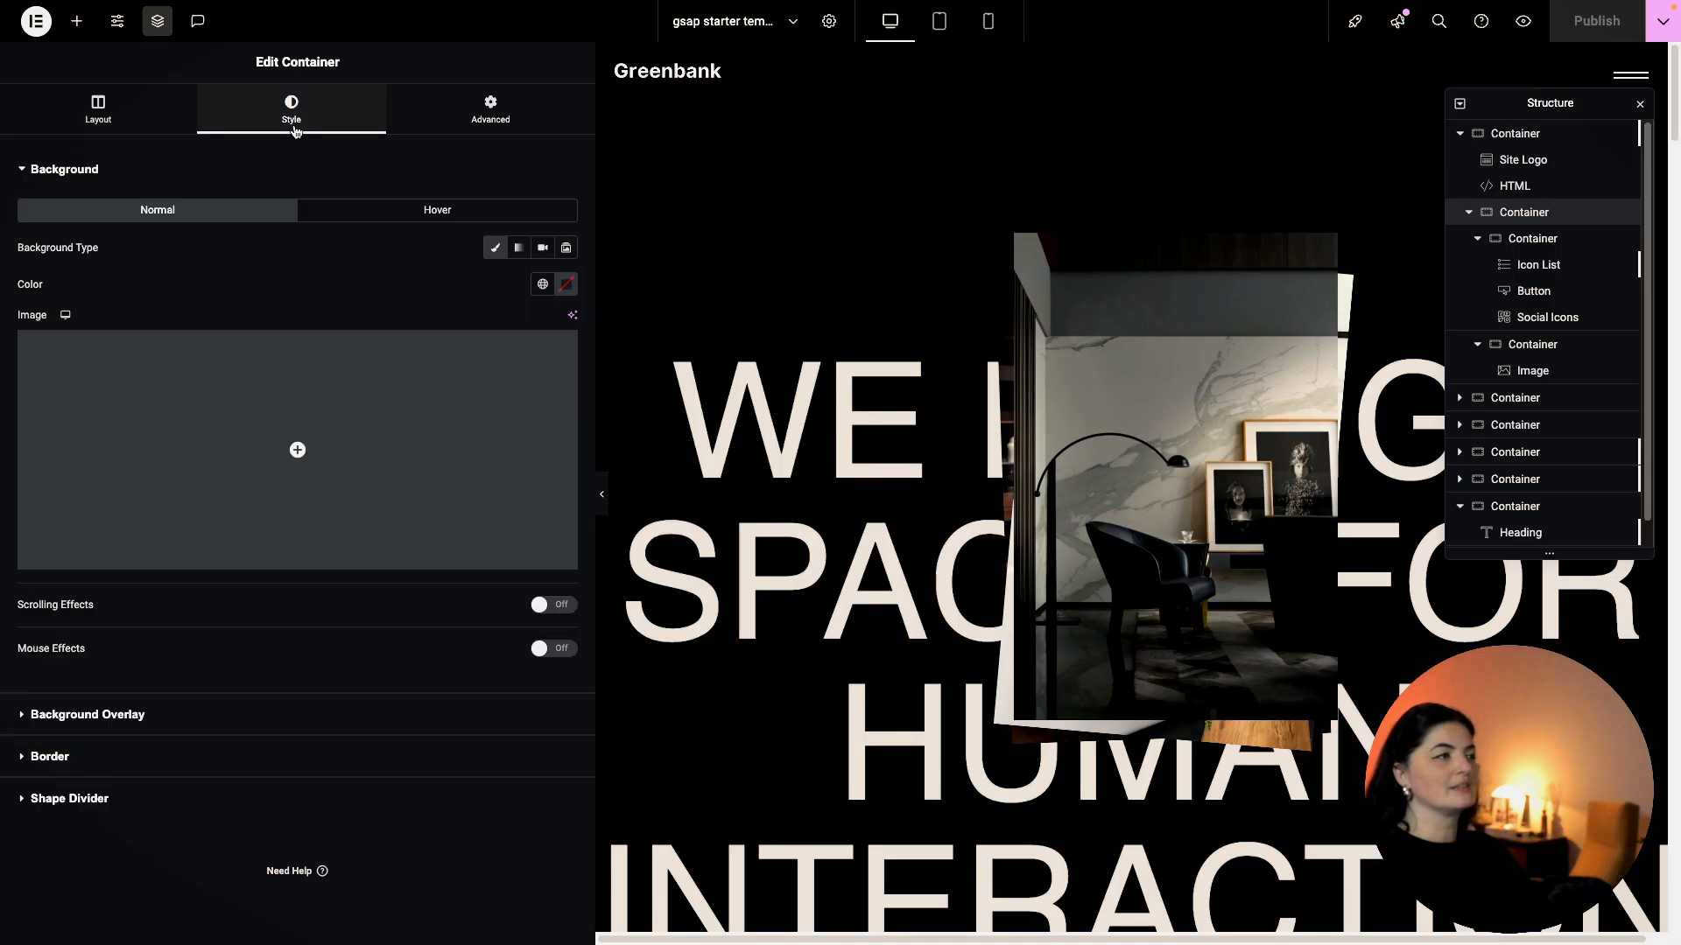
pyautogui.click(542, 283)
pyautogui.click(567, 284)
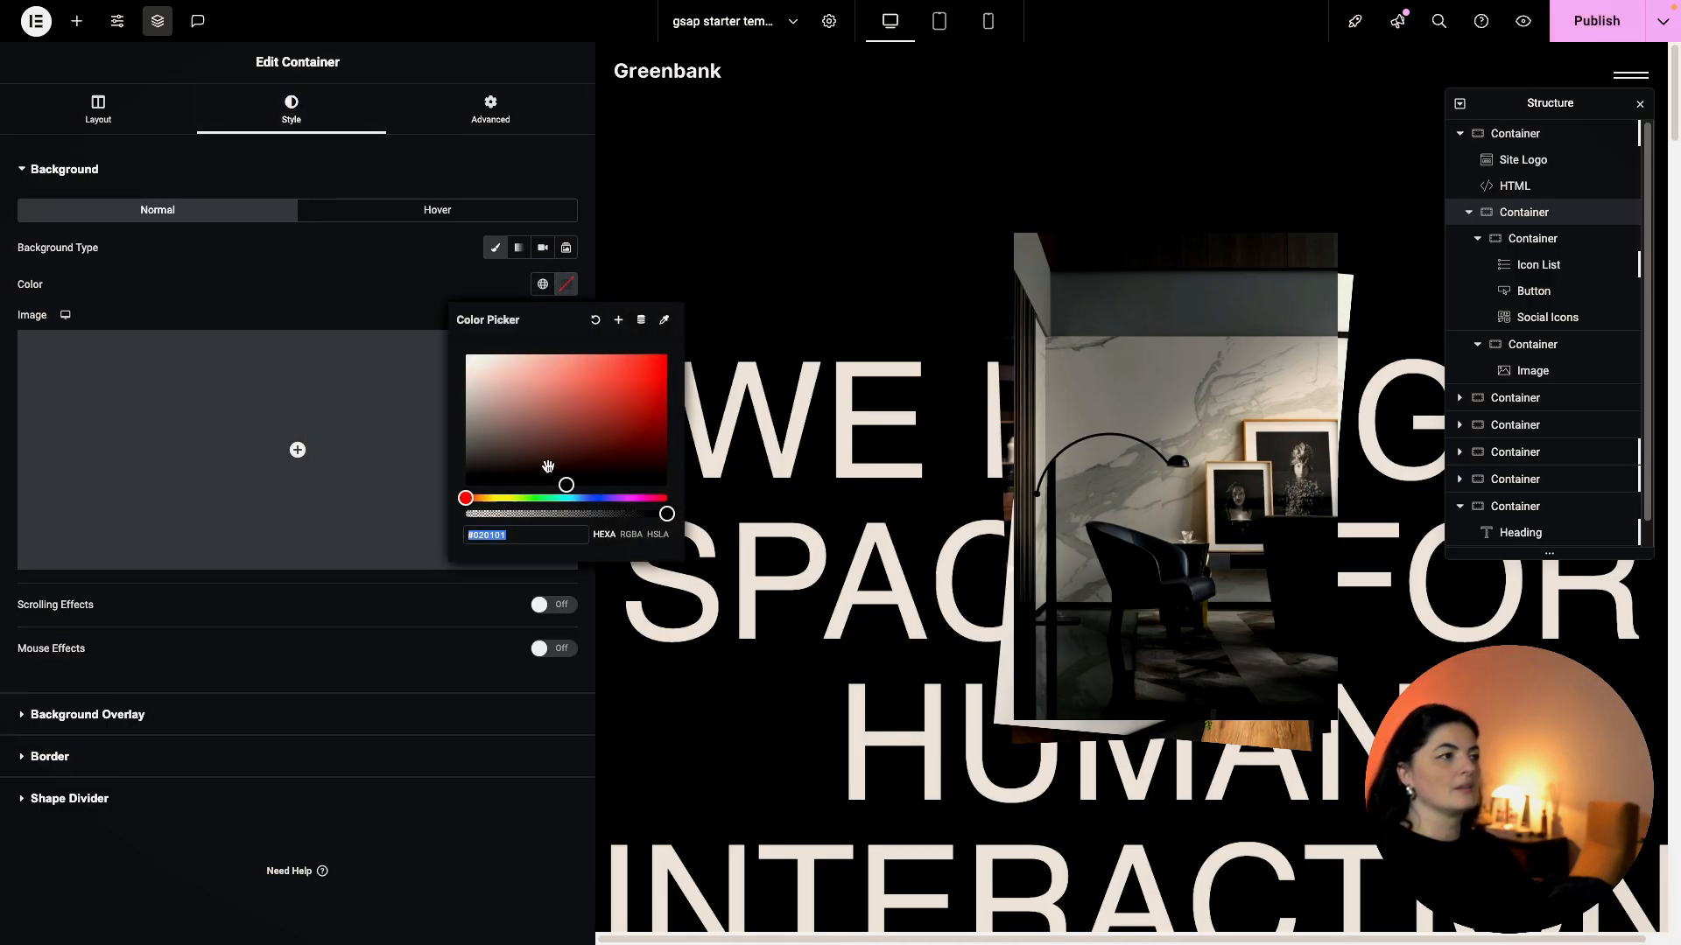
pyautogui.write('#000000')
pyautogui.click(1597, 20)
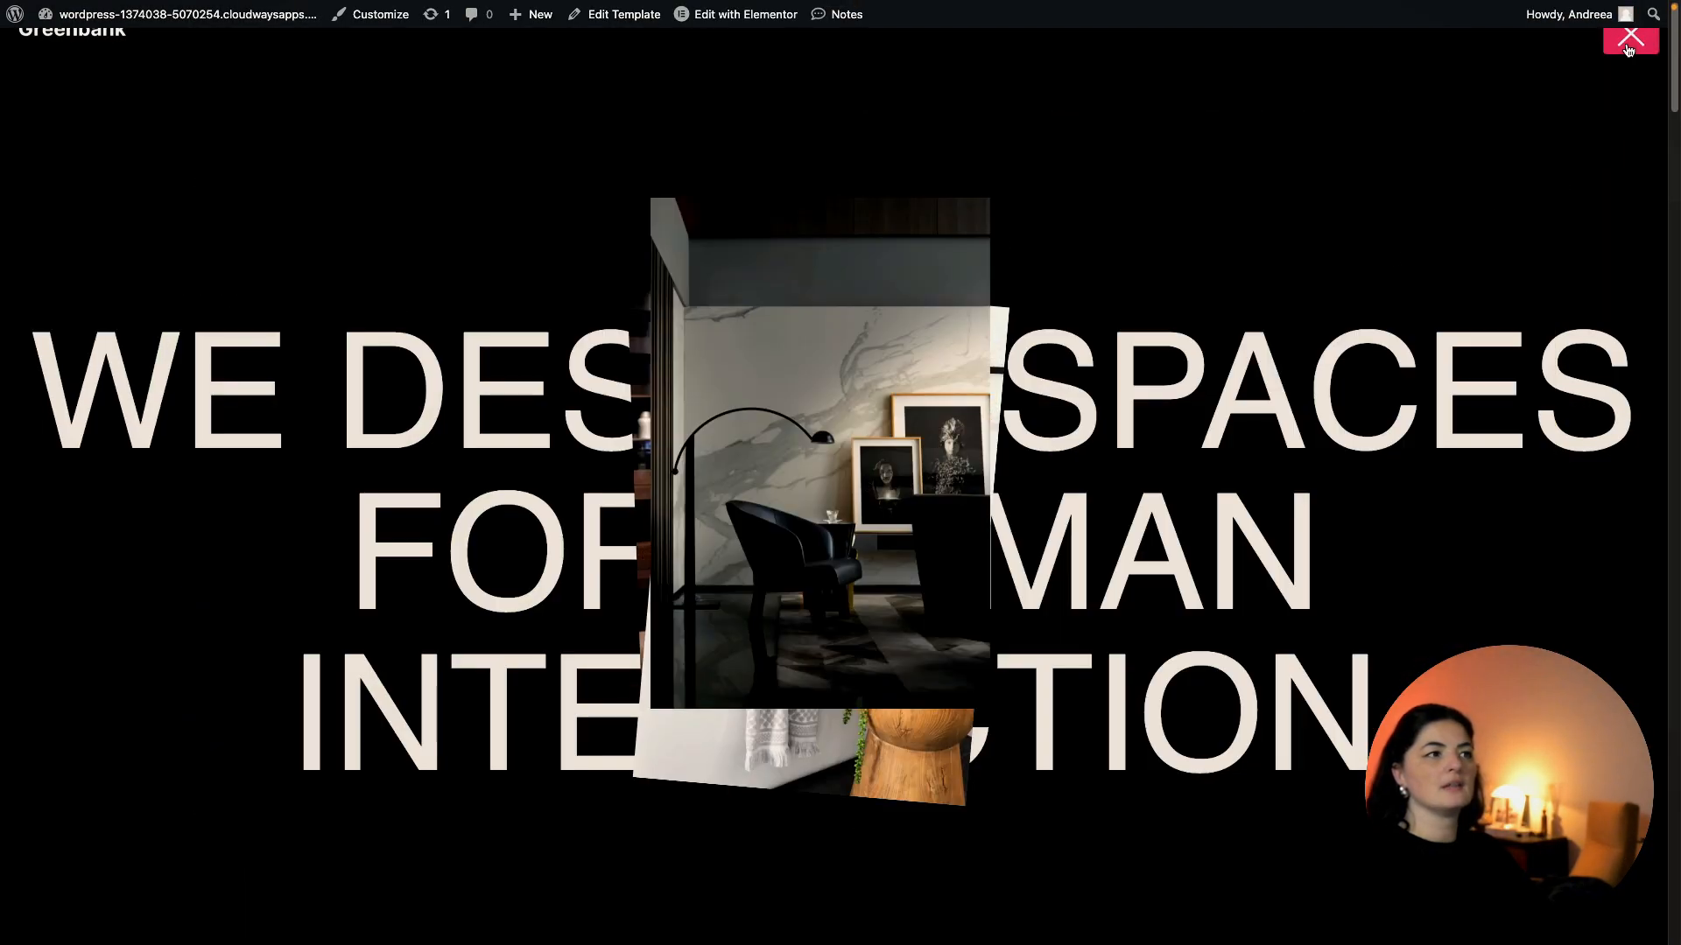
pyautogui.click(1628, 48)
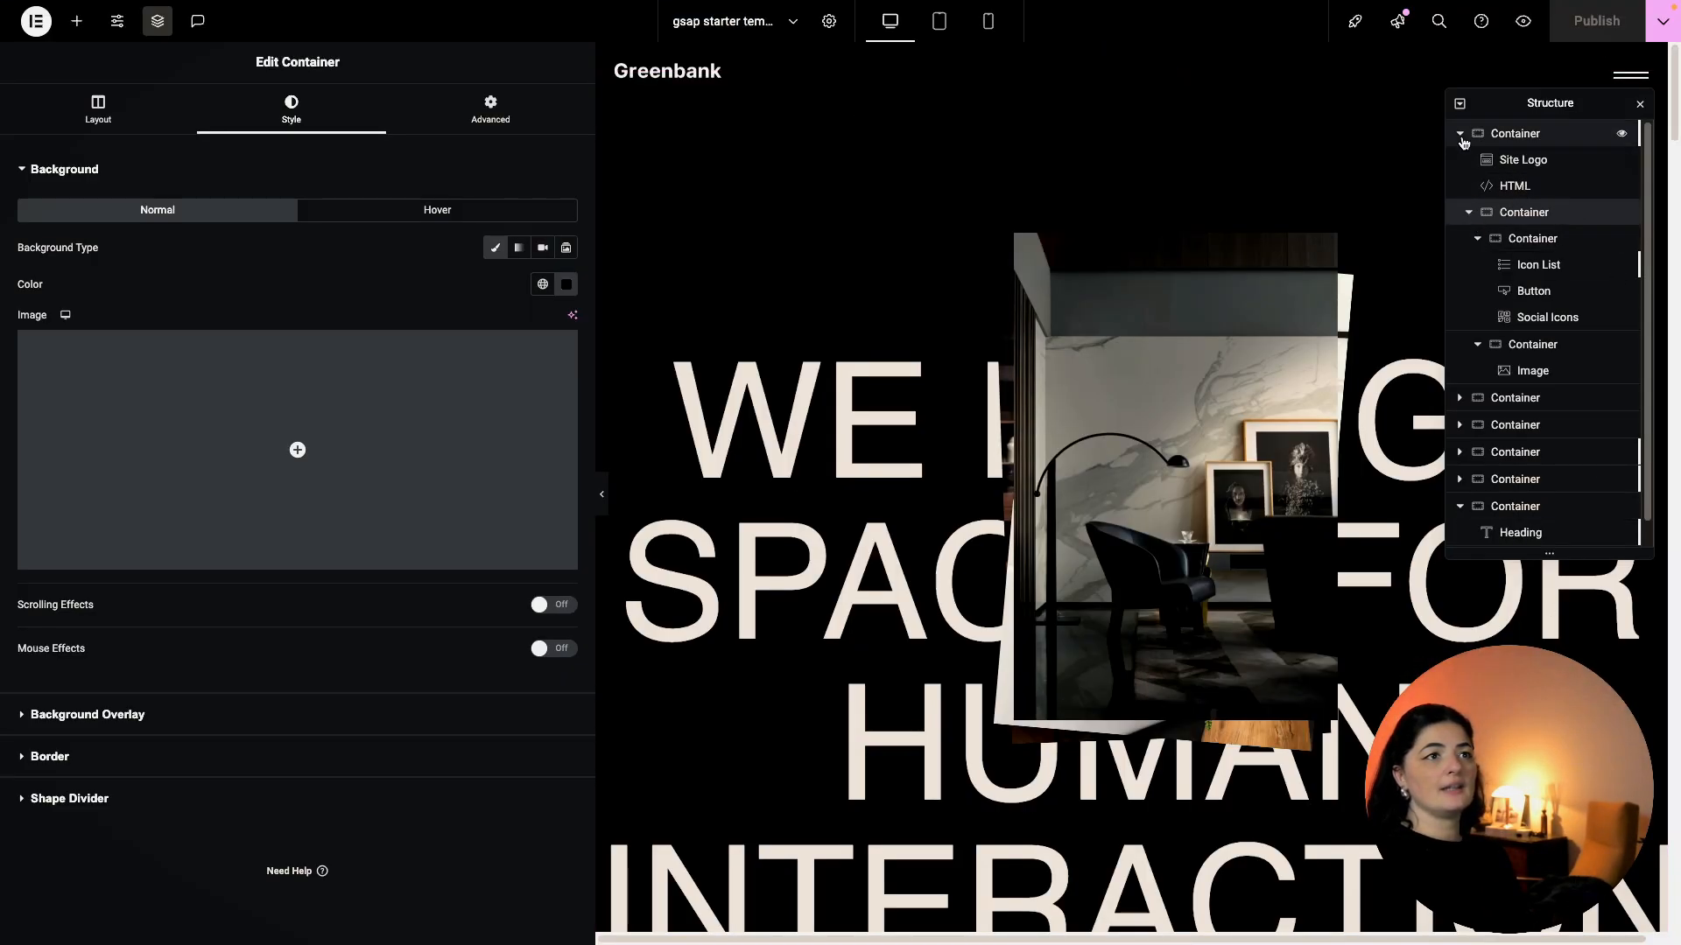
# Collapse the header container and review the hero section's images and two headings.
pyautogui.click(1461, 135)
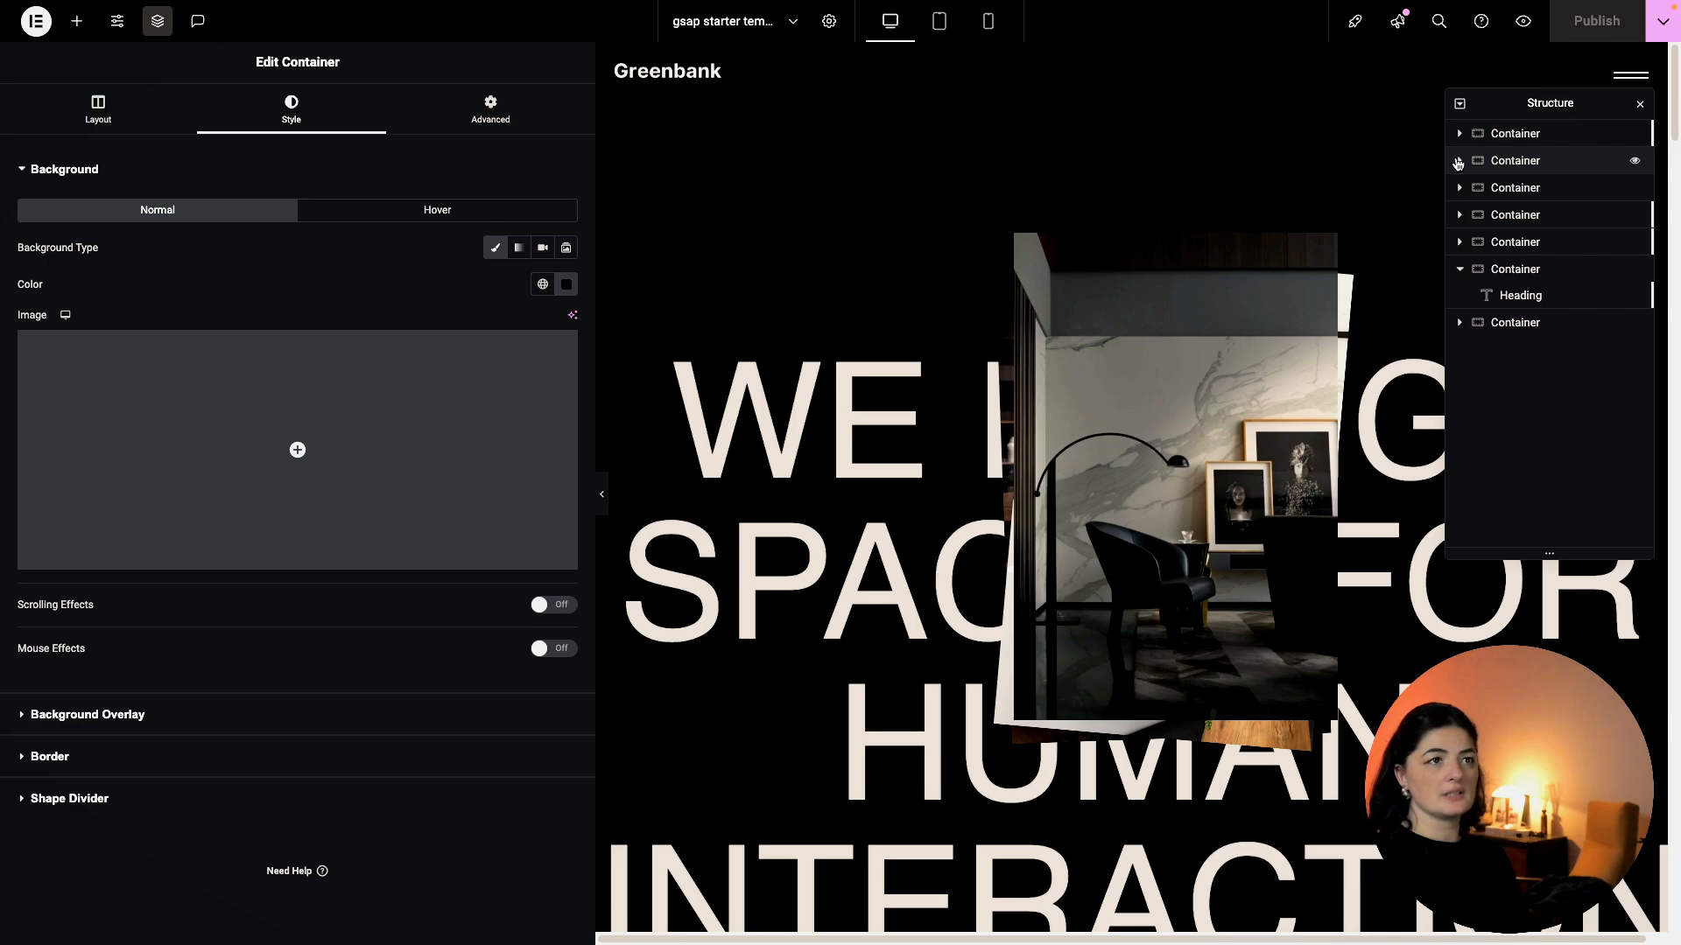
pyautogui.click(1509, 162)
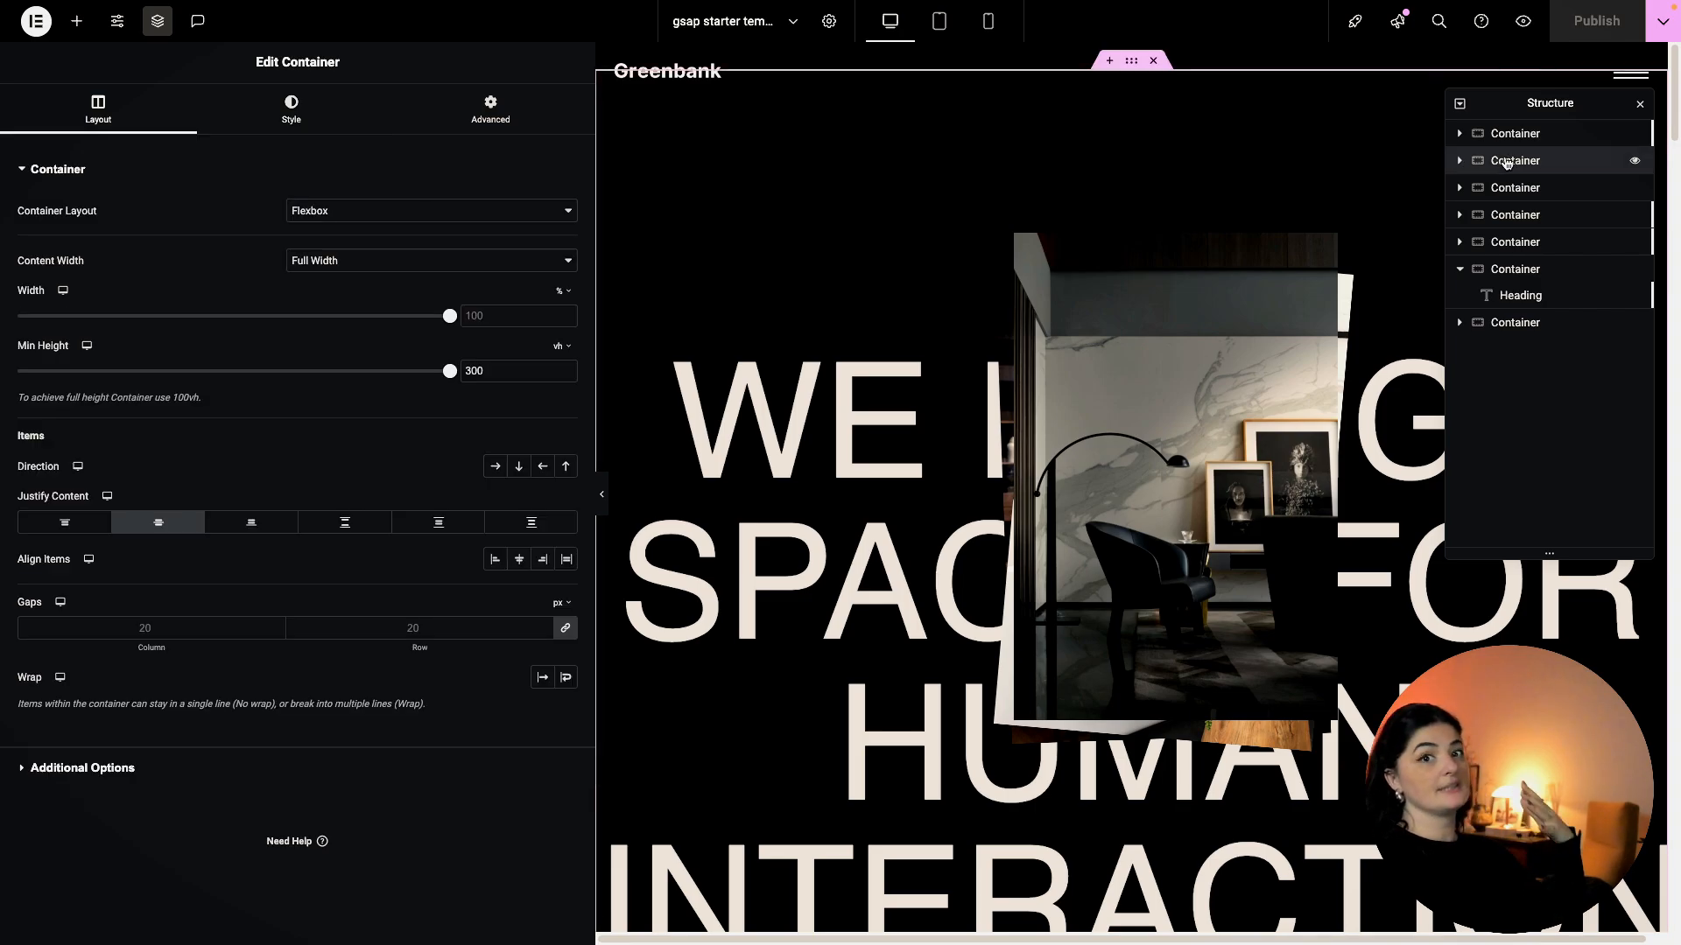
pyautogui.click(1458, 162)
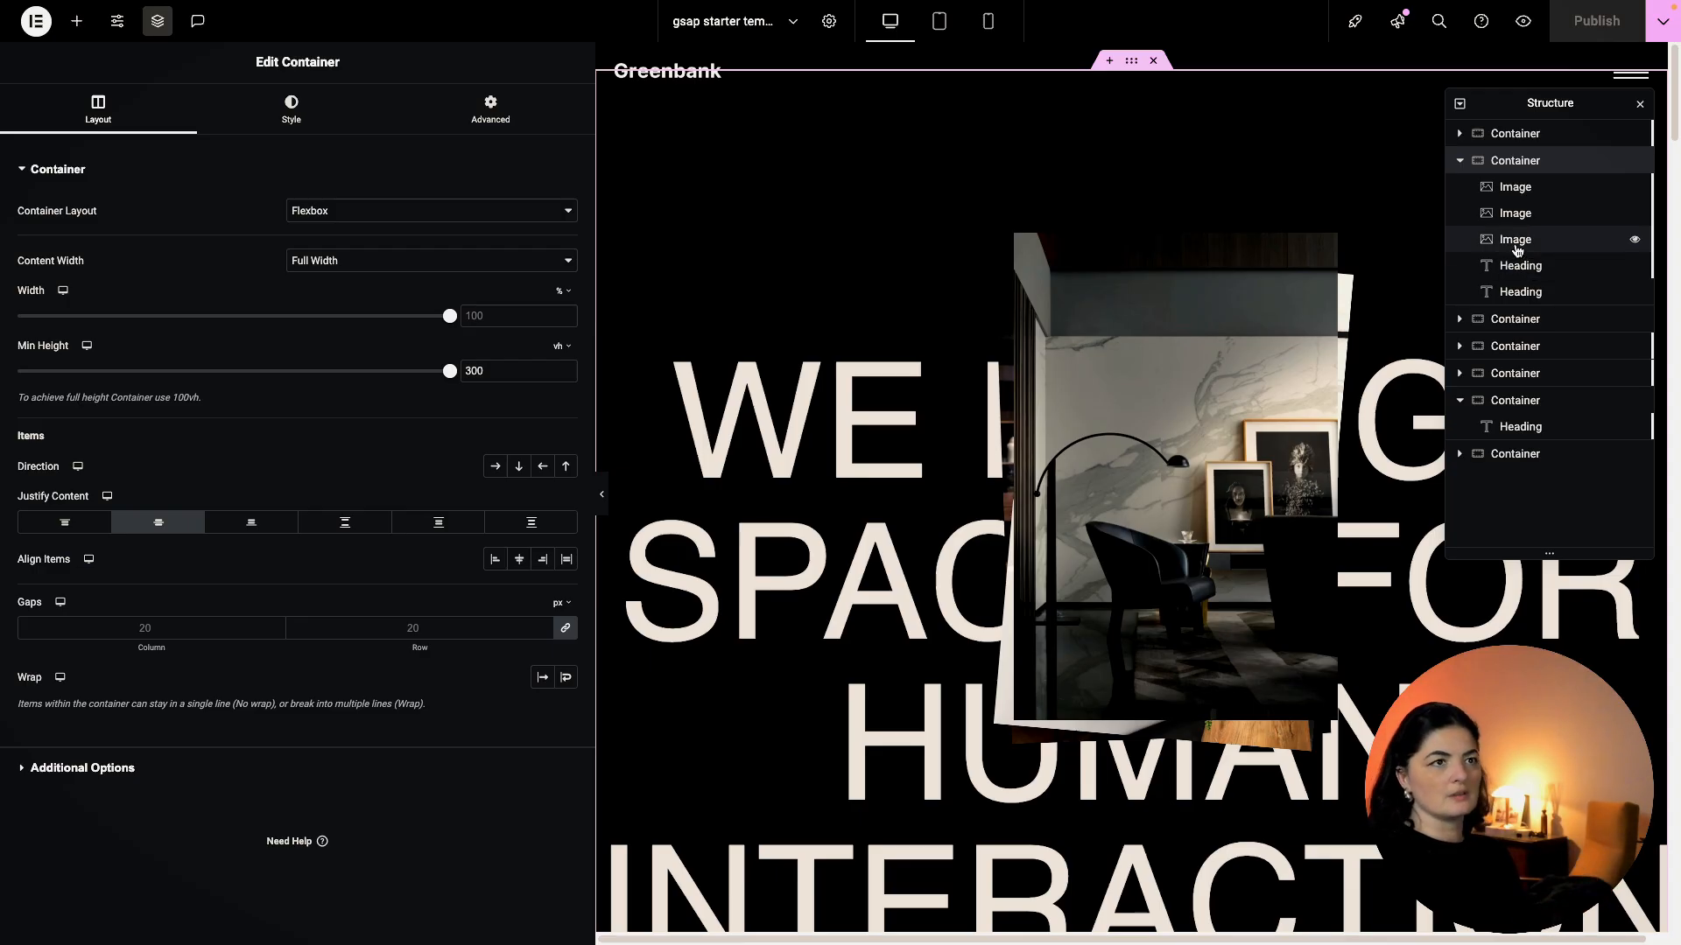
pyautogui.click(1509, 274)
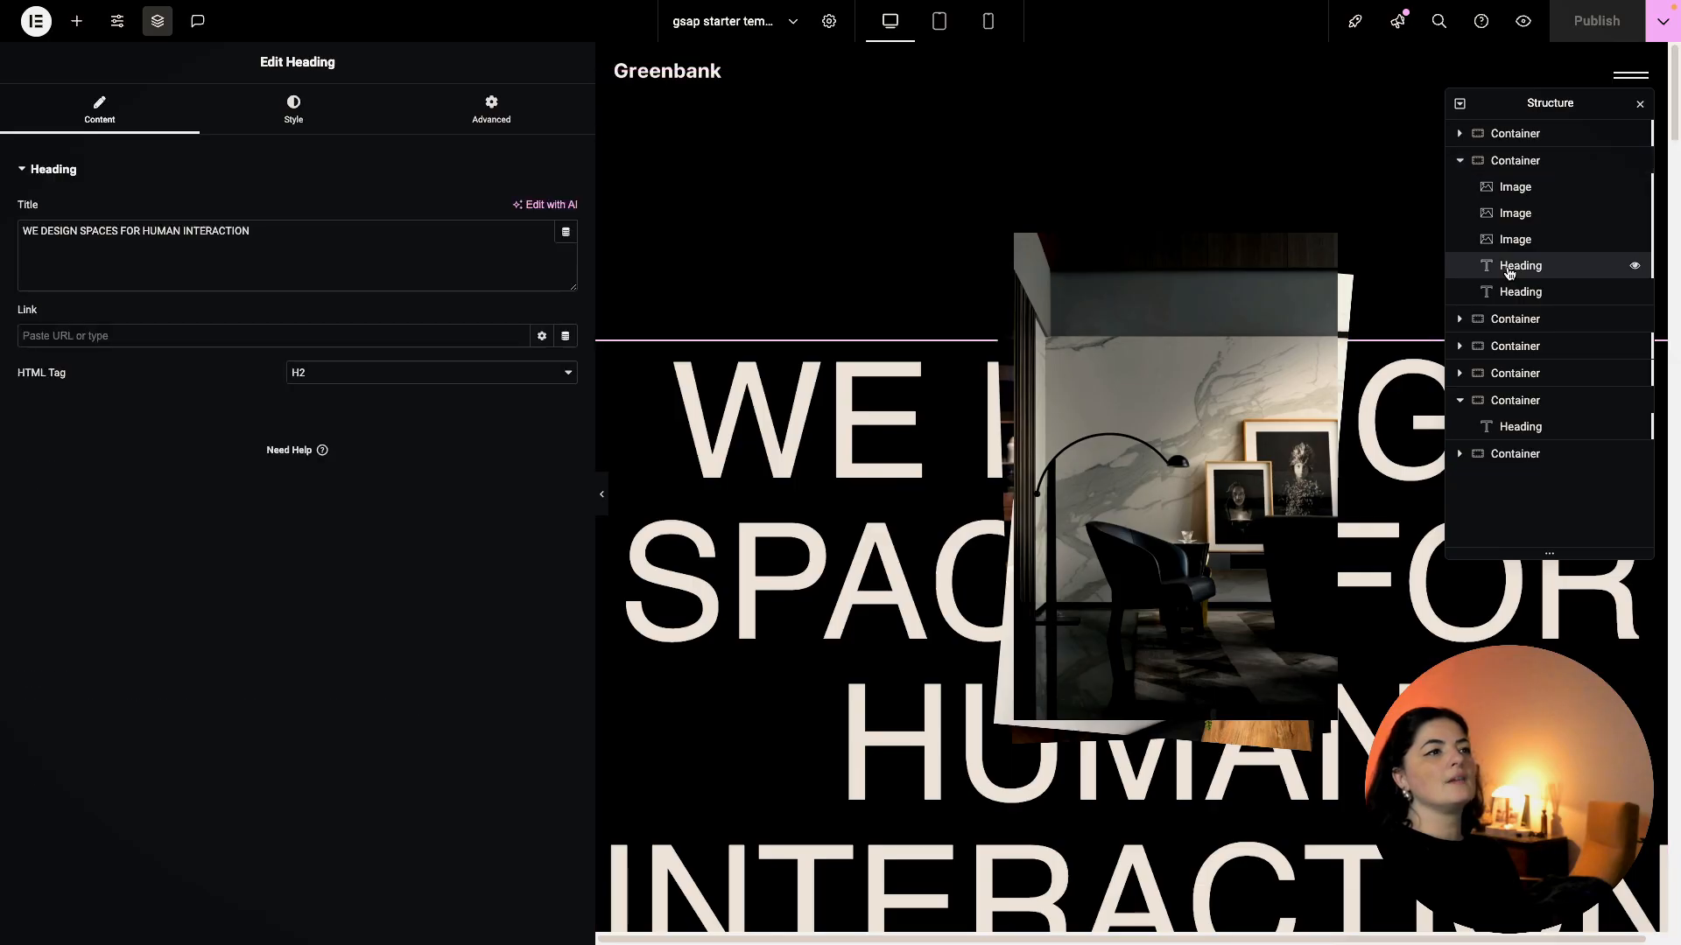
pyautogui.click(1515, 295)
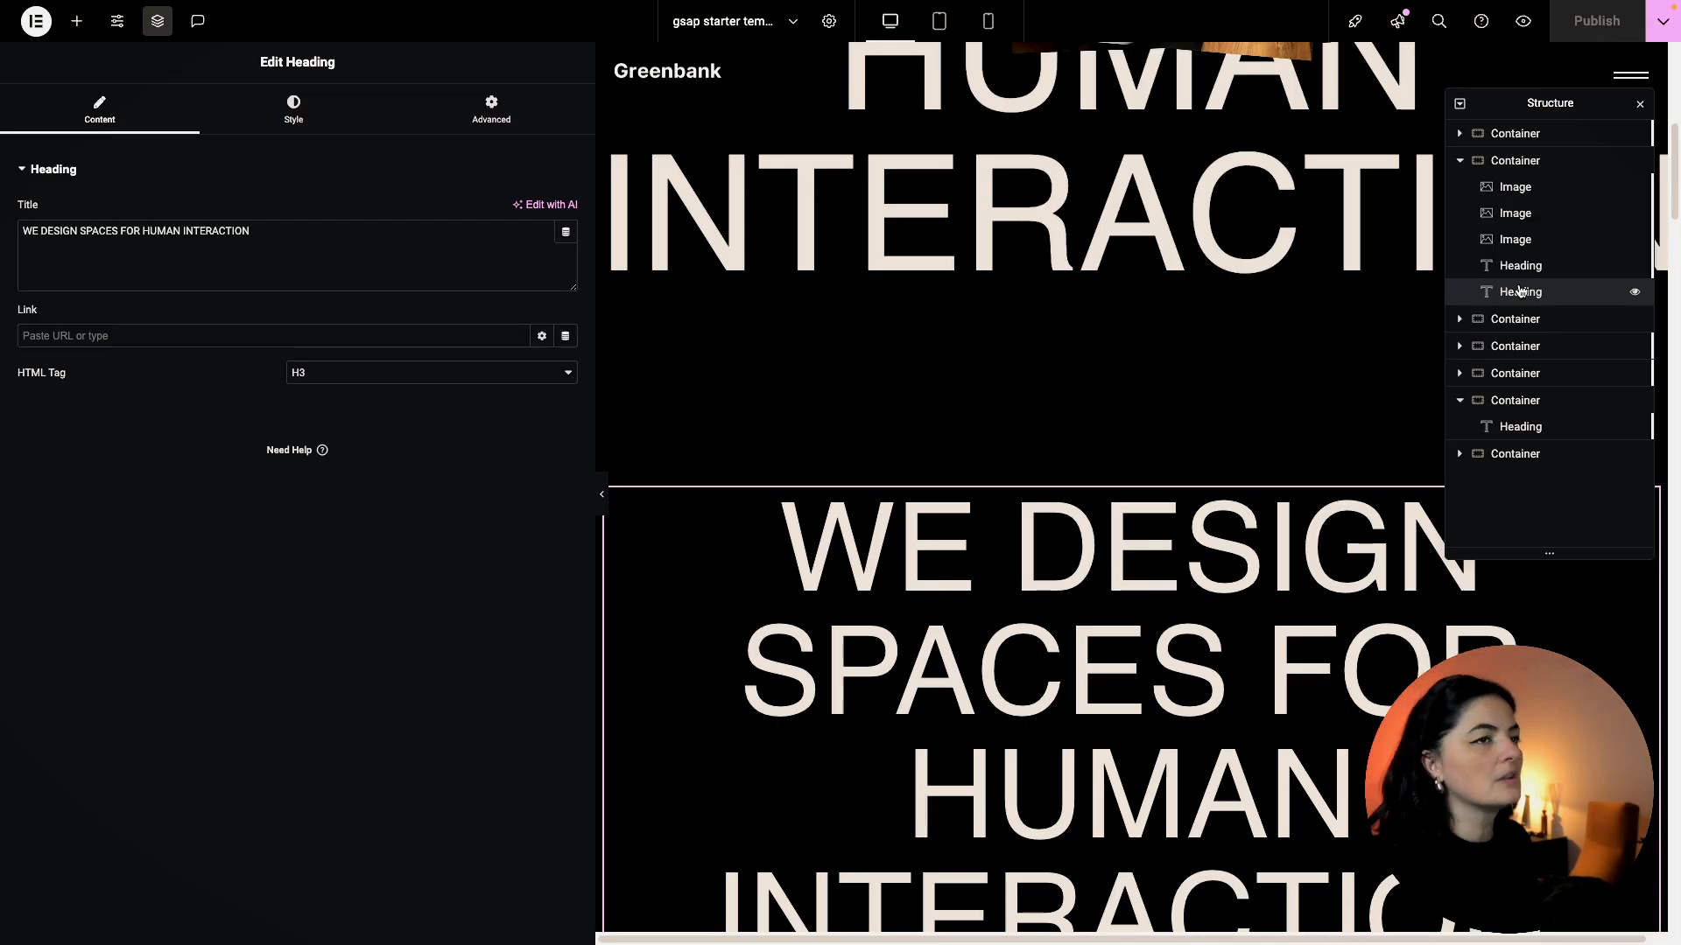
pyautogui.click(1521, 290)
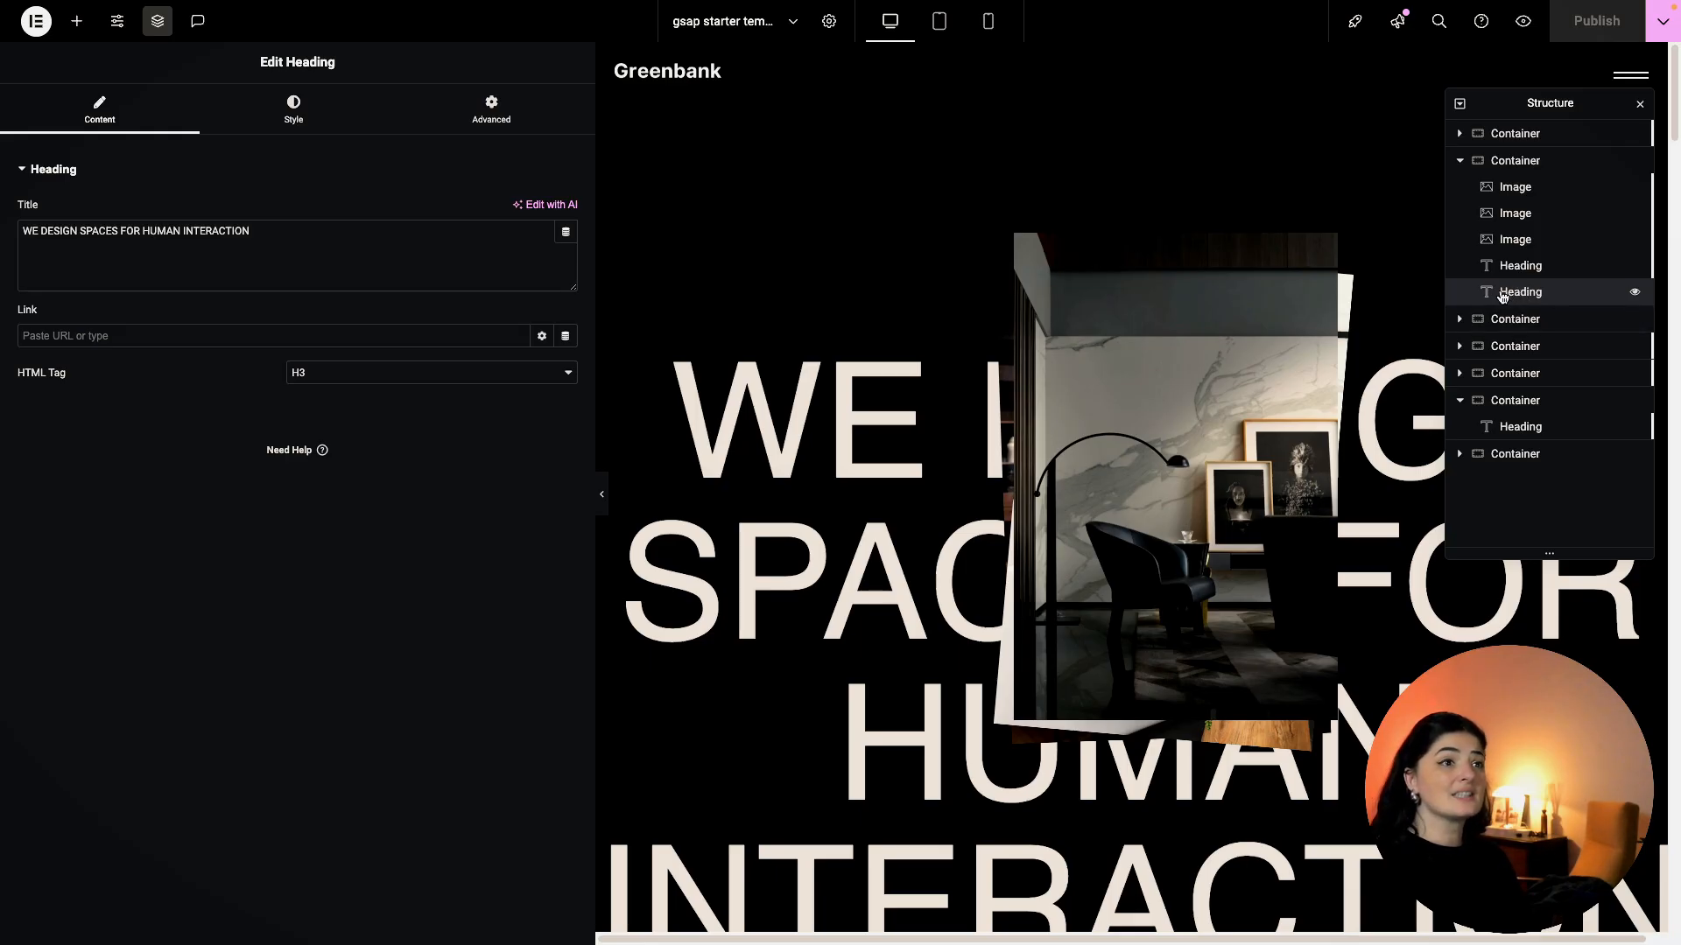
# Expand the third section container and open its 'land image here' H4 heading.
pyautogui.click(1460, 160)
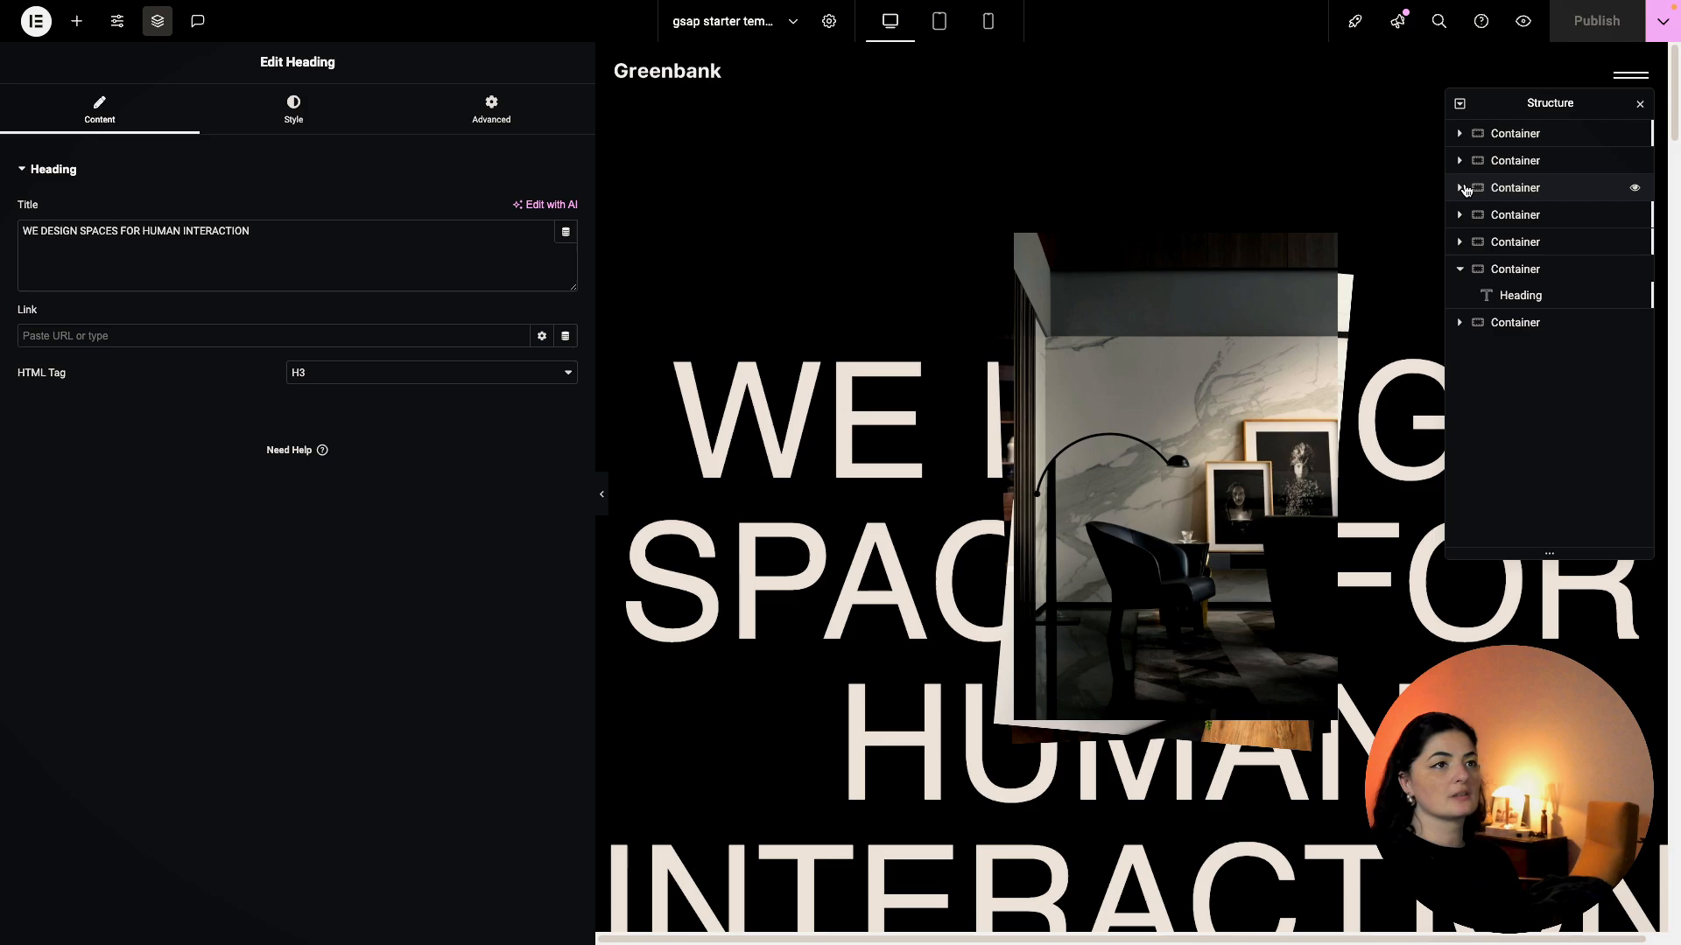
pyautogui.click(1465, 189)
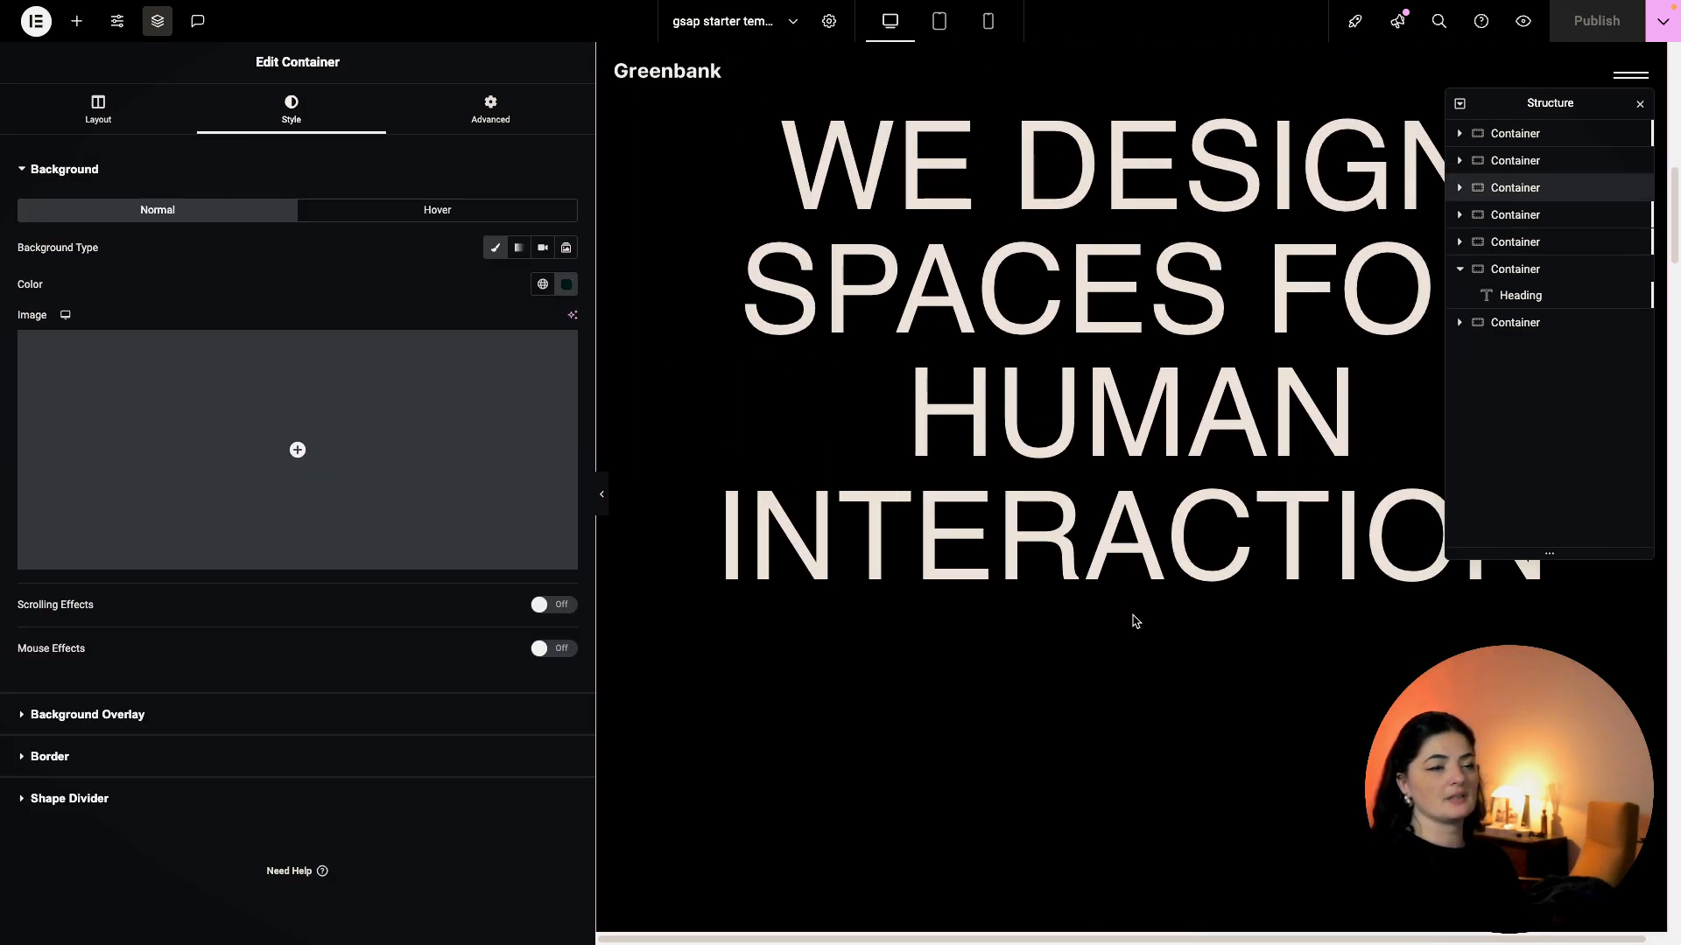
pyautogui.click(1461, 187)
pyautogui.click(1520, 214)
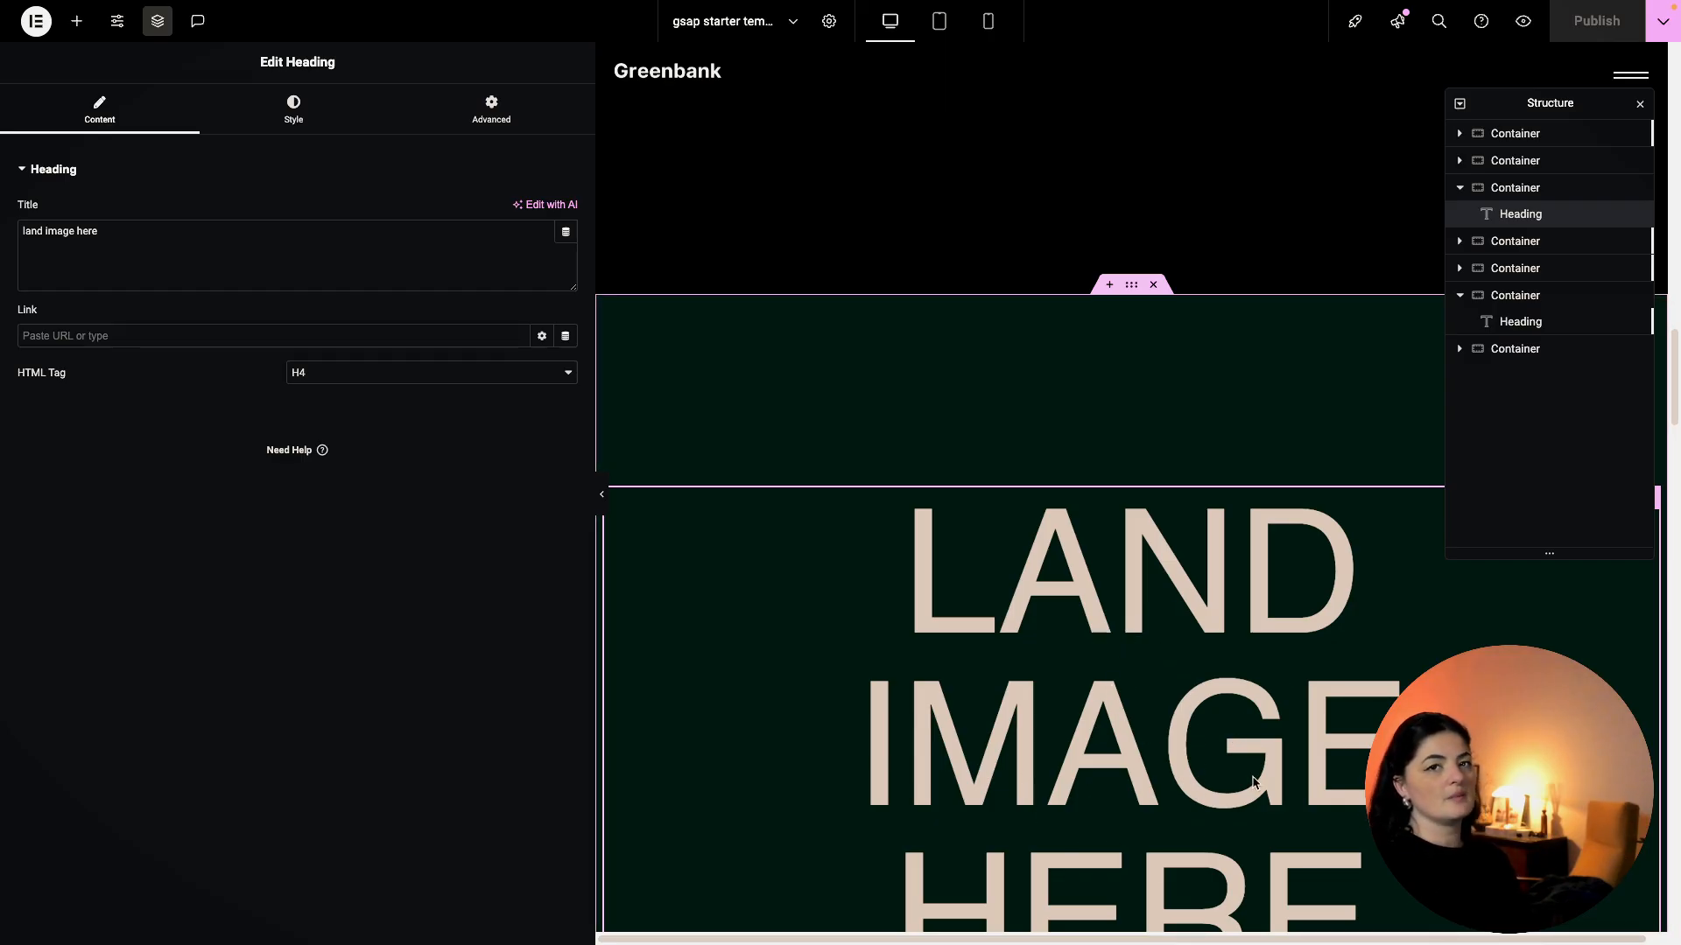
# Select the empty container below FIN and check its CSS classes.
pyautogui.click(1462, 245)
pyautogui.click(1490, 247)
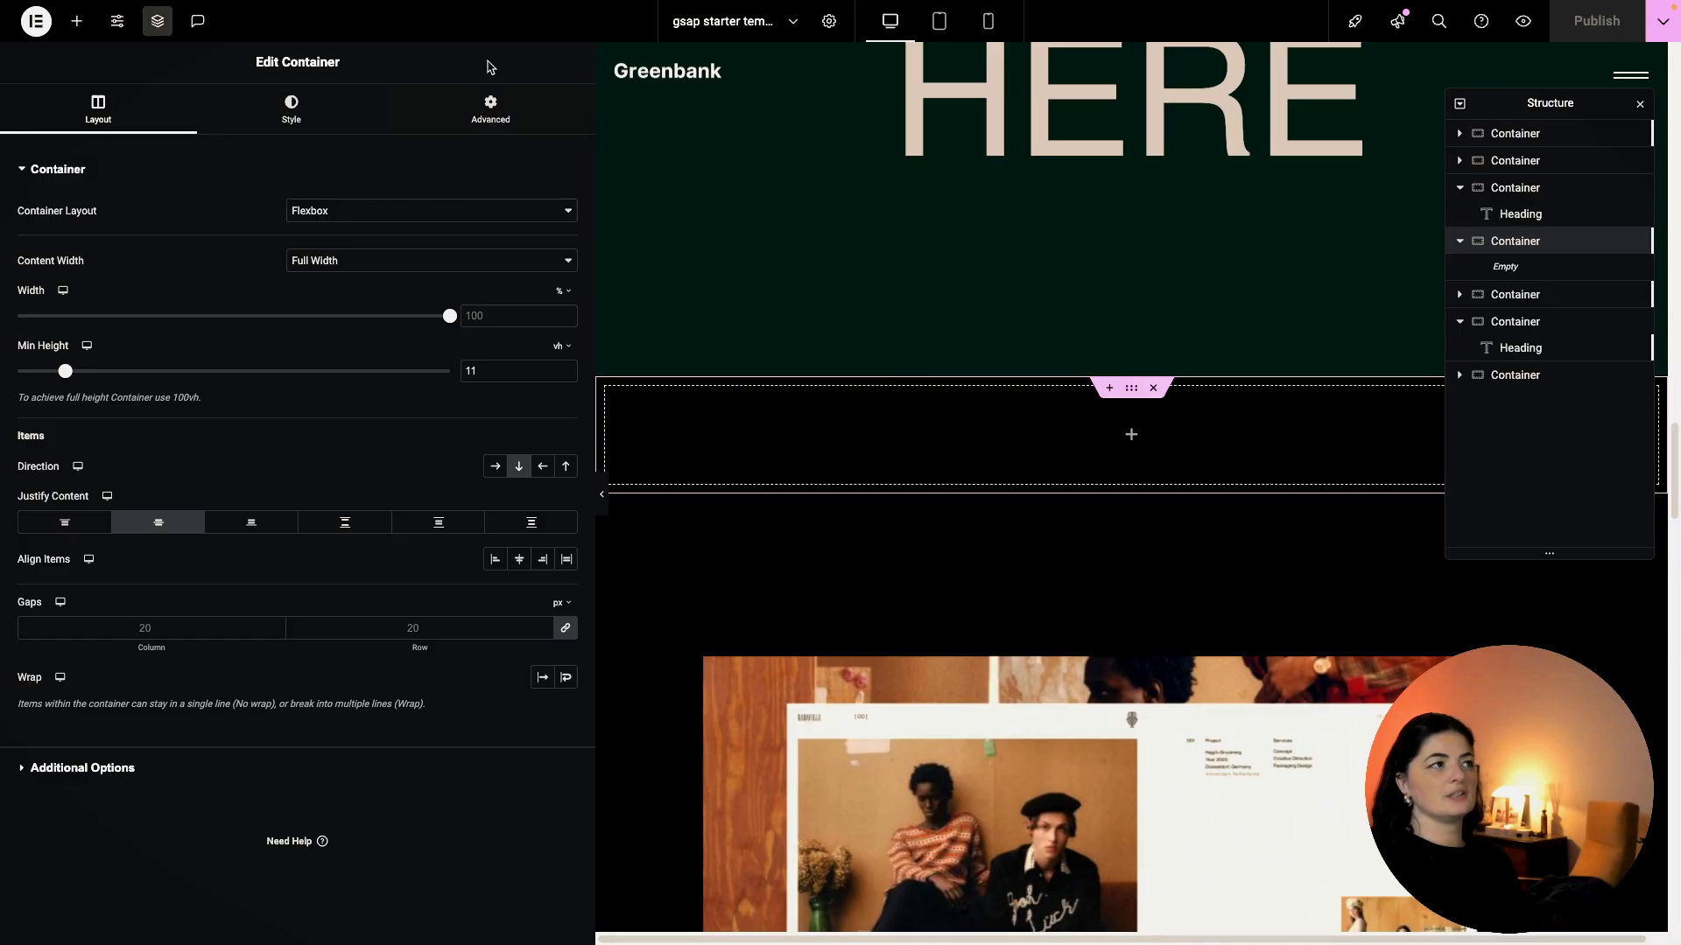
pyautogui.click(483, 123)
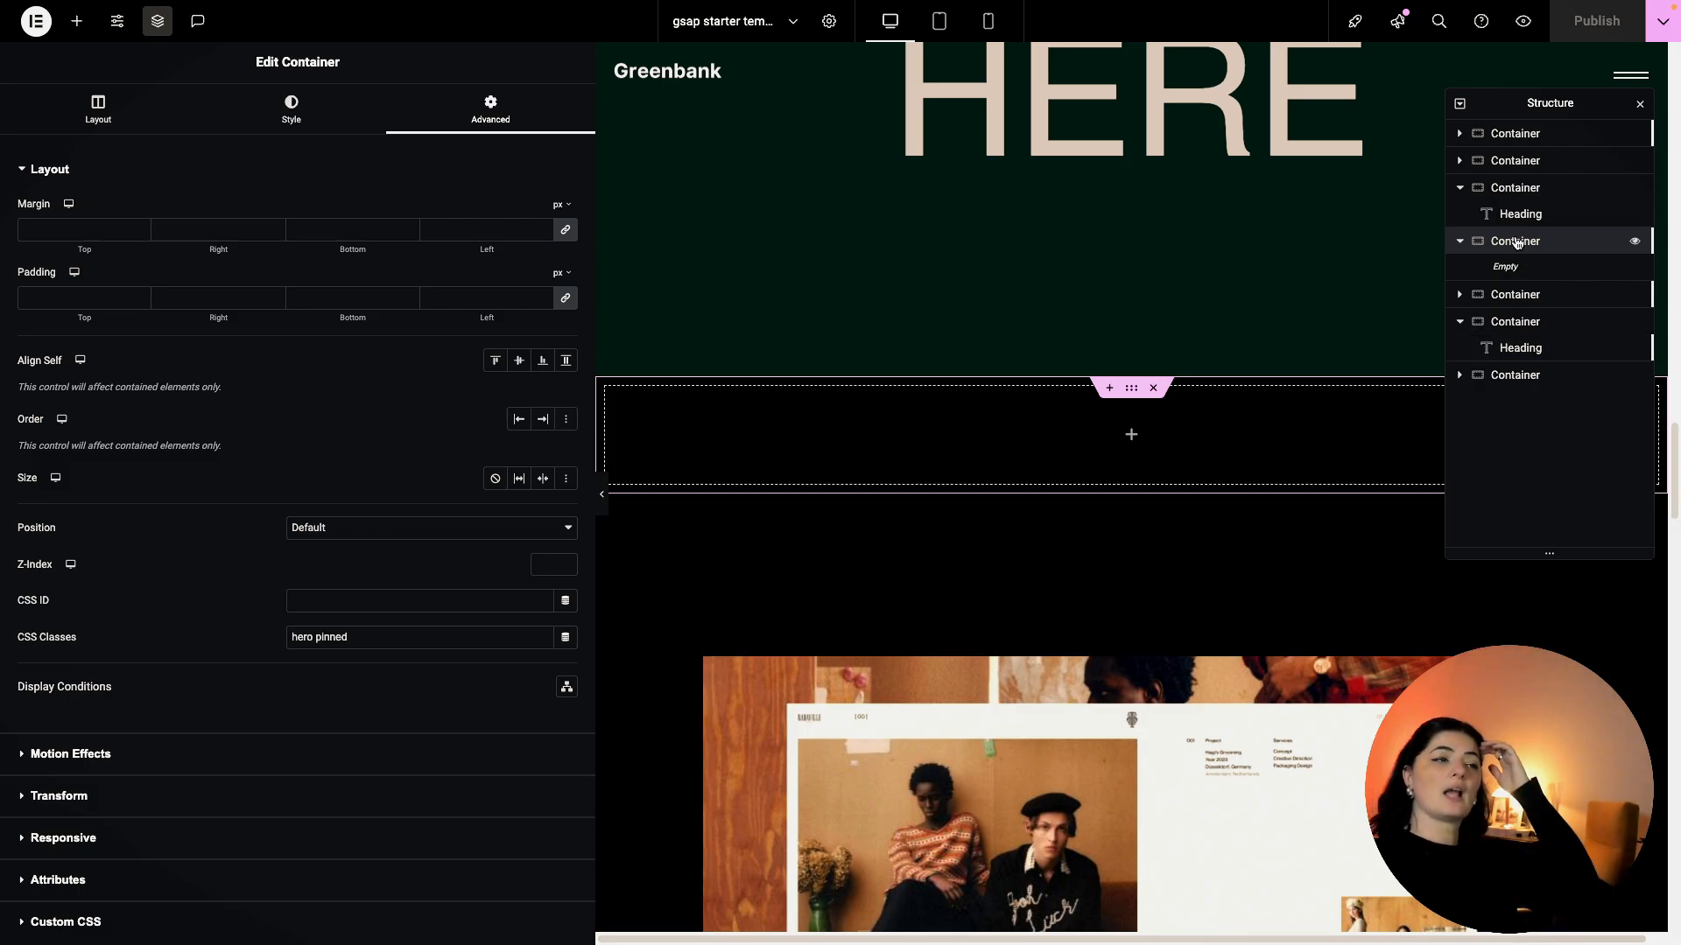
pyautogui.click(96, 115)
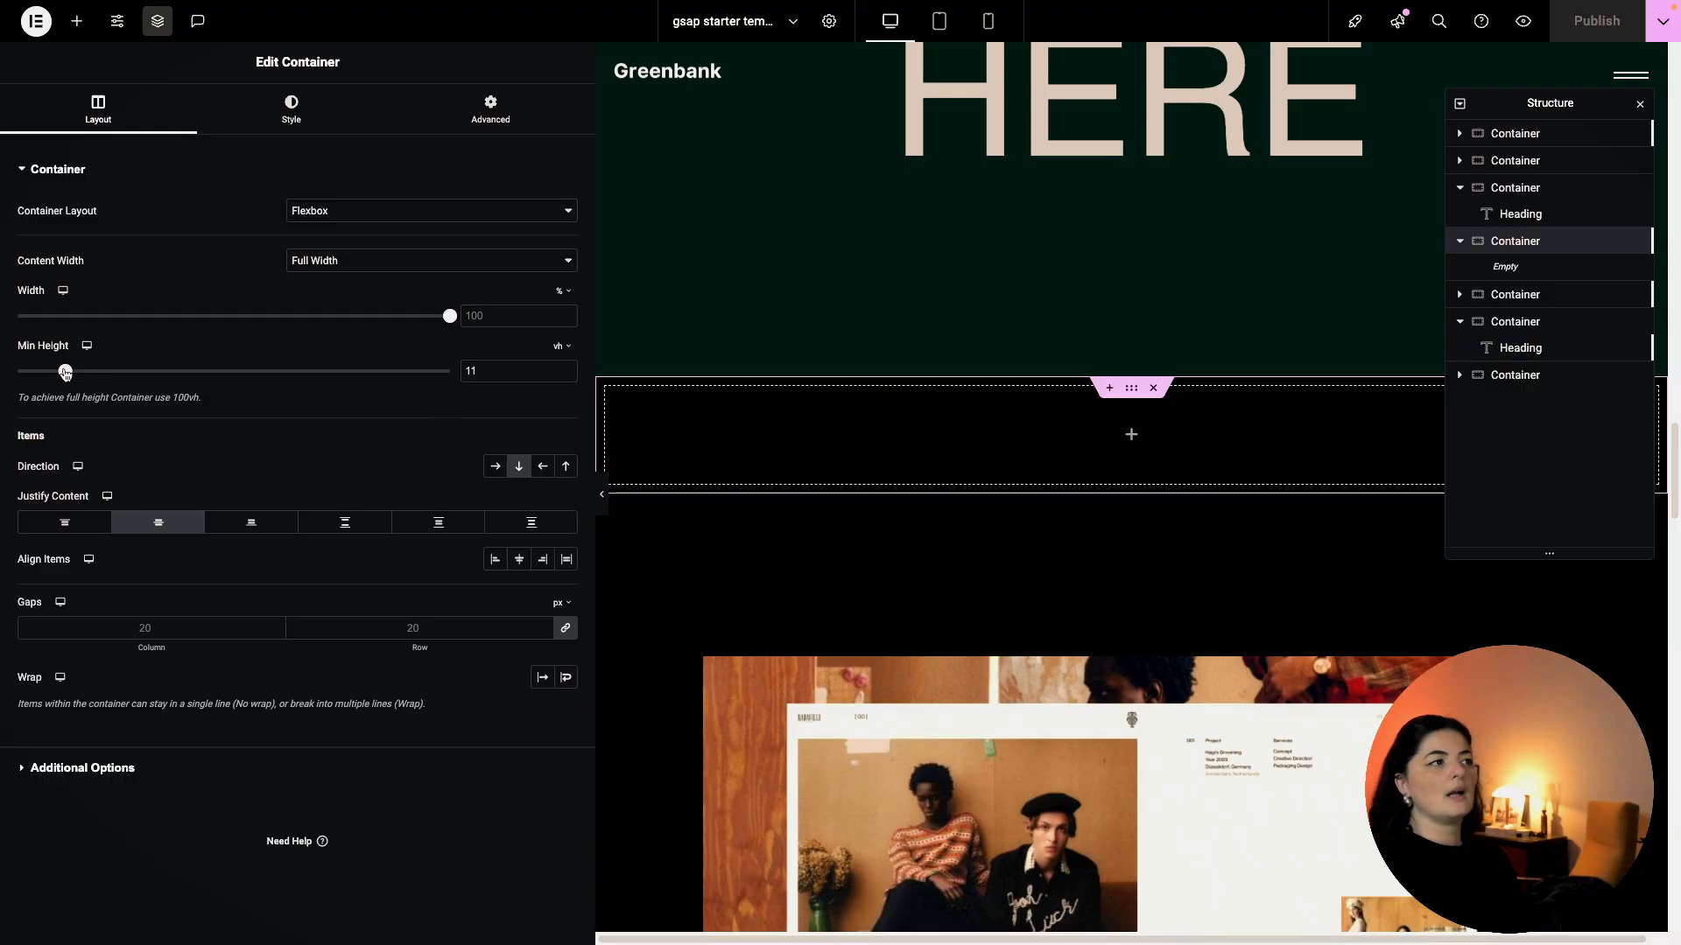
# Set the empty container's minimum height to about 14 vh, then reduce it further.
pyautogui.moveTo(65, 373); pyautogui.dragTo(82, 375)
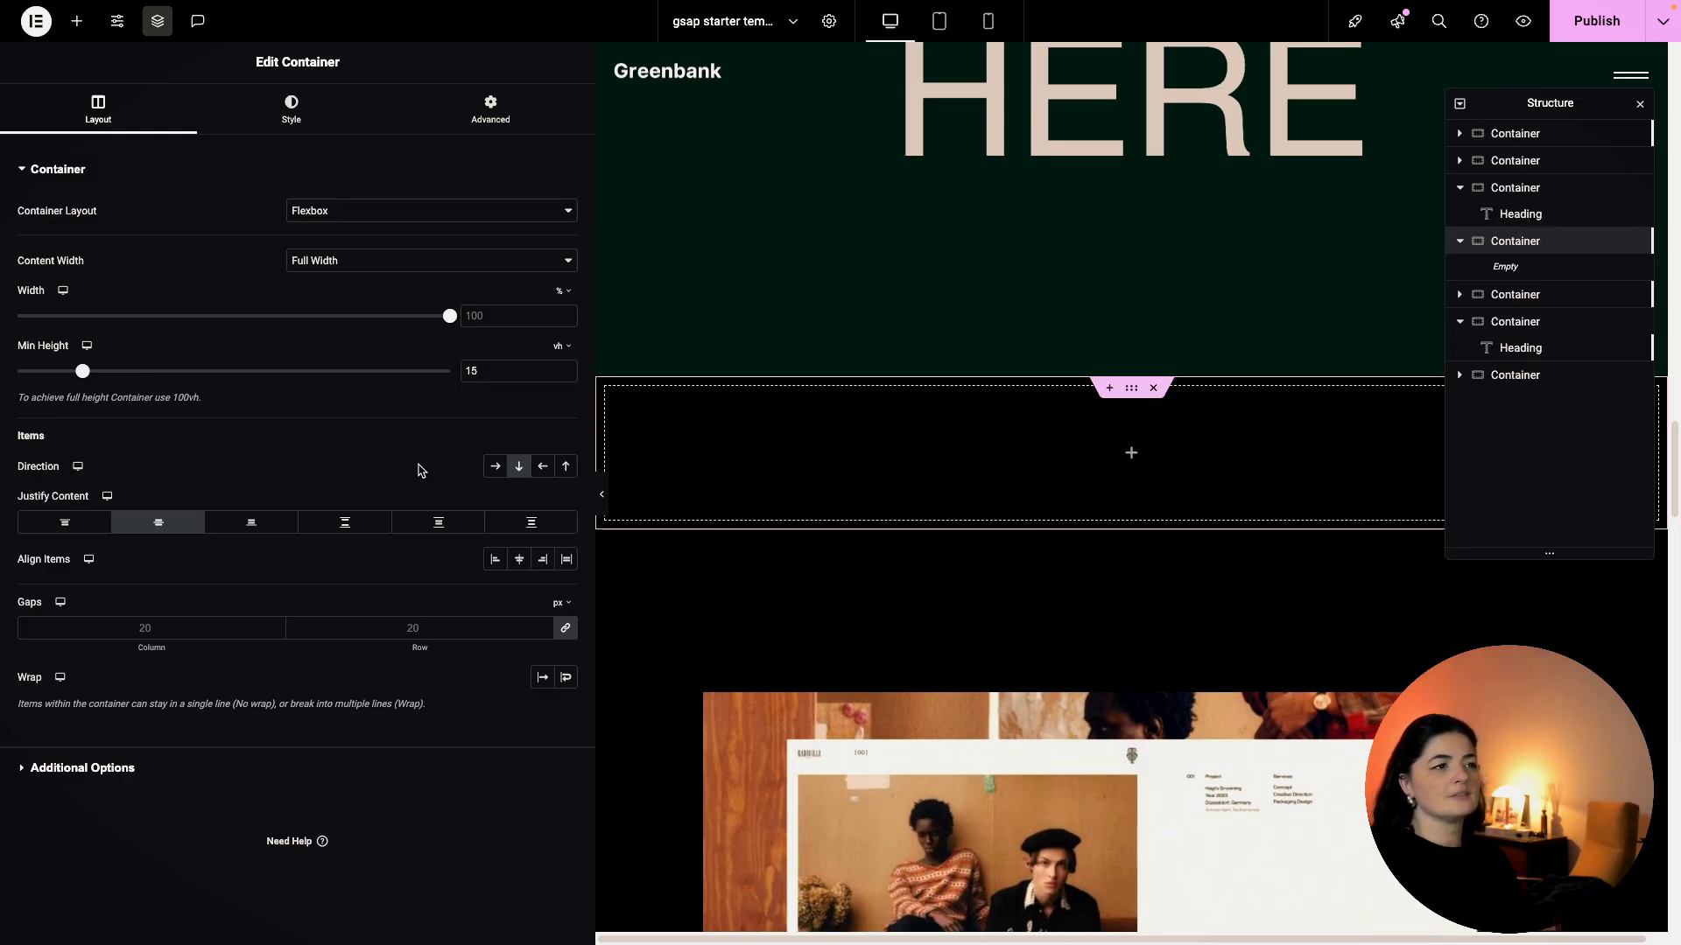
pyautogui.scroll(-3, 1081, 674)
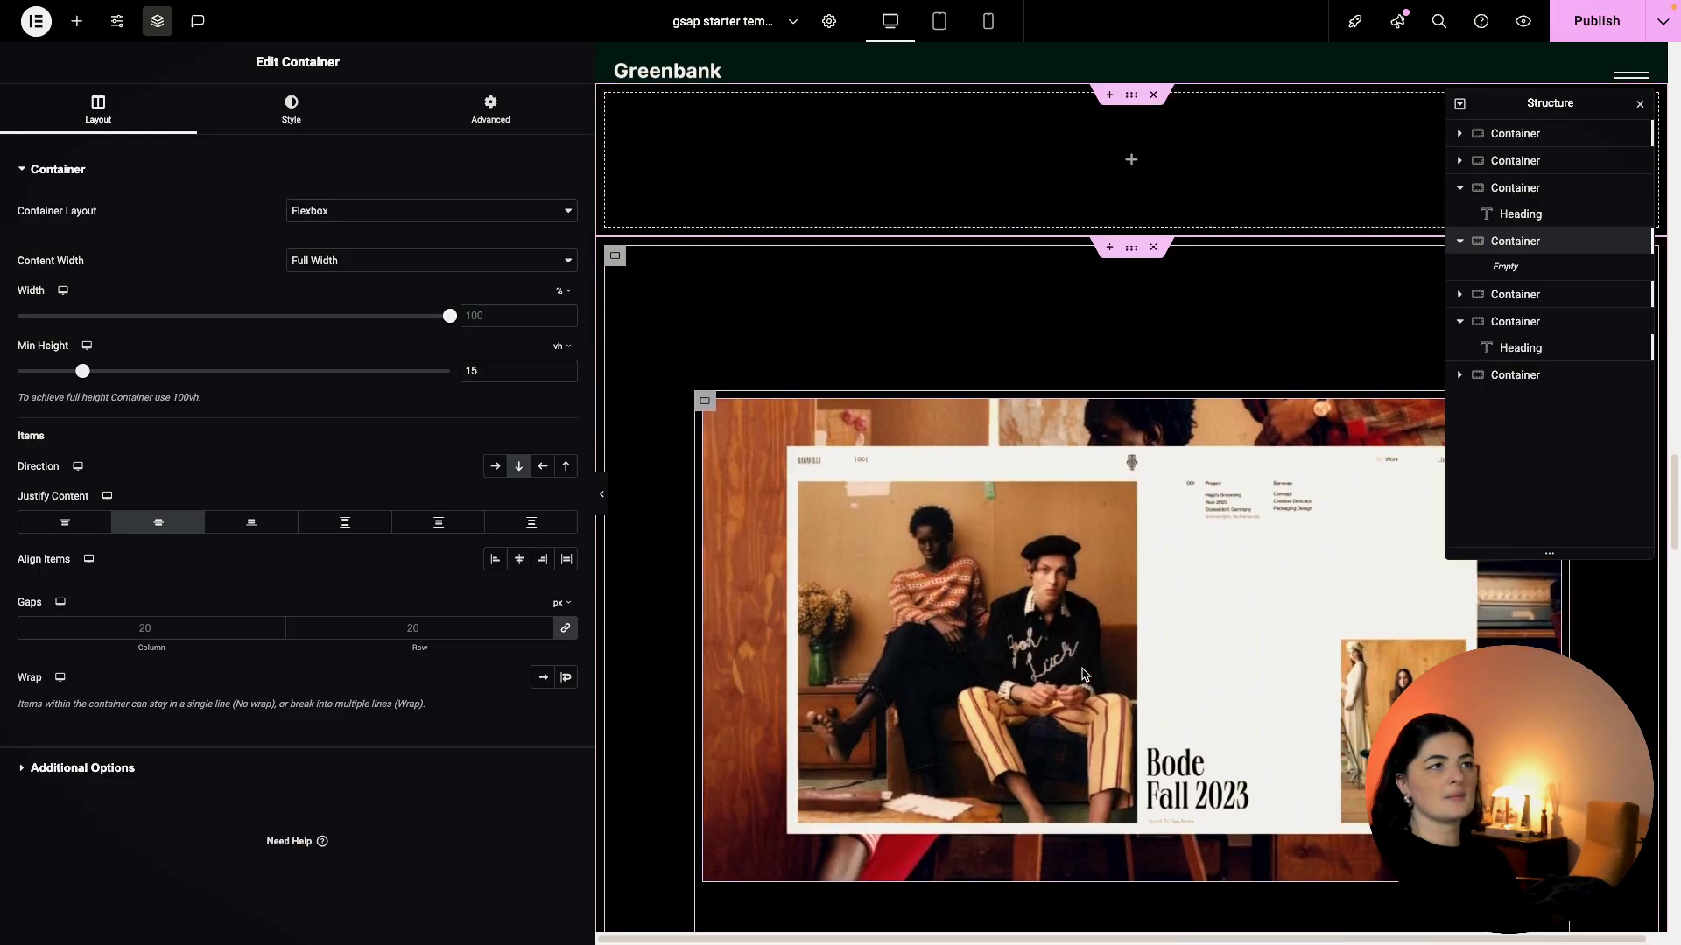
pyautogui.scroll(-2, 1083, 674)
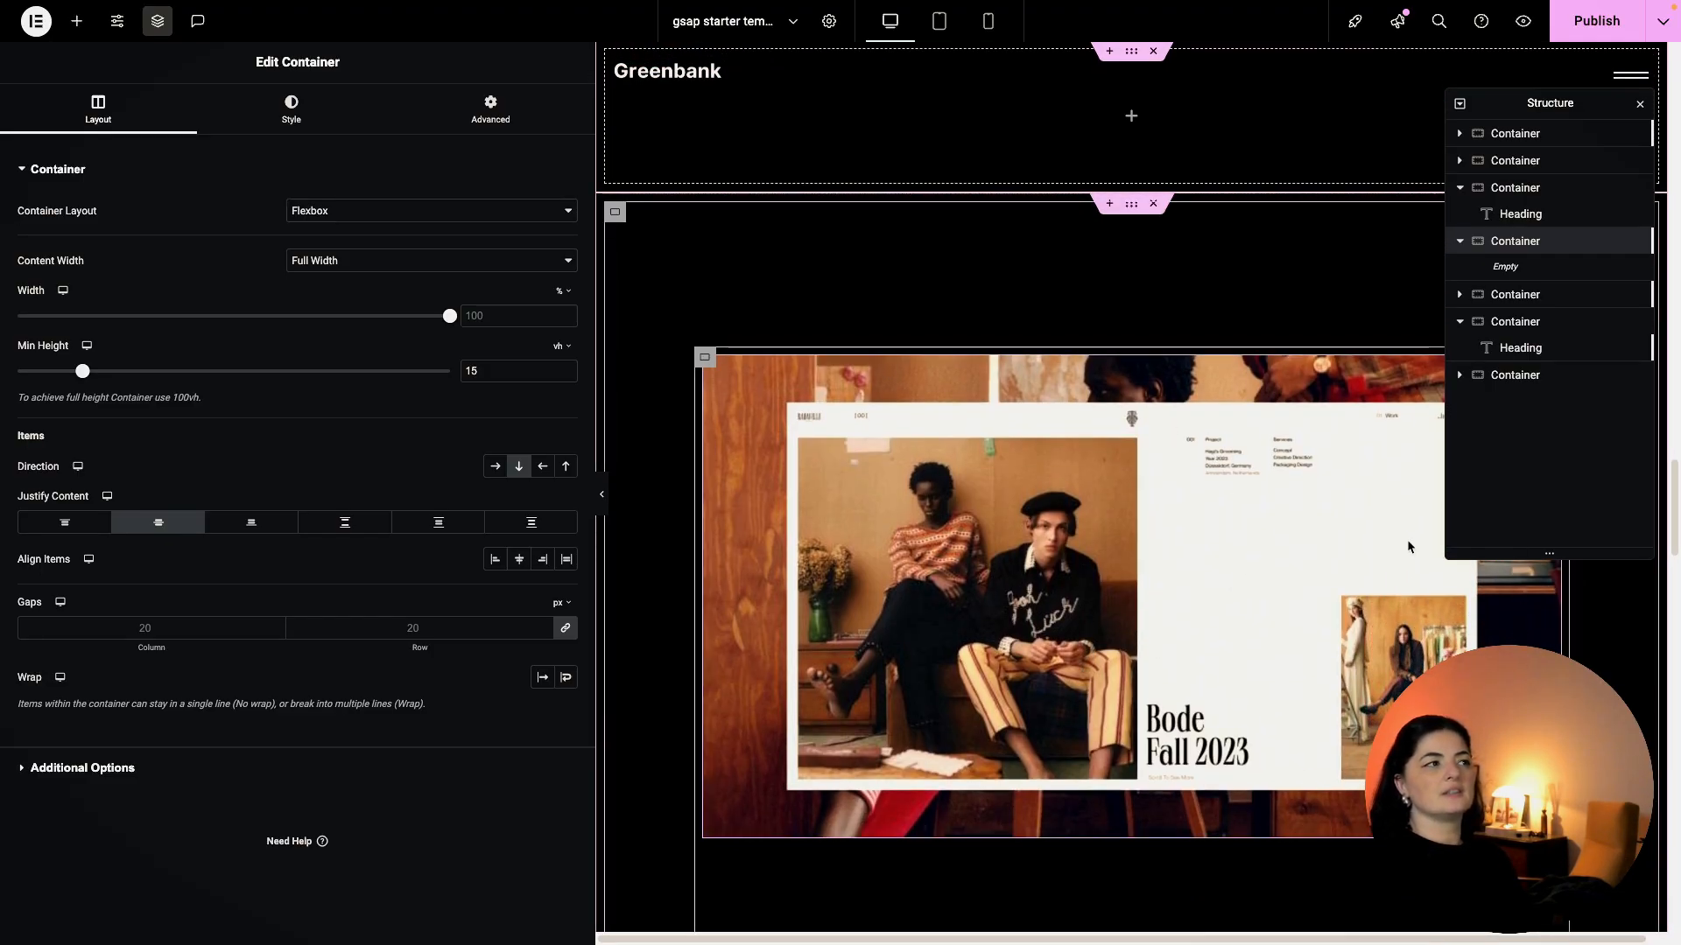
pyautogui.click(564, 375)
pyautogui.click(565, 375)
pyautogui.click(565, 376)
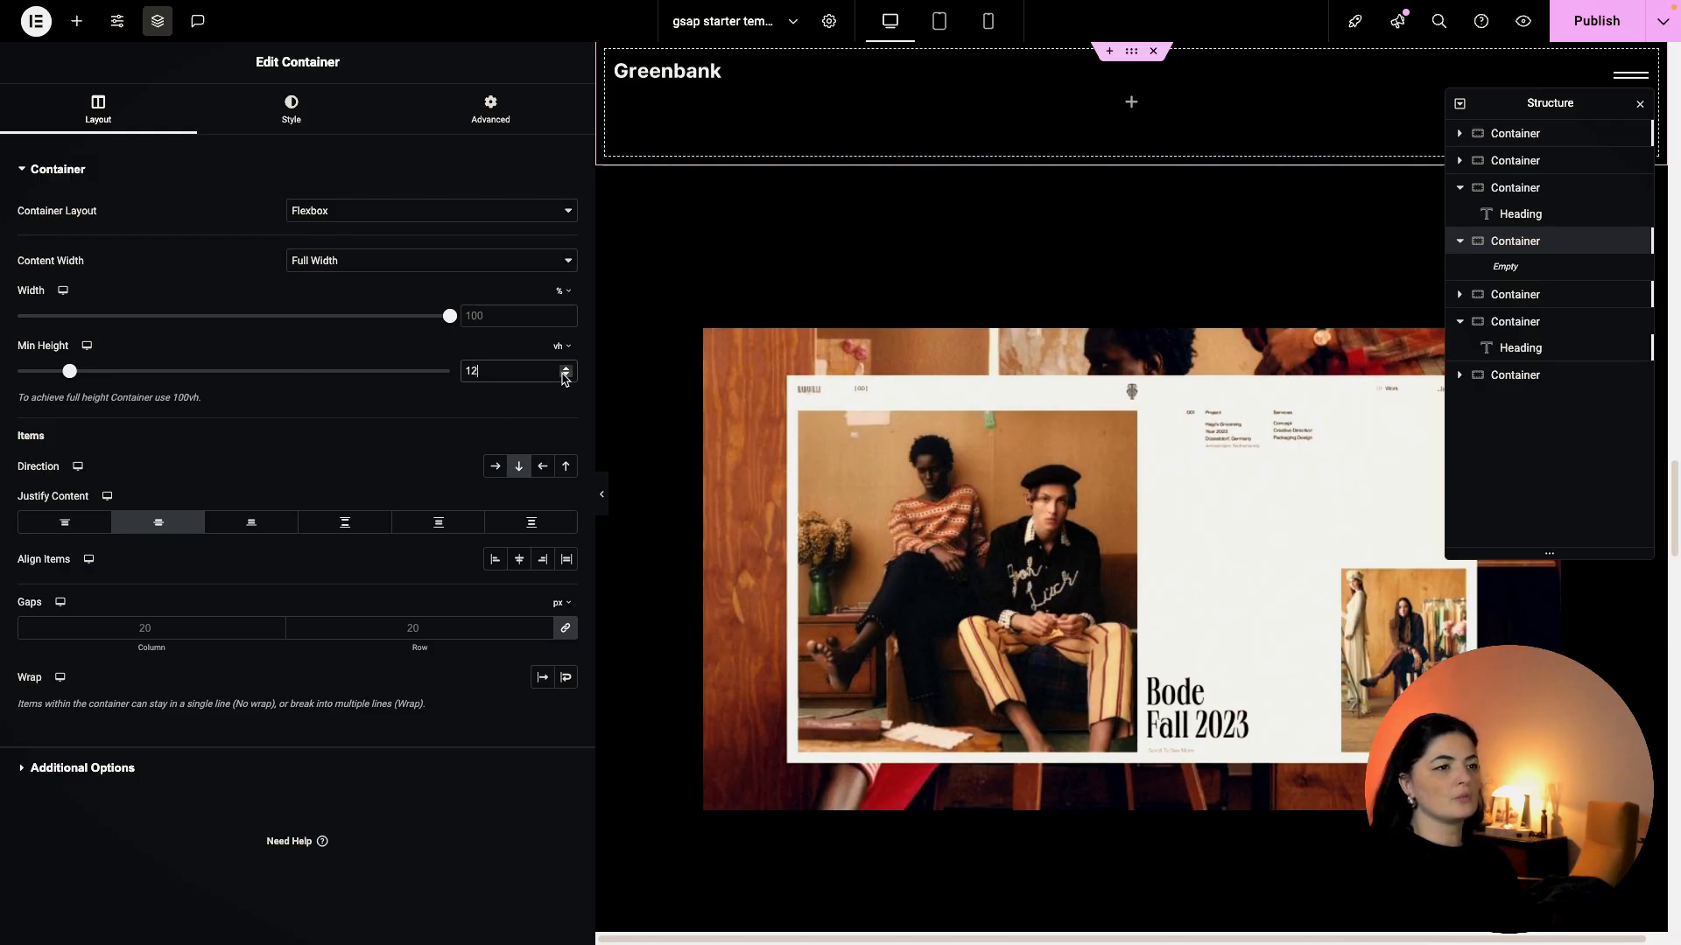
pyautogui.click(565, 376)
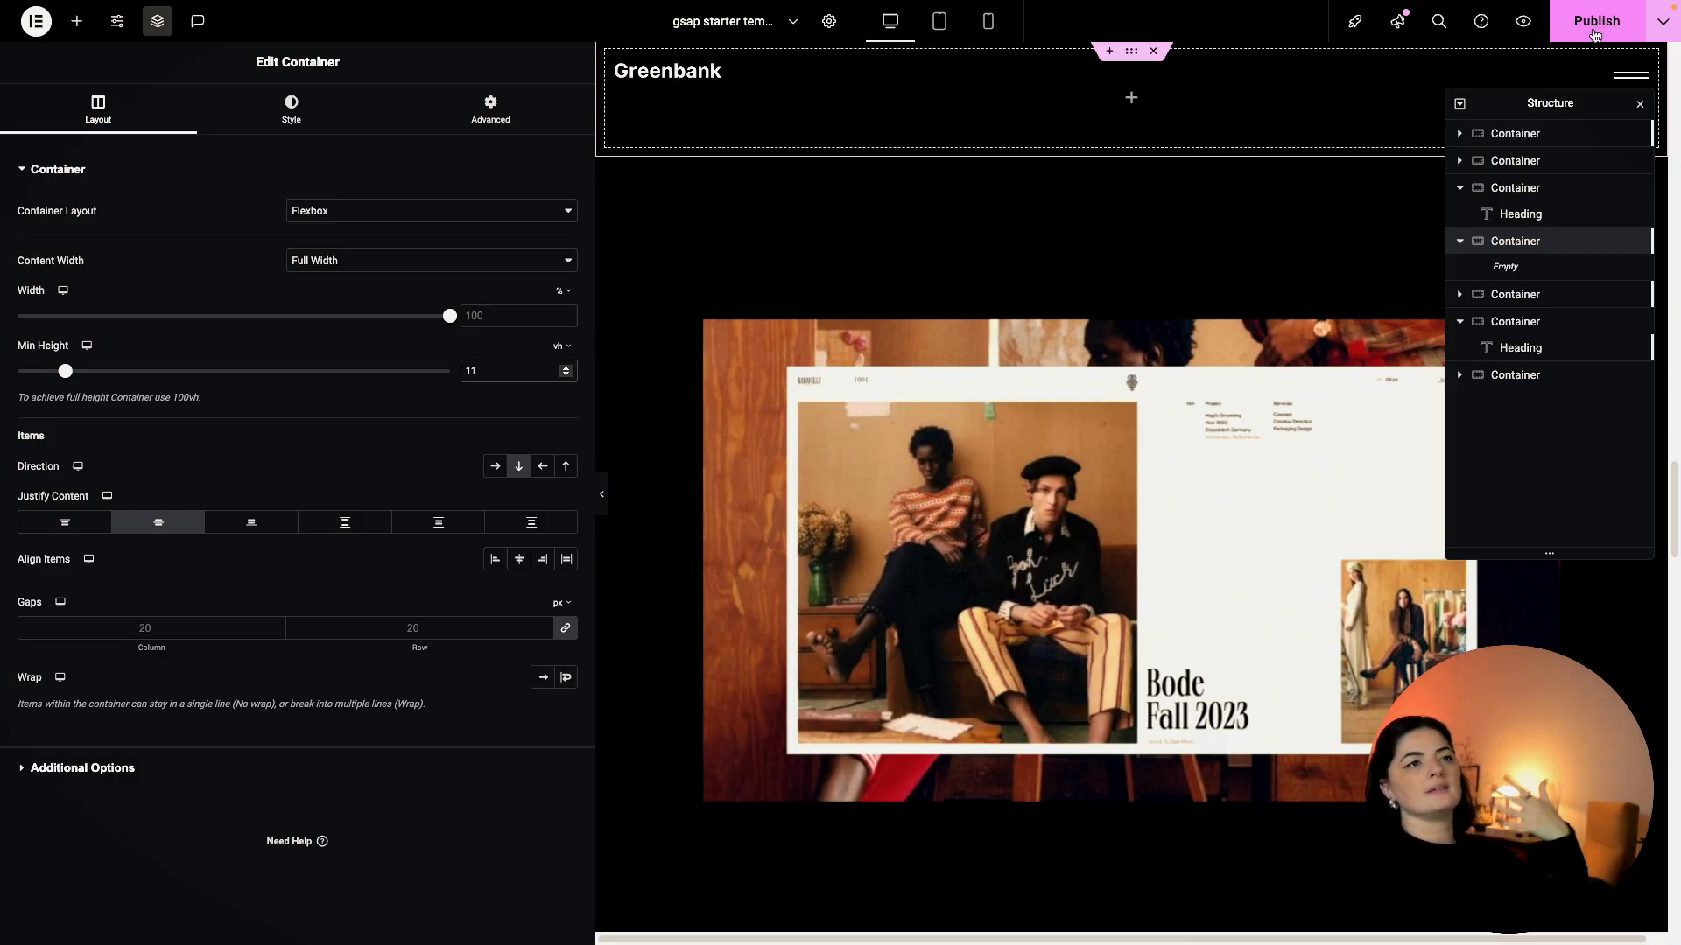
# Browse the project gallery section's child containers and select the gallery section.
pyautogui.click(1460, 295)
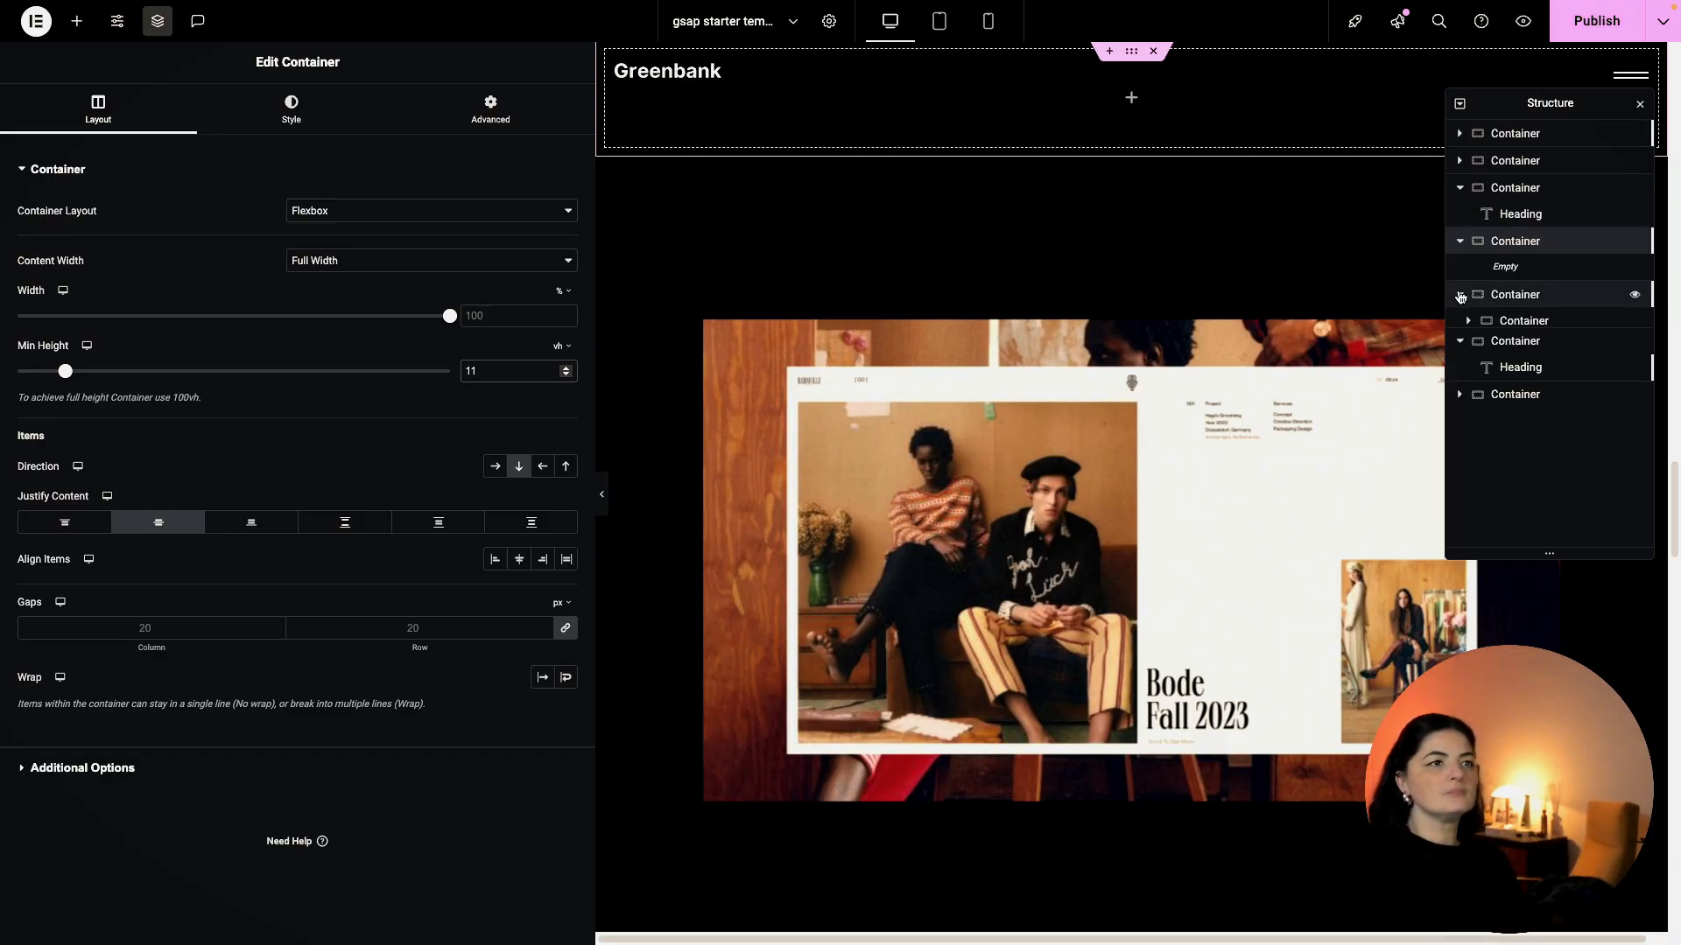
pyautogui.click(1513, 295)
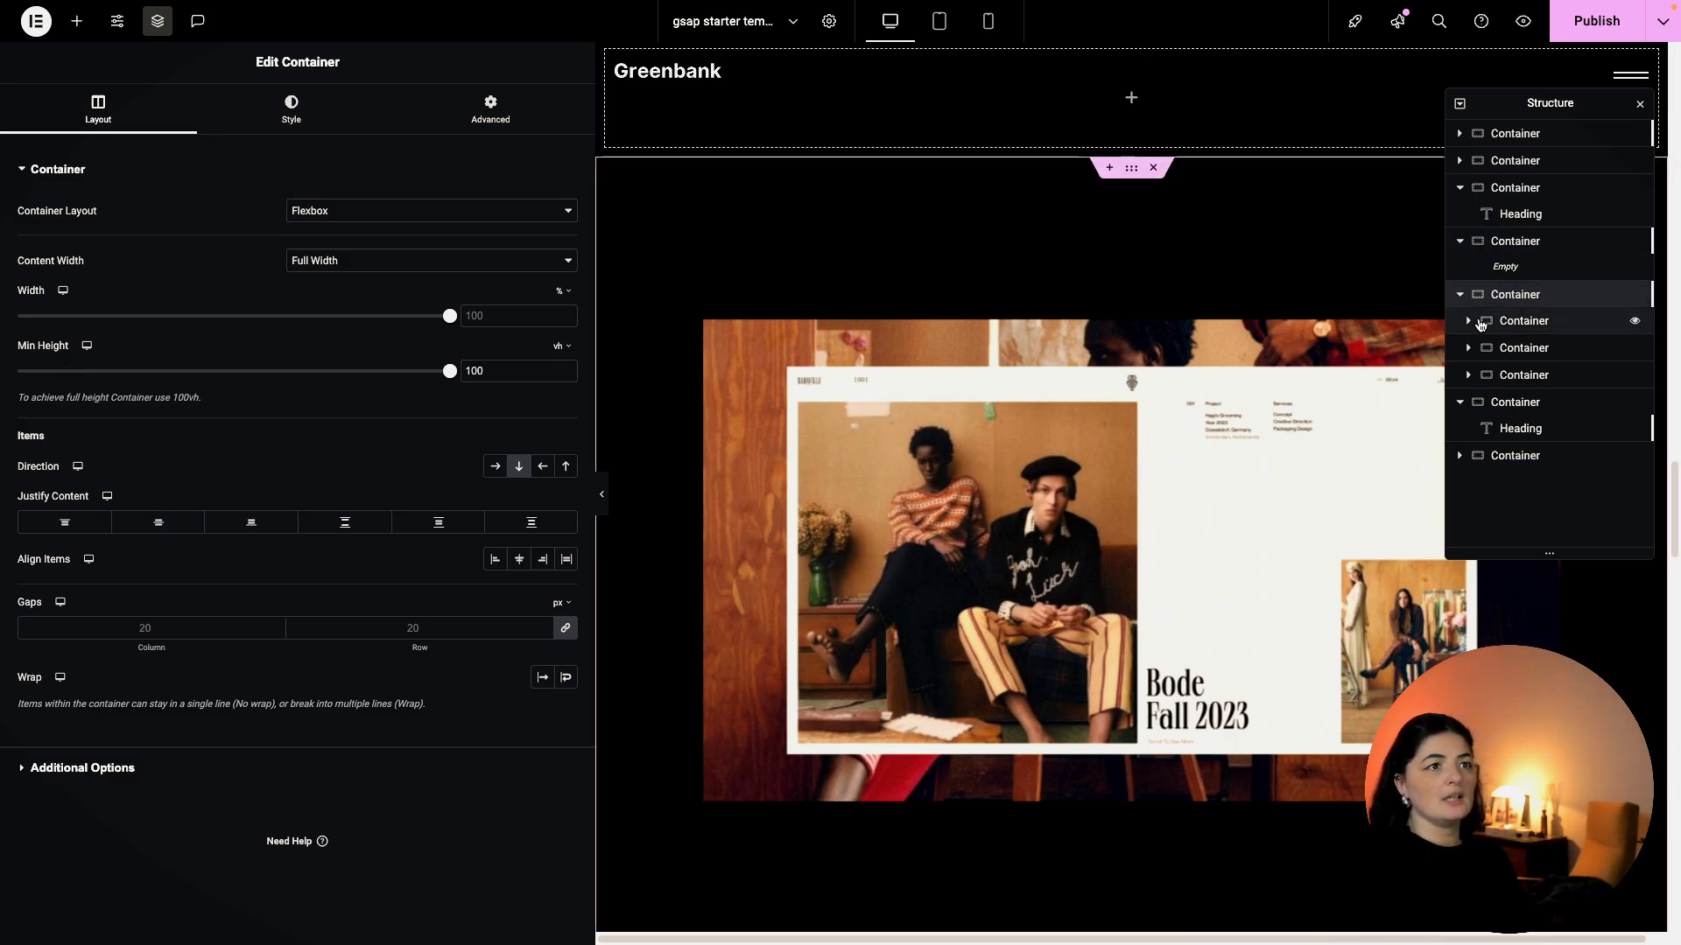
pyautogui.click(1469, 321)
pyautogui.click(1478, 349)
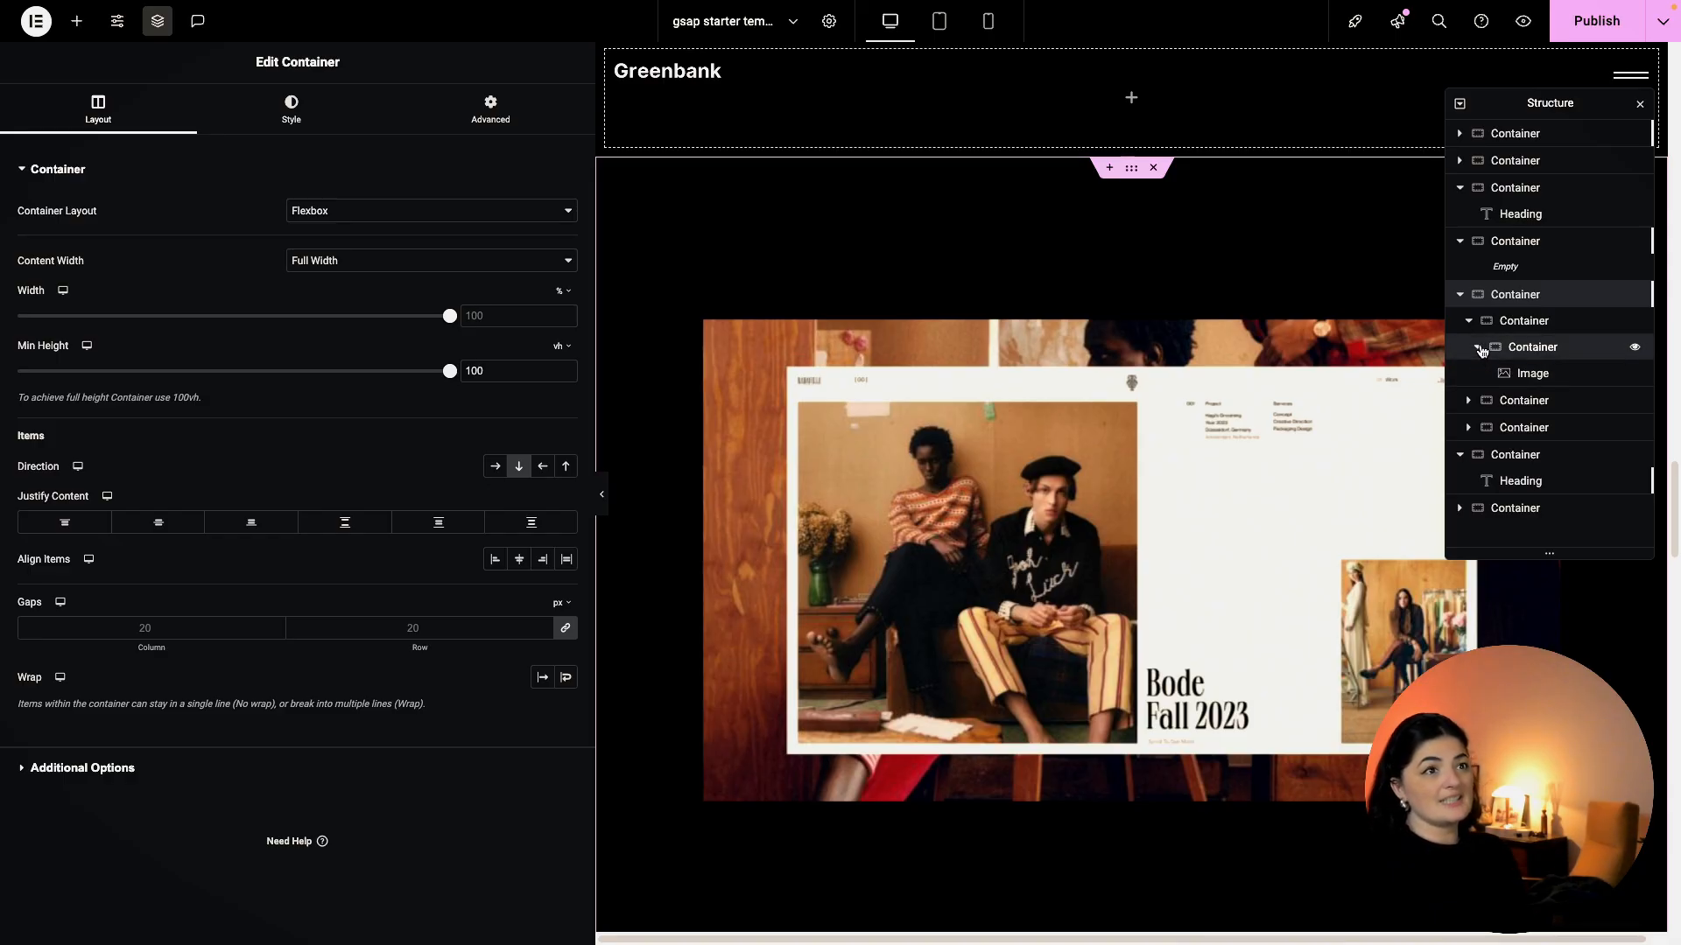
pyautogui.click(1478, 349)
pyautogui.click(1468, 323)
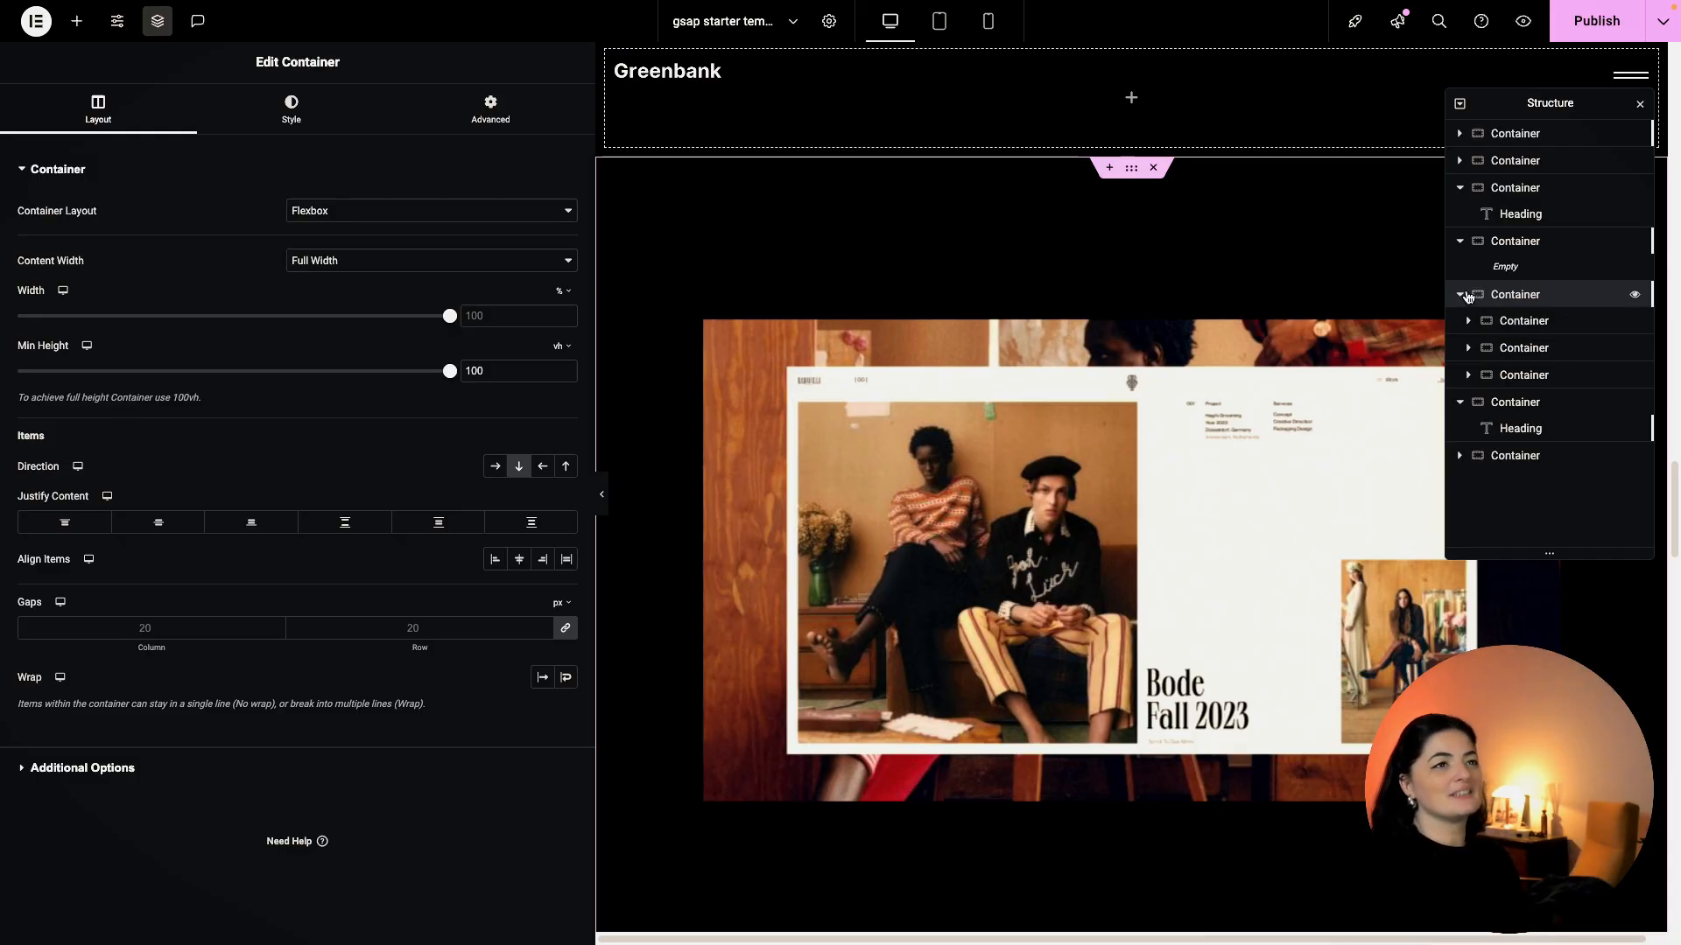
pyautogui.click(1504, 401)
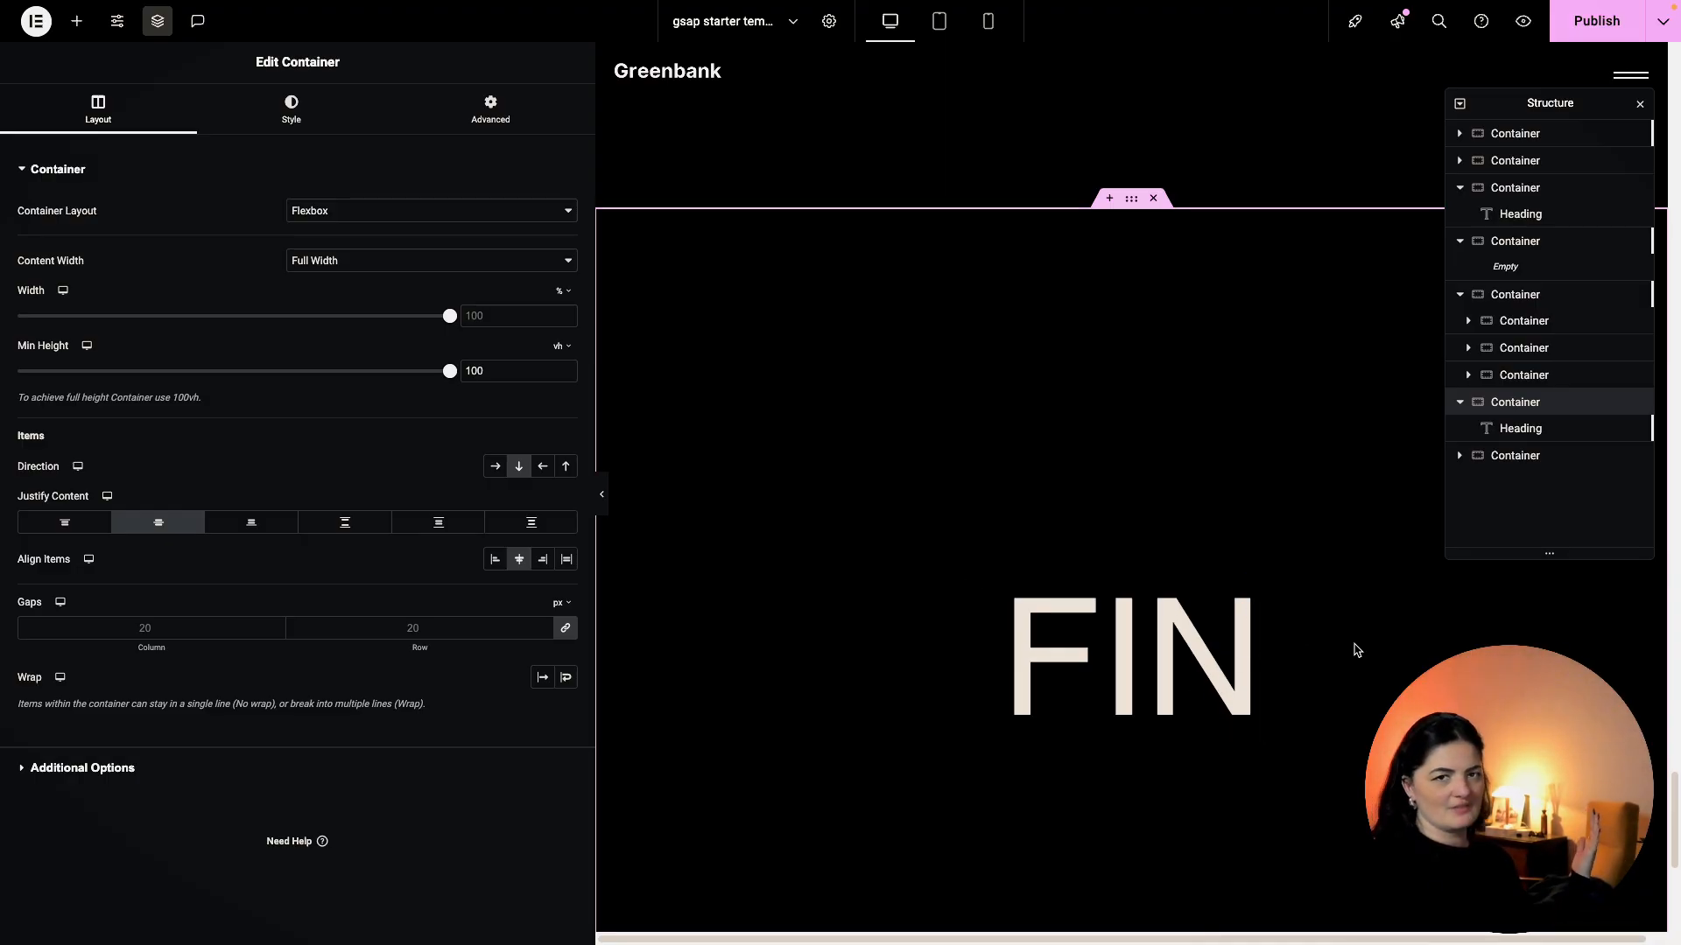
pyautogui.scroll(-5, 1357, 646)
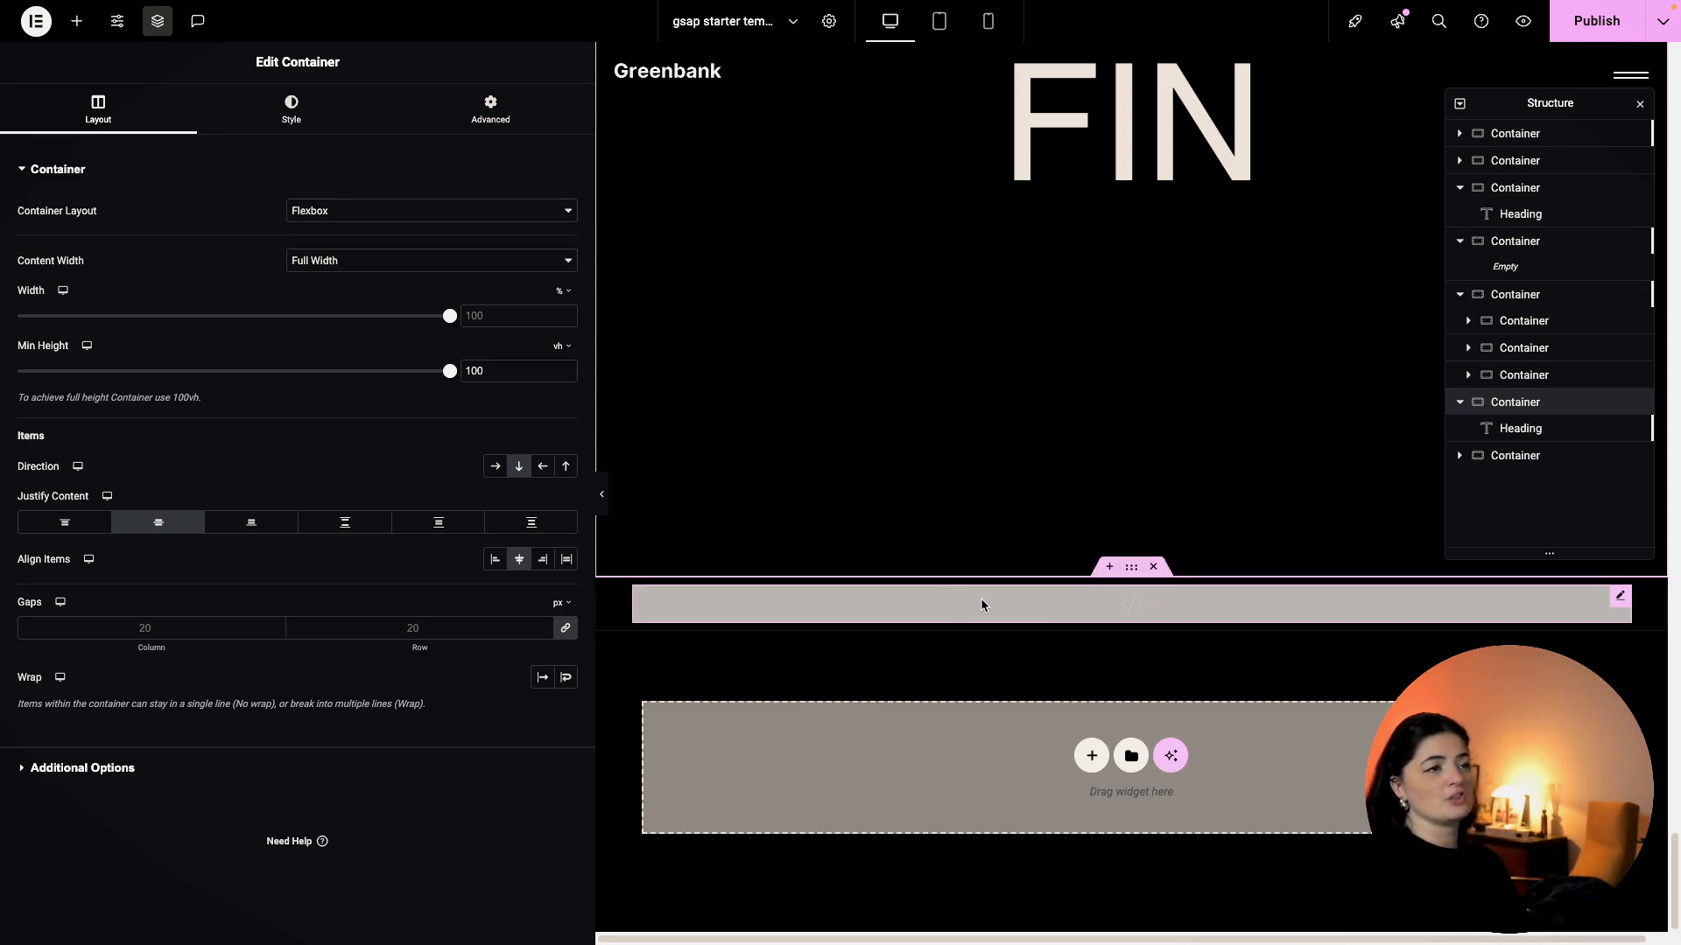
# Open the HTML widget's script and delete the extra blank lines after the timeline.
pyautogui.click(1036, 606)
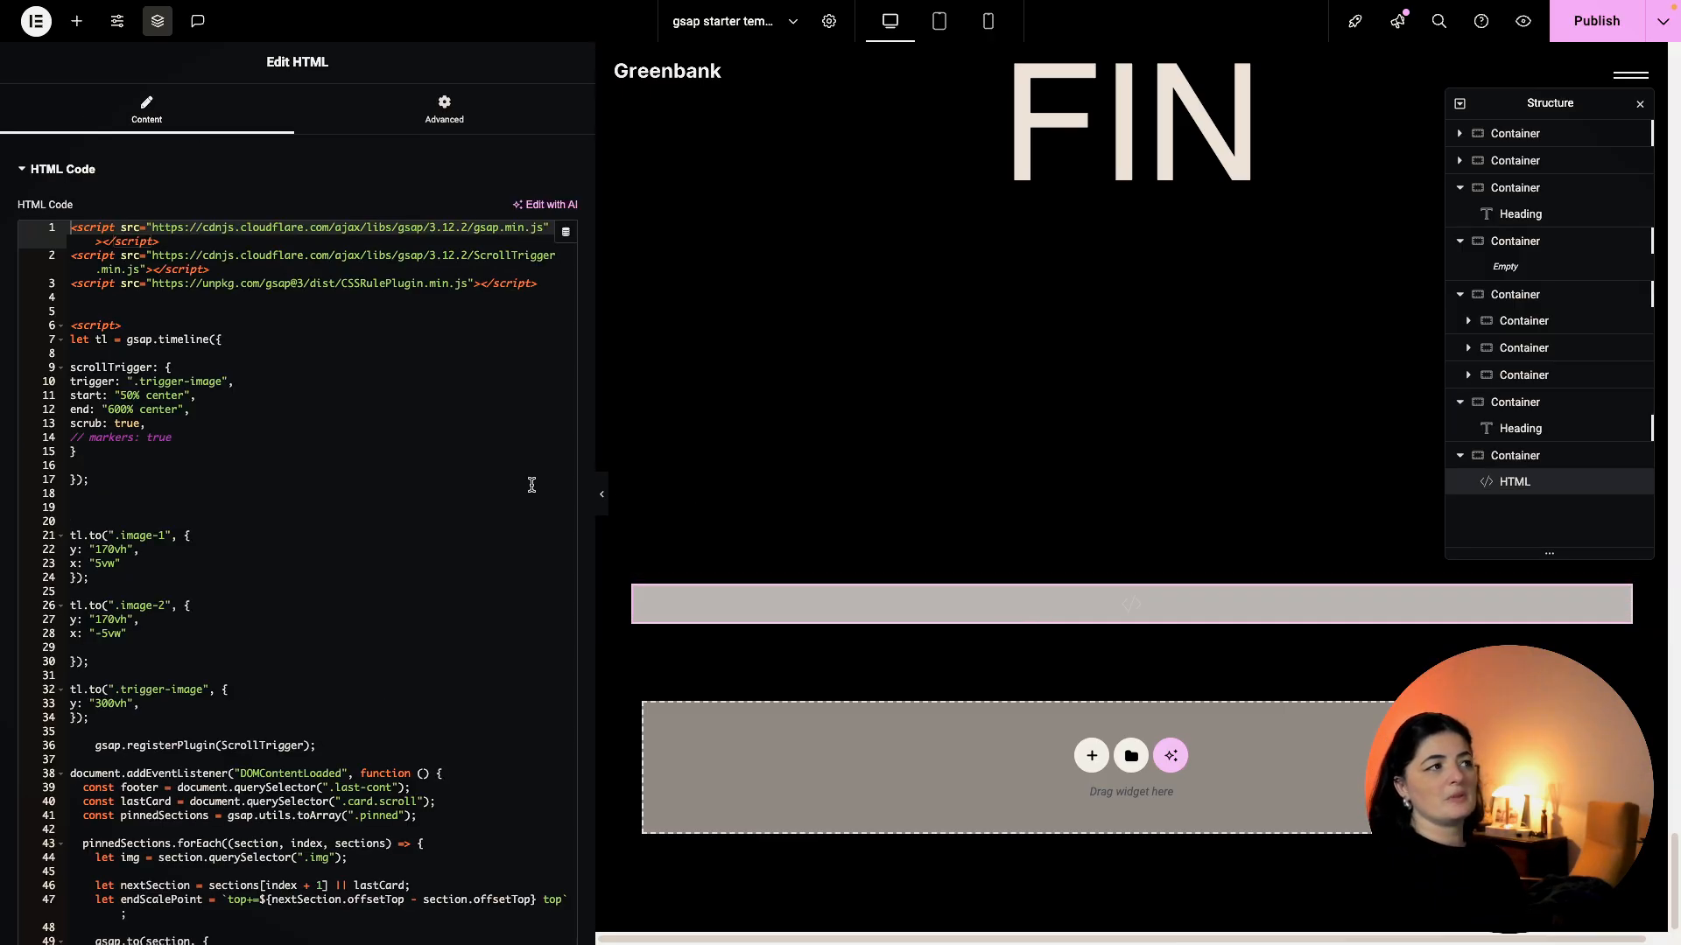
pyautogui.scroll(-2, 355, 484)
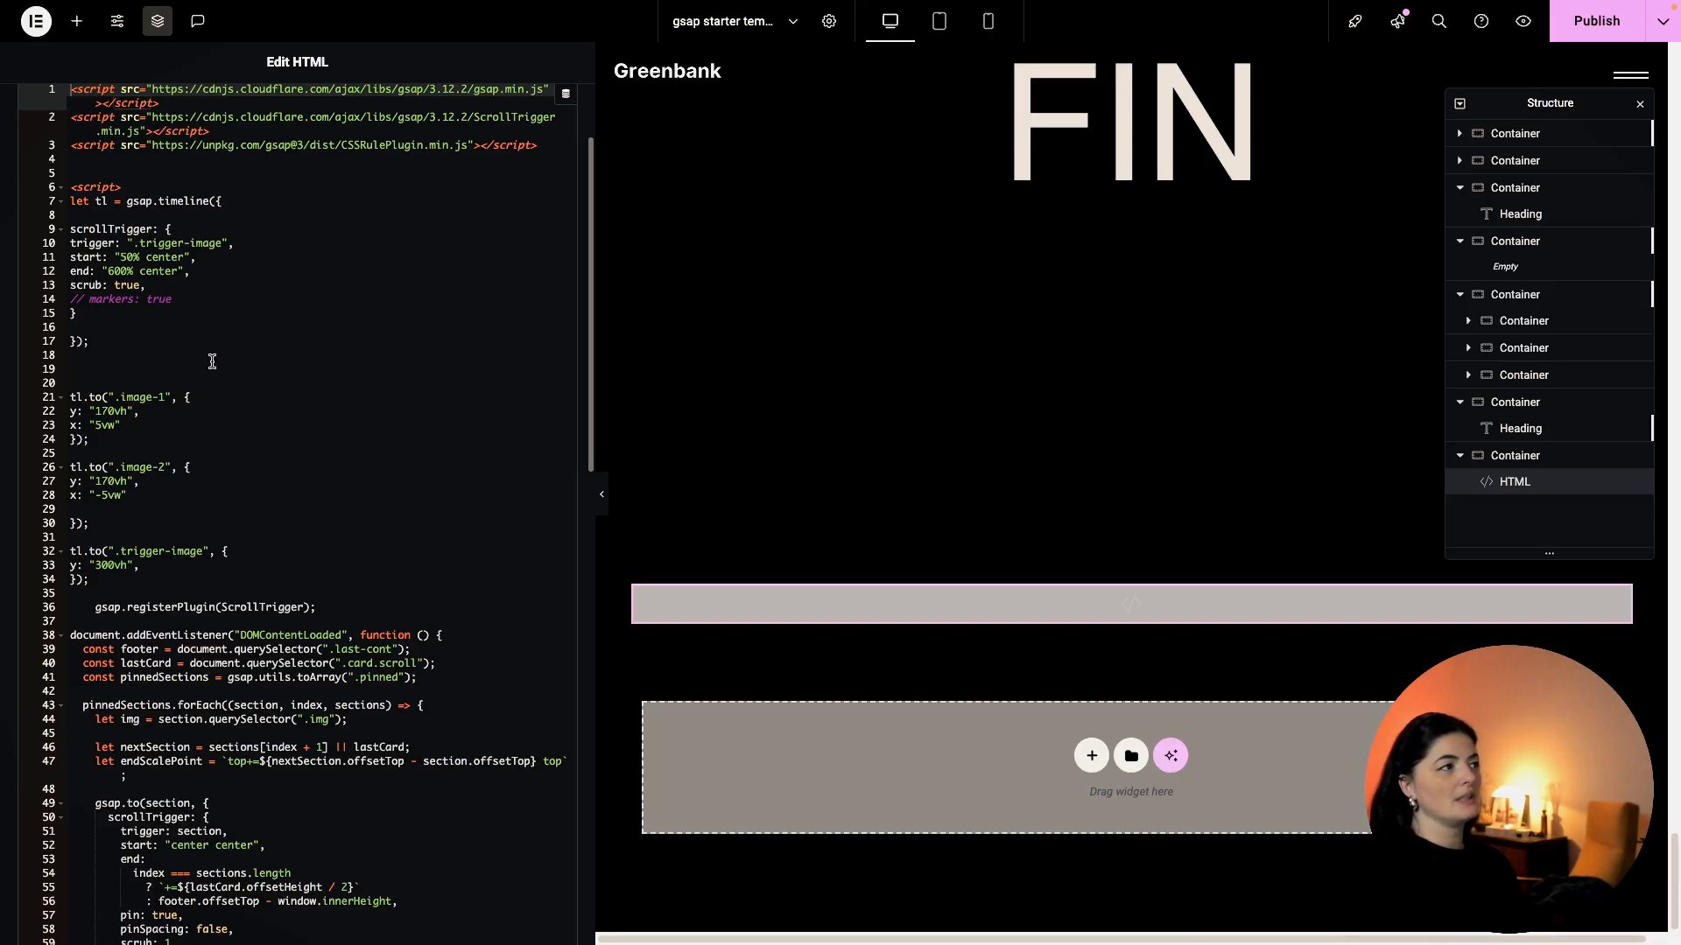
pyautogui.click(121, 371)
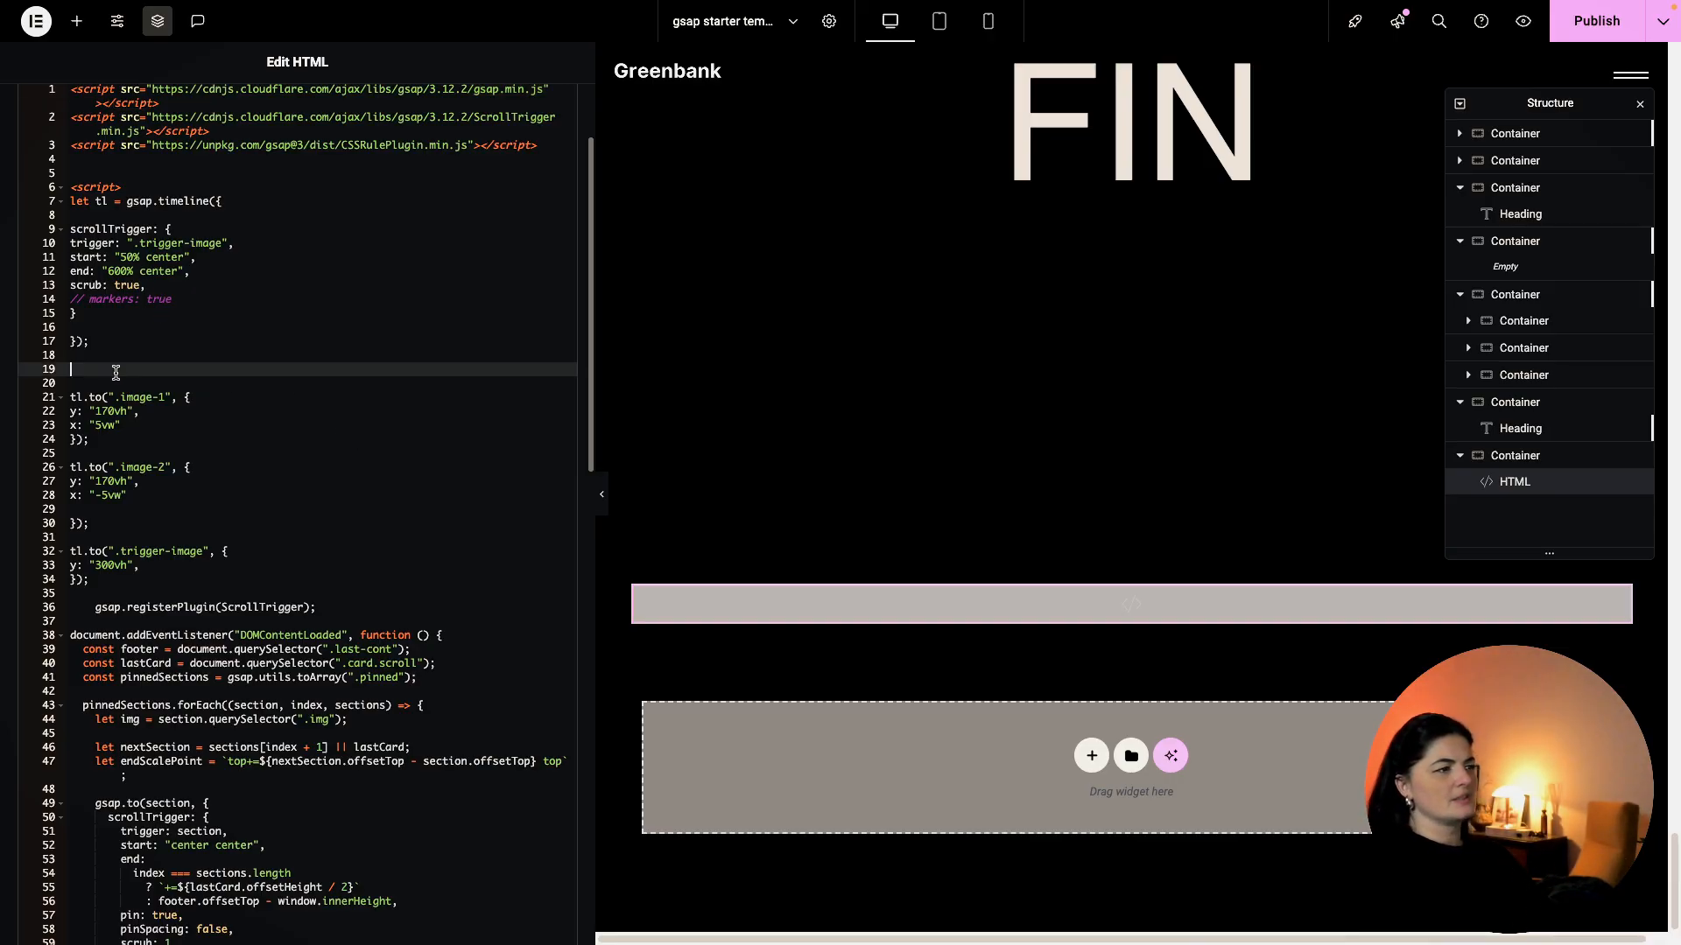
pyautogui.press('Down')
pyautogui.press('BackSpace')
pyautogui.press('BackSpace')
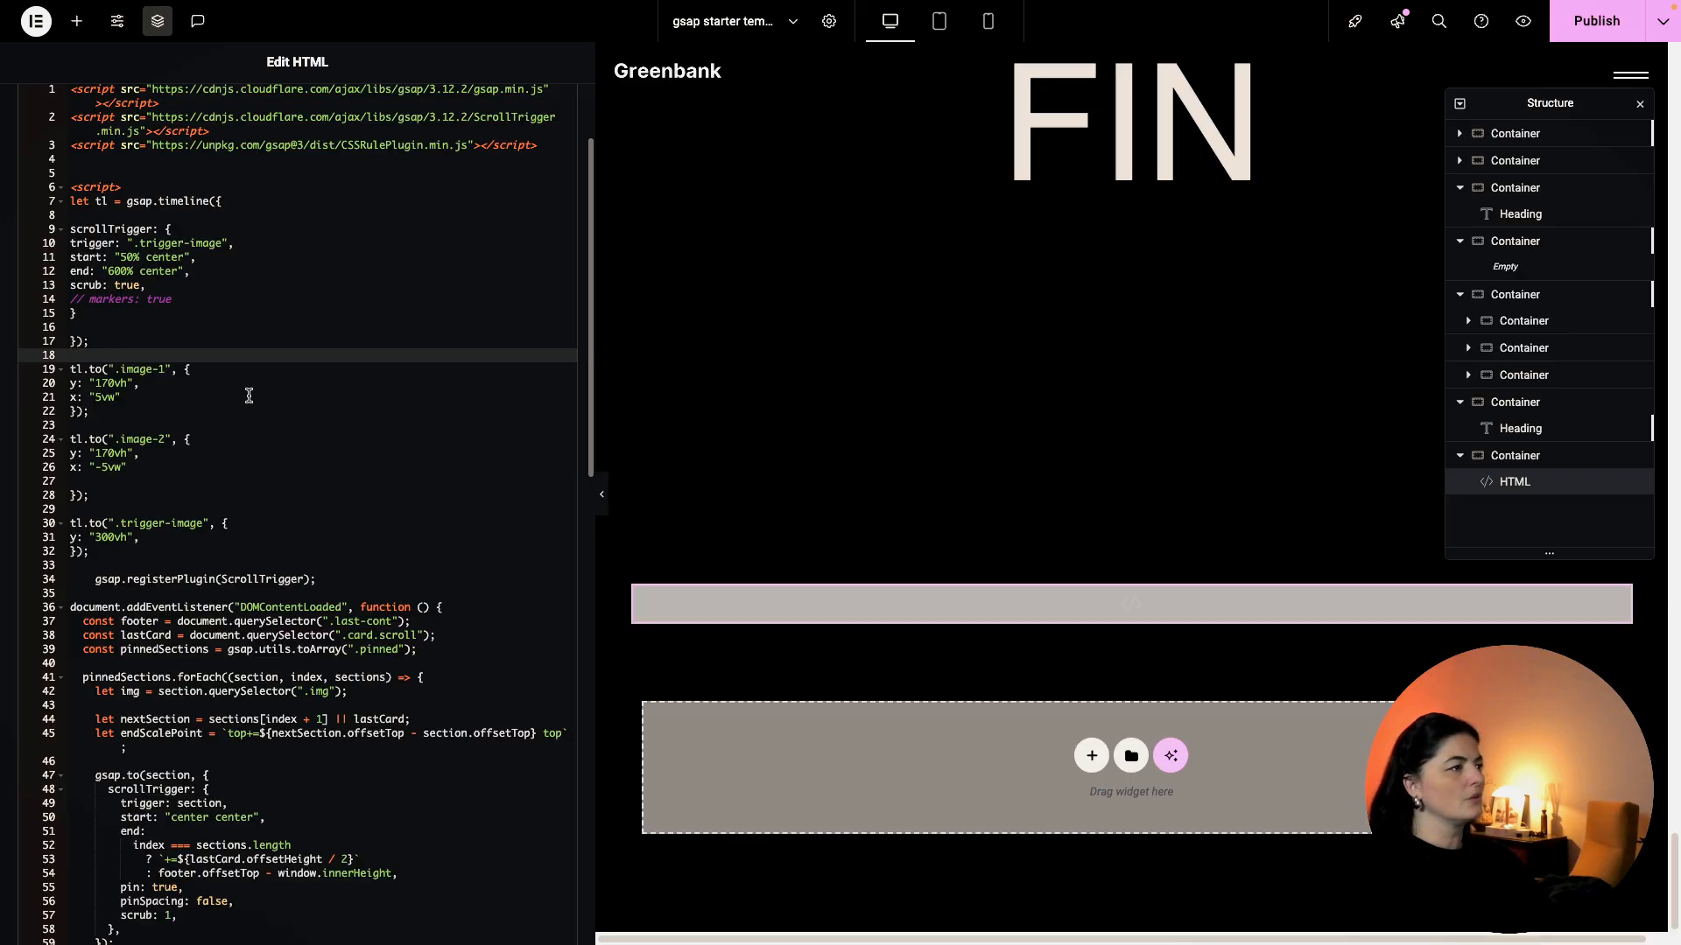
pyautogui.scroll(-15, 319, 454)
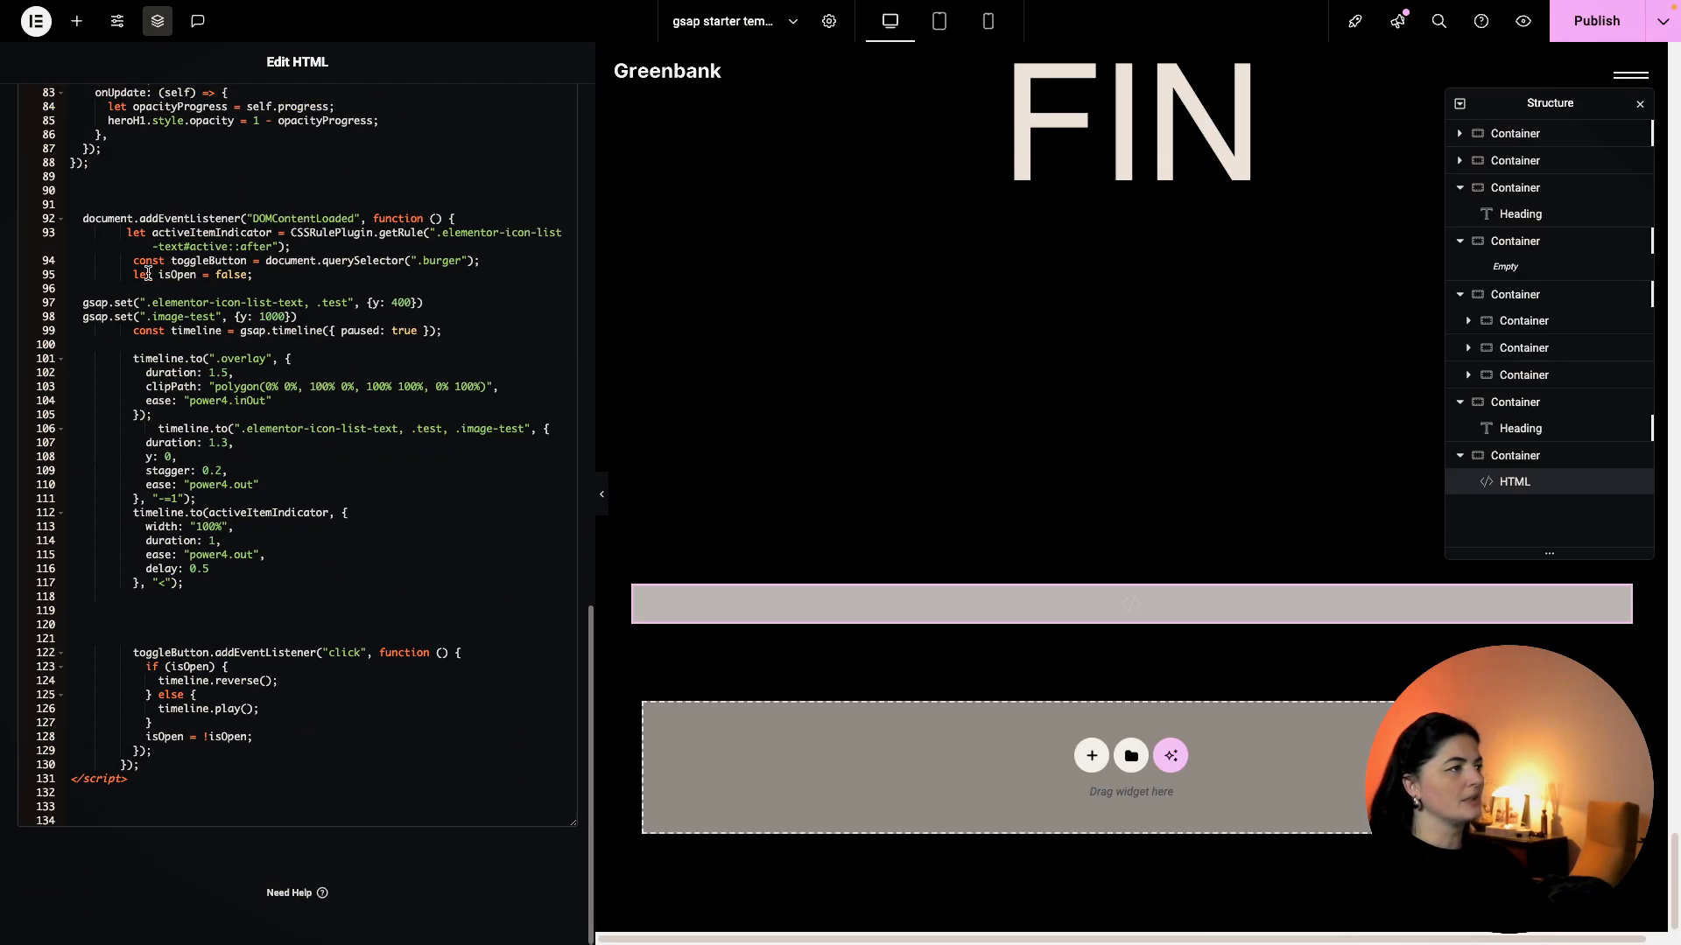
pyautogui.moveTo(83, 214); pyautogui.dragTo(219, 766)
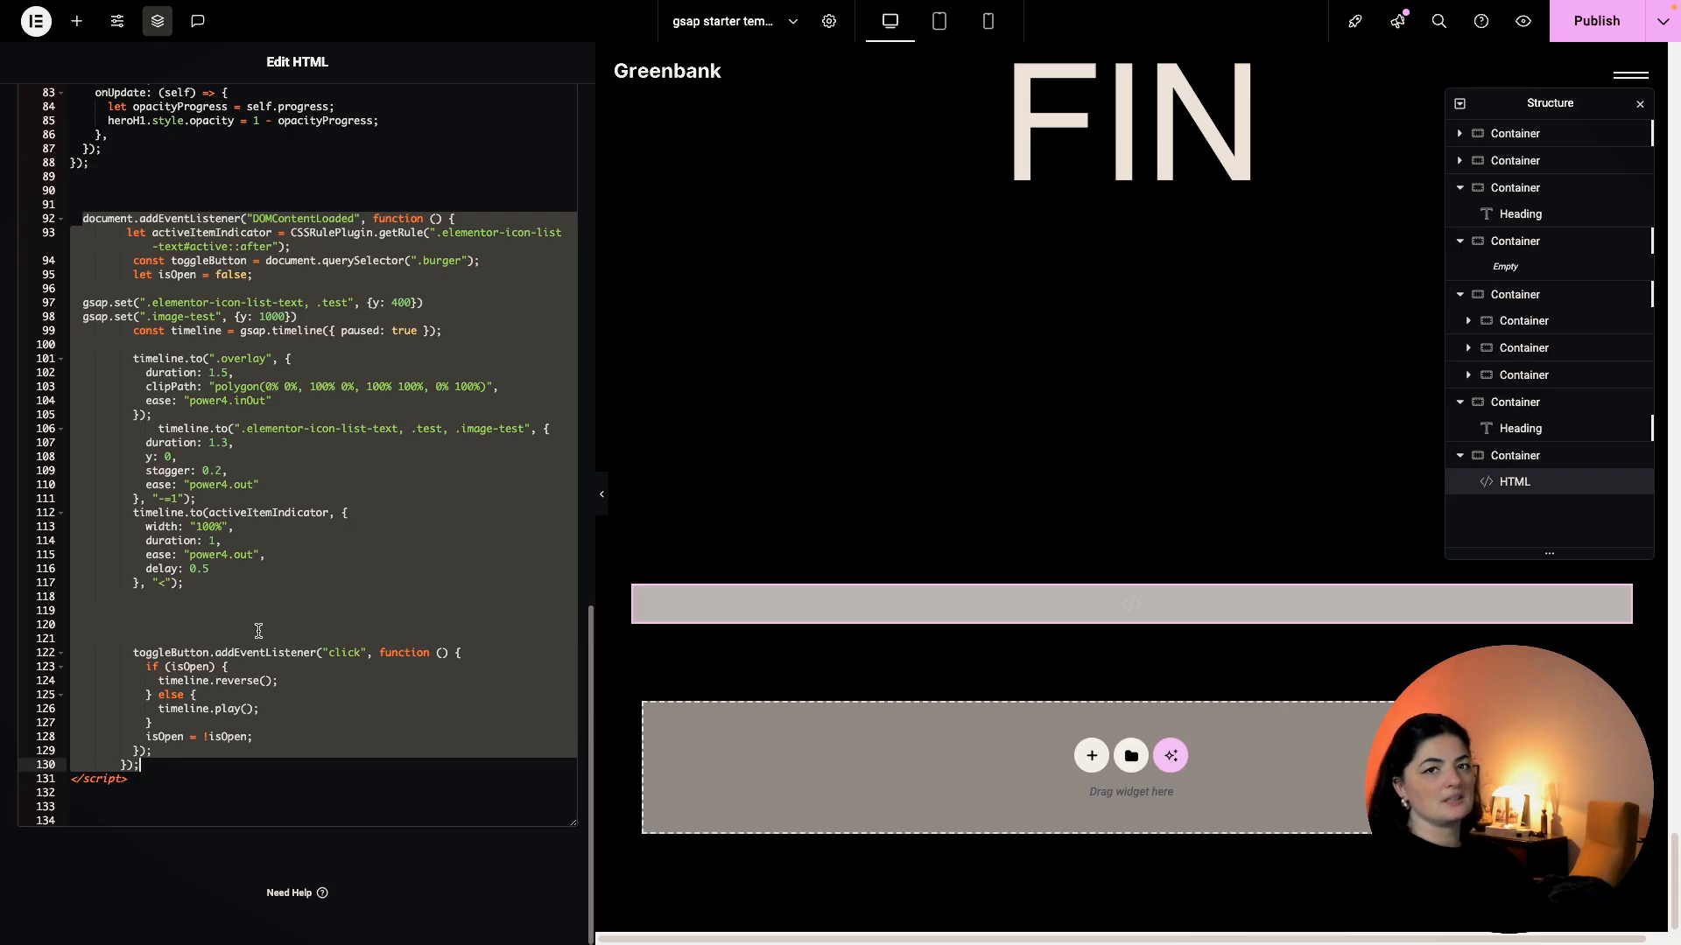
pyautogui.click(341, 556)
# Unindent the gsap.registerPlugin line and add two blank lines above it.
pyautogui.scroll(10, 341, 554)
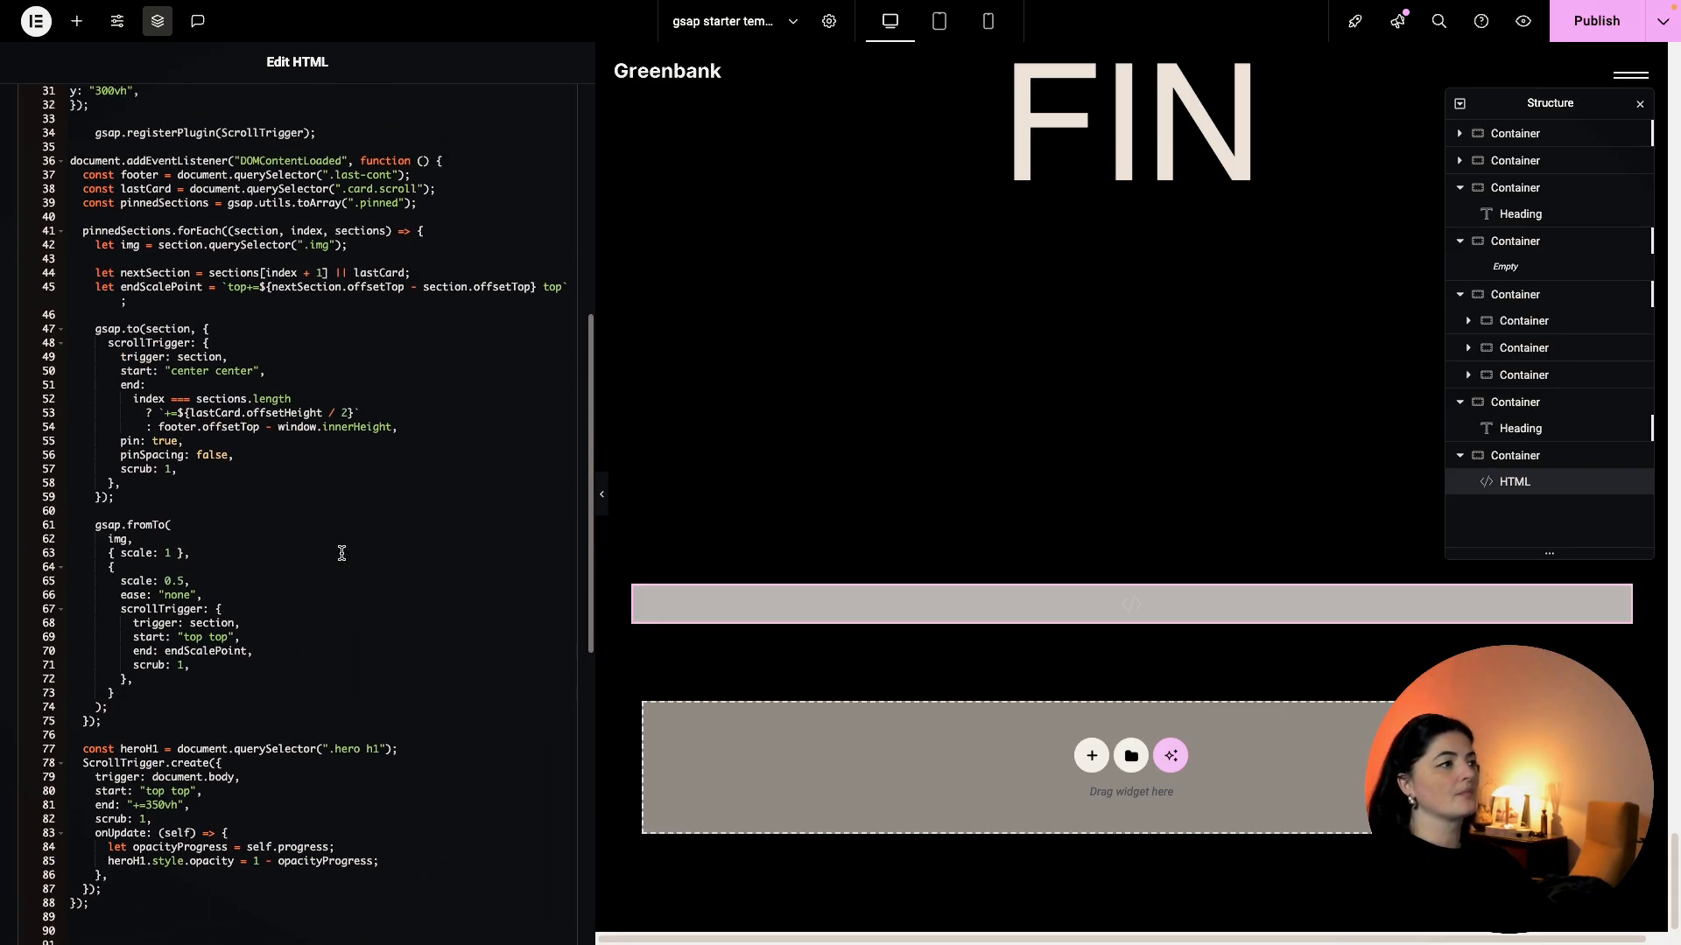
pyautogui.scroll(3, 342, 554)
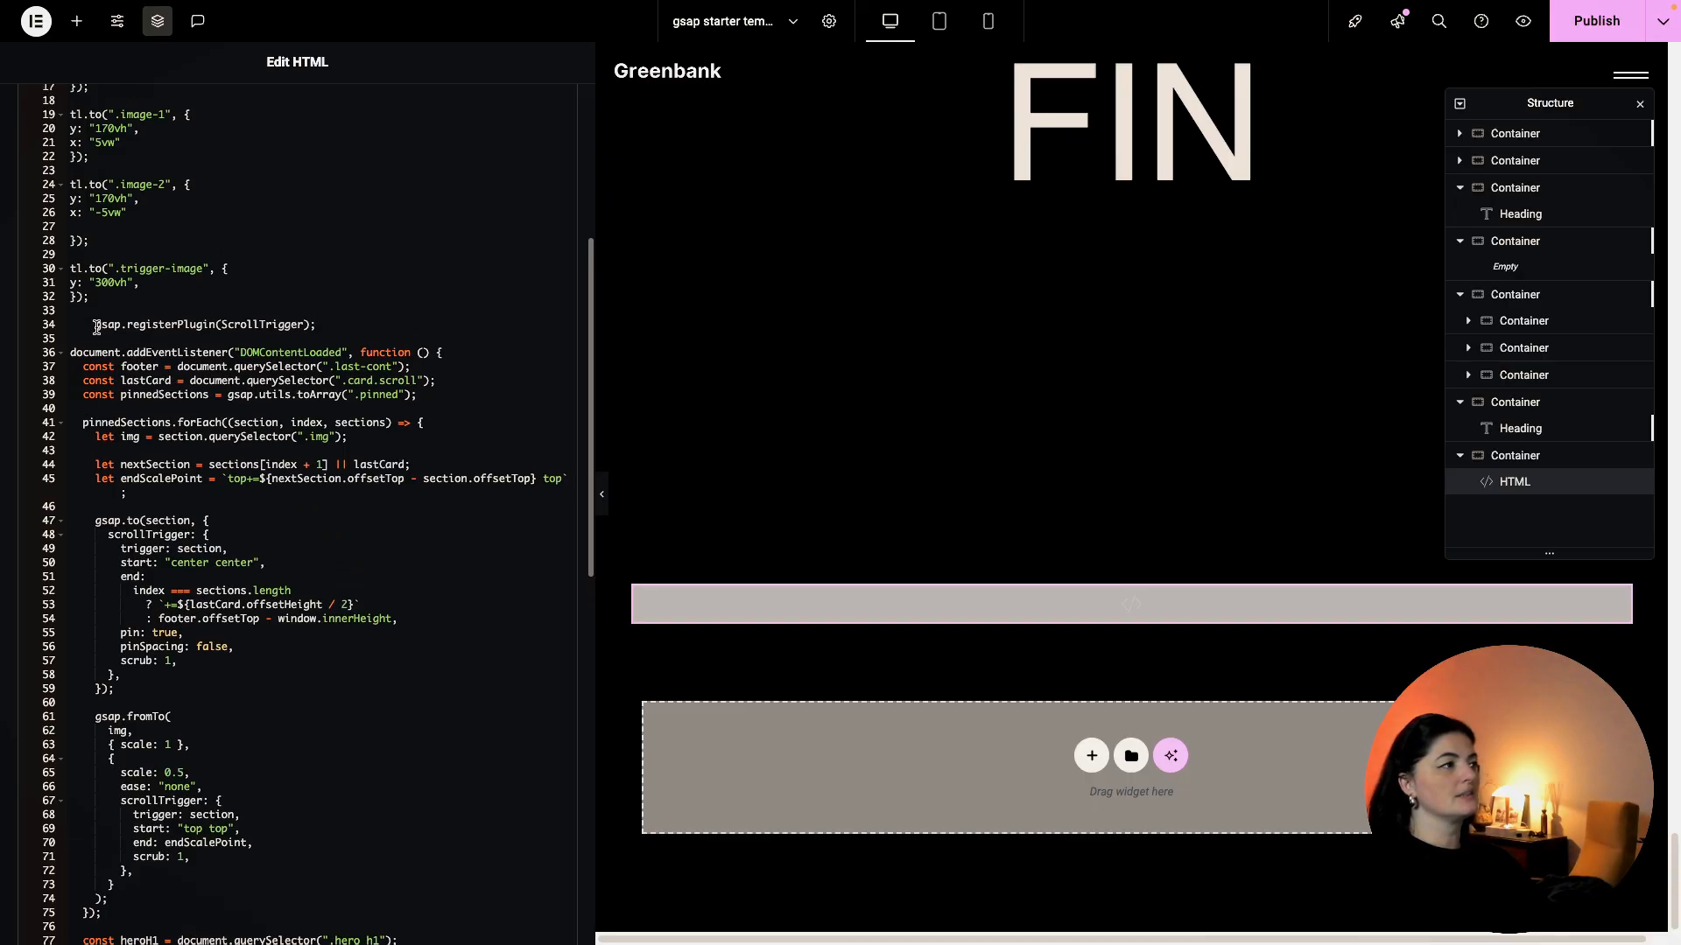
pyautogui.click(96, 326)
pyautogui.press('BackSpace')
pyautogui.press('BackSpace')
pyautogui.press('Return')
pyautogui.press('Return')
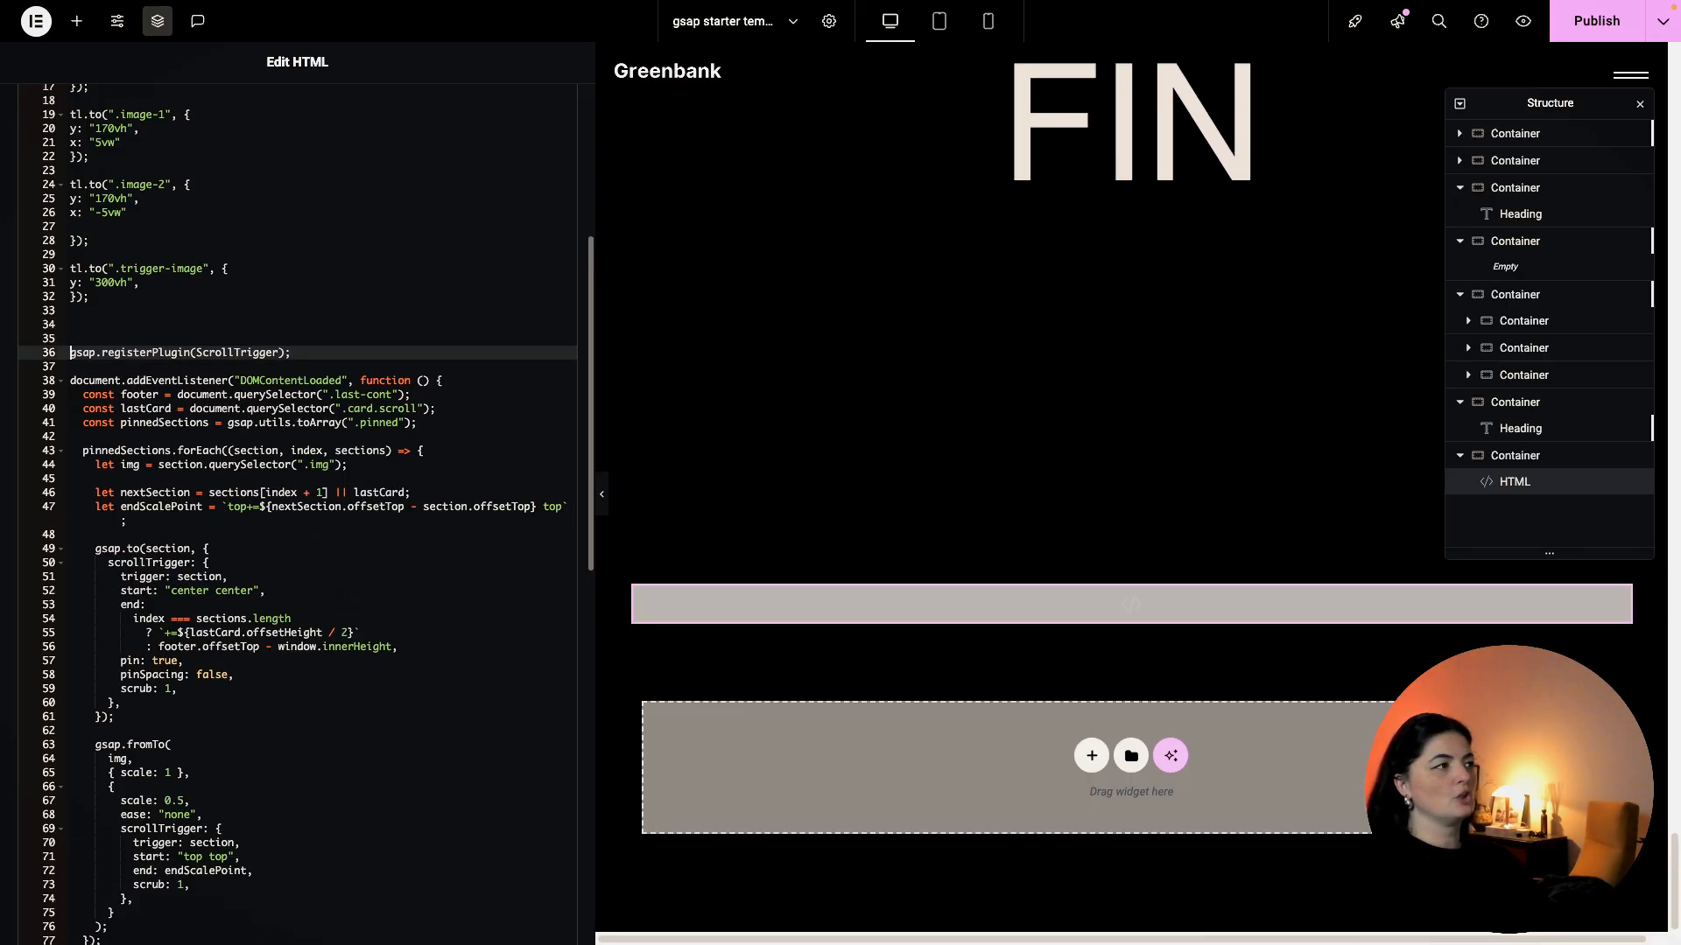
pyautogui.moveTo(115, 327); pyautogui.dragTo(314, 893)
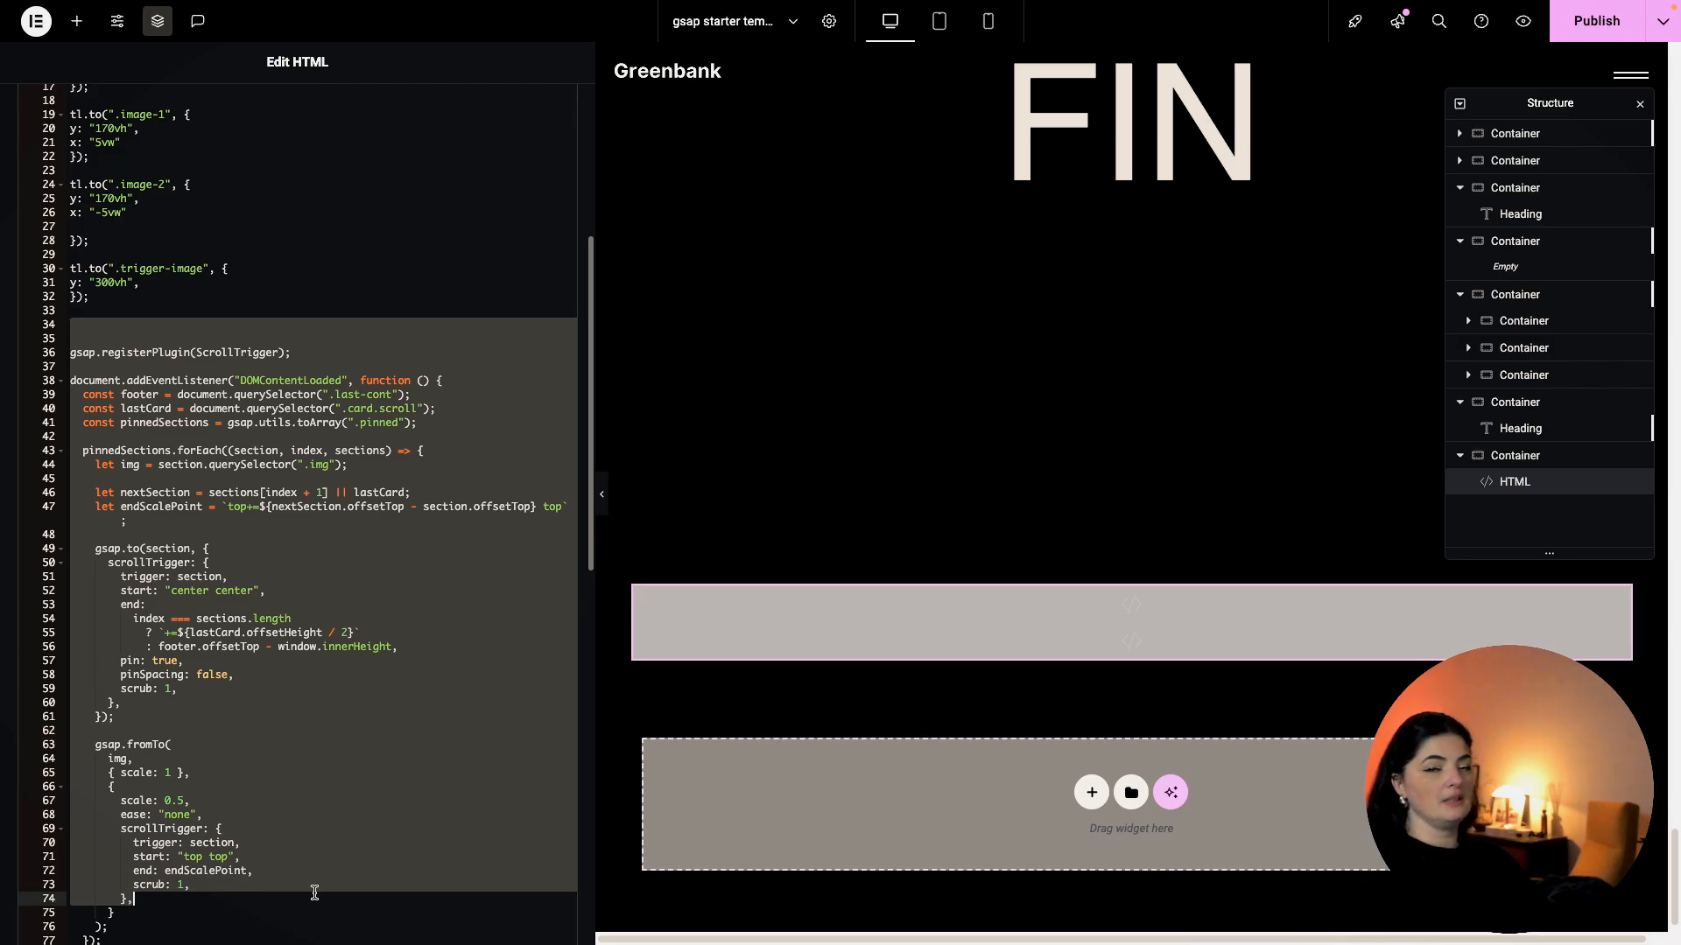
pyautogui.click(322, 705)
pyautogui.scroll(5, 289, 691)
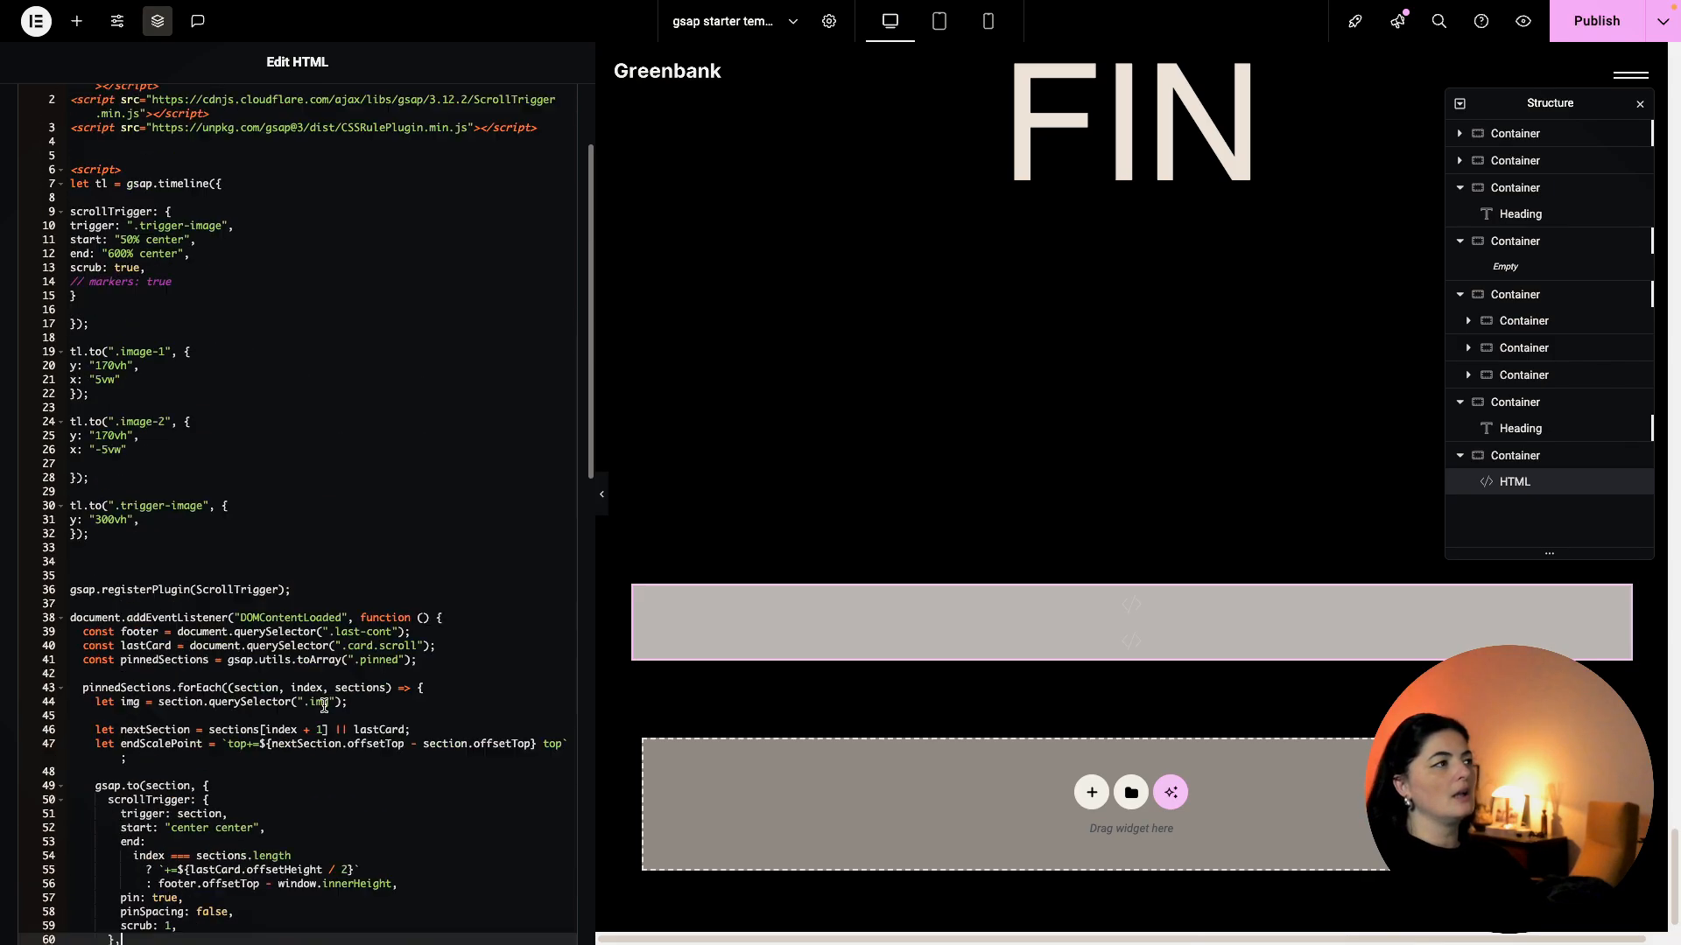
pyautogui.moveTo(113, 696); pyautogui.dragTo(56, 338)
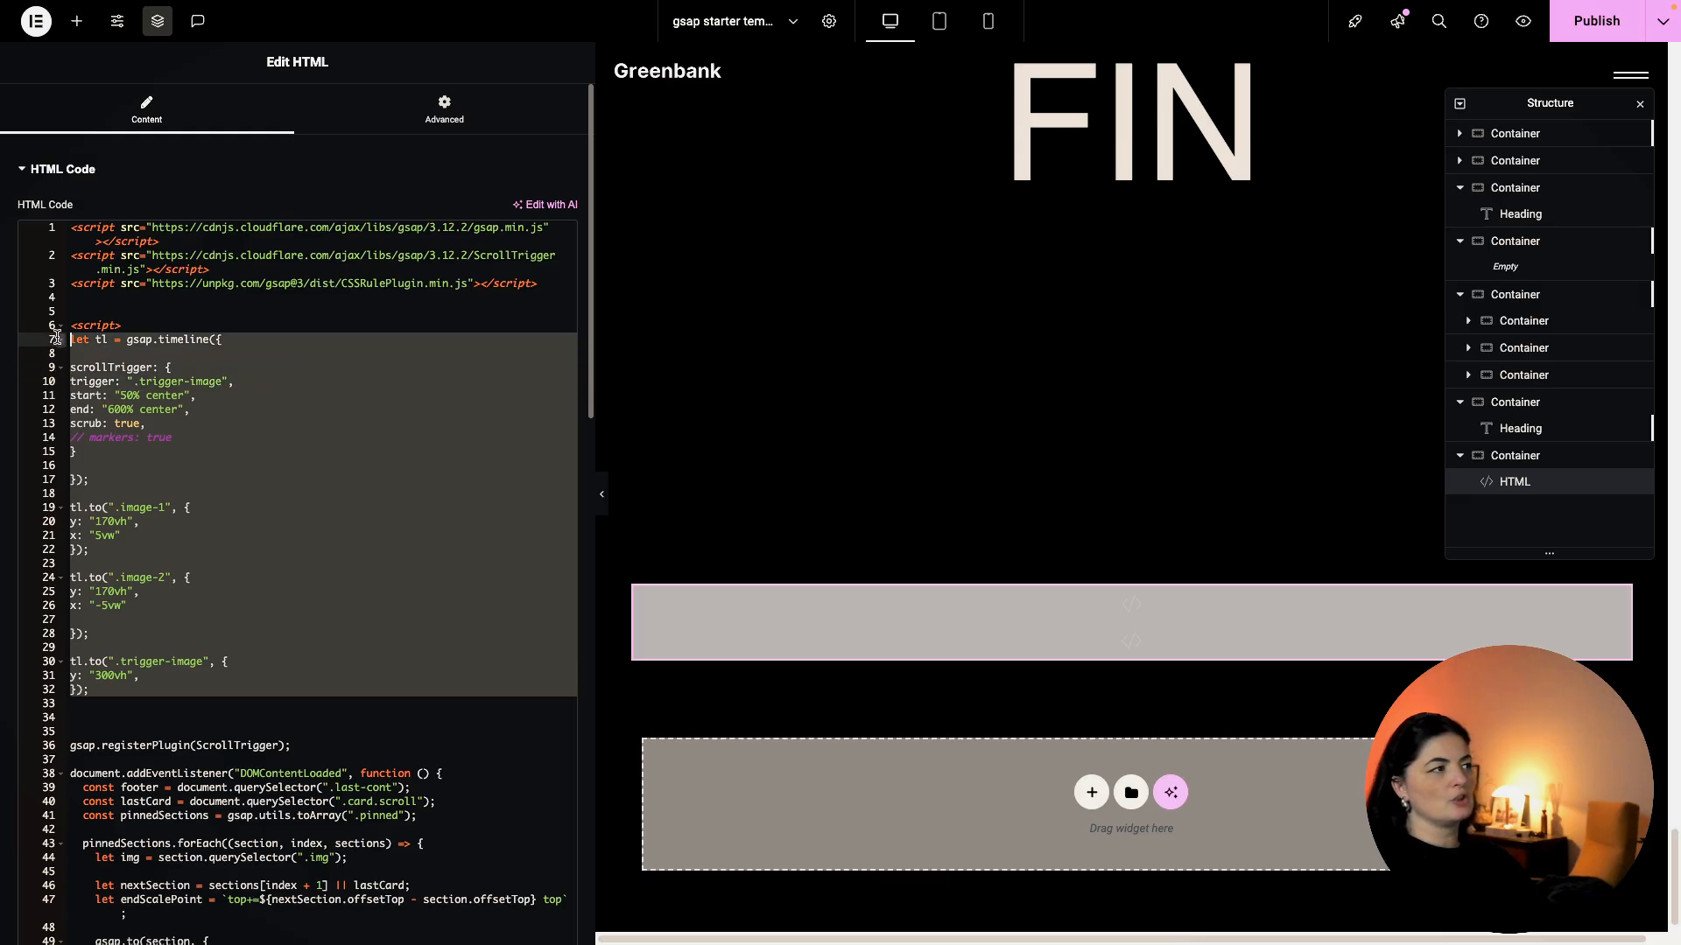
pyautogui.scroll(10, 926, 481)
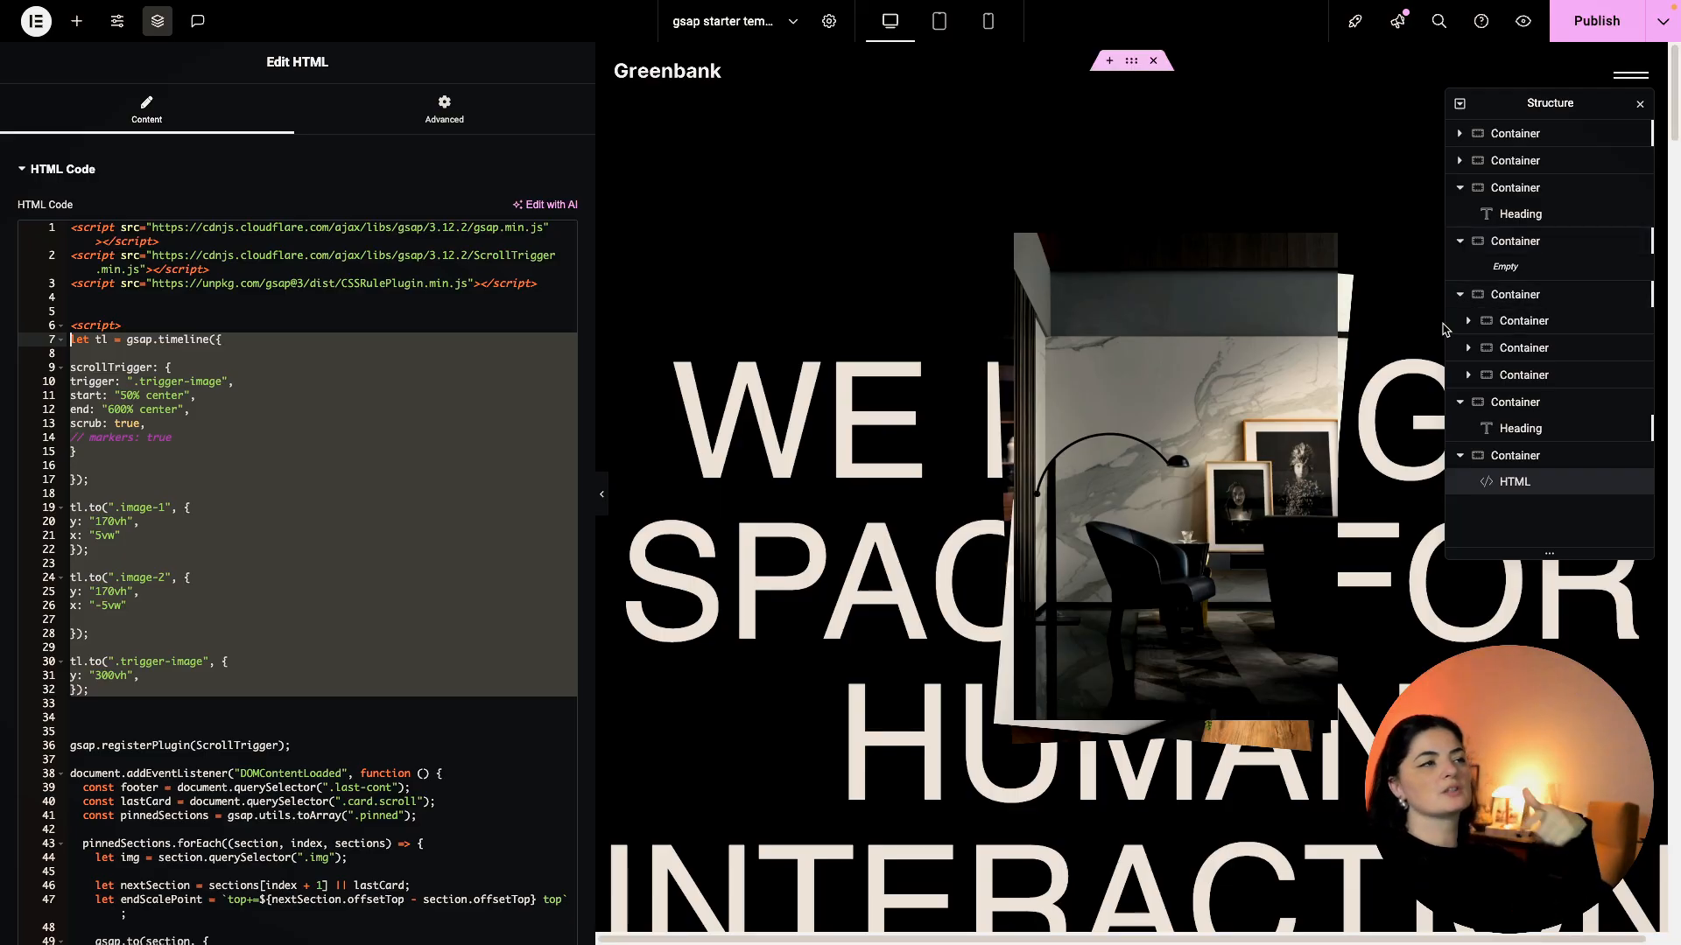
# Publish the page, then open and close the live page's full-screen hamburger menu.
pyautogui.click(1596, 31)
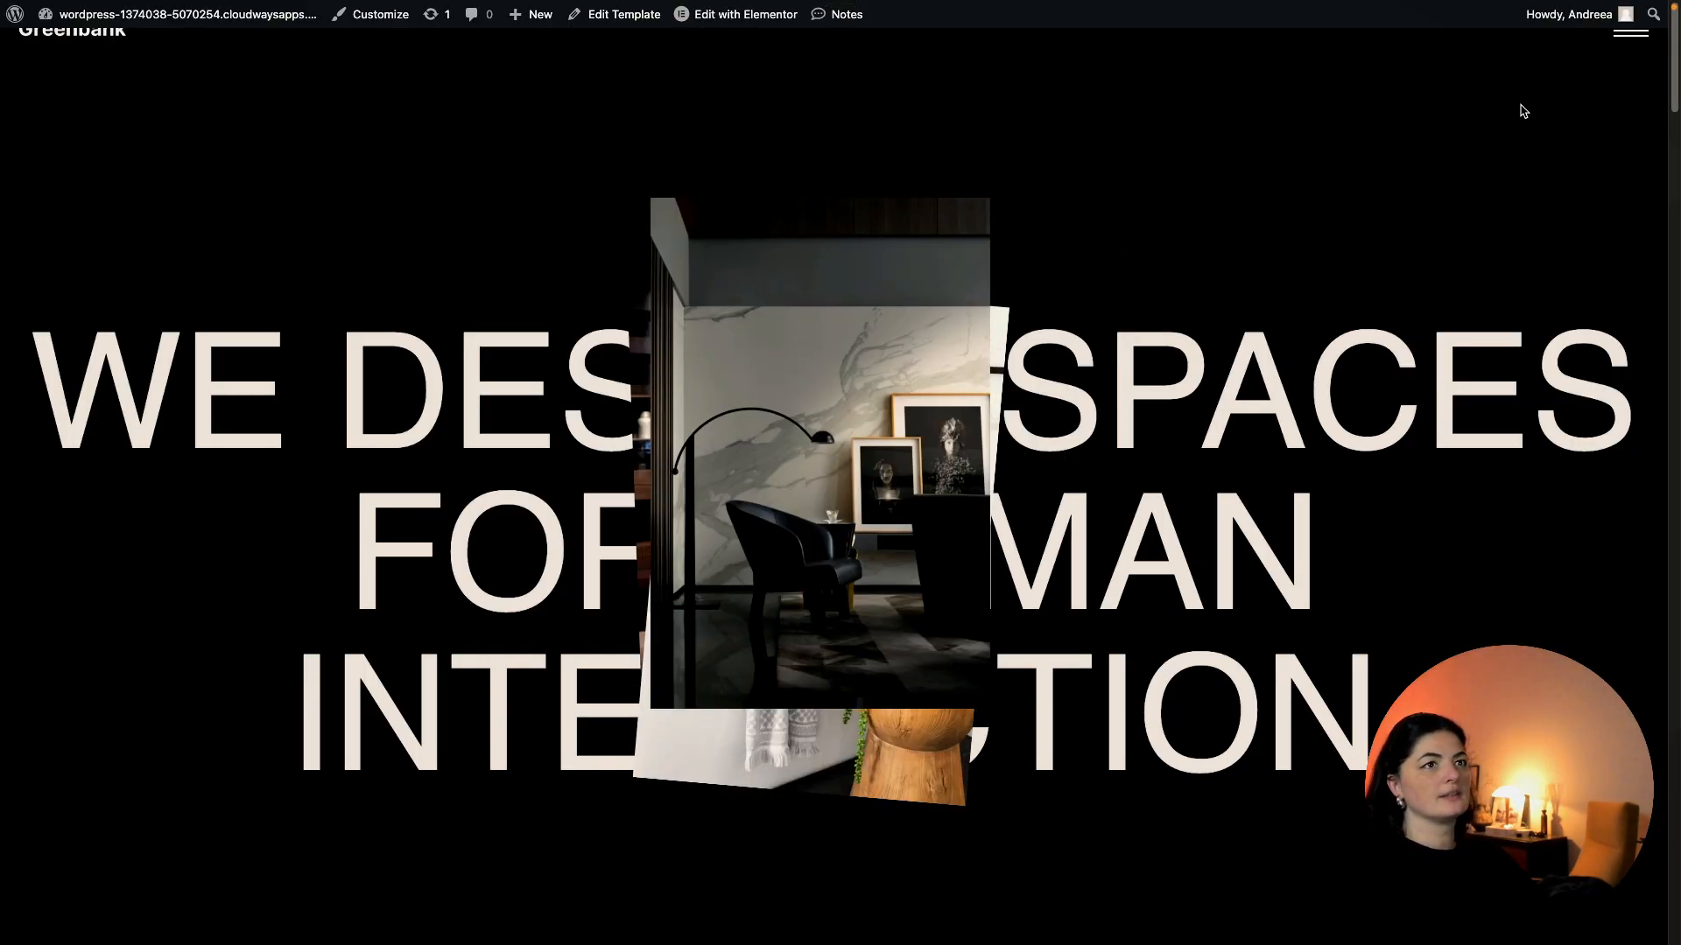
pyautogui.click(1630, 35)
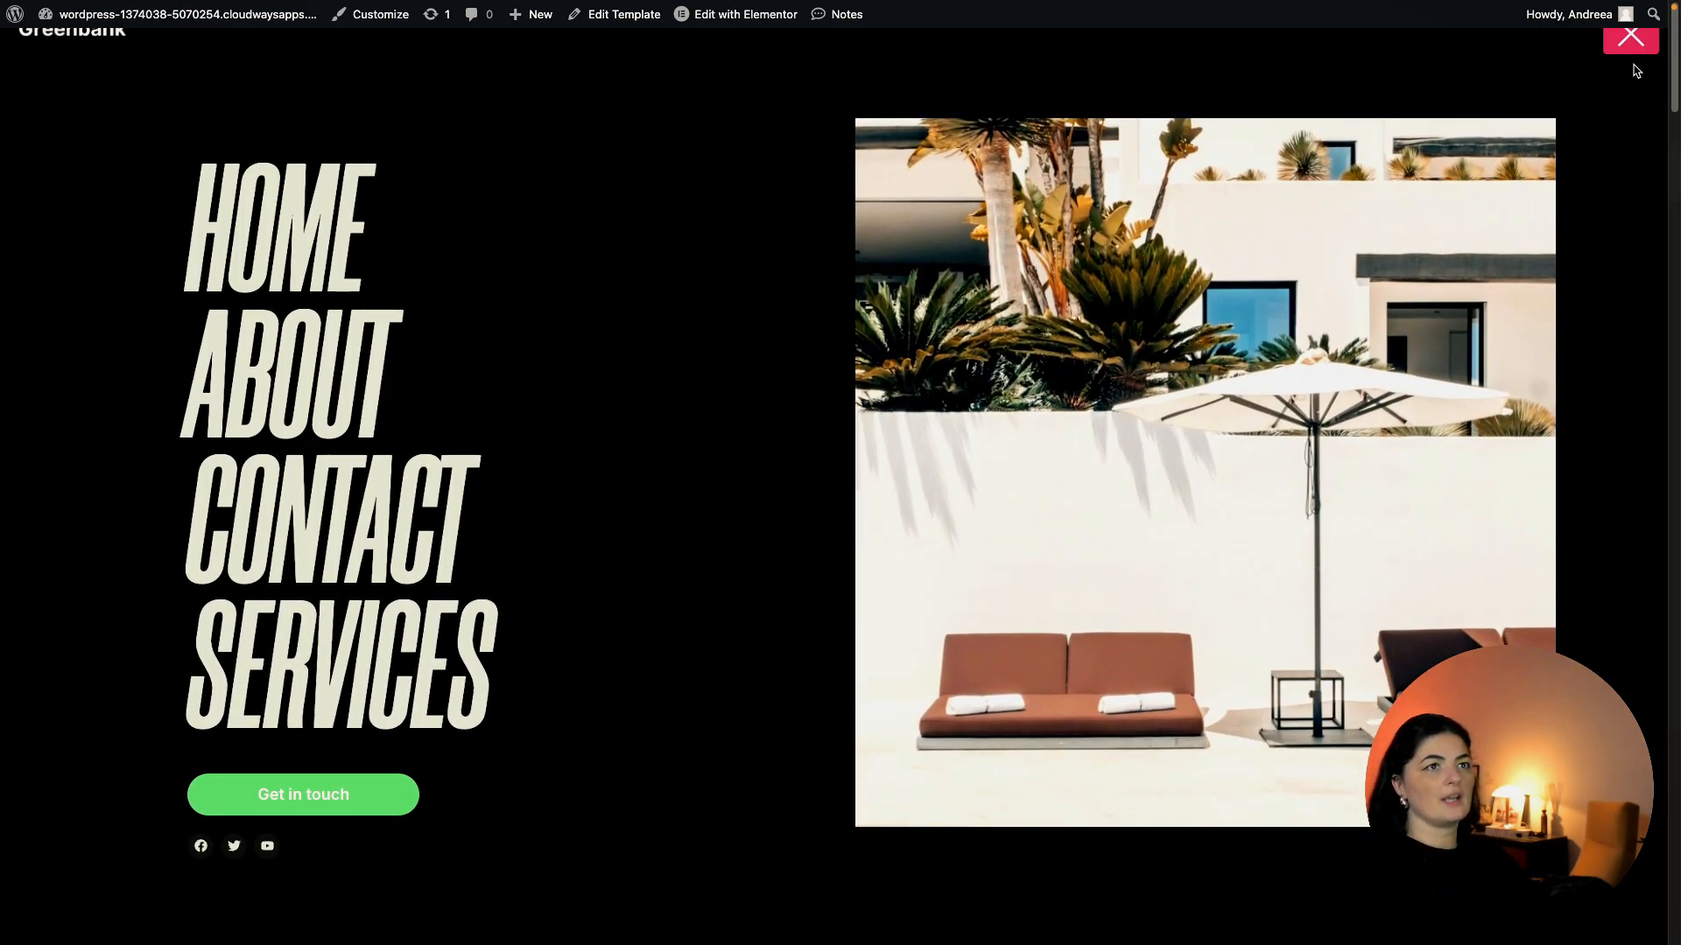
pyautogui.click(1631, 51)
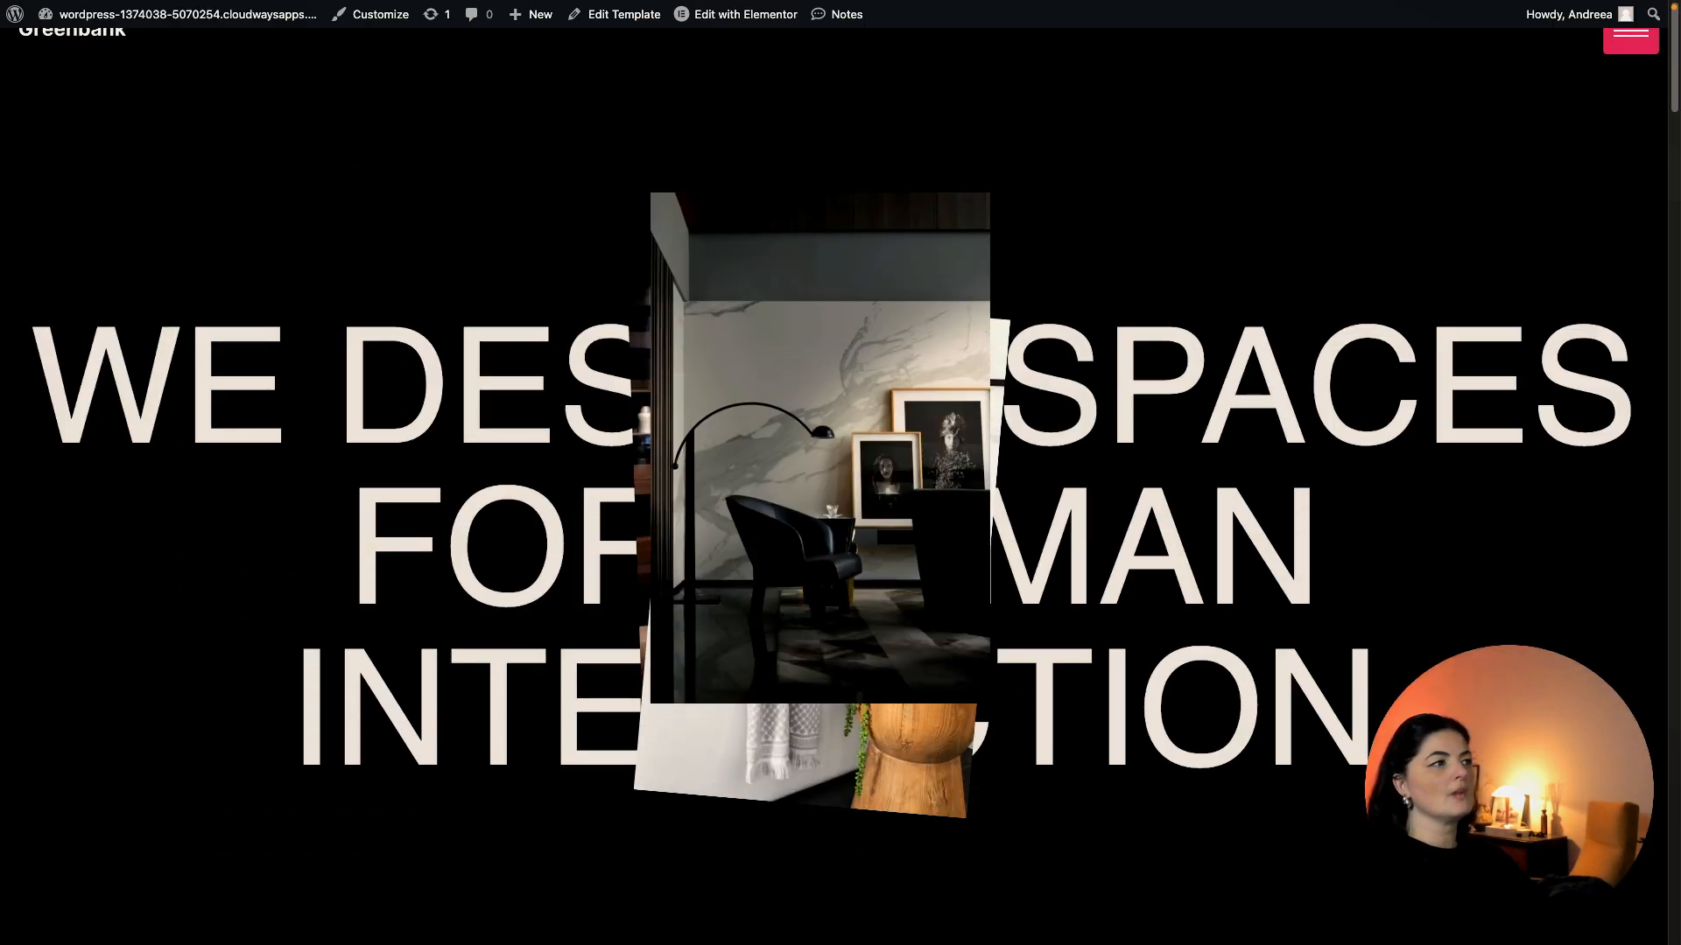
# Scroll the live page through the stacking project panels down to FIN and back.
pyautogui.scroll(-5, 841, 472)
pyautogui.scroll(-10, 840, 473)
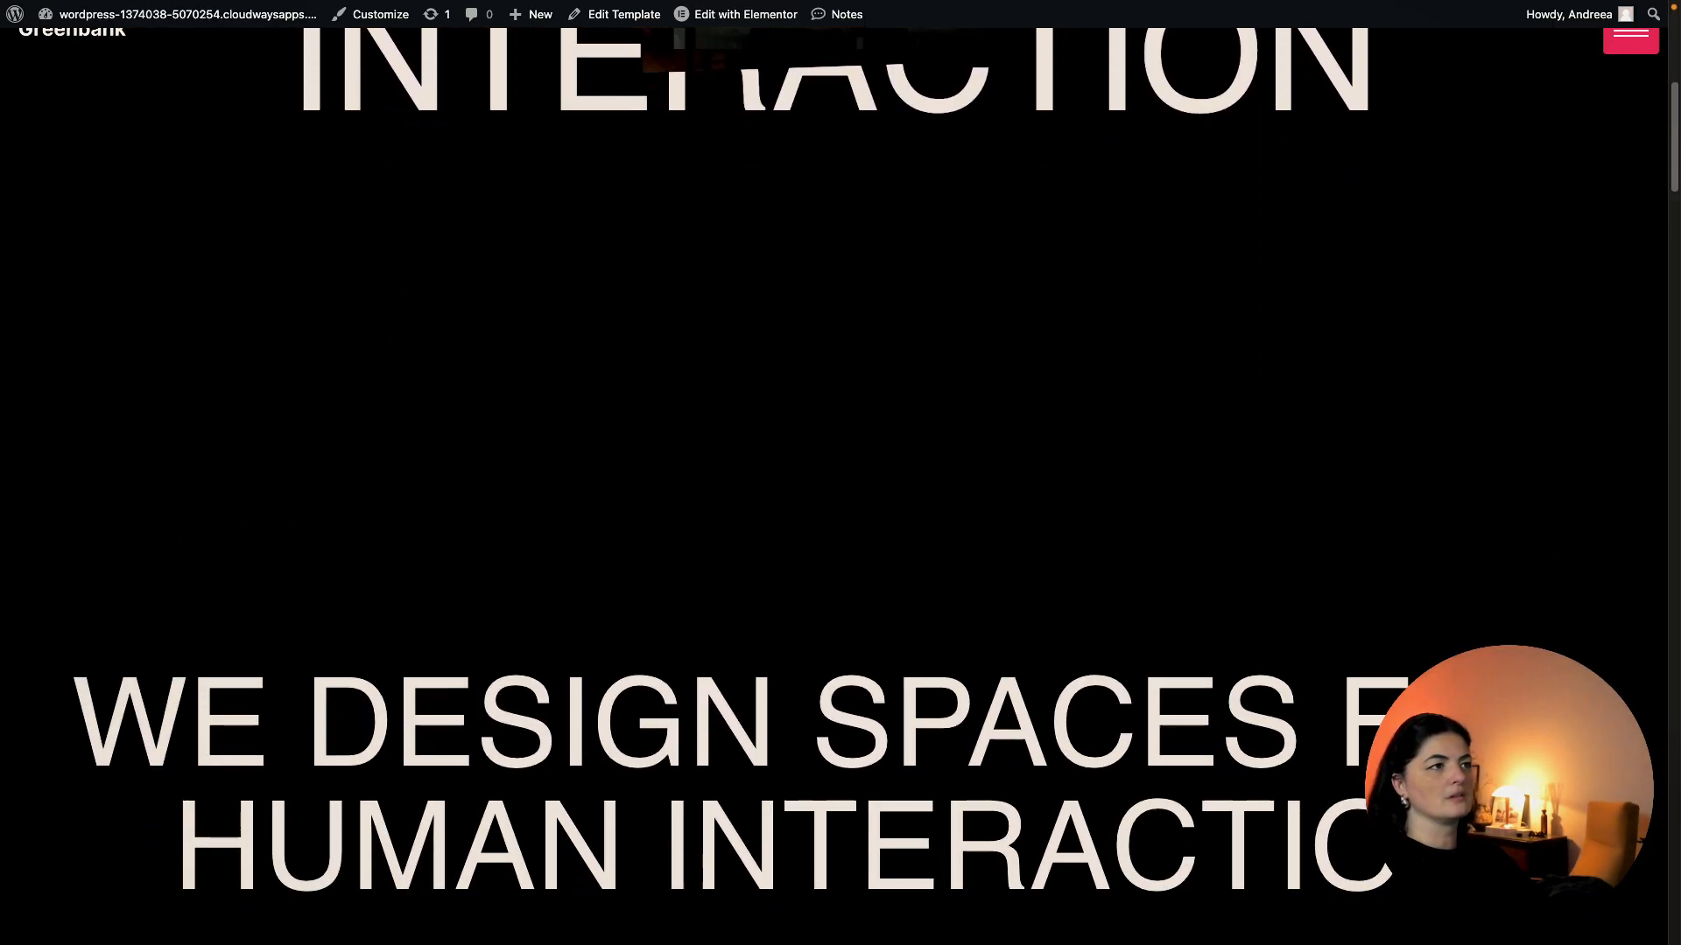
pyautogui.scroll(-8, 841, 473)
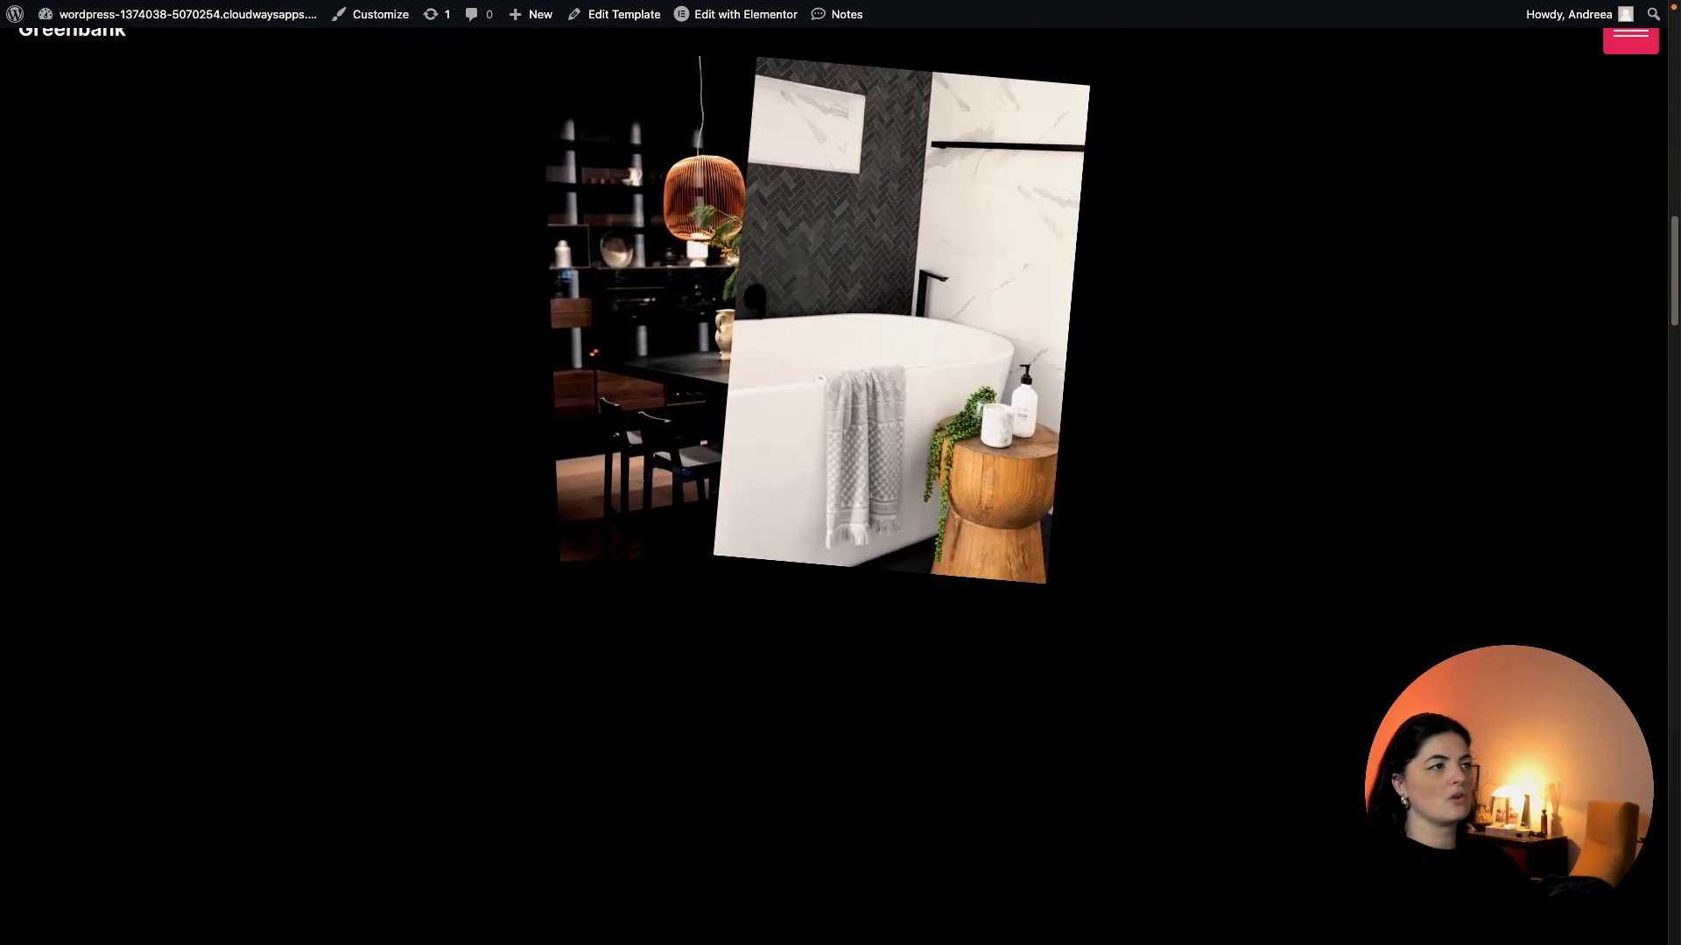
pyautogui.scroll(-10, 840, 473)
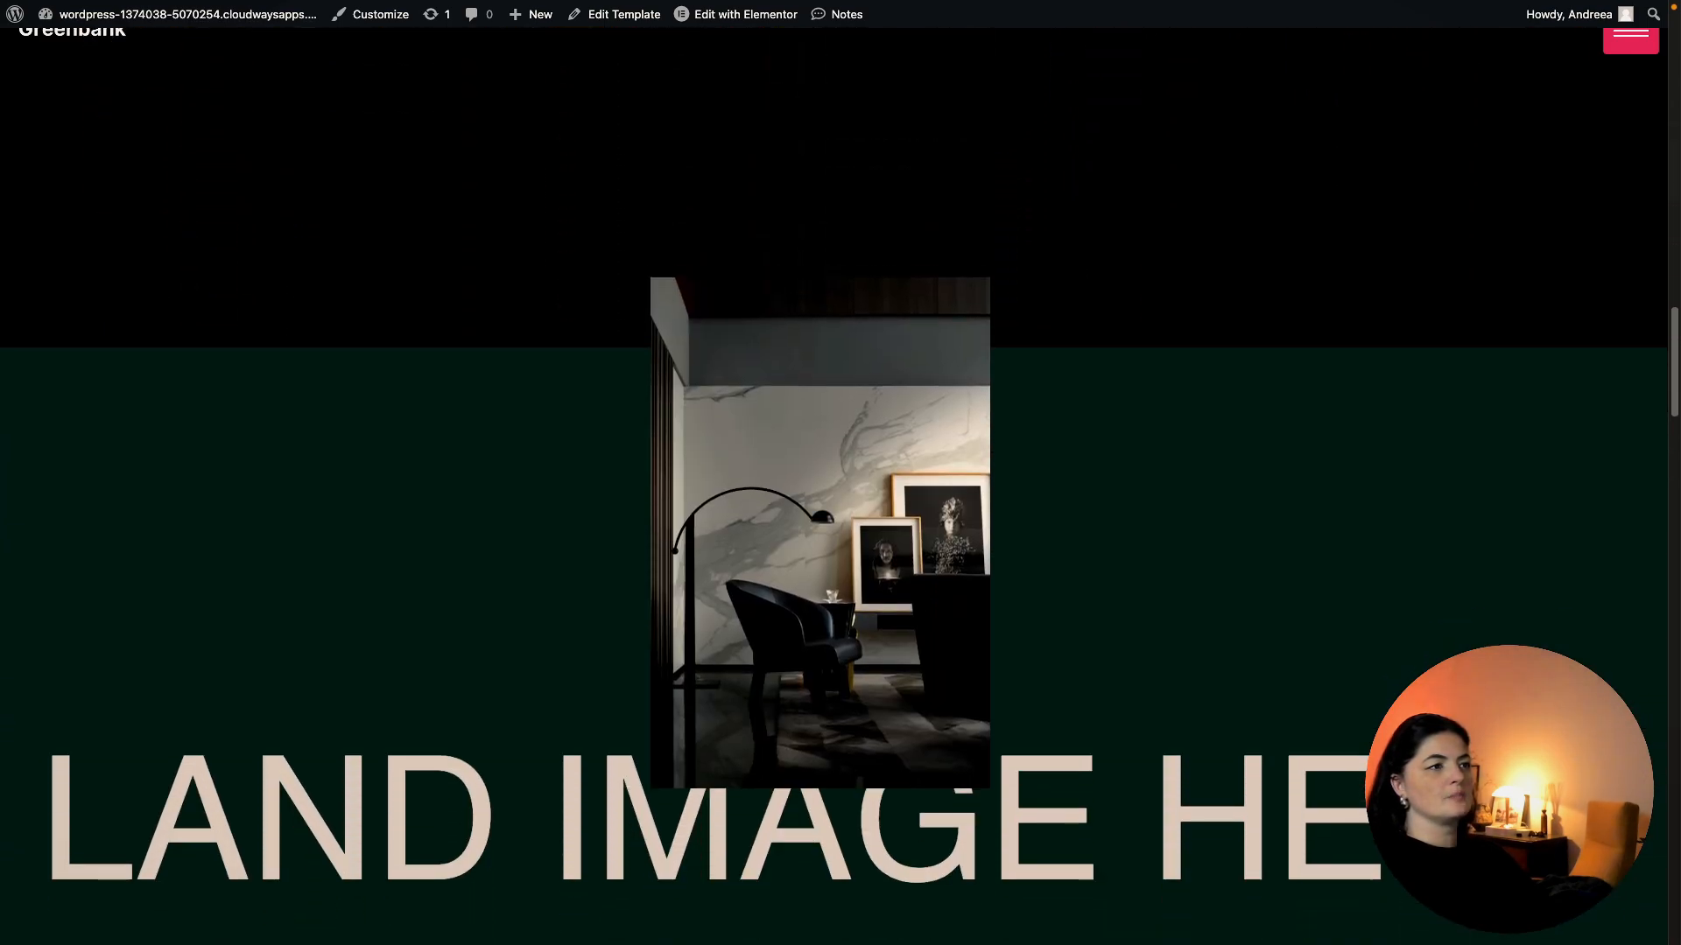
pyautogui.scroll(-8, 841, 473)
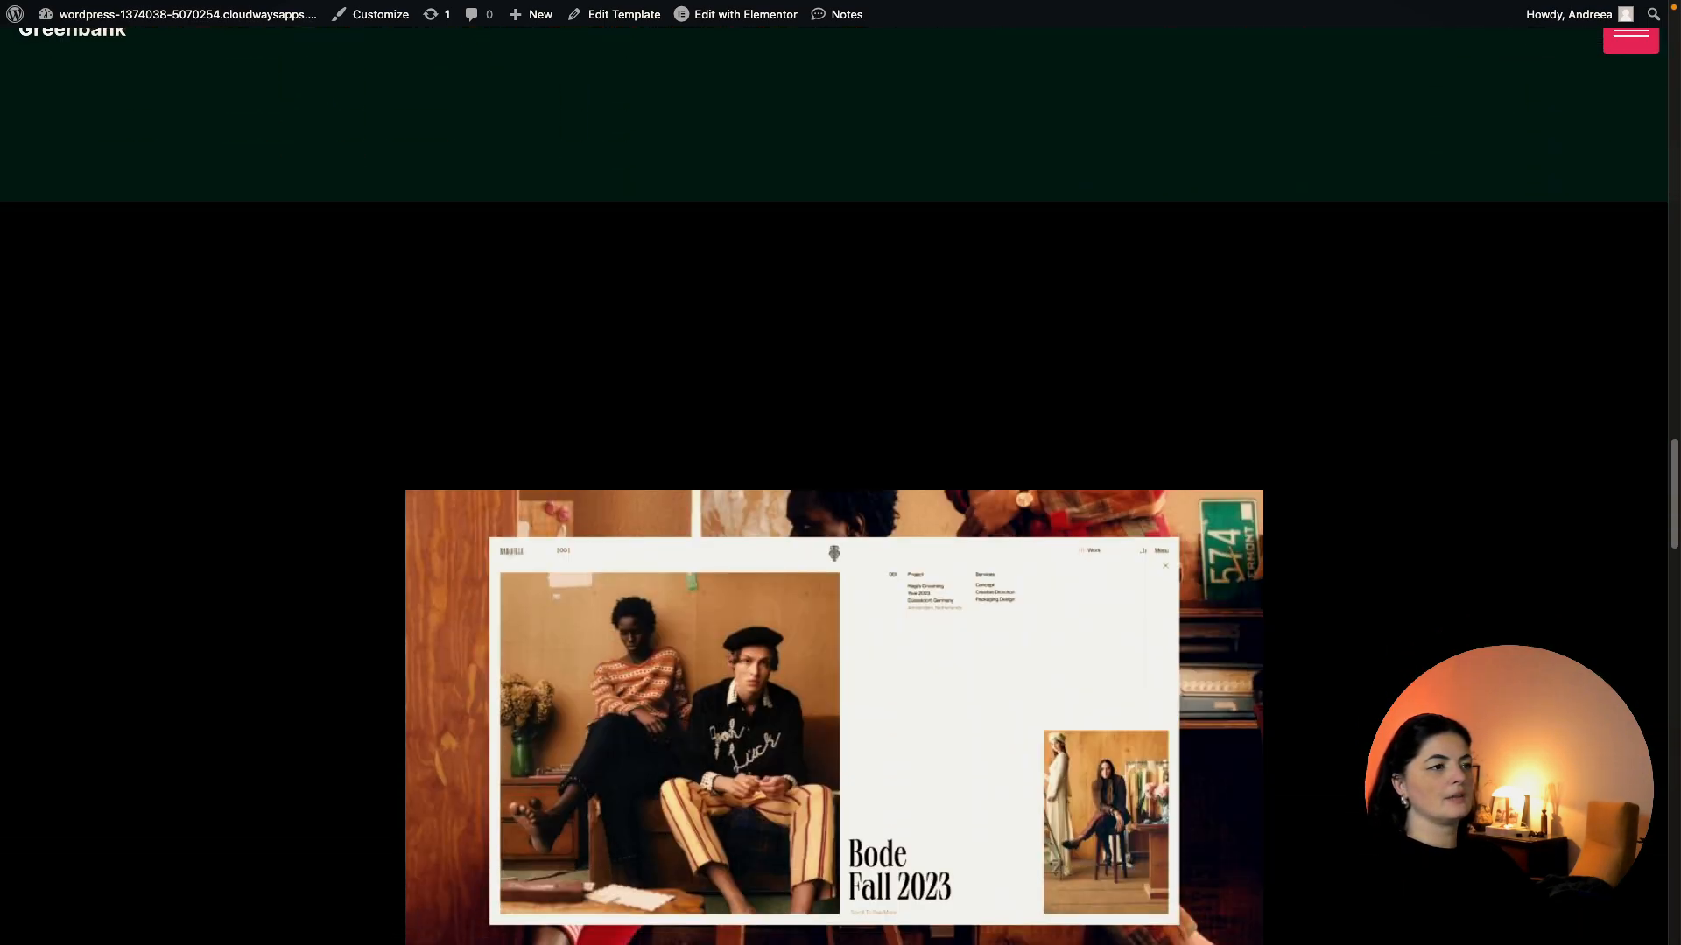
pyautogui.scroll(-10, 840, 473)
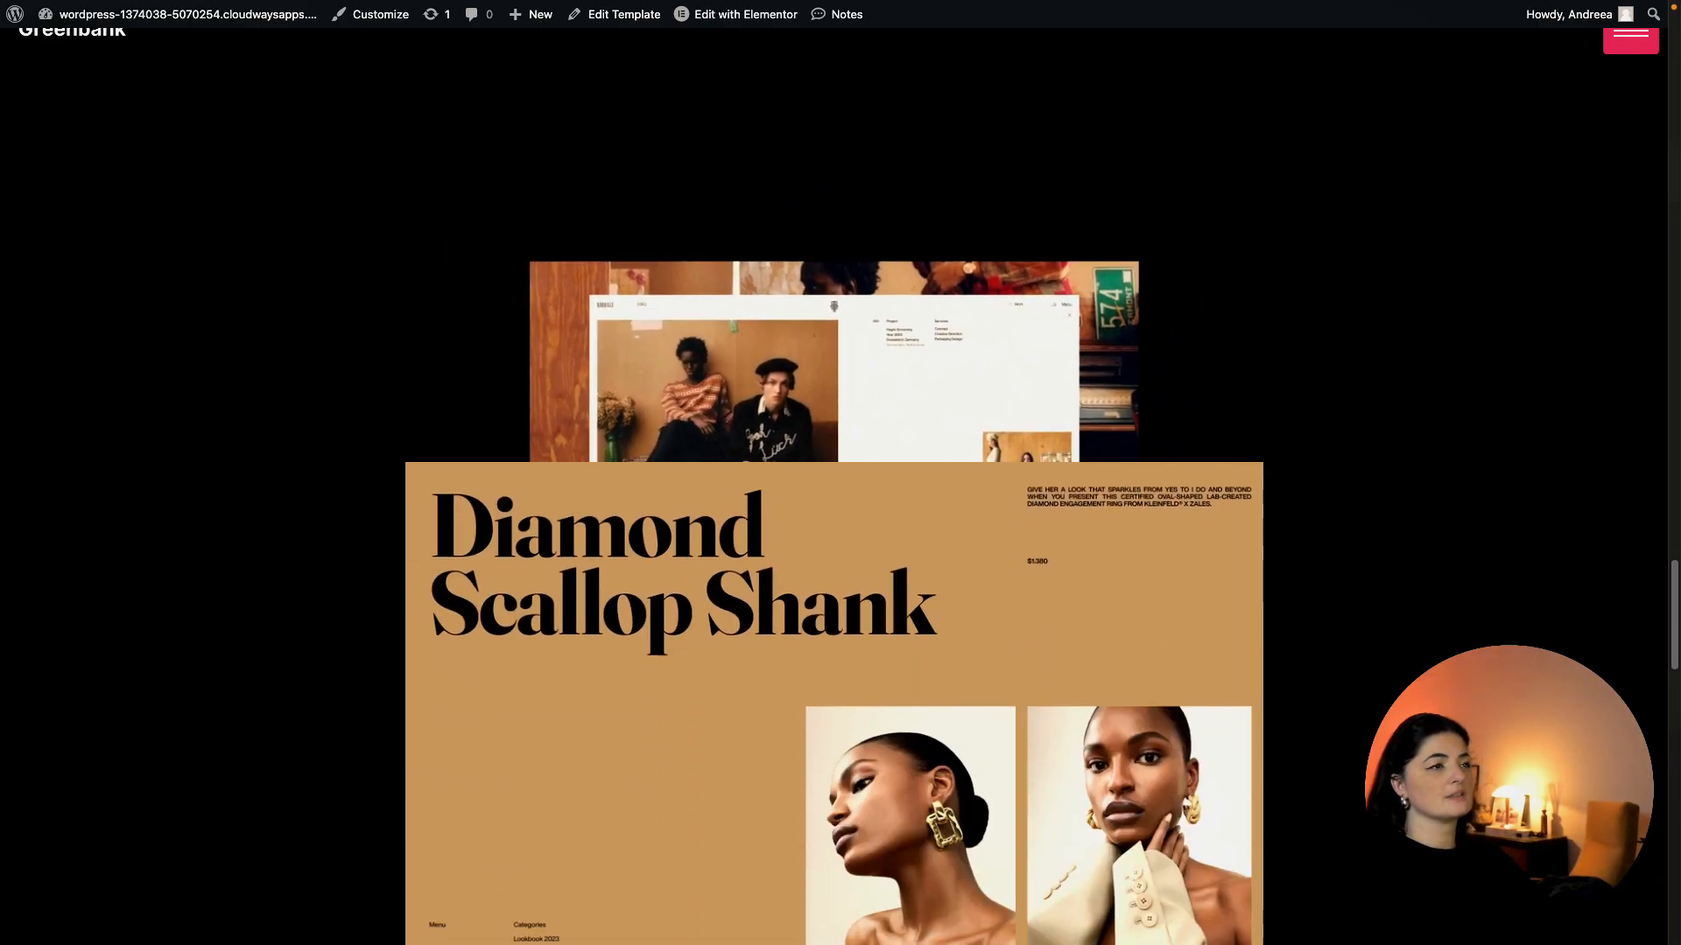
pyautogui.scroll(-8, 840, 473)
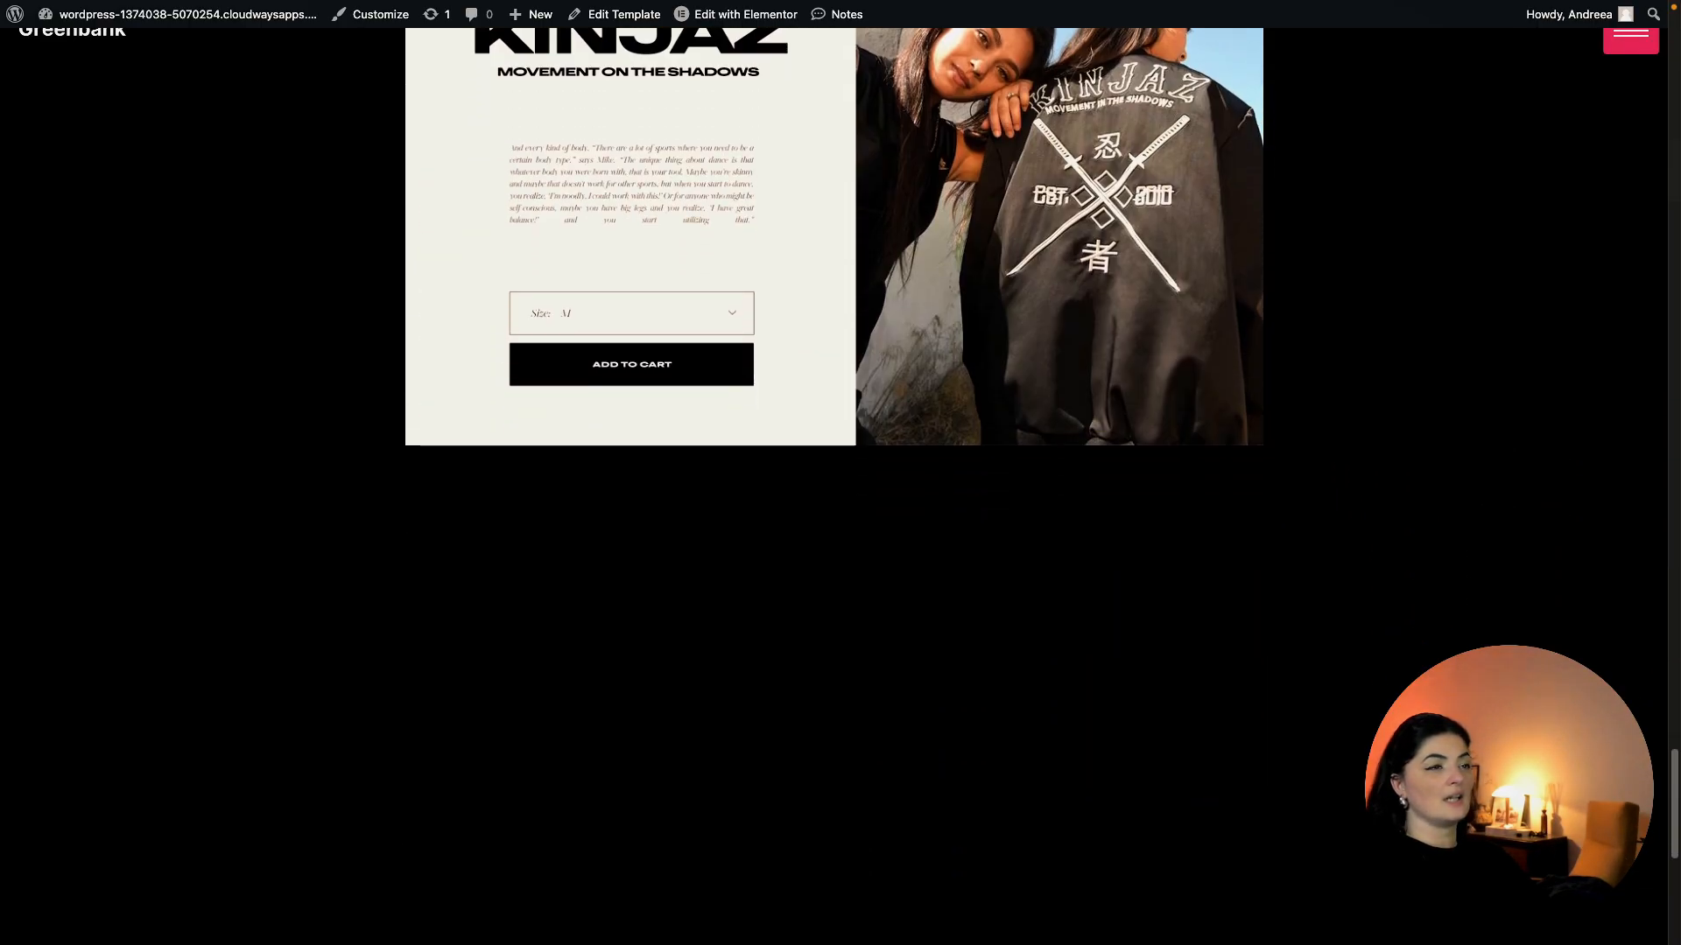
pyautogui.scroll(20, 841, 473)
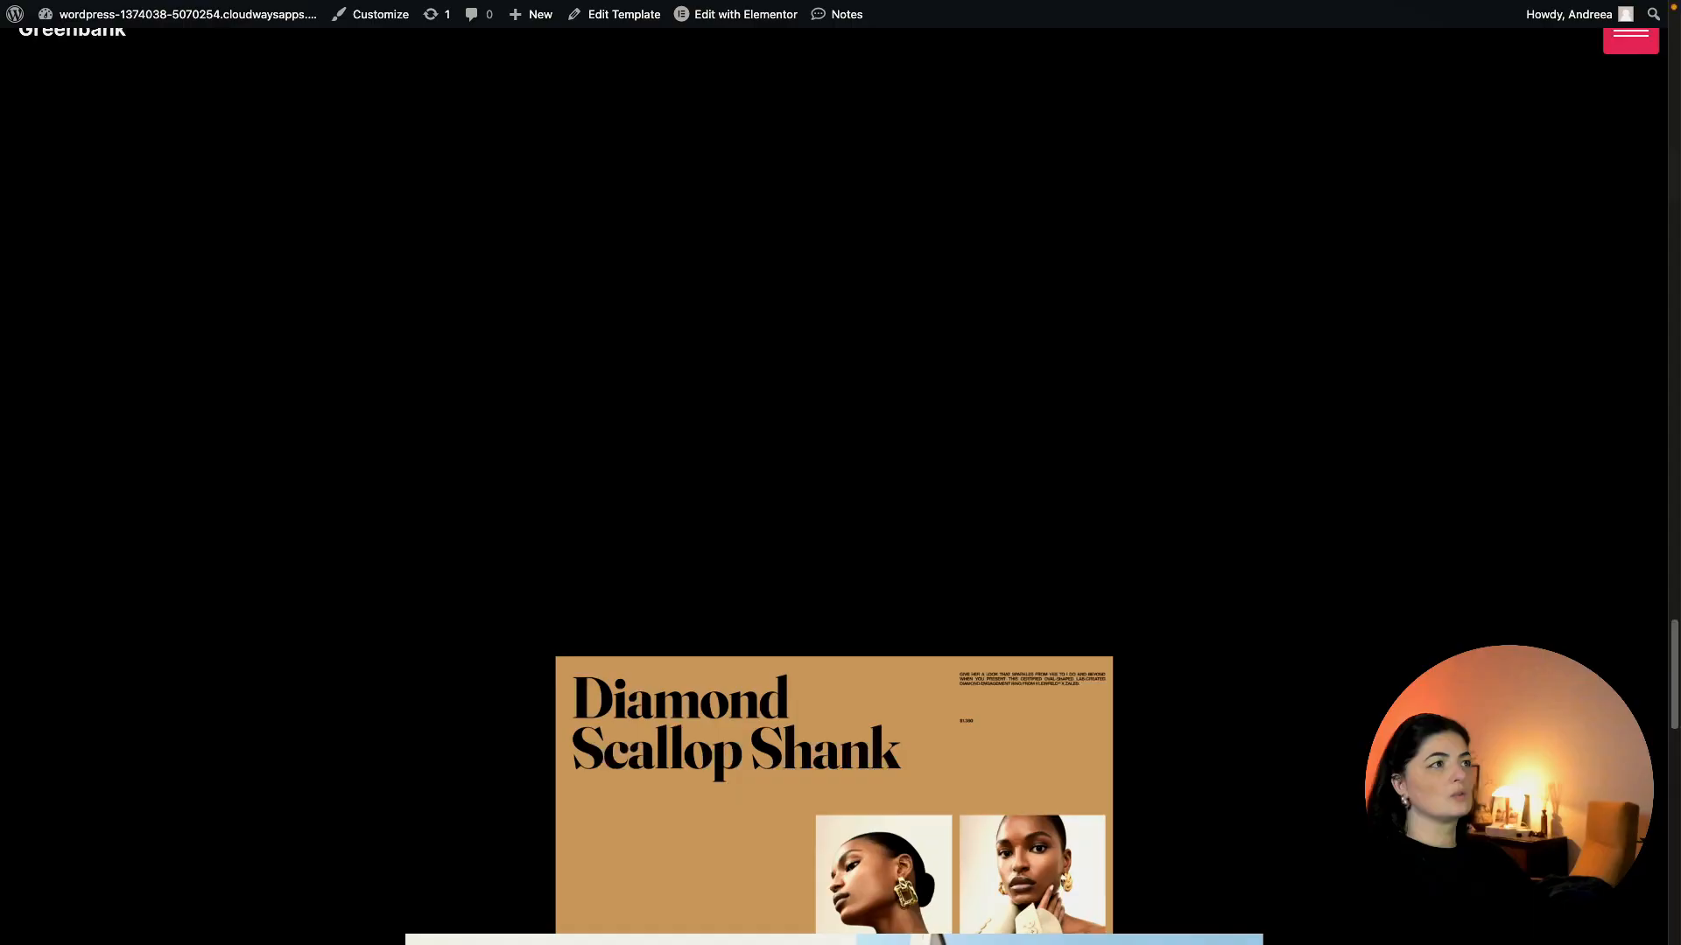
pyautogui.moveTo(3, 454)
pyautogui.scroll(-3, 72, 814)
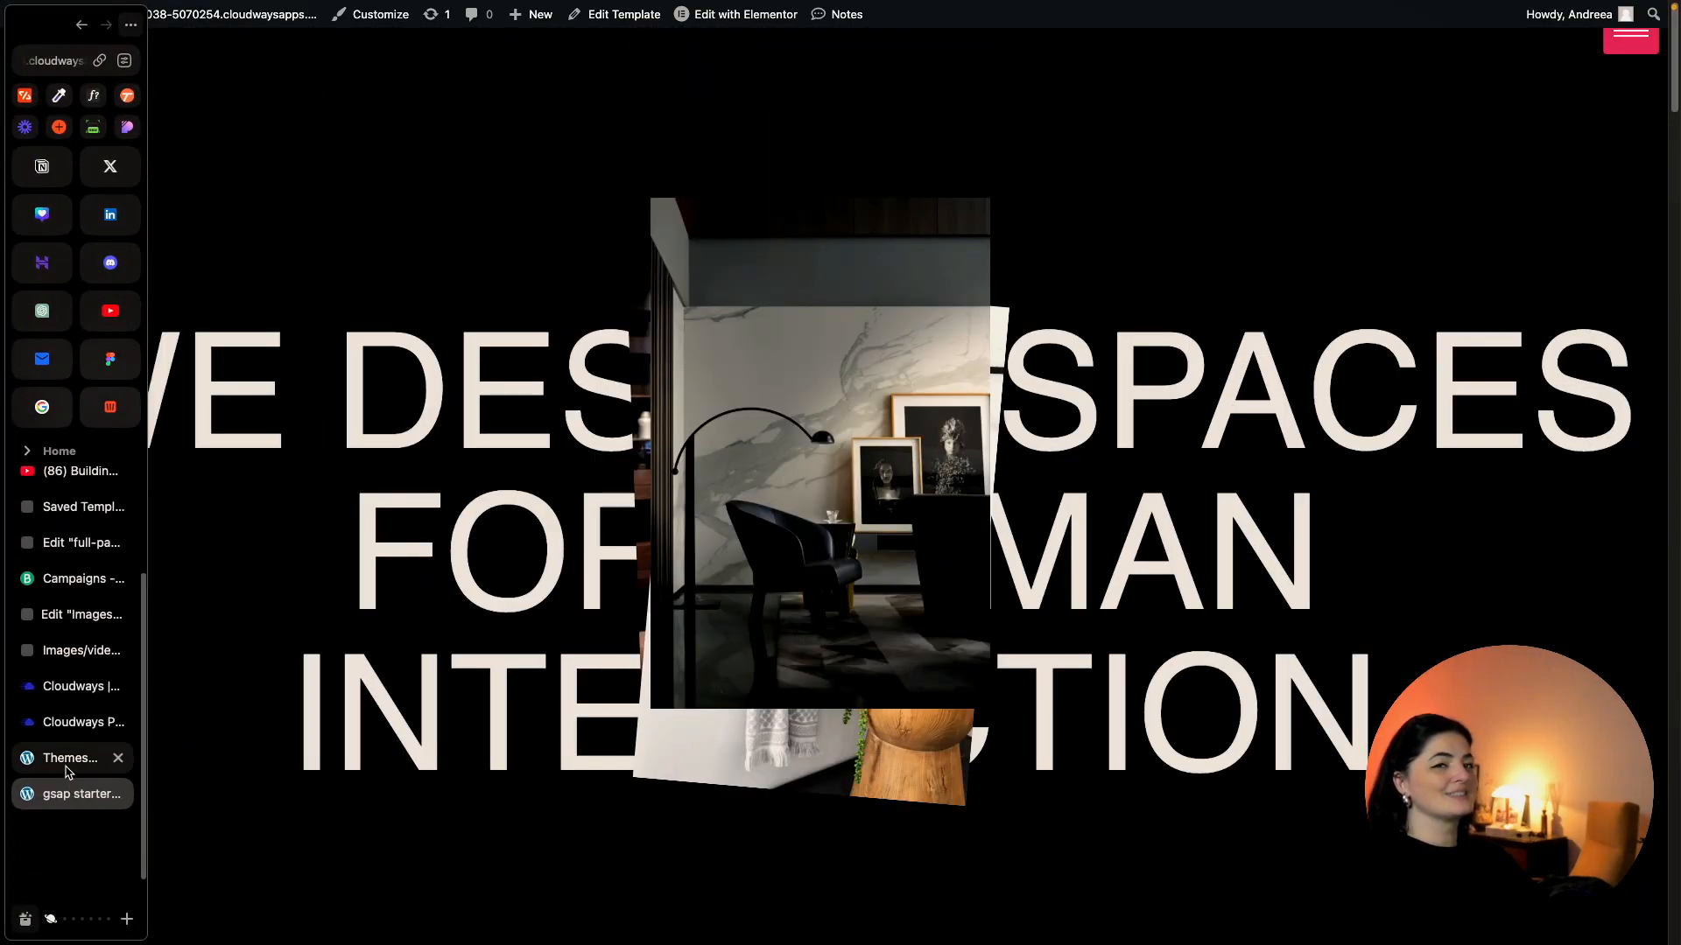
# Create a new Elementor custom code snippet titled 'lenis'.
pyautogui.click(68, 762)
pyautogui.moveTo(61, 222)
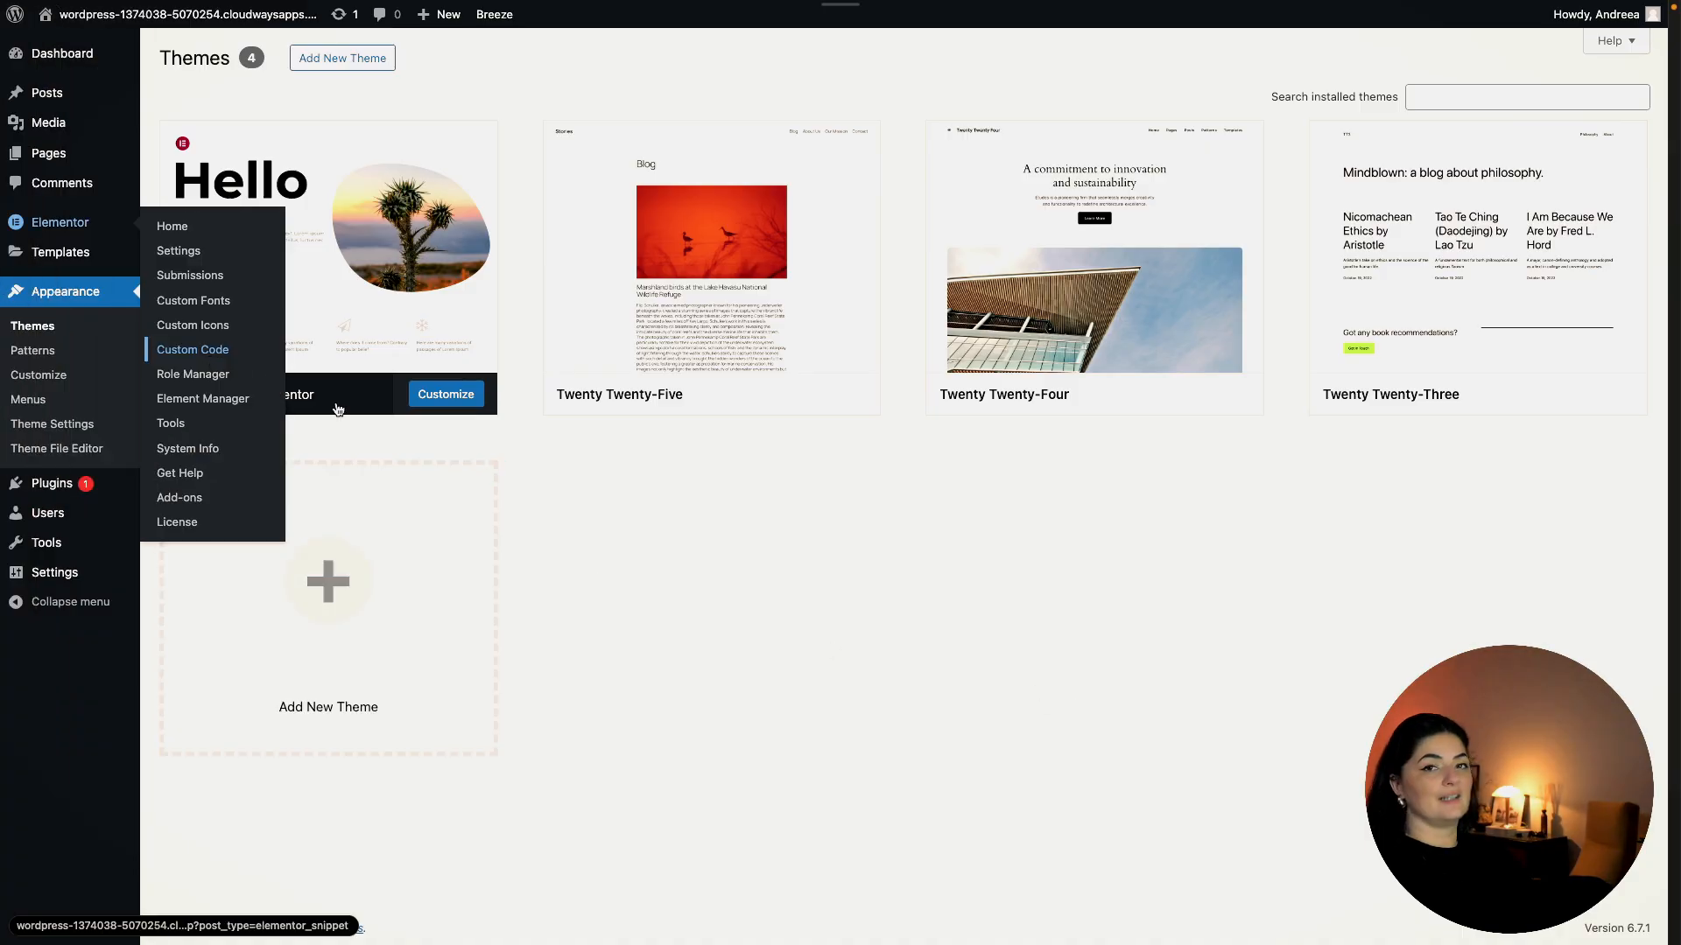
pyautogui.click(175, 348)
pyautogui.click(899, 372)
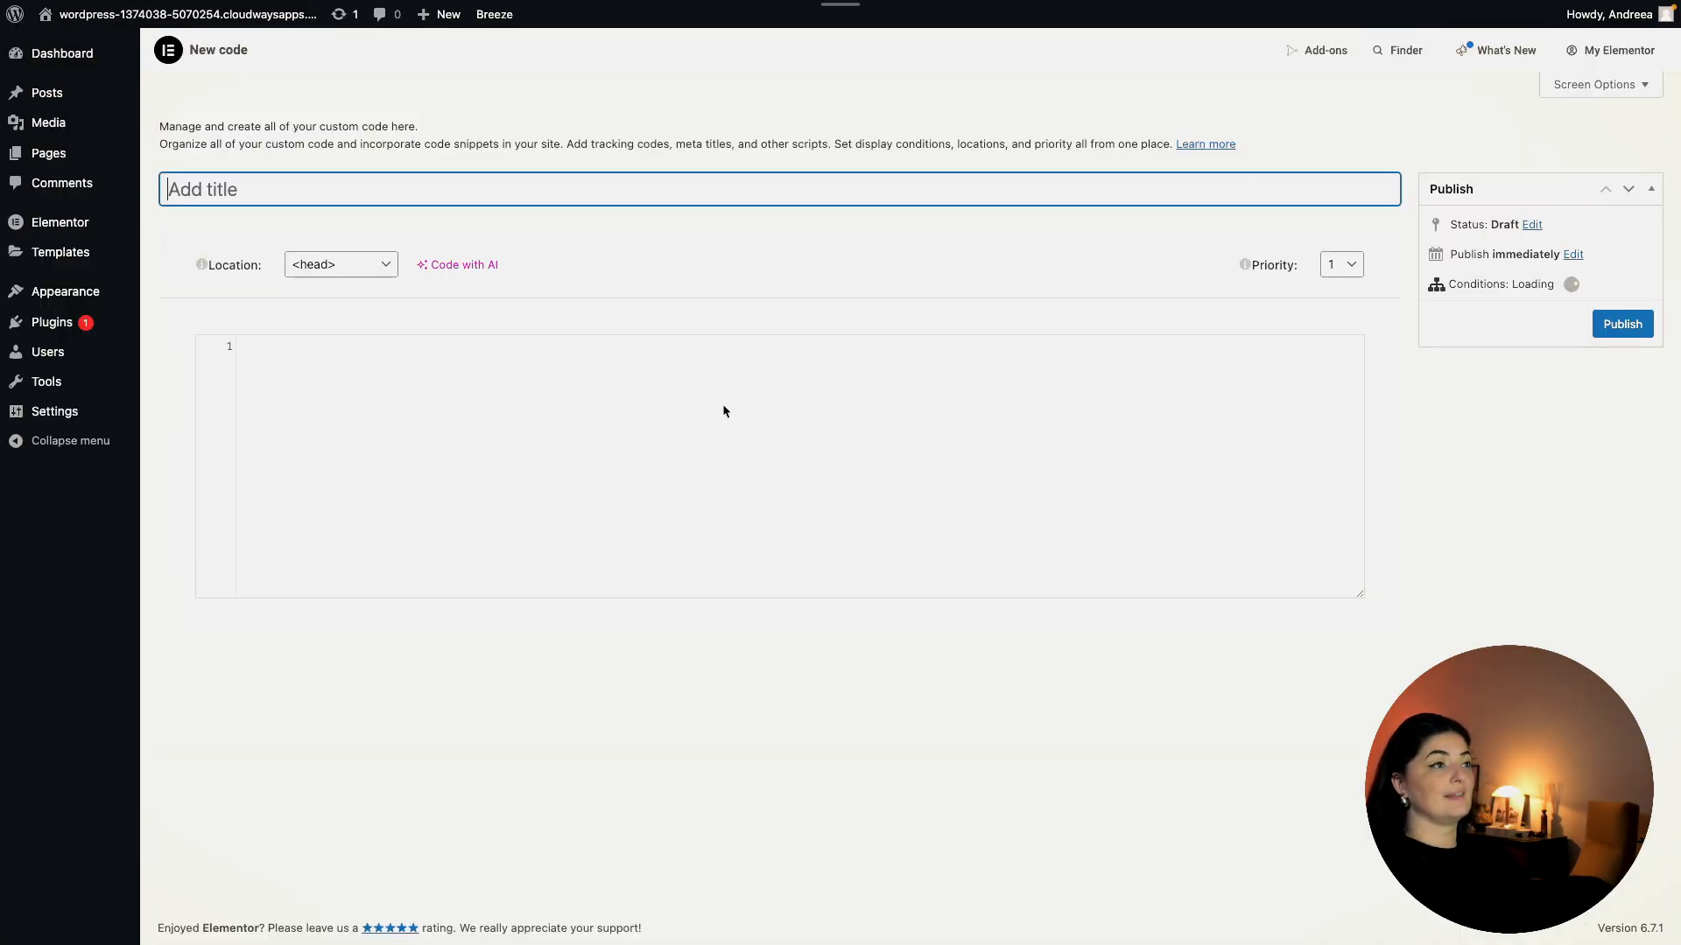
pyautogui.click(293, 195)
pyautogui.write('lenis')
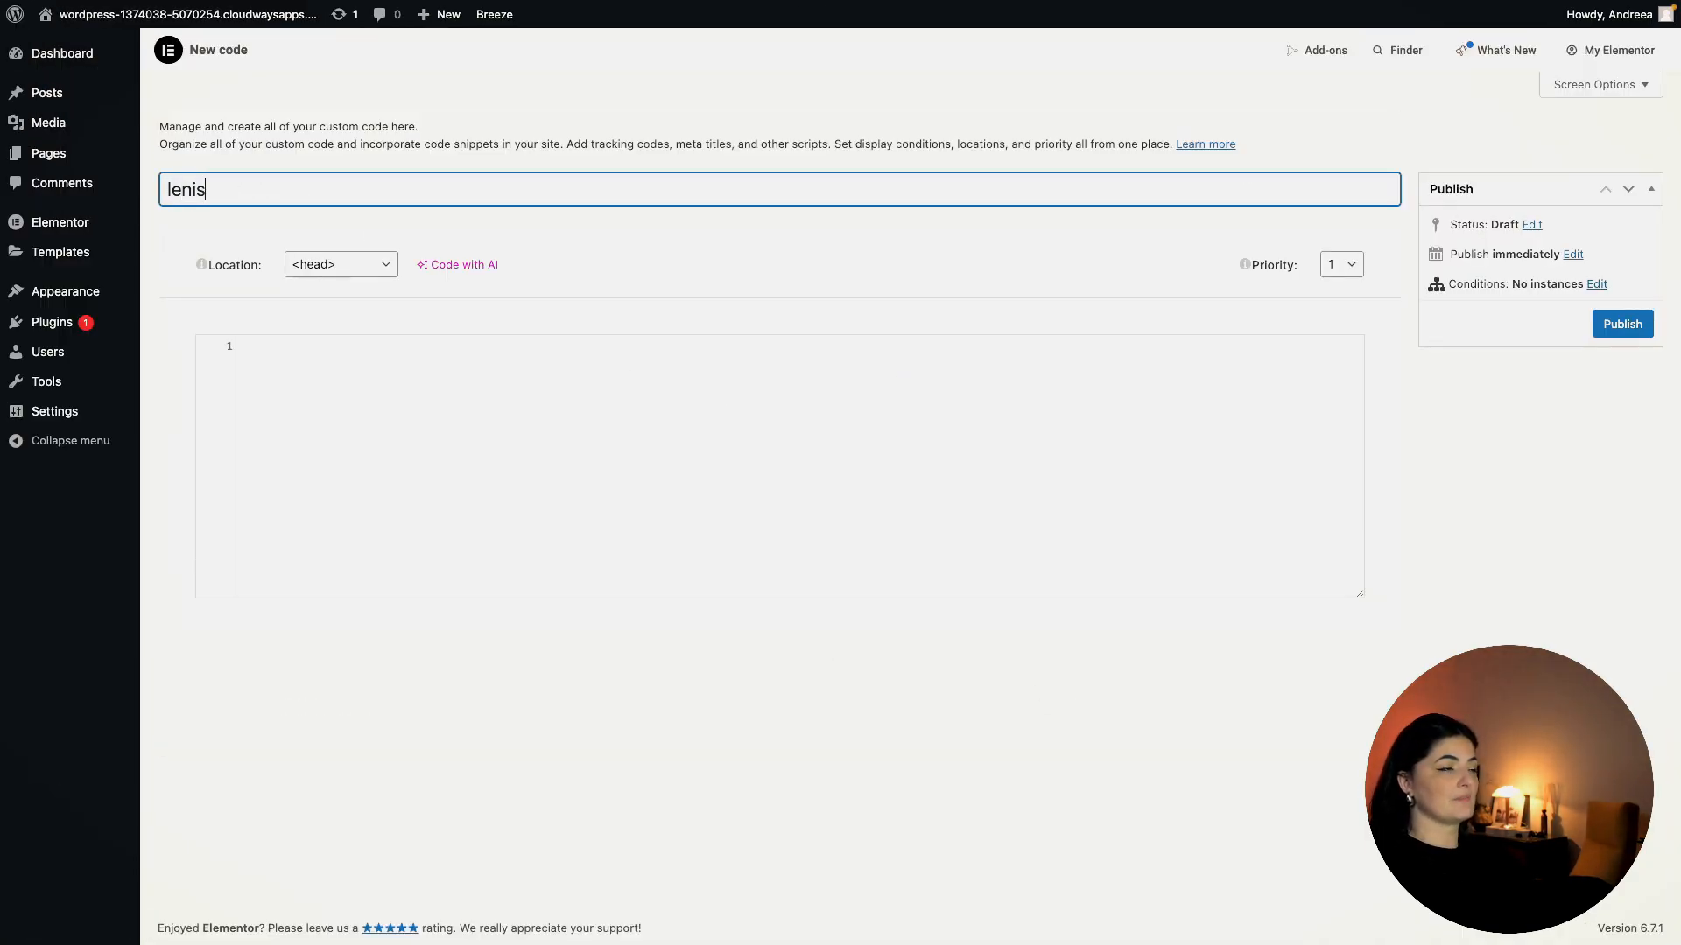
# Load the snippet at </body> - End, paste the Lenis script, and publish it site-wide.
pyautogui.click(351, 272)
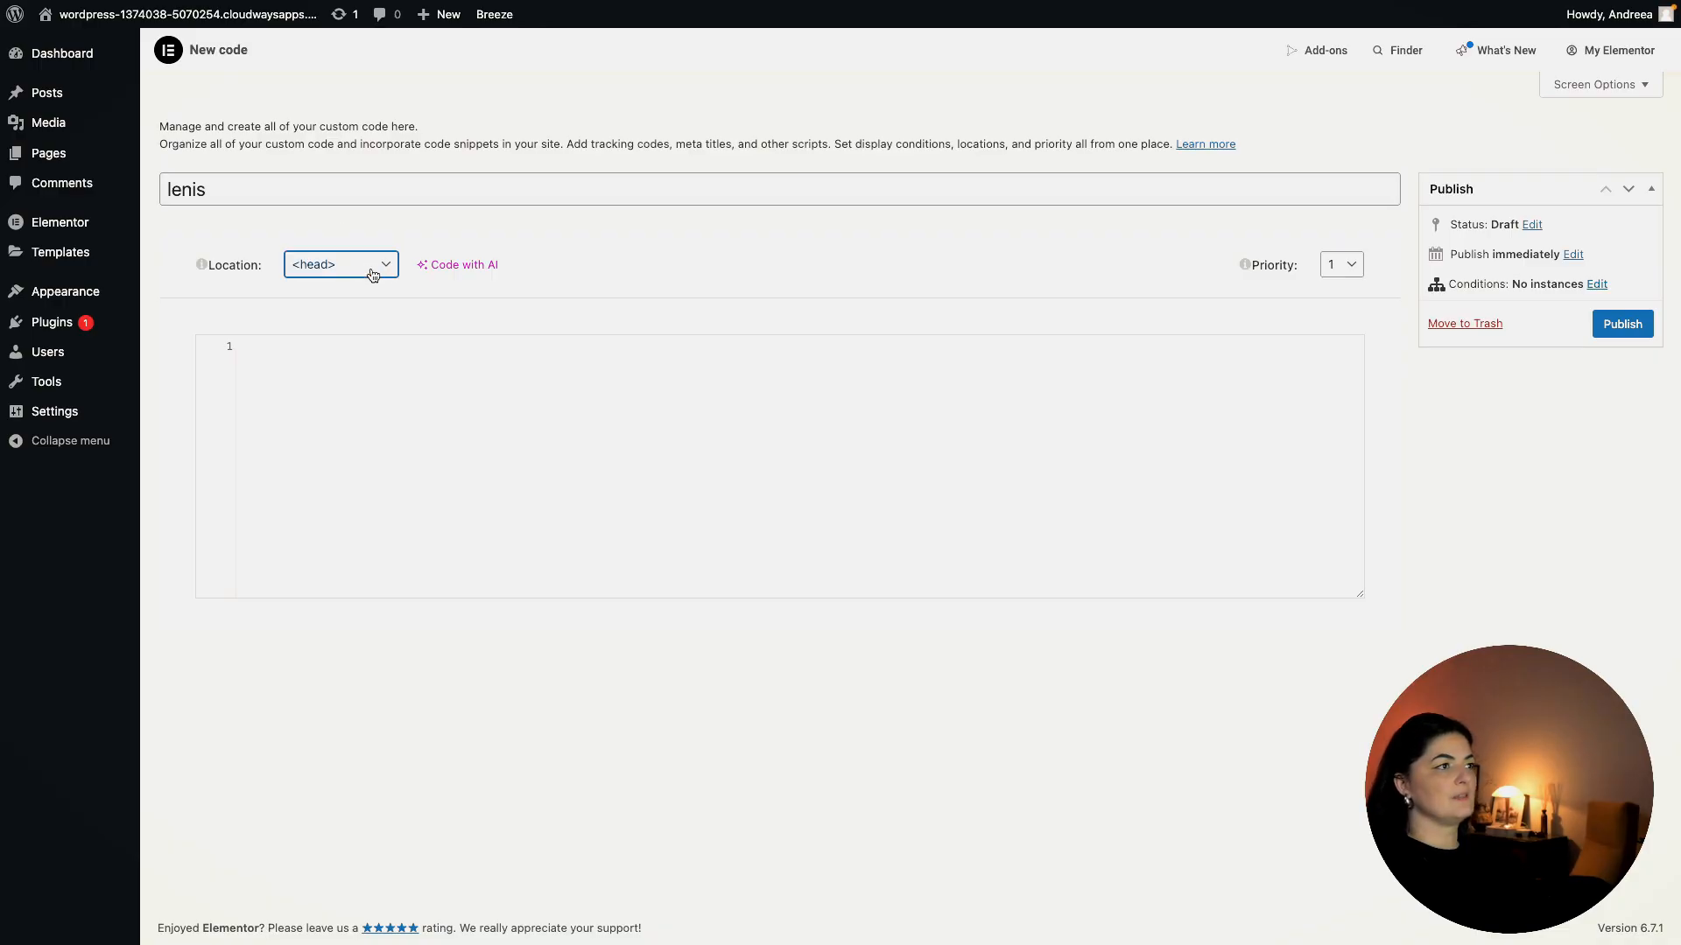
pyautogui.click(345, 302)
pyautogui.click(324, 385)
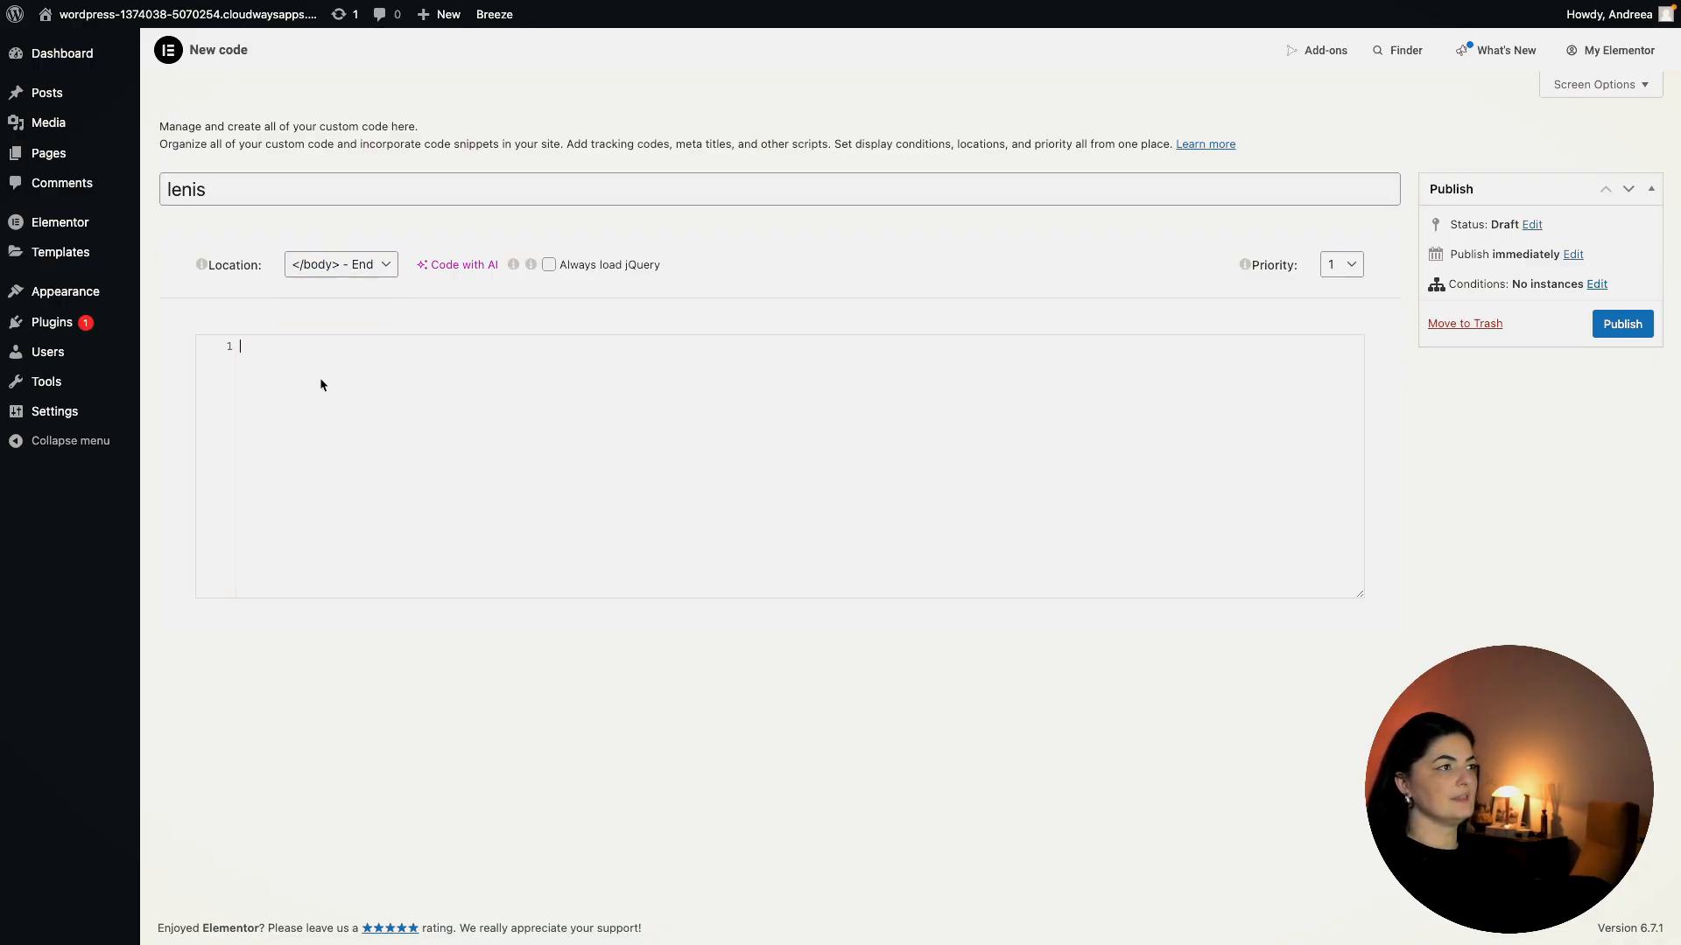
pyautogui.hotkey('ctrl', 'v')
pyautogui.click(1622, 324)
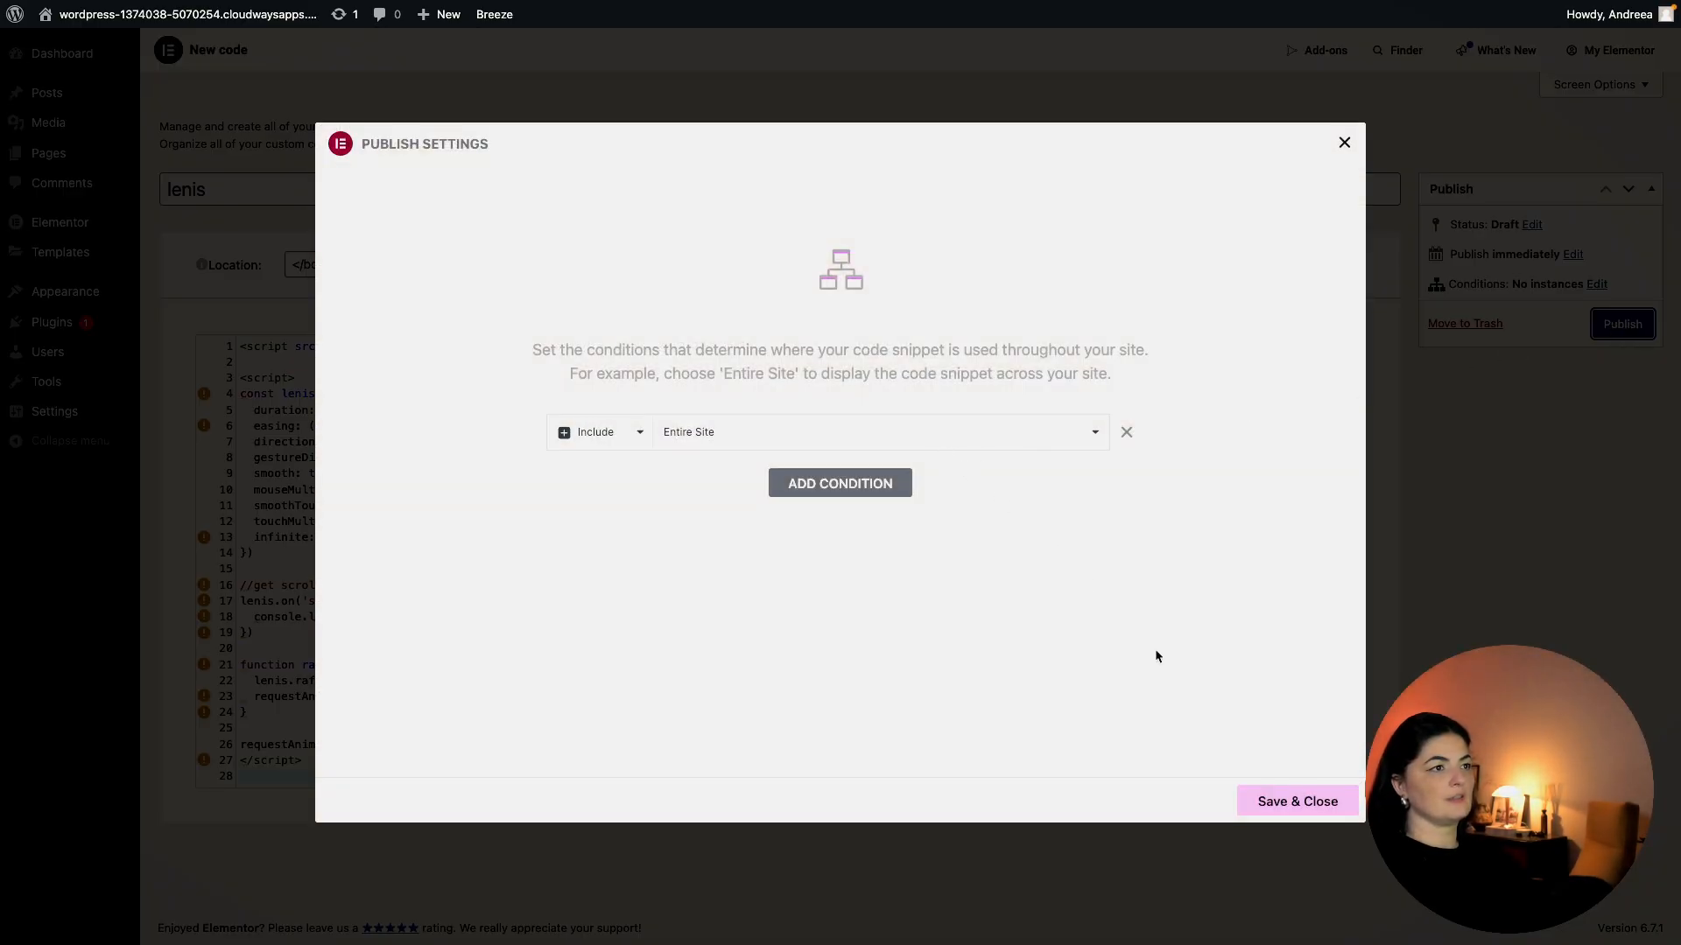
pyautogui.click(1300, 801)
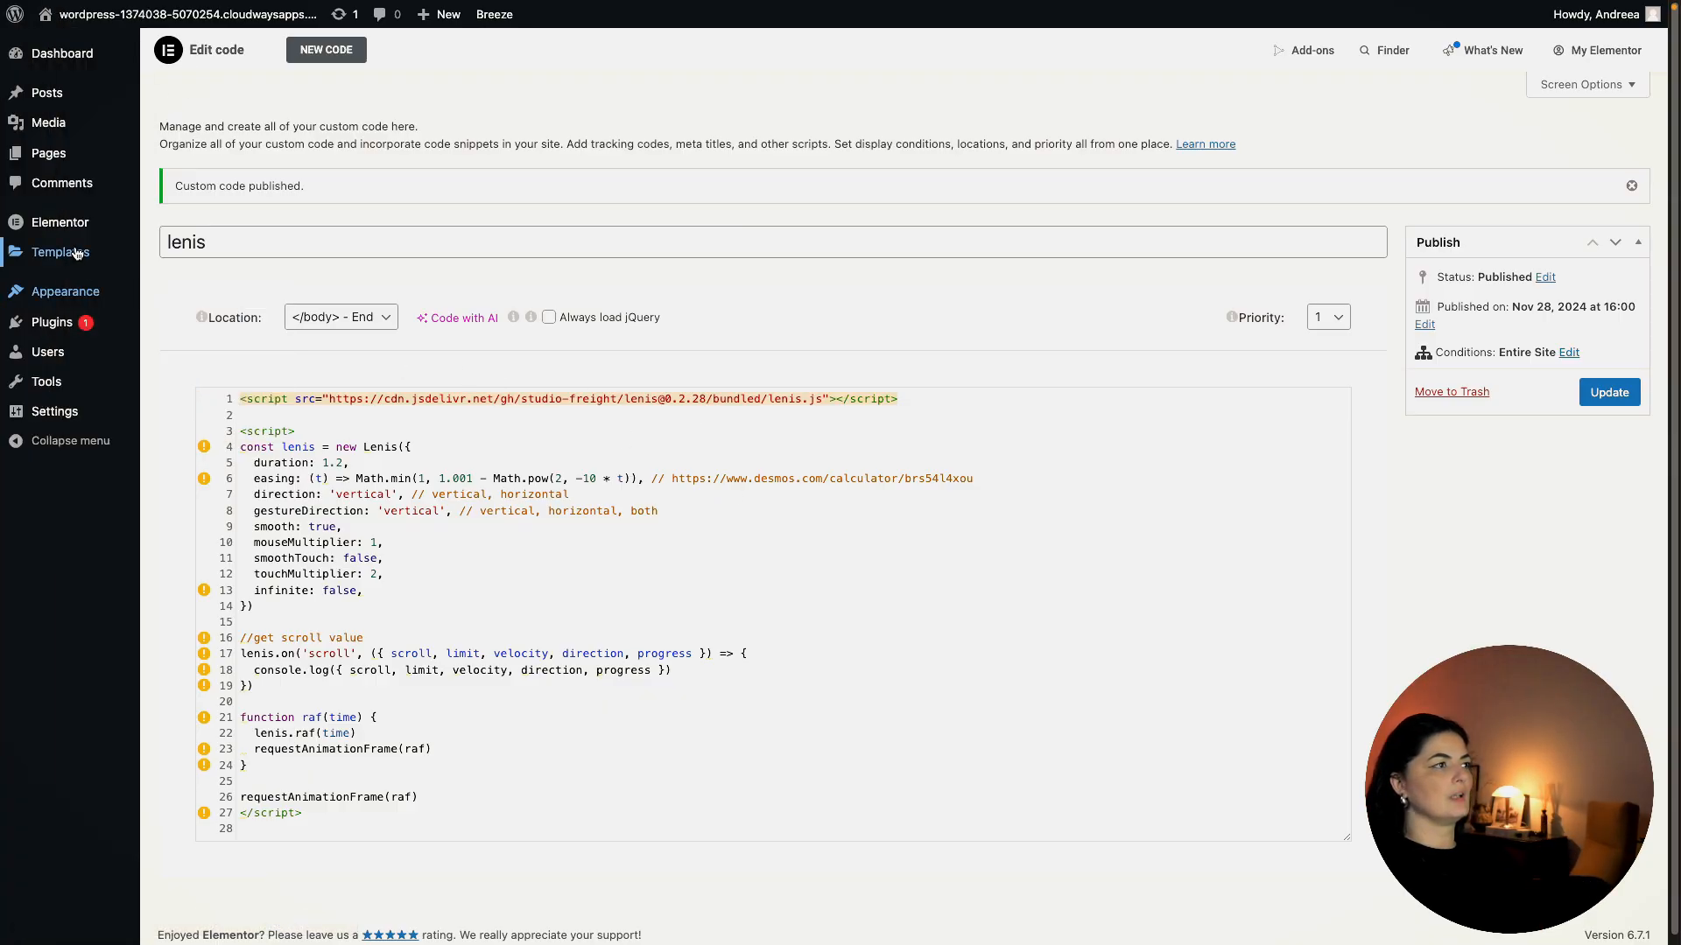
pyautogui.click(192, 253)
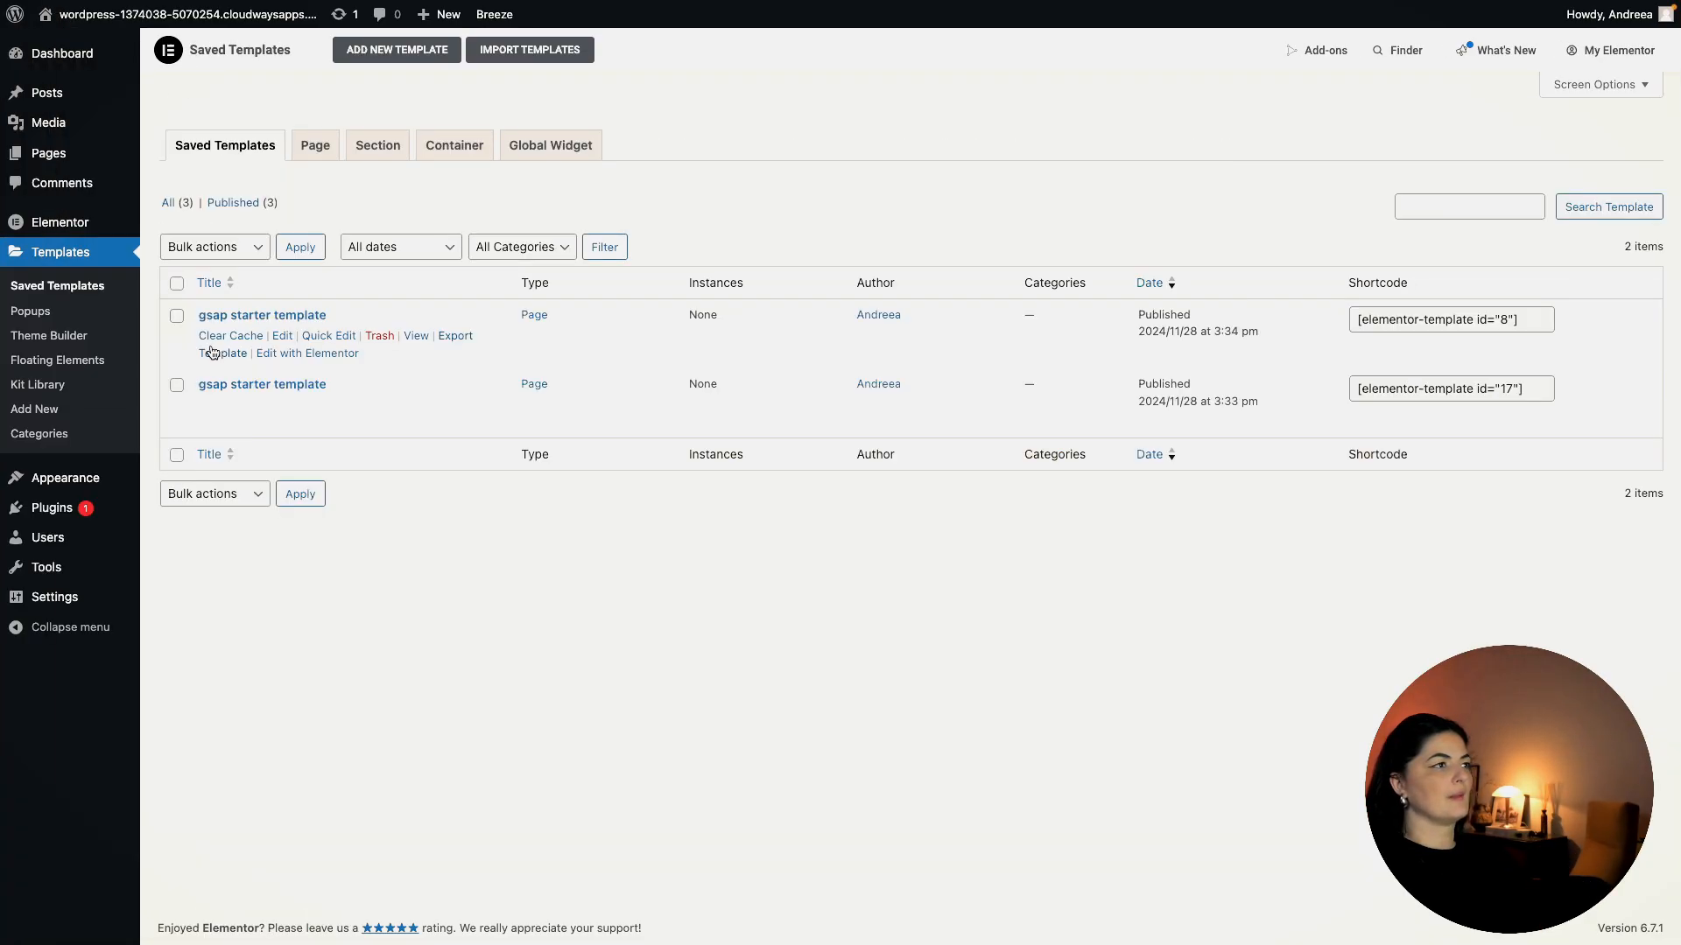
# Paste the Lenis and .cool-split h2 rules into the gsap starter template's Site Settings Custom CSS, save, and preview.
pyautogui.click(297, 355)
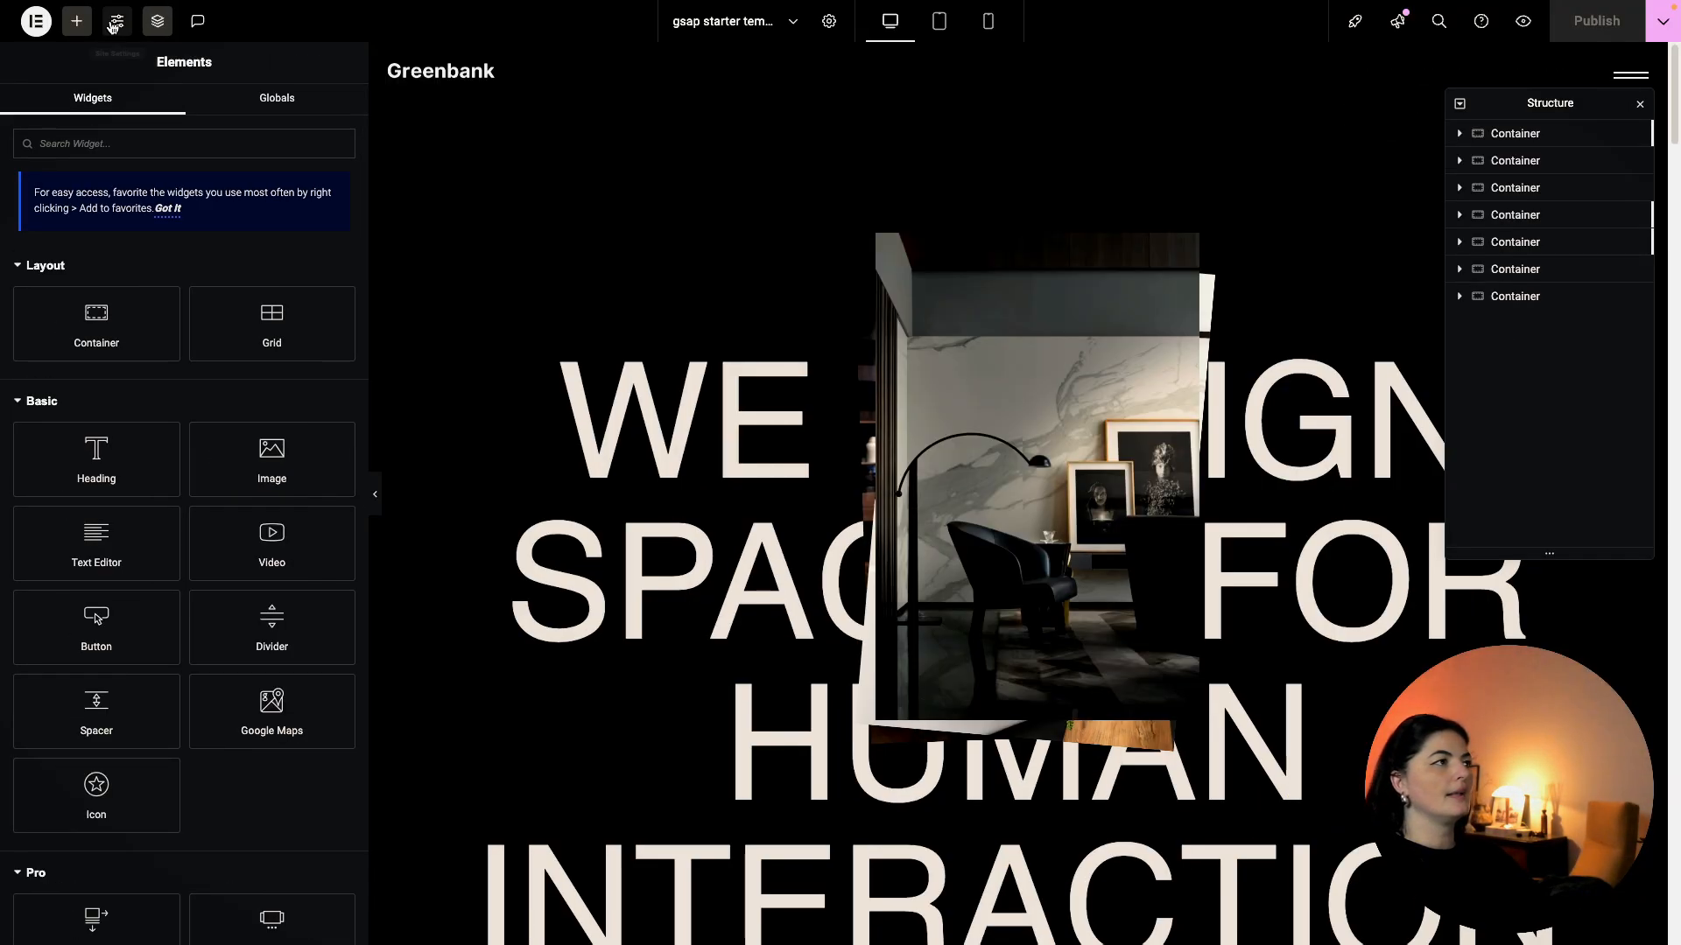
pyautogui.click(115, 23)
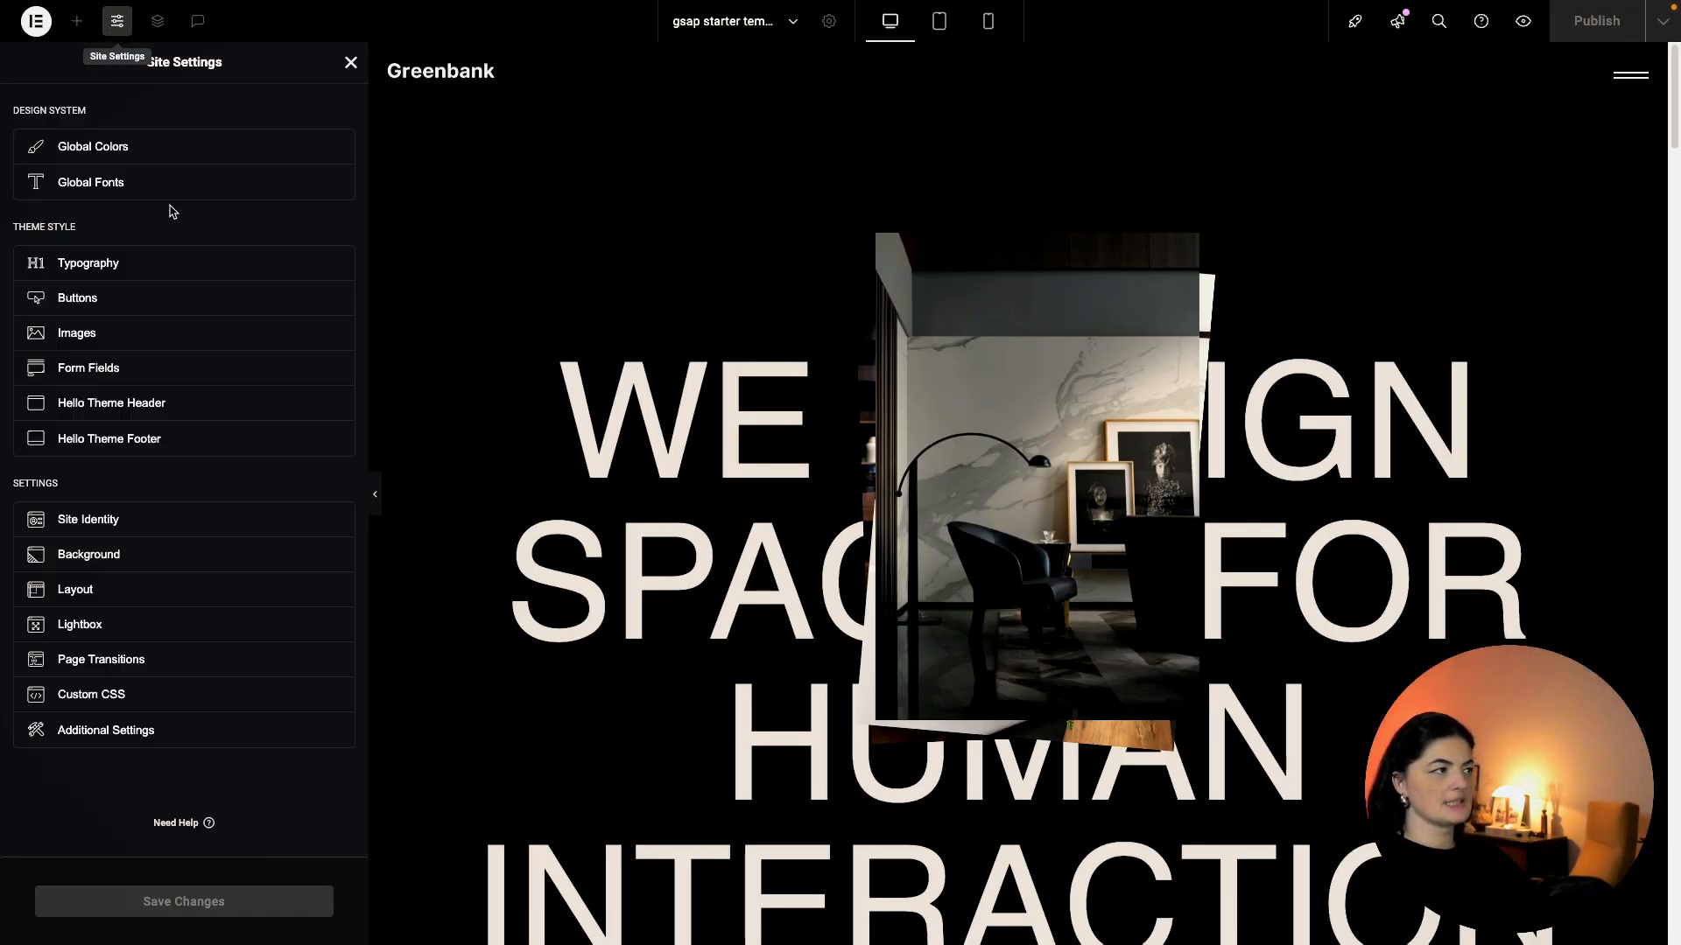
pyautogui.click(97, 695)
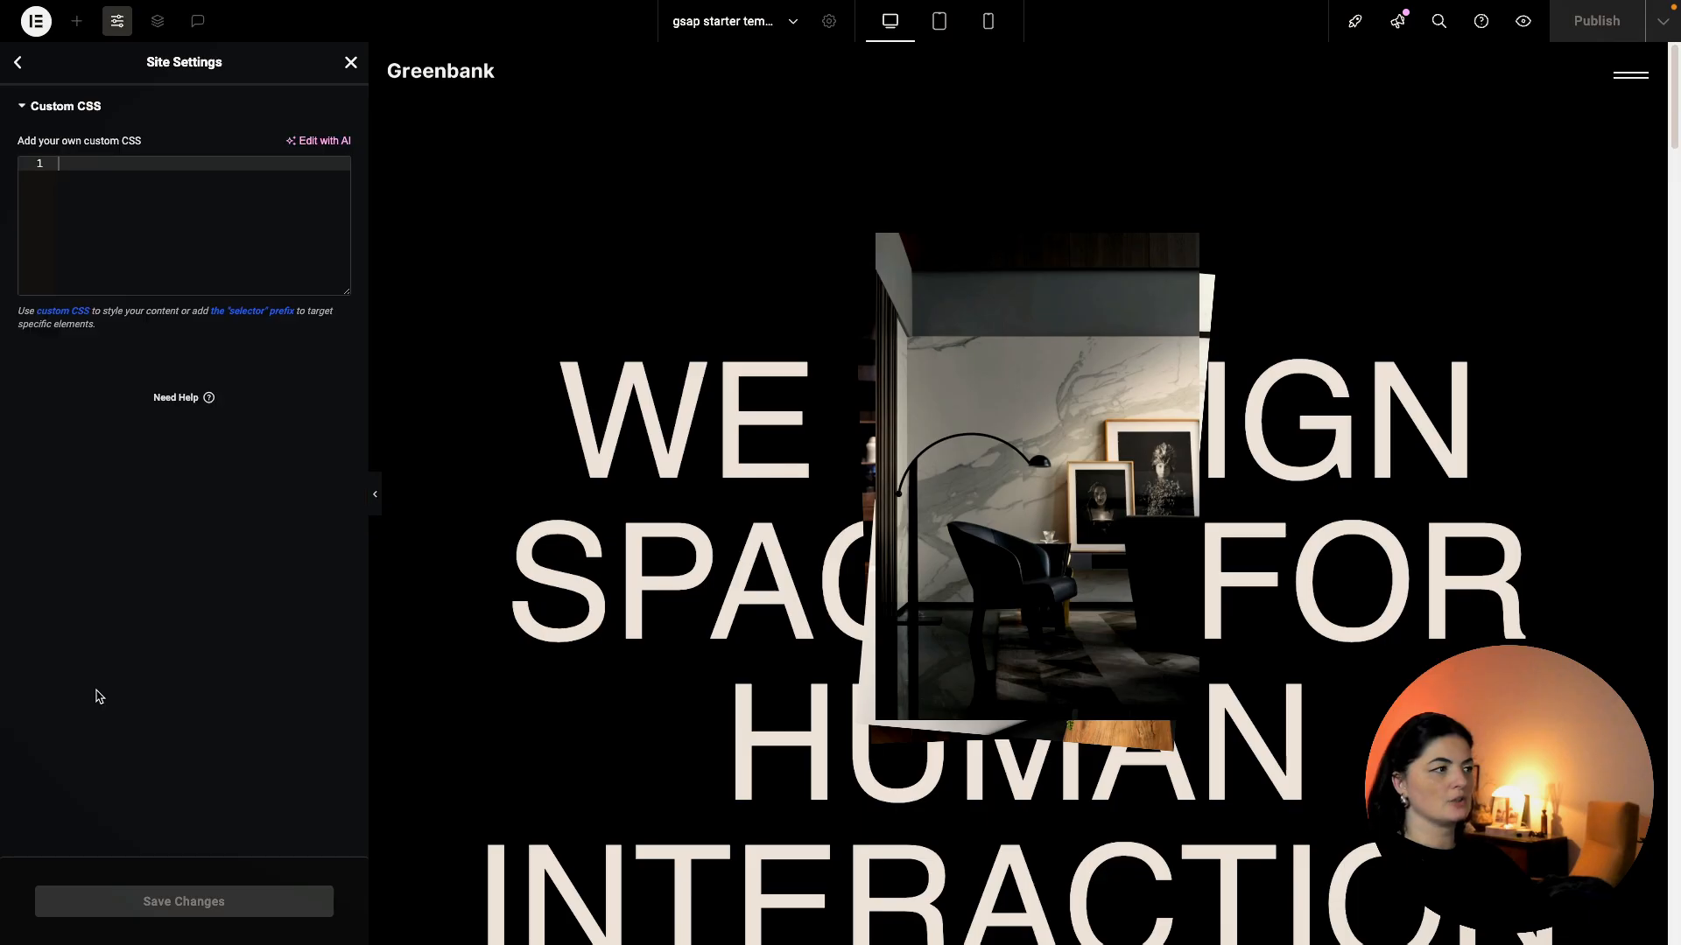
pyautogui.click(115, 181)
pyautogui.write('/* add this to your custom CSS in the site settings */  html {   scroll-behavior: auto !important; } html.lenis {   height: auto; } .lenis.lenis-smooth {   scroll-behavior: auto; } .lenis.lenis-smooth [data-lenis-prevent] {   overscroll-behavior: contain; } .lenis.lenis-stopped {   overflow: hidden; }  .cool-split h2 {   width: 85%;   color: rgba(255, 255, 255, 0.125);   transition: color 0.3s; }')
pyautogui.click(202, 902)
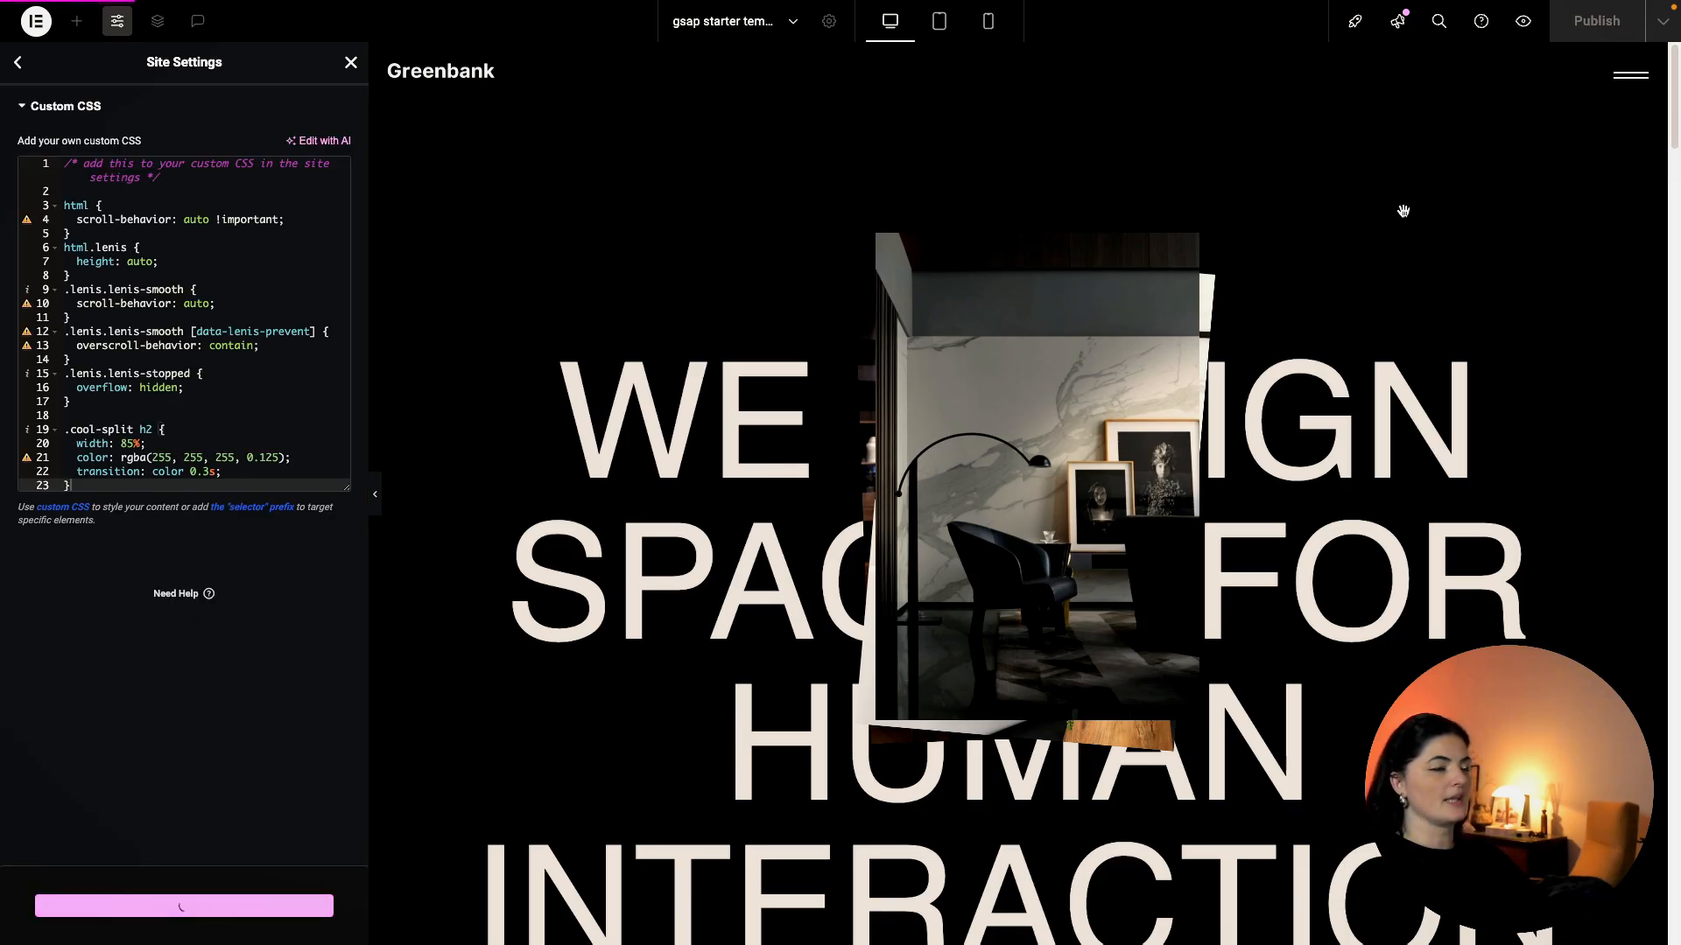
pyautogui.click(1523, 21)
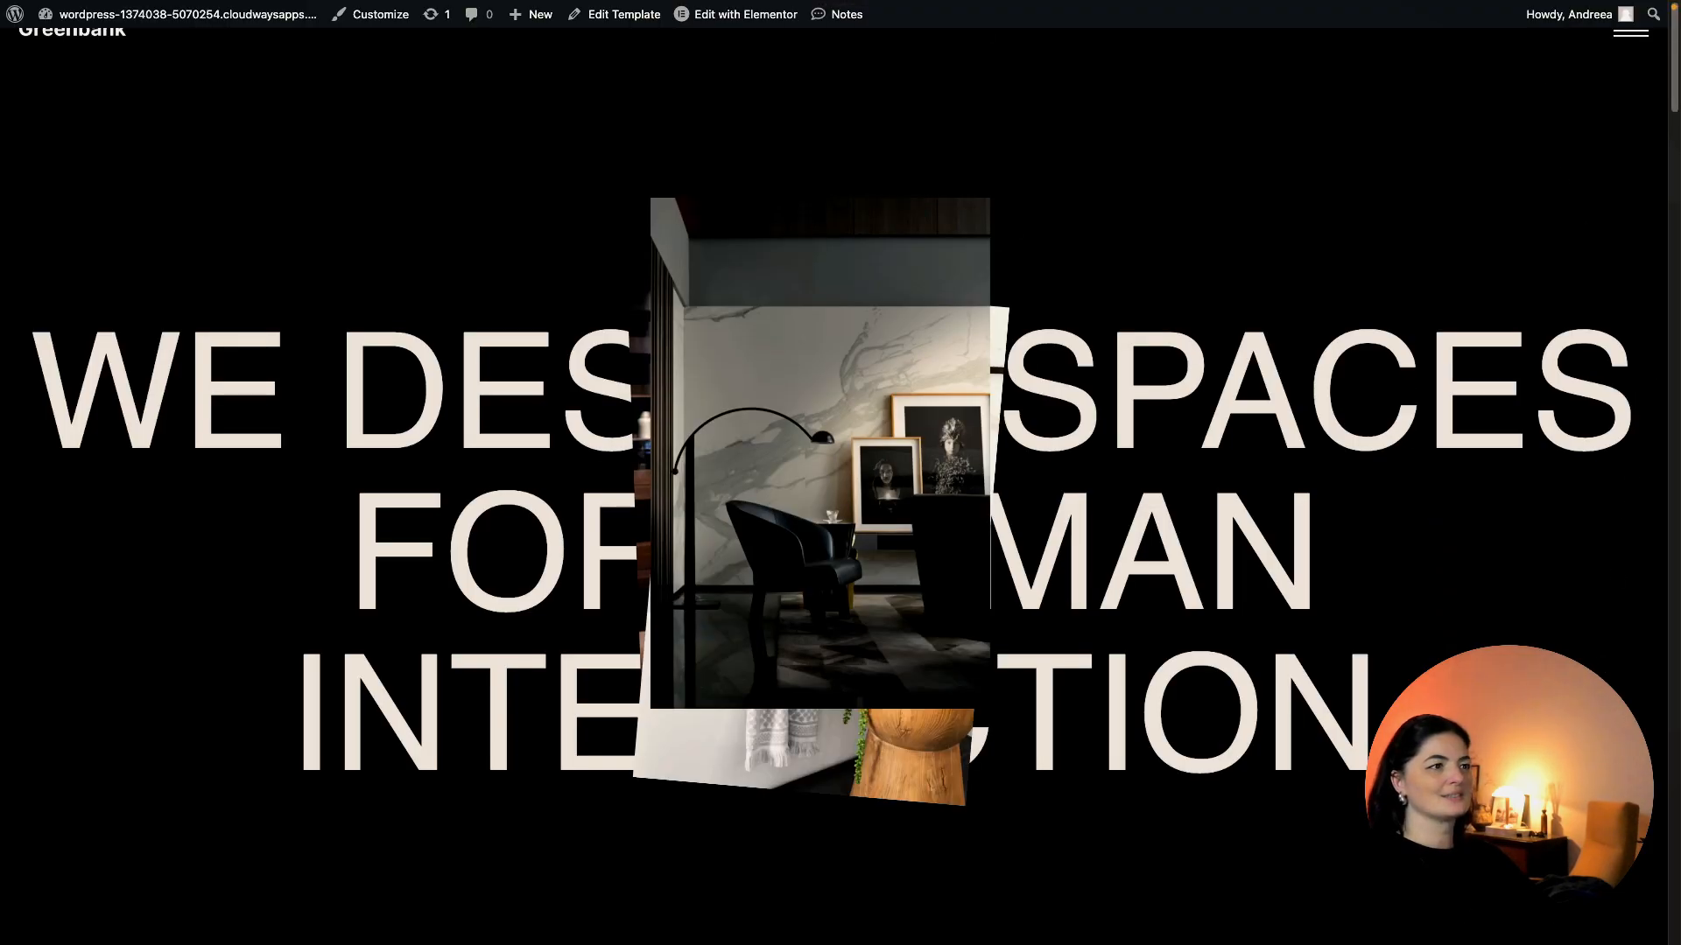
# Scroll the preview to FIN and back, then switch to the Cloudways dashboard.
pyautogui.scroll(-7, 840, 473)
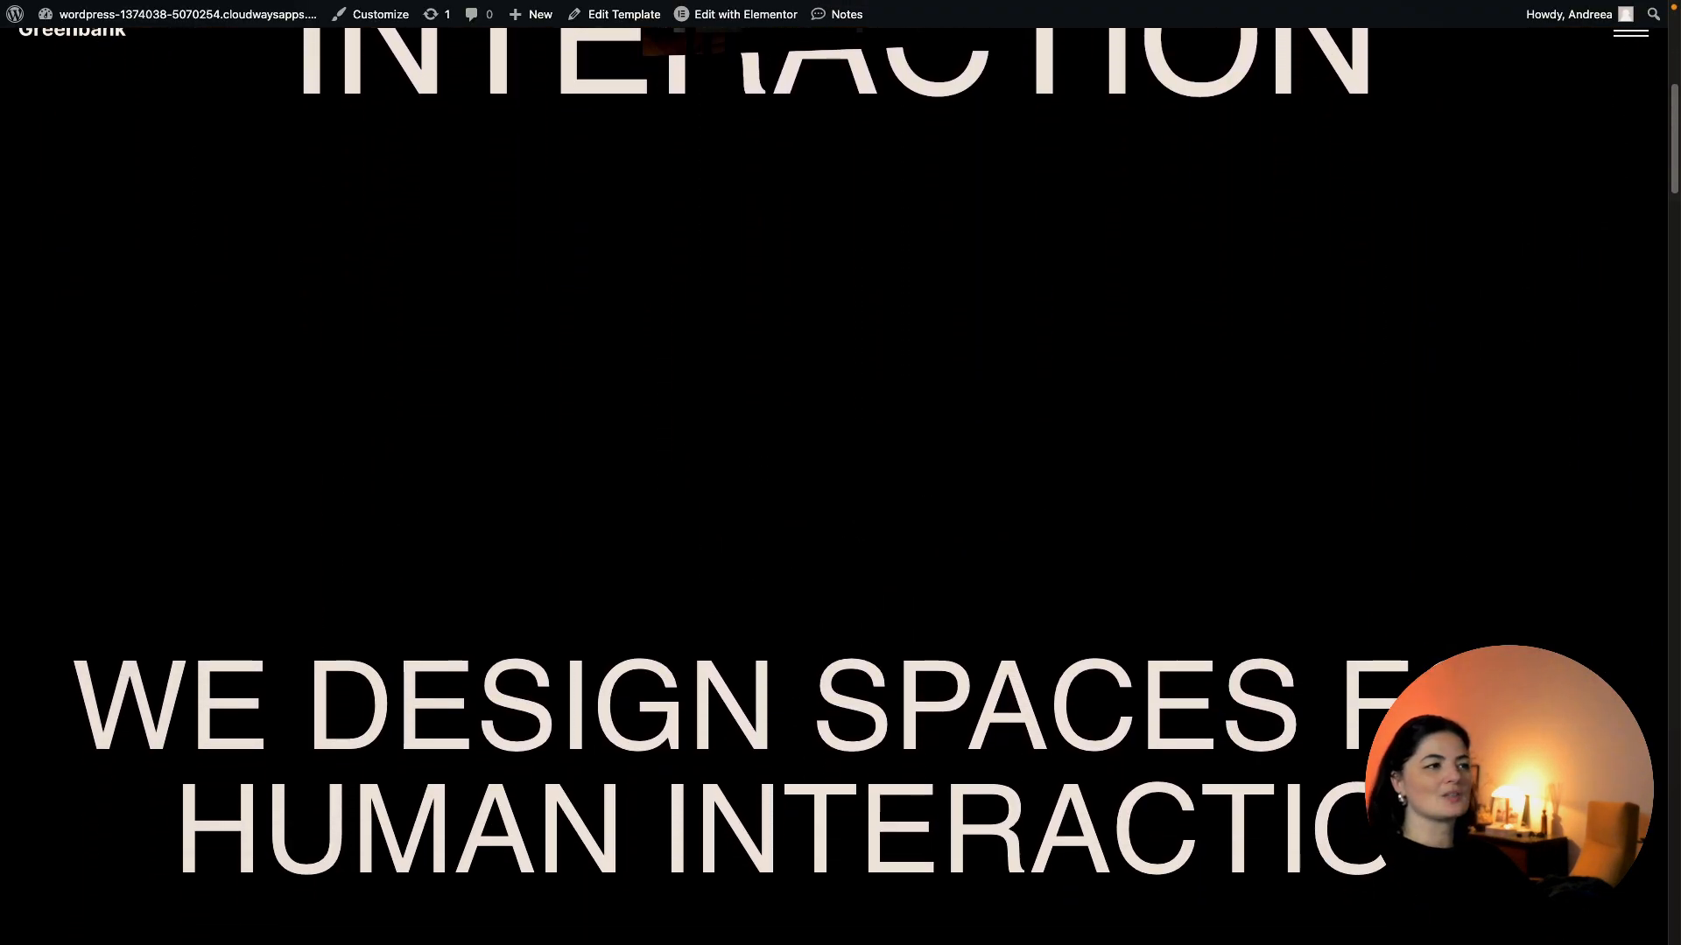
pyautogui.scroll(-10, 840, 473)
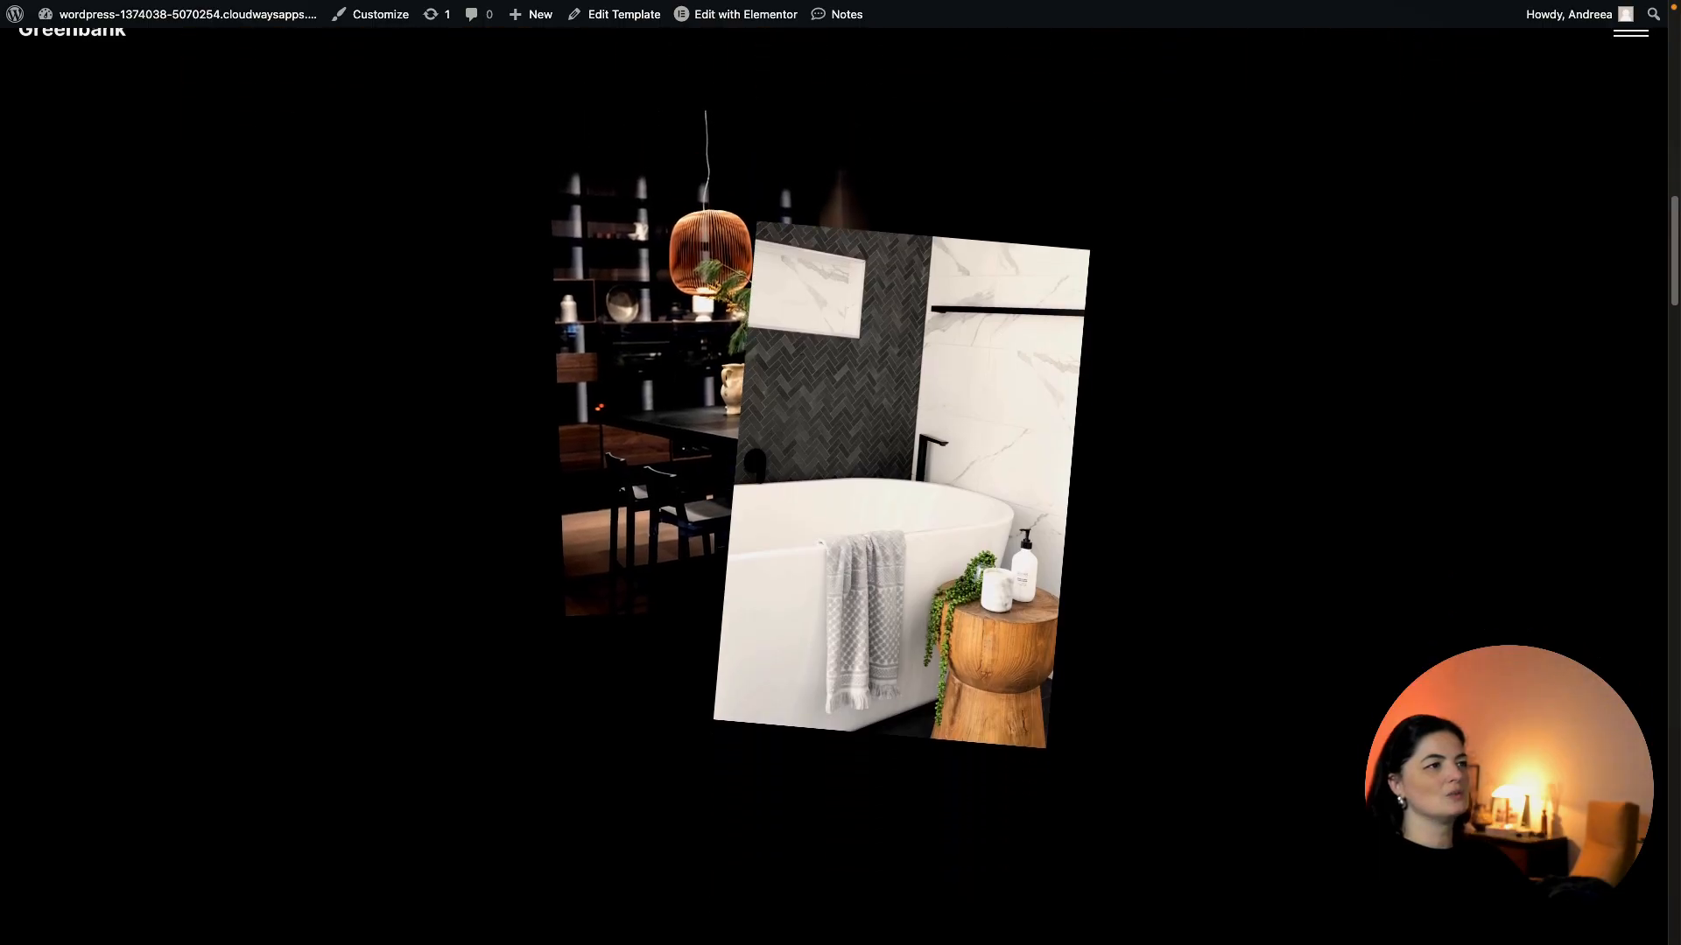
pyautogui.scroll(-10, 840, 473)
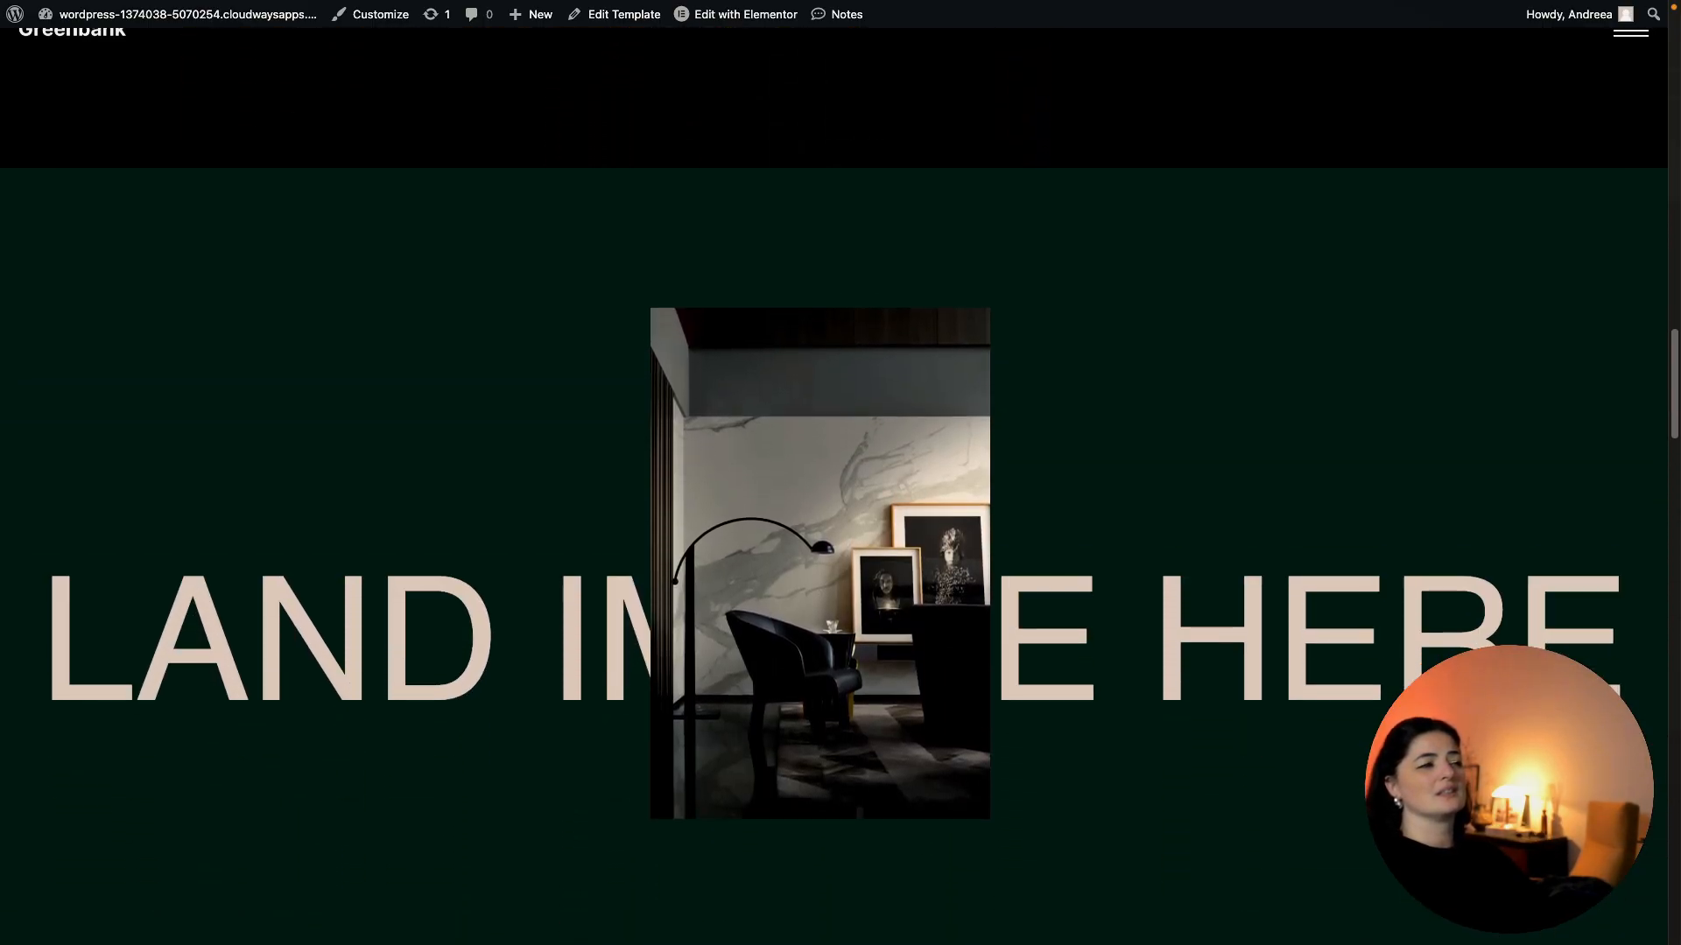
pyautogui.scroll(-10, 840, 473)
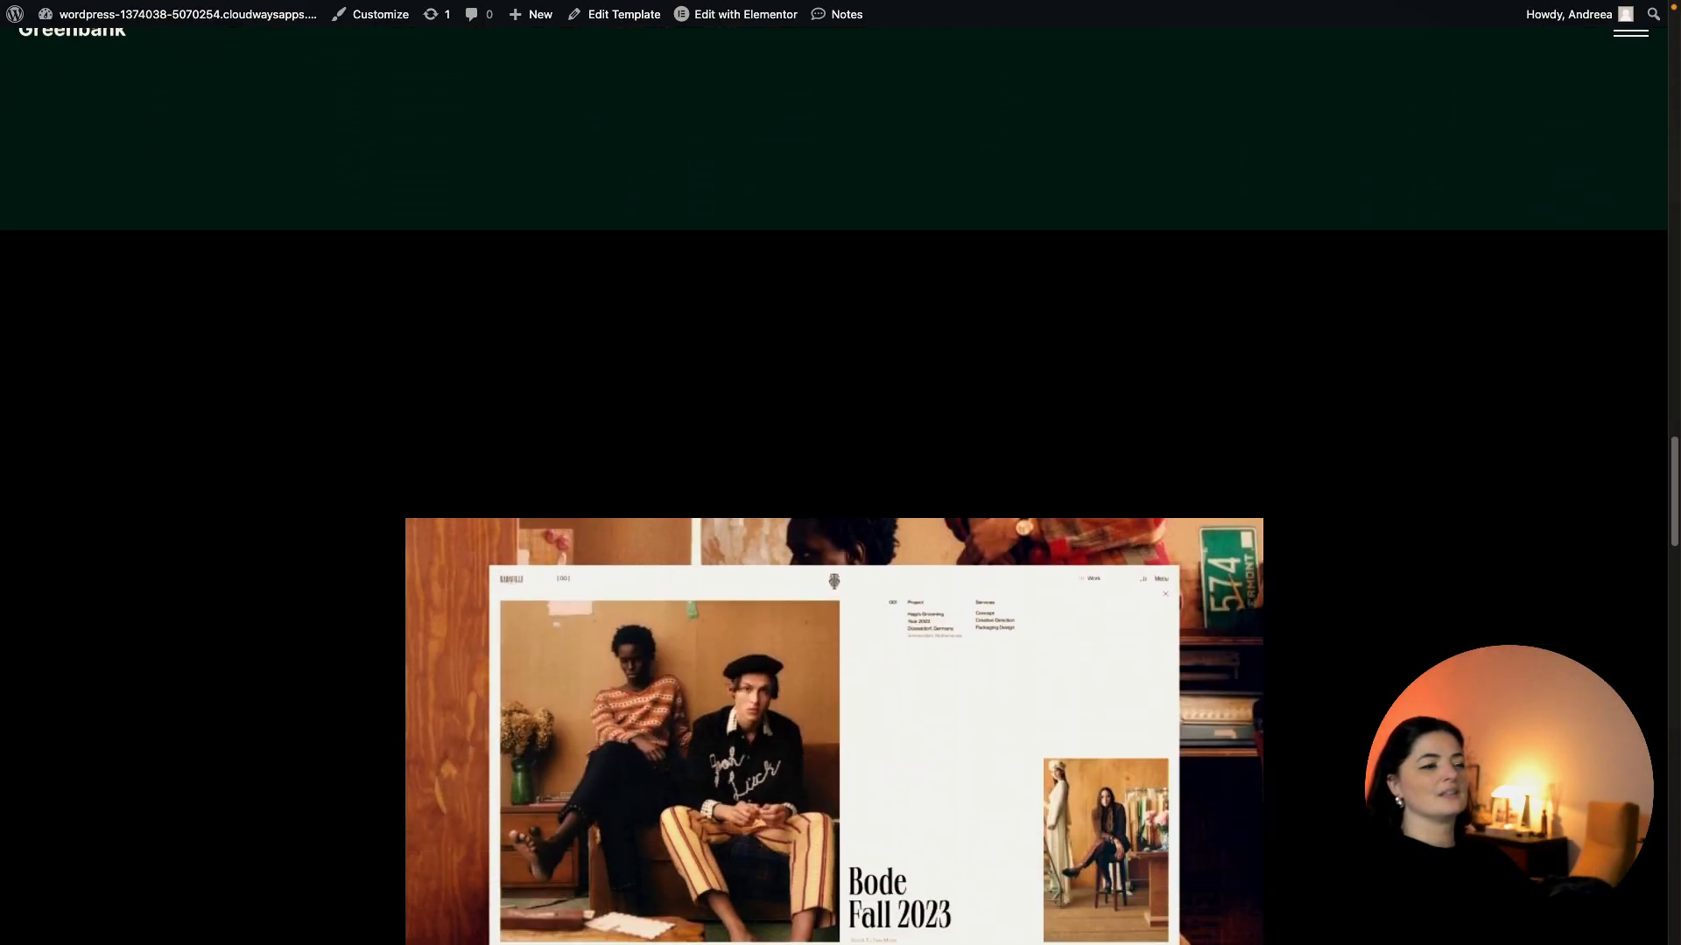
pyautogui.scroll(-10, 840, 473)
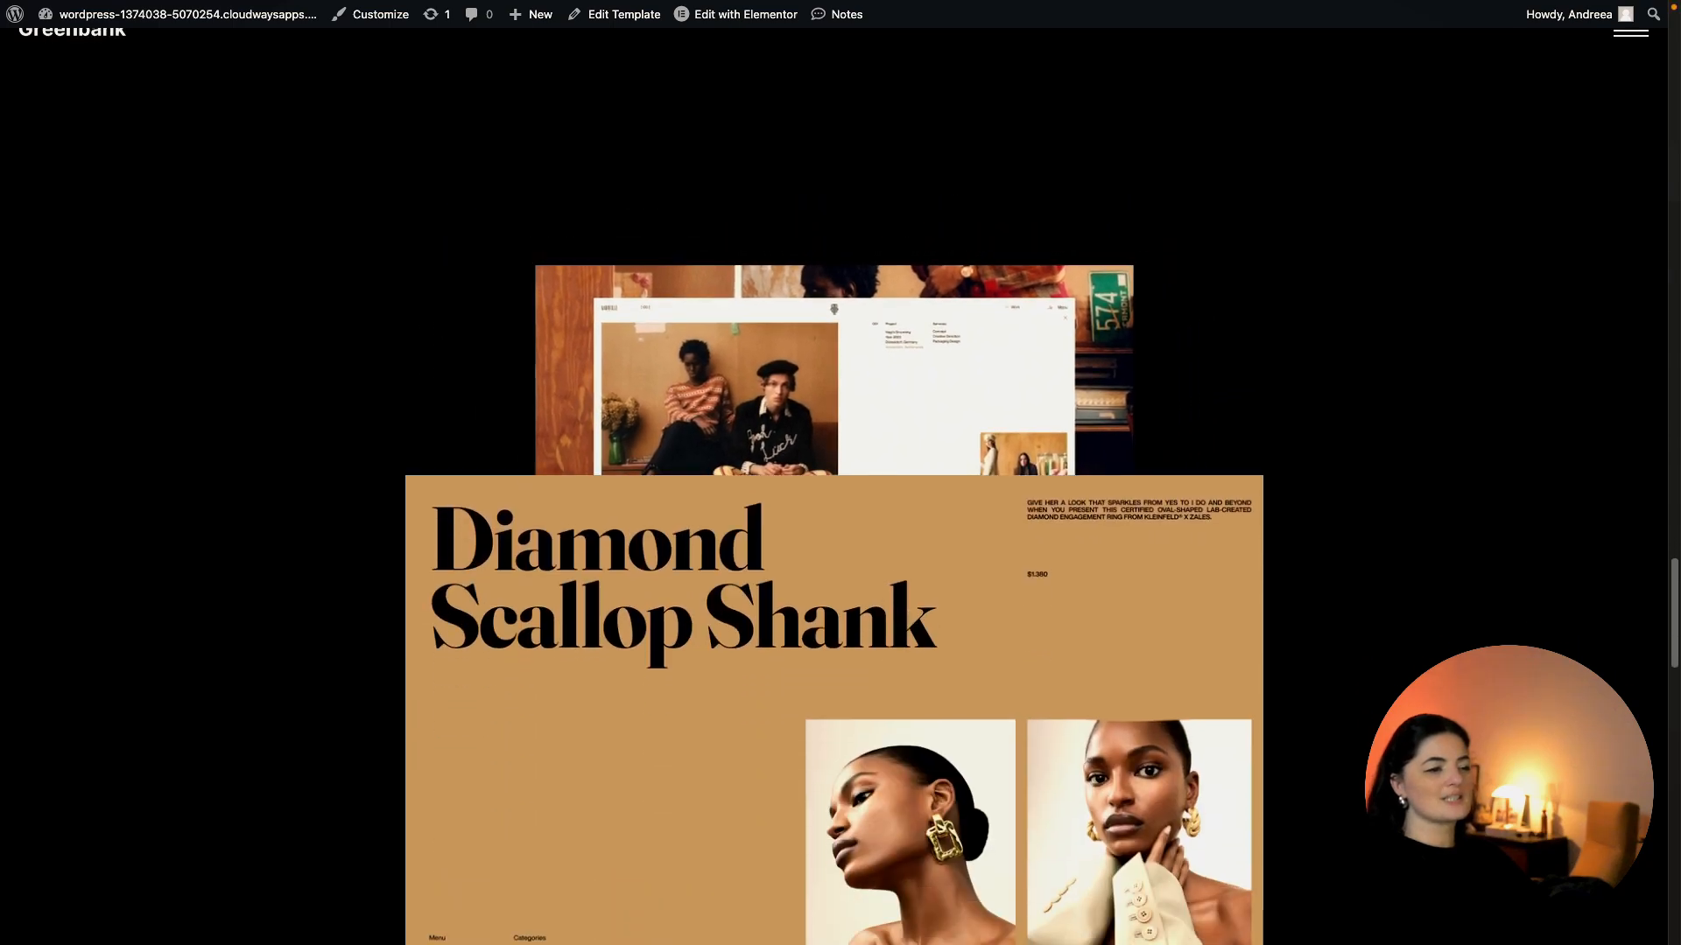
pyautogui.scroll(-10, 840, 473)
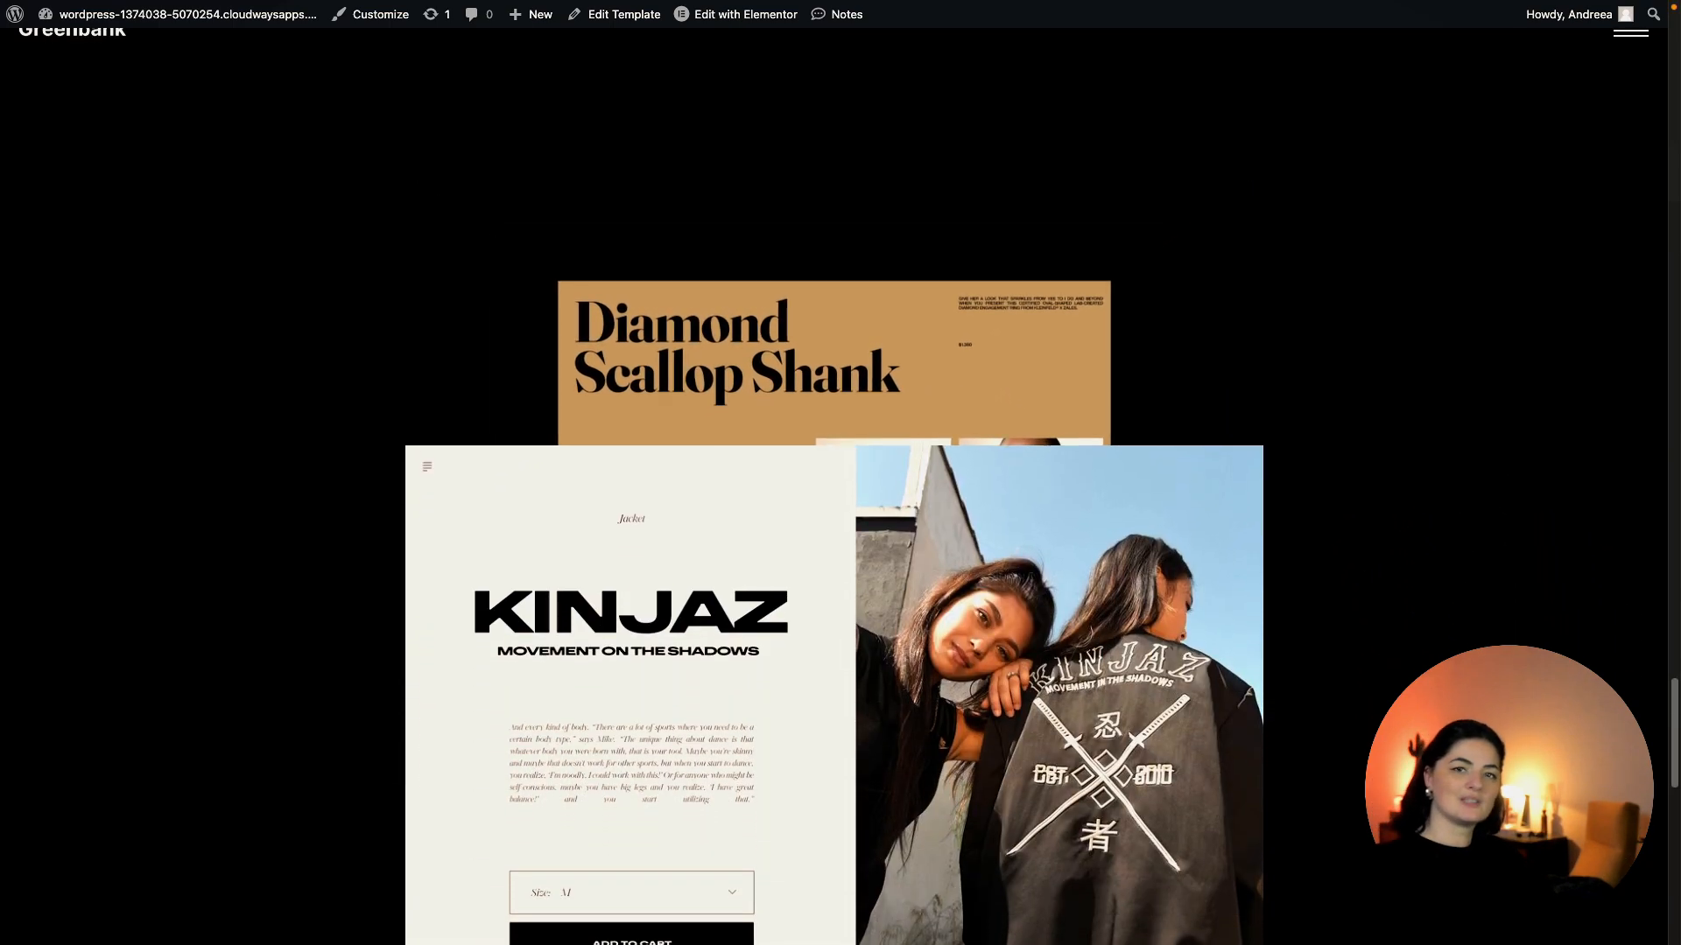
pyautogui.scroll(-10, 840, 472)
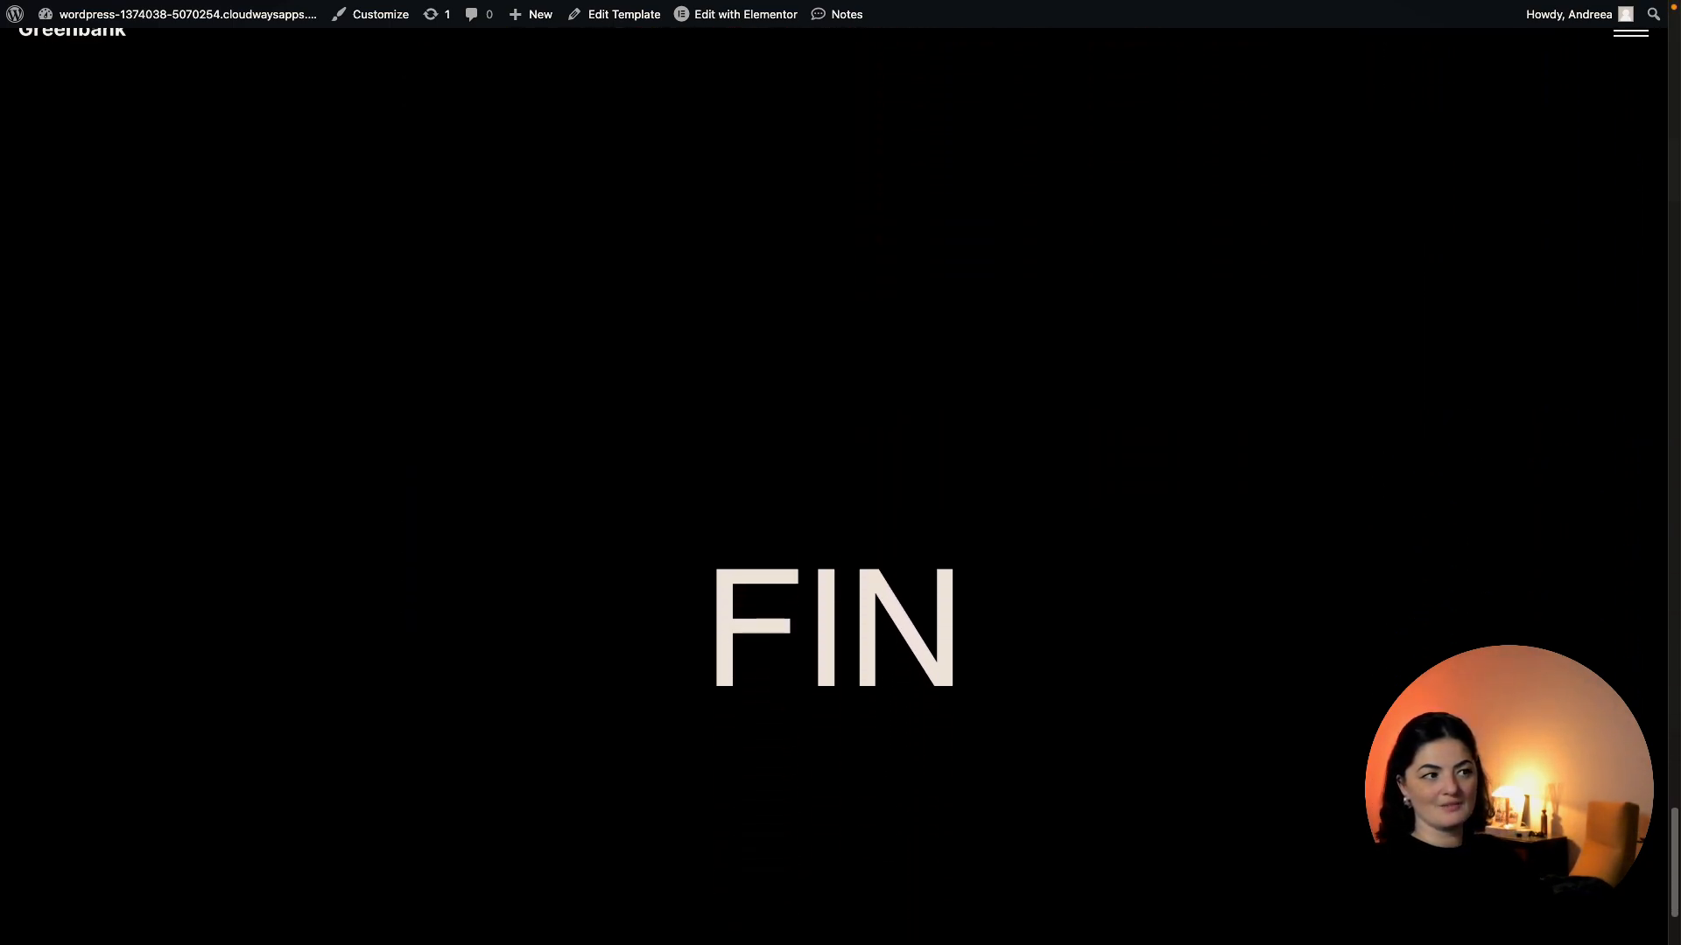
pyautogui.scroll(10, 841, 473)
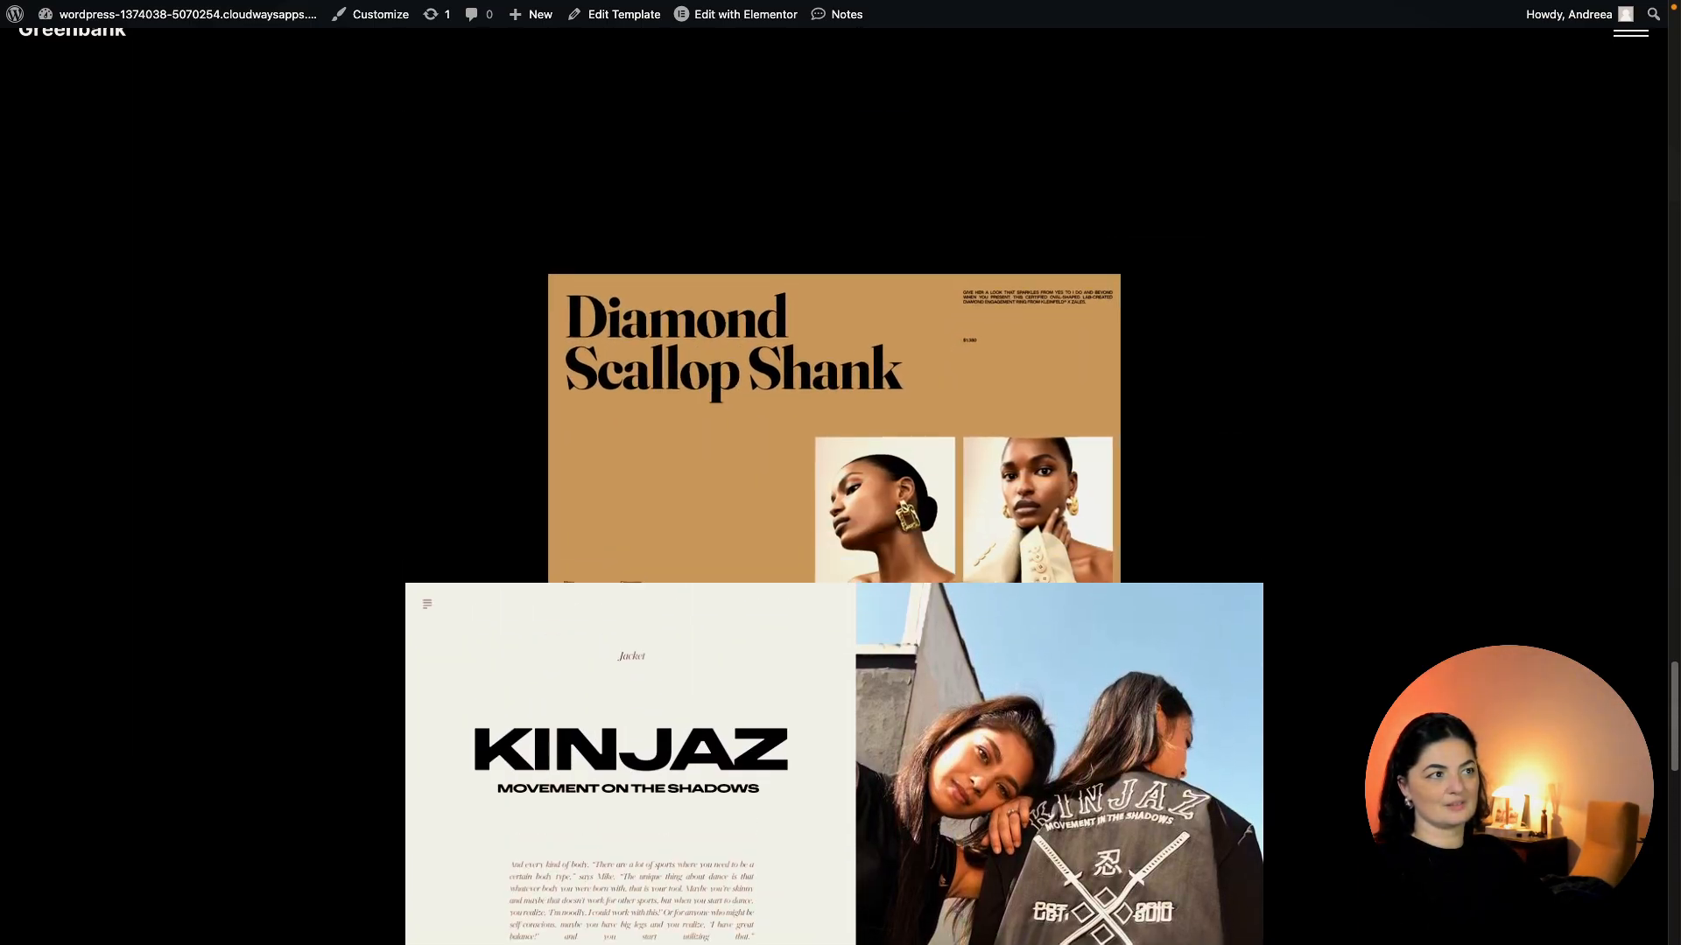
pyautogui.scroll(-10, 840, 473)
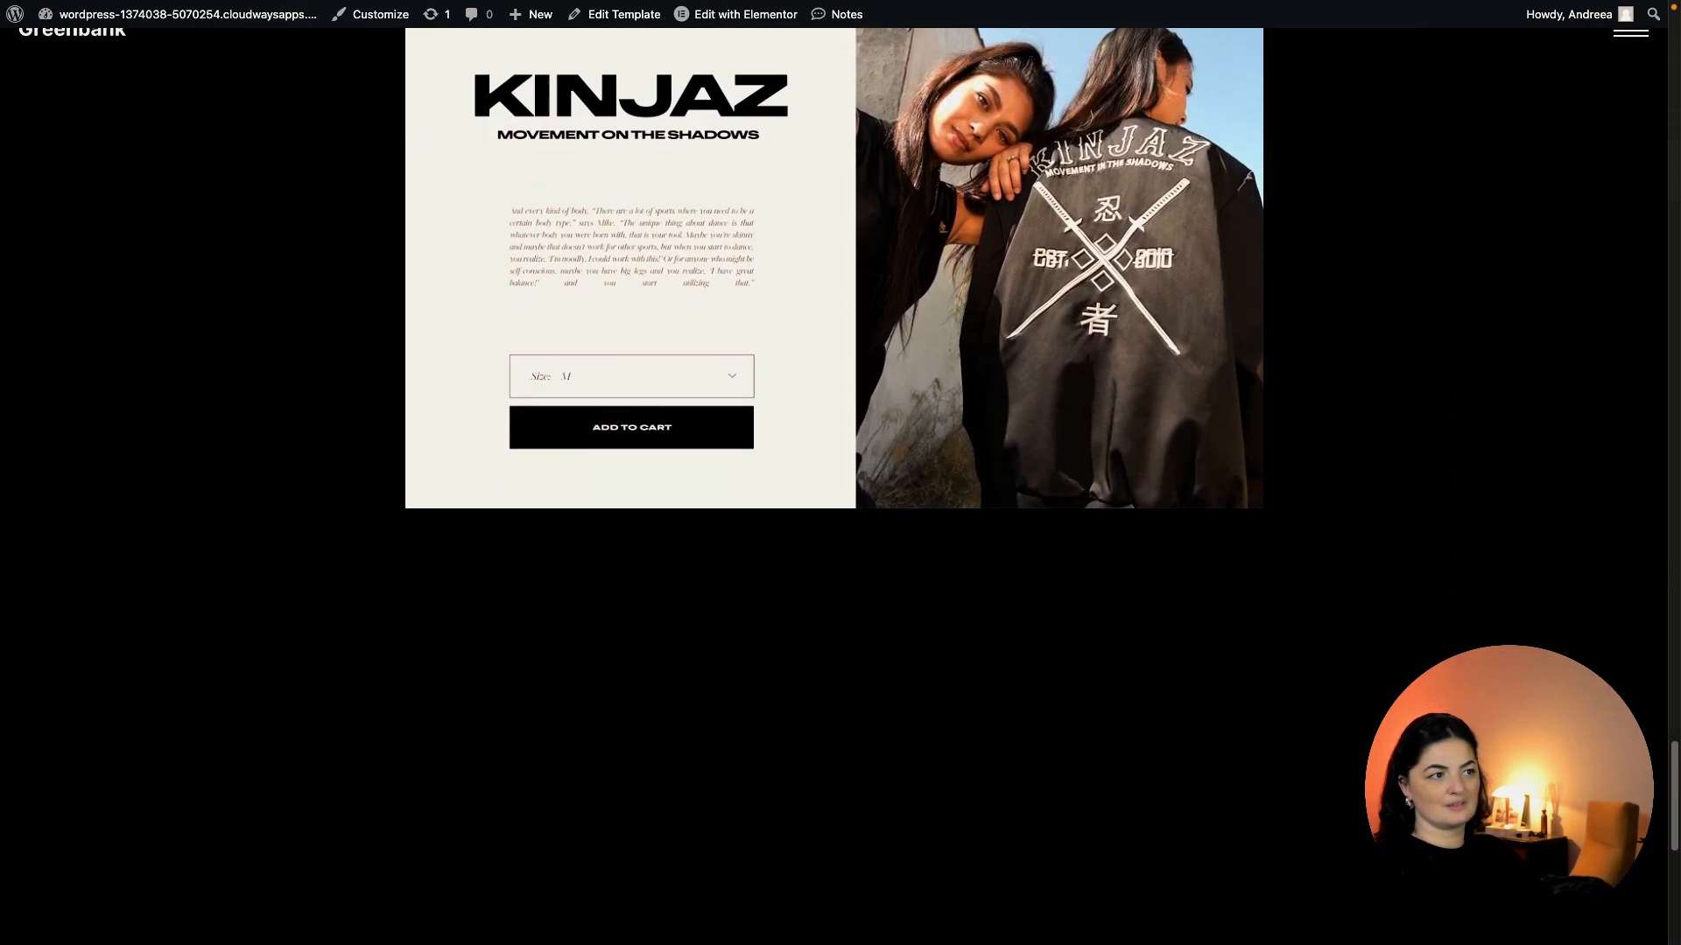
pyautogui.scroll(-6, 840, 472)
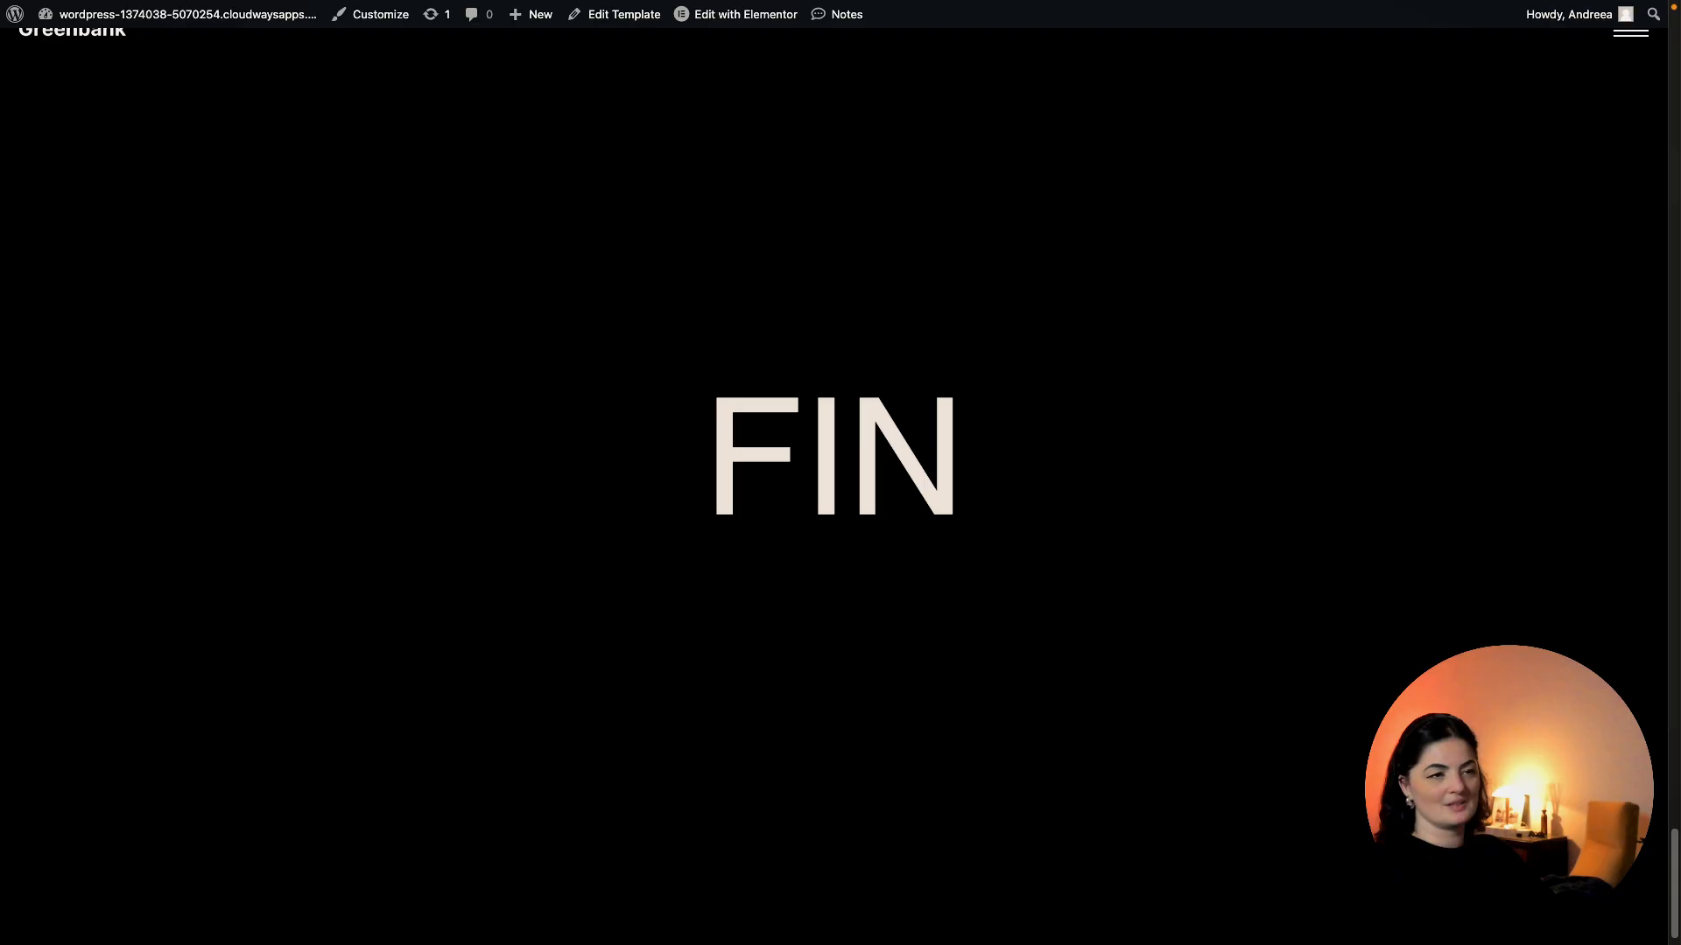
pyautogui.scroll(12, 840, 473)
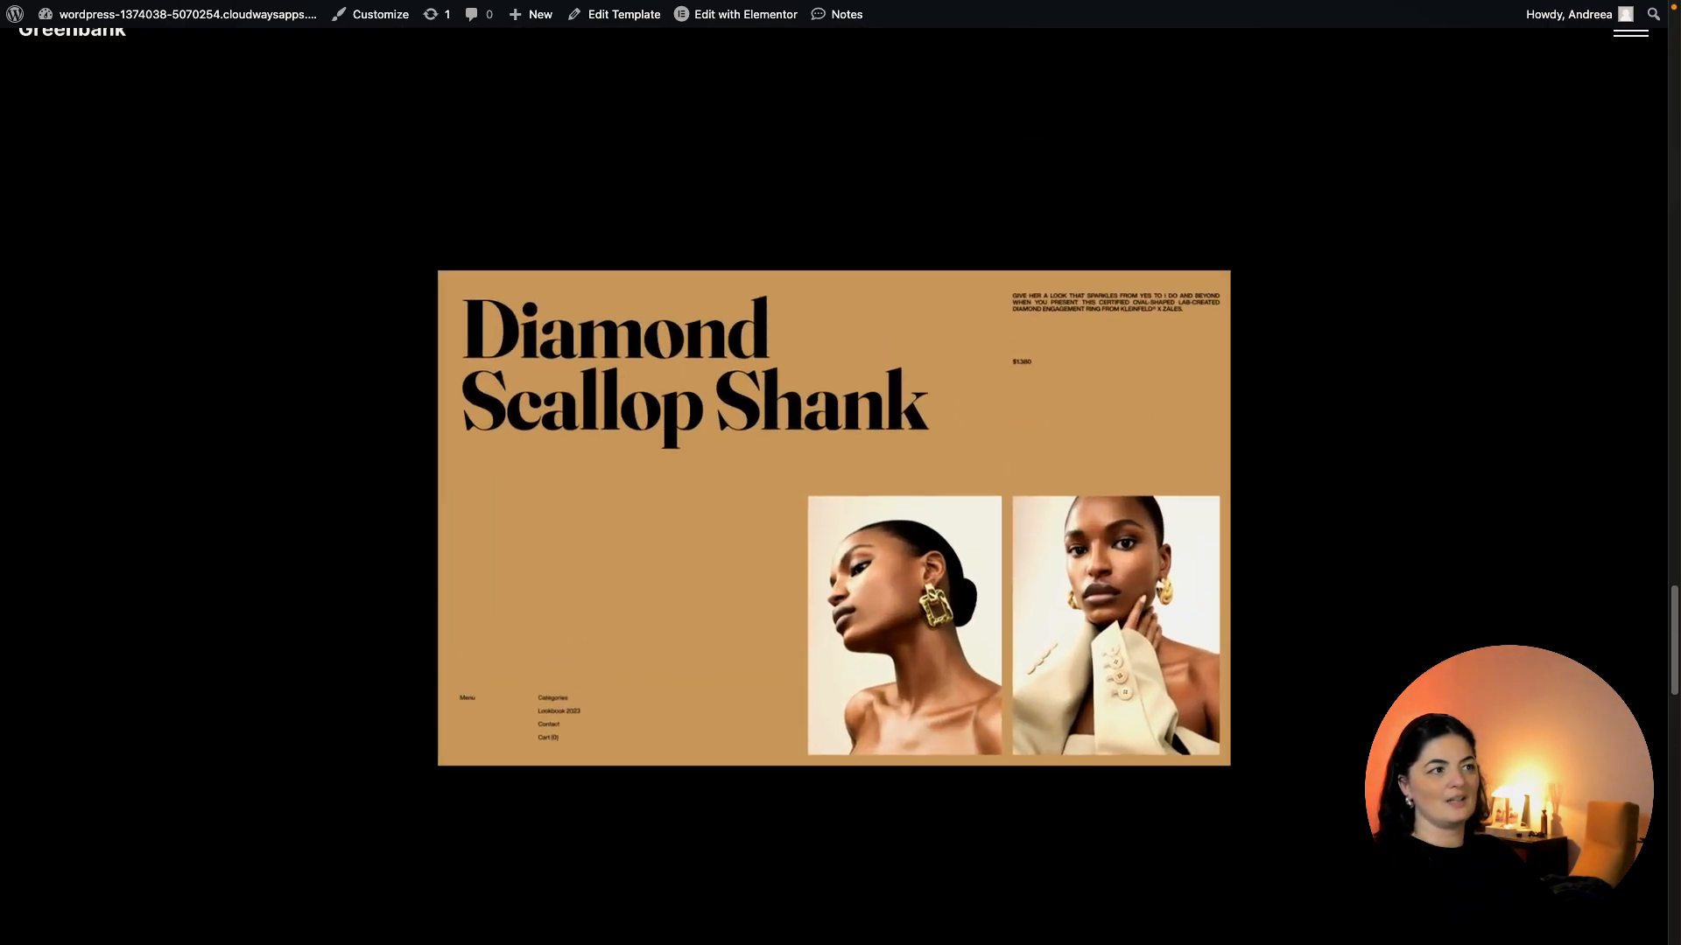
pyautogui.scroll(15, 841, 473)
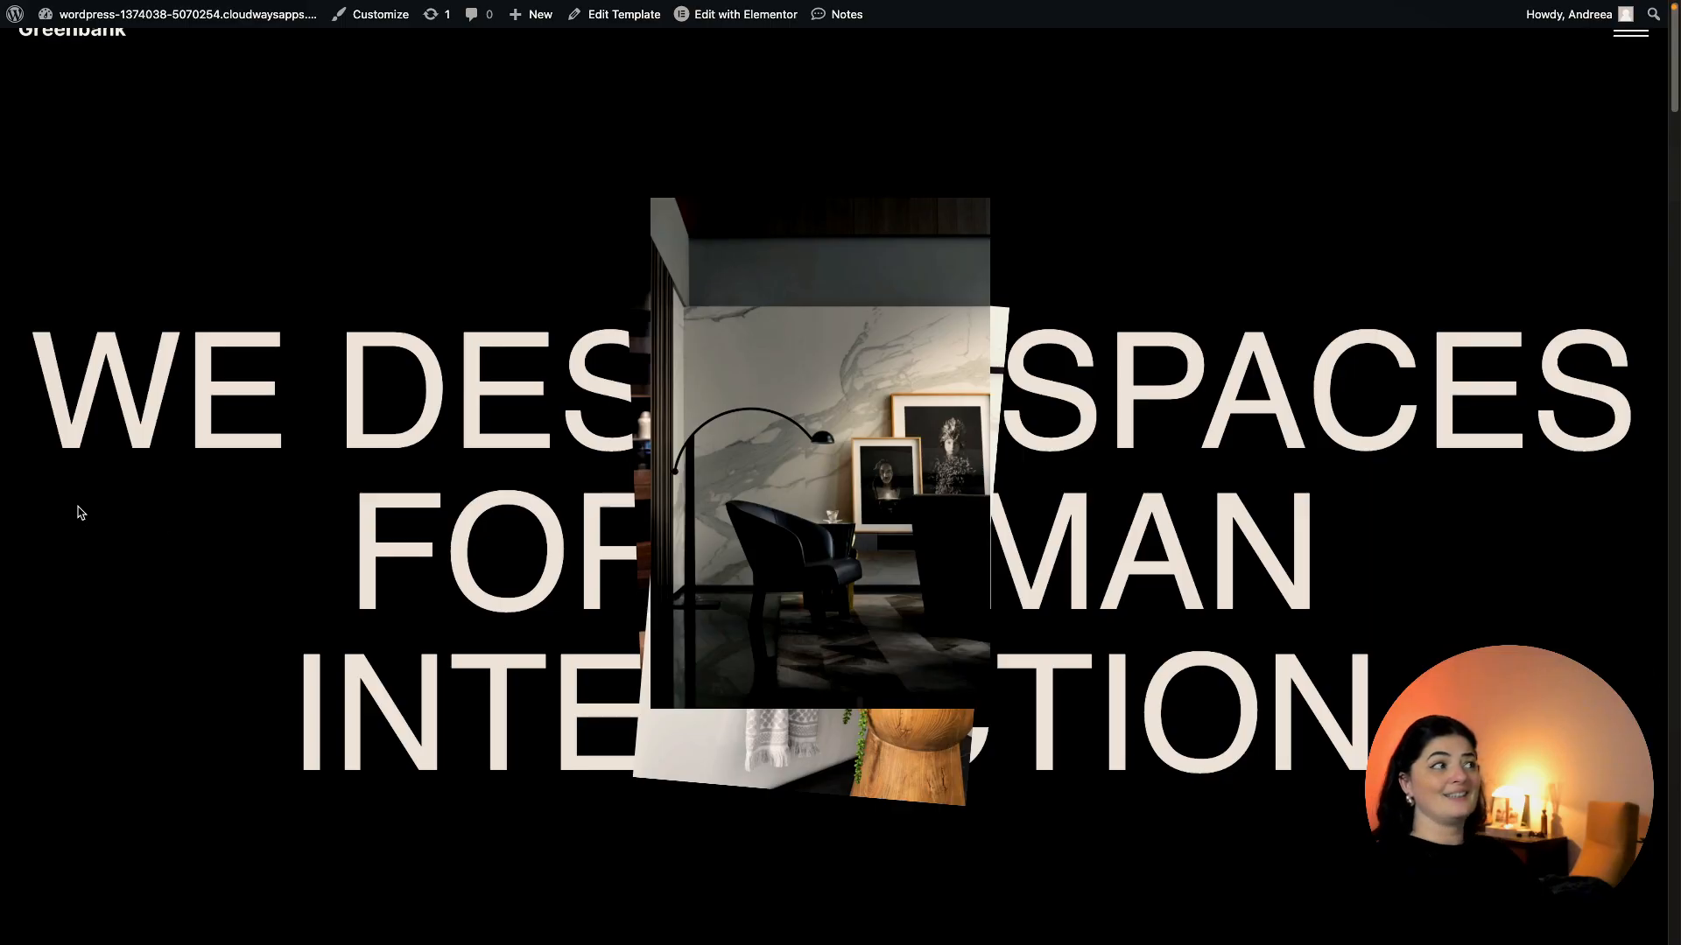
pyautogui.moveTo(5, 588)
pyautogui.click(72, 730)
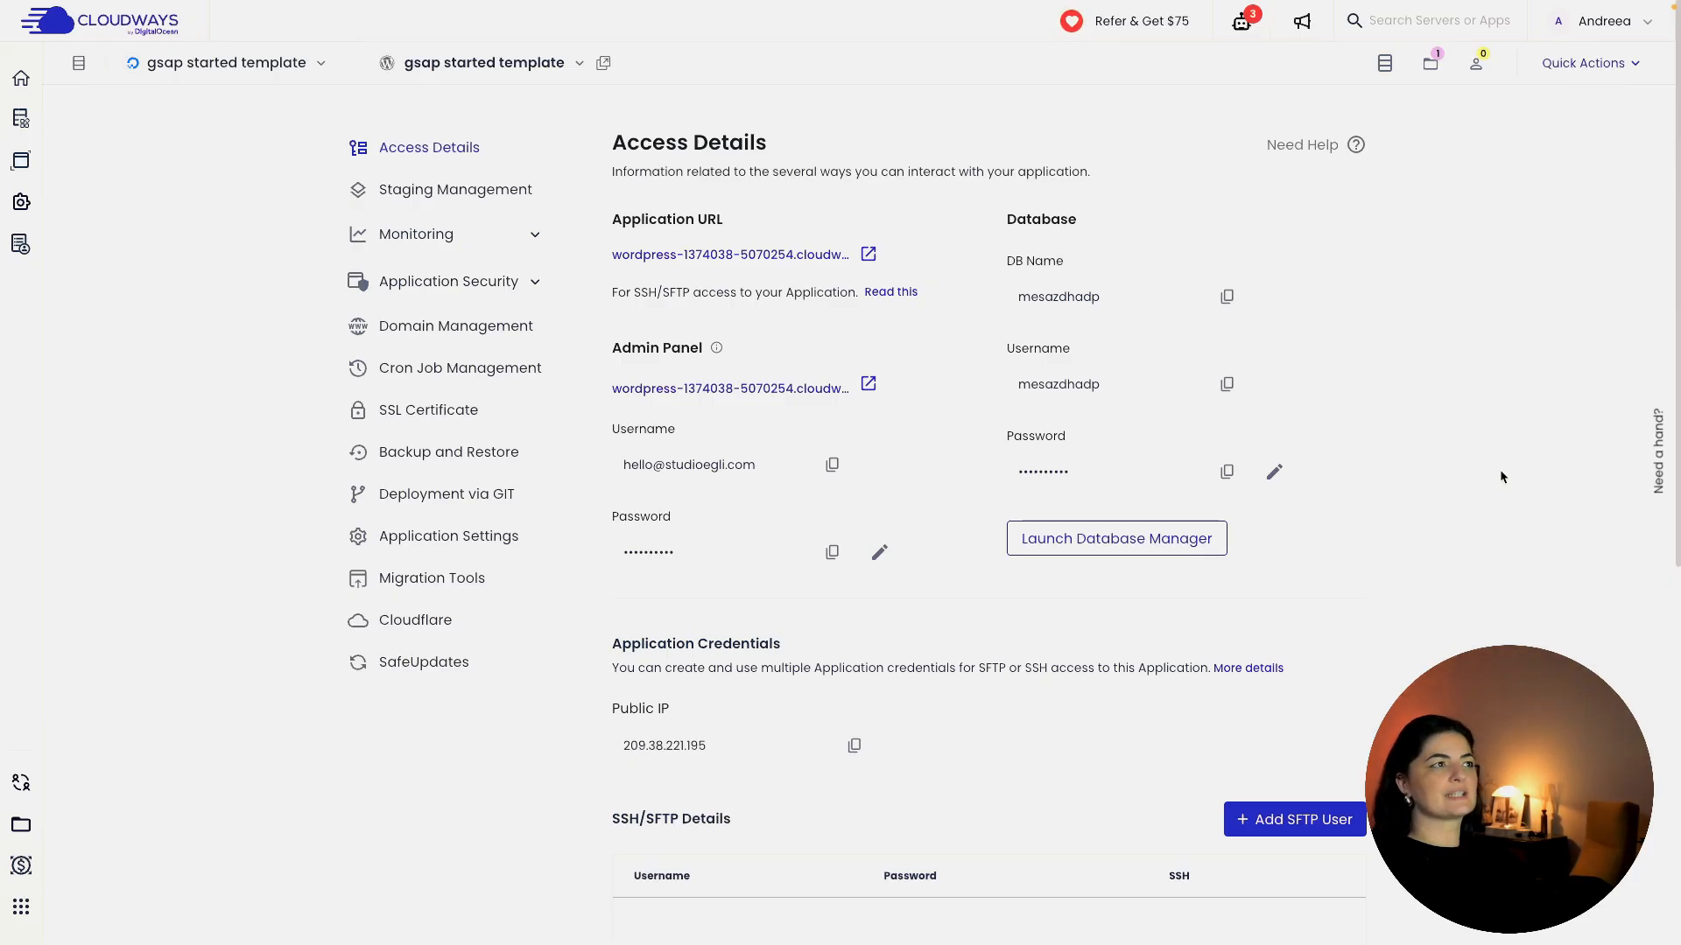
# Show the Staging Management page for the gsap started template application.
pyautogui.click(466, 187)
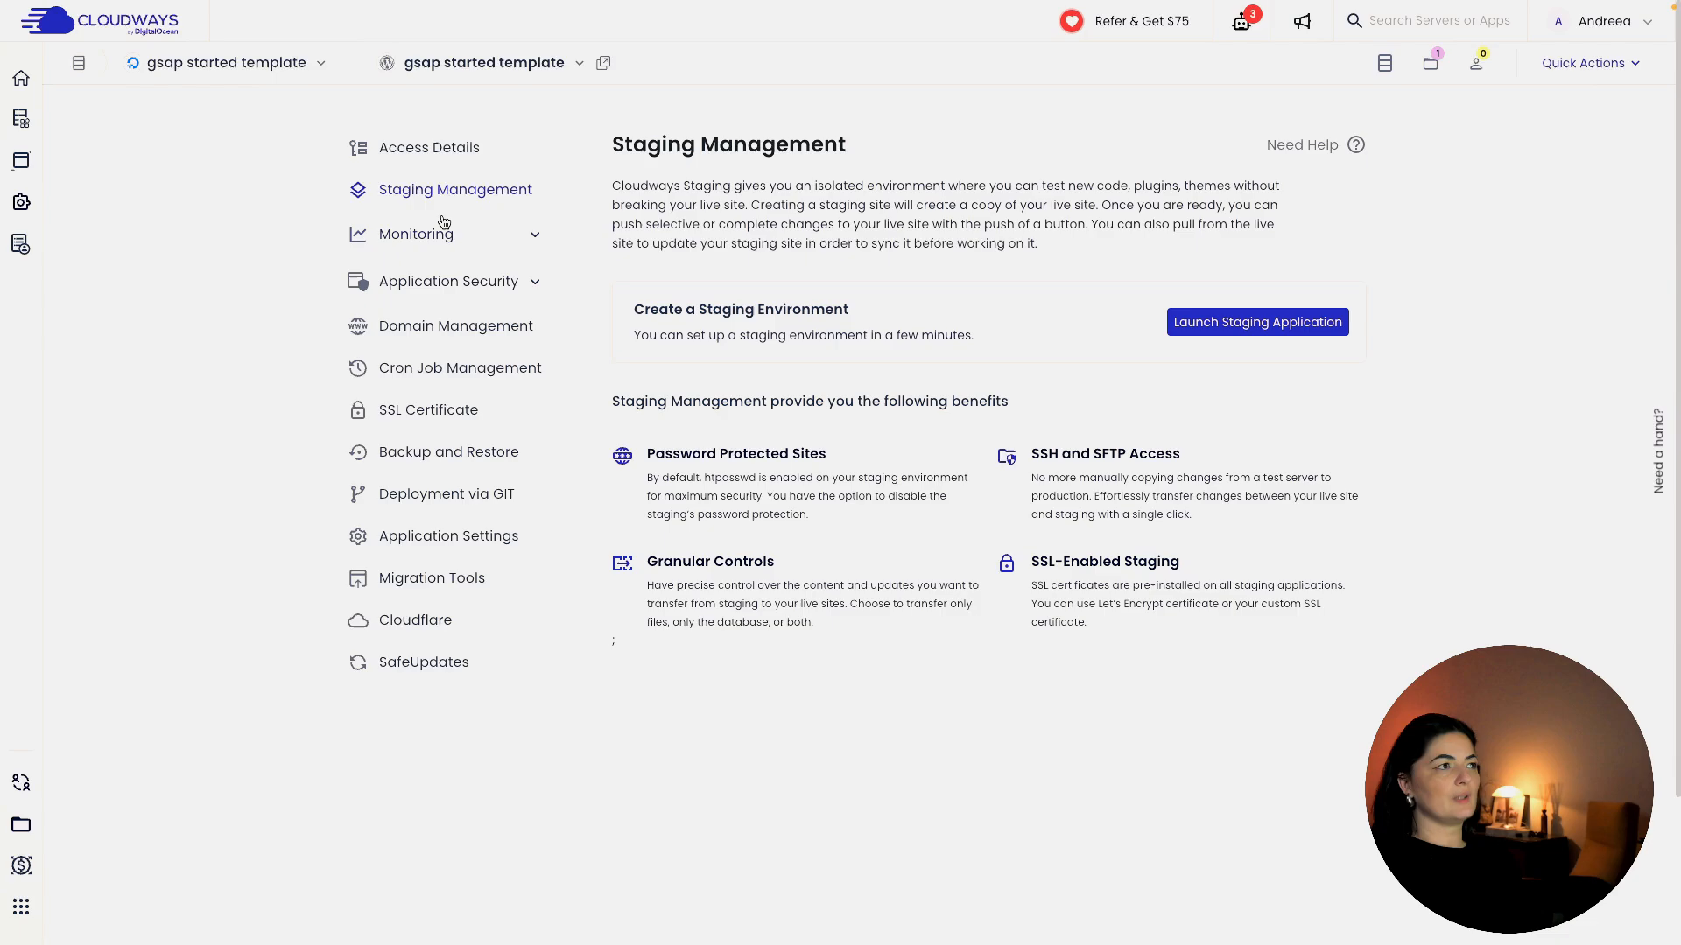
pyautogui.click(444, 154)
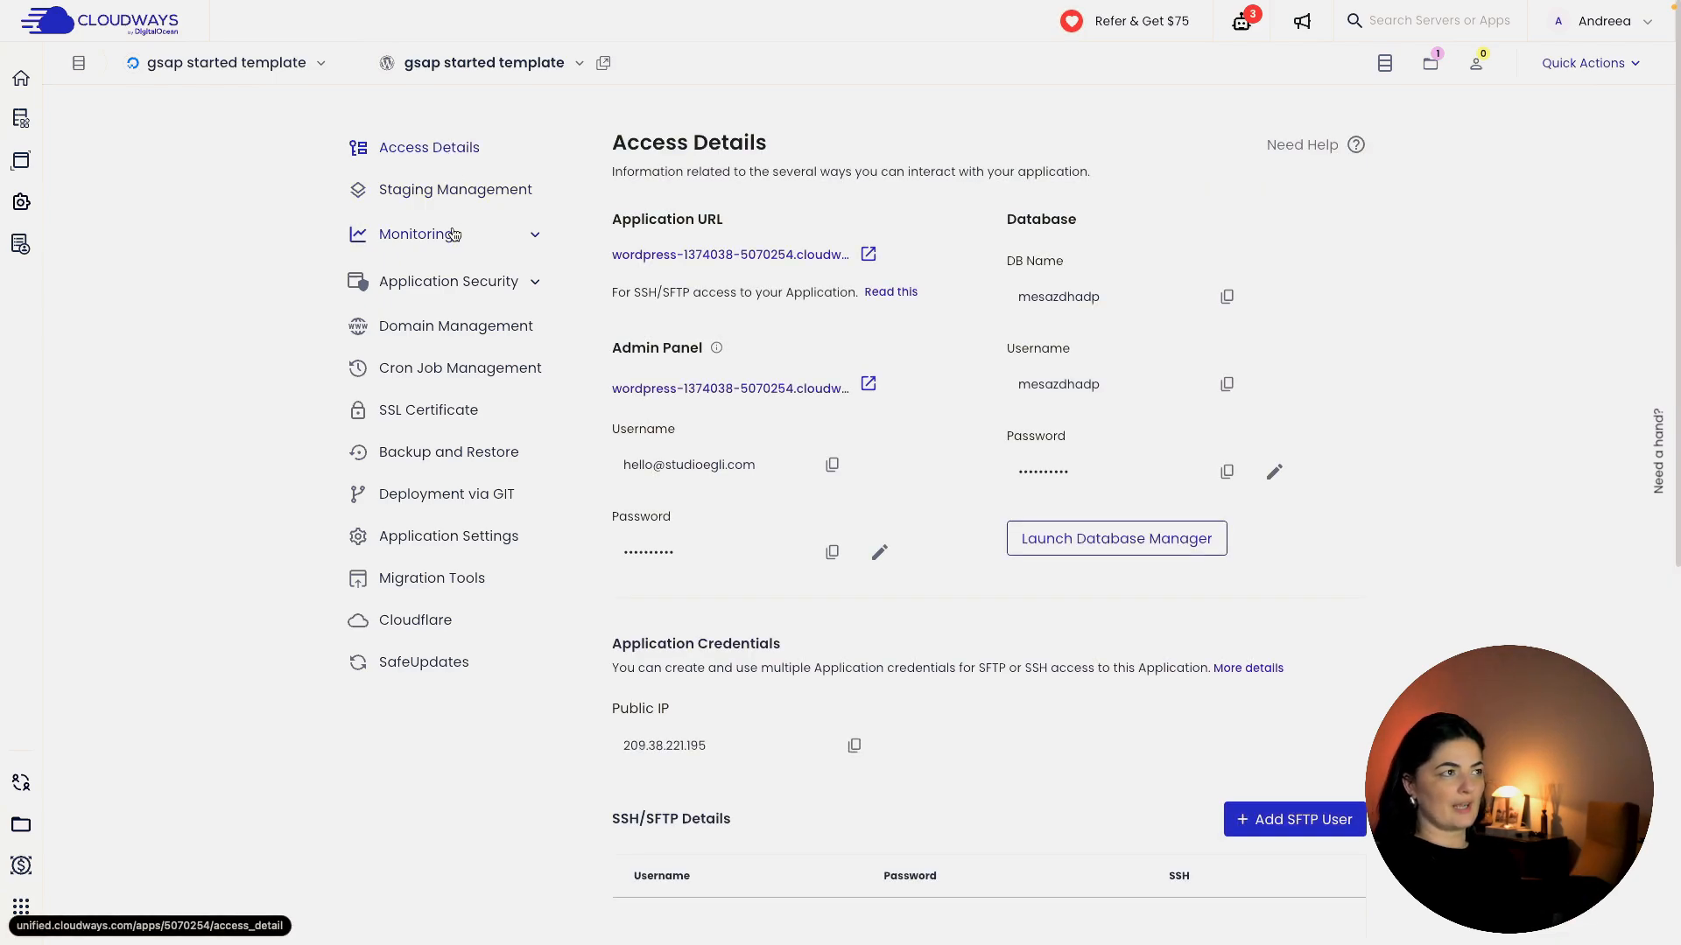
pyautogui.click(450, 190)
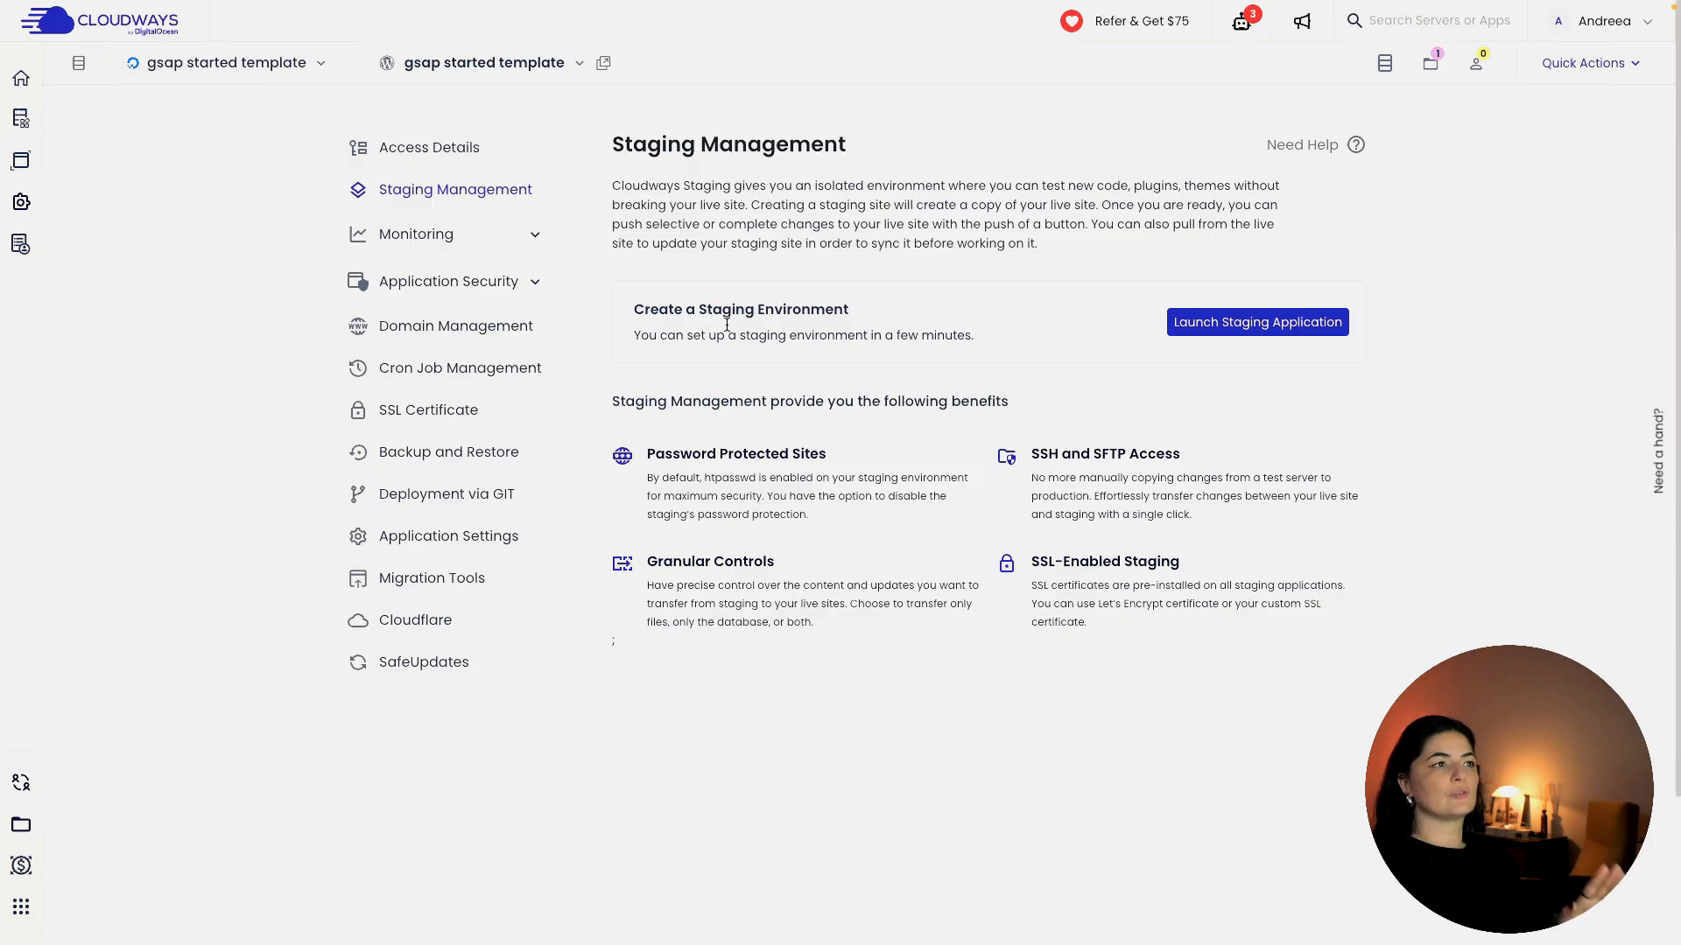
# Launch a staging application on the same server, 'gsap started template'.
pyautogui.click(1285, 323)
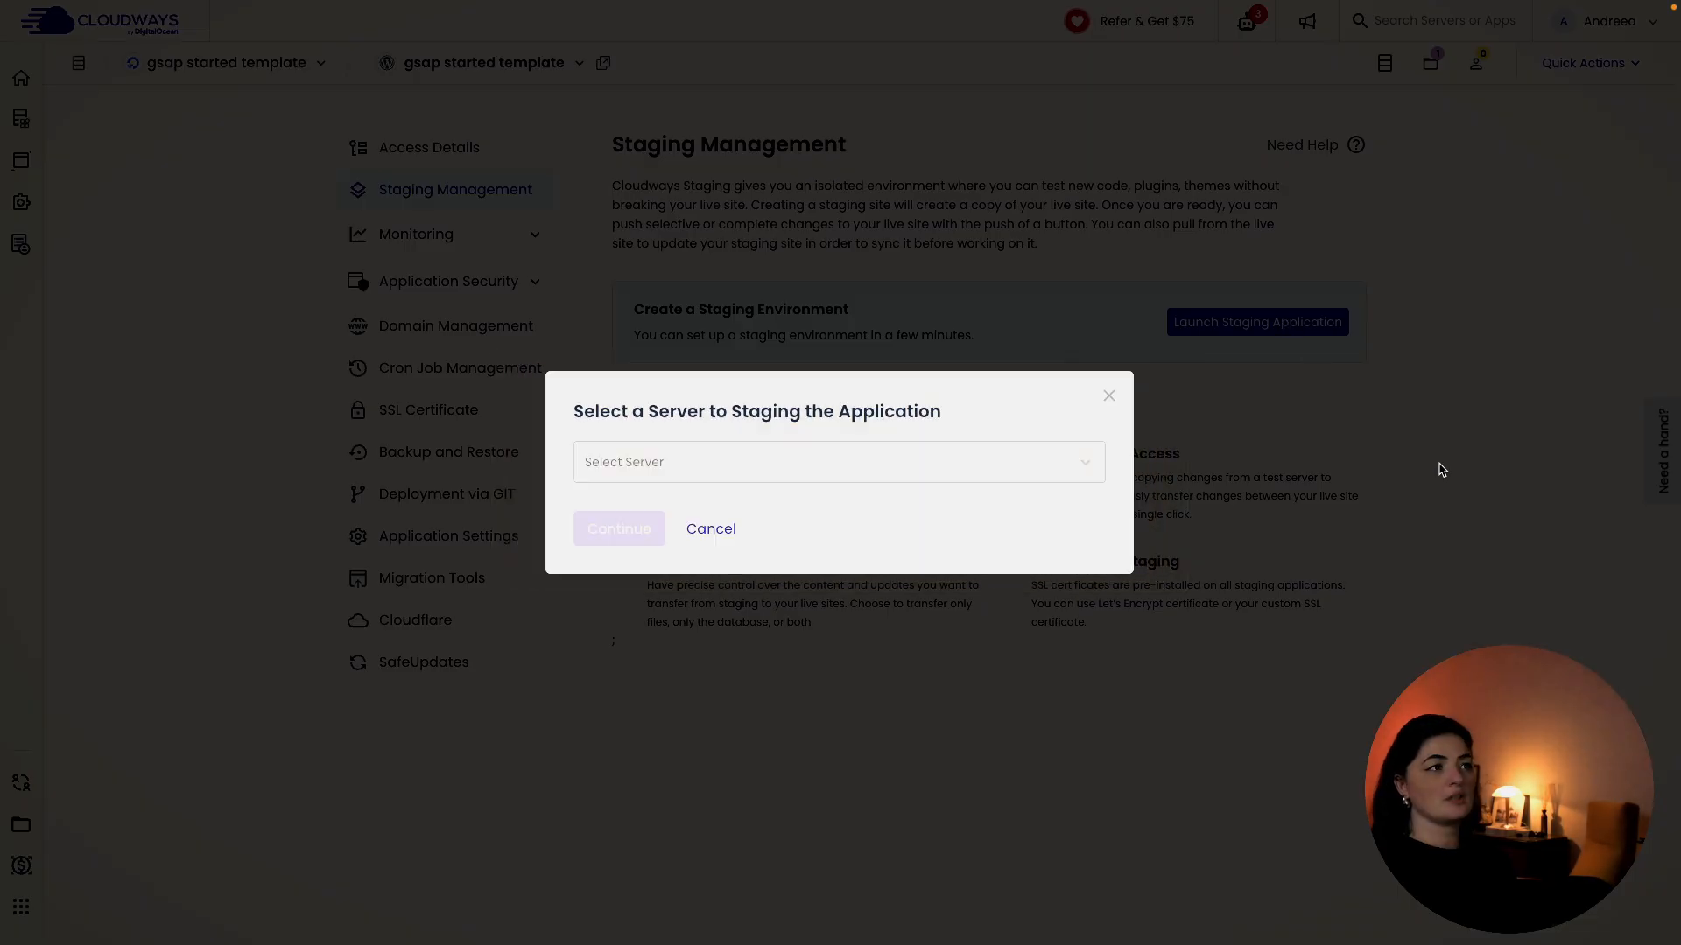
pyautogui.click(790, 454)
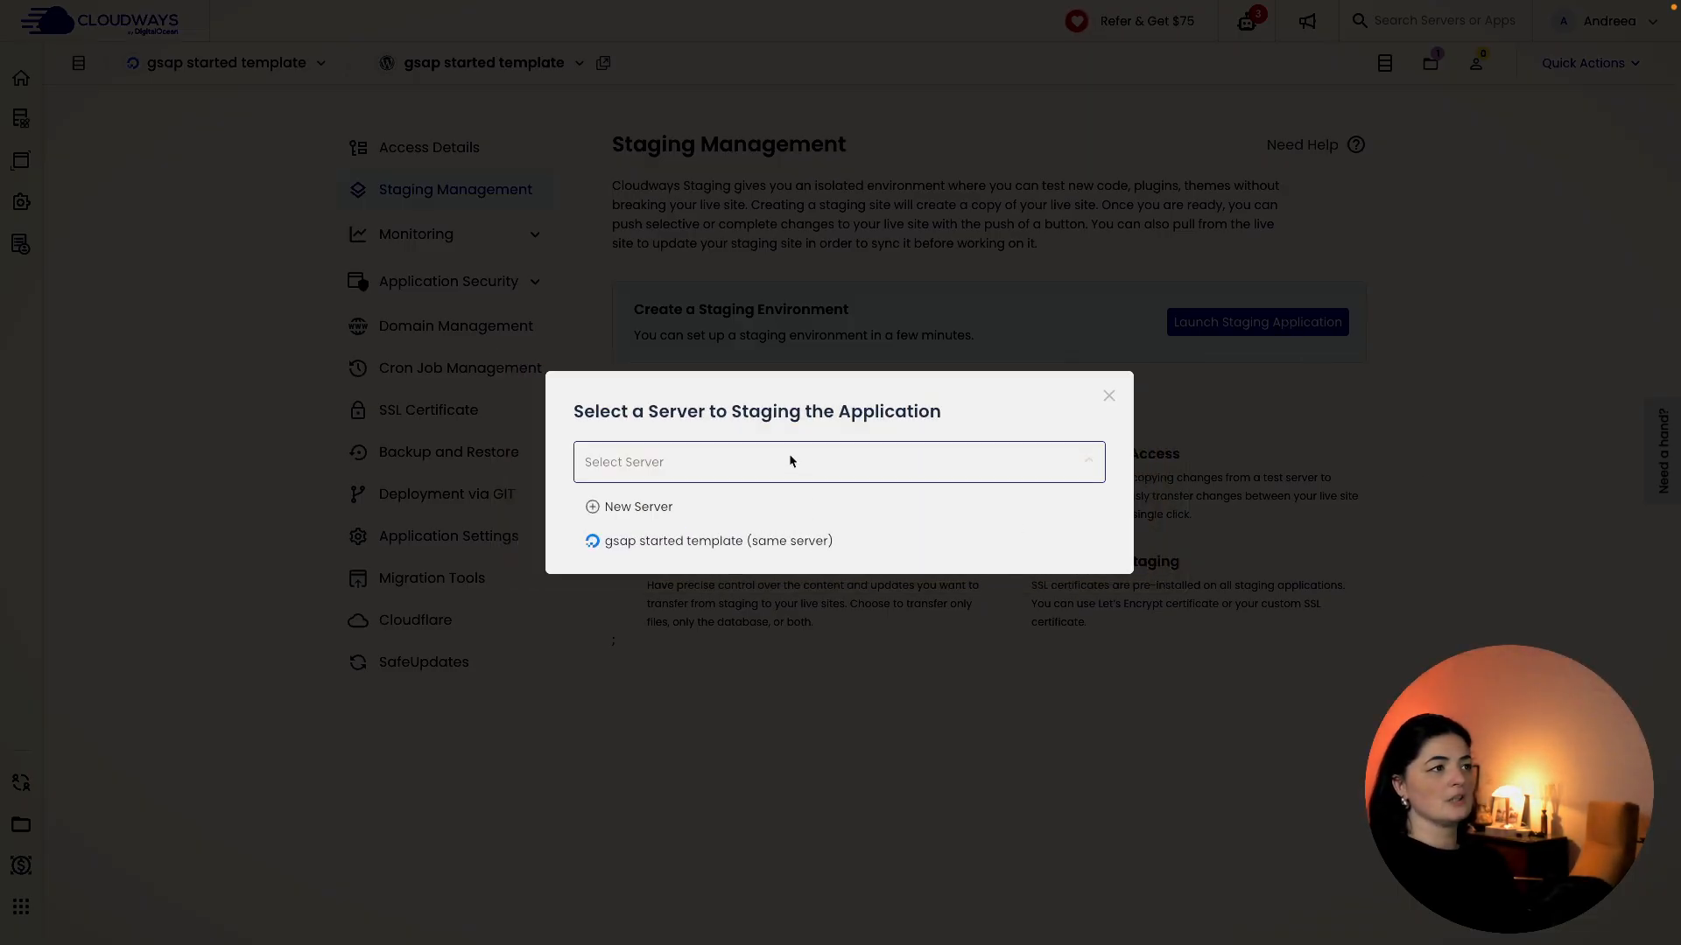
pyautogui.click(748, 542)
pyautogui.click(639, 533)
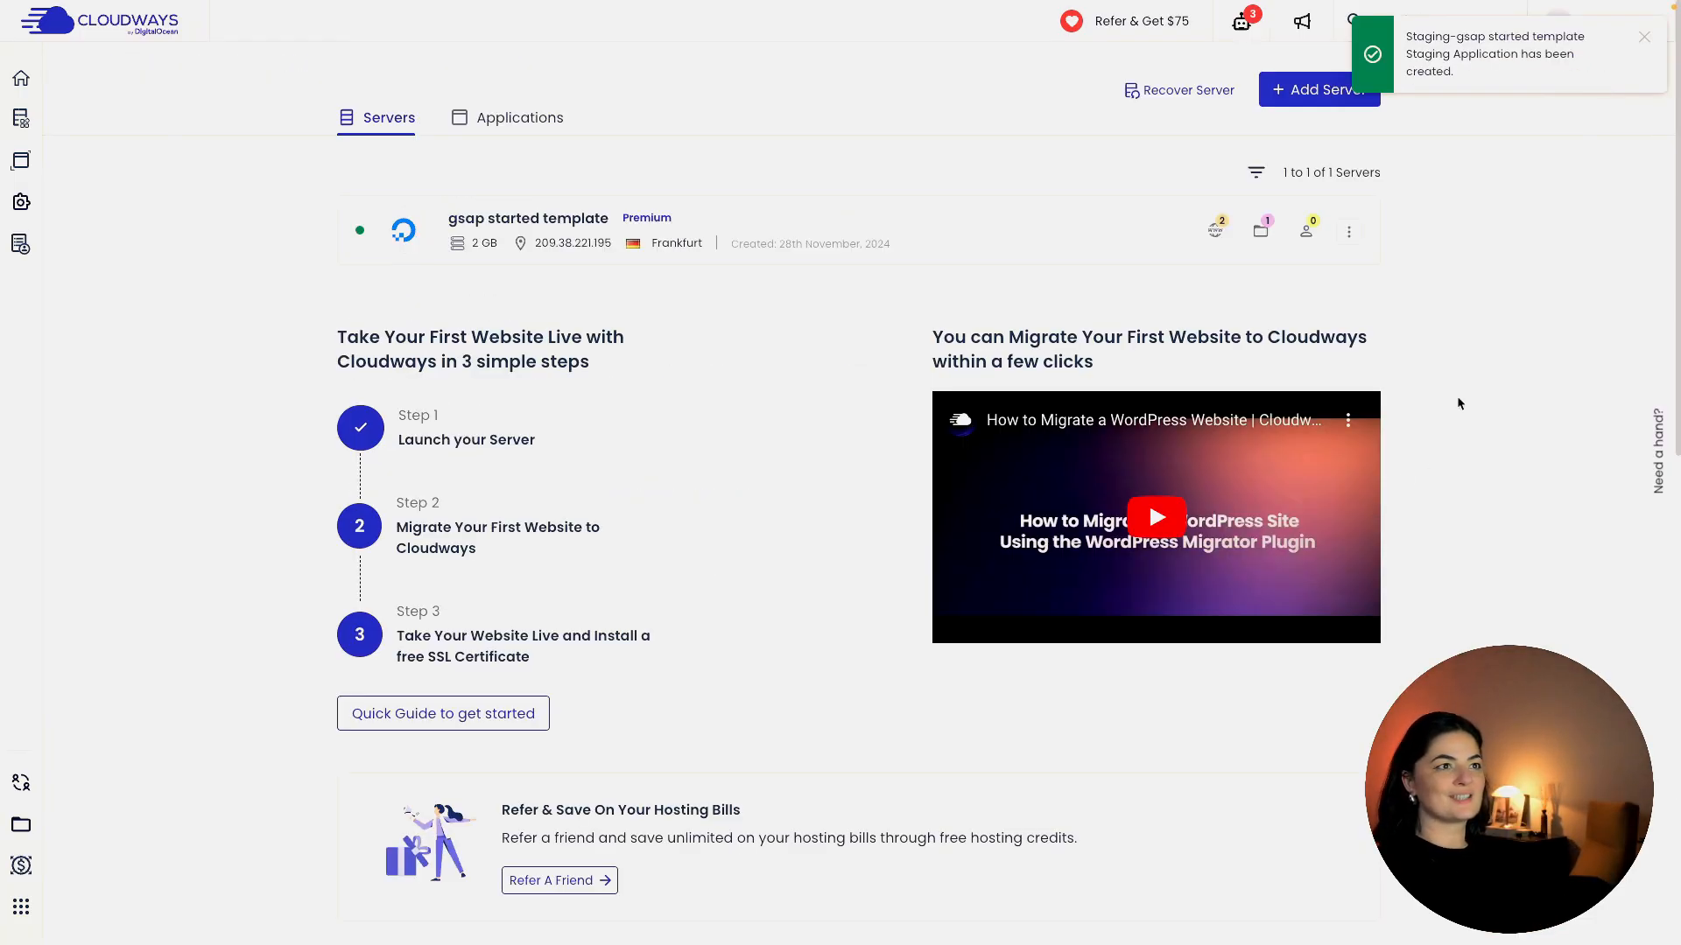
# Open the new Staging-gsap started template app from the server's applications list.
pyautogui.click(1217, 230)
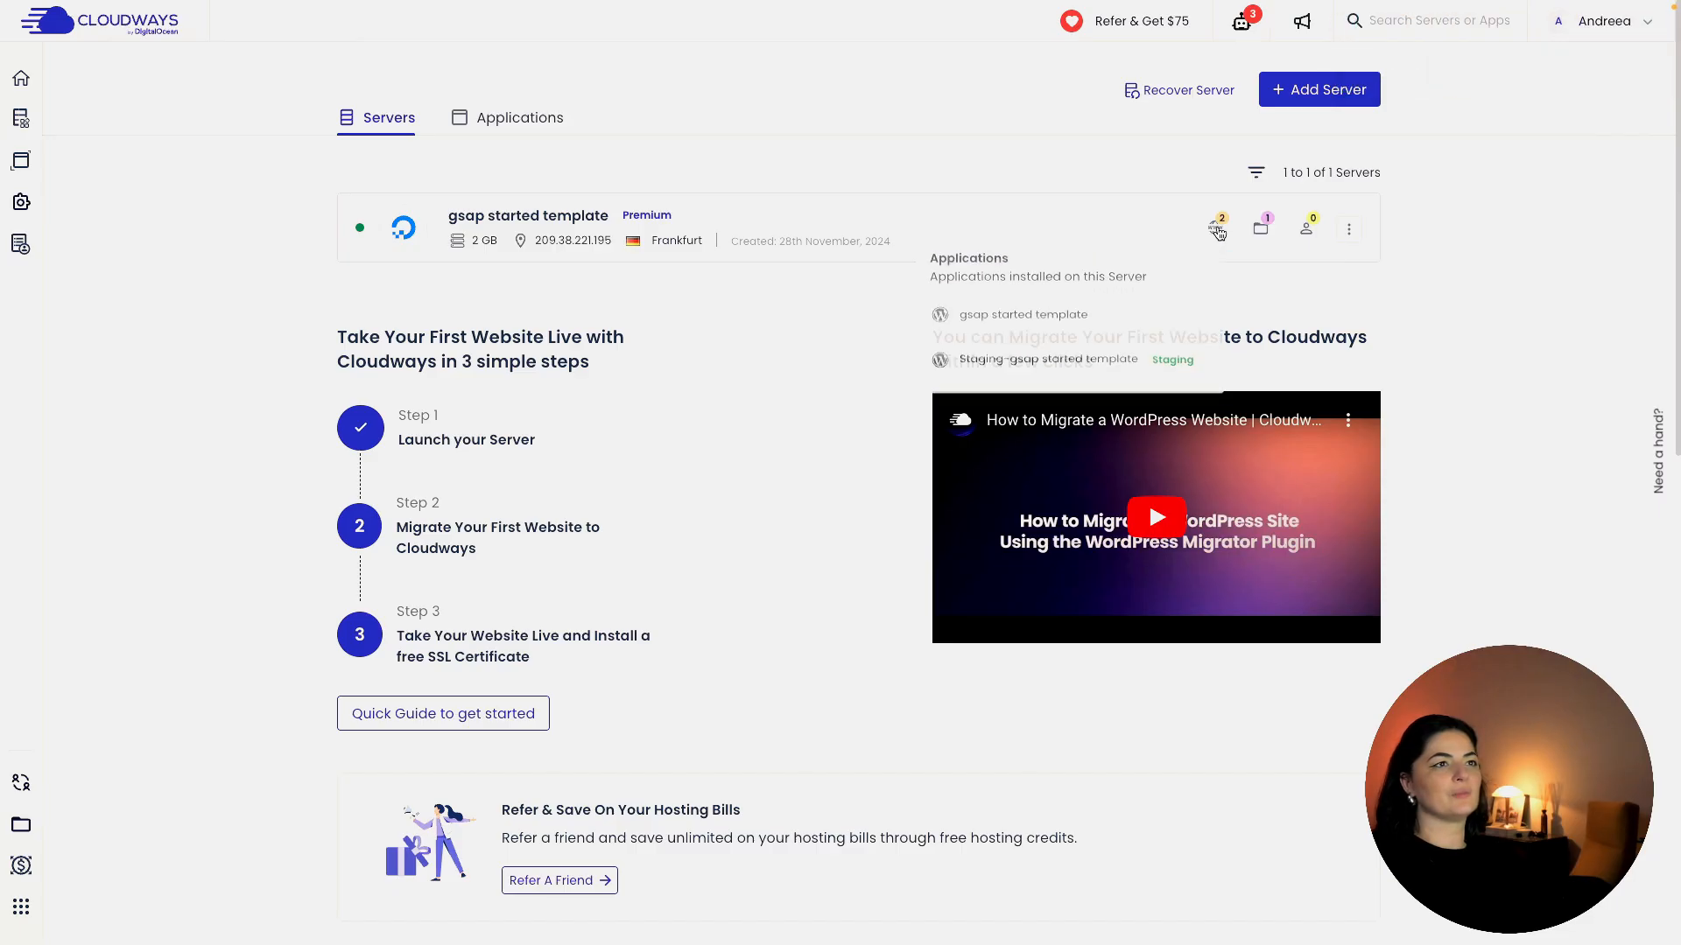
pyautogui.click(1059, 374)
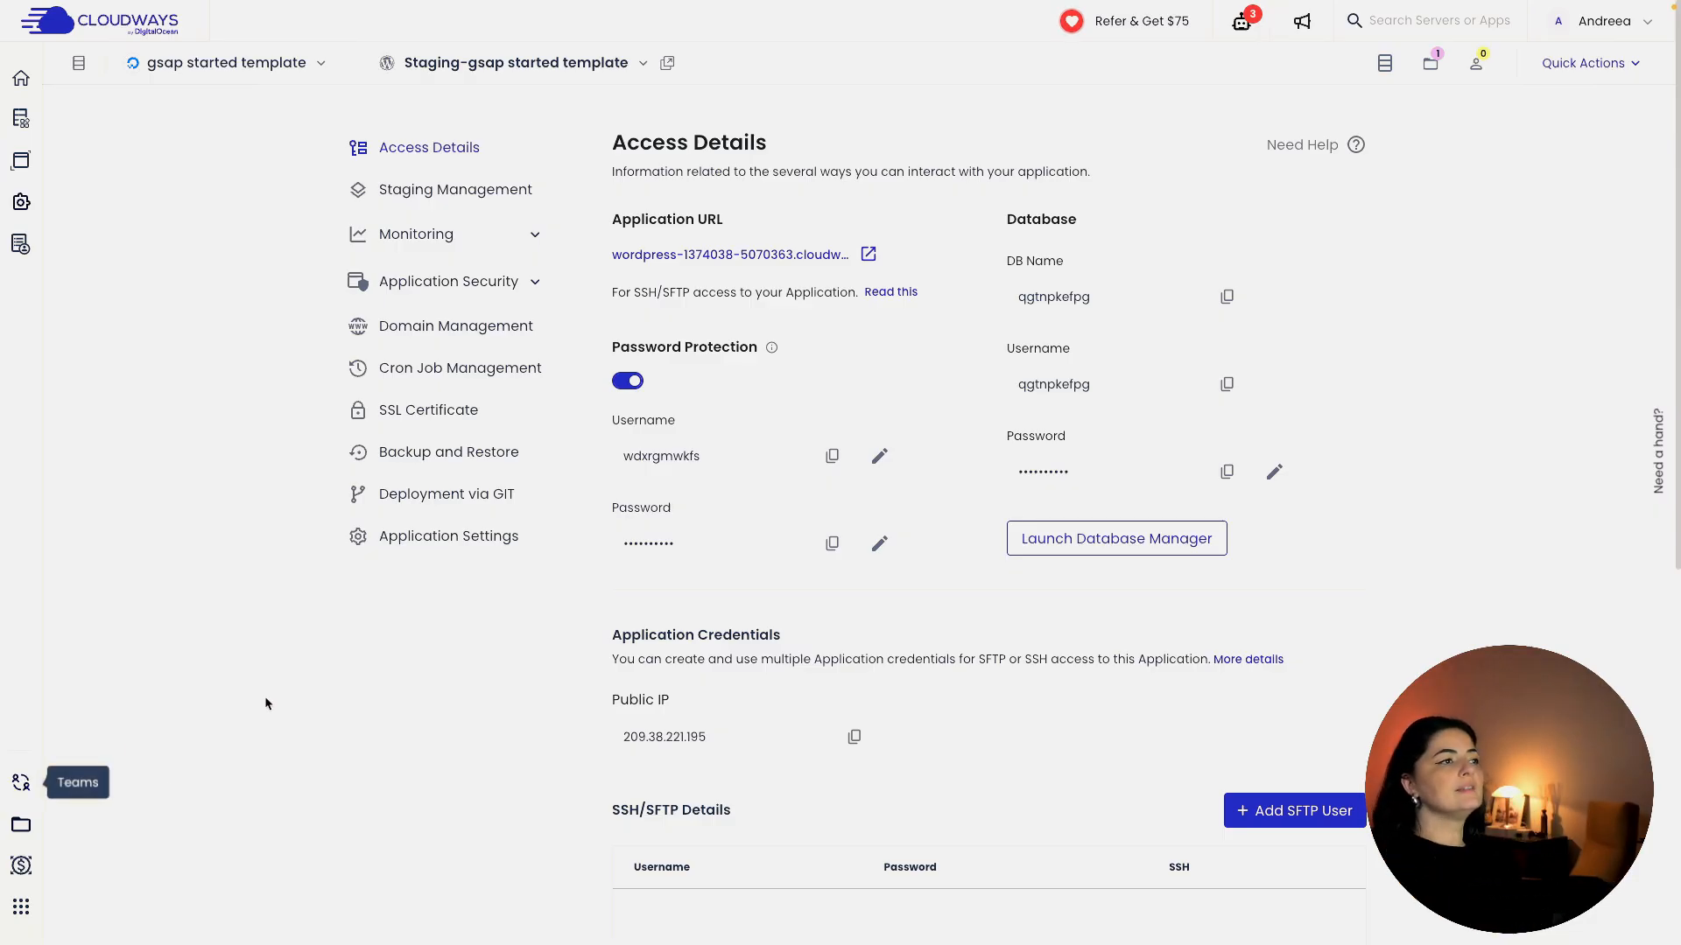
# Open the Backup and Restore page for the Staging-gsap started template app.
pyautogui.click(428, 464)
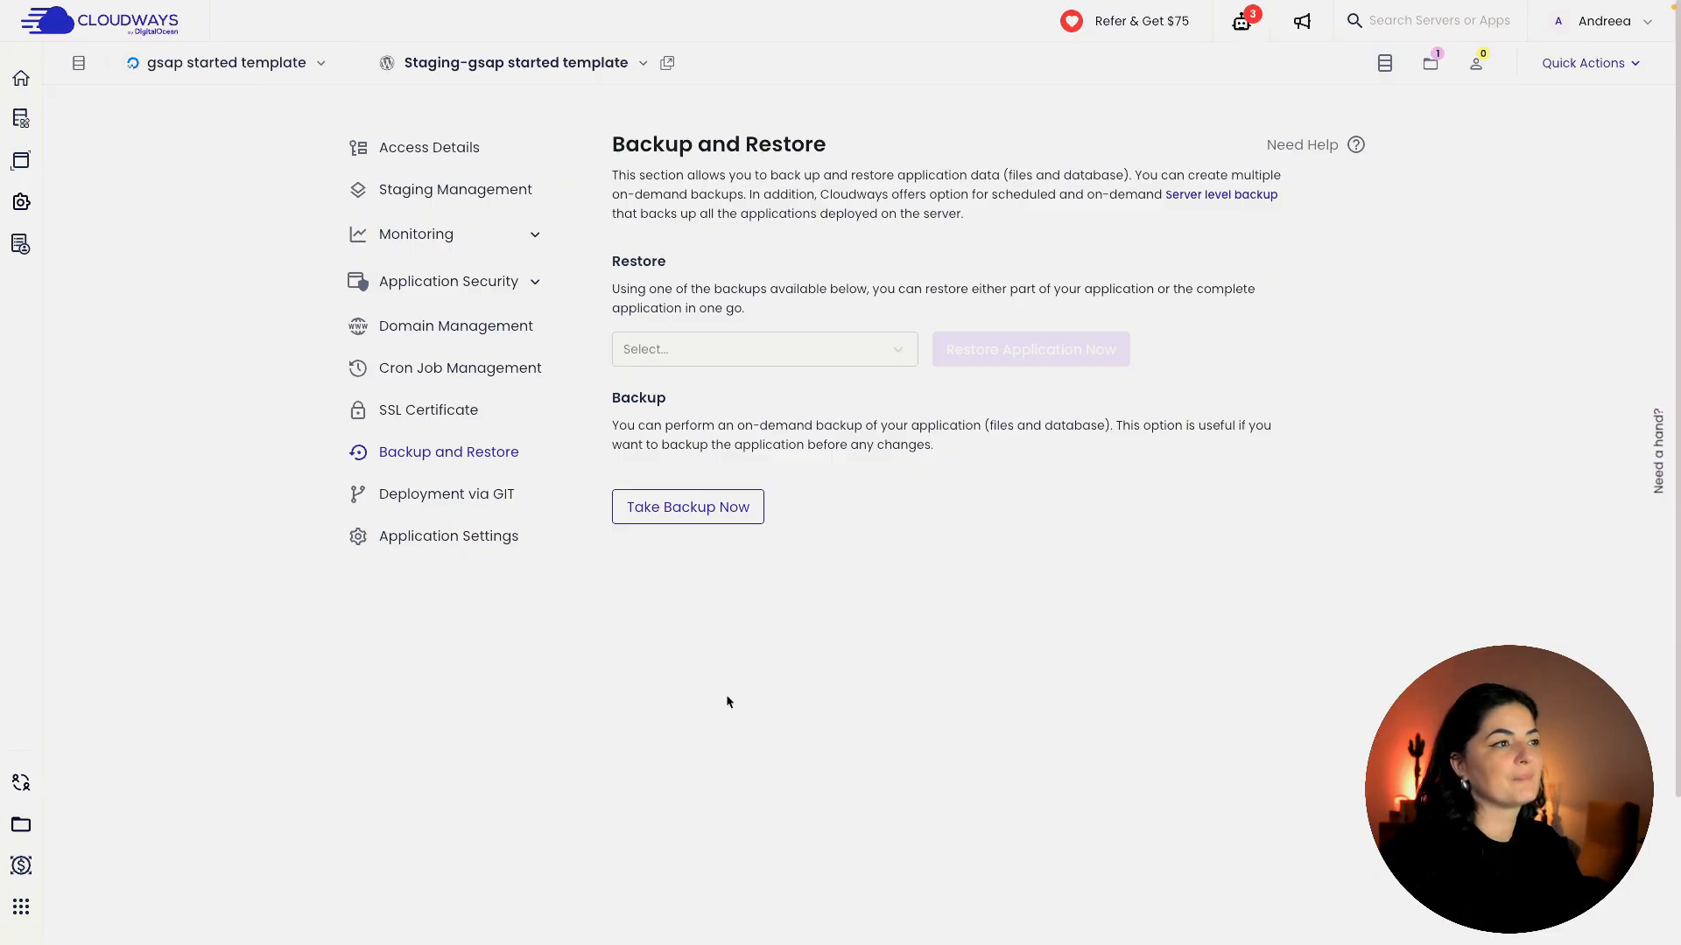
# Take an on-demand backup of the staging application.
pyautogui.click(699, 511)
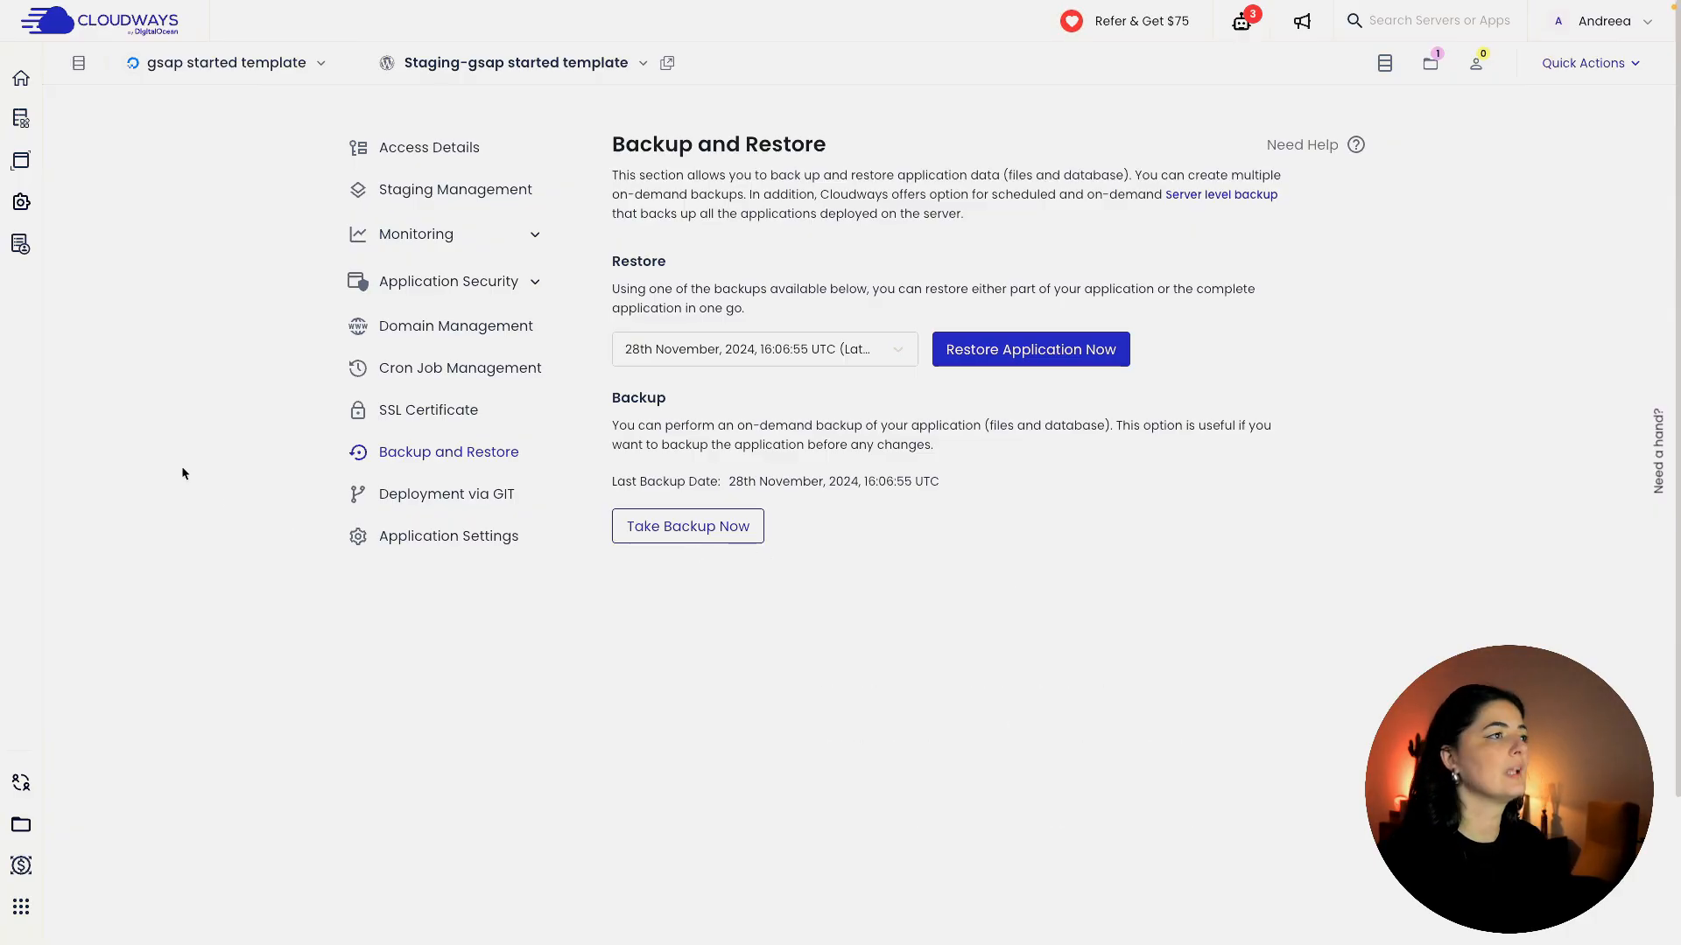
# Open Staging Management for the staging application in the Cloudways sidebar.
pyautogui.click(400, 192)
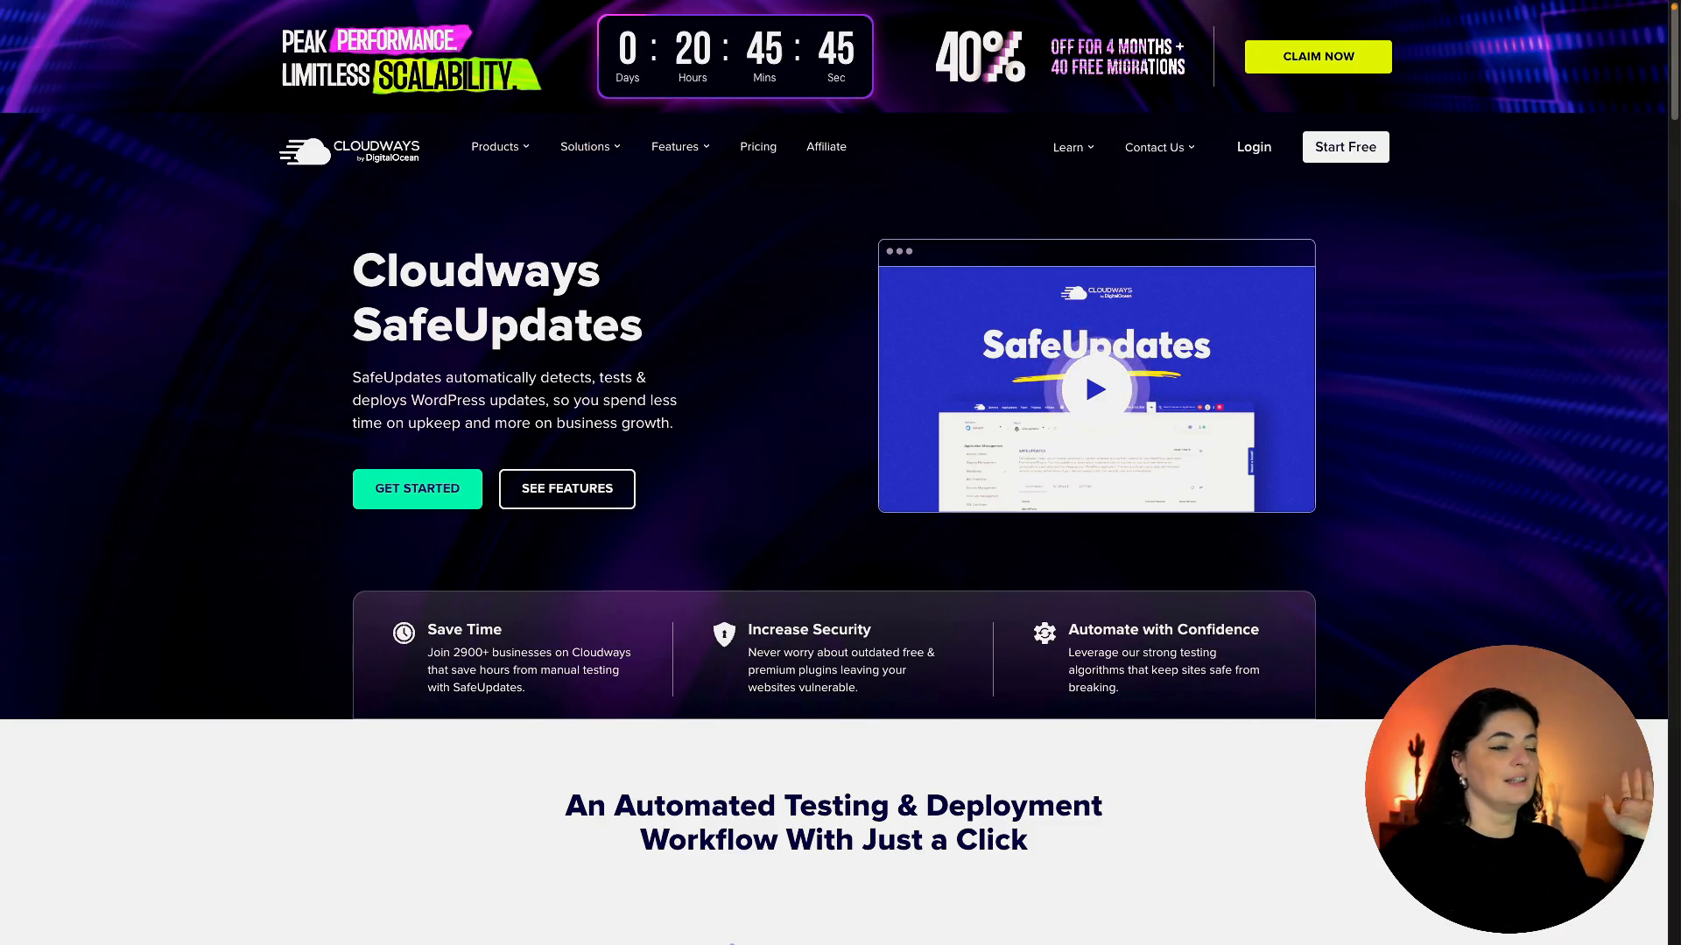
pyautogui.scroll(-7, 834, 394)
pyautogui.scroll(-2, 410, 333)
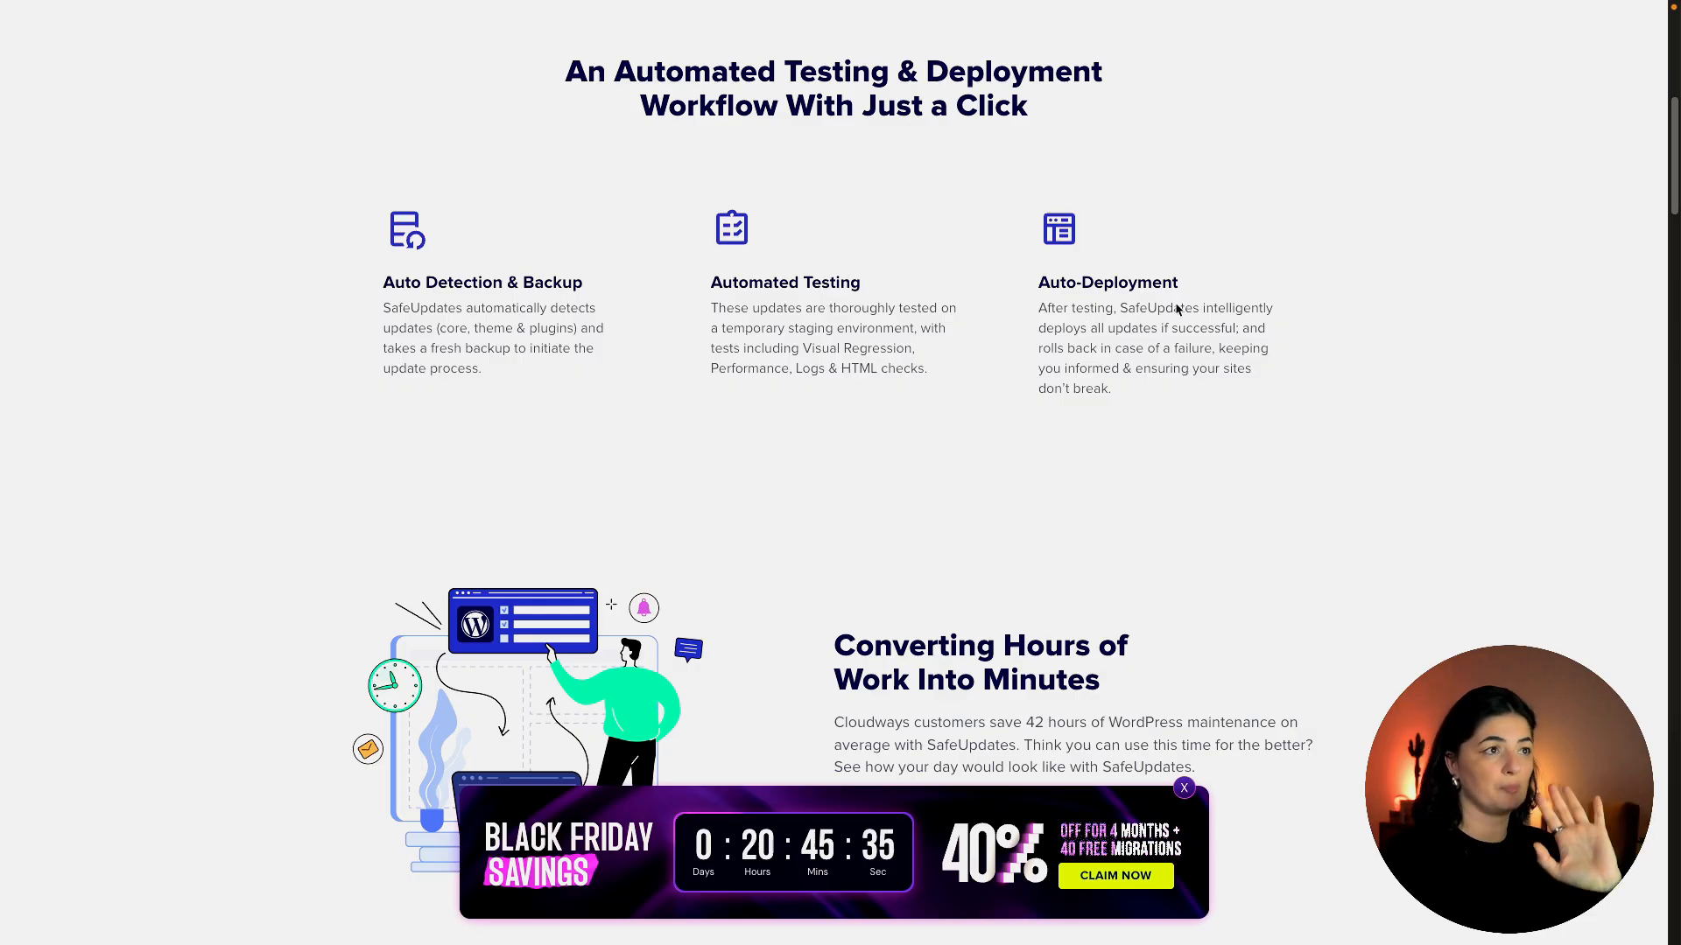
pyautogui.scroll(-3, 984, 511)
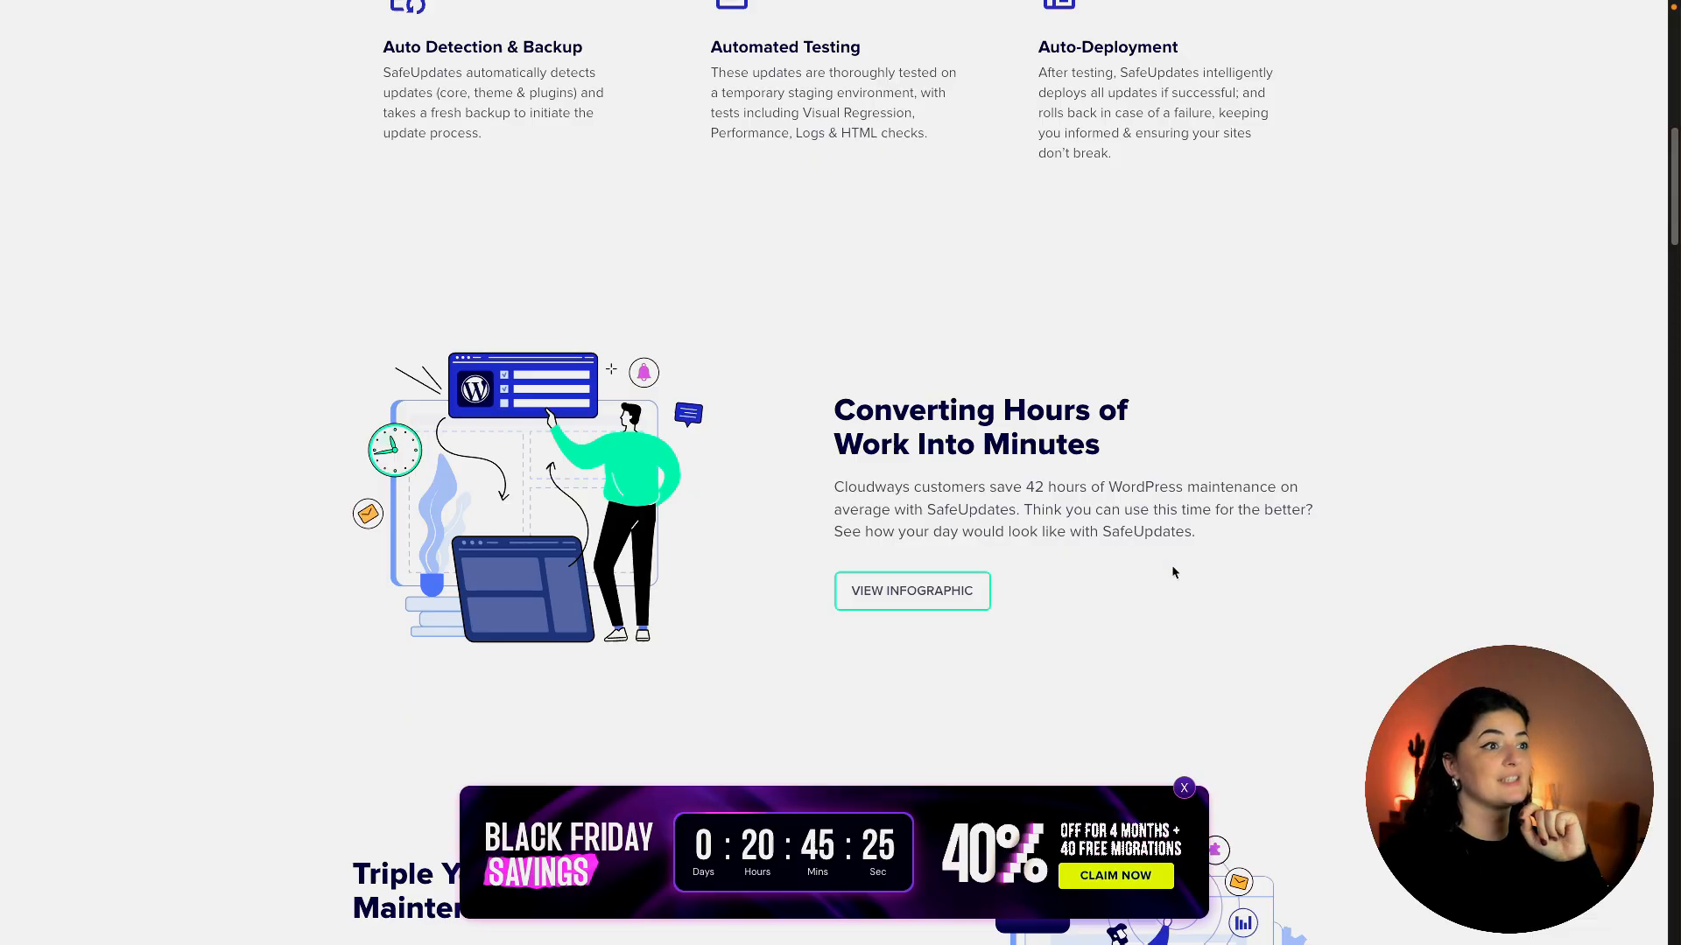
pyautogui.scroll(-5, 840, 473)
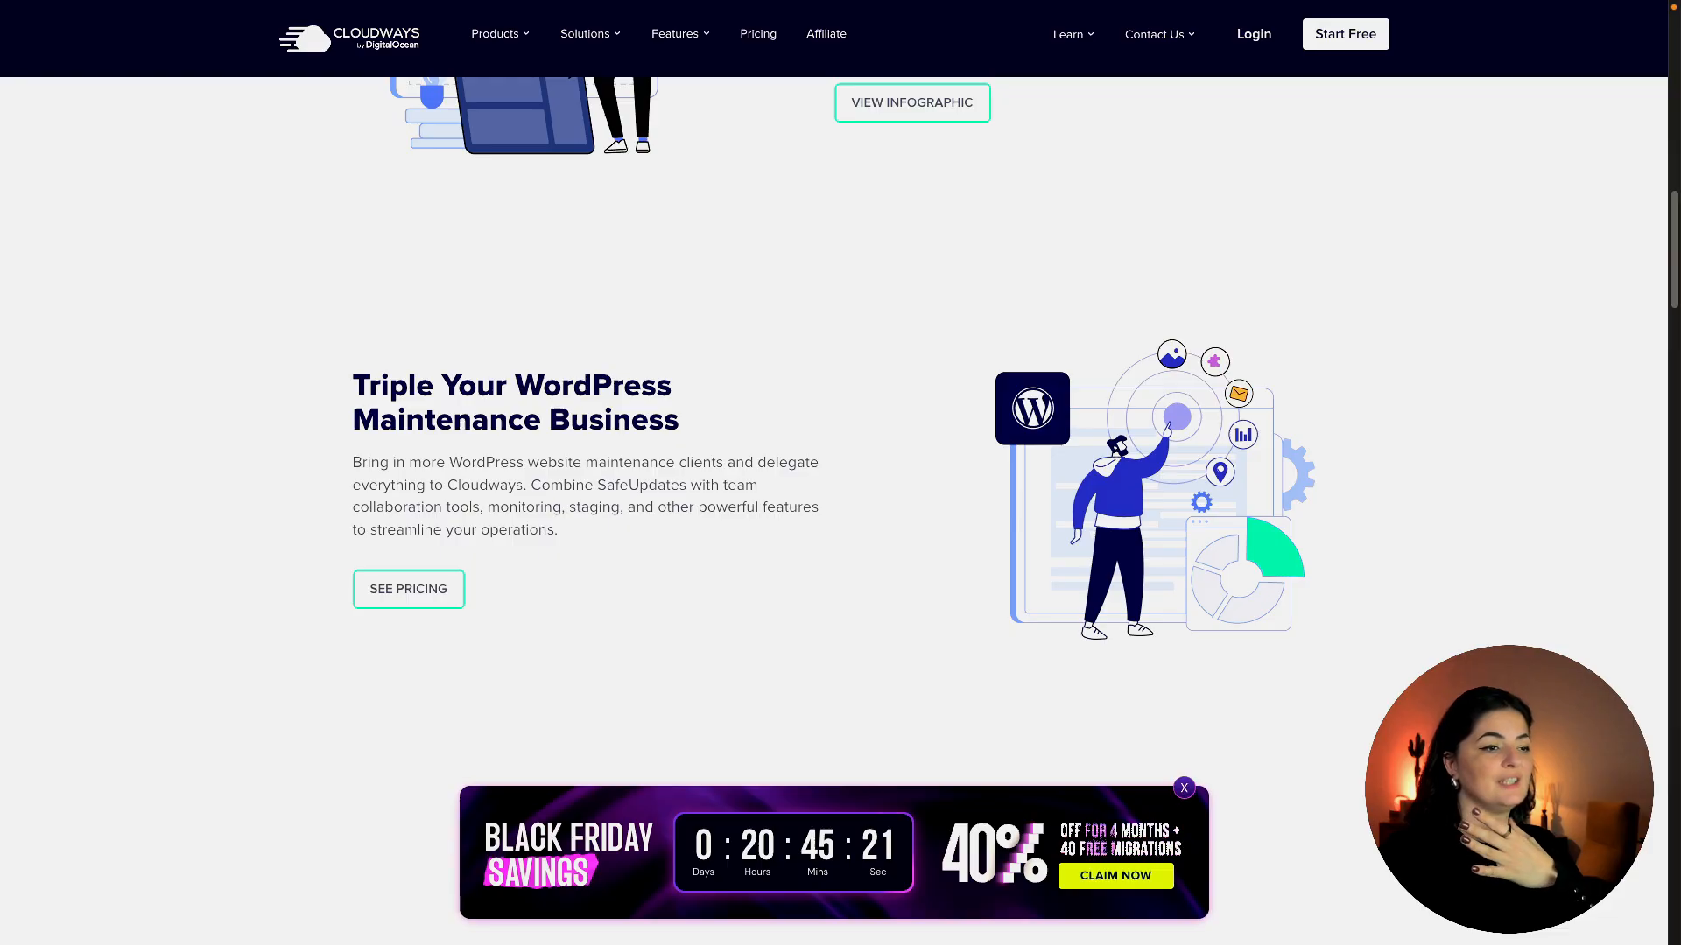
pyautogui.scroll(-1, 841, 473)
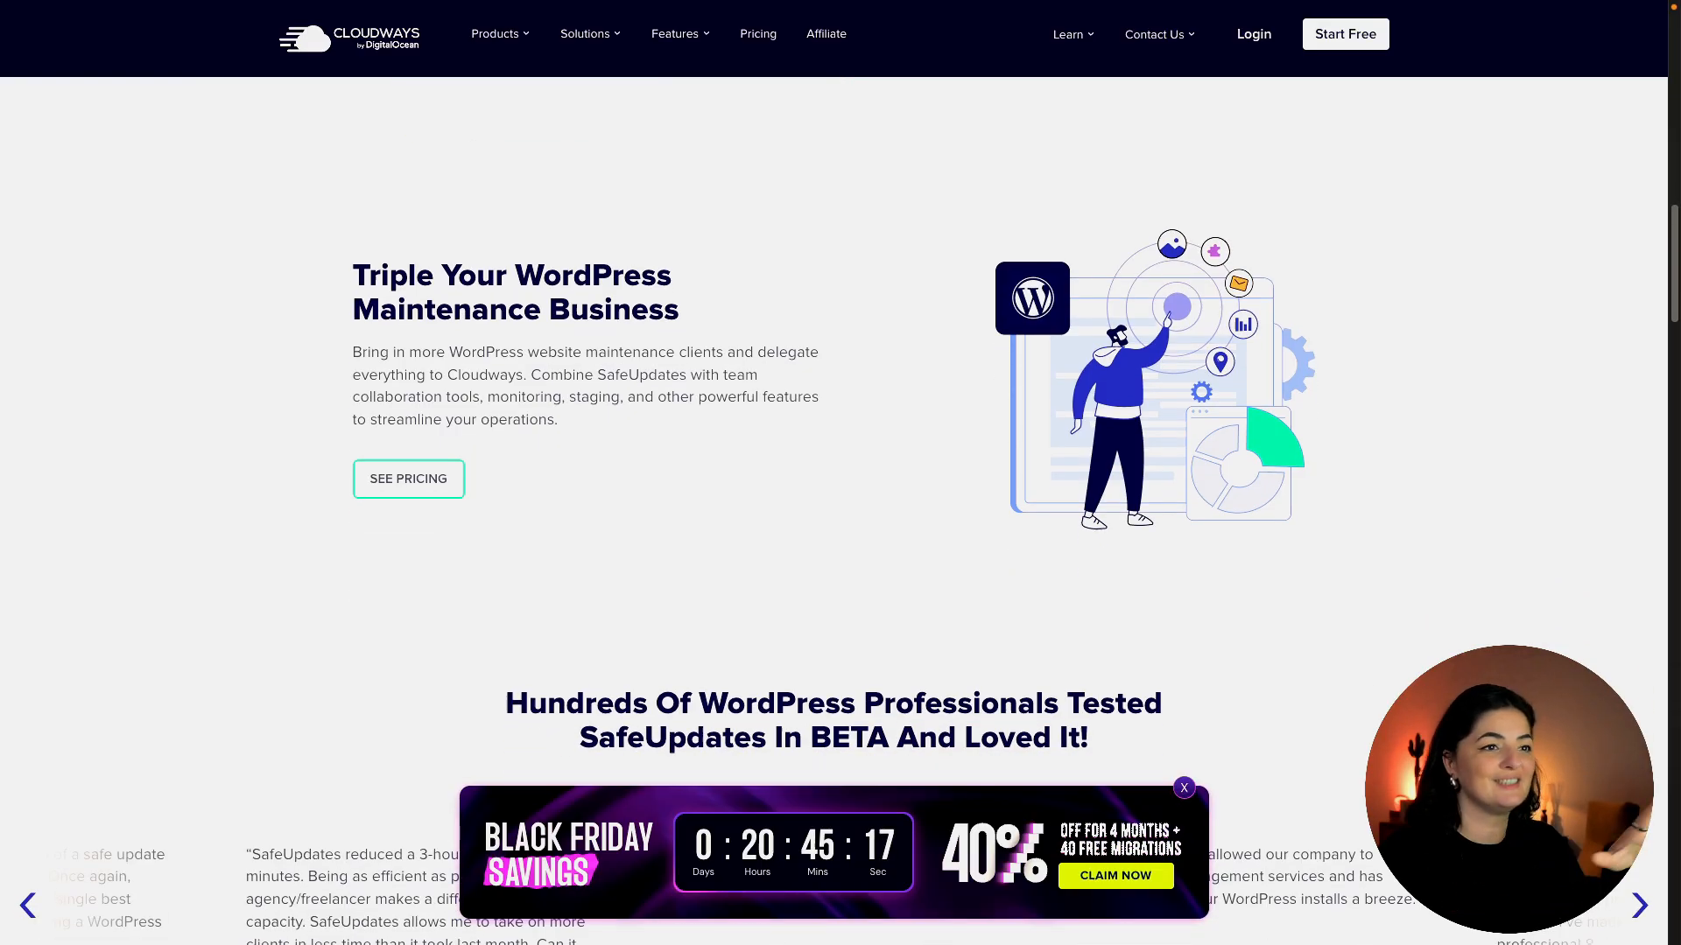
pyautogui.scroll(-5, 841, 472)
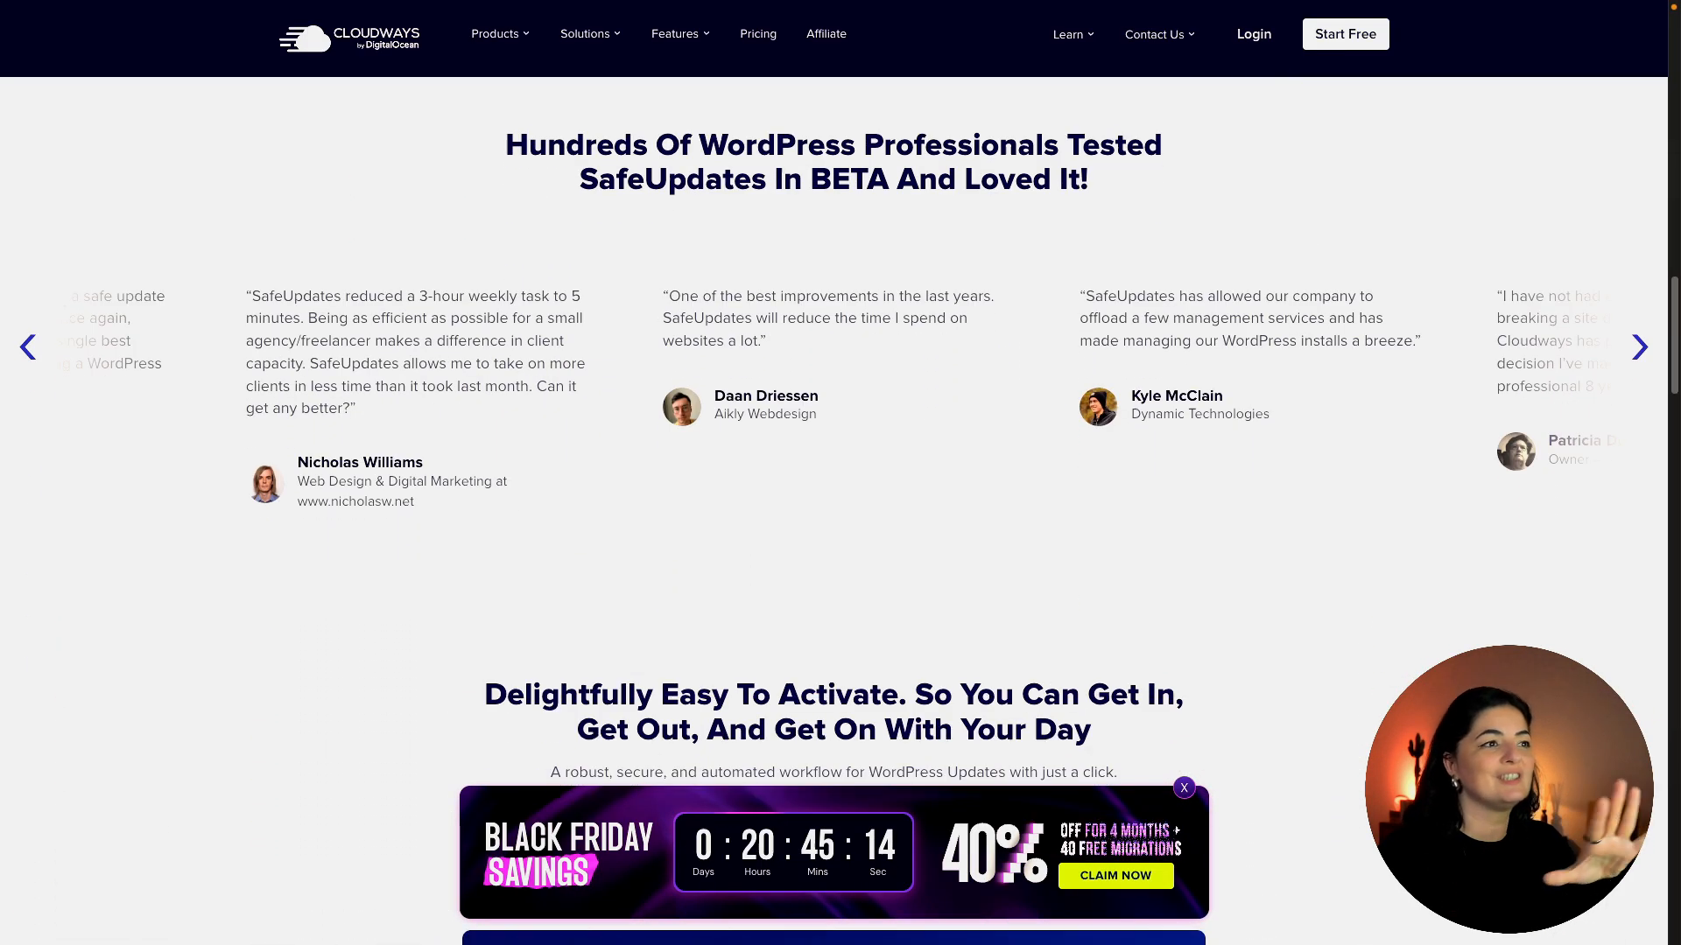
pyautogui.scroll(-4, 720, 462)
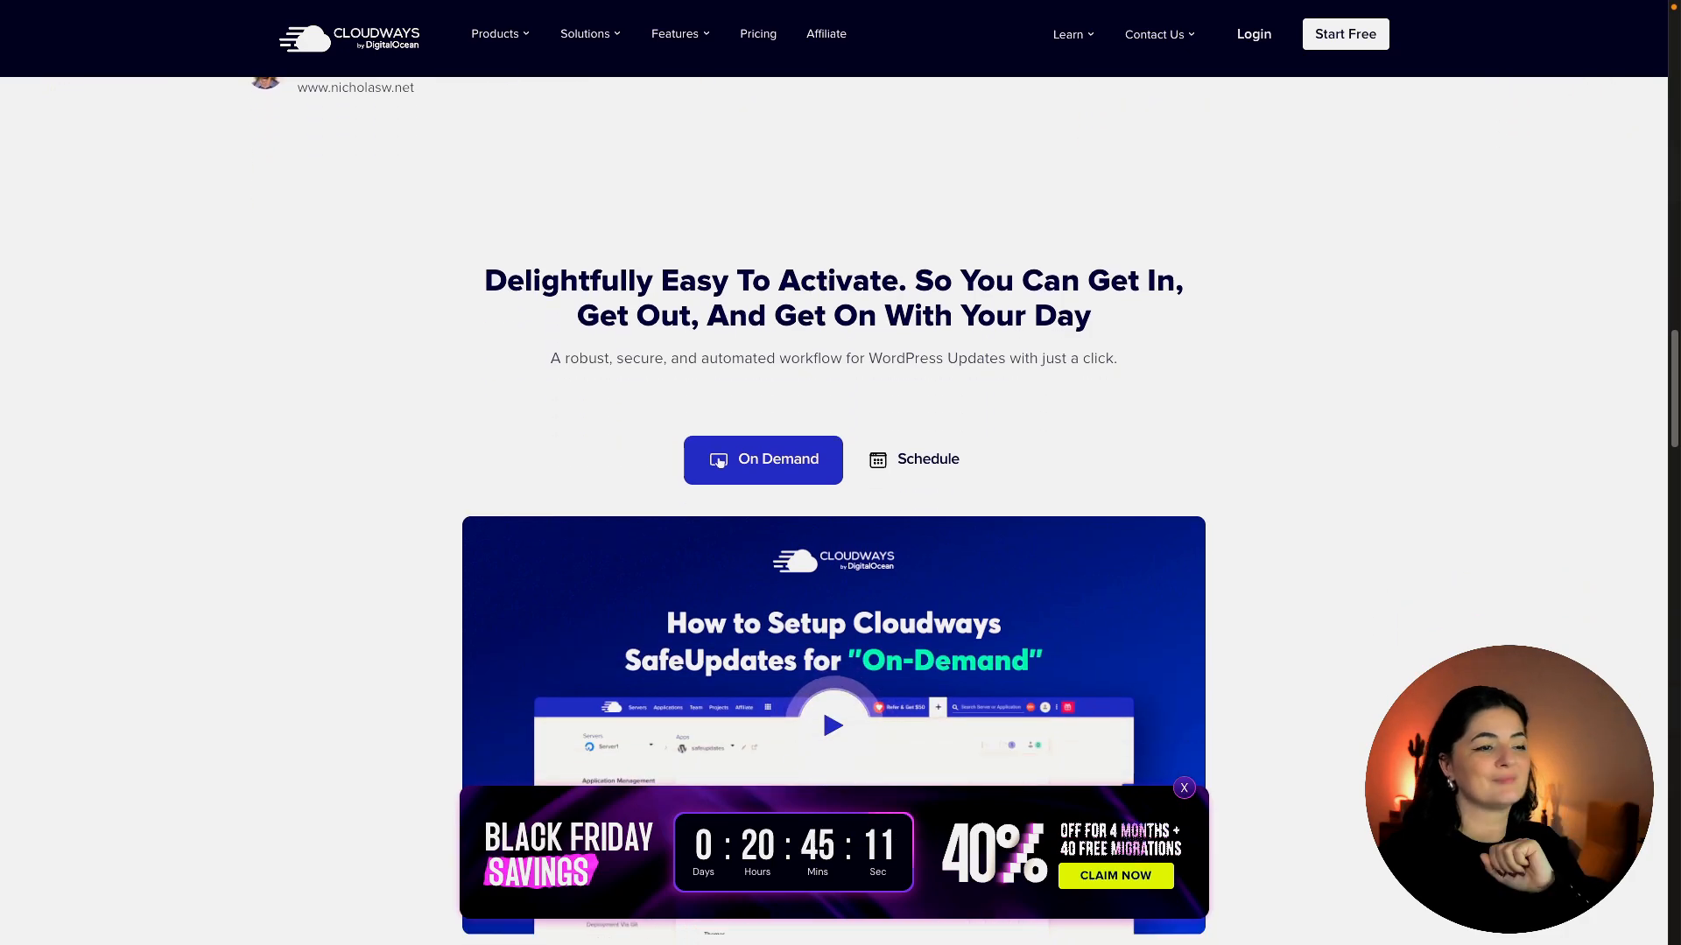
pyautogui.scroll(-4, 840, 473)
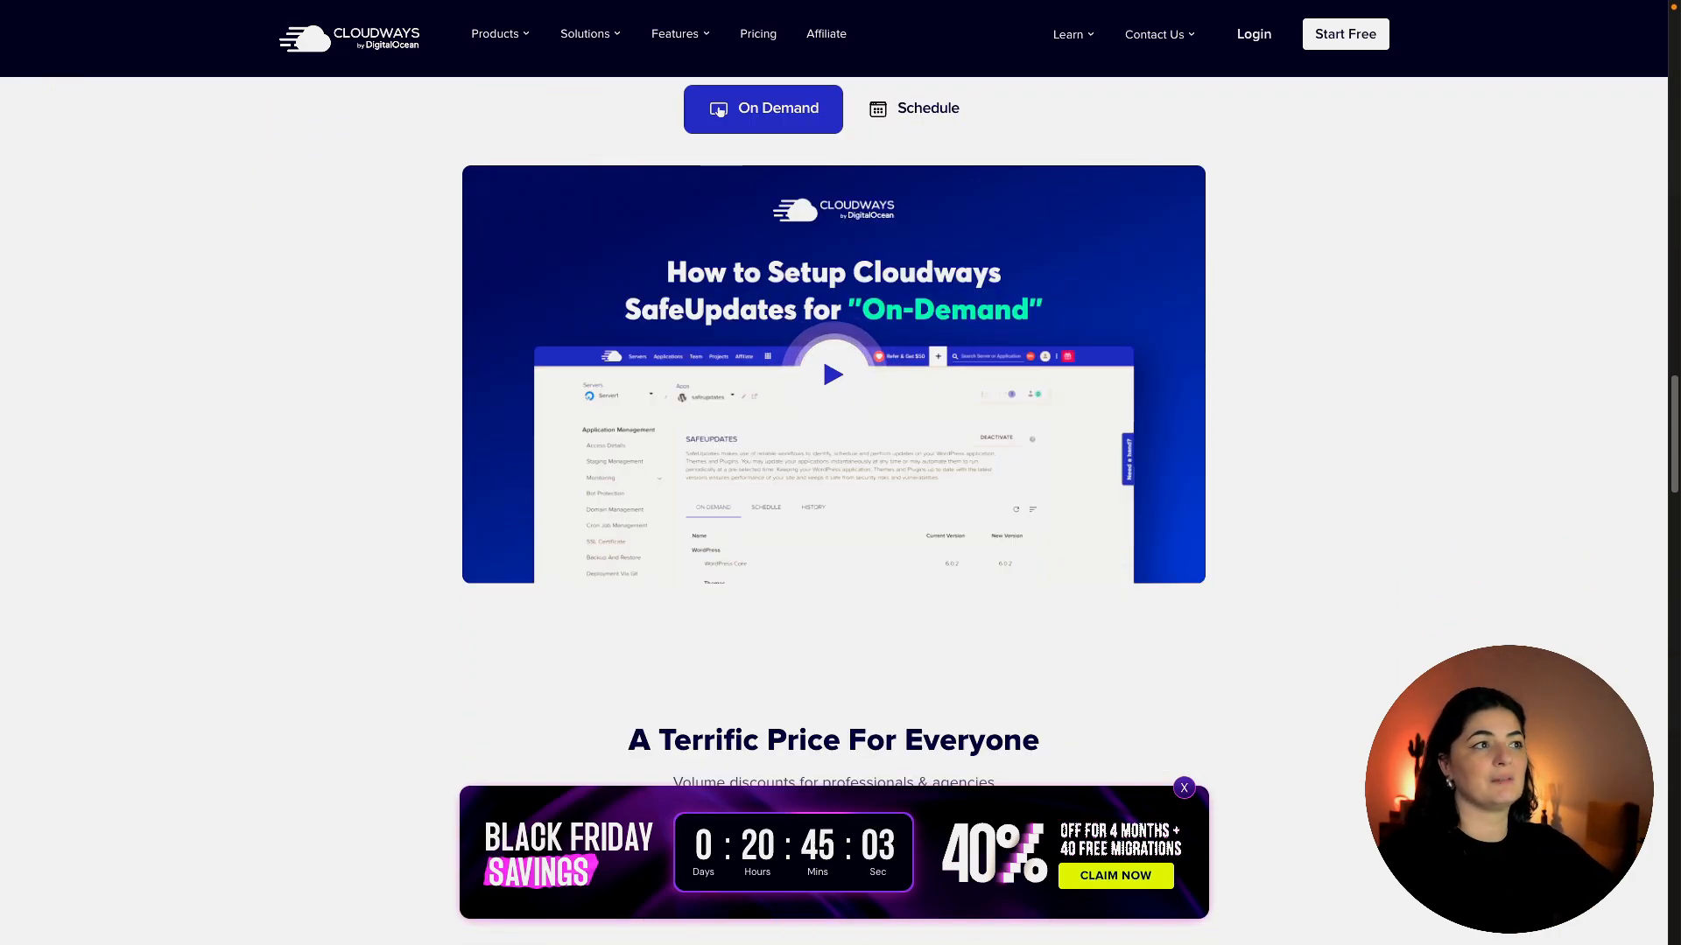
pyautogui.scroll(-7, 719, 112)
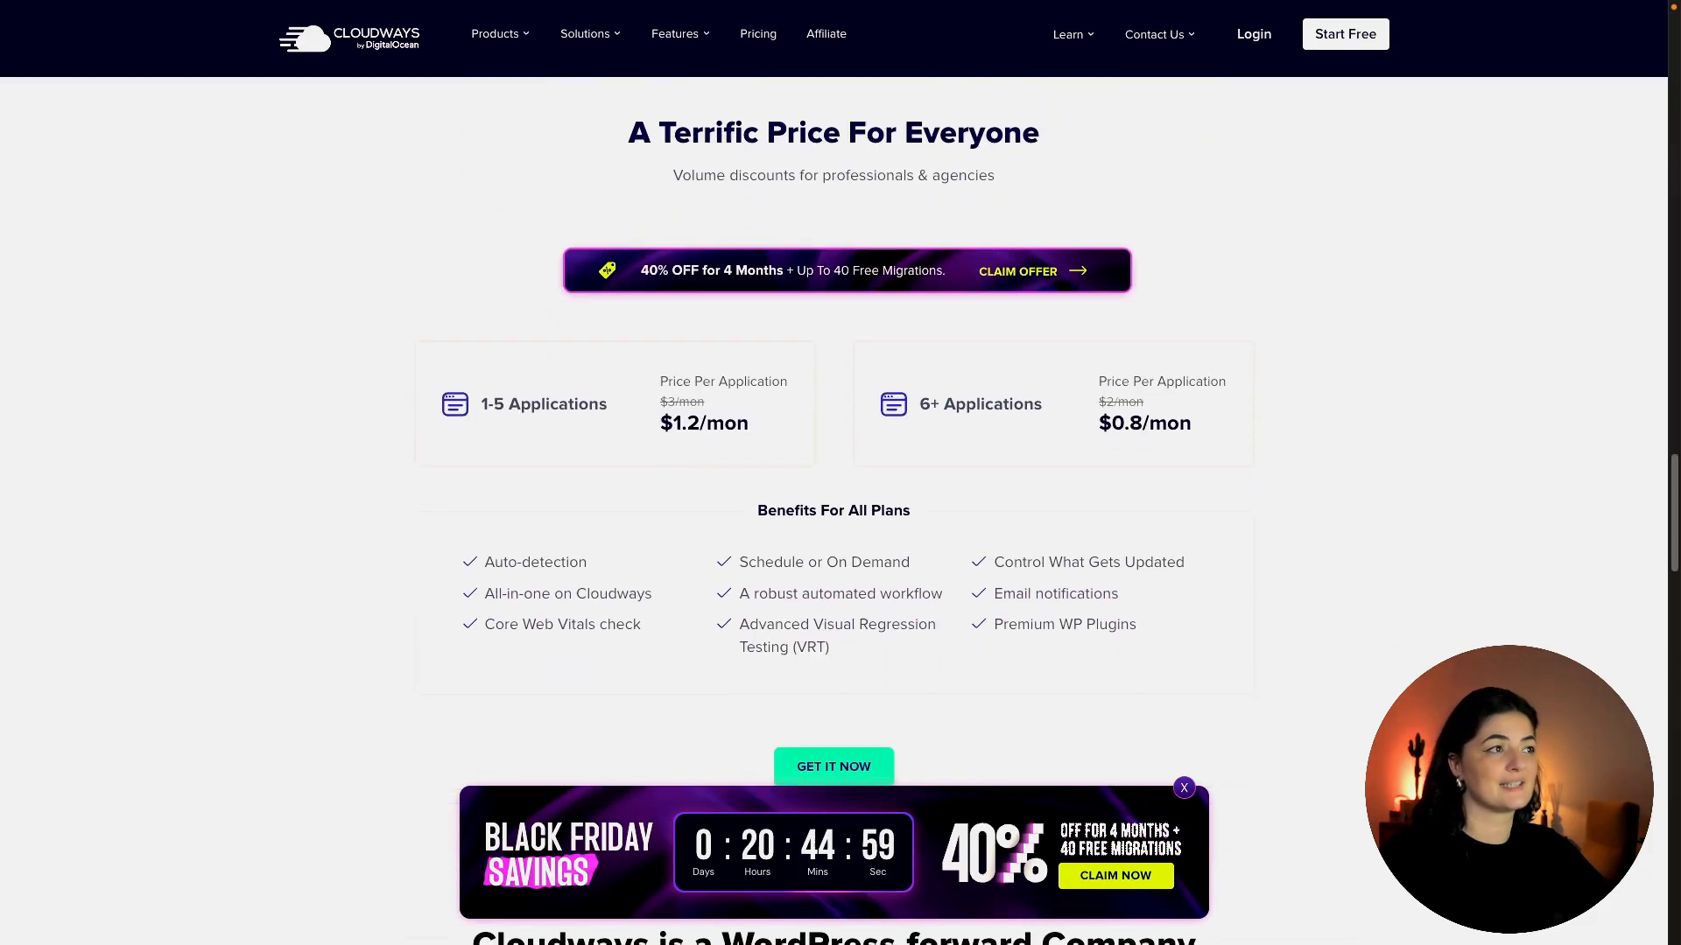
pyautogui.scroll(-2, 834, 461)
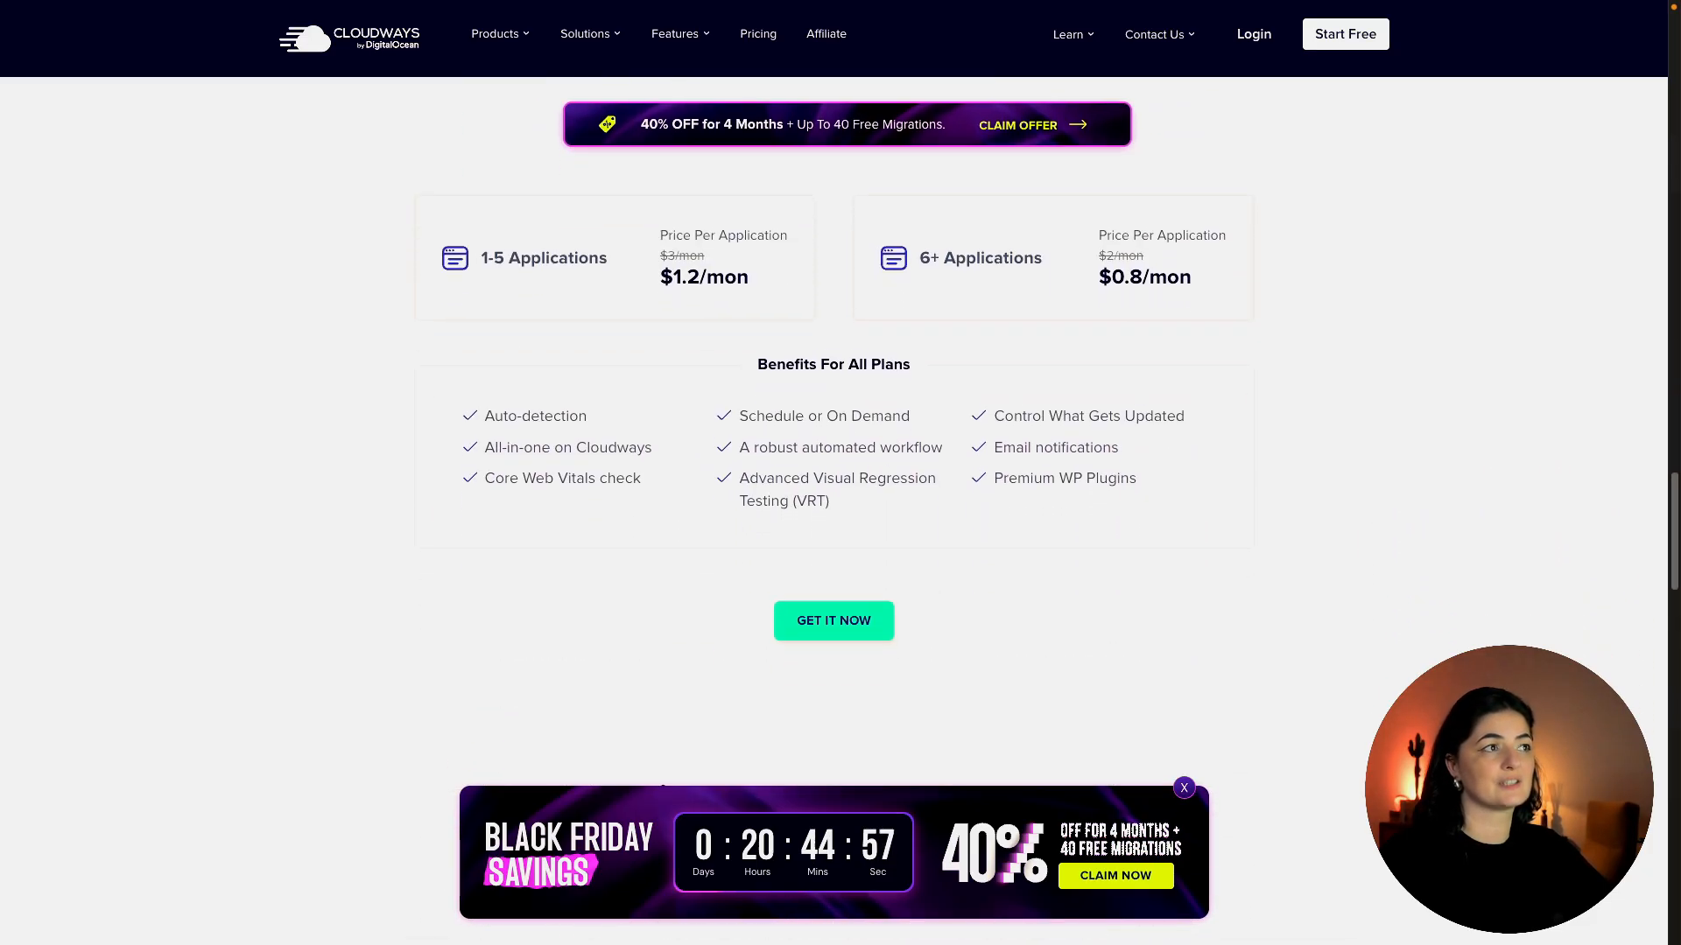
pyautogui.scroll(-1, 834, 438)
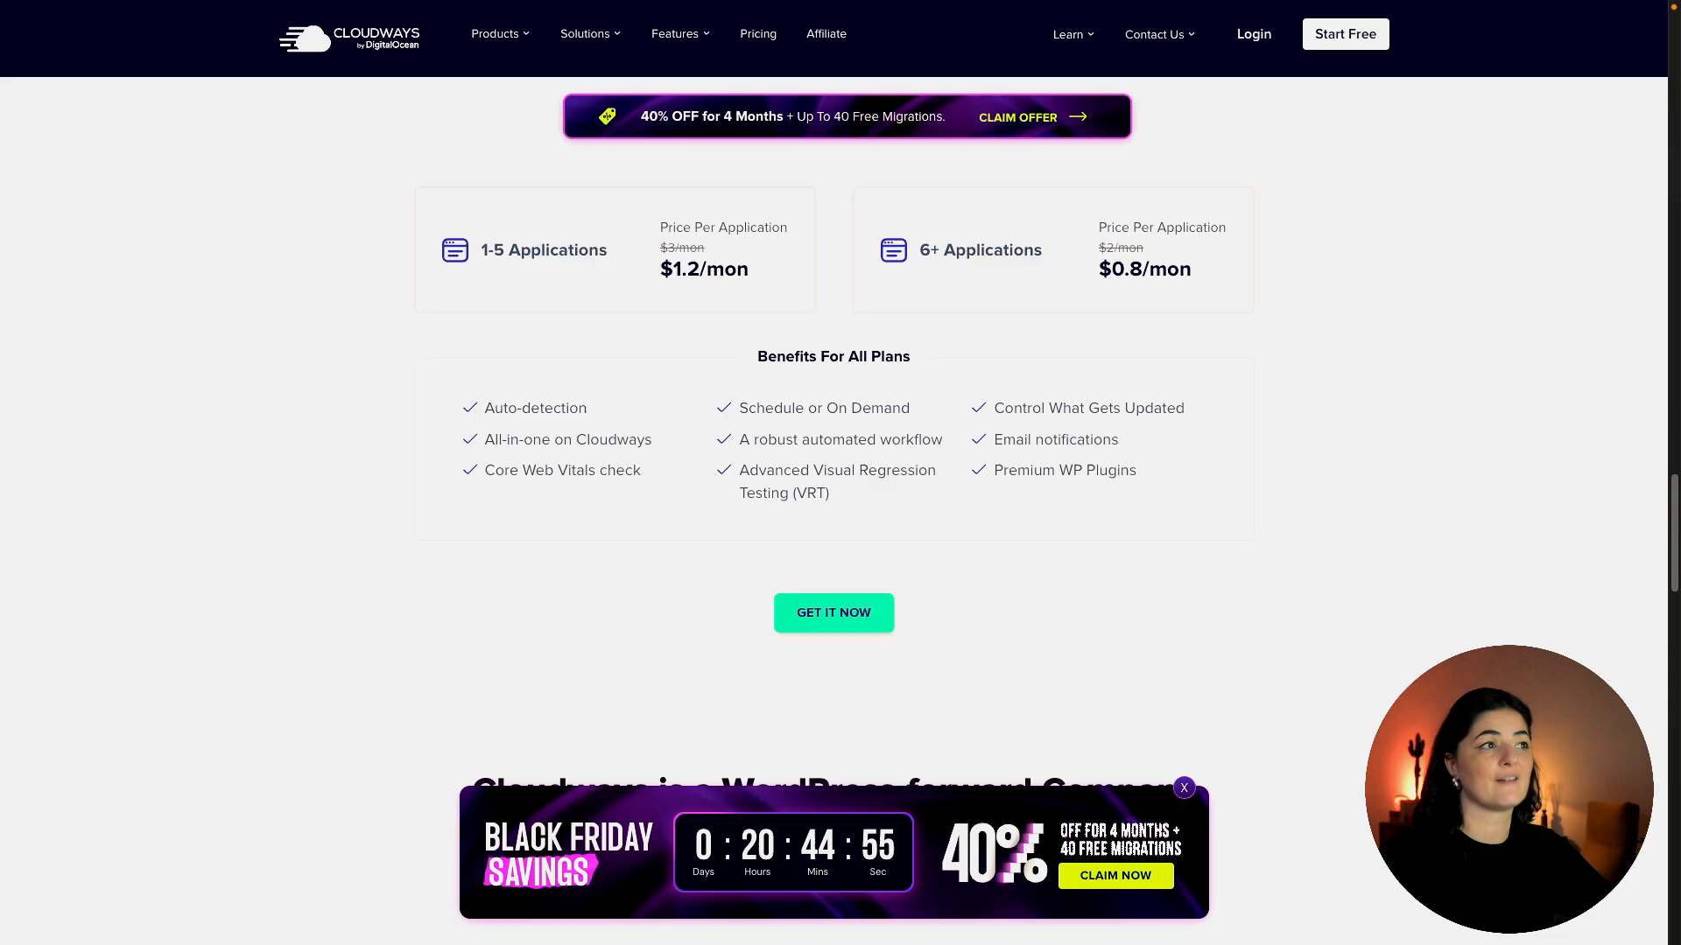
pyautogui.scroll(3, 834, 472)
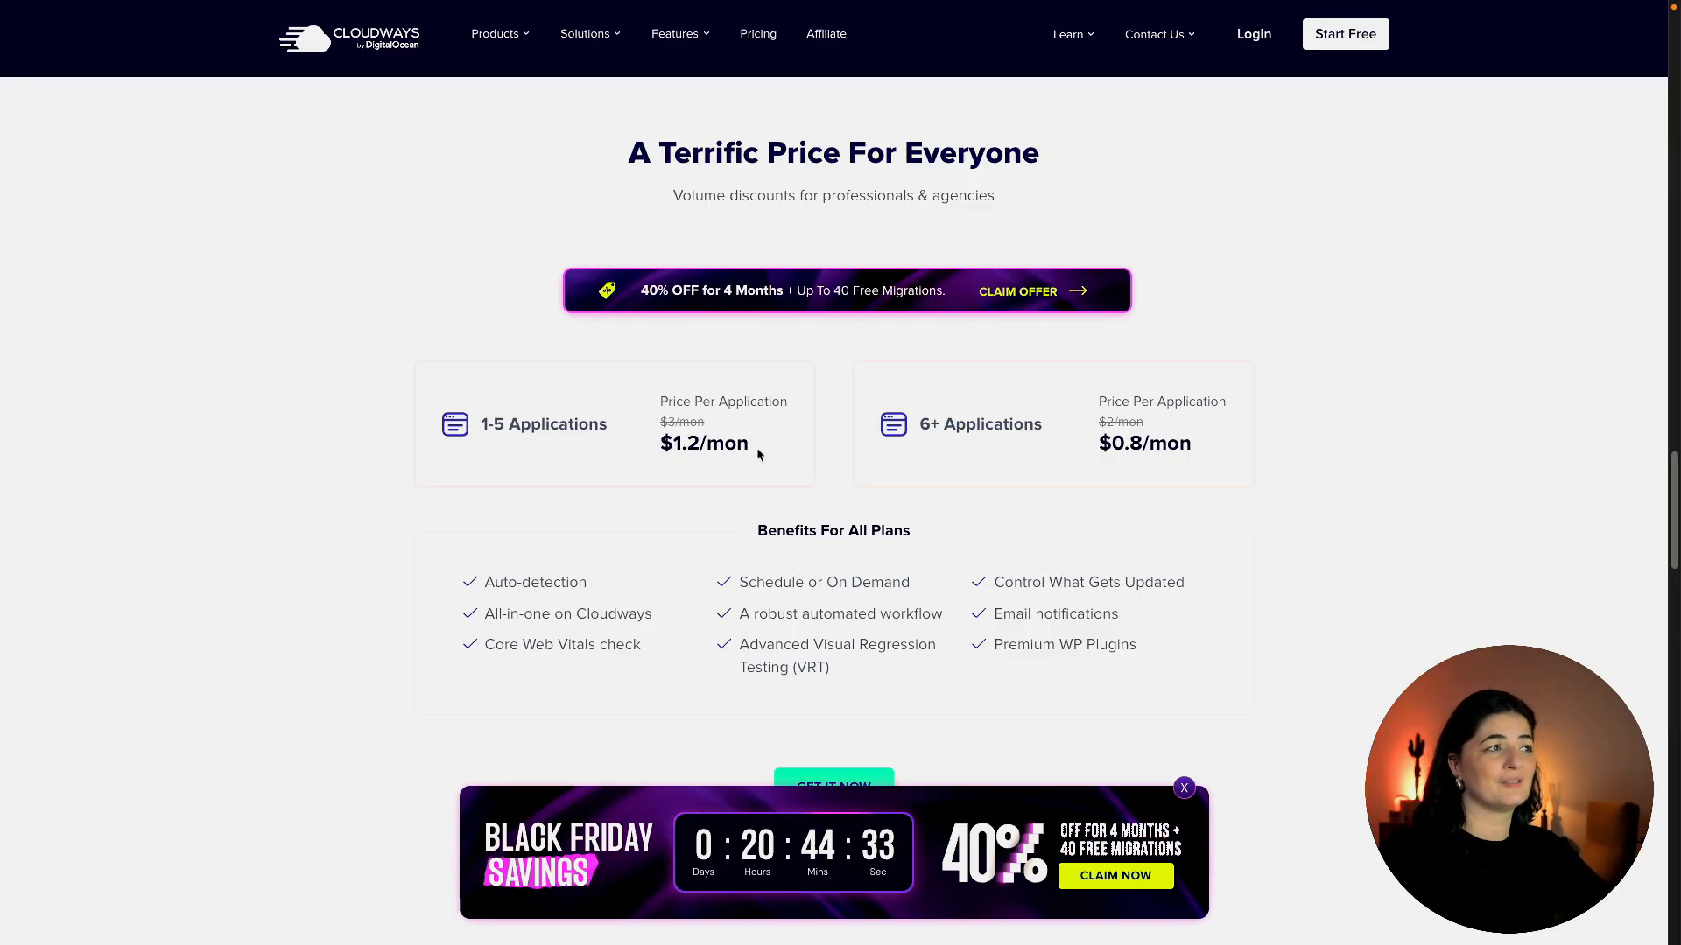
pyautogui.scroll(-1, 757, 448)
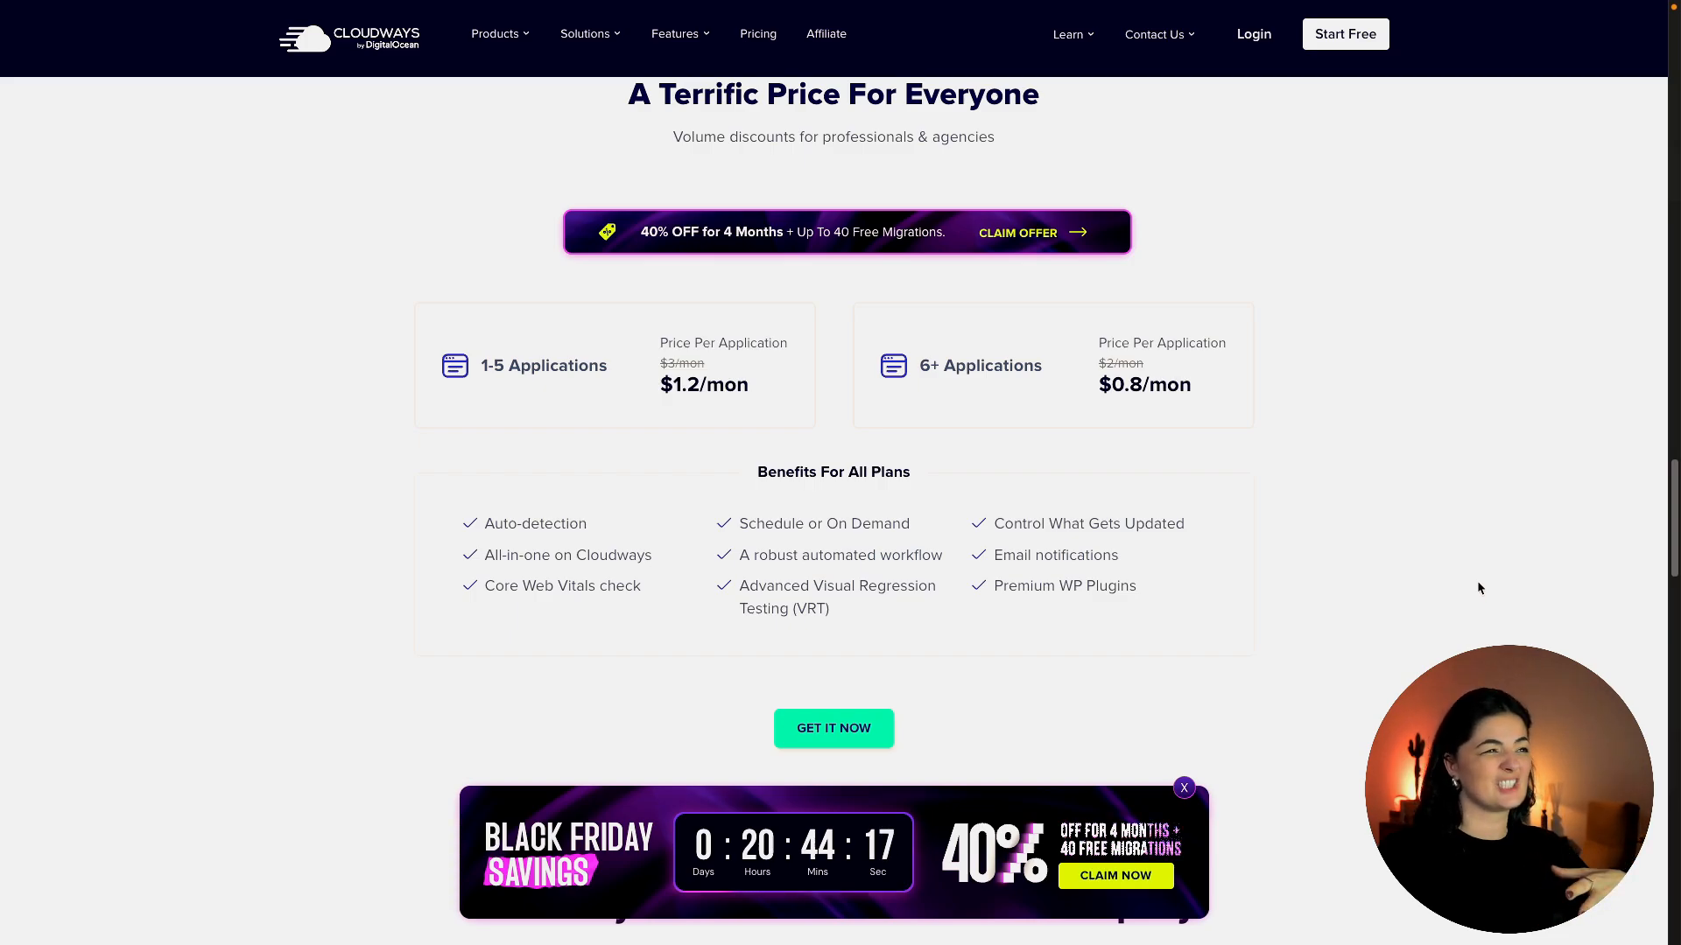
pyautogui.scroll(-8, 1477, 589)
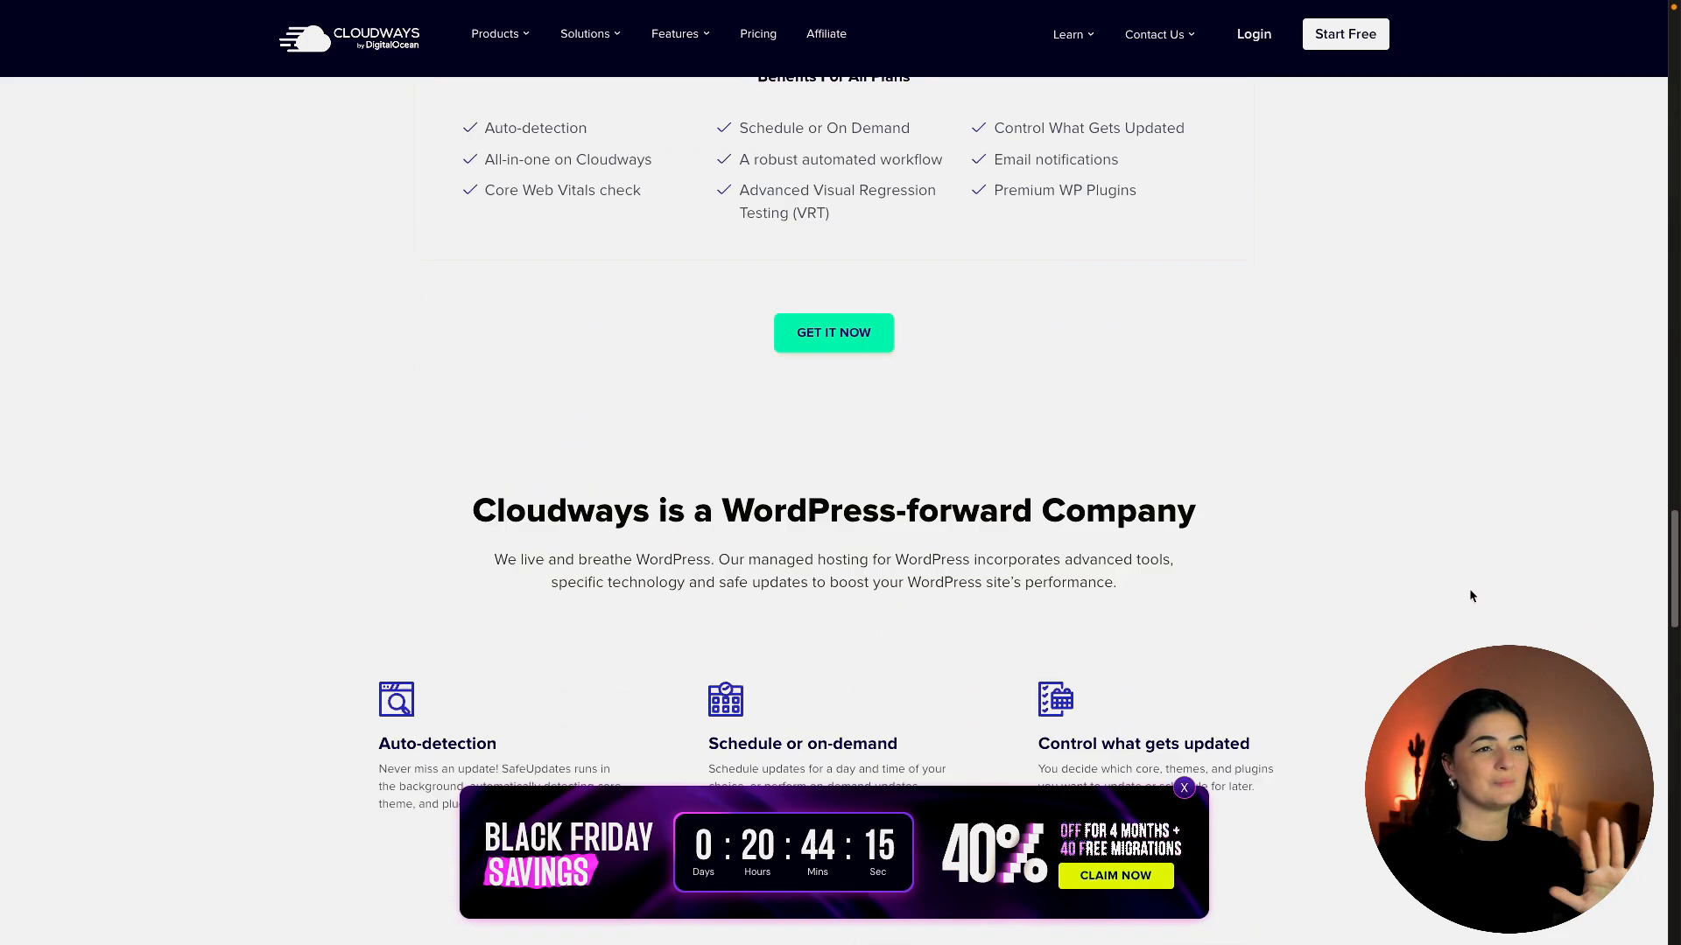
pyautogui.scroll(-5, 1470, 595)
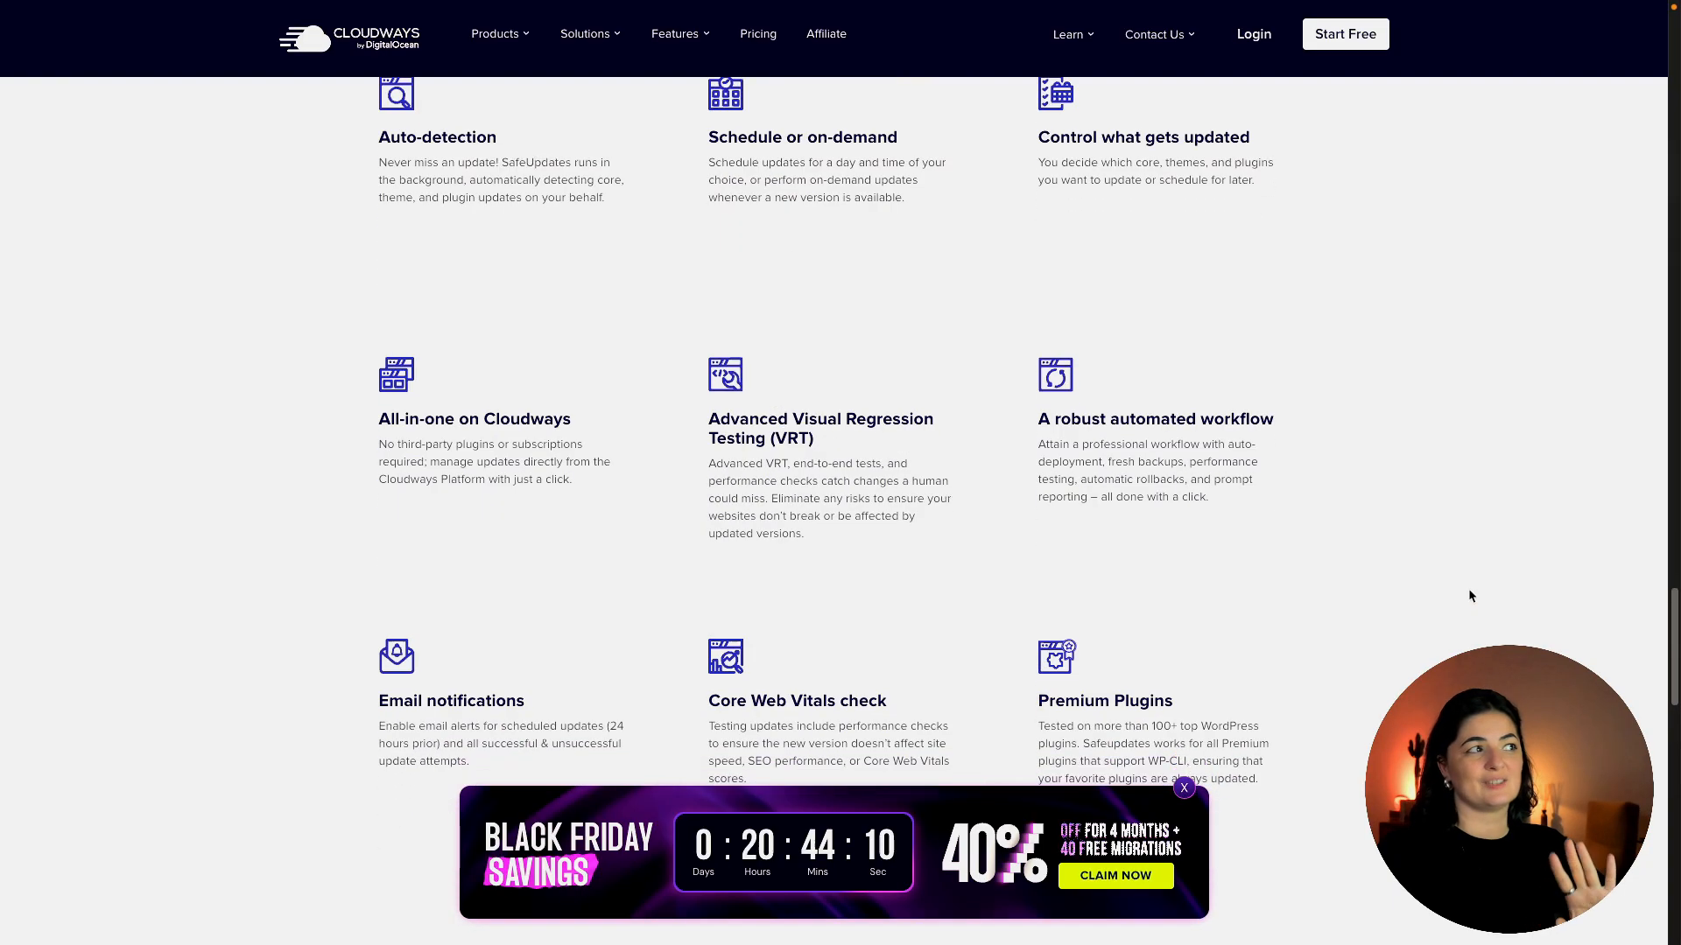
pyautogui.scroll(-1, 1471, 596)
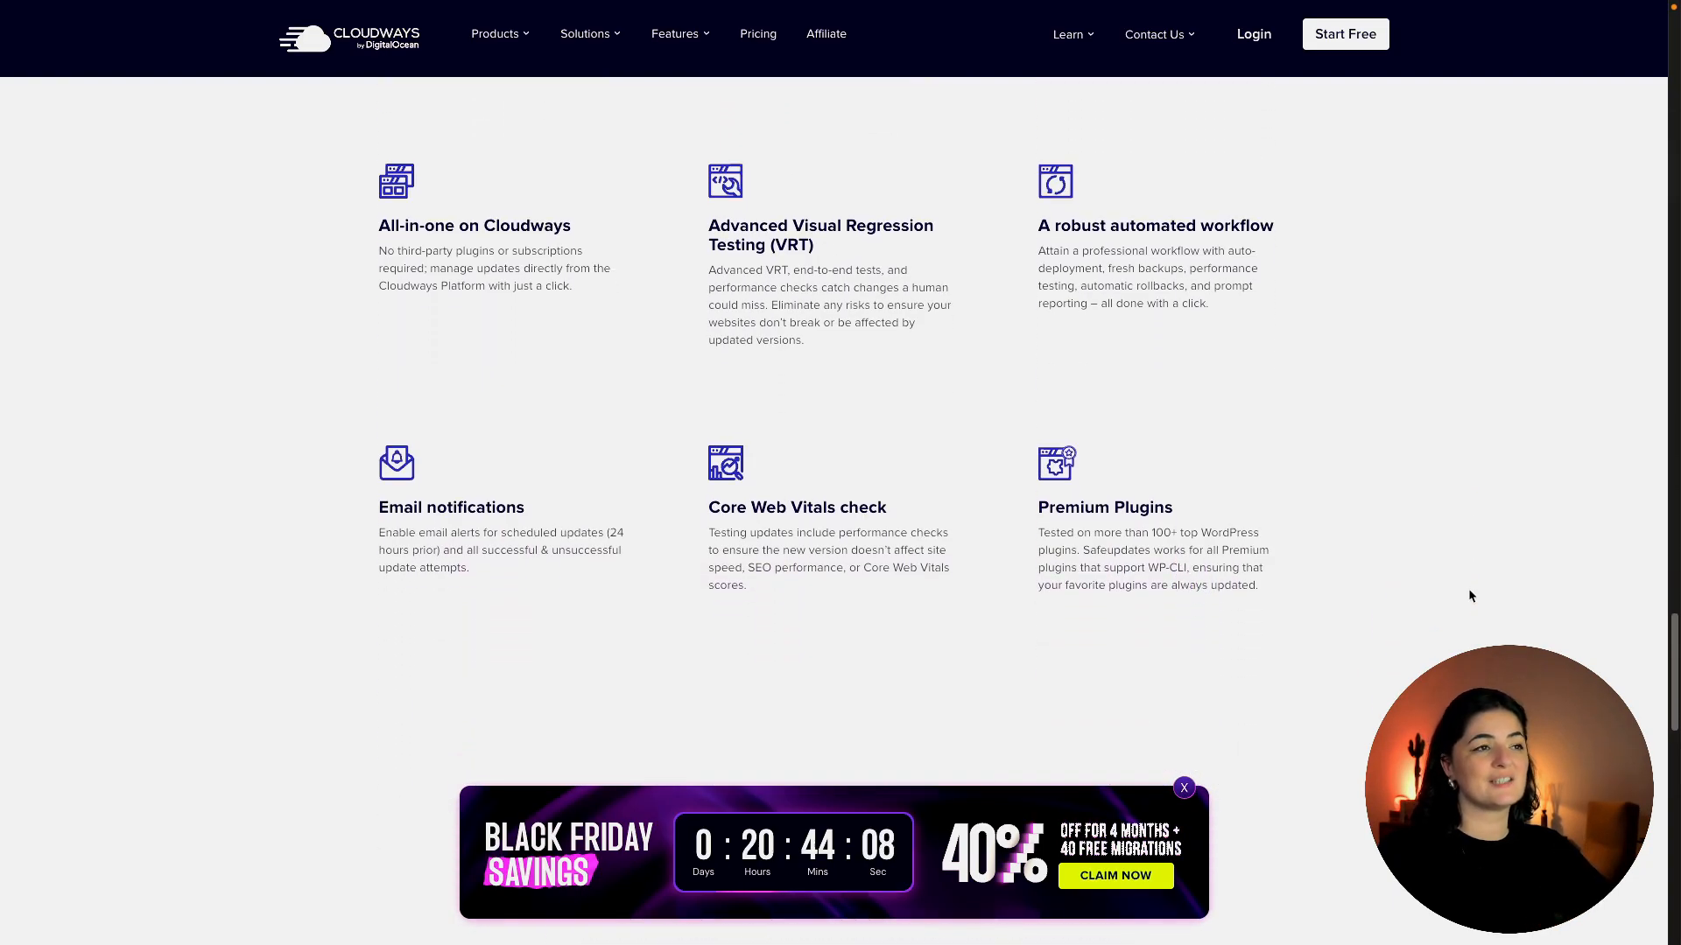
pyautogui.scroll(1, 1532, 586)
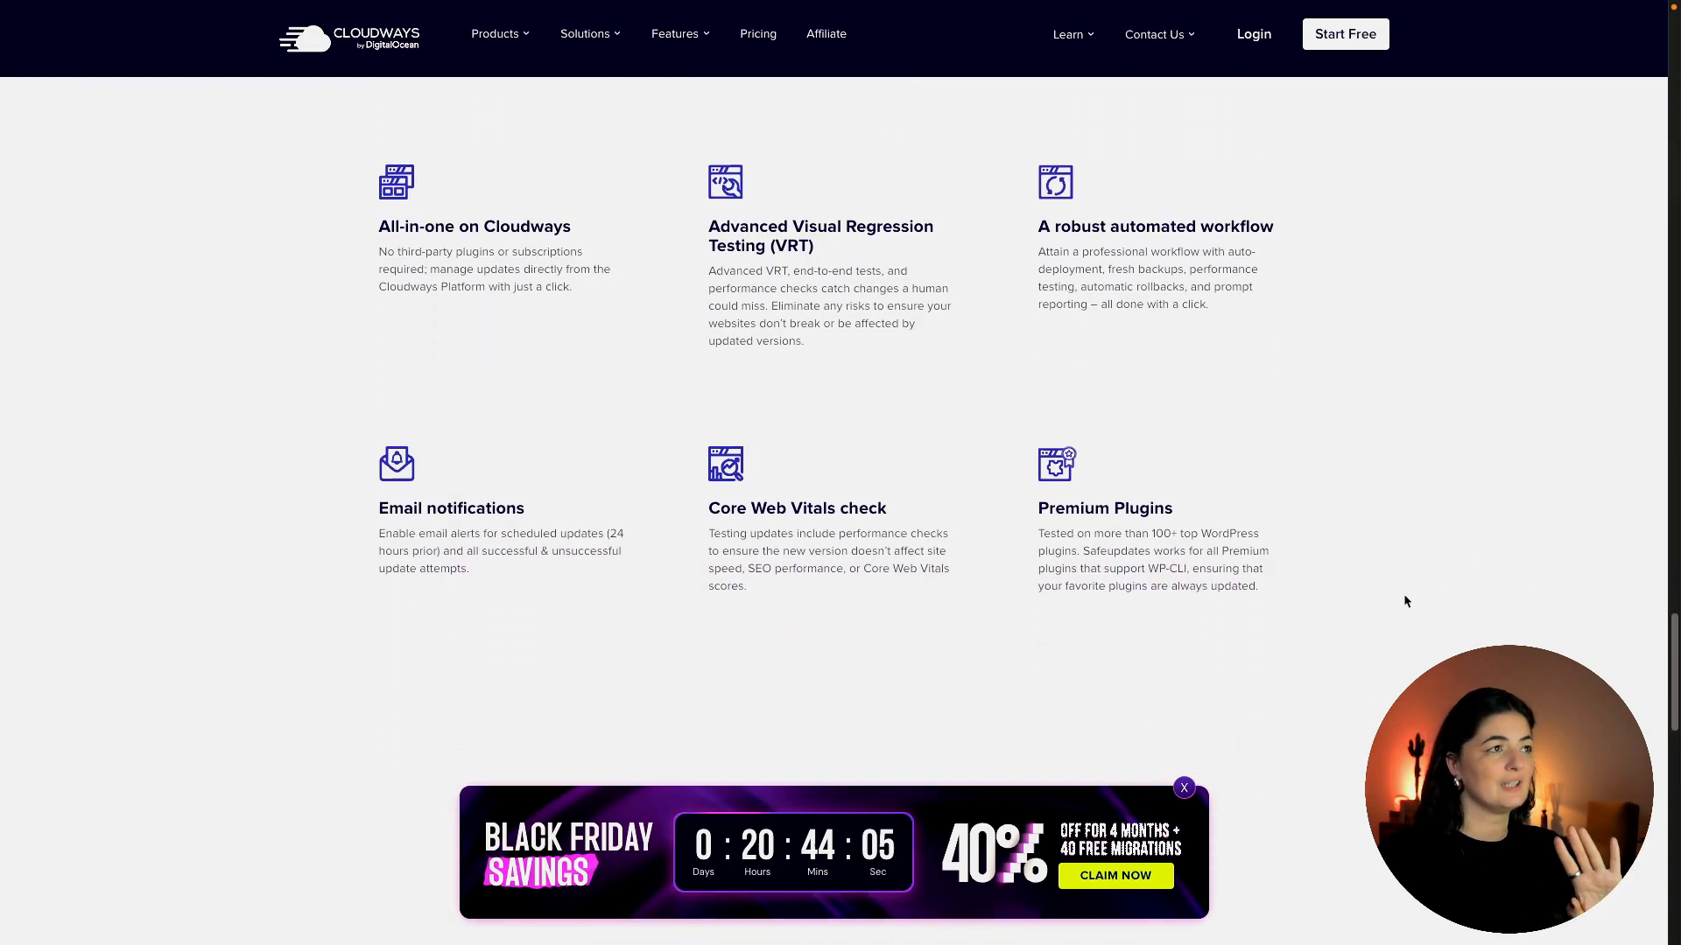
pyautogui.scroll(-3, 1405, 601)
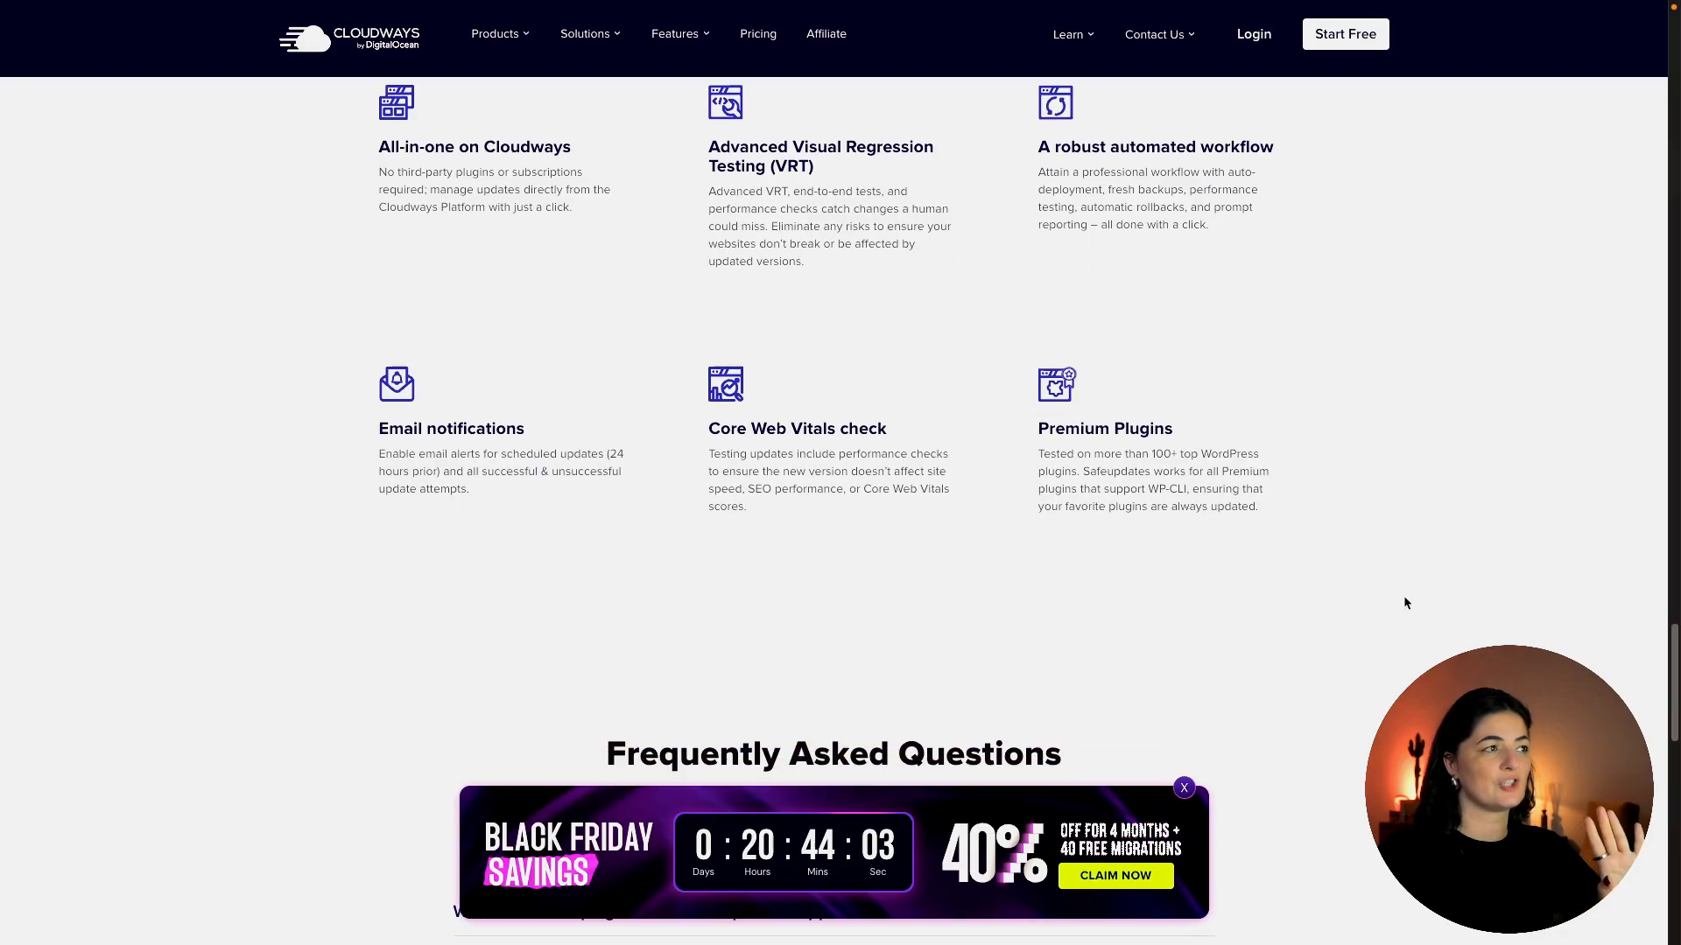
pyautogui.scroll(-1, 1404, 603)
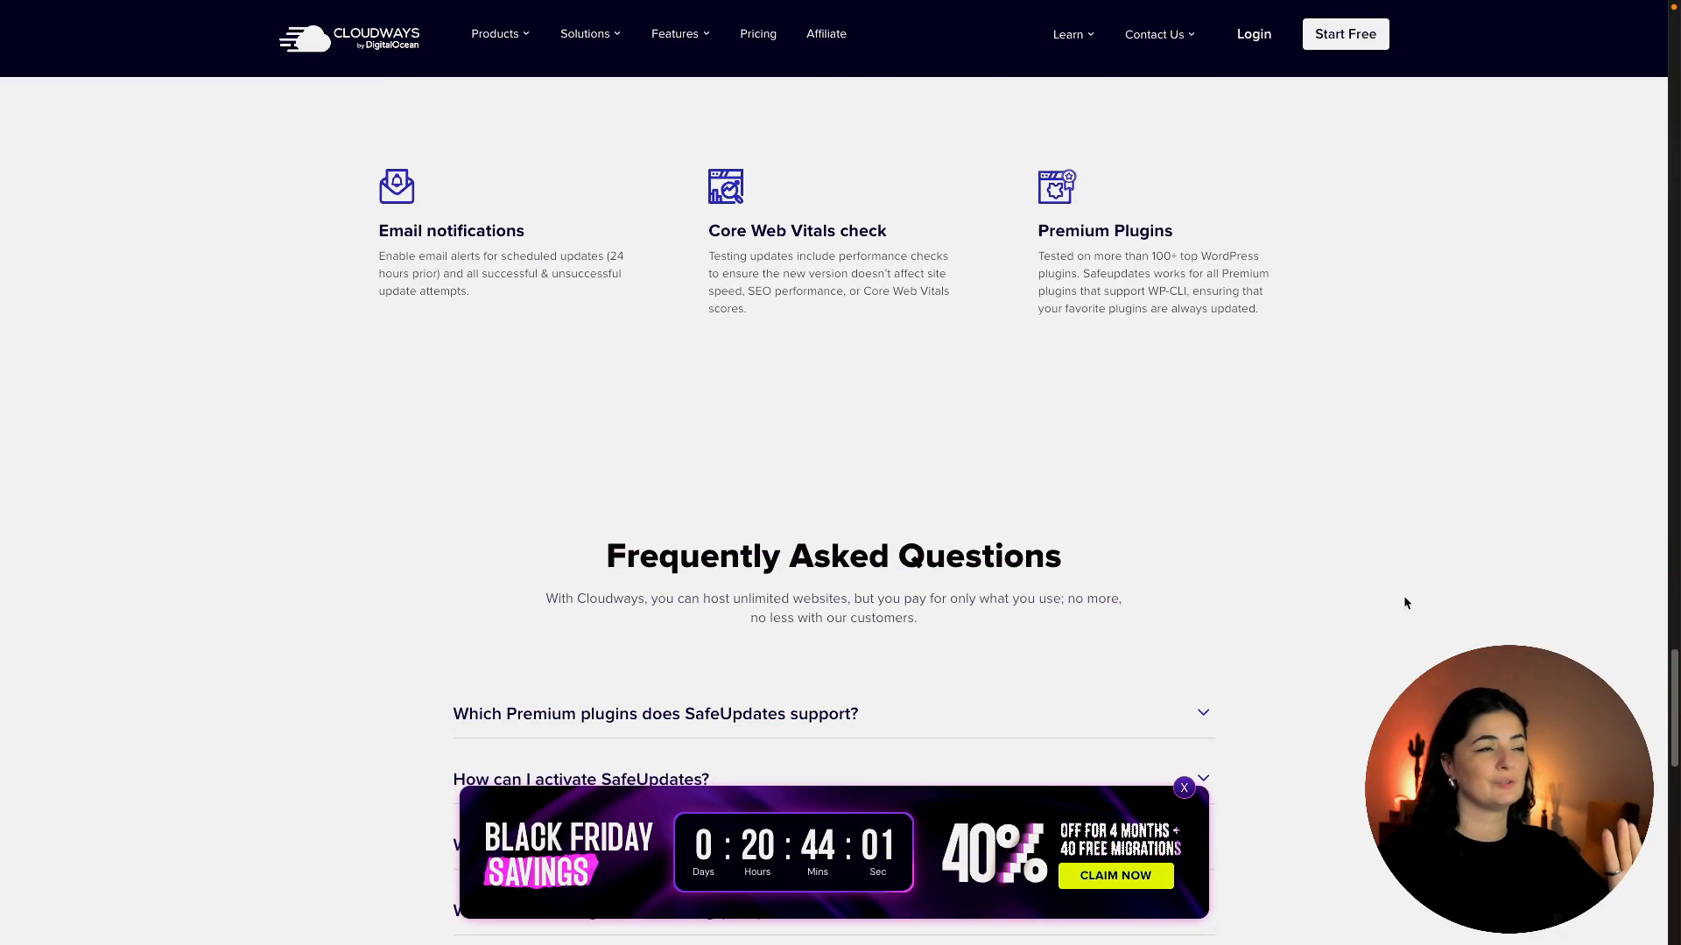
pyautogui.scroll(-3, 1404, 603)
pyautogui.scroll(-1, 1404, 602)
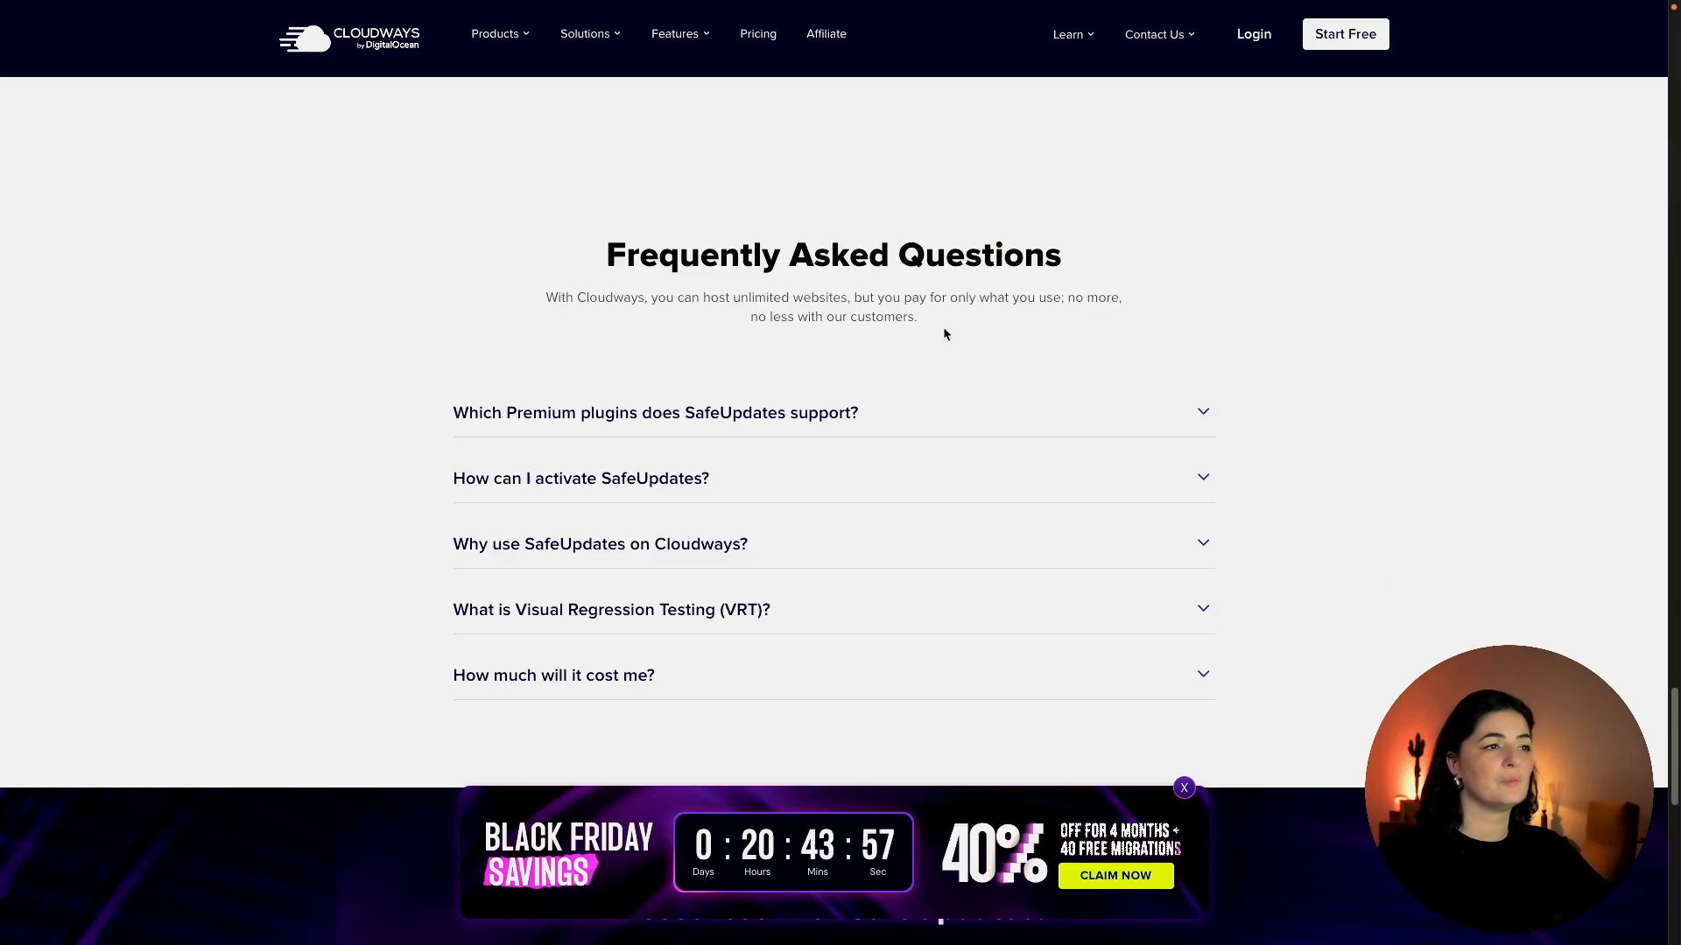
pyautogui.scroll(-2, 1432, 615)
pyautogui.scroll(-4, 1436, 618)
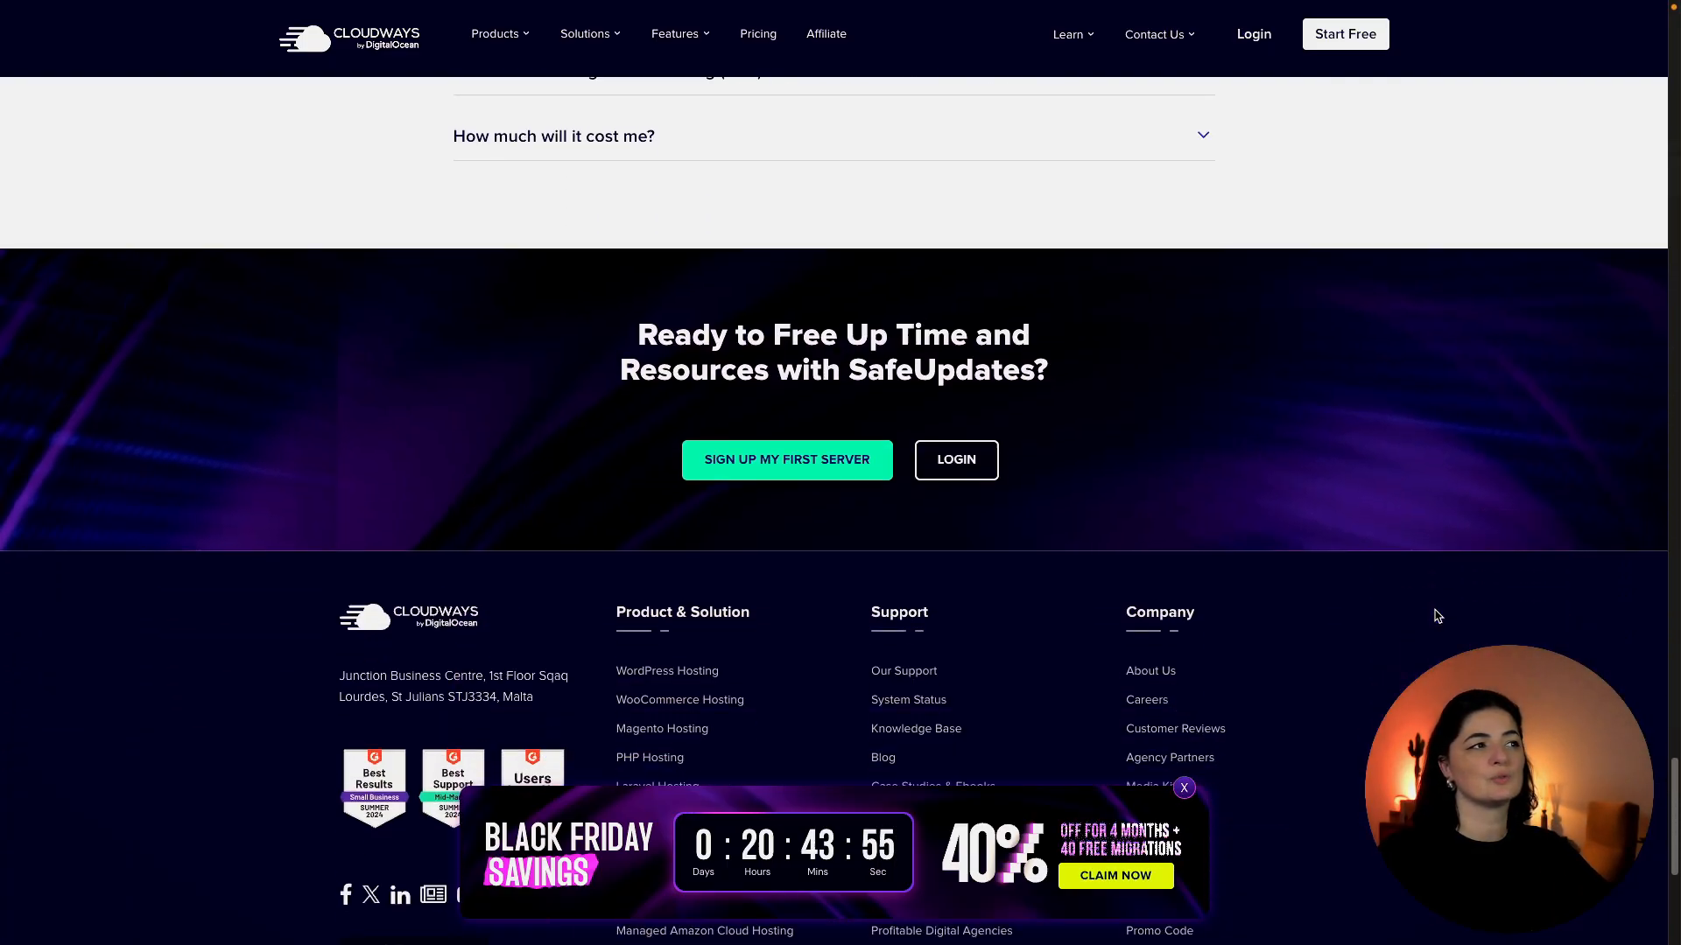
pyautogui.scroll(4, 1436, 616)
pyautogui.scroll(7, 1436, 617)
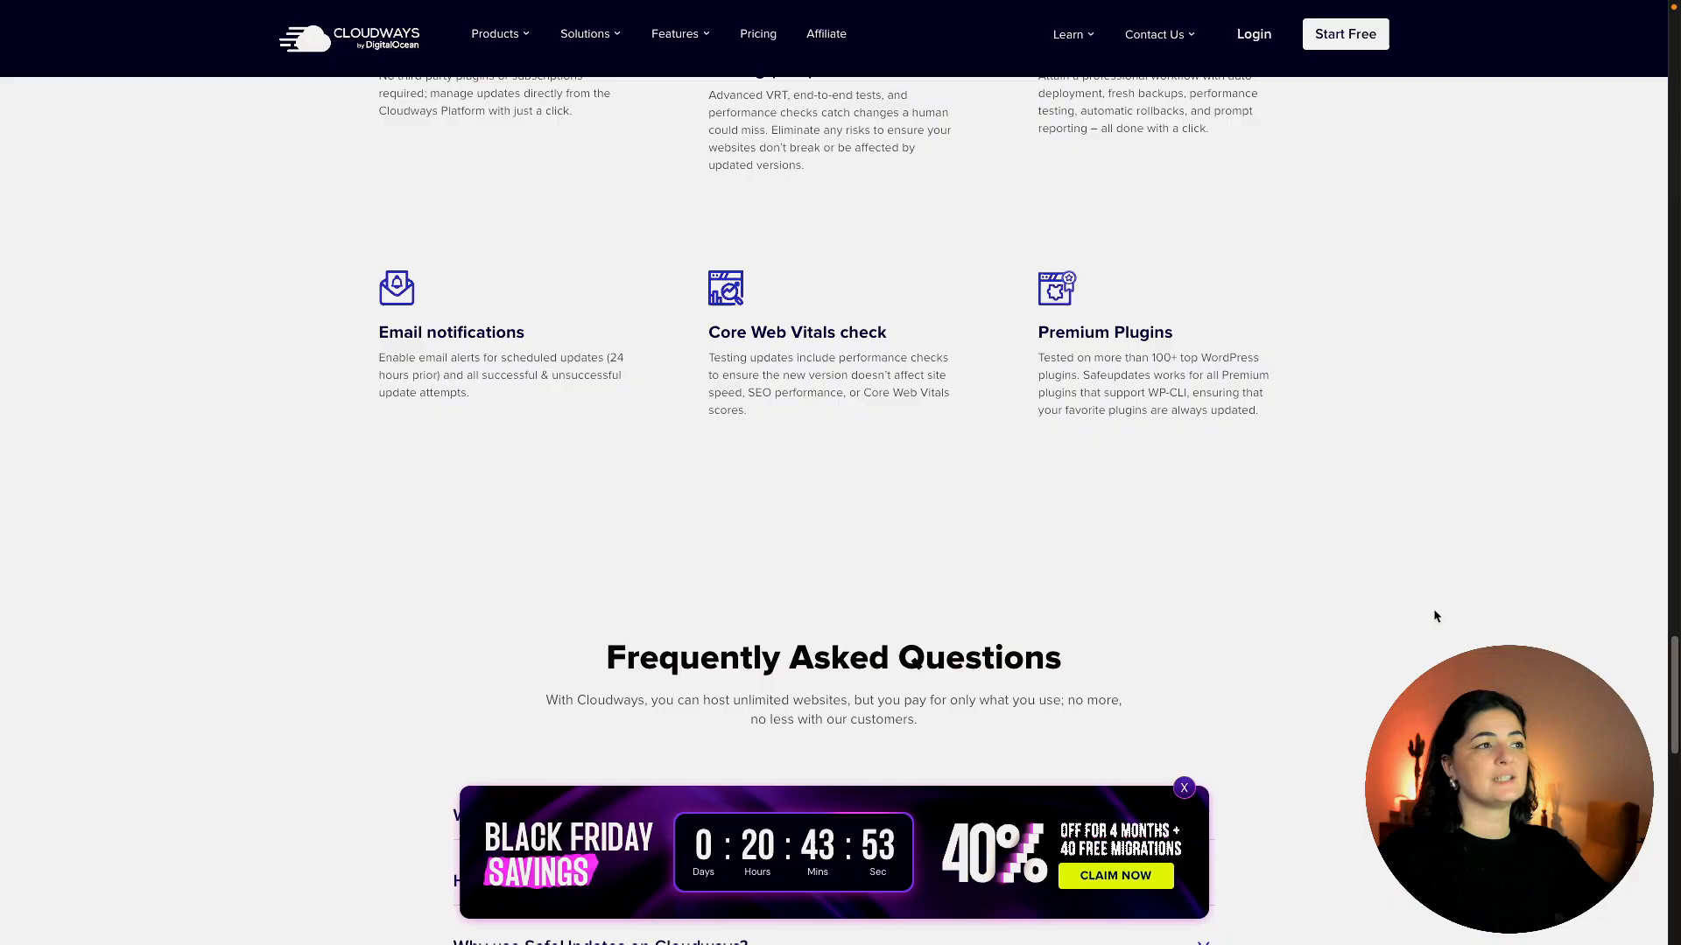
pyautogui.scroll(2, 1435, 617)
pyautogui.scroll(7, 1432, 617)
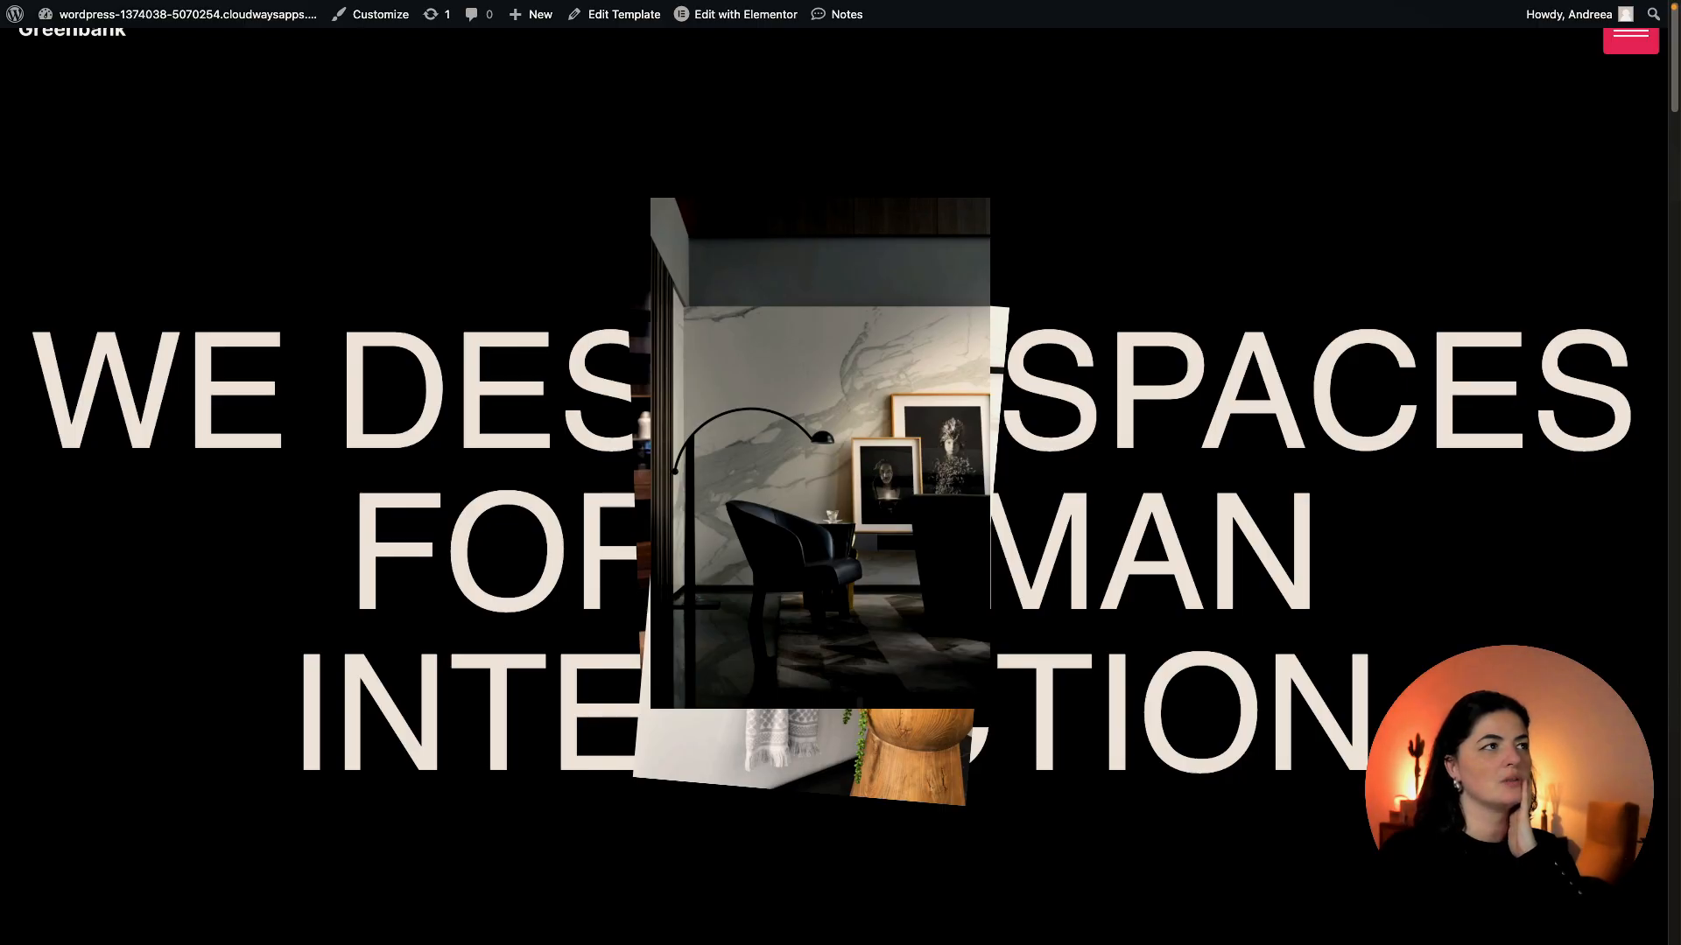
# Scroll the live Greenbank page through the stacking project panels down to the FIN heading.
pyautogui.scroll(-10, 841, 473)
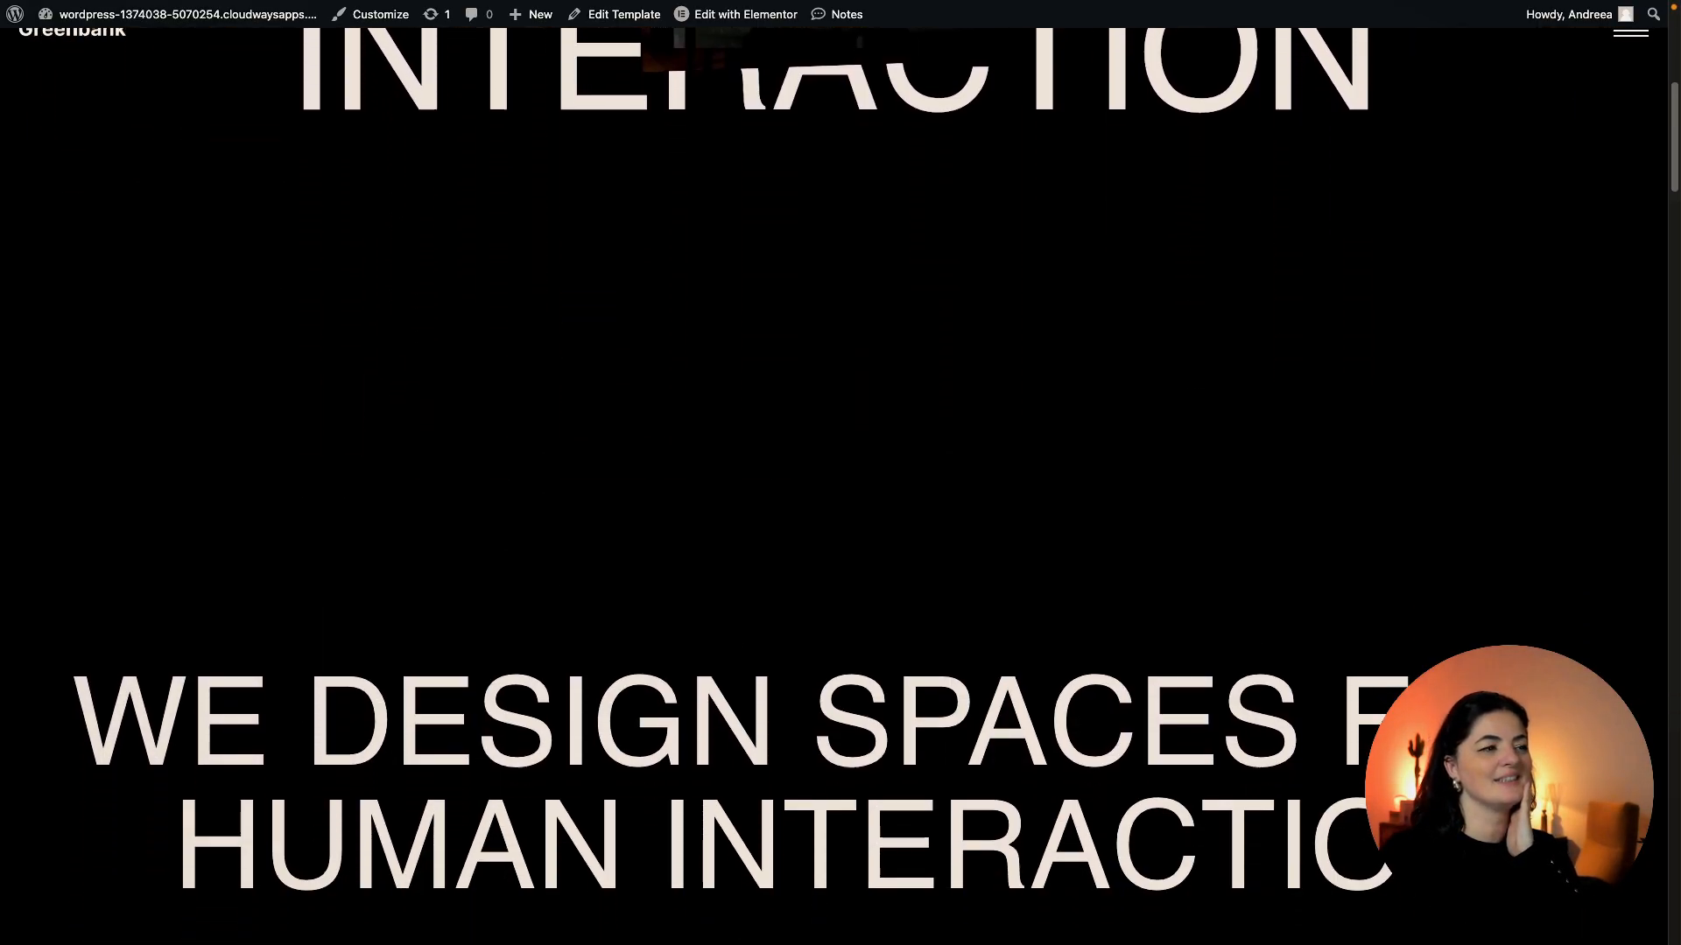
pyautogui.scroll(-10, 840, 473)
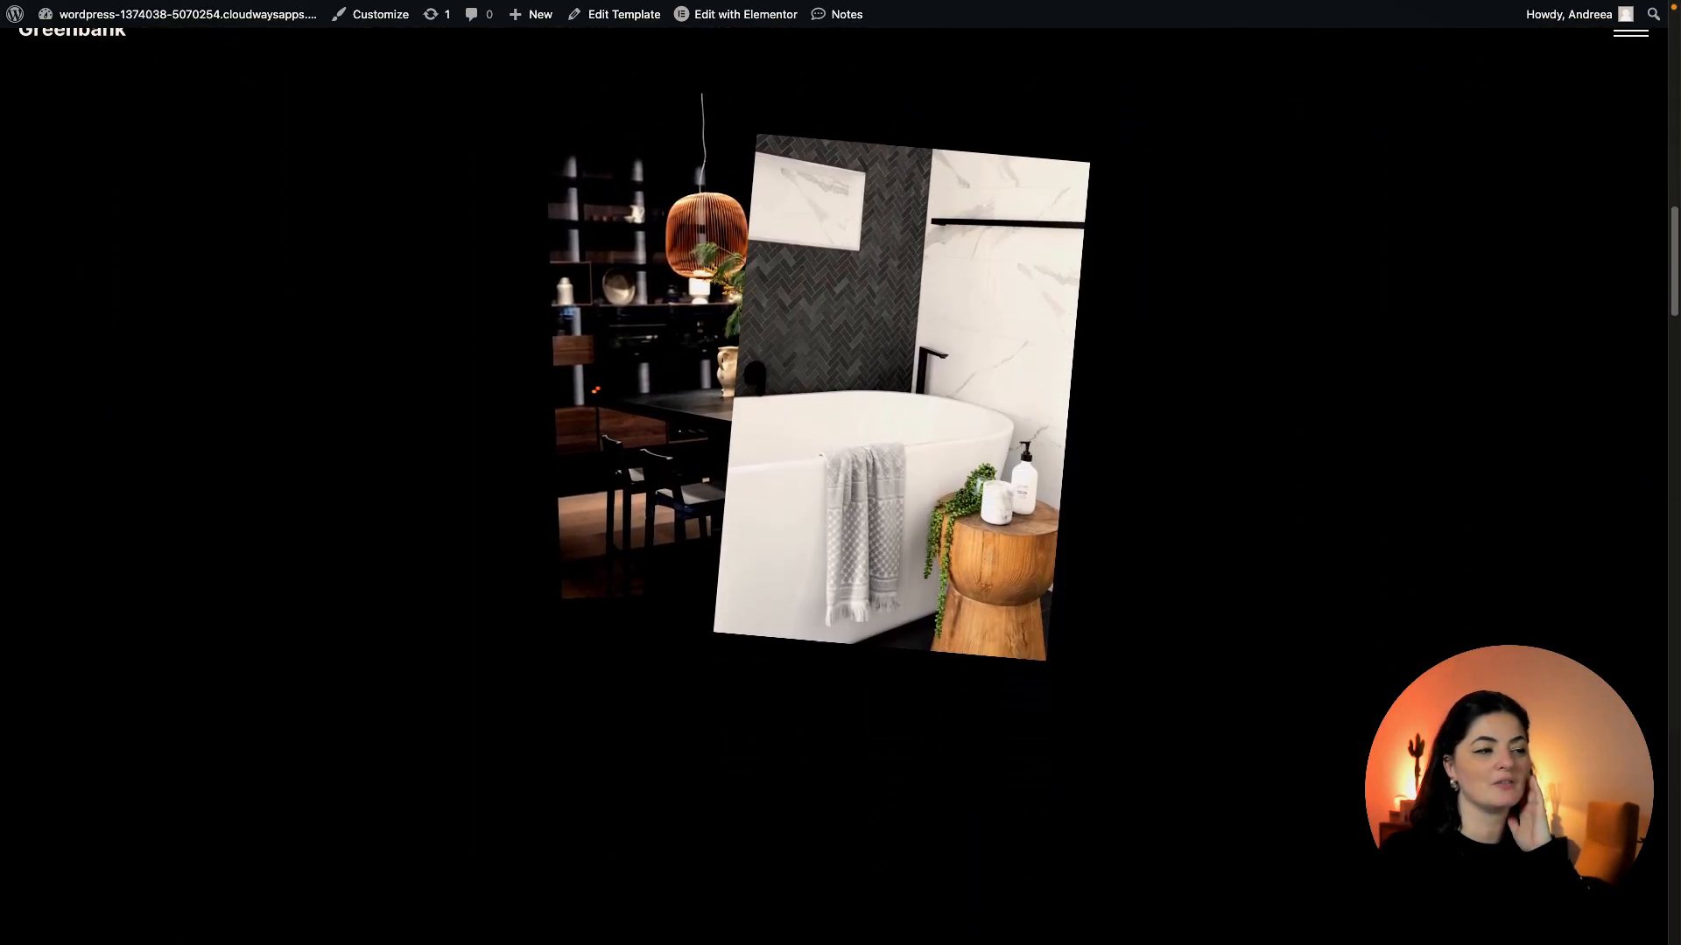
pyautogui.scroll(-10, 841, 473)
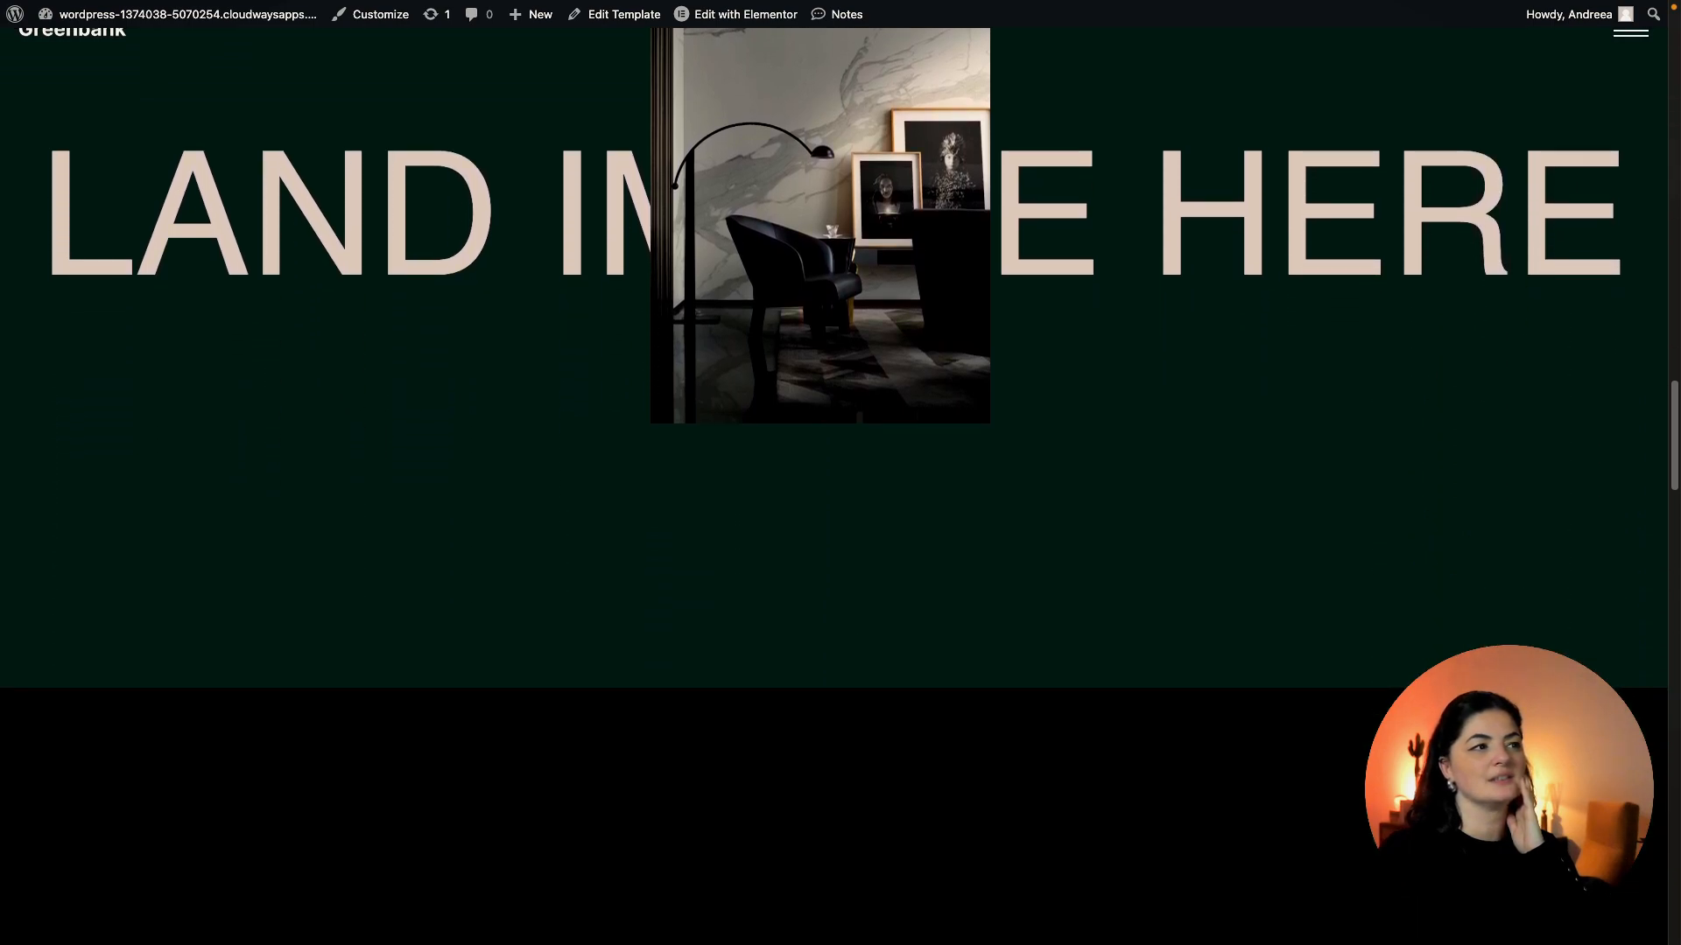
pyautogui.scroll(-10, 841, 473)
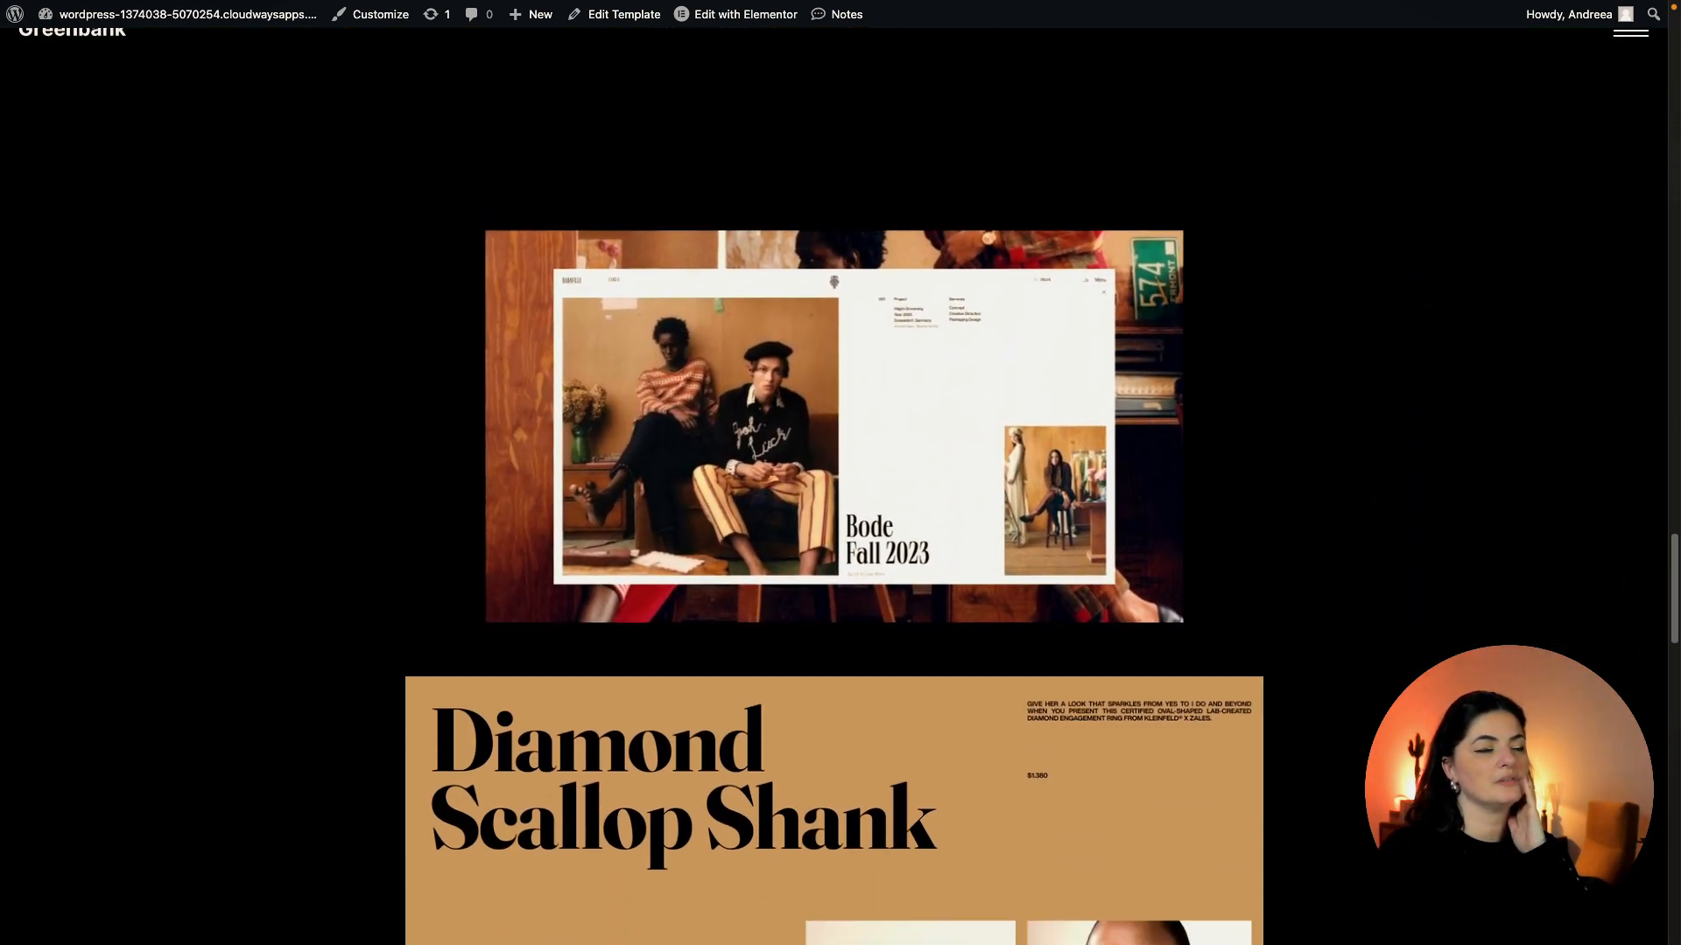
pyautogui.scroll(-10, 840, 473)
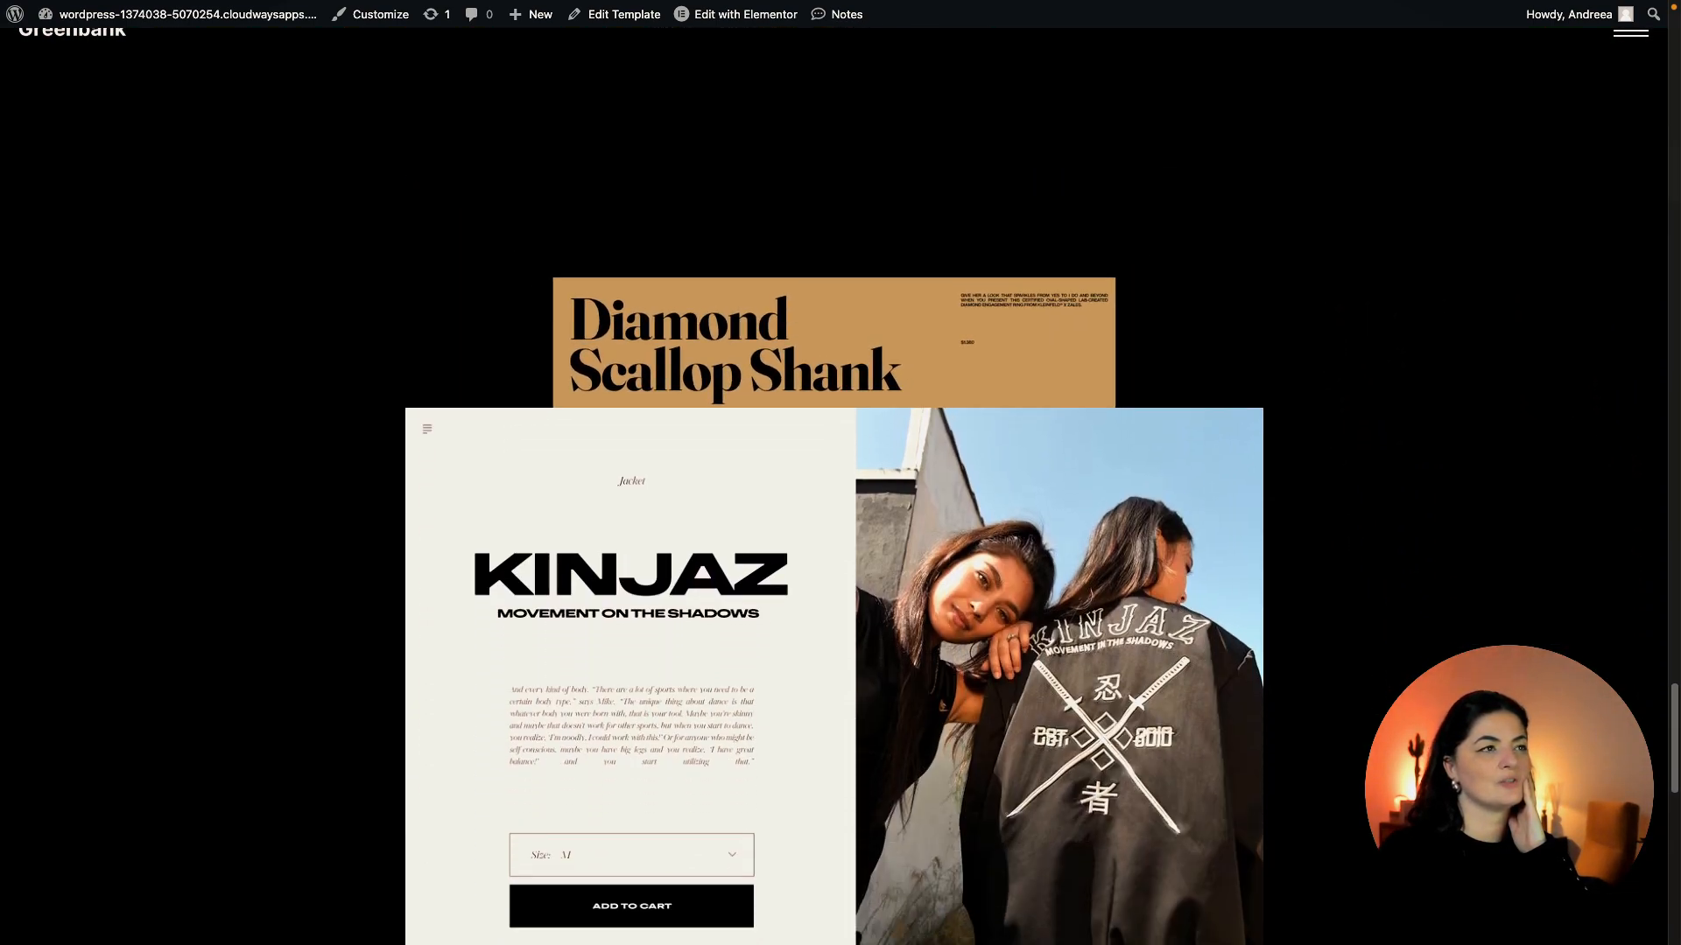
pyautogui.scroll(-5, 840, 473)
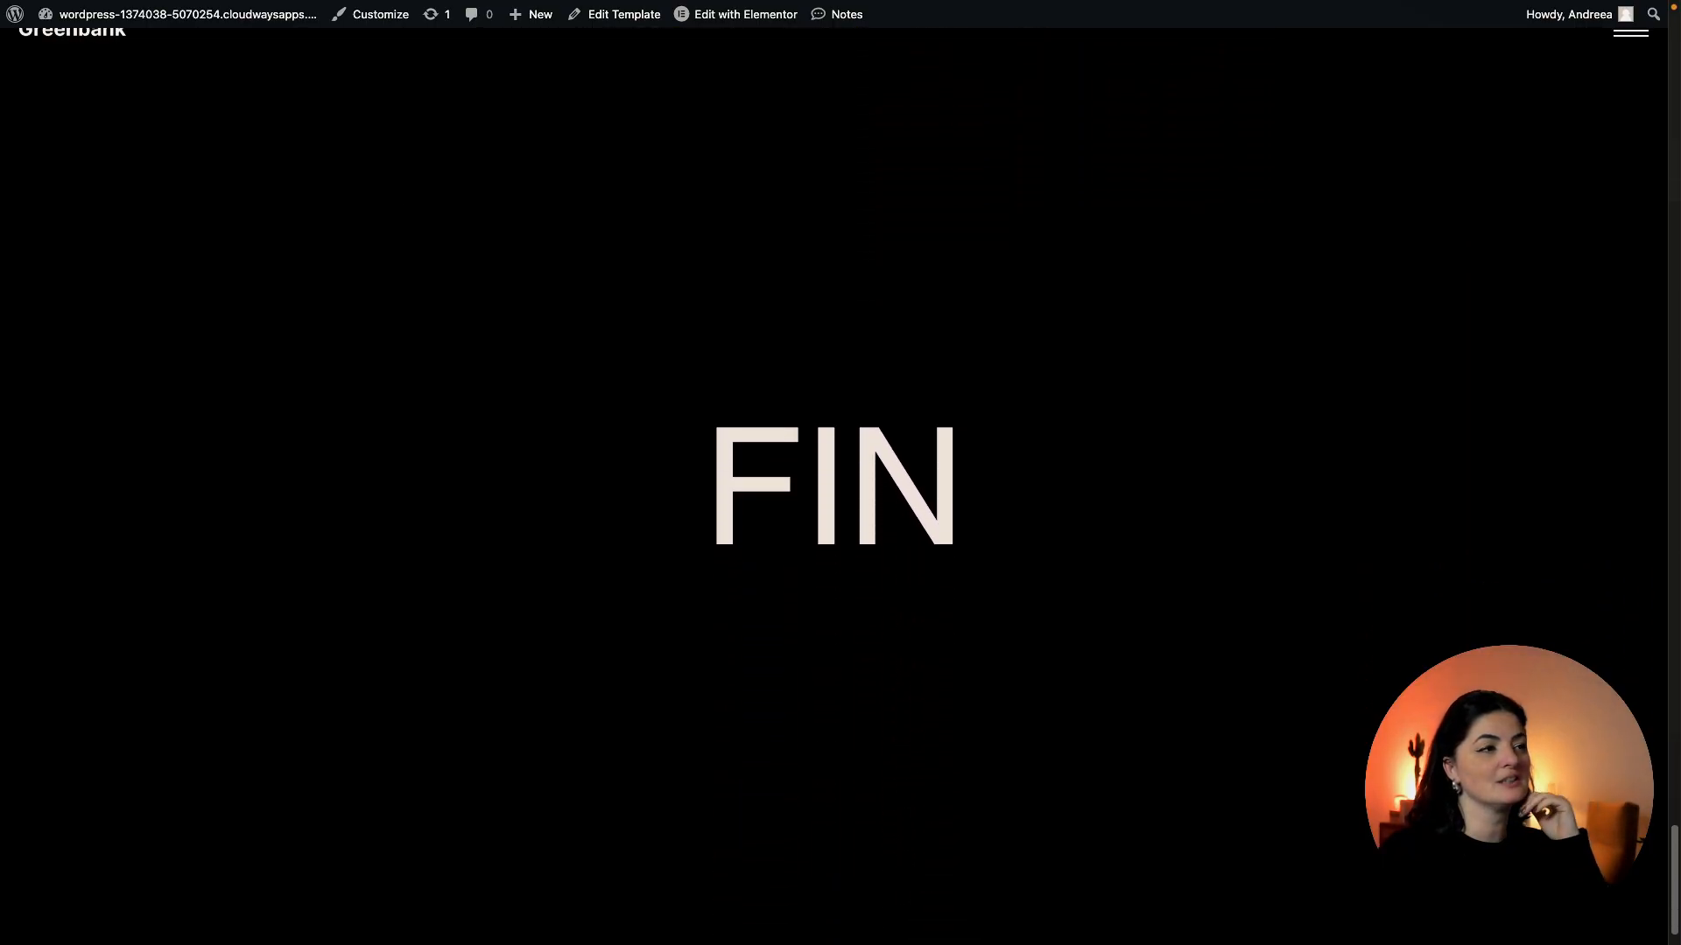